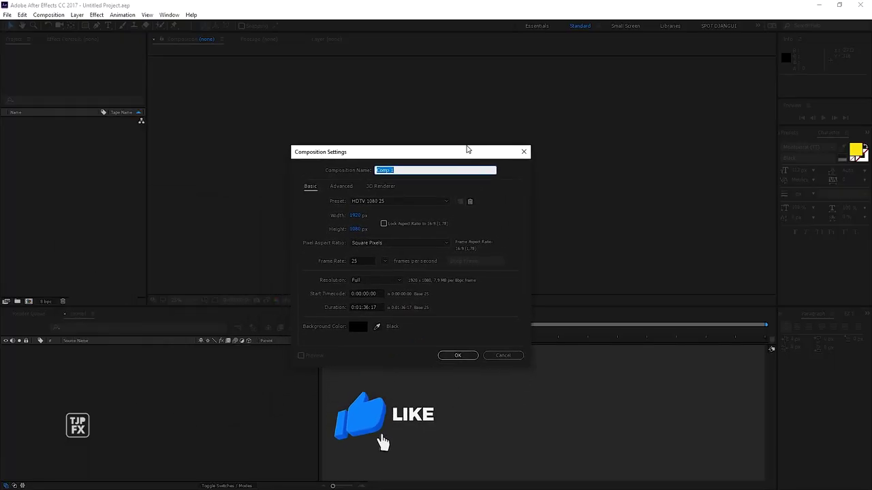
Step: Create a 1920×1080 composition named My DEVISE 3D at 59.94 fps
type("y DE")
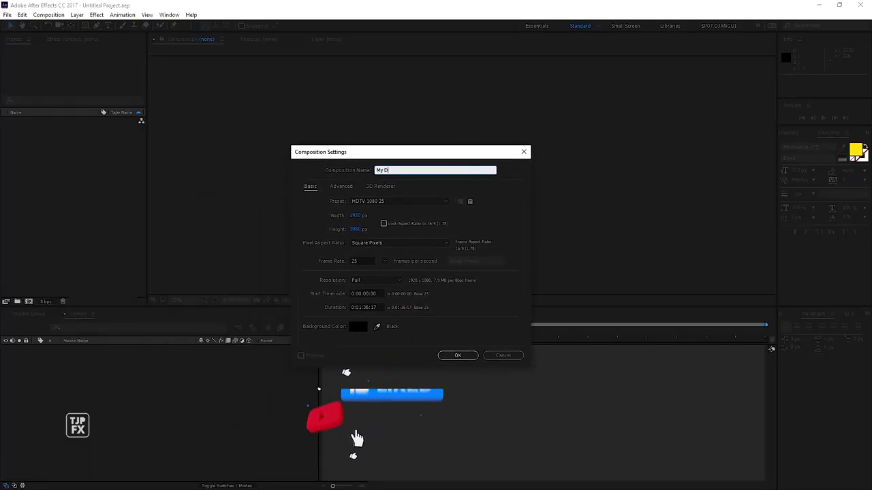
type("VISE 3D")
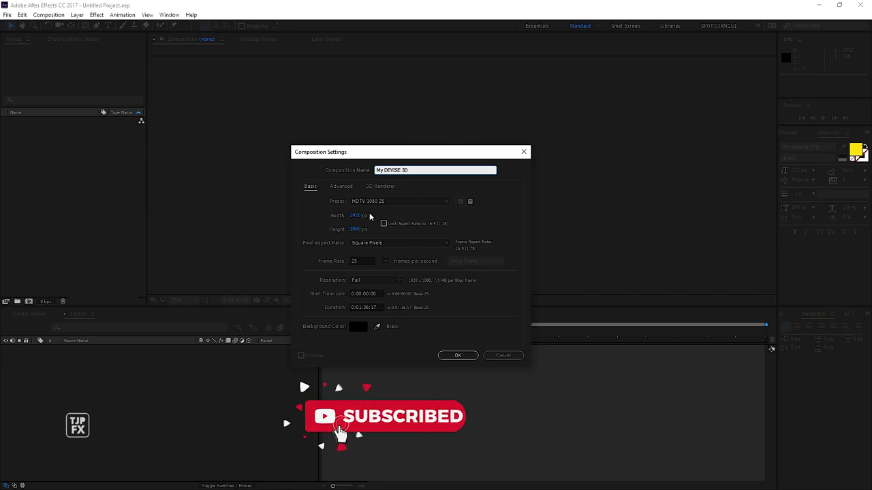
left_click(385, 261)
left_click(408, 362)
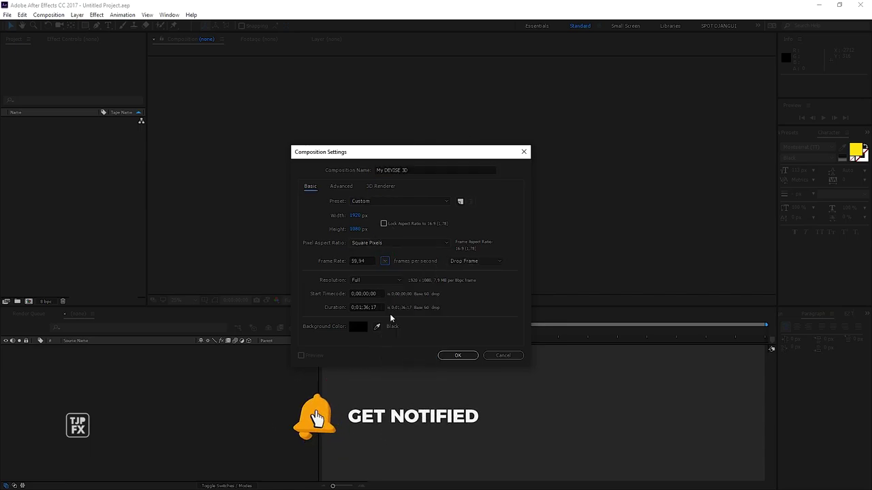
left_click(360, 307)
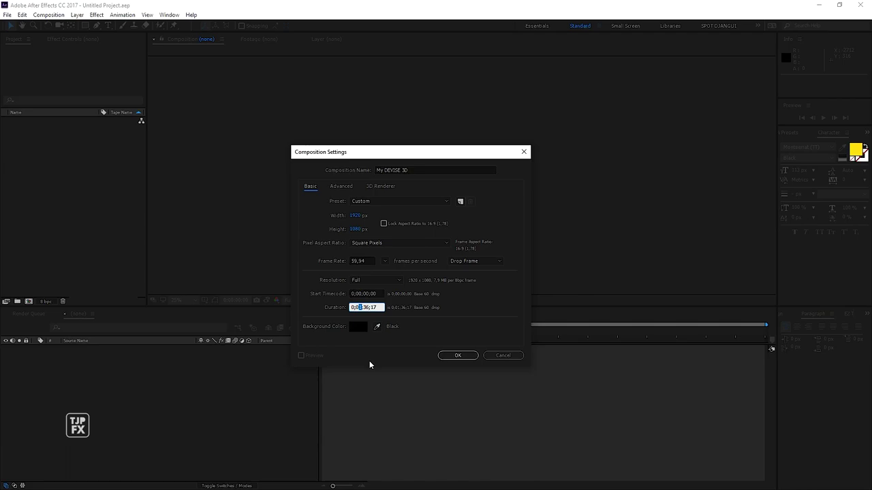
left_click(462, 356)
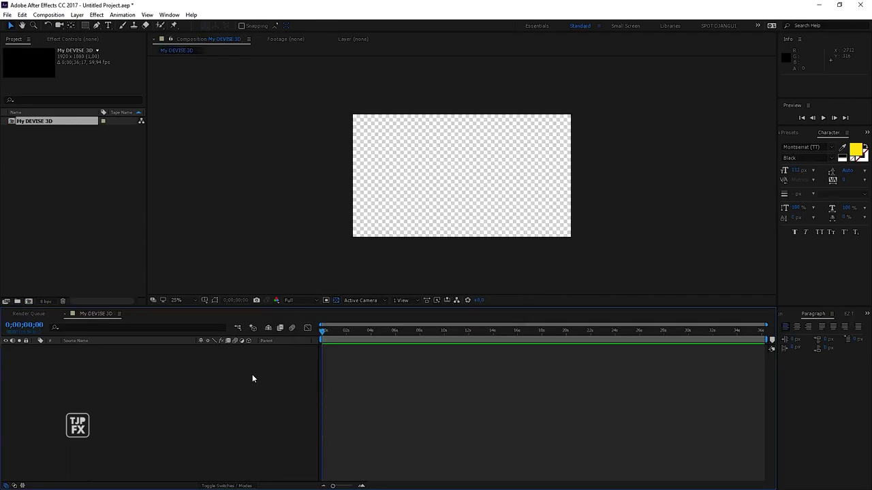
Step: Add a black solid named E3D and apply the Element effect to it
key("ctrl+y")
type("E3D")
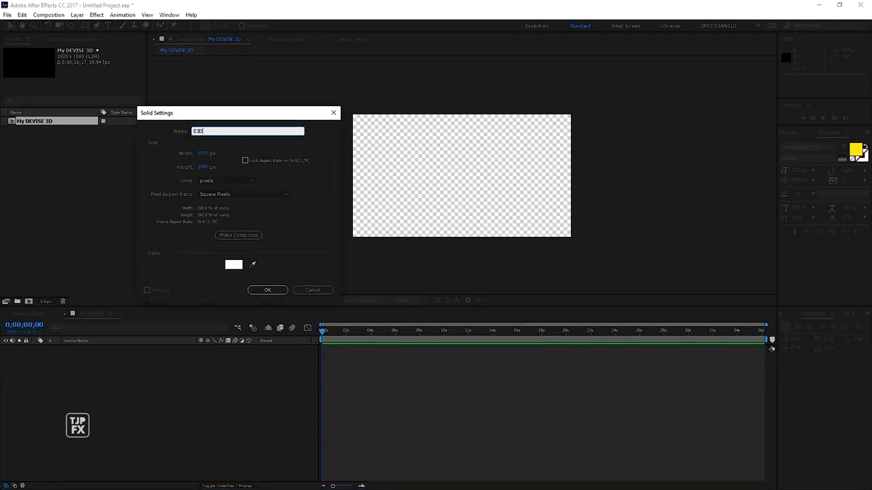
left_click(233, 265)
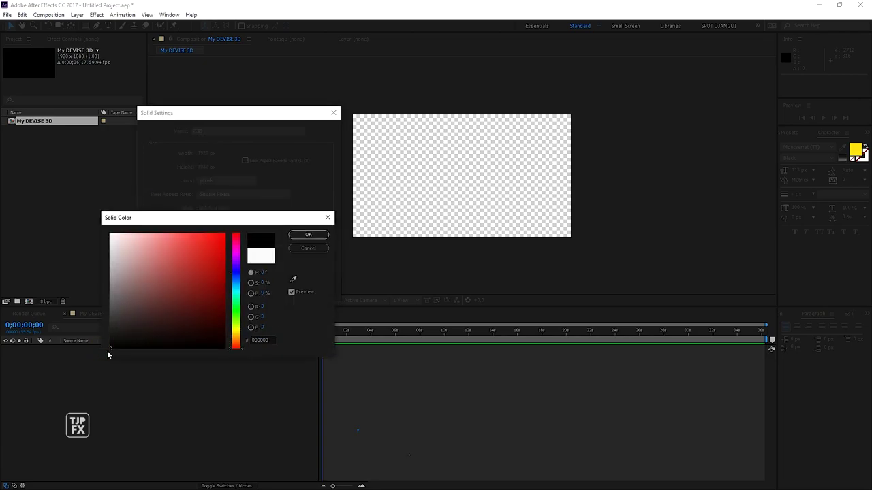
key("Return")
key("Return")
key("ctrl+space")
type("col")
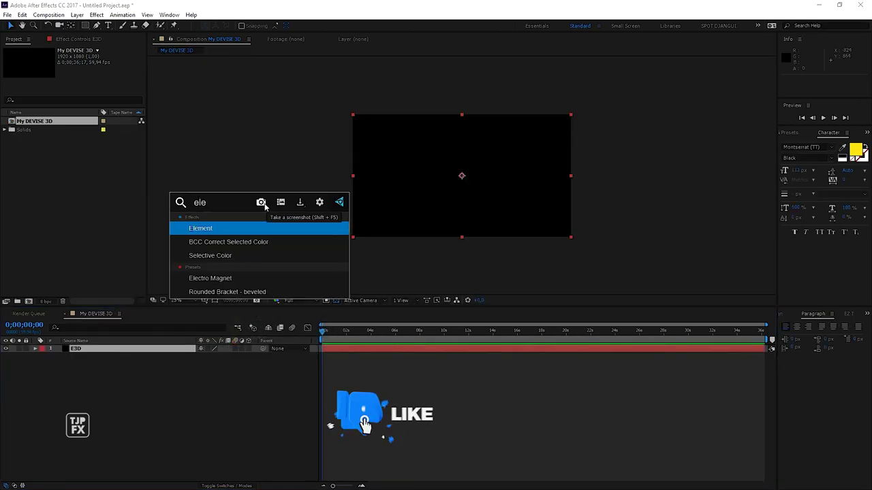
key("Escape")
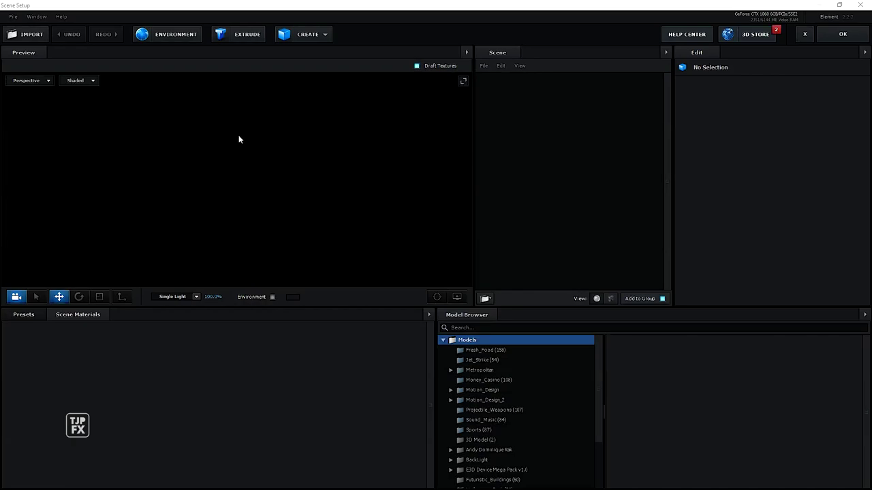
Step: Add the Apple MacBook Pro New model from the E3D Device Mega Pack to the scene
left_click(352, 189)
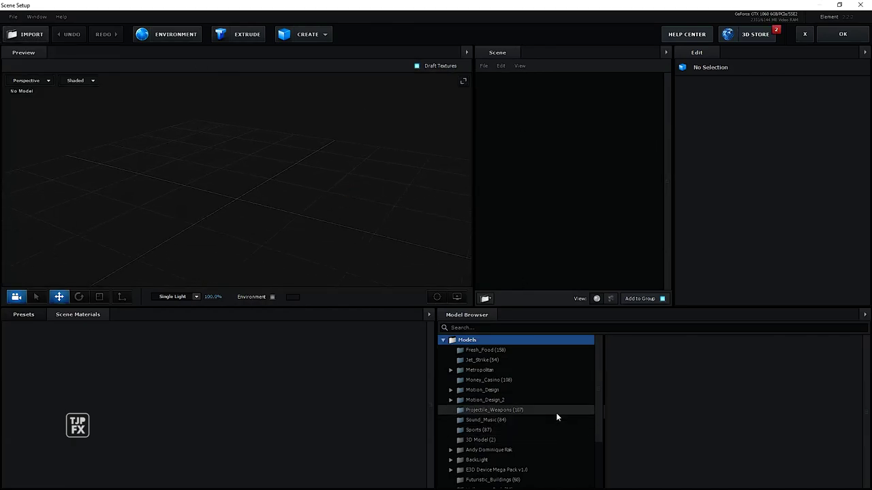
double_click(529, 469)
scroll(552, 422, "down", 3)
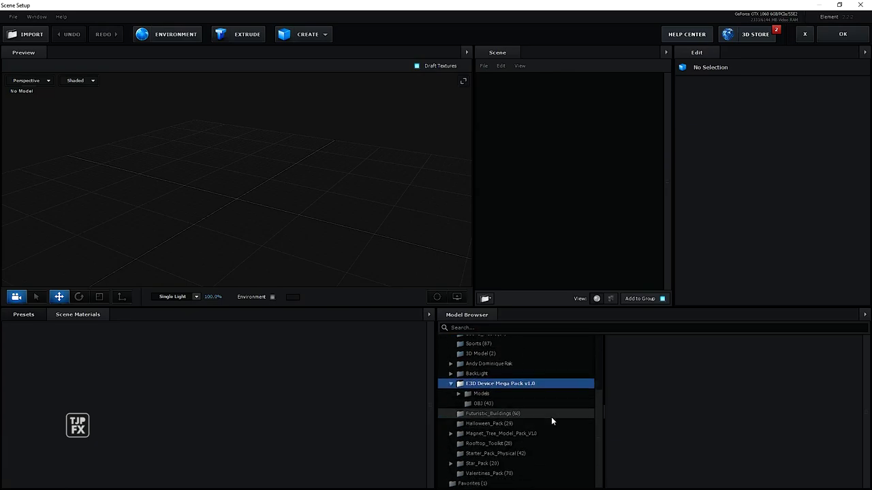
double_click(586, 392)
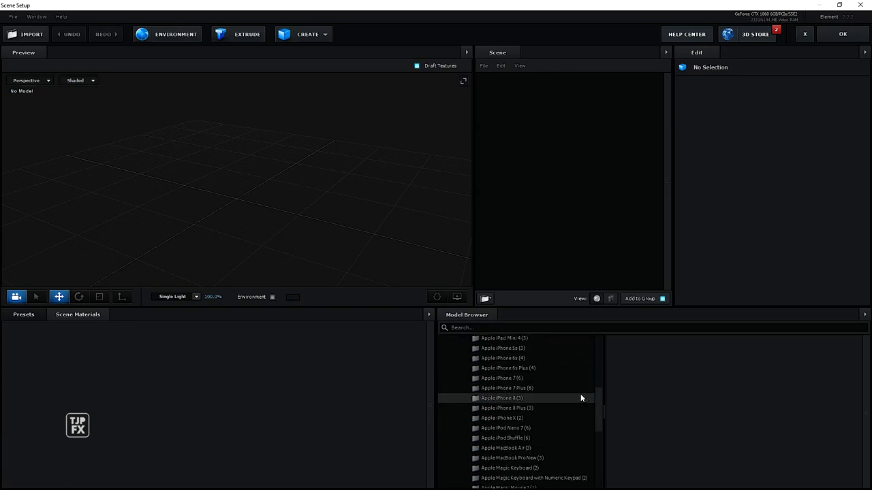
scroll(580, 394, "down", 5)
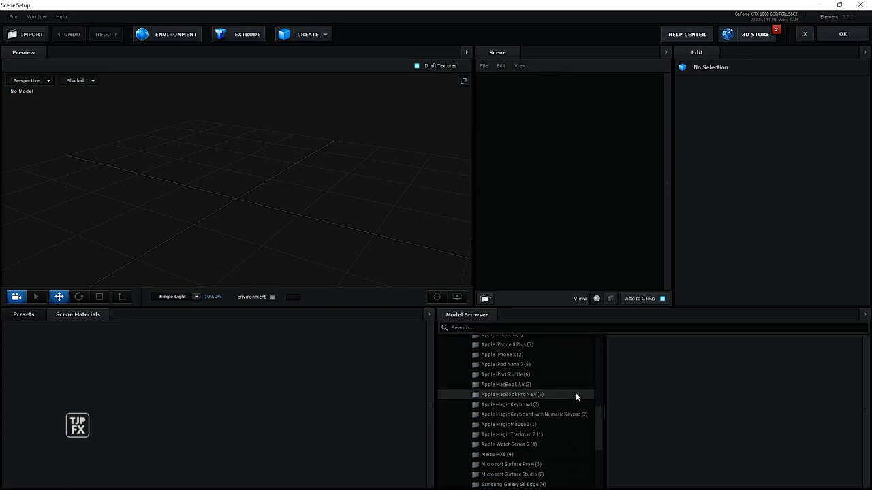
left_click(541, 397)
left_click(779, 355)
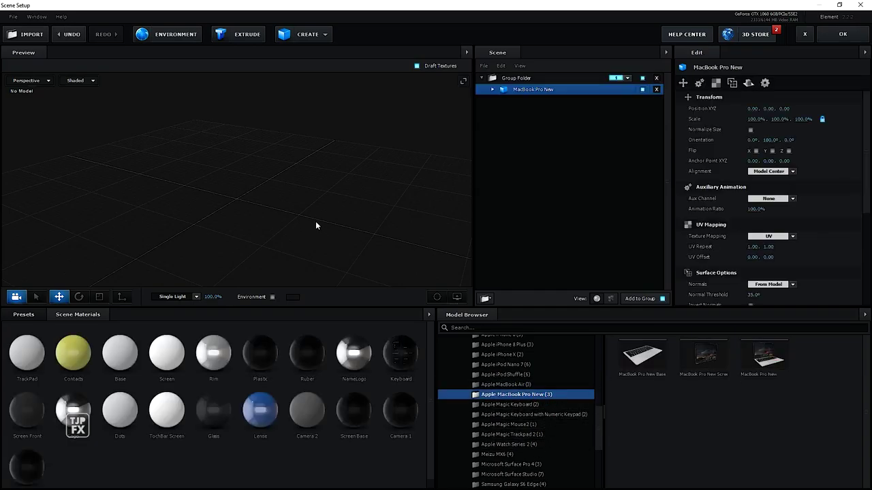
mouse_move(293, 218)
left_mouse_down()
mouse_move(269, 166)
mouse_move(81, 186)
left_mouse_up()
Step: Use the TJP FX studio logo image as the Logo material's reflectivity texture, then switch to Illustrator
left_click(293, 192)
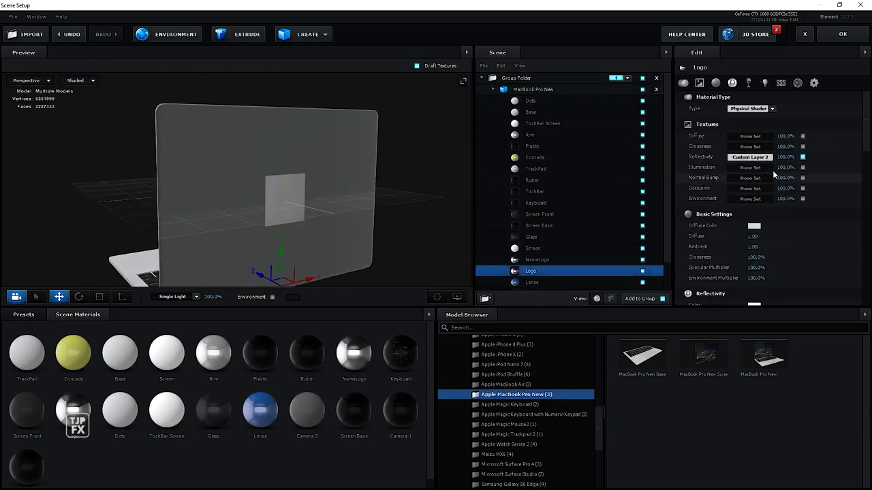
left_click(749, 156)
left_click(769, 171)
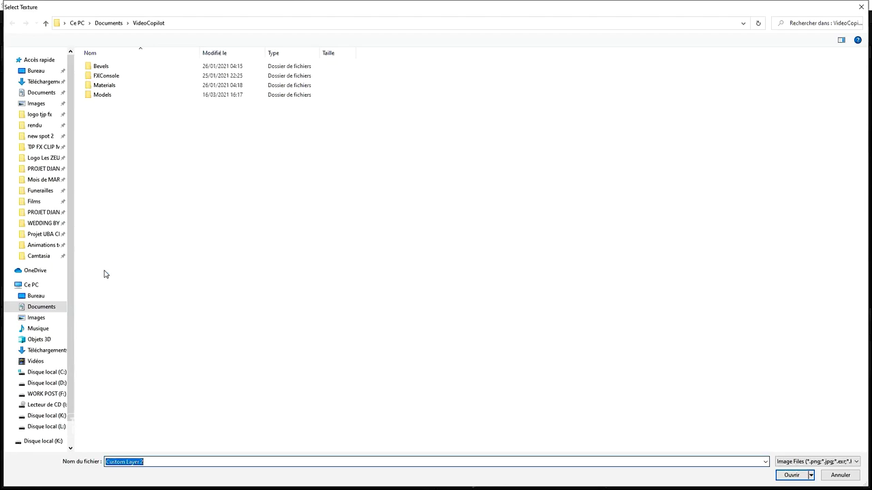
left_click(54, 247)
double_click(400, 77)
left_click(842, 256)
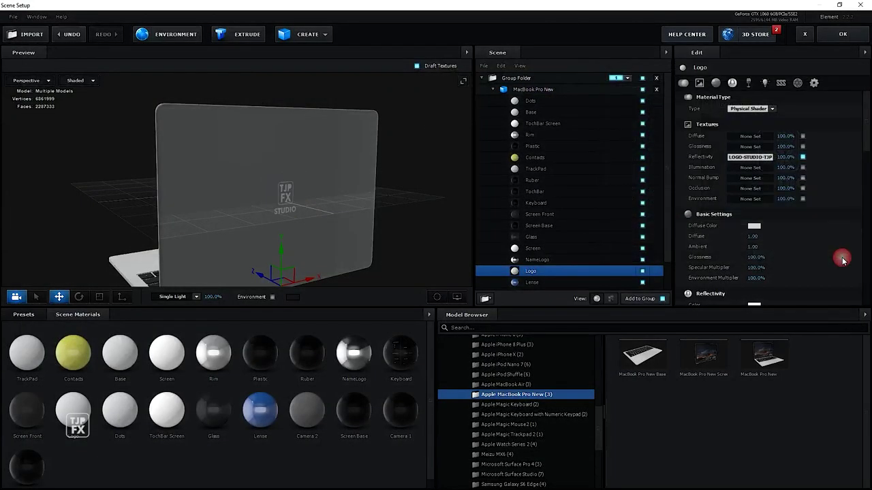
left_click_drag(119, 218, 300, 204)
scroll(302, 159, "up", 5)
scroll(274, 213, "up", 3)
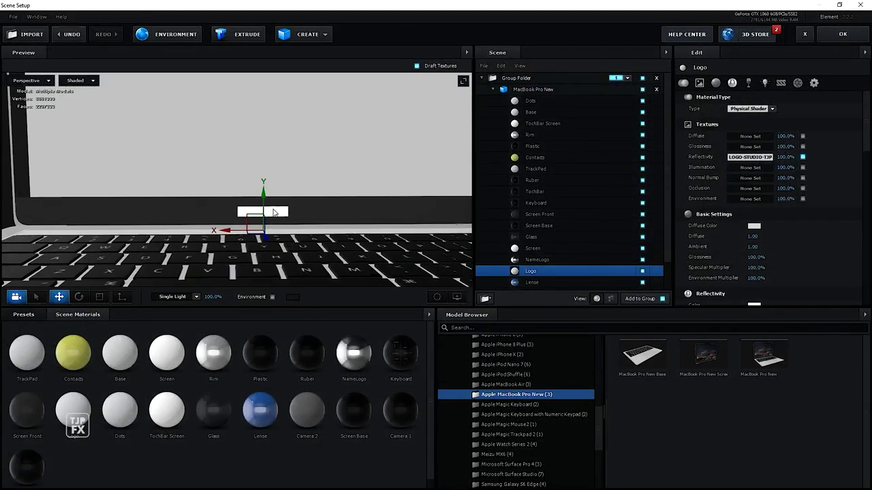
key("alt+Tab")
Step: Bring the TJP FX SCHOOL logo group into view and reposition it
scroll(329, 161, "up", 1)
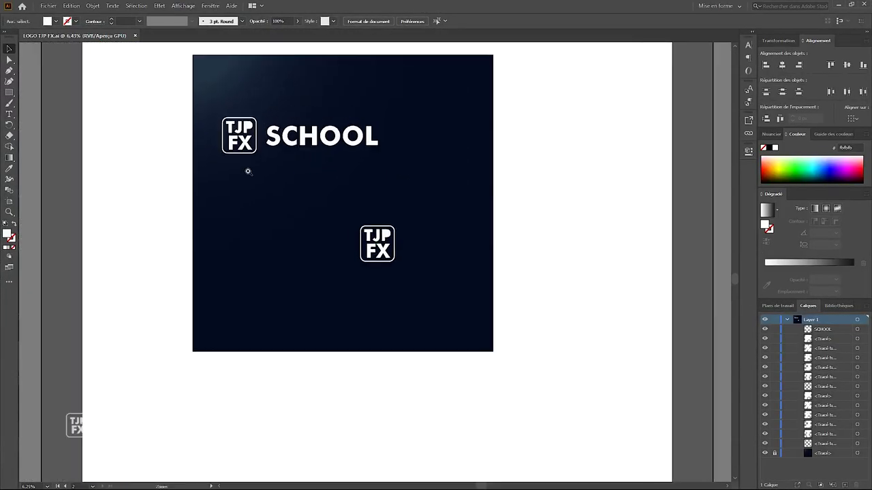
left_click_drag(247, 171, 183, 223)
left_click_drag(124, 164, 321, 227)
left_click_drag(279, 187, 315, 198)
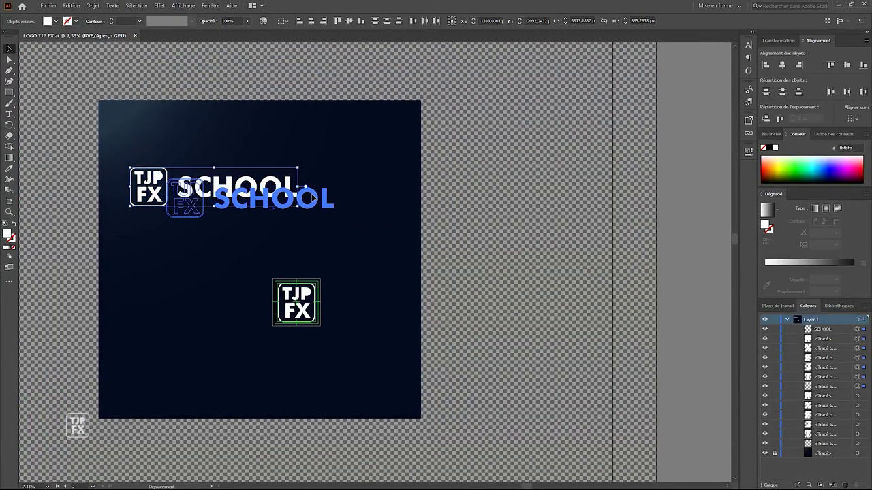
Step: Resize Artboard 2 to fit tightly around the TJP FX SCHOOL logo
key("shift+o")
key("ctrl+0")
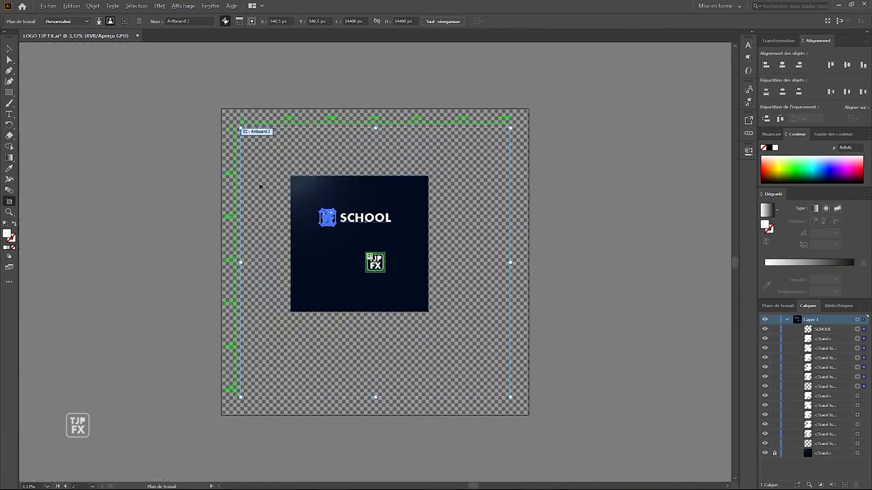
left_click_drag(511, 128, 454, 183)
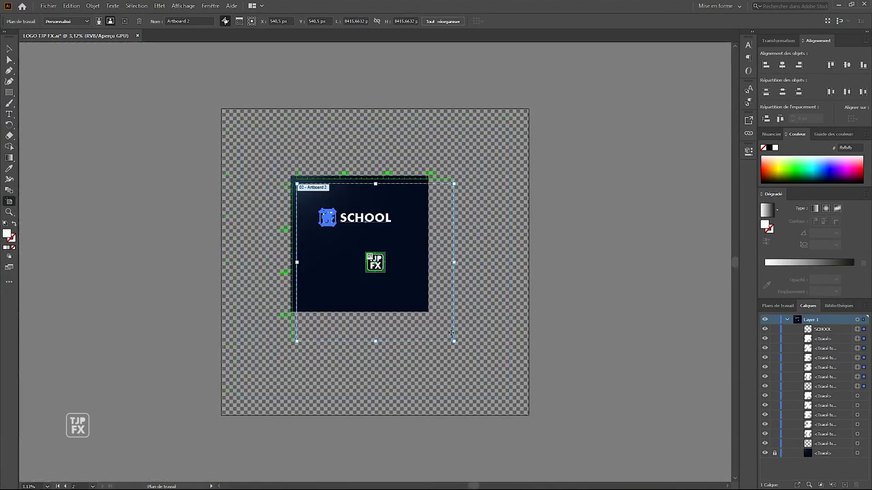
left_click_drag(454, 342, 422, 244)
scroll(397, 218, "up", 3)
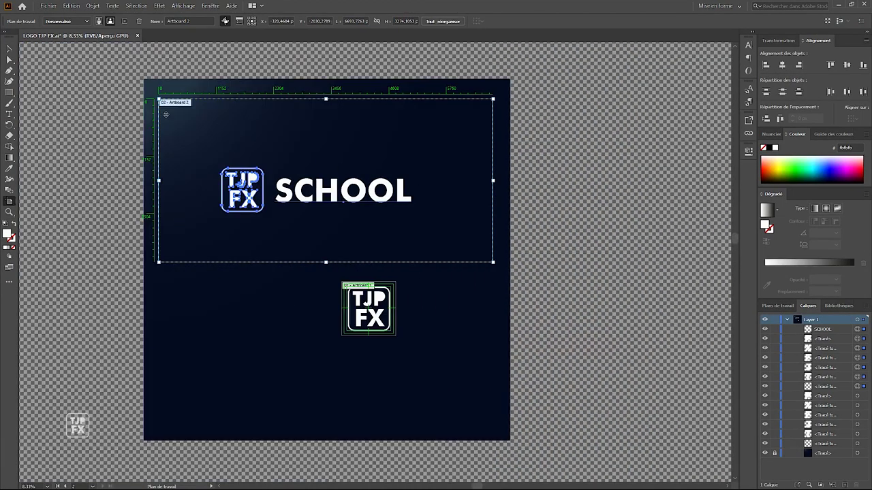
left_click_drag(159, 99, 195, 144)
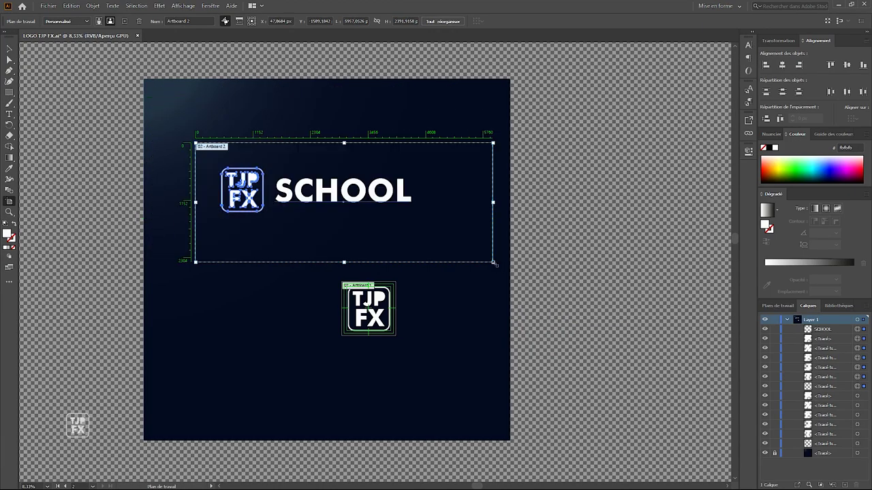
left_click_drag(493, 262, 443, 238)
key("Escape")
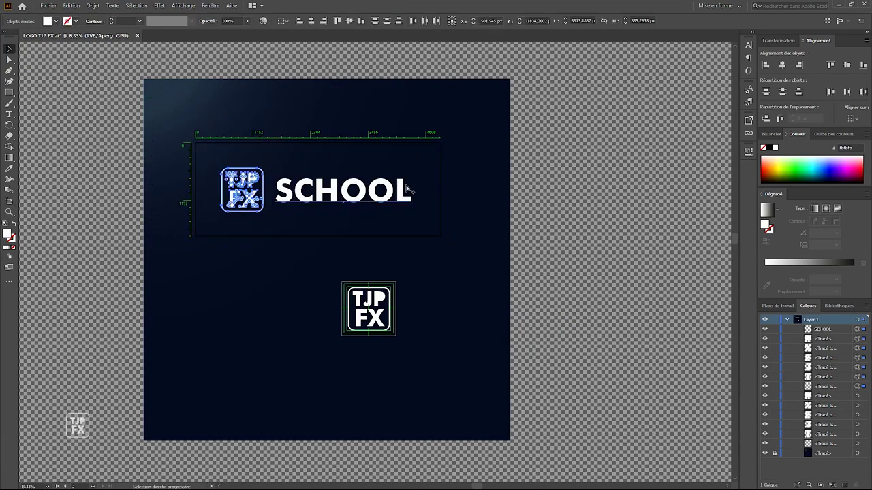
Step: Export the logo as a 1920 px PNG-24 named LOGO-TJP-FX, then close without saving
key("ctrl+alt+shift+s")
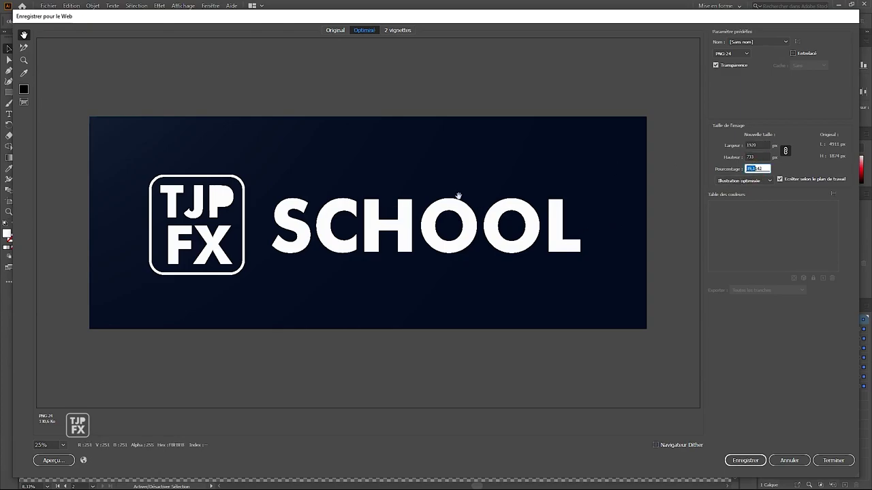
left_click(429, 212, "ctrl")
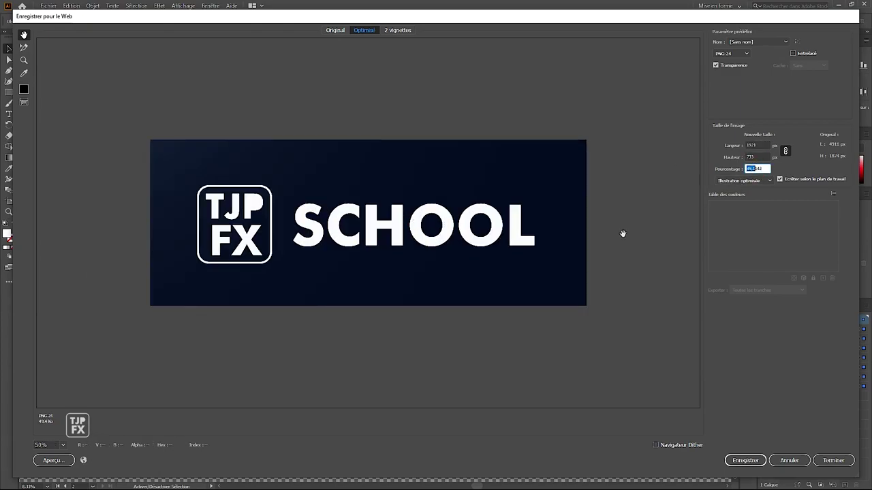
left_click(745, 461)
left_click(41, 244)
left_click(327, 445)
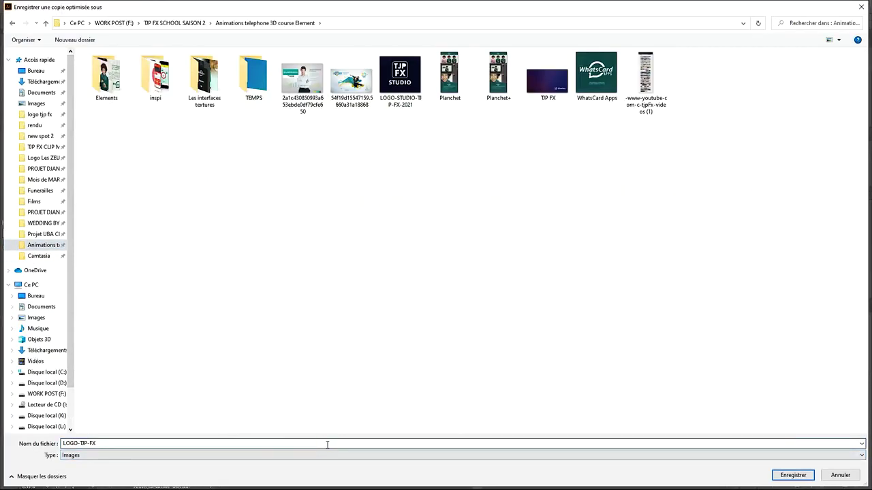
key("Return")
key("ctrl+w")
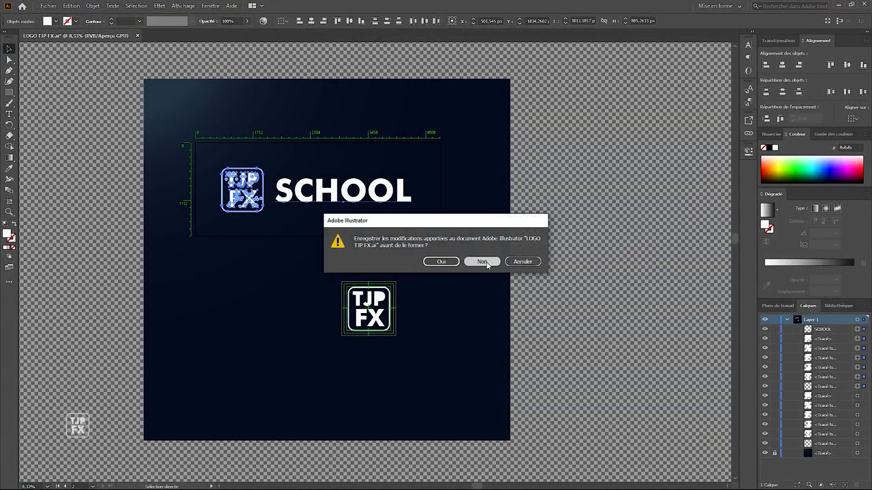
left_click(482, 262)
Step: Set the NameLogo material's reflectivity texture to LOGO-TJP-FX+.png and orbit to check it
key("alt+Tab")
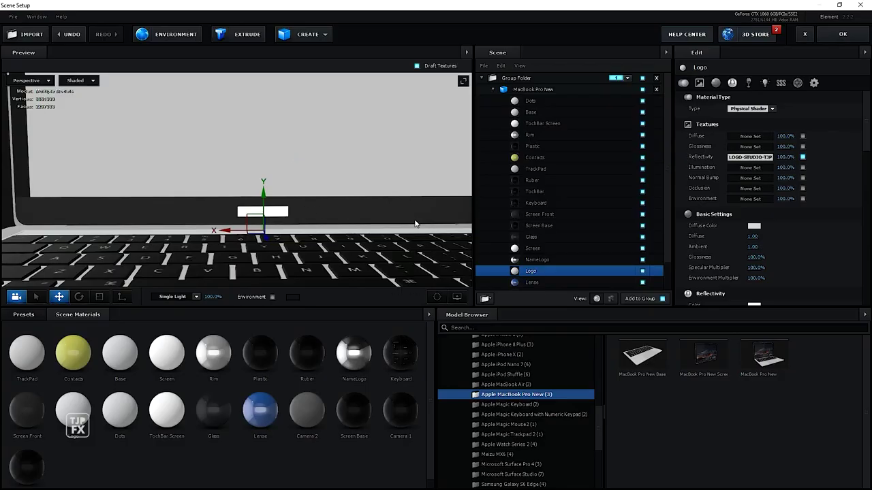
left_click(749, 156)
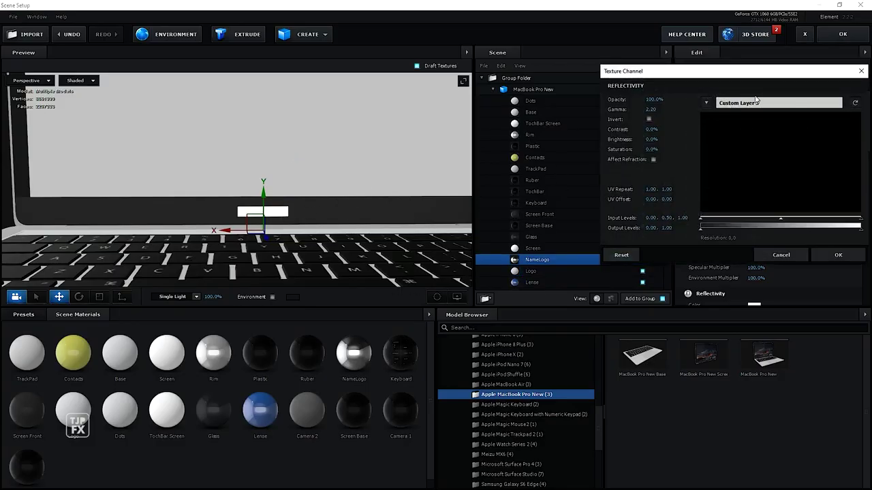
left_click(755, 102)
double_click(450, 83)
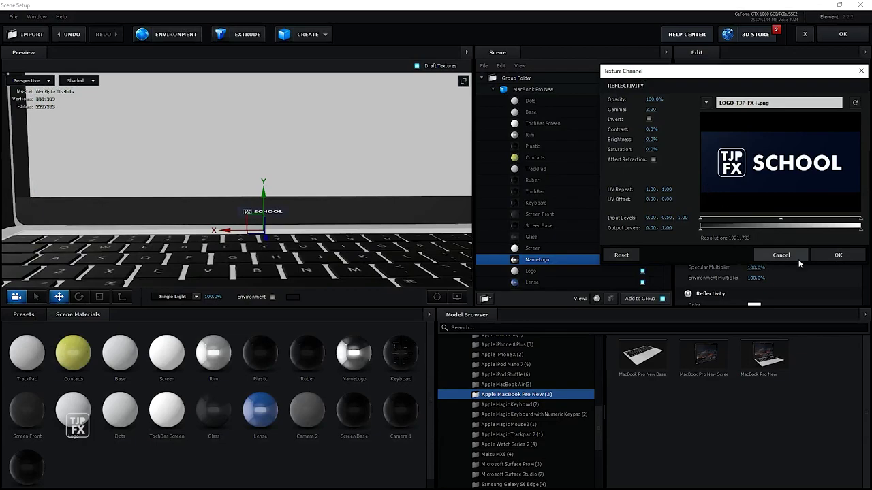
left_click(838, 255)
mouse_move(351, 277)
left_mouse_down()
mouse_move(299, 215)
mouse_move(374, 246)
left_mouse_up()
Step: Switch to the logo PNG open in Photoshop
key("alt+Tab")
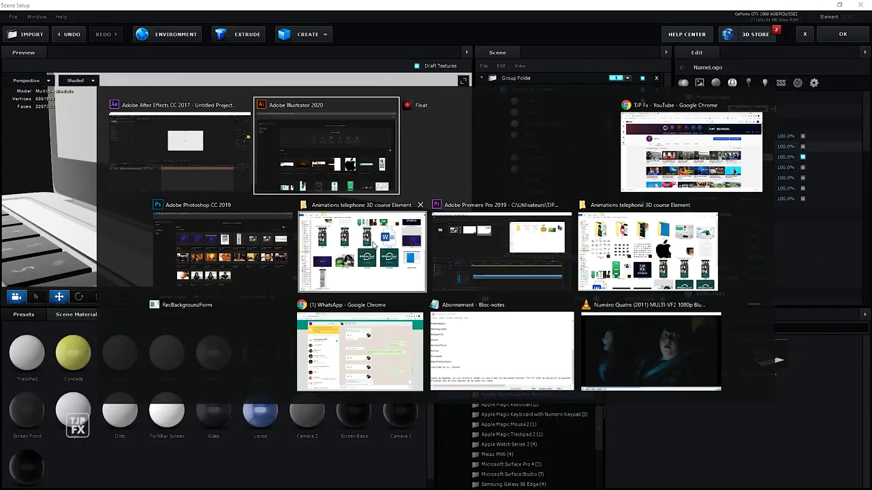
key("Escape")
key("alt+Tab")
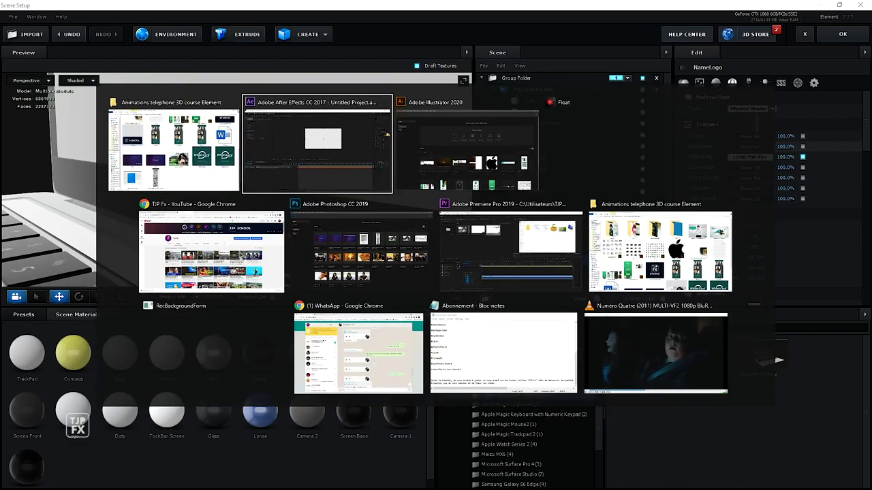
key("alt+Tab")
key("alt+Tab")
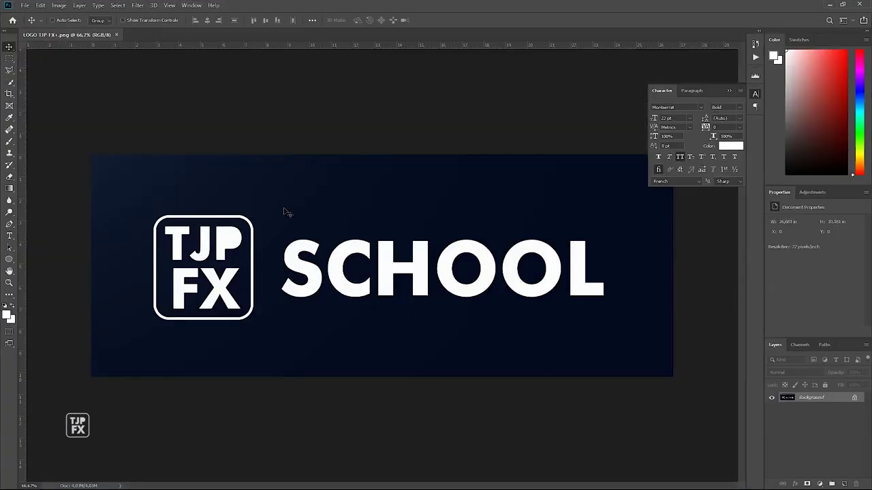
Step: Fully desaturate the logo image with Hue/Saturation and lower its lightness
key("ctrl+u")
left_click_drag(629, 202, 462, 203)
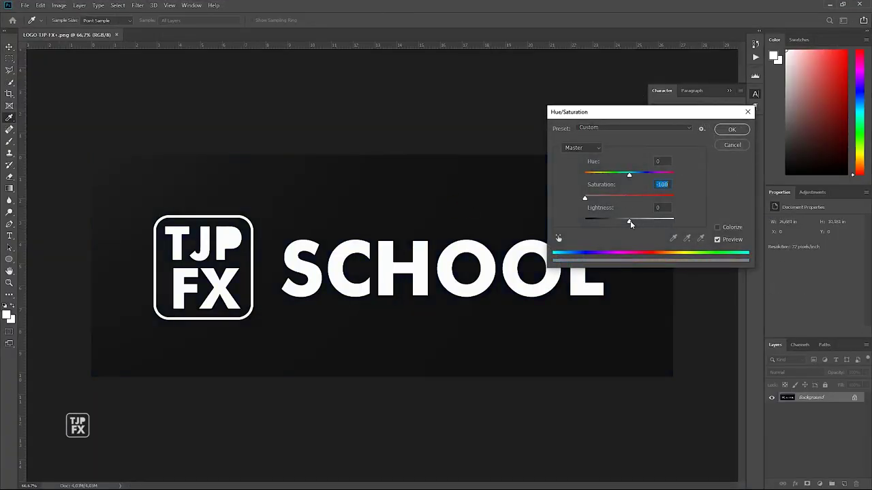
left_click_drag(631, 224, 608, 223)
key("Return")
Step: Use Levels to make the background black and the lettering pure white, then return to Element 3D
key("ctrl+l")
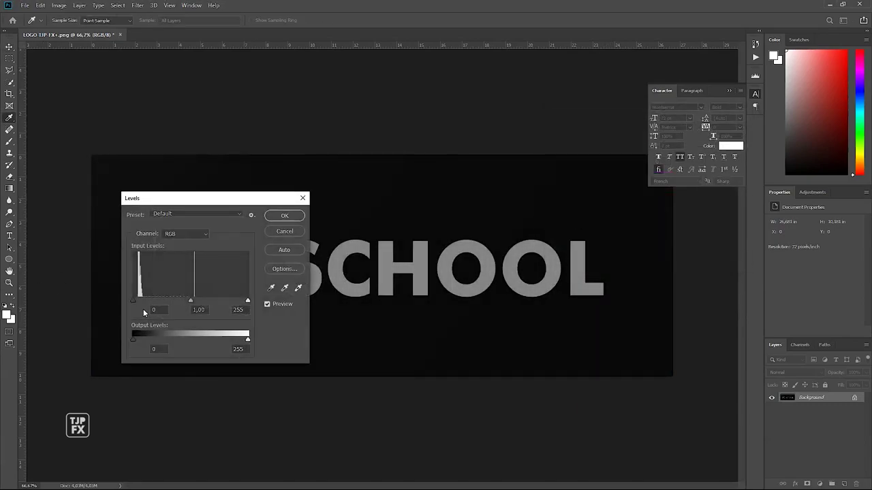
left_click_drag(133, 300, 182, 300)
left_click_drag(248, 300, 191, 303)
key("Return")
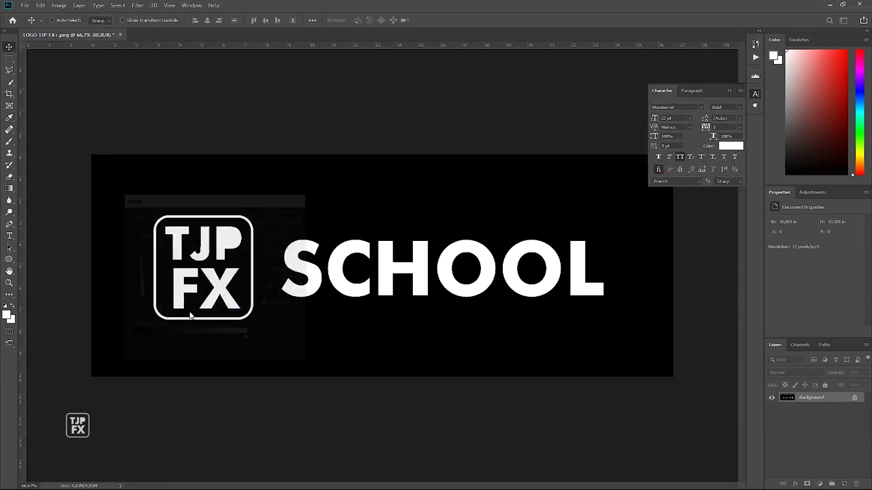
key("alt+Tab")
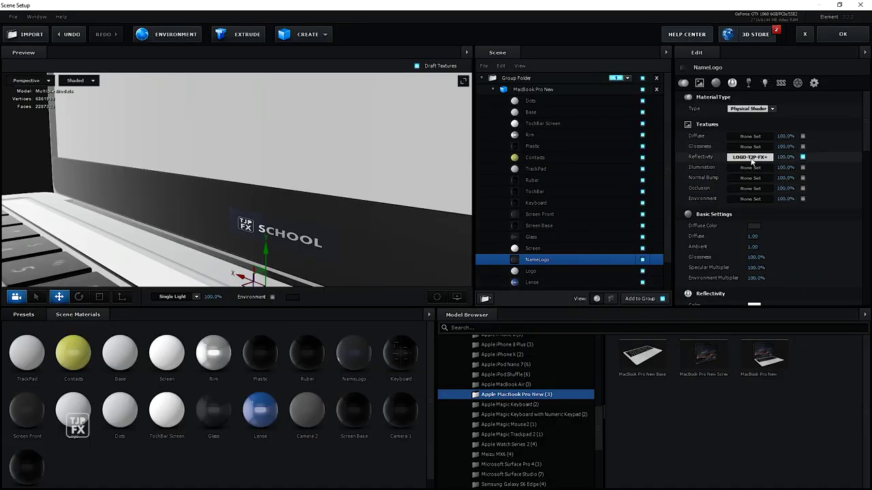
Step: Check the NameLogo reflectivity texture, then start choosing the TJP FX file for the Screen material's diffuse texture
left_click(752, 158)
left_click(839, 257)
mouse_move(307, 244)
left_mouse_down()
mouse_move(327, 241)
mouse_move(306, 249)
mouse_move(324, 182)
mouse_move(448, 192)
mouse_move(365, 198)
left_mouse_up()
scroll(307, 251, "down", 3)
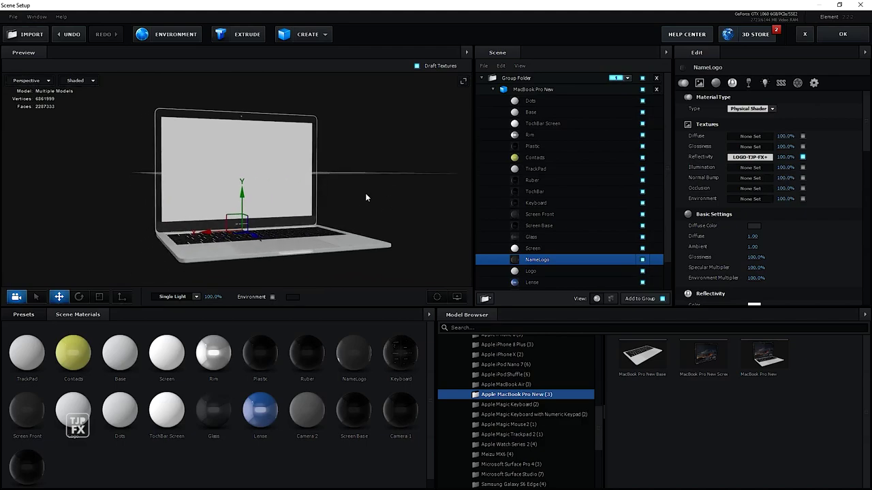
left_click(749, 136)
left_click(732, 82)
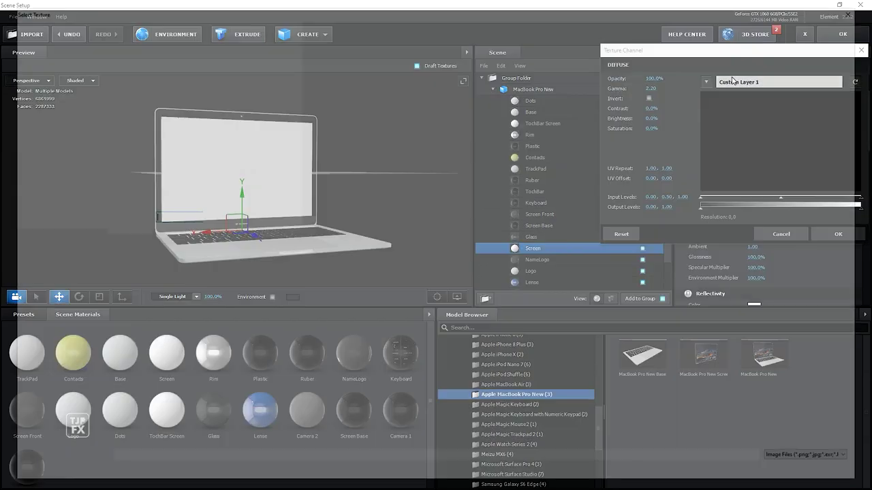
left_click(604, 96)
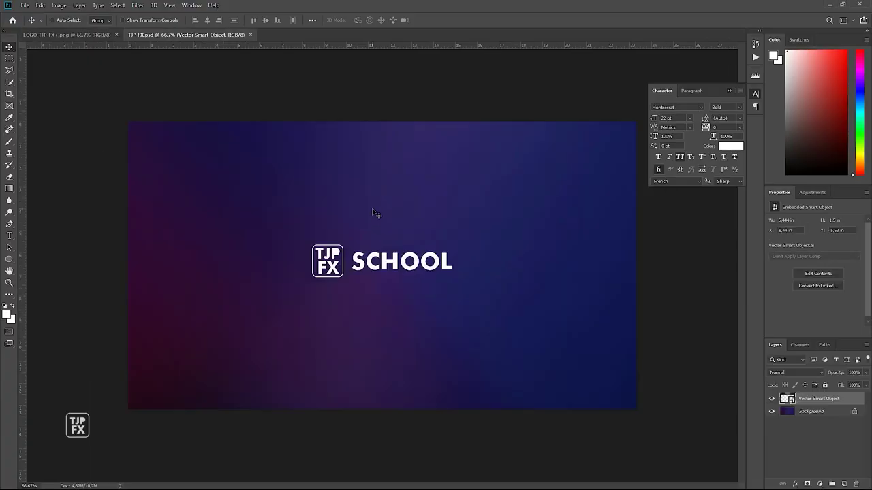
Step: Save the purple TJP FX design as a JPEG named TJP FX
key("ctrl+shift+s")
left_click(140, 403)
scroll(143, 327, "down", 1)
left_click(143, 351)
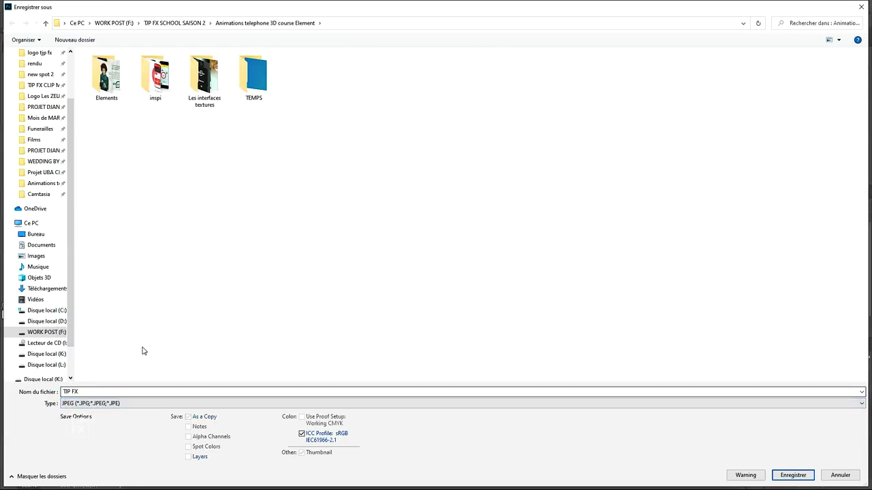
left_click(793, 475)
key("alt+Tab")
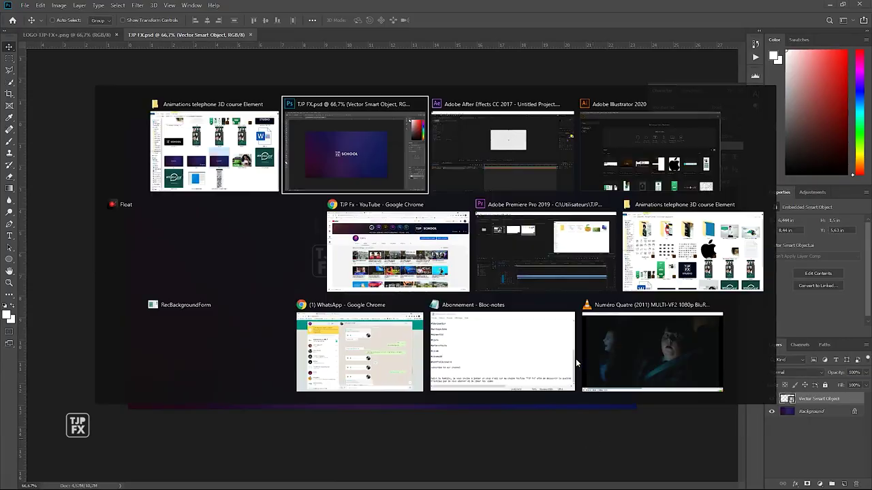
Step: Load the TJP FX JPEG as the screen's diffuse texture and view the screen head-on
double_click(597, 81)
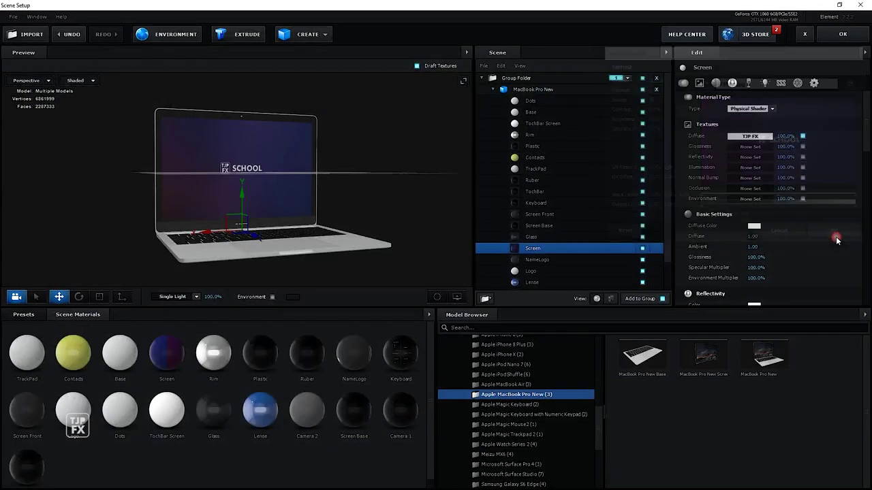
scroll(361, 183, "up", 3)
scroll(312, 168, "up", 3)
scroll(344, 160, "up", 2)
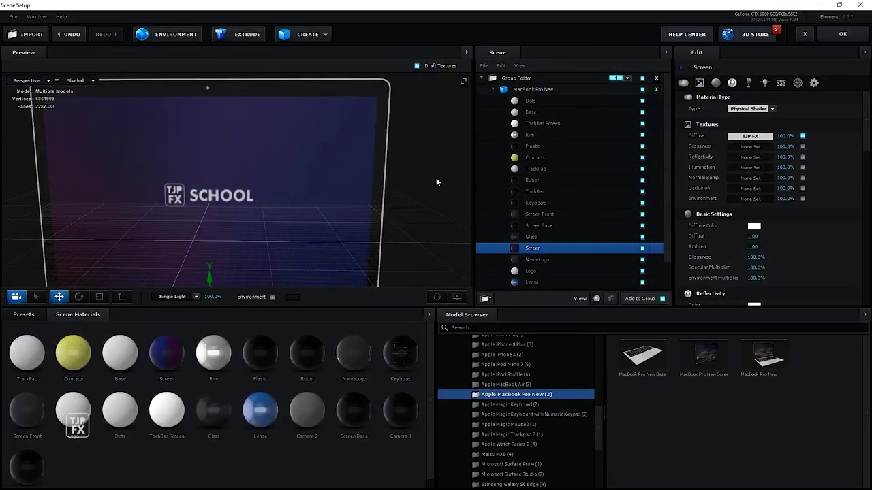
scroll(436, 178, "up", 2)
mouse_move(440, 160)
left_mouse_down()
mouse_move(401, 179)
mouse_move(425, 179)
left_mouse_up()
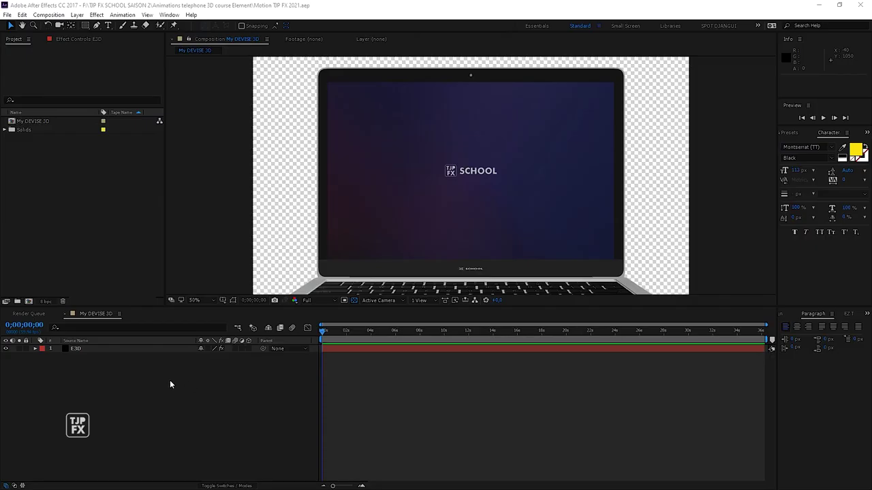
right_click(125, 378)
Step: Add Camera 1, orbit to view the laptop at an angle, then restore the frontal view
mouse_move(146, 382)
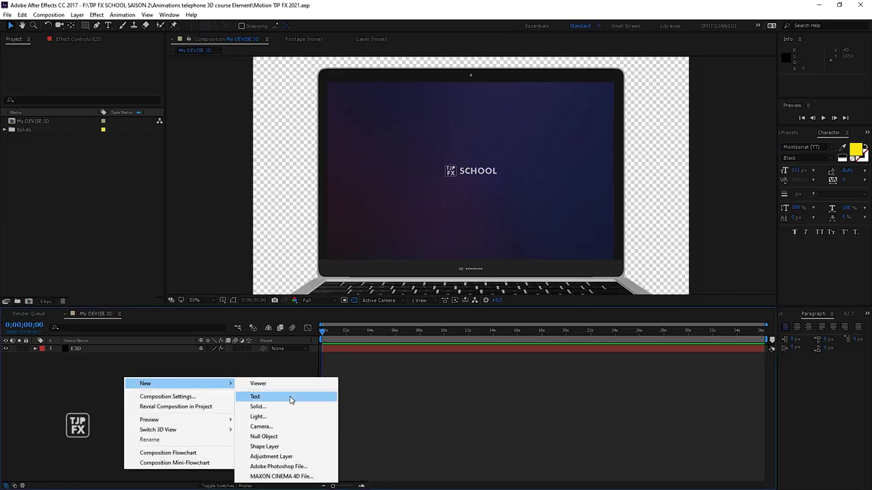
left_click(267, 427)
left_click(262, 219)
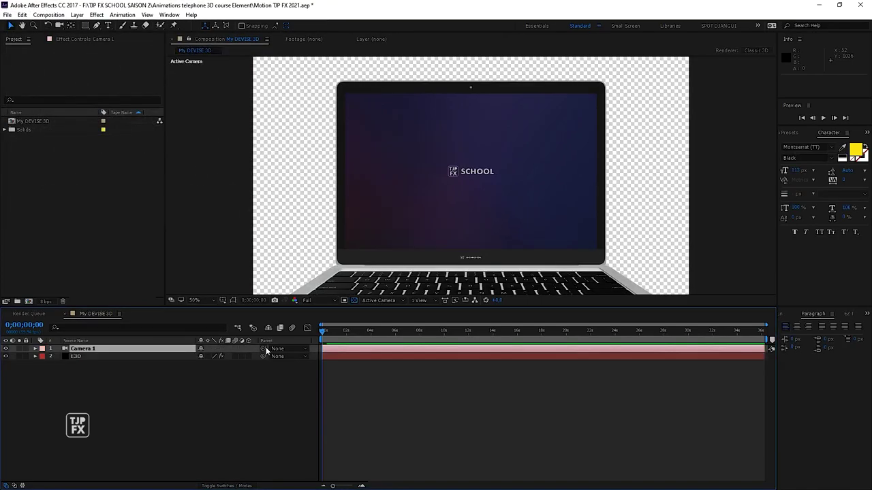
mouse_move(461, 209)
left_mouse_down()
mouse_move(437, 188)
mouse_move(450, 204)
left_mouse_up()
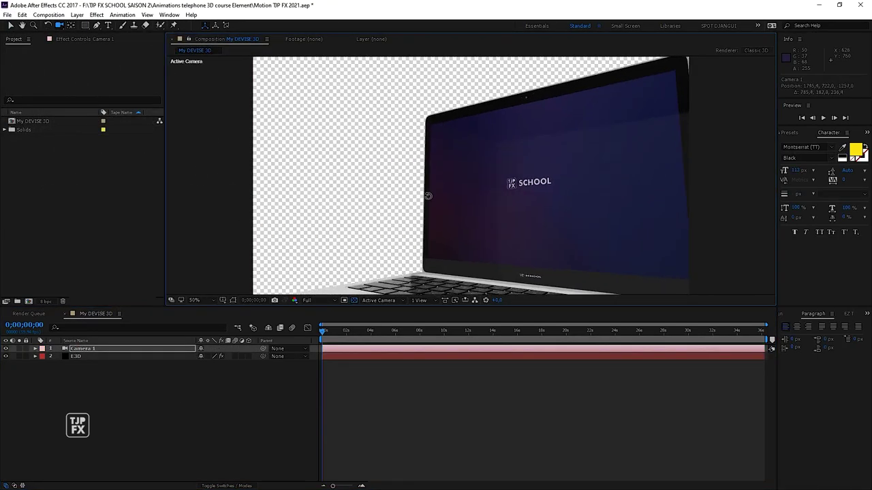
left_click(178, 370)
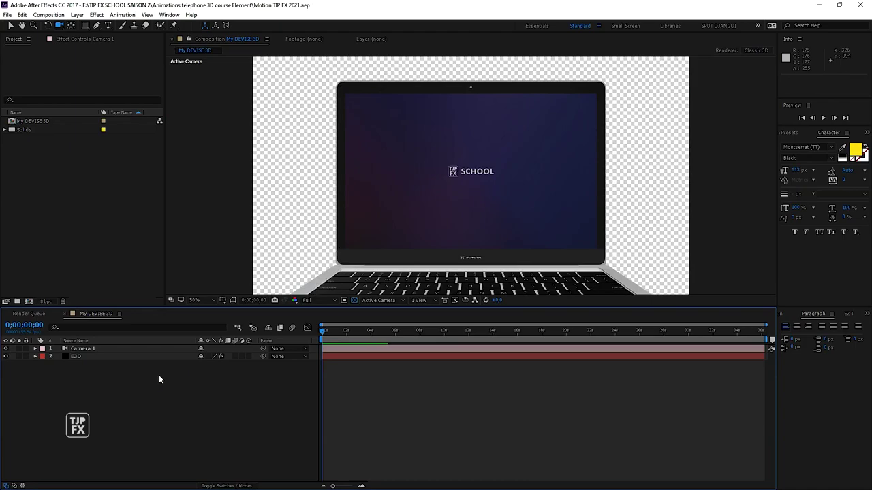
Step: Create a solid named bg and place it beneath the E3D layer
key("ctrl+y")
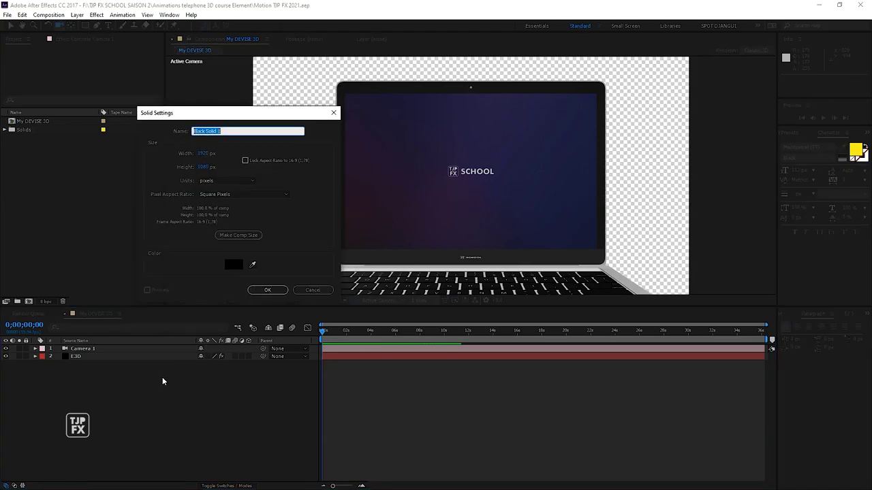
type("bg")
key("Return")
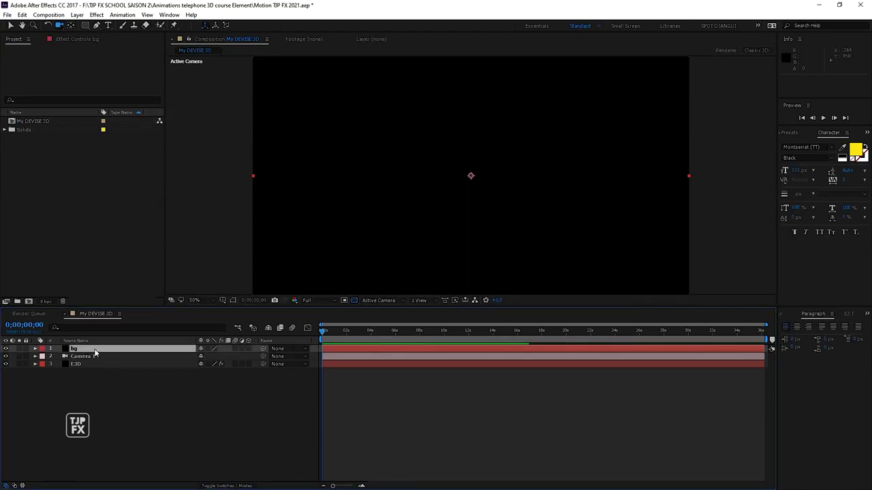
left_click_drag(96, 353, 94, 367)
Step: Apply Gradient Ramp to bg, sampling a dark purple start and dark blue end colour
left_click(77, 40)
key("ctrl+space")
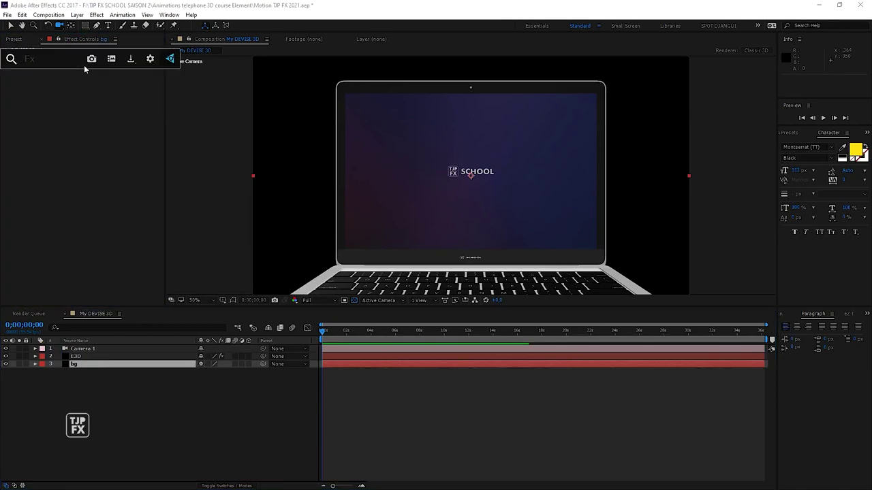
type("gra")
left_click(88, 96)
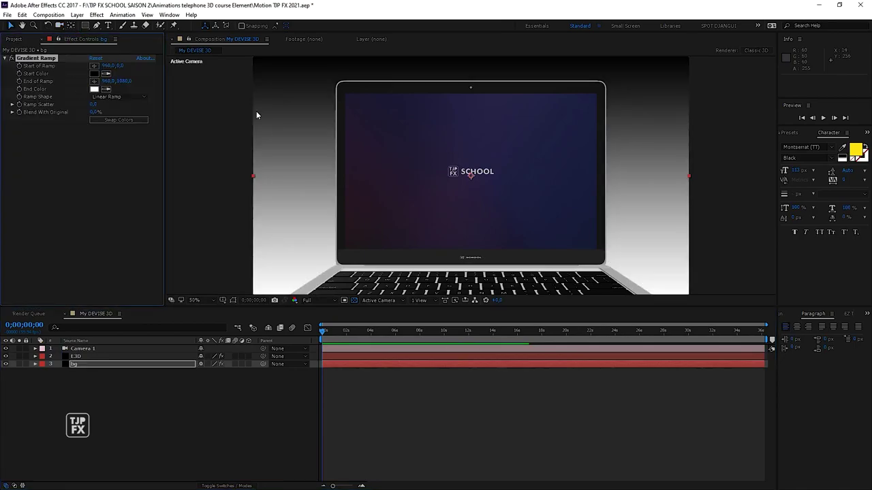
left_click(106, 74)
left_click(374, 117)
left_click(485, 127)
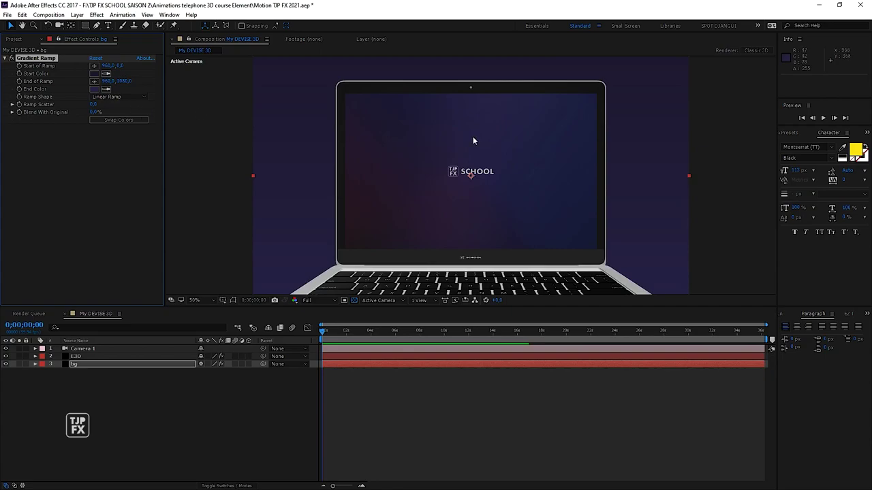
Step: Hide the laptop and make the gradient a Radial Ramp ending below the frame
key("comma")
left_click(5, 356)
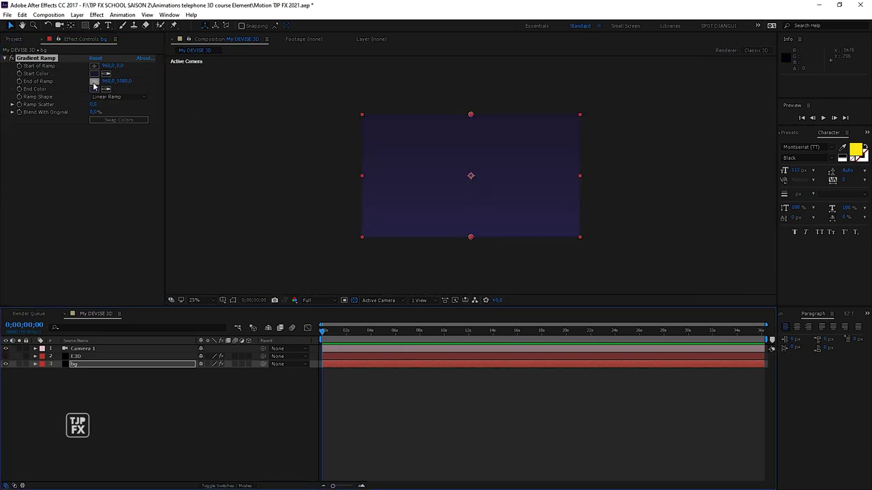
left_click(117, 96)
left_click(116, 116)
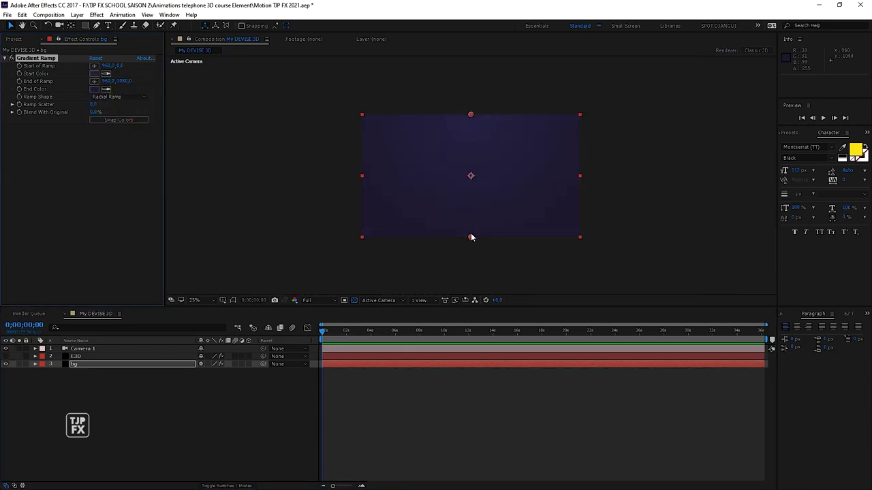
left_click_drag(471, 237, 483, 280)
Step: Set the gradient's end colour to 10021E and start colour to 6E16E7
left_click(94, 88)
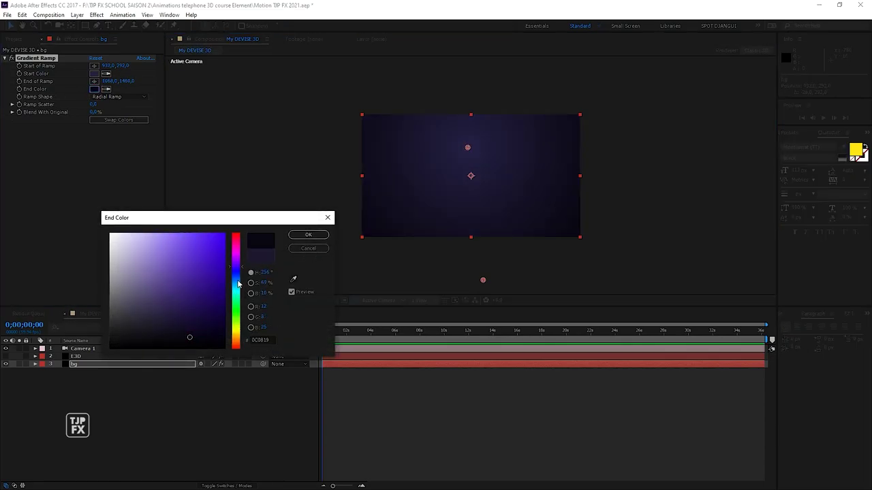
left_click_drag(235, 268, 235, 261)
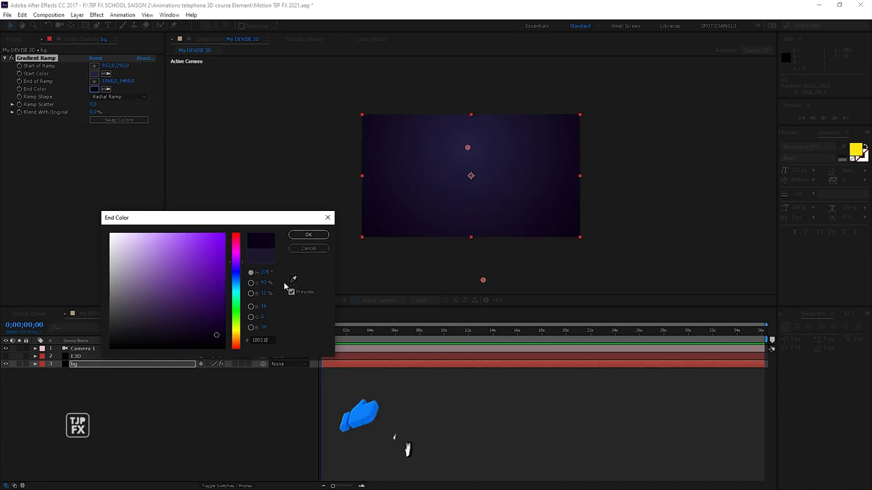
left_click(307, 234)
left_click(94, 73)
left_click(209, 265)
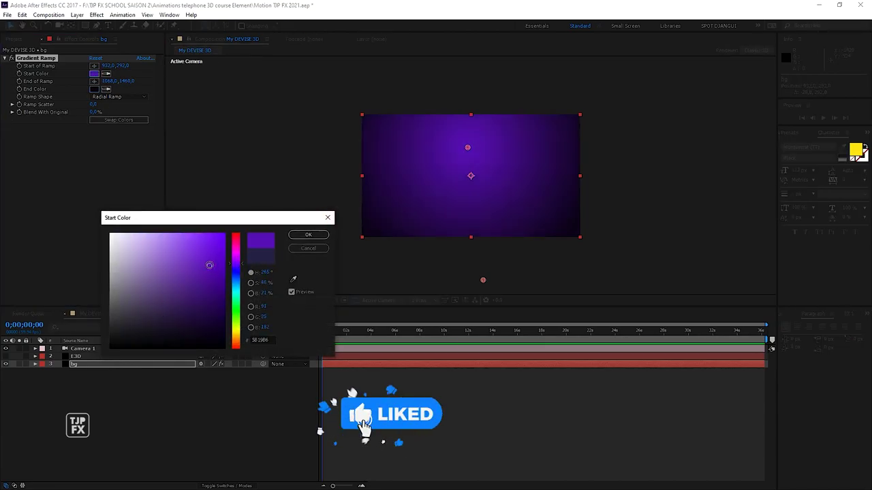
left_click_drag(209, 265, 215, 246)
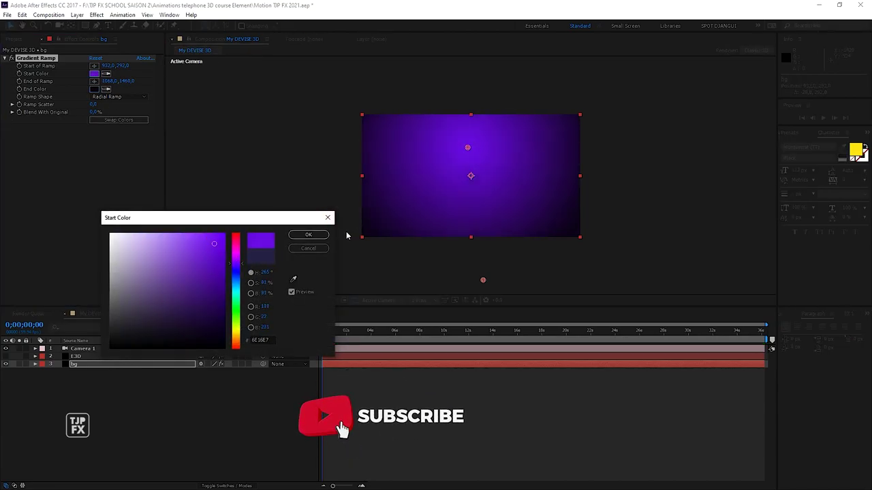
left_click(308, 235)
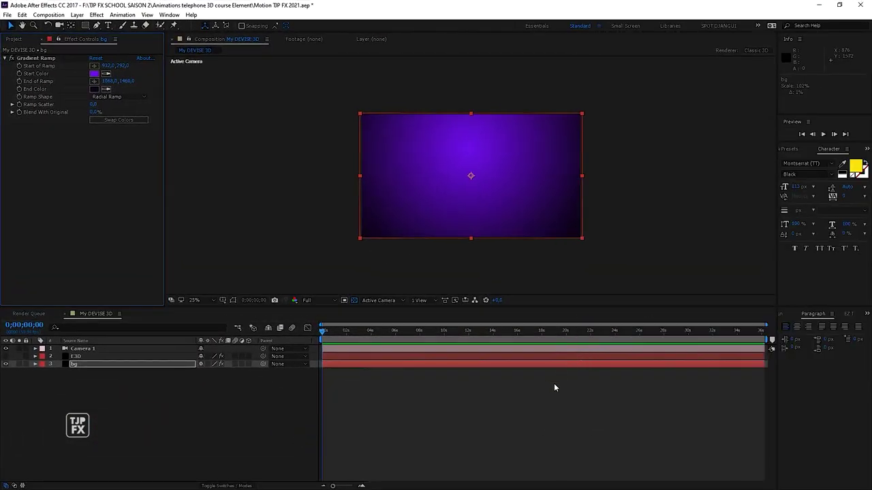
Step: View the composition at 100% and make the E3D laptop layer visible again
key("alt+KP_Add")
key("alt+KP_Add")
key("alt+KP_Add")
key("alt+KP_Add")
key("alt+KP_Add")
key("alt+KP_Add")
key("alt+KP_Add")
key("alt+KP_Add")
key("alt+KP_Add")
key("alt+KP_Add")
key("alt+KP_Add")
key("alt+KP_Add")
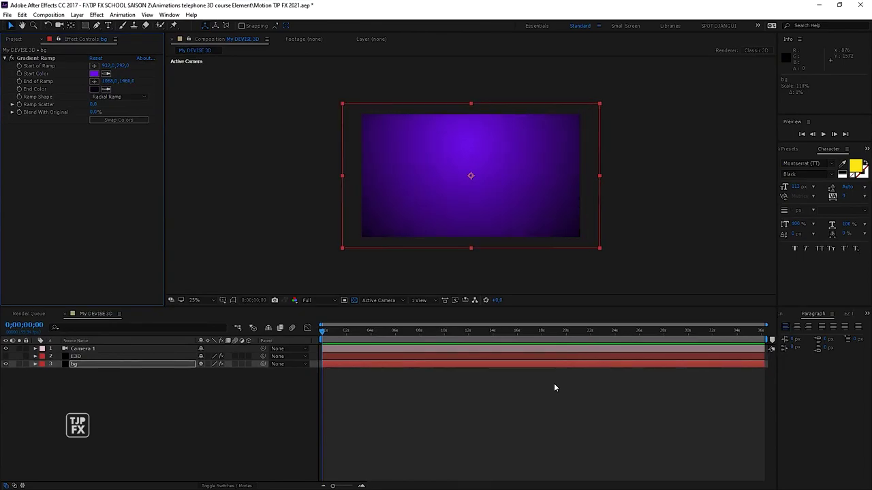
left_click(553, 379)
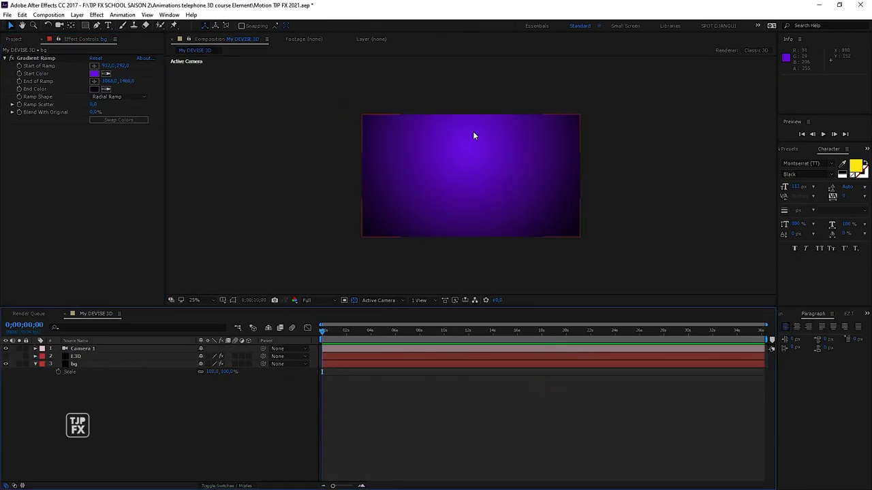
key("slash")
scroll(478, 164, "down", 4)
scroll(478, 169, "up", 2)
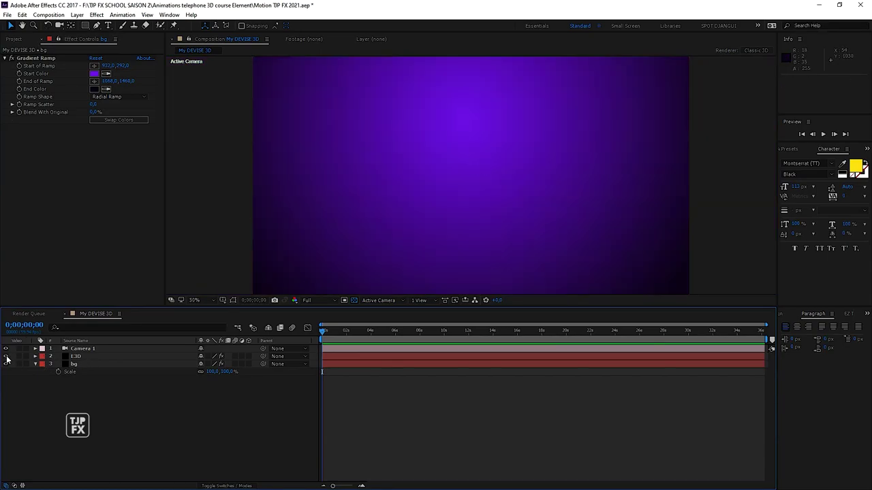
left_click(5, 356)
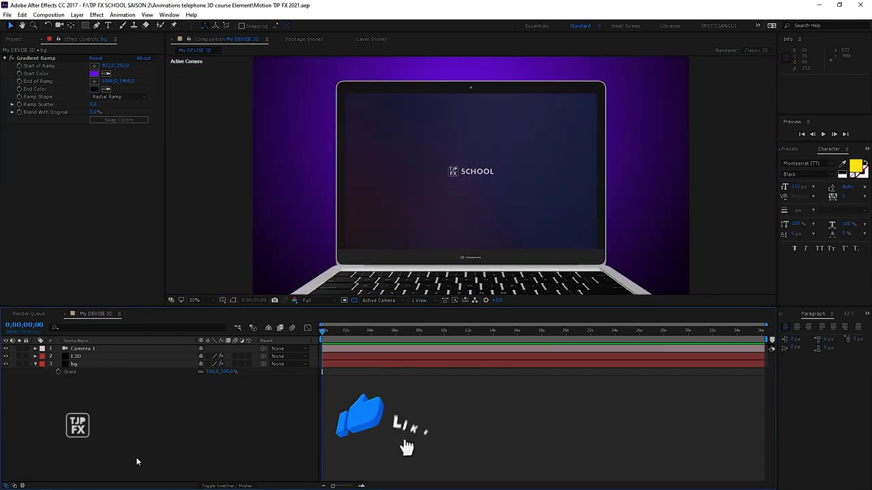
Step: Add an ambient light named Light 1, then select the E3D layer
right_click(140, 428)
mouse_move(164, 339)
left_click(272, 376)
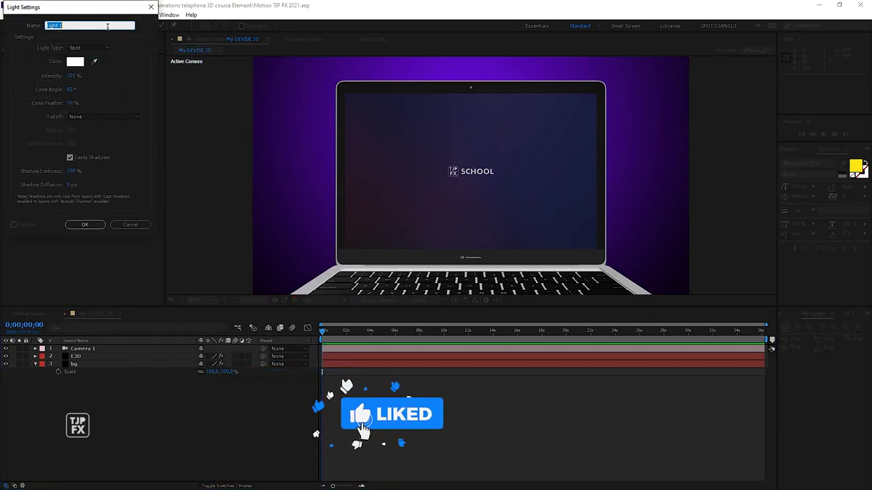
left_click(643, 153)
left_click(651, 195)
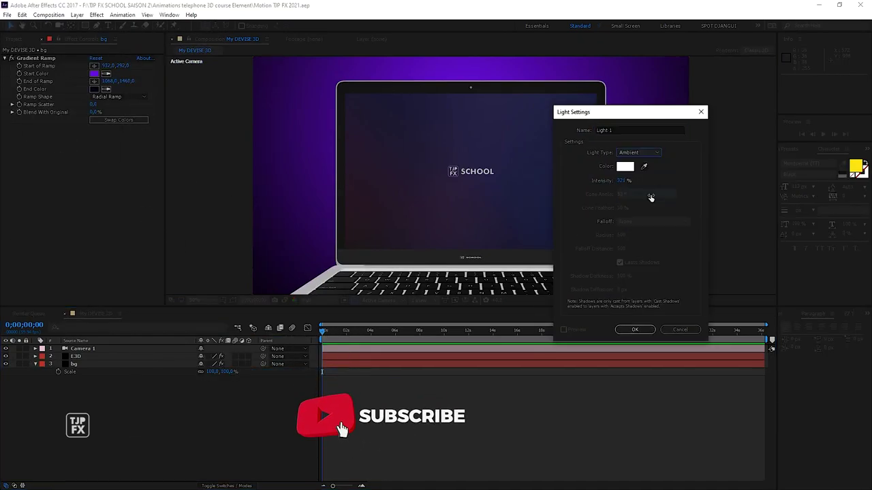
left_click(622, 181)
key("Return")
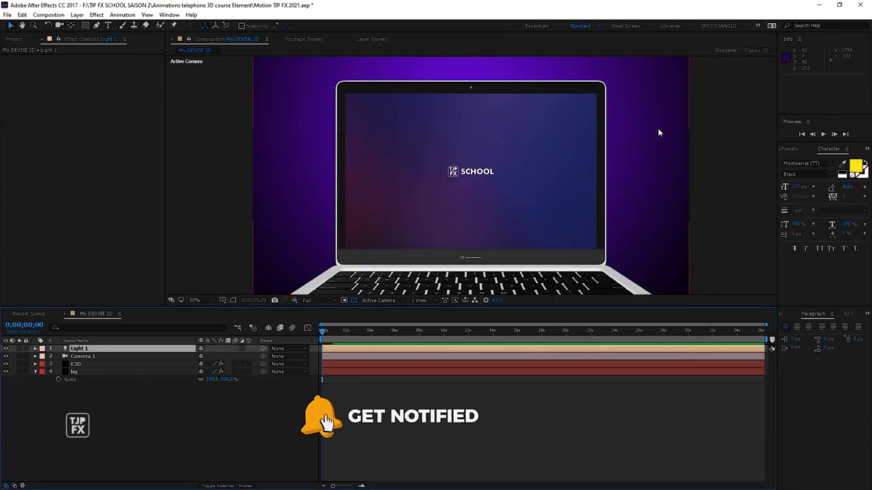
left_click(119, 420)
left_click(82, 364)
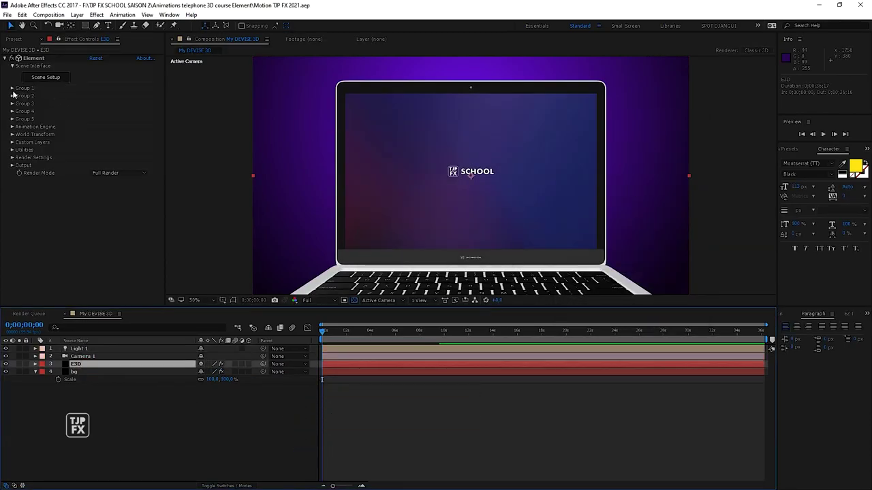
Step: Expand Group 1's Channel 1 auxiliary settings and try CH1 position and rotation values, undoing both
left_click(12, 89)
left_click(19, 126)
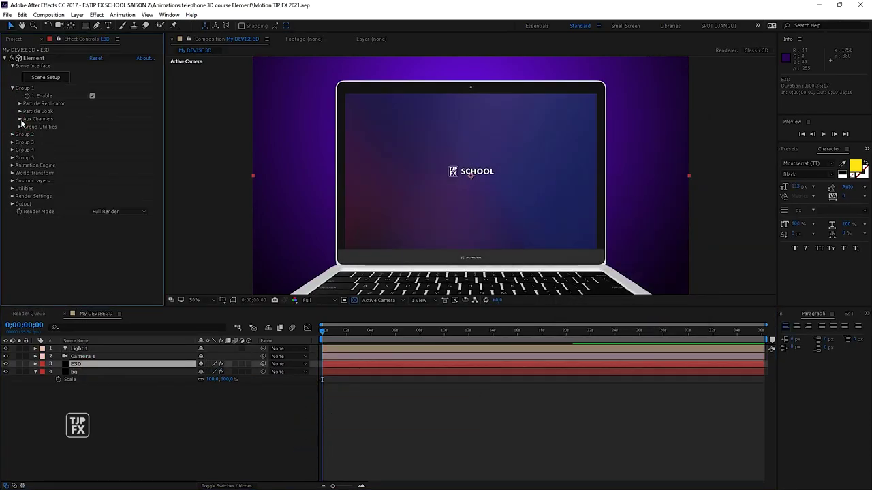
left_click(20, 119)
left_click(28, 127)
left_click(36, 135)
left_click_drag(94, 149, 109, 146)
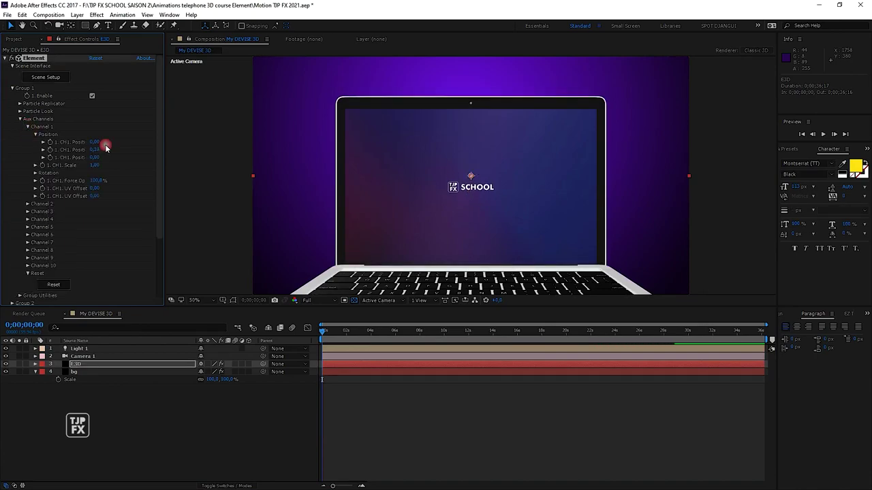
key("ctrl+z")
left_click(35, 173)
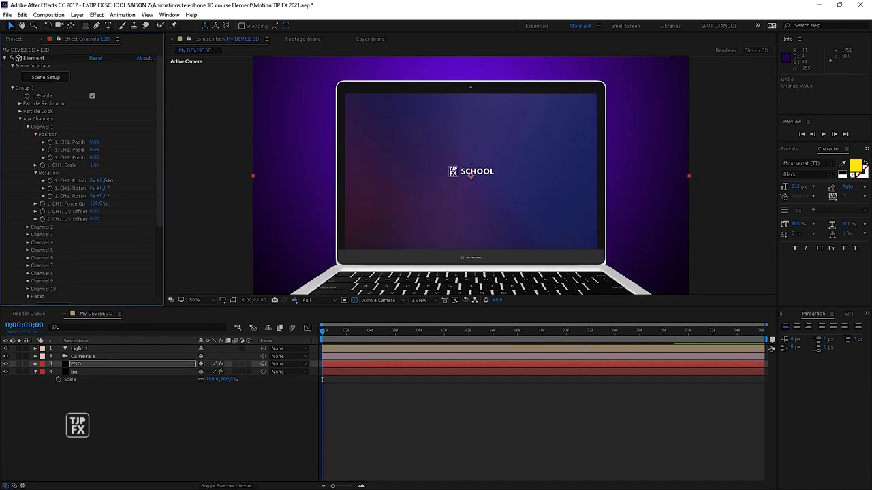
left_click_drag(102, 188, 123, 181)
key("ctrl+z")
Step: Keyframe CH1 Rotation X at about 0;00;00;36 and 0;00;01;33, then preview the swing
left_click(50, 180)
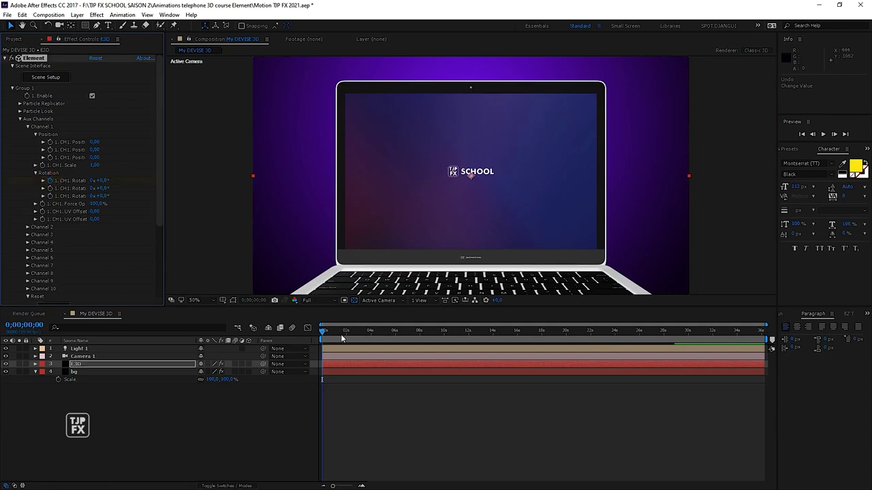
left_click(329, 333)
left_click_drag(325, 379, 344, 378)
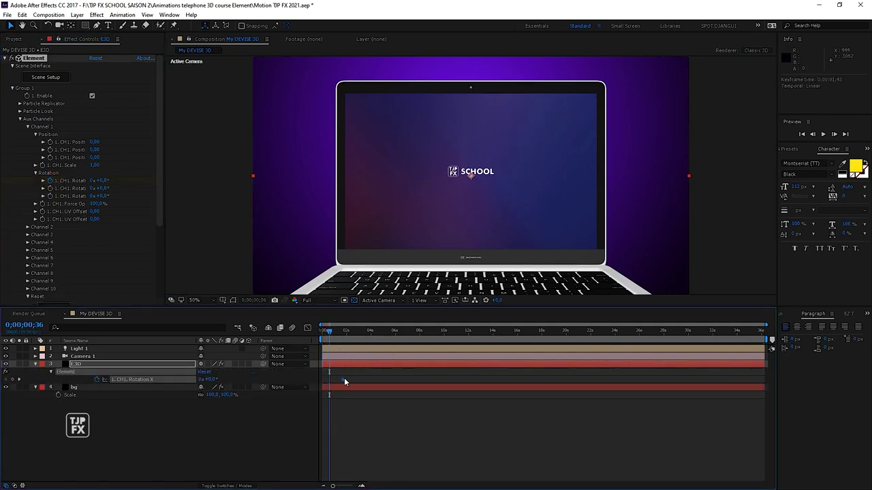
left_click_drag(208, 379, 250, 367)
key("space")
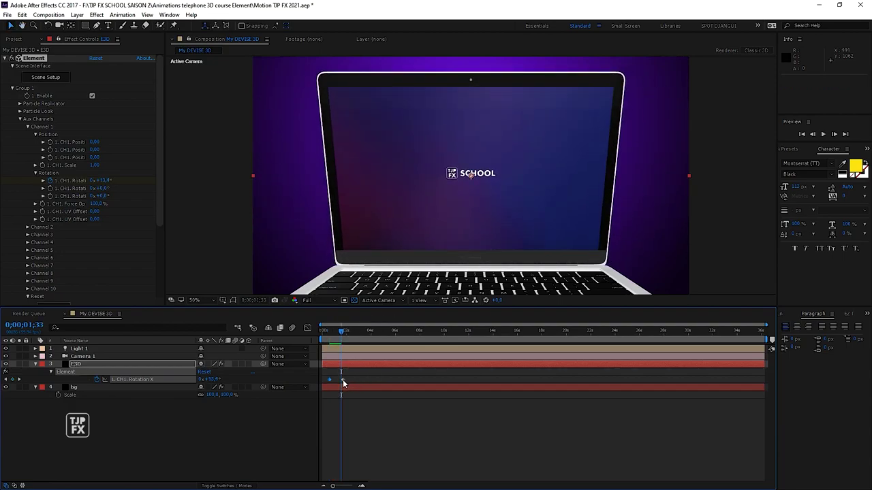
Step: Raise CH1 Rotation X to about 20,7° and adjust the rotation keyframes
left_click_drag(343, 379, 343, 379)
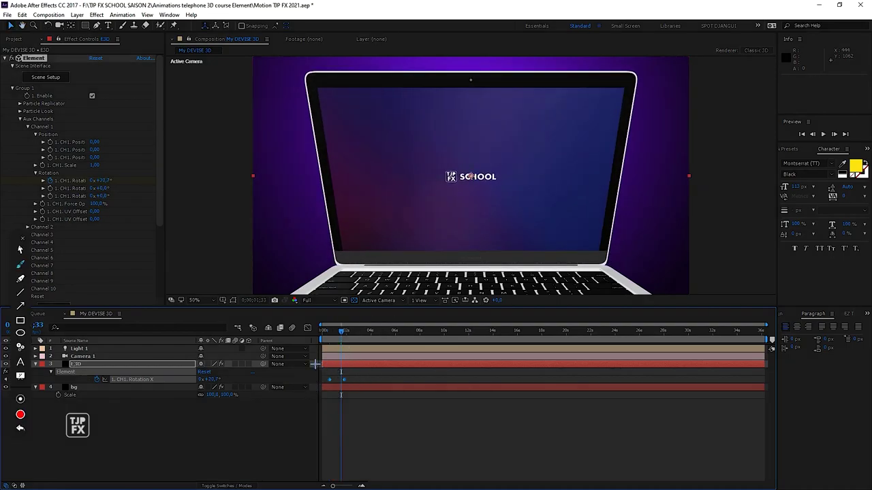
left_click_drag(304, 359, 351, 397)
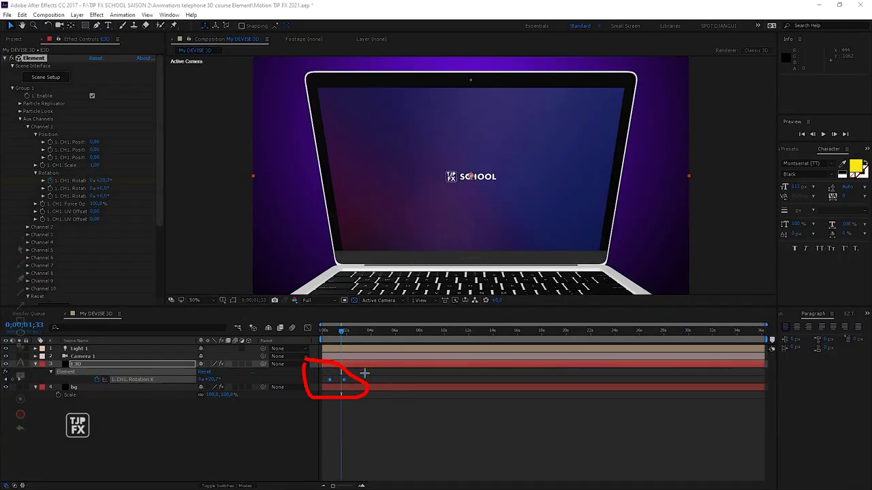
key("F4")
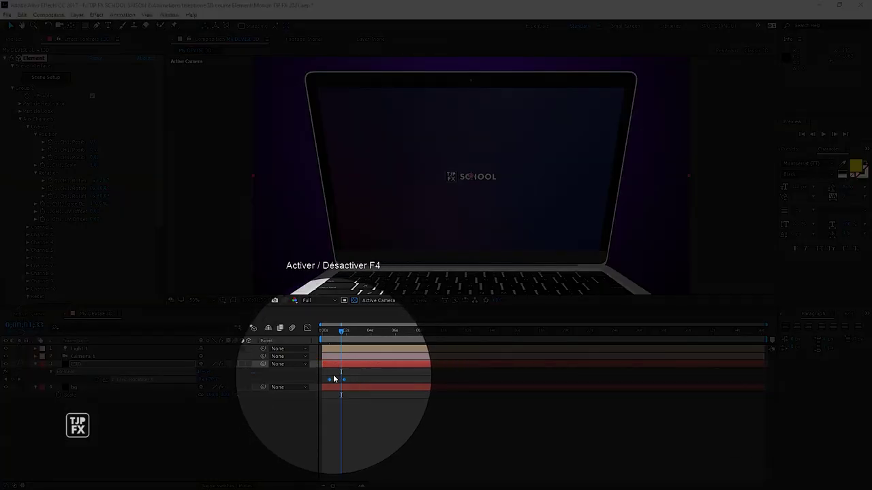
key("F4")
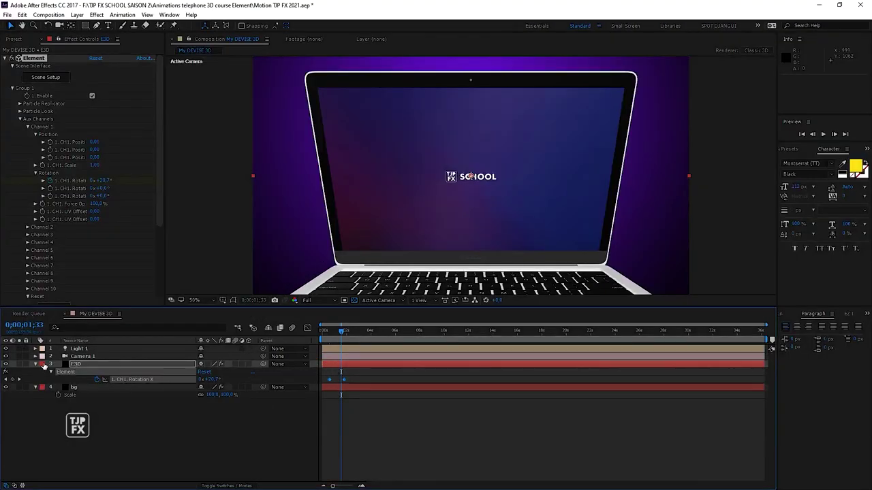
mouse_move(20, 320)
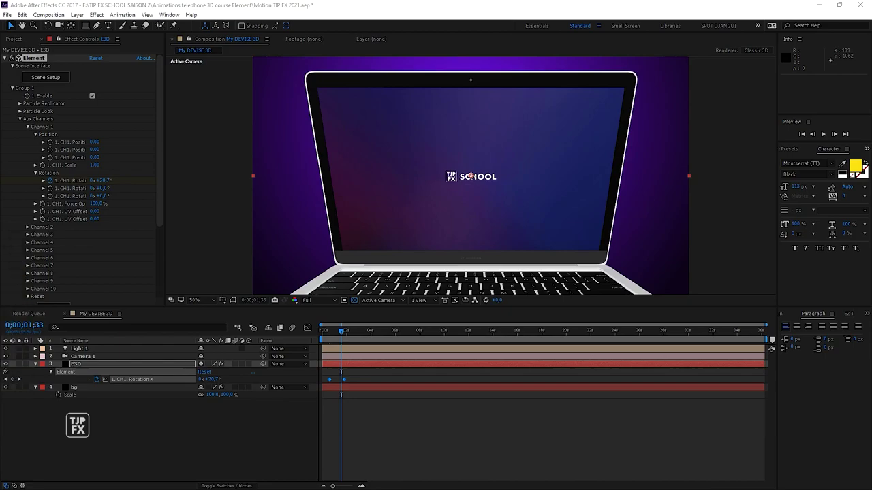
left_click_drag(309, 367, 491, 393)
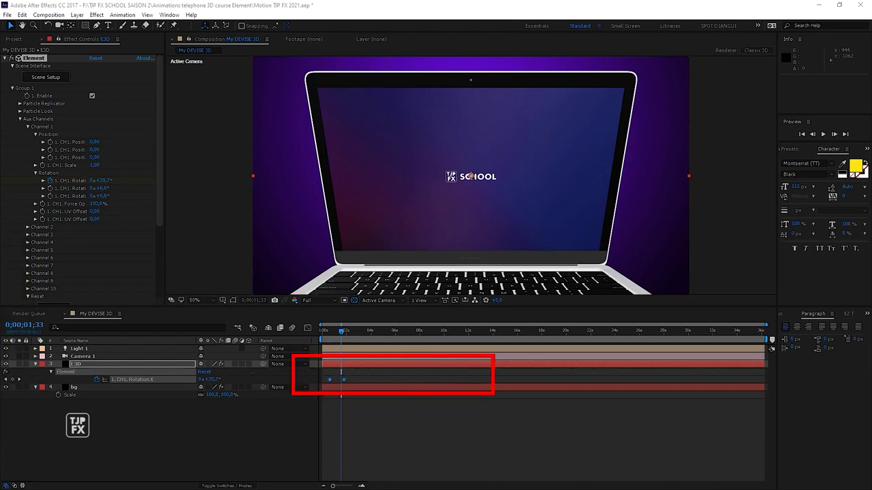
key("Escape")
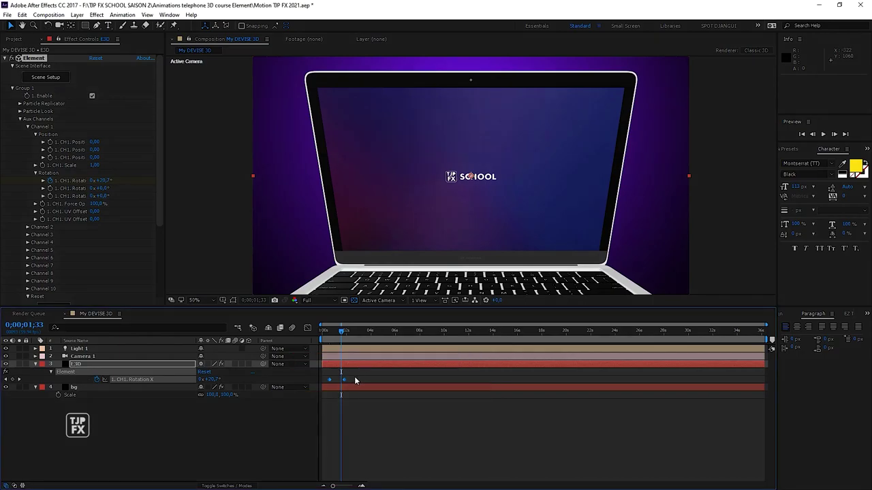
Step: Apply Easy Ease to the CH1 Rotation X keyframes, preview, and collapse the auxiliary channels
right_click(343, 379)
mouse_move(433, 374)
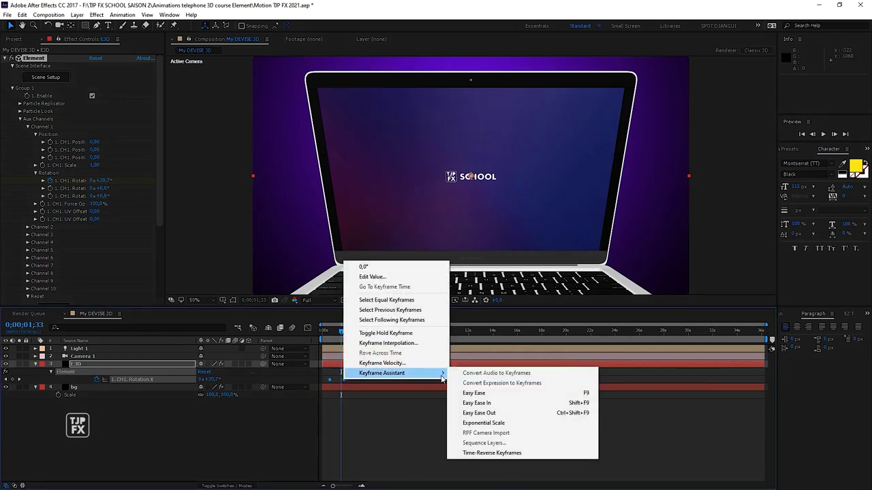
left_click(481, 393)
key("space")
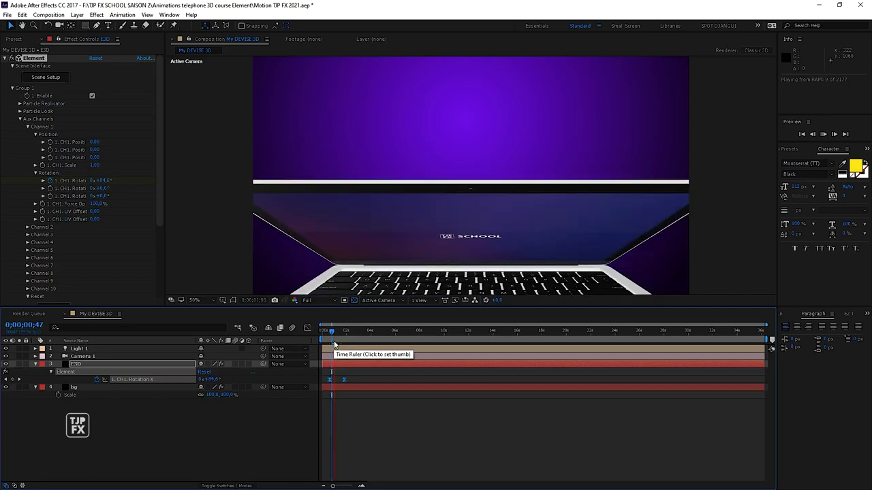
key("space")
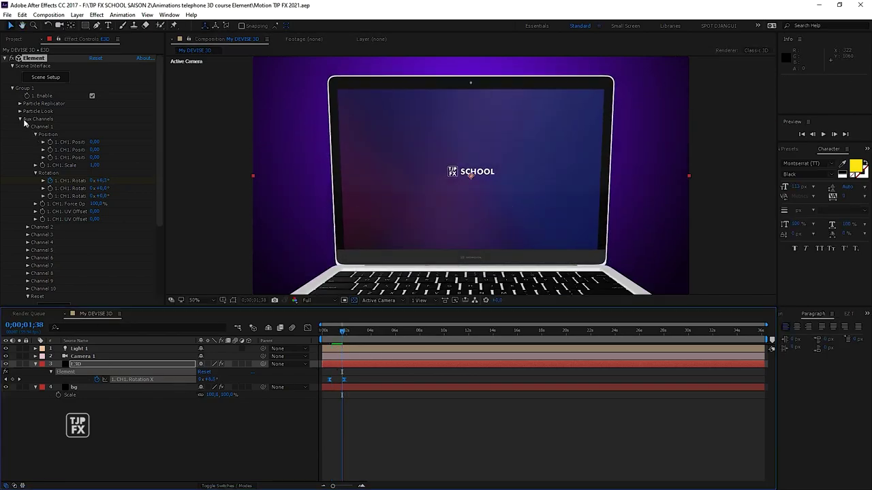
left_click(20, 119)
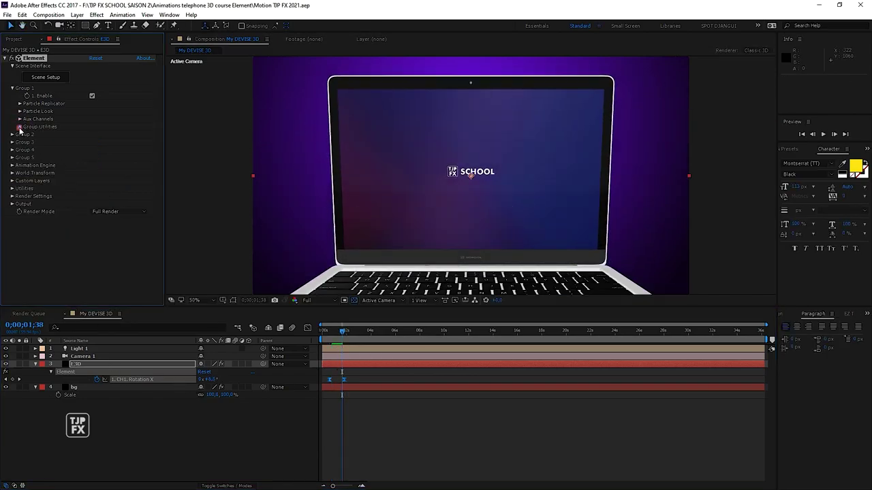
left_click(19, 126)
Step: Create a Group 1 Null, scale the laptop group to about 58%, and save
left_click(53, 156)
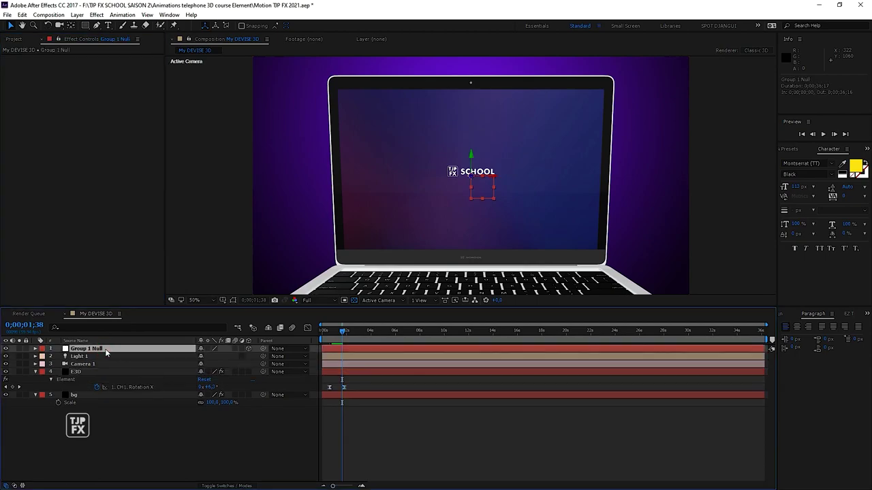
key("p")
left_click_drag(208, 355, 174, 361)
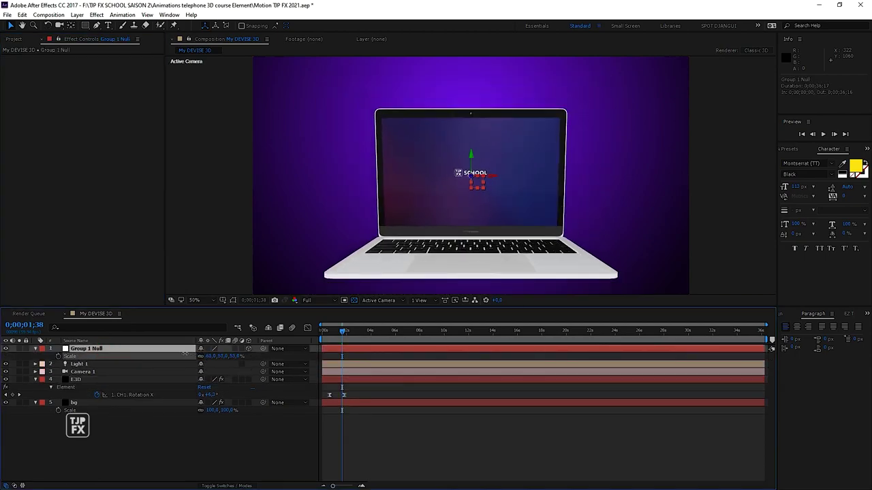
key("ctrl+s")
Step: Keyframe the null's Position so the laptop starts far back in Z and ends at 0
left_click(346, 334)
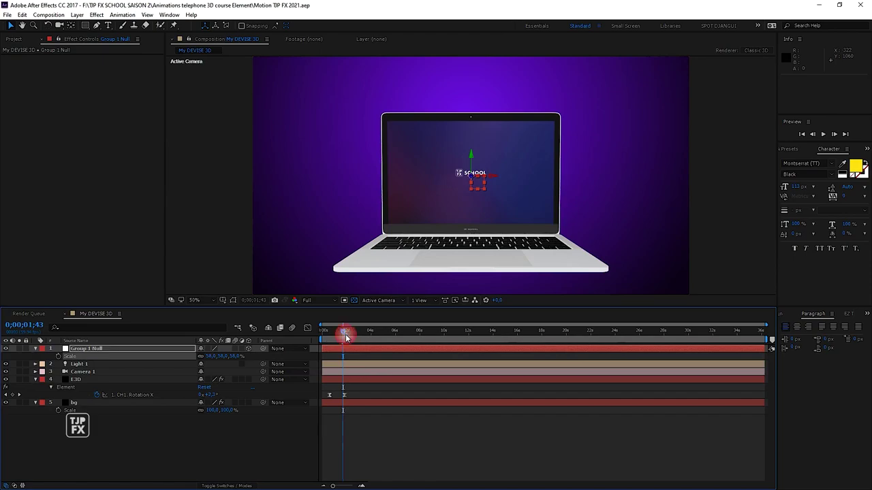
left_click(75, 356)
left_click_drag(344, 333, 331, 340)
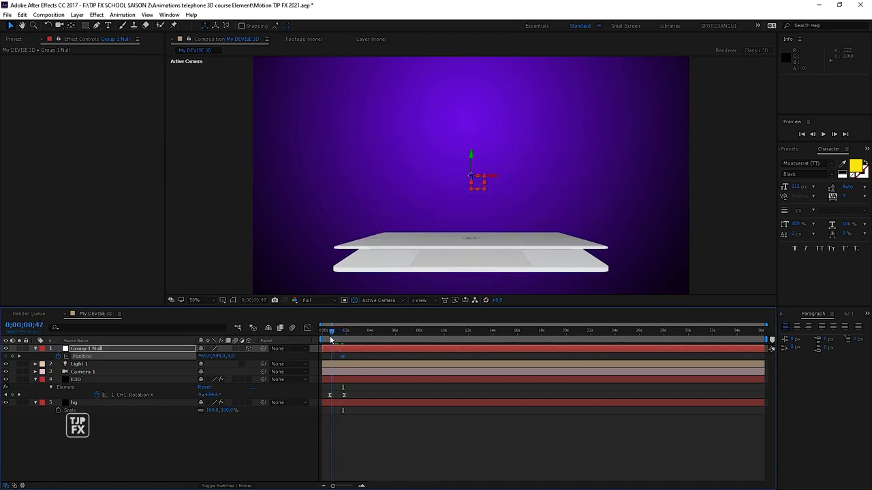
left_click_drag(236, 356, 136, 371)
key("comma")
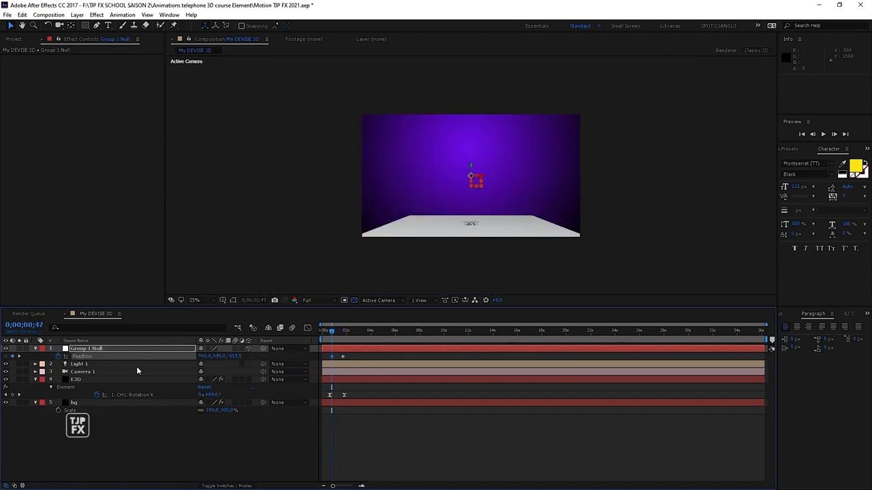
left_click_drag(236, 359, 102, 361)
left_click_drag(244, 362, 222, 361)
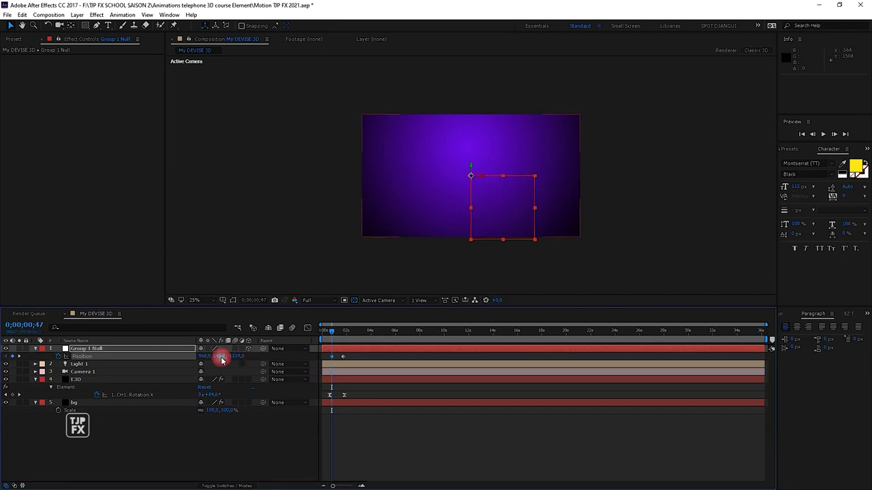
Step: Line up the end Position keyframe with the lid-opening keyframes, previewing the motion
left_click_drag(330, 395, 338, 395)
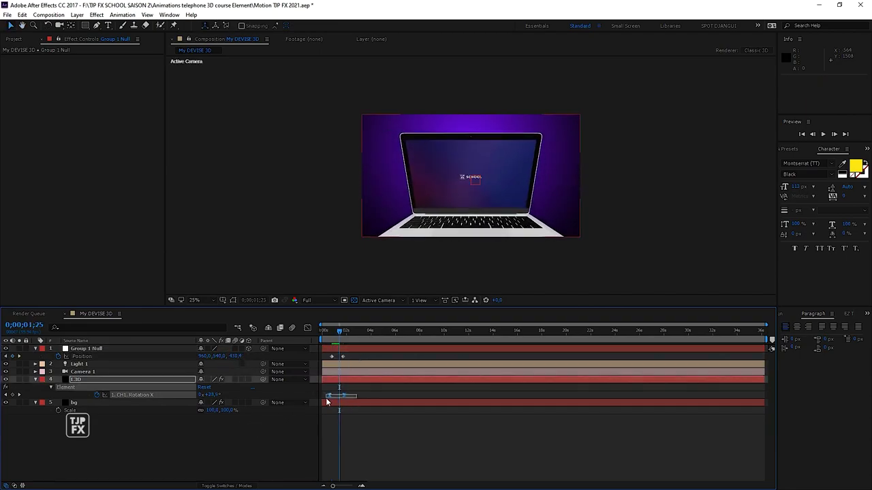
key("space")
left_click(340, 349)
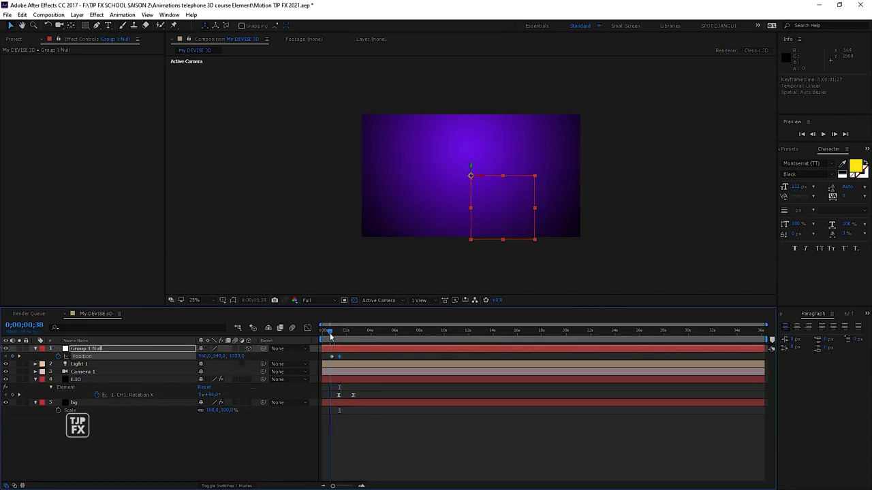
scroll(341, 363, "up", 2)
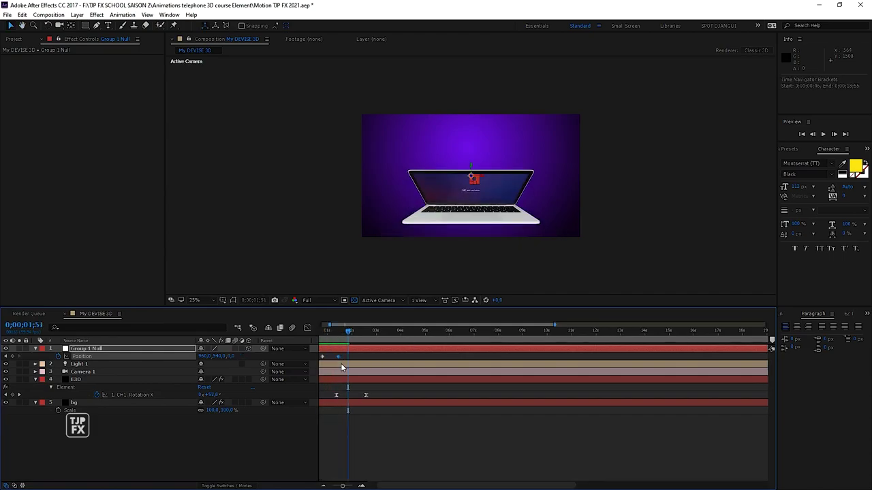
left_click_drag(358, 355, 366, 357)
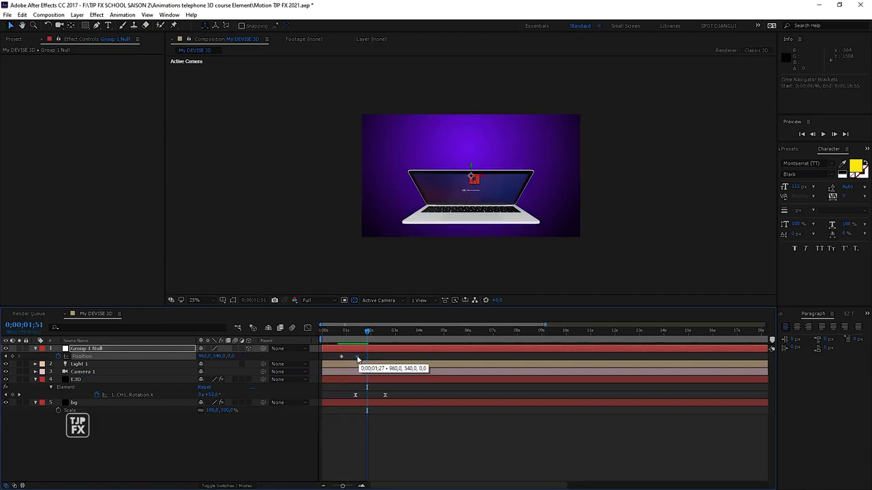
left_click_drag(385, 395, 368, 400)
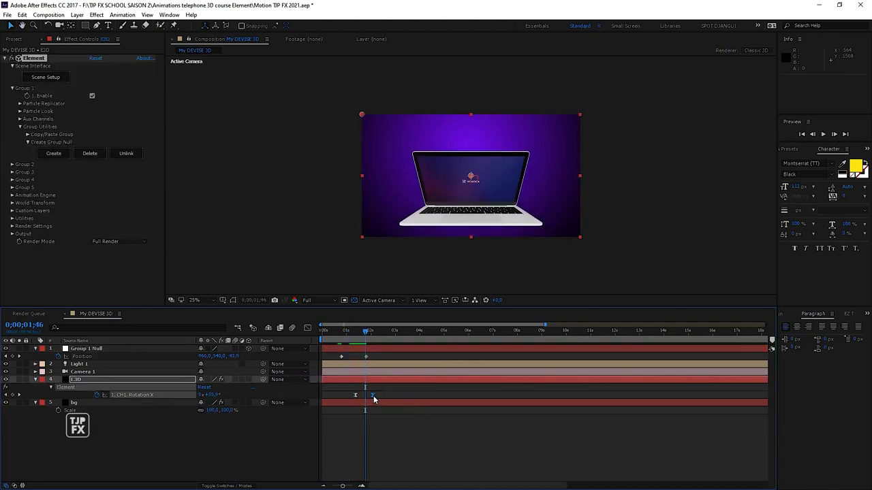
Step: Nudge the lid keyframe slightly earlier, preview, and save the project
left_click(346, 334)
key("space")
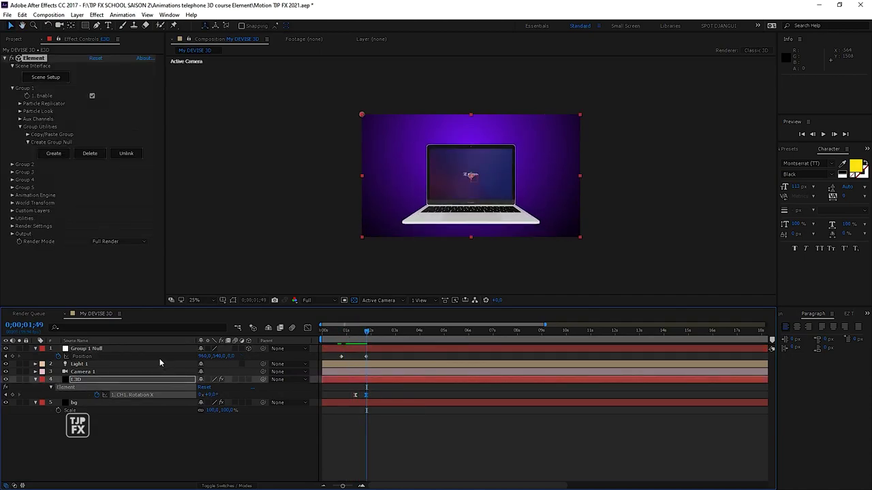
key("ctrl+s")
Step: Keyframe the null's Y Rotation, adding a spin keyframe at 0;00;01;25
left_click(147, 349)
key("r")
left_click(58, 372)
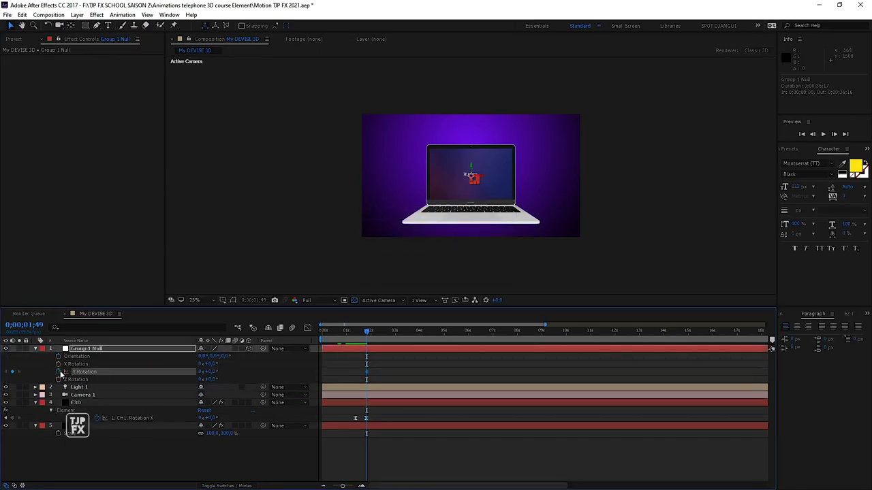
key("u")
left_click(357, 340)
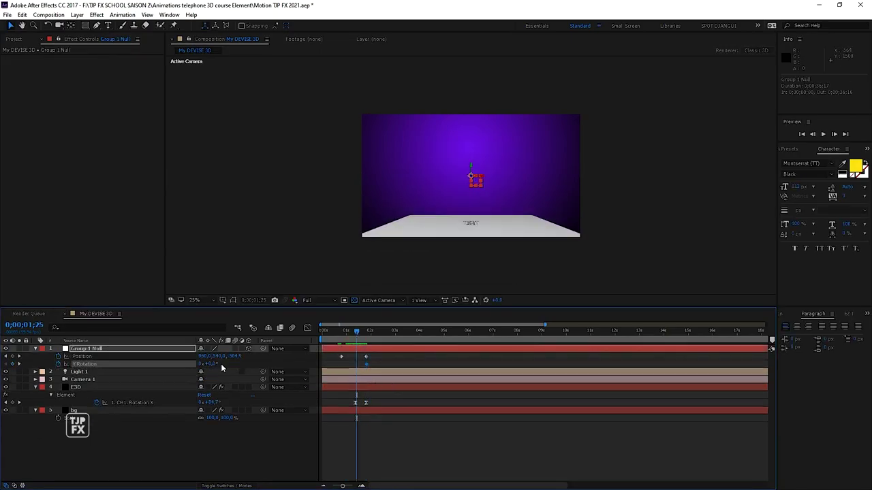
left_click_drag(213, 364, 195, 367)
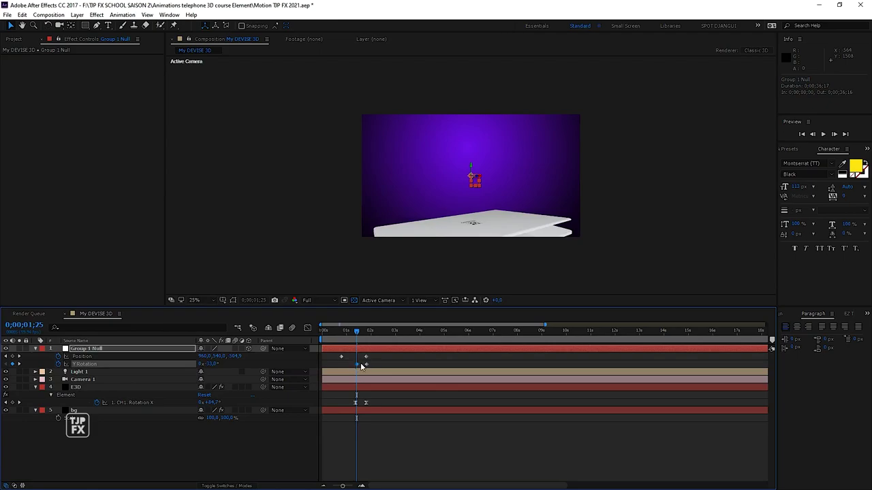
Step: Set the starting spin to about -205° and align the Y Rotation keyframes with Position
left_click_drag(362, 366, 366, 365)
left_click(7, 365)
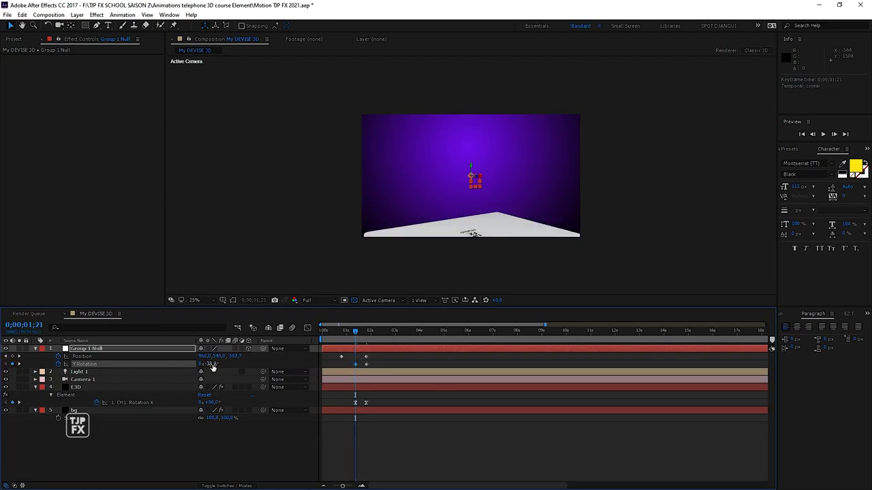
left_click_drag(212, 365, 137, 367)
mouse_move(355, 366)
left_mouse_down()
mouse_move(349, 369)
mouse_move(342, 343)
left_mouse_up()
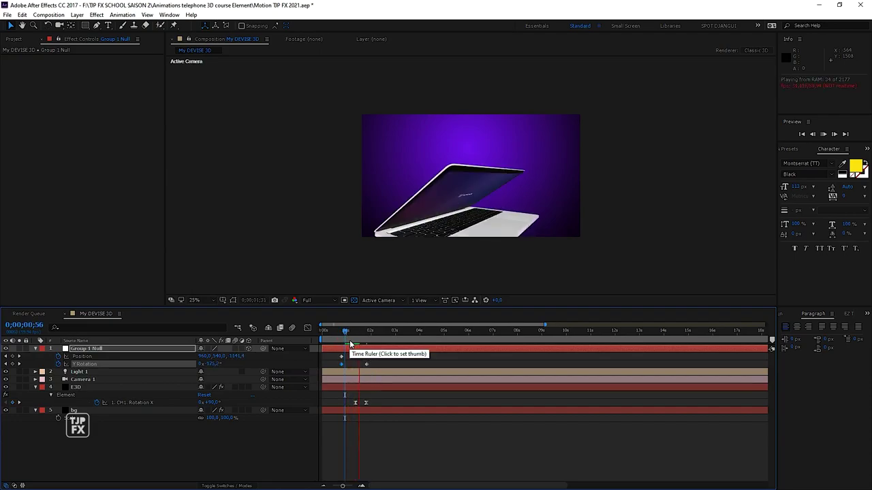
left_click(351, 405)
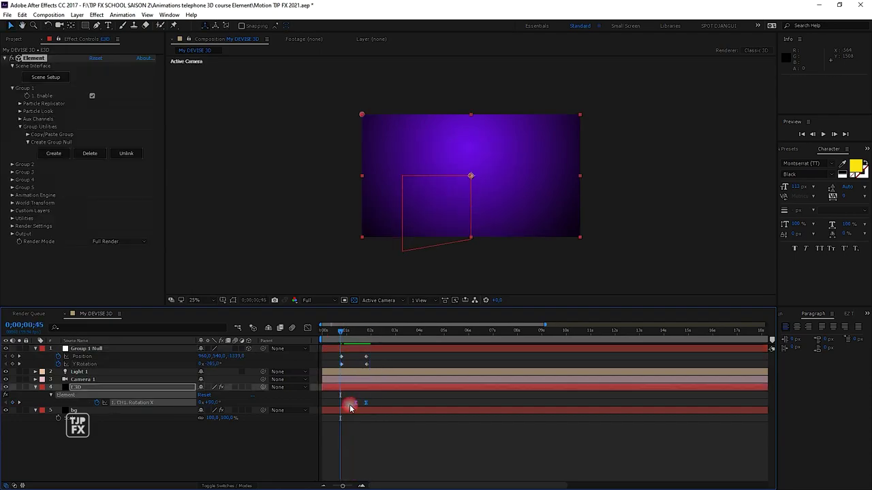
Step: Easy Ease the Position keyframes and strengthen the fly-in deceleration in the Graph Editor
right_click(342, 357)
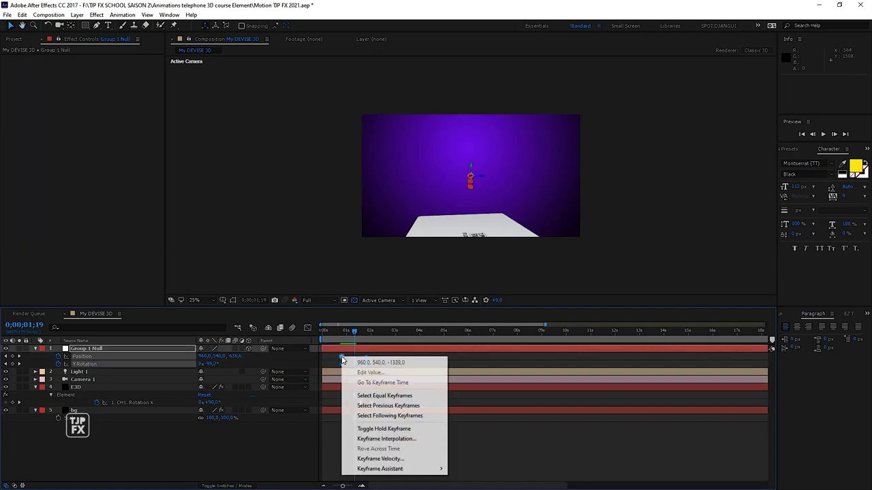
mouse_move(432, 469)
left_click(497, 409)
left_click(308, 327)
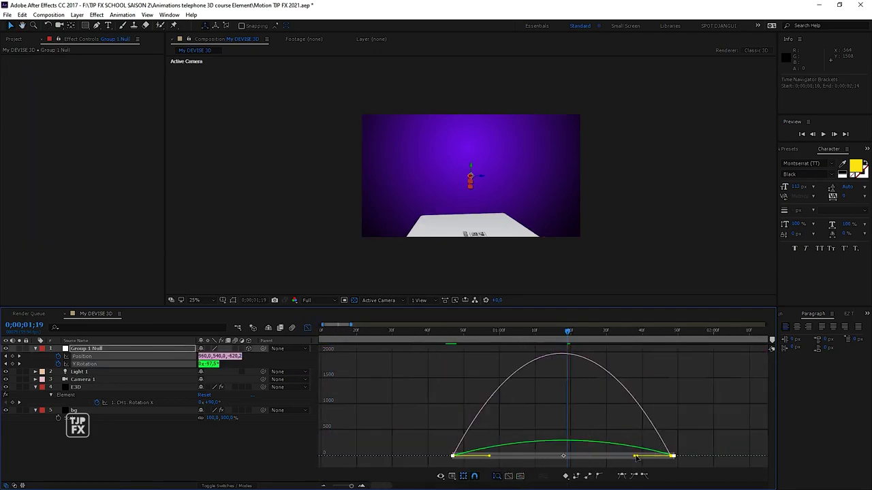
left_click_drag(636, 458, 508, 463)
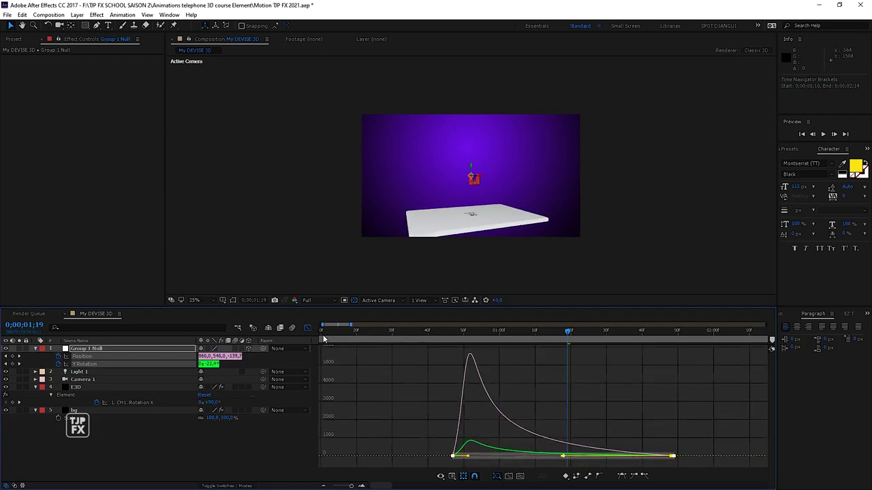
key("shift+F3")
Step: Ease the lid-opening keyframes with a sharper speed curve, then preview
left_click_drag(755, 396, 599, 407)
key("shift+F3")
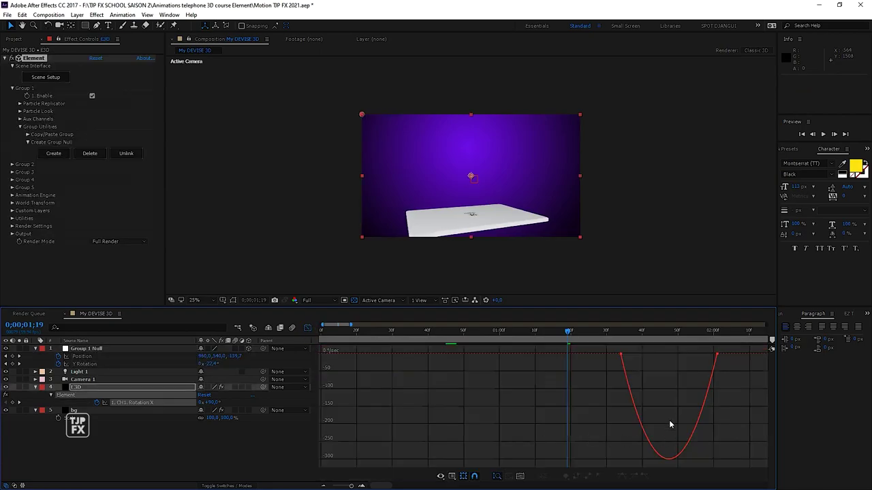
mouse_move(639, 357)
left_mouse_down()
mouse_move(638, 366)
mouse_move(618, 357)
left_mouse_up()
key("shift+F3")
key("space")
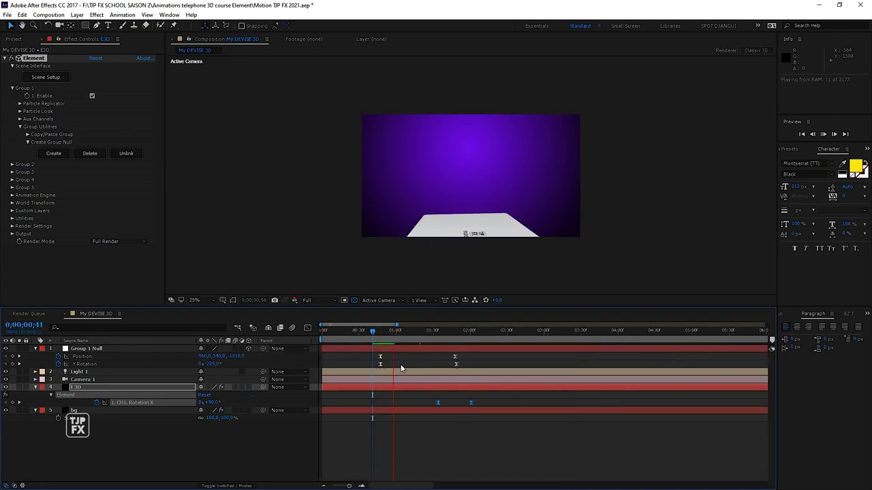
Step: Move the lid's end CH1 Rotation X keyframe much later on the timeline
left_click(438, 402)
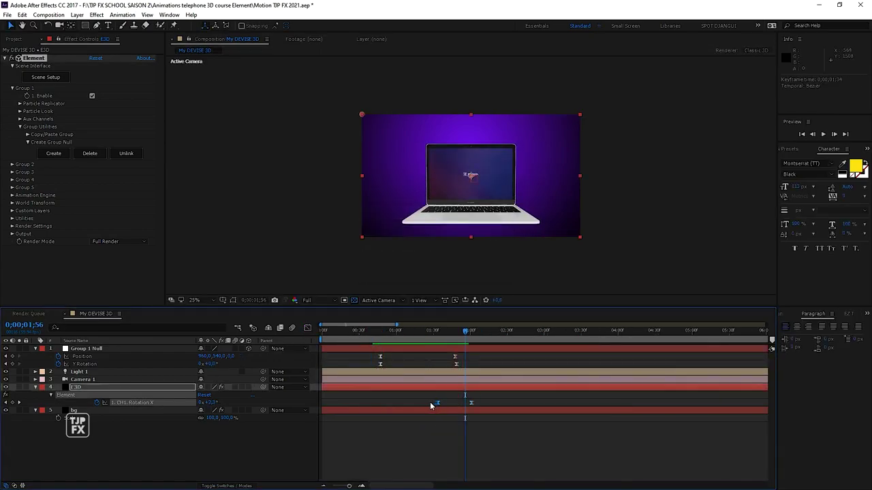
left_click_drag(470, 402, 498, 402)
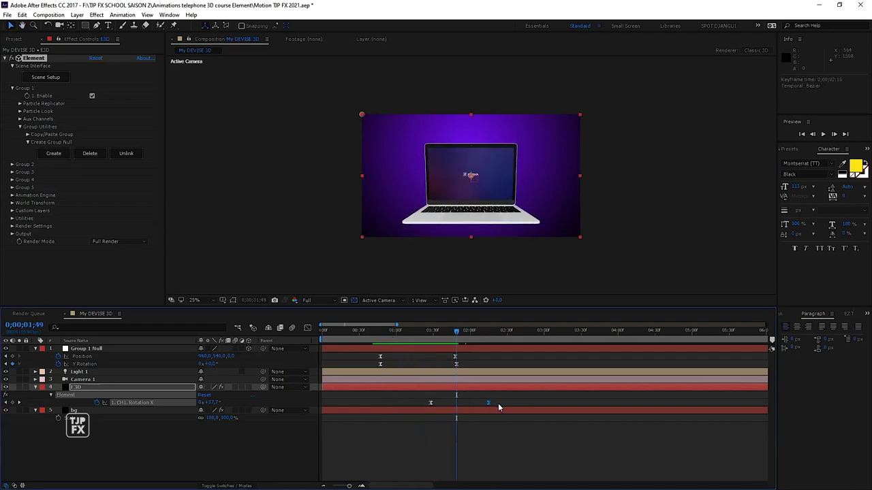
left_click(391, 334)
left_click_drag(385, 337, 462, 337)
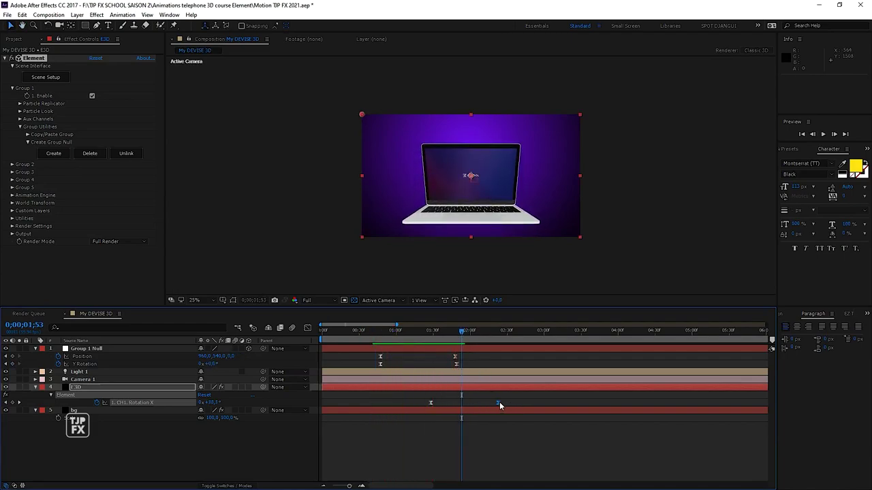
mouse_move(498, 402)
left_mouse_down()
mouse_move(521, 404)
mouse_move(398, 408)
left_mouse_up()
Step: Preview the retimed lid opening from 0;00;00;46
left_click(376, 333)
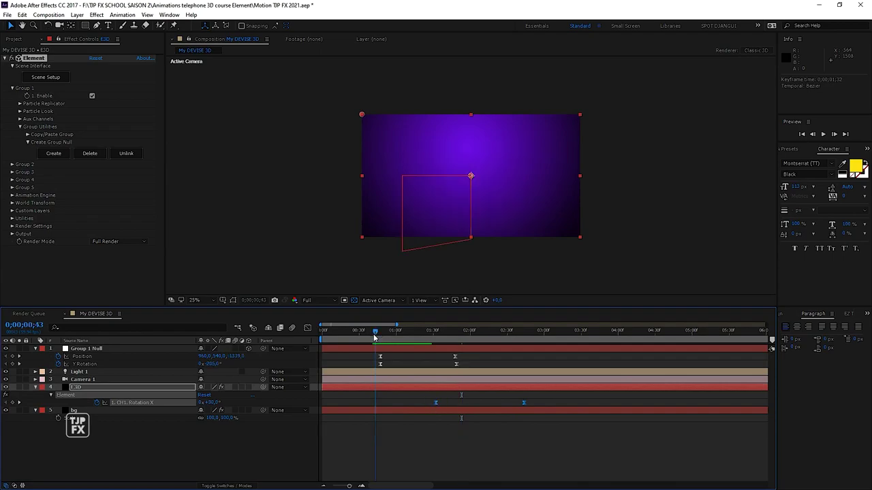
key("space")
left_click(378, 337)
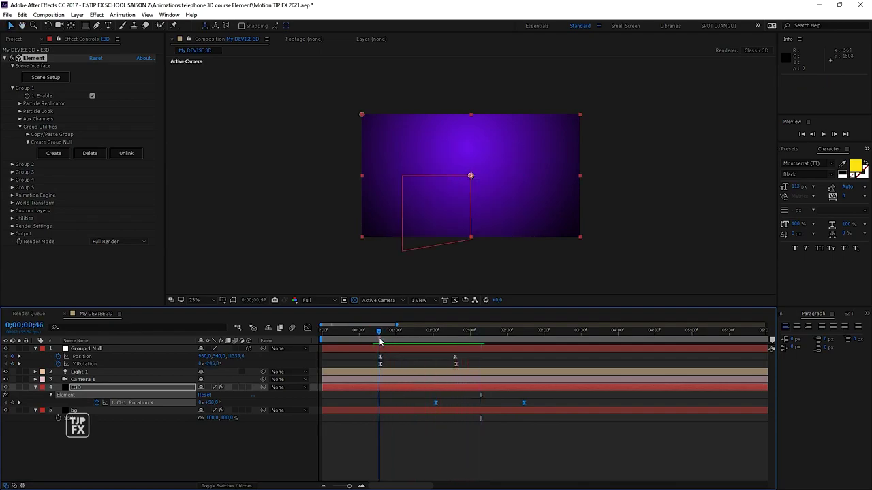
key("space")
key("space")
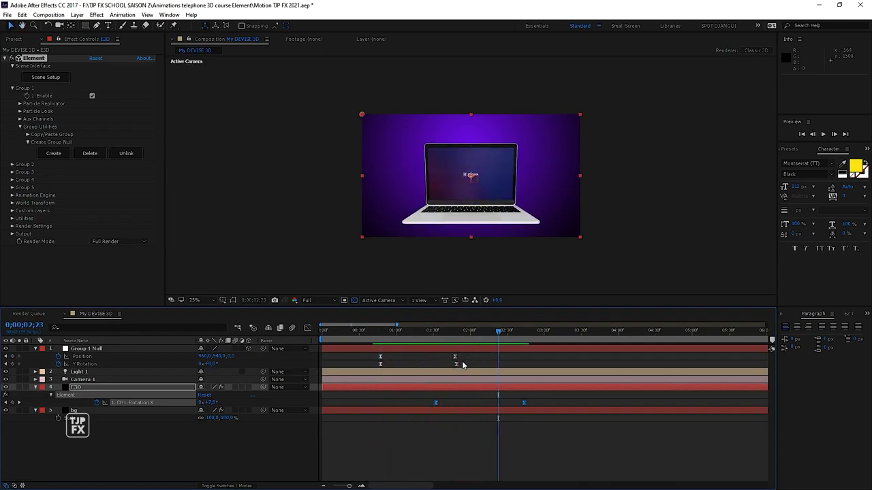
left_click(456, 364)
key("space")
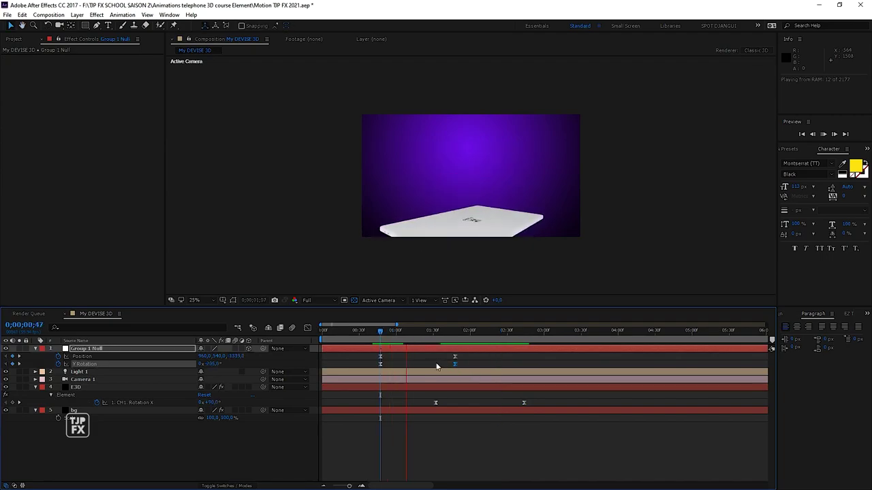
key("space")
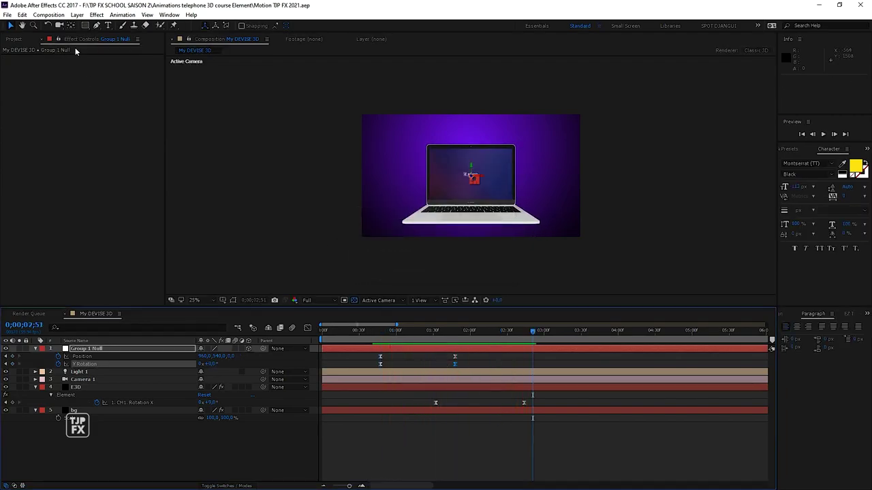
Step: Import TJP FX and the YouTube channel page PNG from the Animations telephone 3D course Element folder
double_click(71, 174)
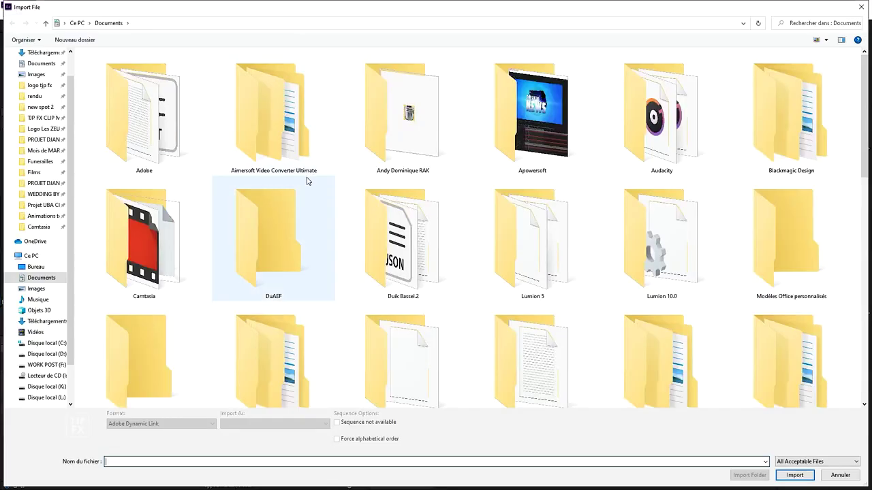
left_click(45, 216)
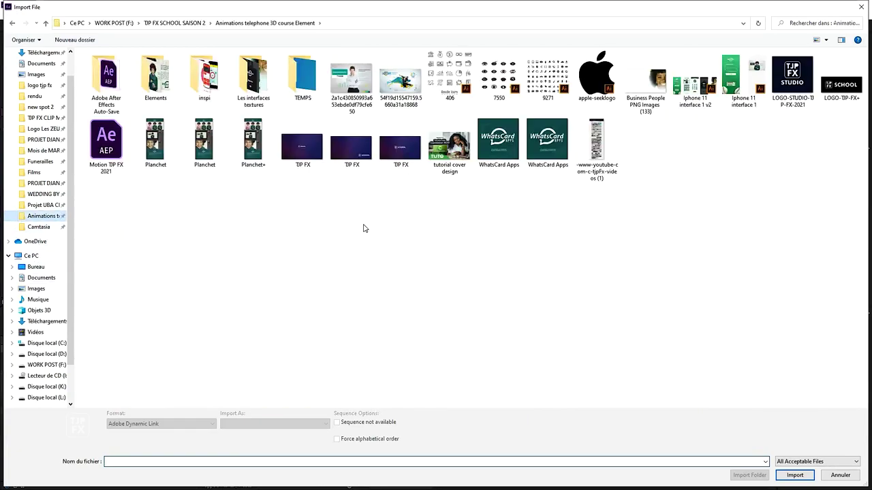
left_click(597, 151)
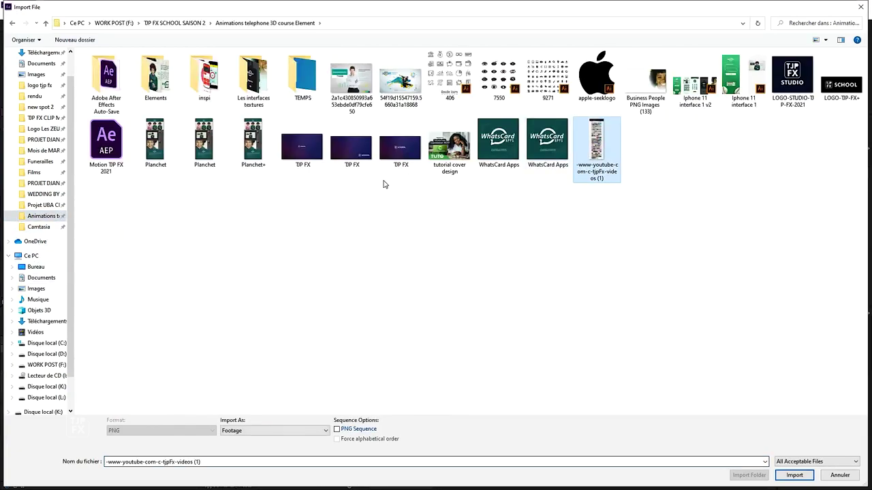
left_click(312, 158, "ctrl")
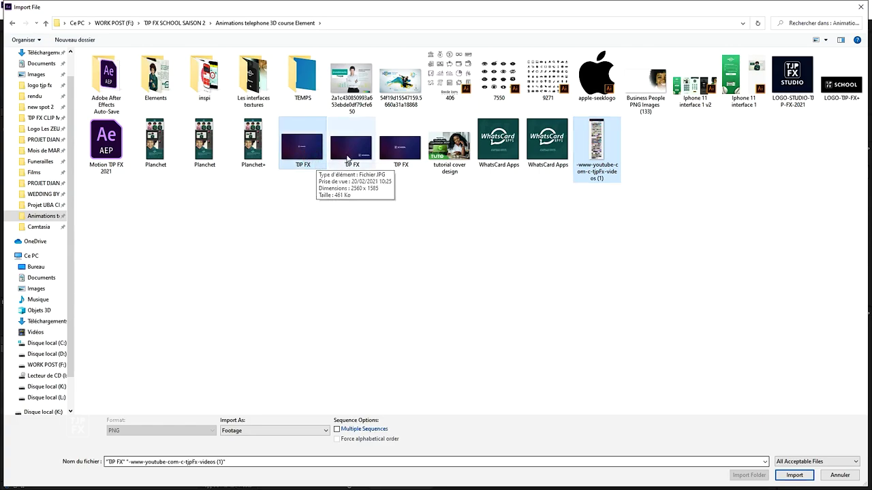
key("Return")
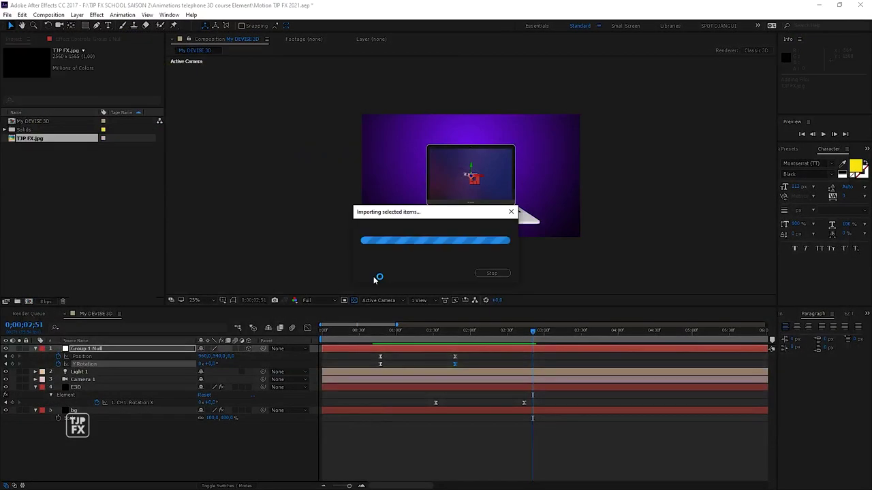
Step: Create a new composition from the TJP FX.jpg image
left_click(30, 139)
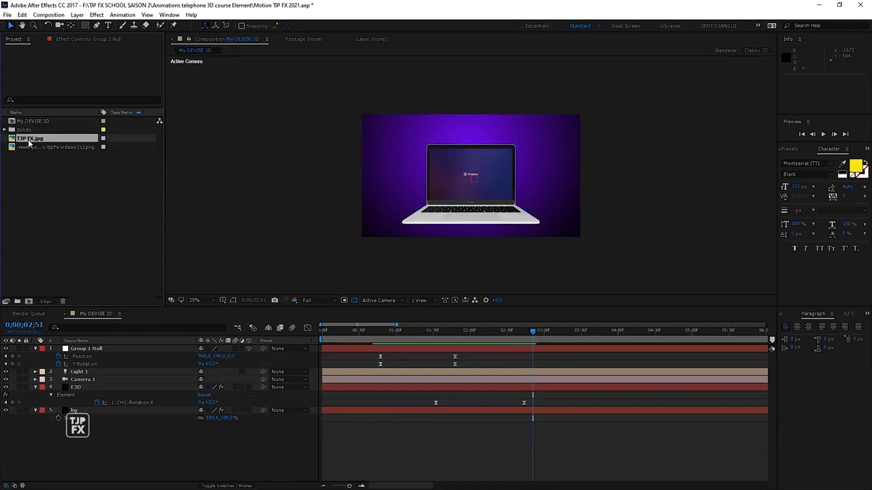
right_click(30, 139)
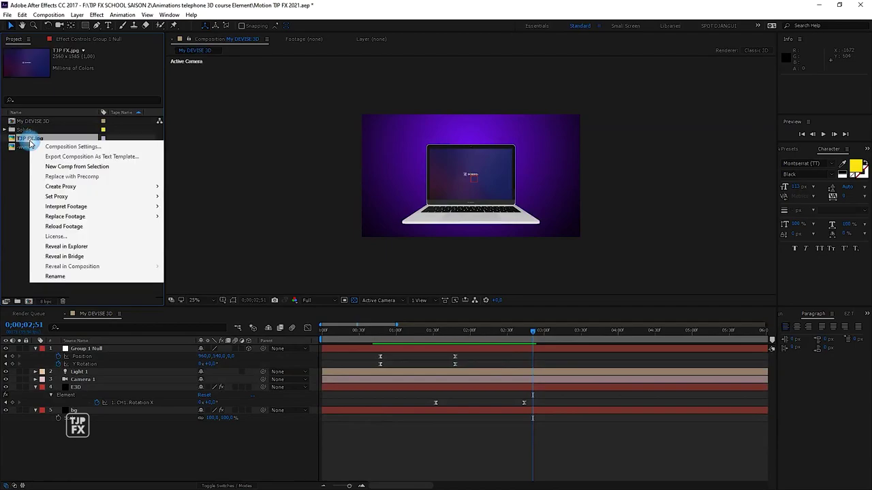
left_click(61, 167)
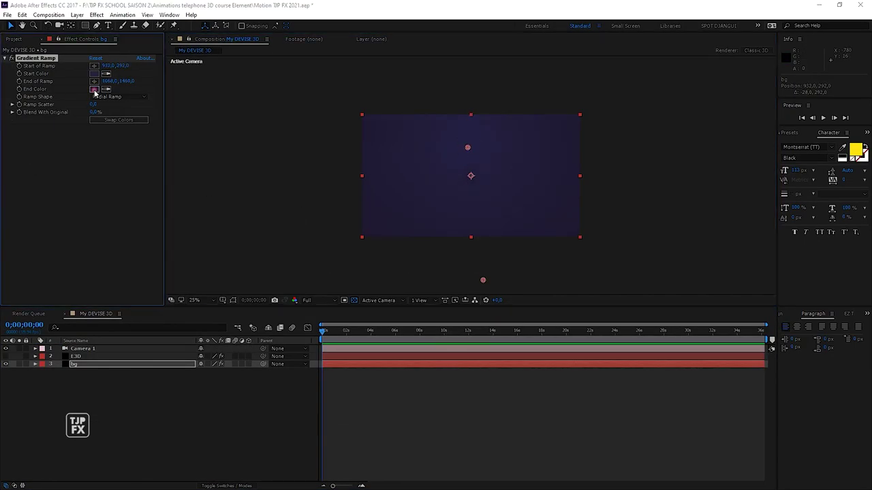
Step: Set the Gradient Ramp end colour to dark purple and start to bright violet, then enlarge bg
left_click(94, 88)
left_click(190, 337)
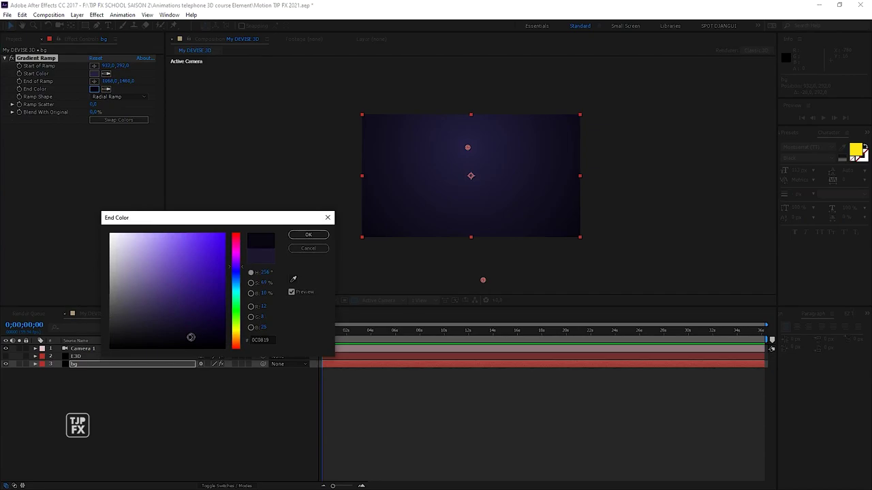
left_click(236, 265)
left_click(216, 335)
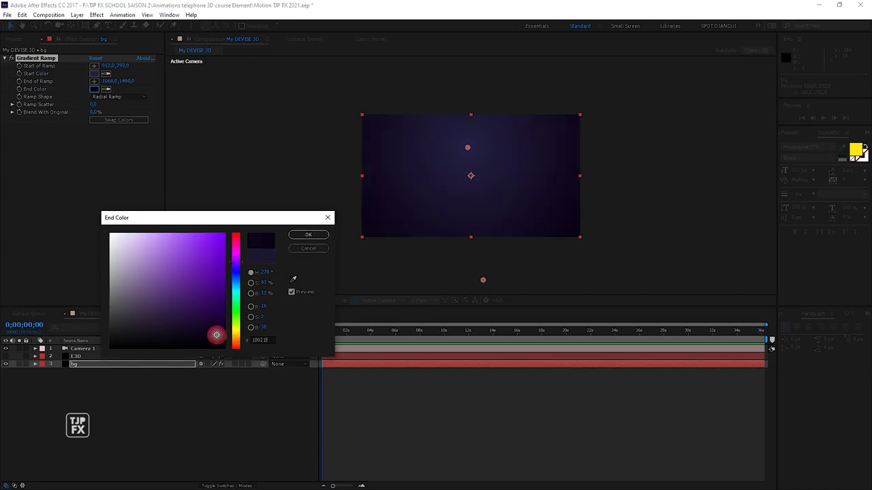
left_click(308, 235)
left_click(94, 73)
left_click_drag(208, 265, 212, 254)
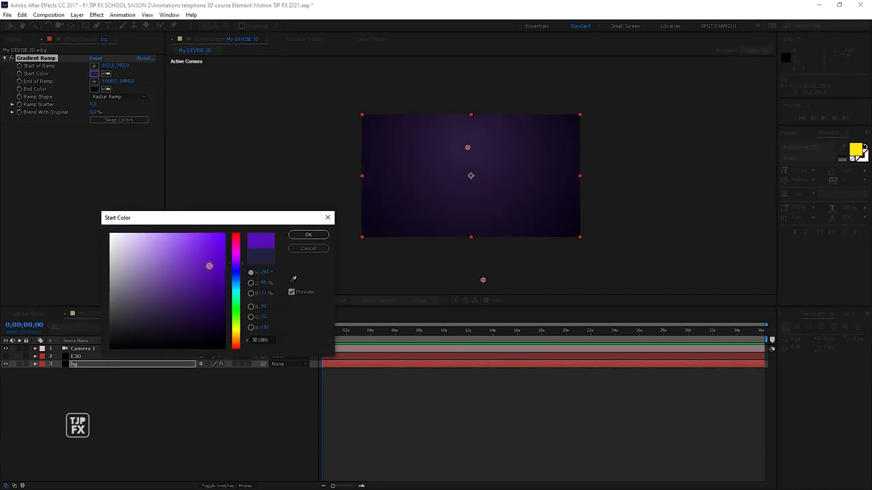
left_click(210, 241)
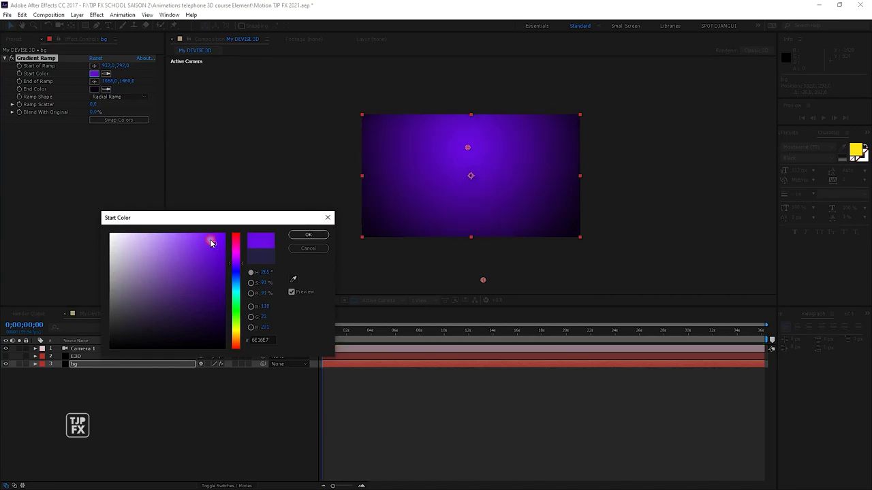
left_click(308, 235)
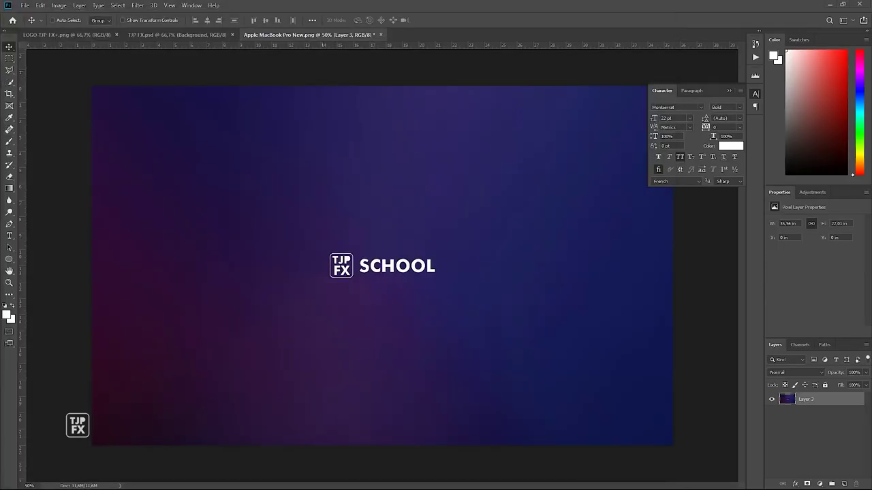
key("alt+KP_Add")
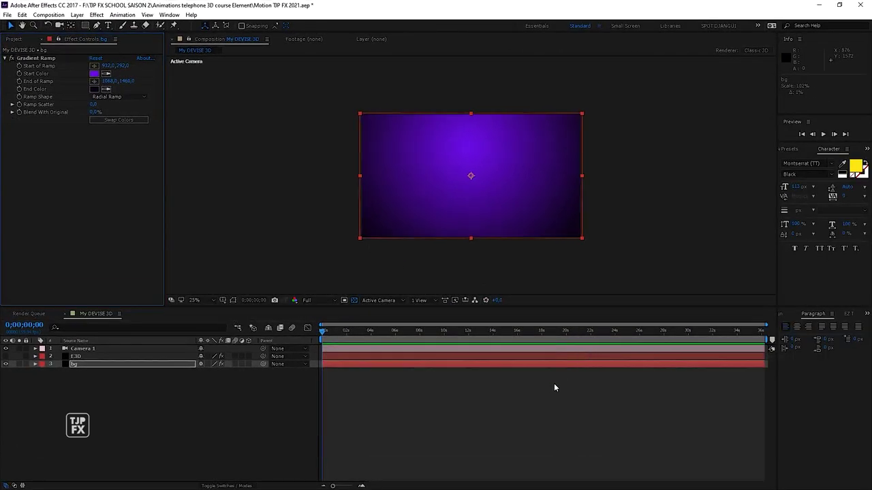
Step: Scale the bg layer up past the frame and make the E3D laptop layer visible again
key("alt+KP_Add")
key("alt+KP_Add")
key("alt+KP_Add")
key("alt+KP_Add")
key("alt+KP_Add")
key("alt+KP_Add")
key("alt+KP_Add")
key("alt+KP_Add")
key("alt+KP_Add")
key("alt+KP_Add")
key("alt+KP_Add")
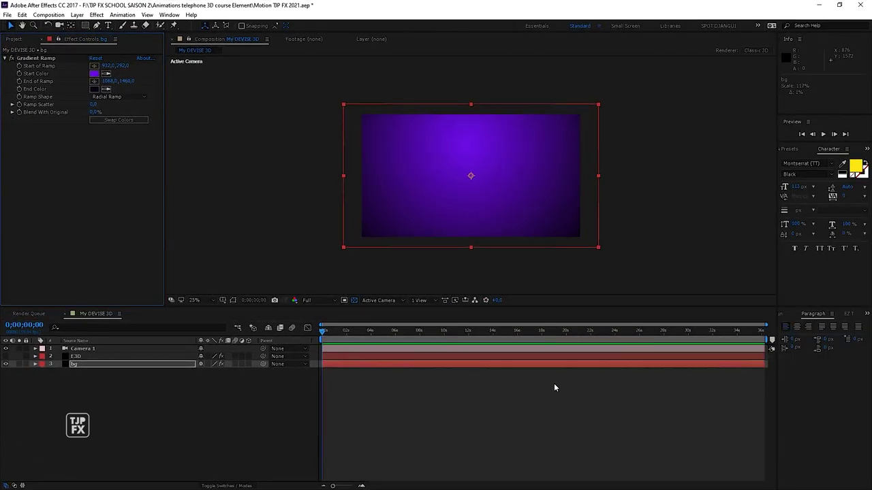
key("s")
left_click(547, 386)
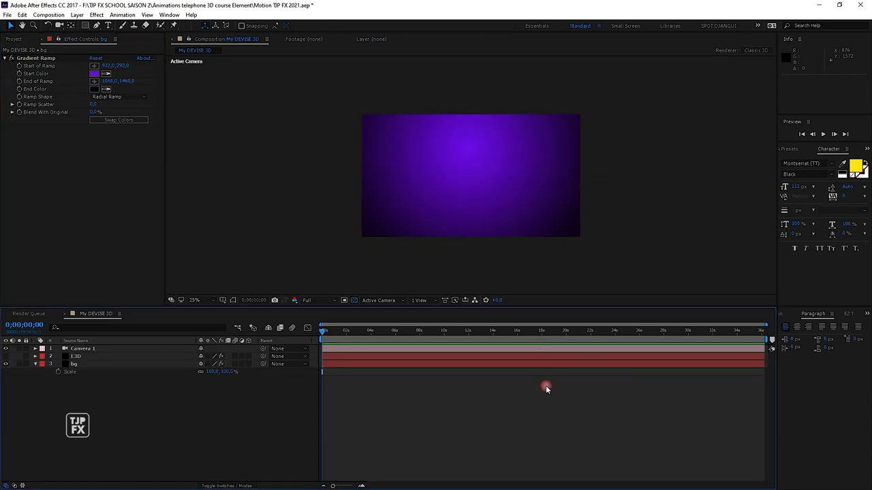
scroll(475, 137, "up", 4)
scroll(478, 164, "down", 4)
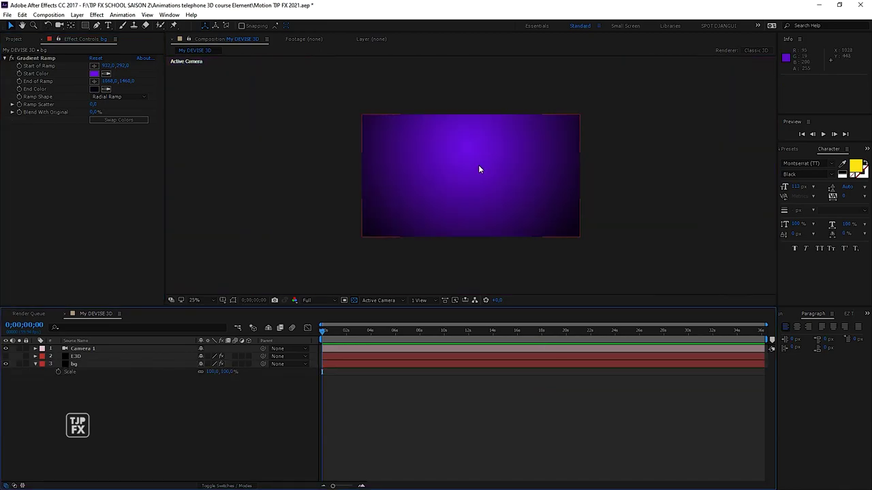
scroll(478, 165, "up", 2)
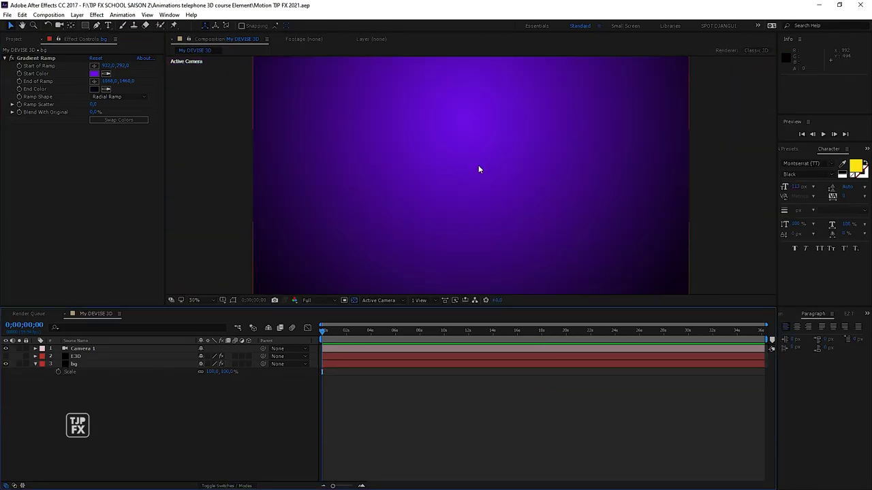
left_click(6, 356)
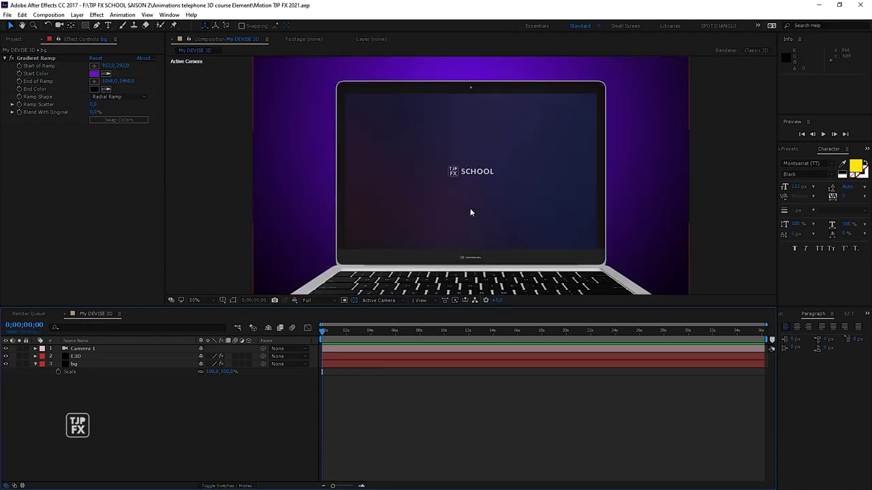
Step: Add a new light layer with Light Type set to Ambient
right_click(141, 431)
mouse_move(201, 346)
left_click(327, 378)
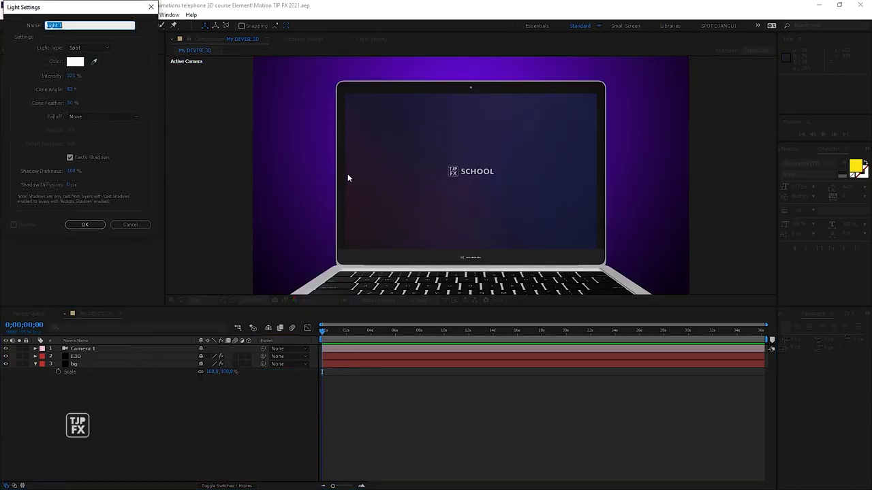
left_click_drag(219, 51, 647, 115)
left_click(638, 152)
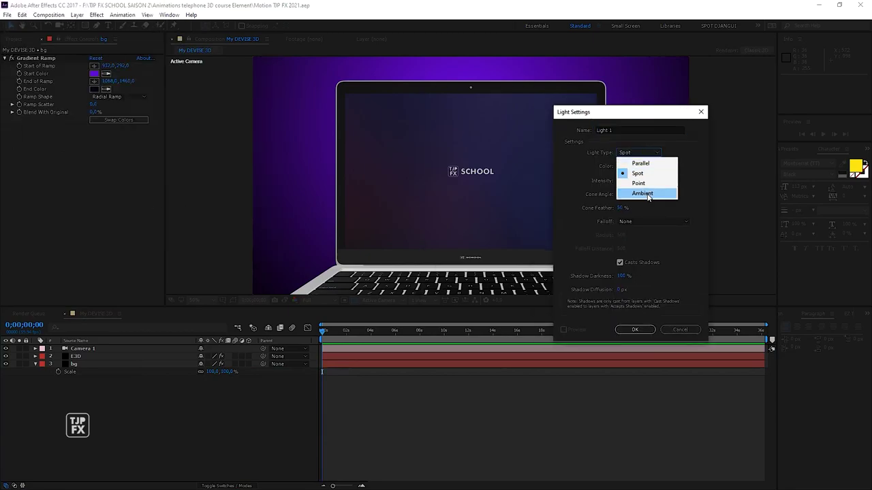
left_click(644, 193)
key("Return")
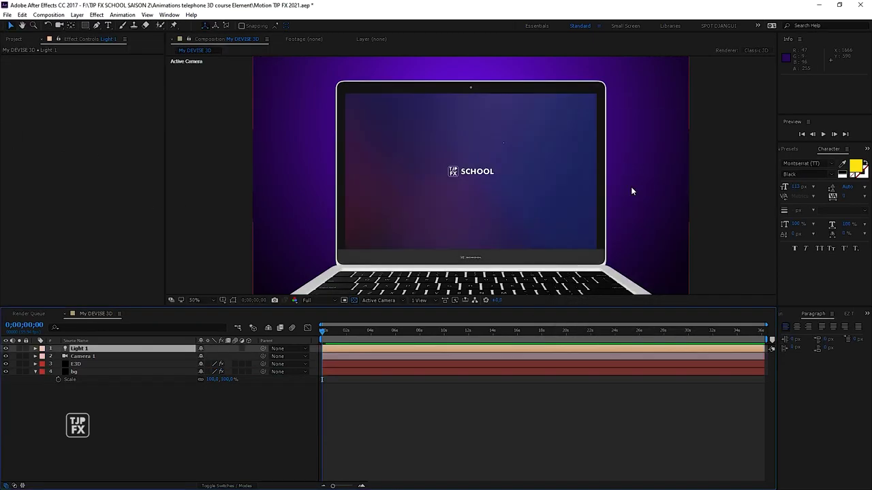
Step: Expand Group 1 of the E3D Element effect and turn the E3D laptop layer back on
left_click(88, 365)
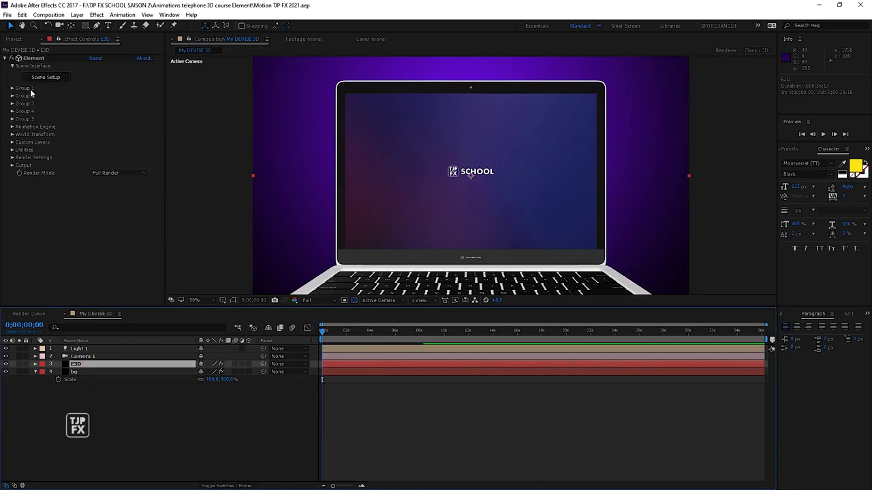
left_click(13, 88)
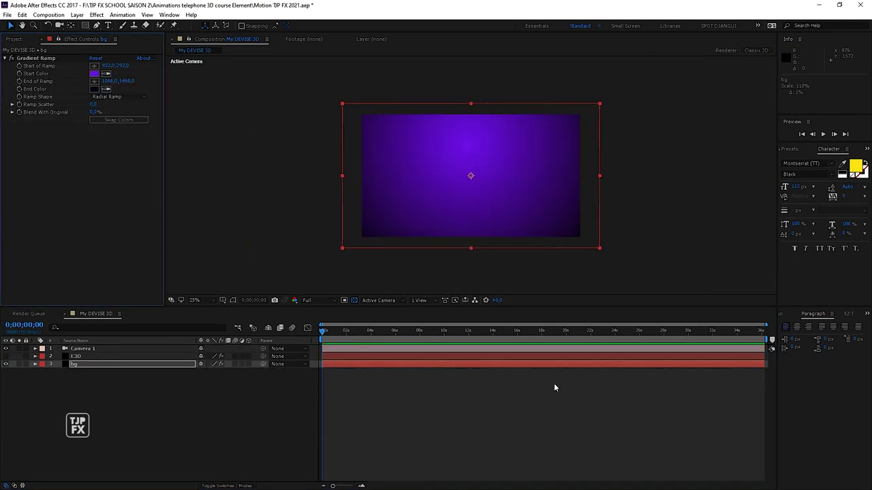
left_click(546, 386)
scroll(472, 141, "up", 4)
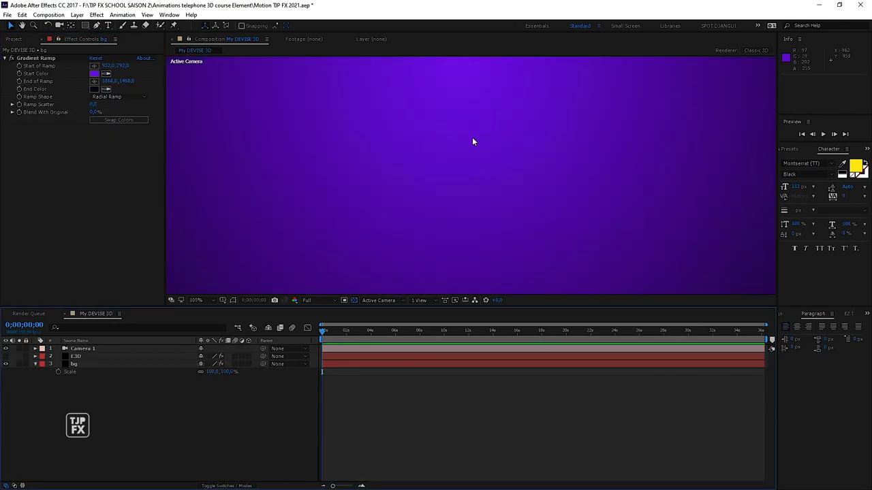
scroll(478, 170, "down", 4)
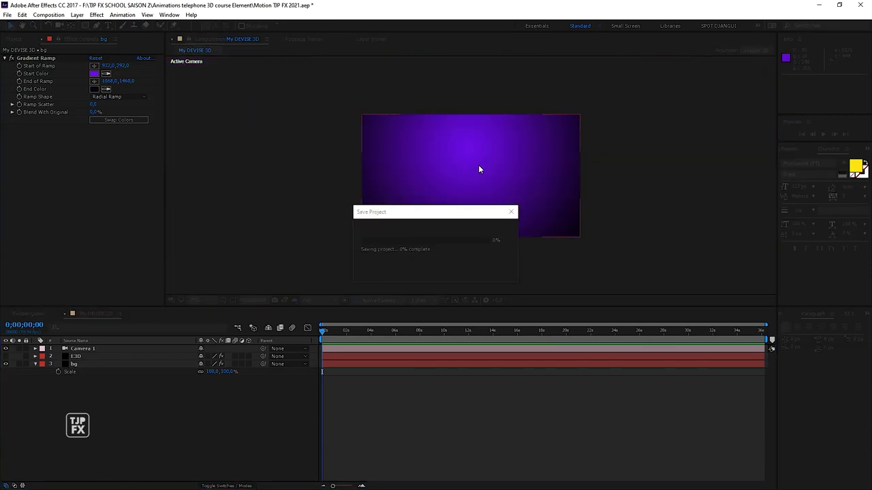
scroll(479, 170, "up", 2)
left_click(6, 357)
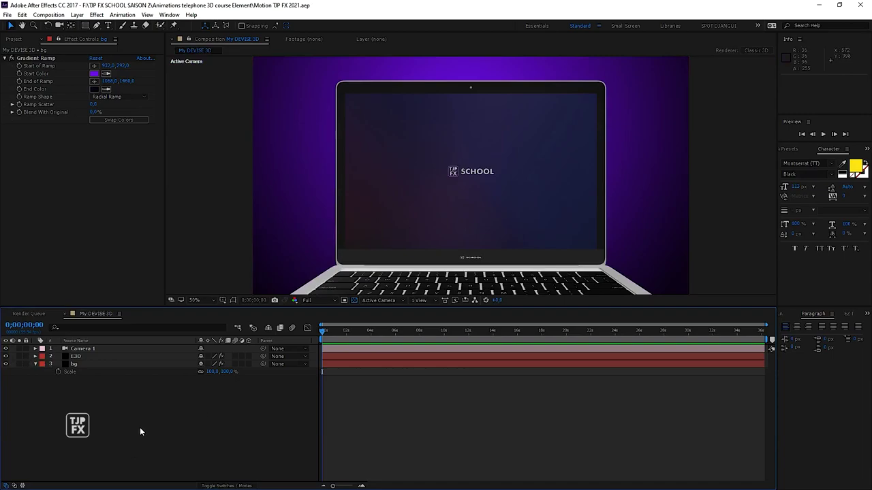
Step: Create the Ambient light once more and show Group 1's Element settings
right_click(139, 431)
mouse_move(164, 341)
left_click(293, 375)
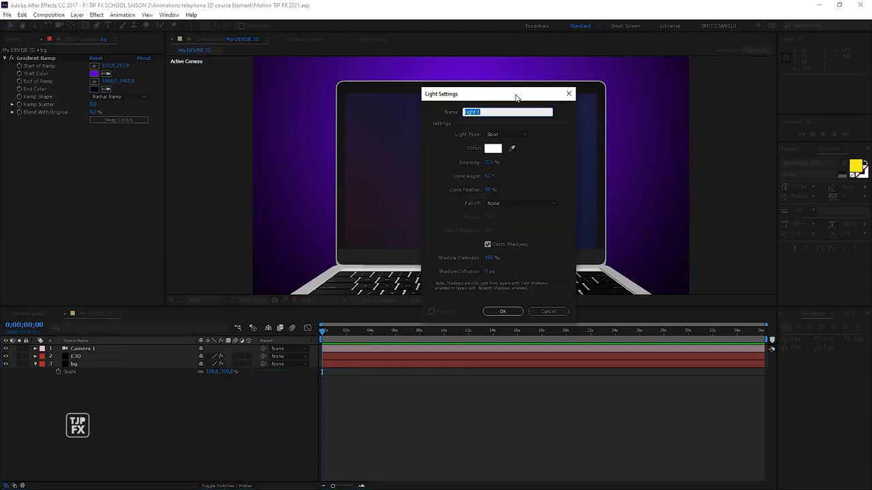
left_click_drag(515, 98, 648, 116)
left_click(652, 152)
left_click(648, 194)
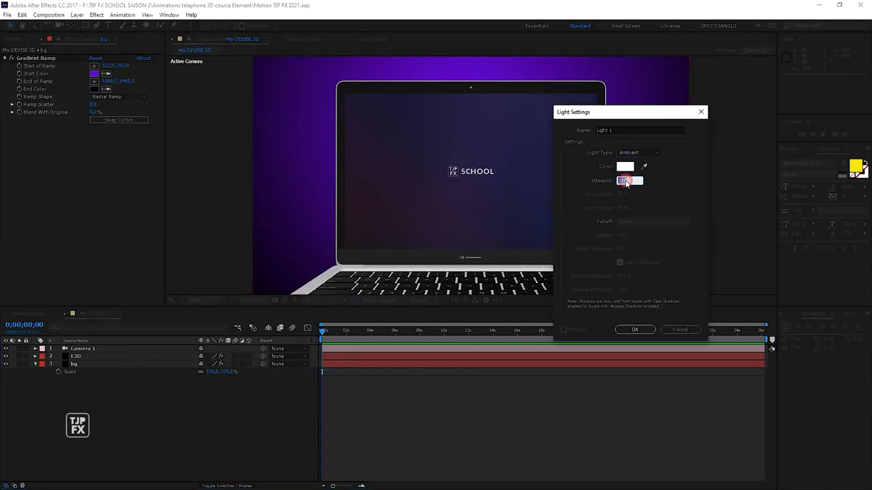
type("100")
key("Return")
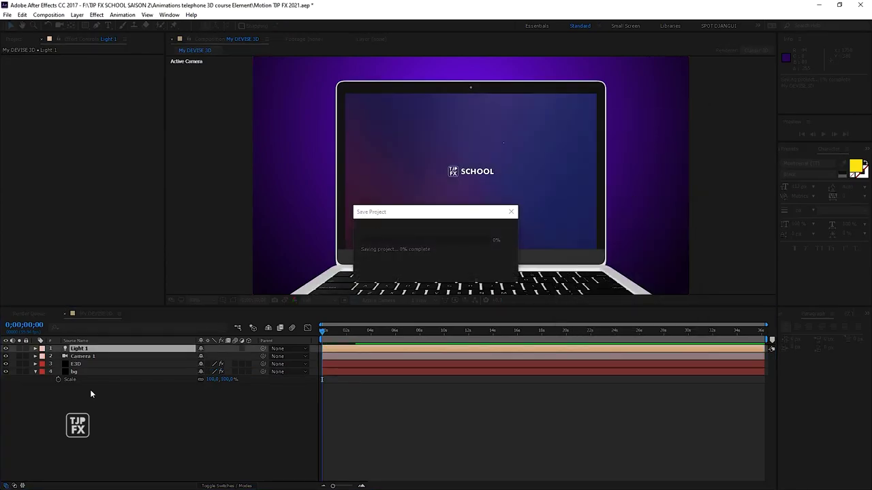
left_click(88, 366)
Step: Expand Group 1 > Aux Channels > Channel 1 in the Element effect controls
left_click(12, 89)
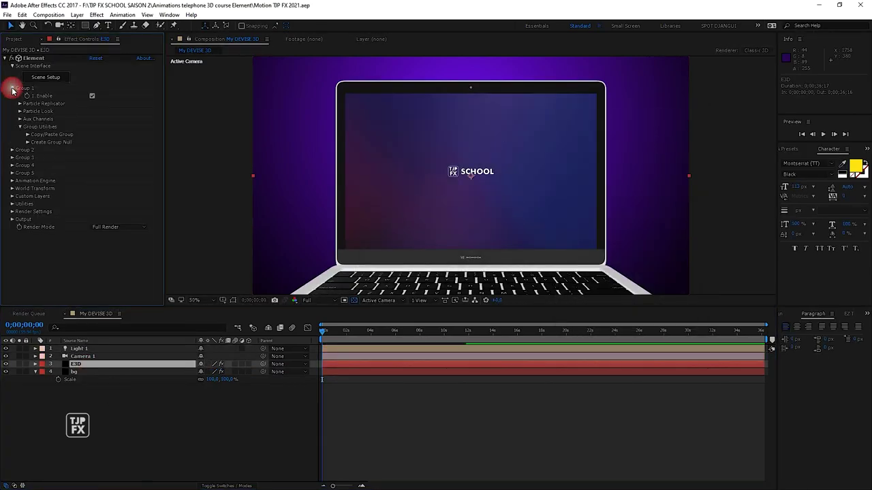
left_click(19, 127)
left_click(20, 119)
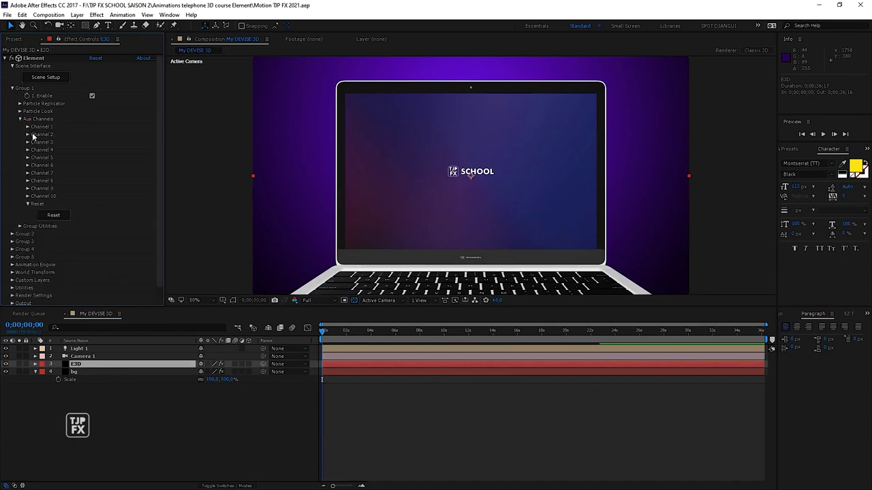
left_click(27, 126)
left_click(35, 134)
Step: Test Channel 1 Position and Rotation on the laptop, undo both, then go to 0;00;00;36
left_click_drag(101, 148, 108, 146)
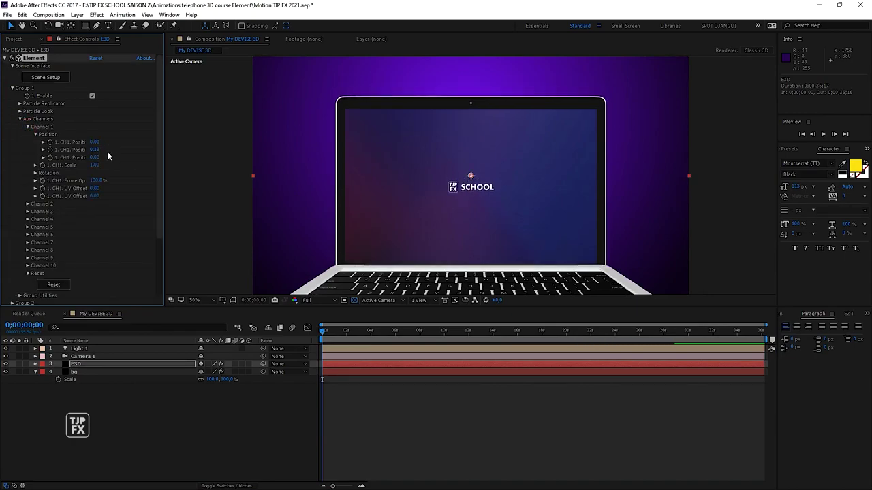
key("ctrl+z")
left_click(35, 173)
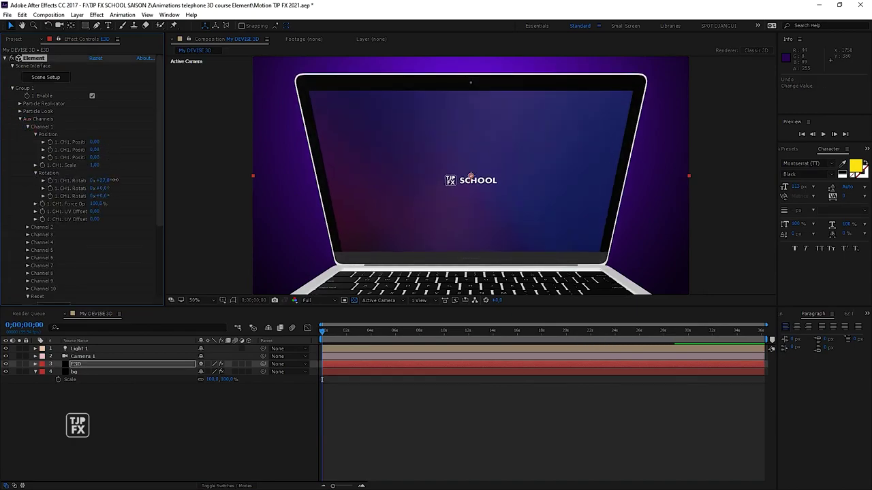
left_click_drag(103, 183, 121, 180)
key("ctrl+z")
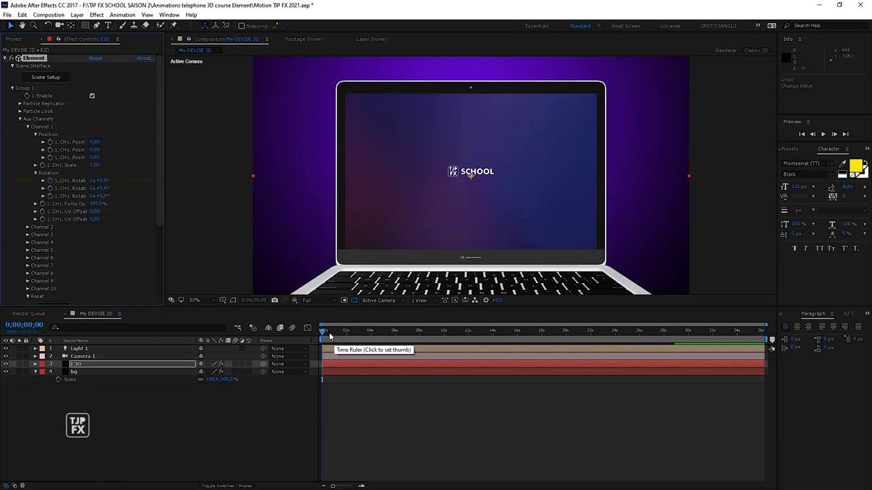
left_click(329, 332)
Step: Set CH1 Rotation X to 90° at 0;00;00;36 and preview the lid opening
key("u")
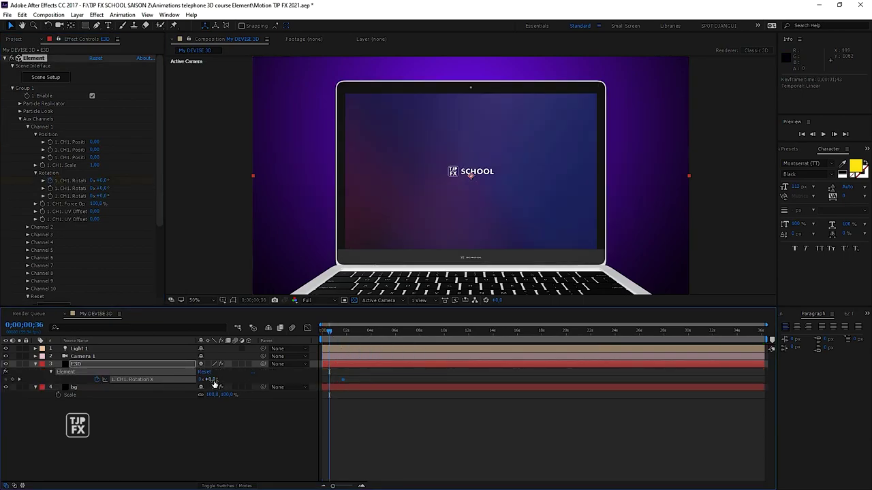
left_click(213, 380)
type("9")
key("space")
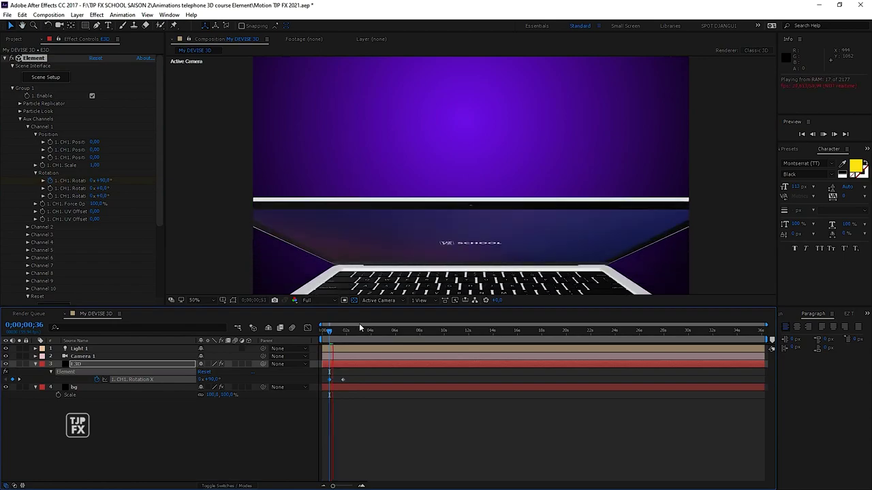
key("space")
Step: Shift the second Rotation X keyframe slightly later and adjust the timeline selection and columns
left_click_drag(345, 379, 310, 387)
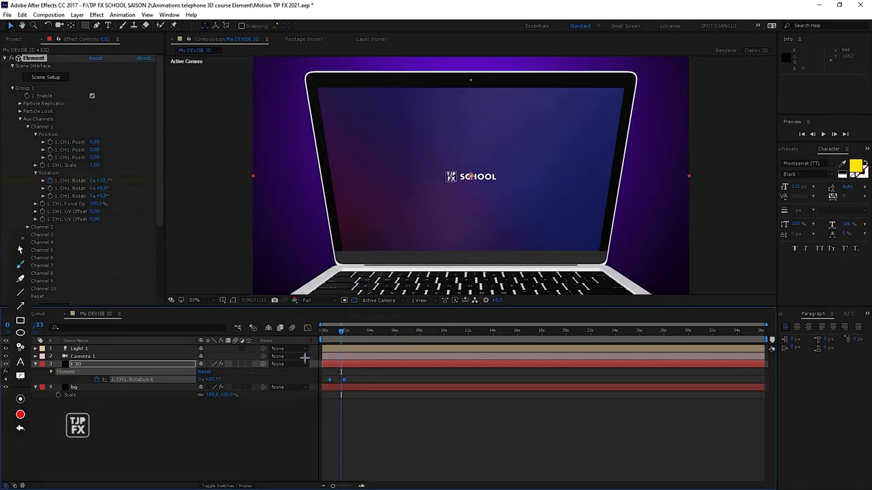
left_click_drag(305, 357, 358, 380)
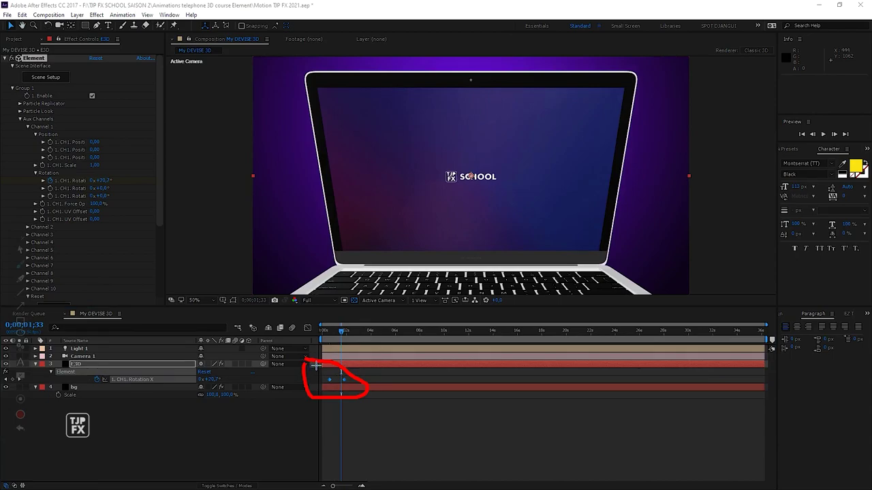
key("F4")
key("F4")
key("F4")
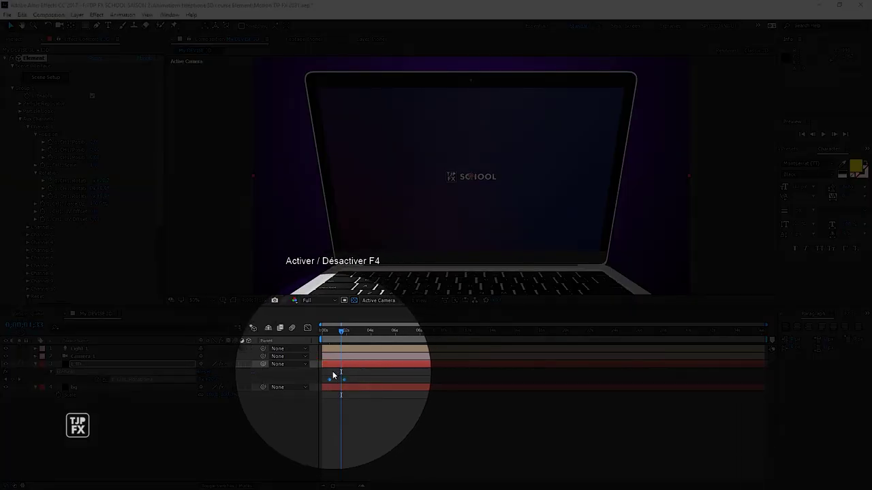
key("F4")
key("F2")
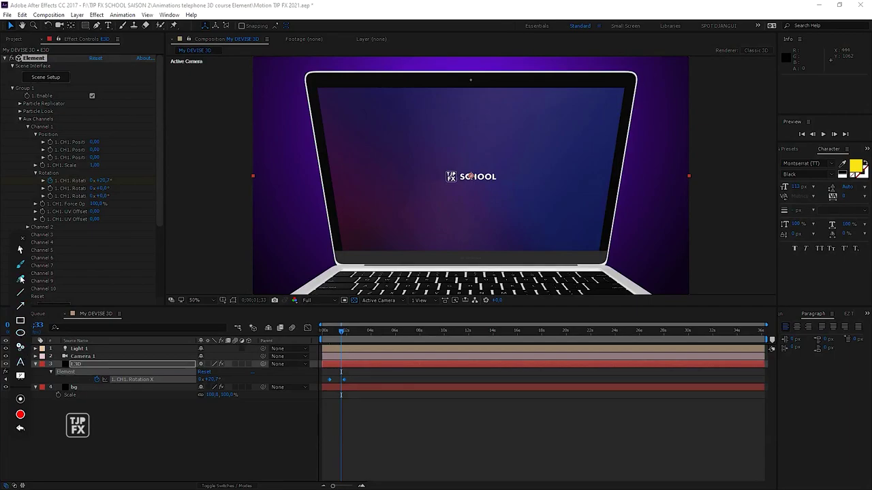
key("F2")
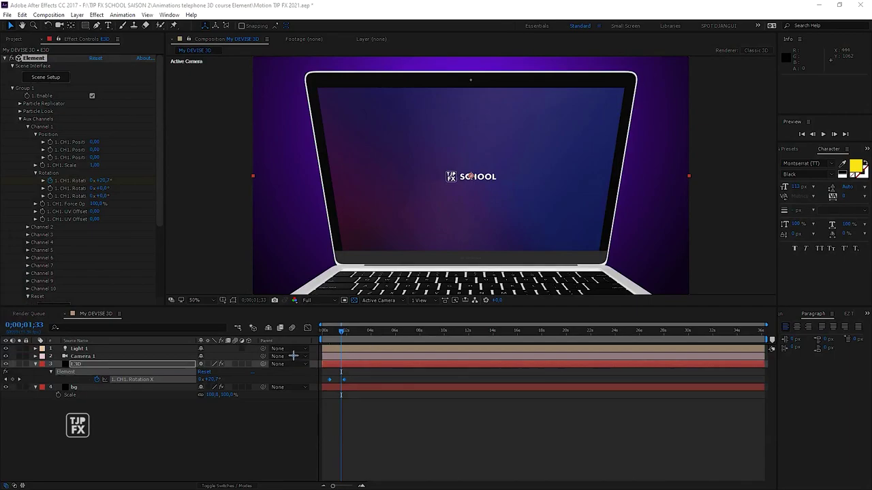
left_click_drag(293, 355, 493, 393)
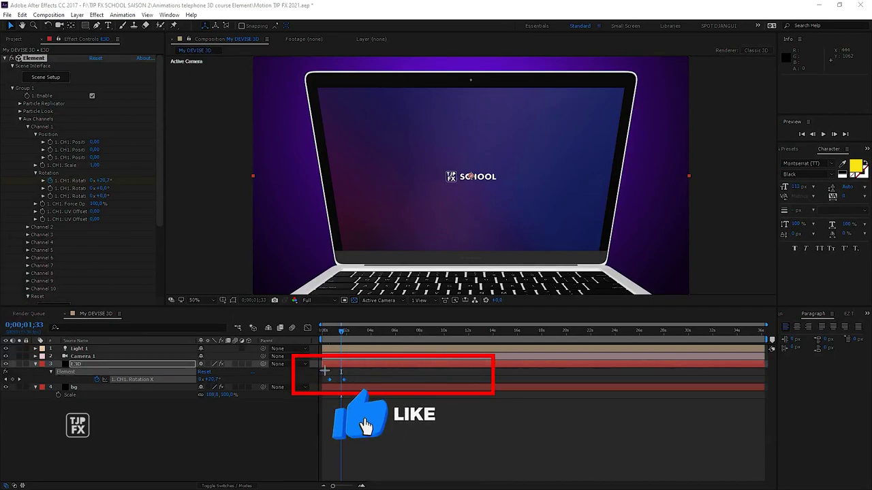
key("Escape")
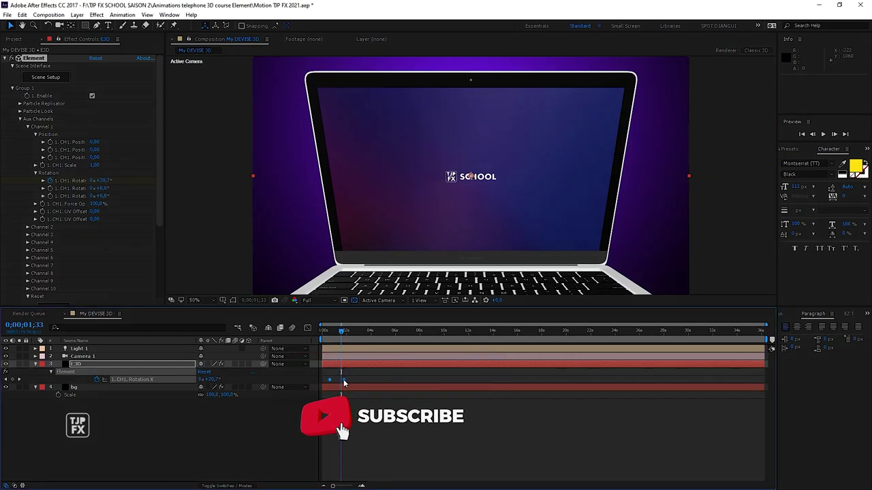
Step: Apply Easy Ease to the 20.7° end keyframe, confirm 90° on the first keyframe, and preview
right_click(343, 380)
mouse_move(409, 479)
left_click(458, 395)
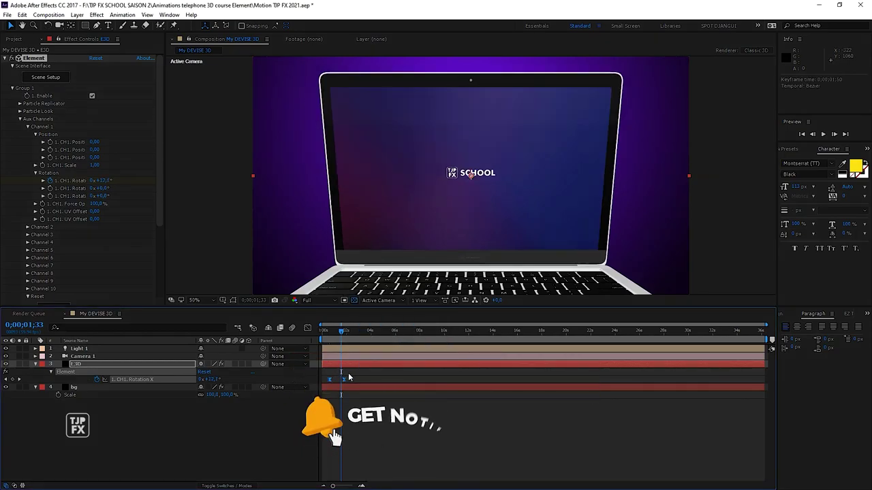
key("j")
left_click(211, 379)
type("90")
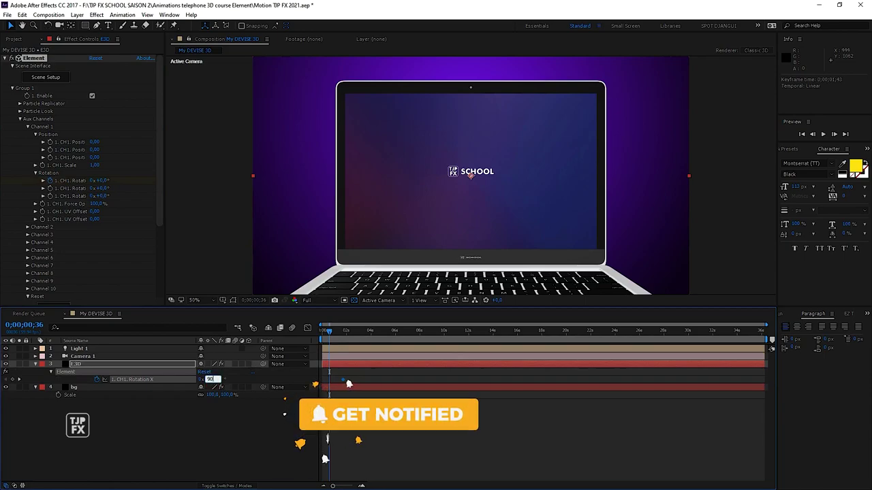
key("Return")
key("space")
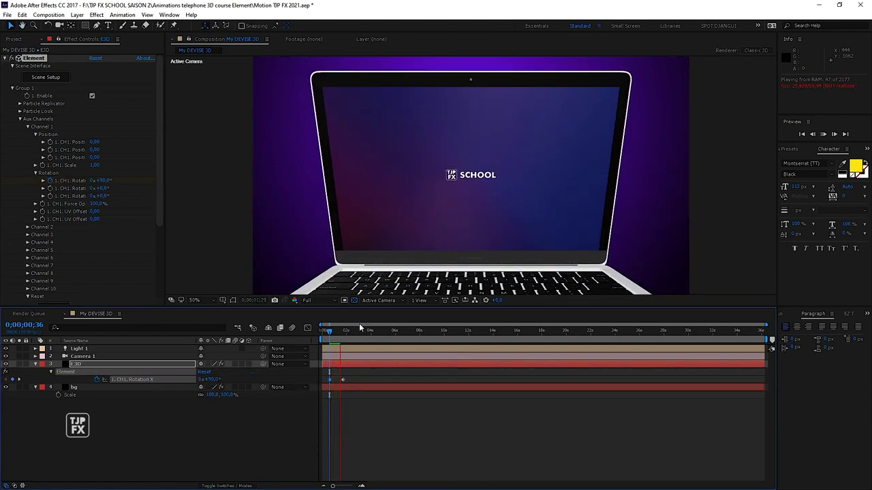
key("space")
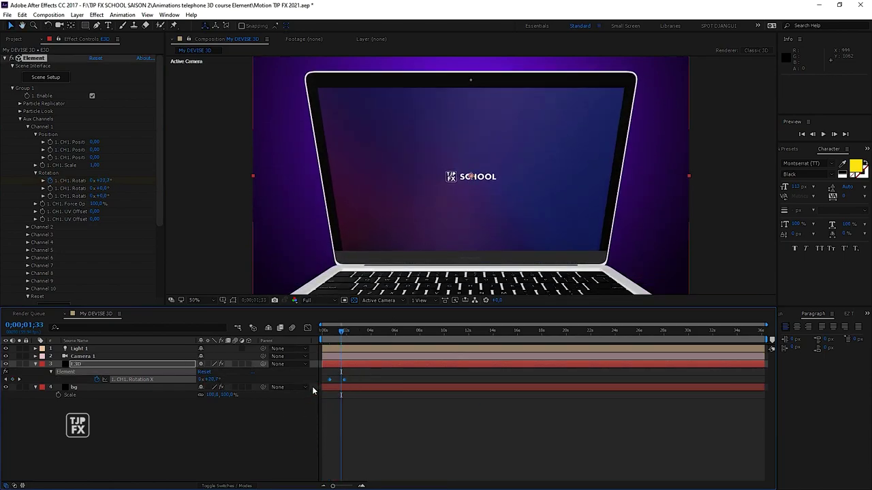
Step: Marquee-select the rotation keyframes and toggle the timeline's Switches/Modes columns
left_click_drag(304, 359, 344, 371)
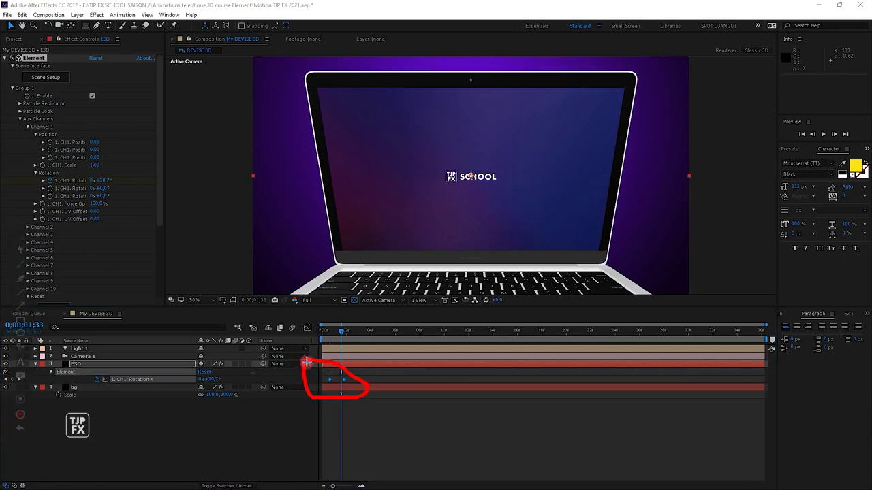
key("F4")
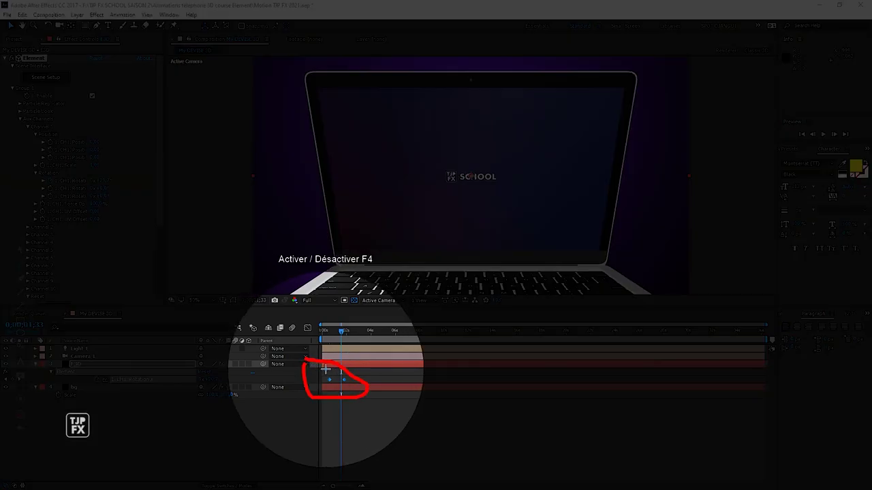
key("F4")
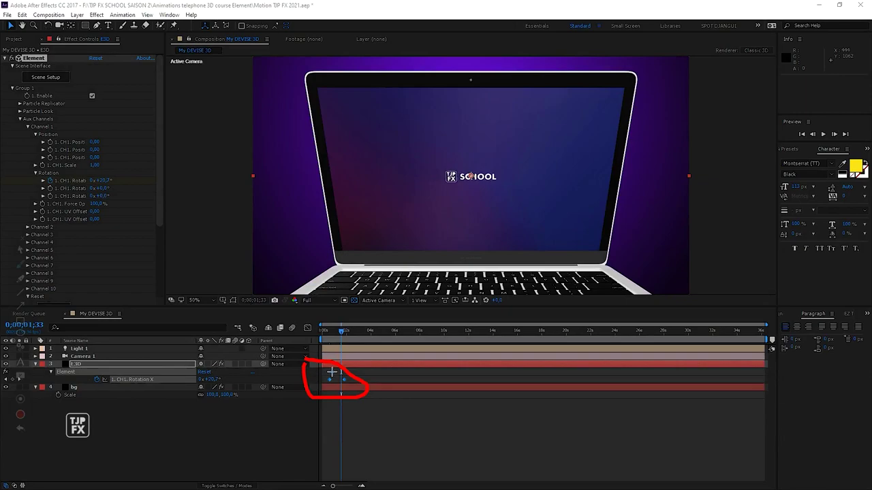
key("F4")
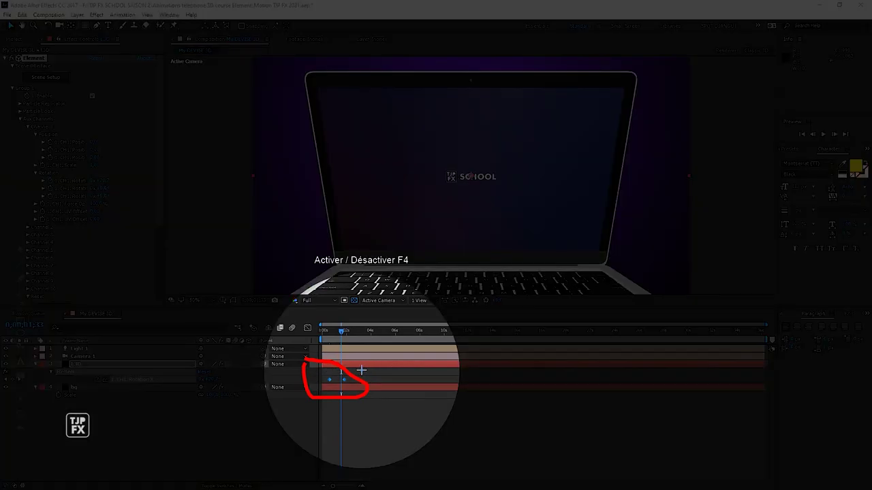
Step: Apply Easy Ease Out to the Rotation X keyframe, preview the eased lid, and save the project
key("F4")
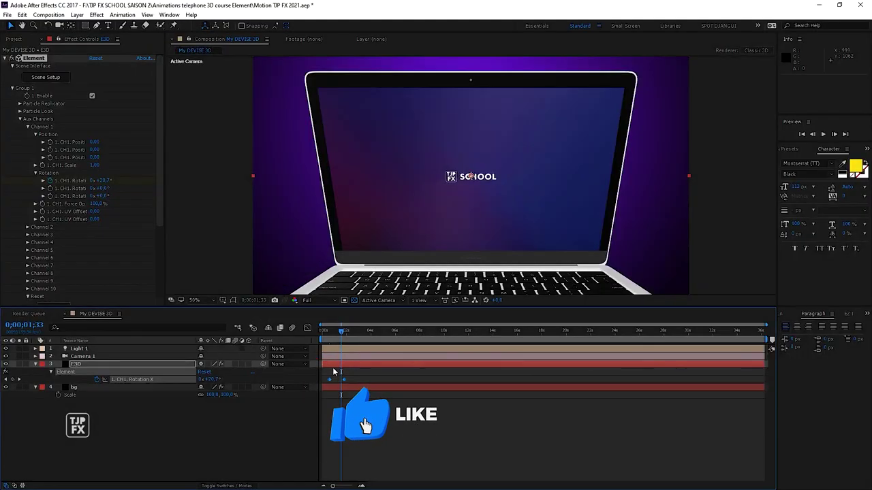
mouse_move(20, 332)
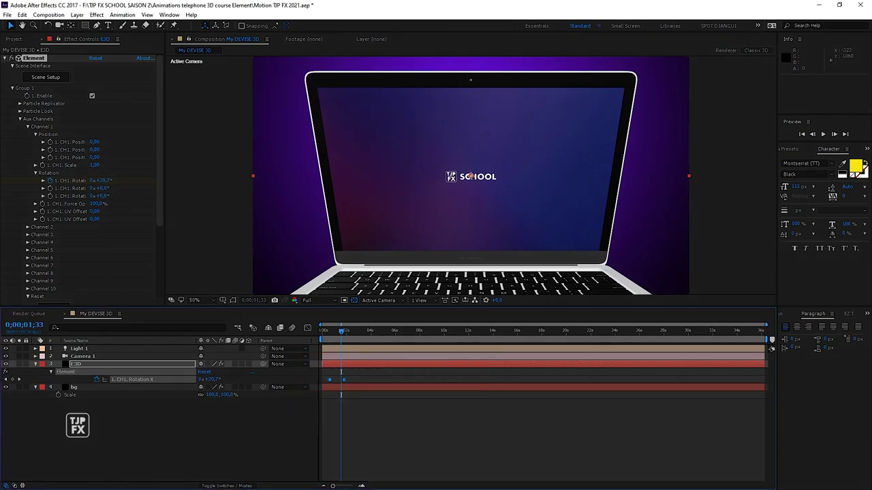
right_click(344, 379)
mouse_move(434, 376)
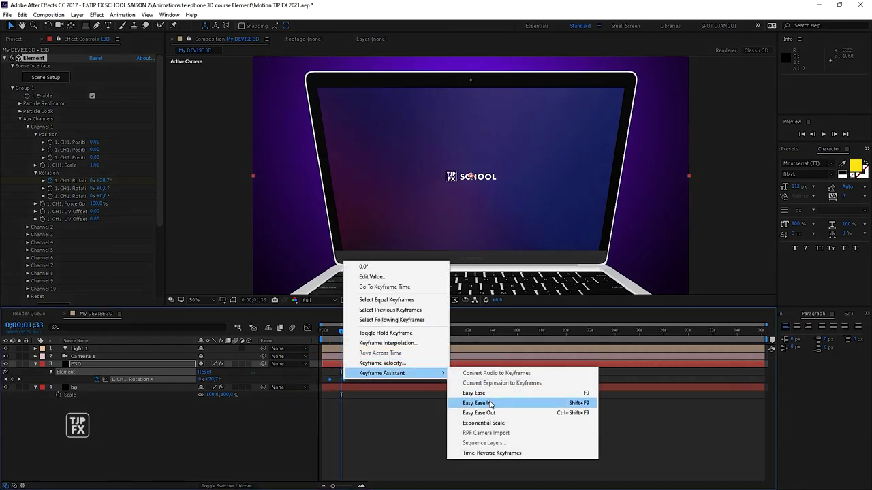
left_click(501, 414)
key("space")
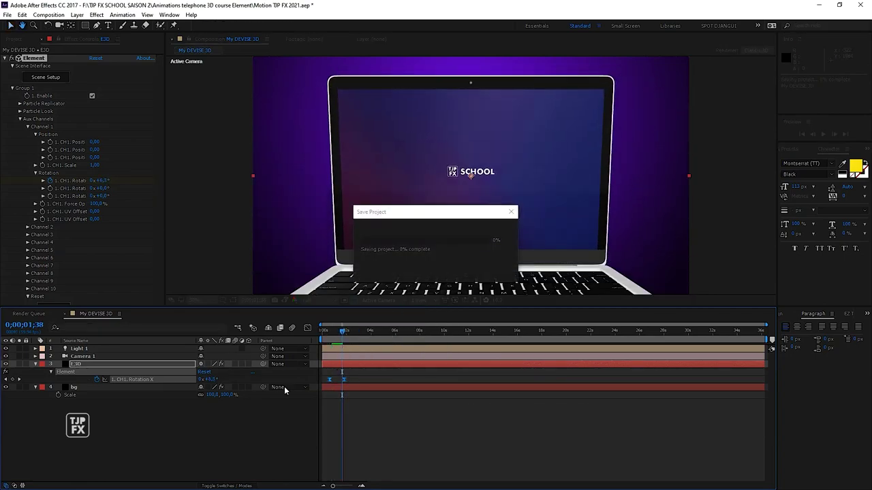
key("space")
Step: Create a Group 1 null from Group Utilities and scale the laptop to about 58%
left_click(21, 120)
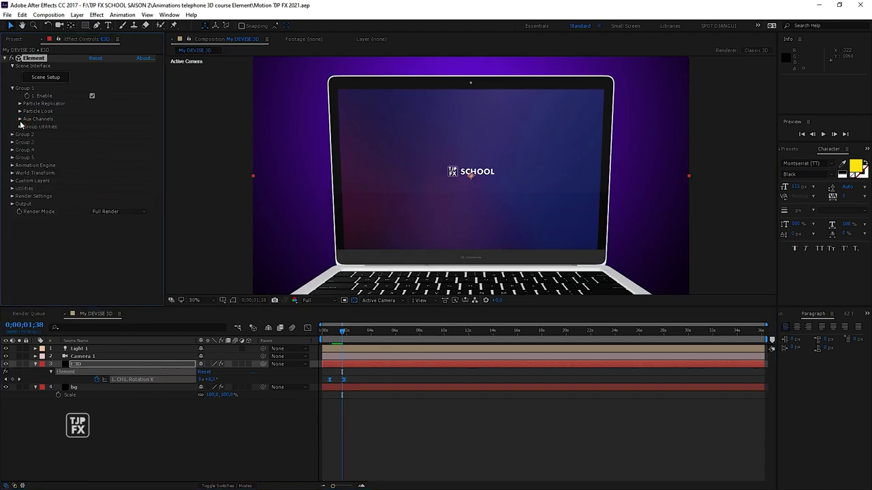
left_click(20, 127)
left_click(53, 155)
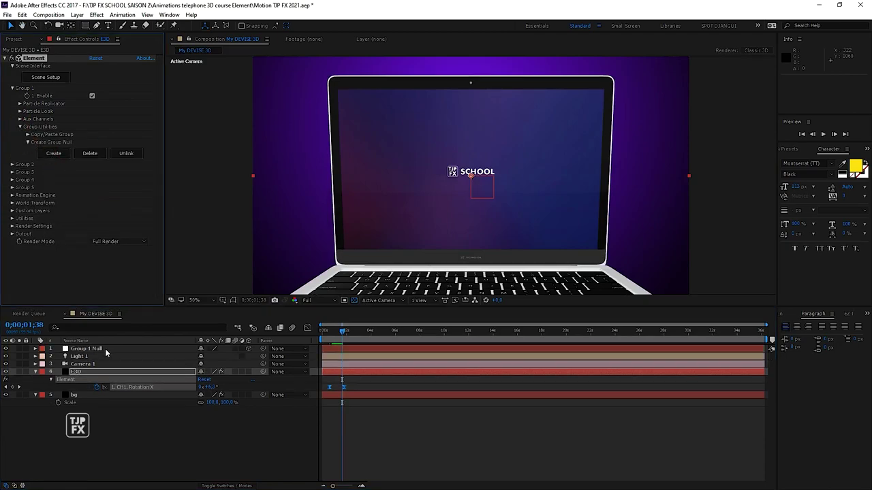
key("p")
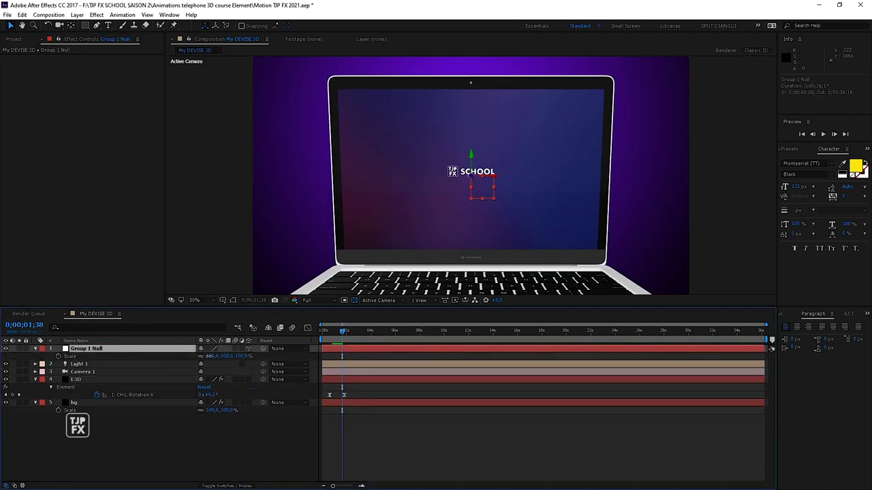
left_click_drag(217, 355, 183, 351)
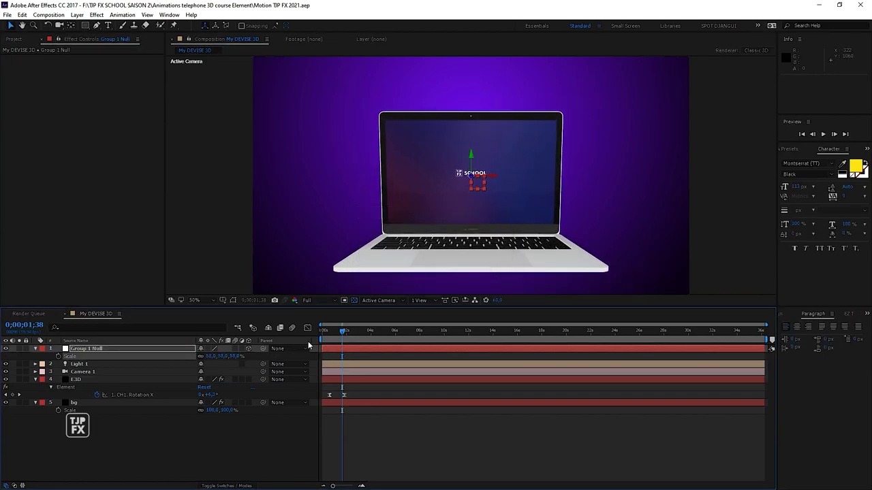
Step: Push the null's Position Z back to about -910 at 0;00;00;47
left_click(345, 334)
key("p")
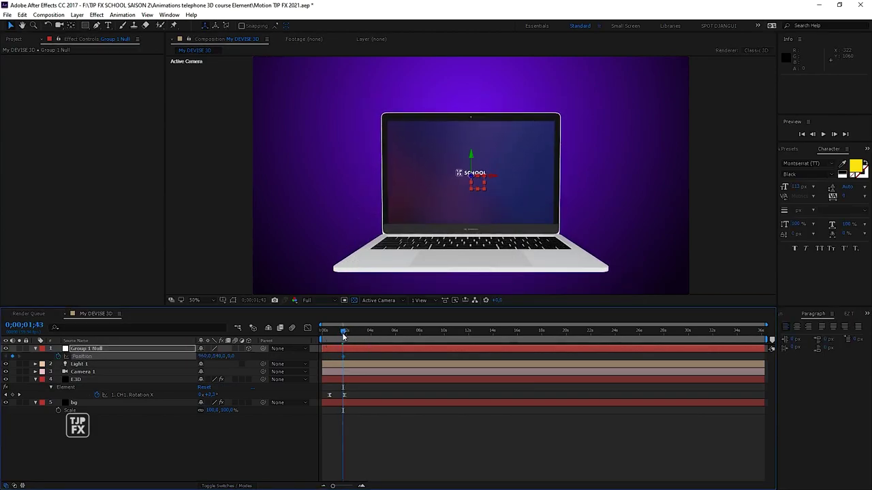
left_click_drag(344, 335, 331, 338)
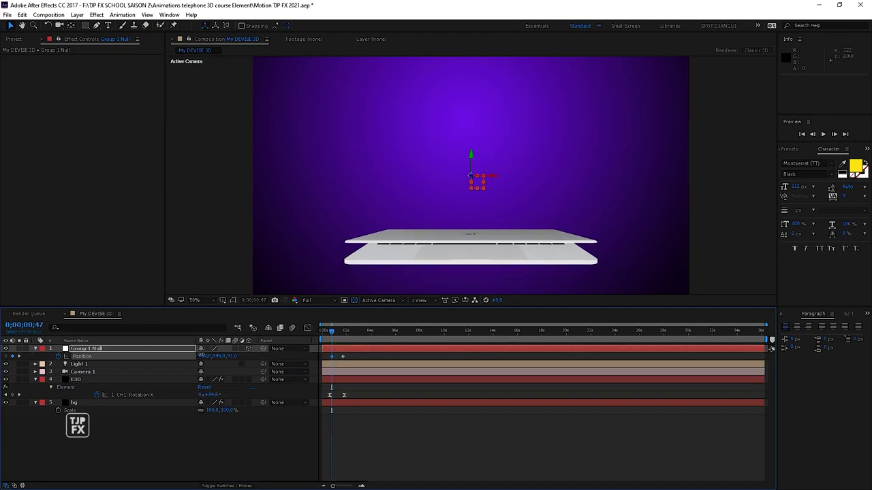
left_click_drag(232, 359, 454, 218)
scroll(453, 217, "down", 2)
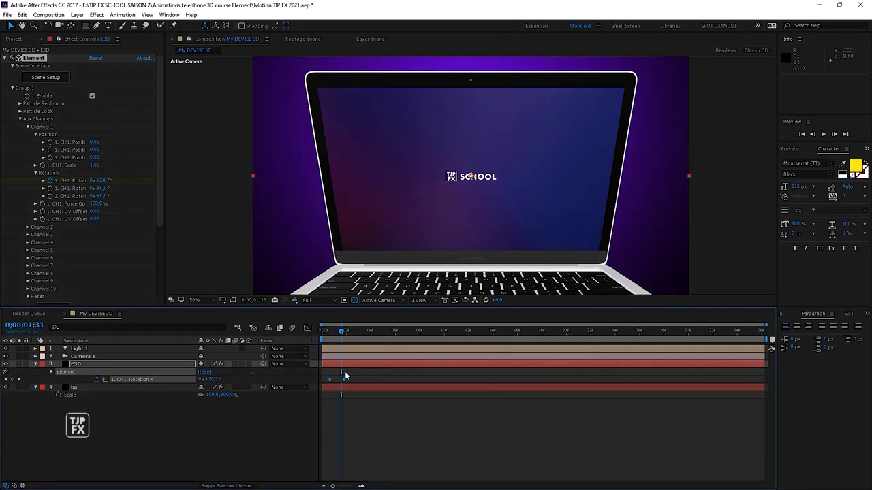
Step: Apply Easy Ease to the lid's Rotation X keyframes and replay up to 0;00;01;38
right_click(343, 380)
mouse_move(409, 373)
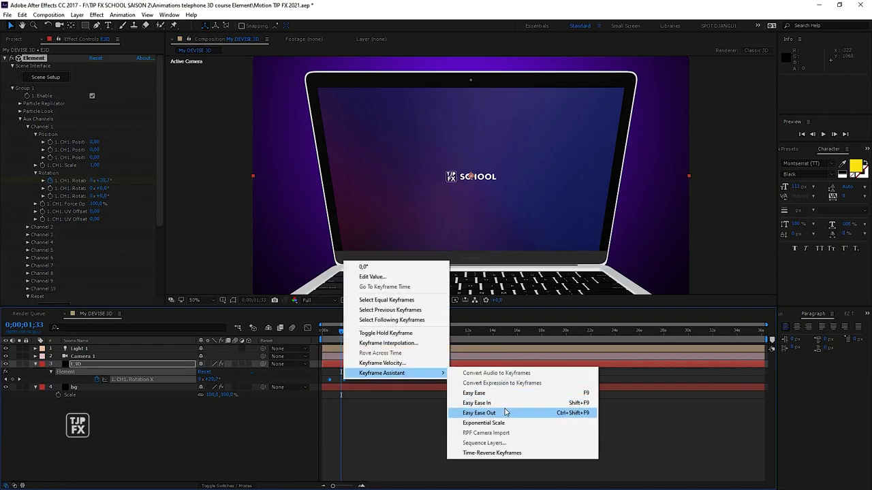
left_click(502, 393)
left_click_drag(334, 342, 343, 357)
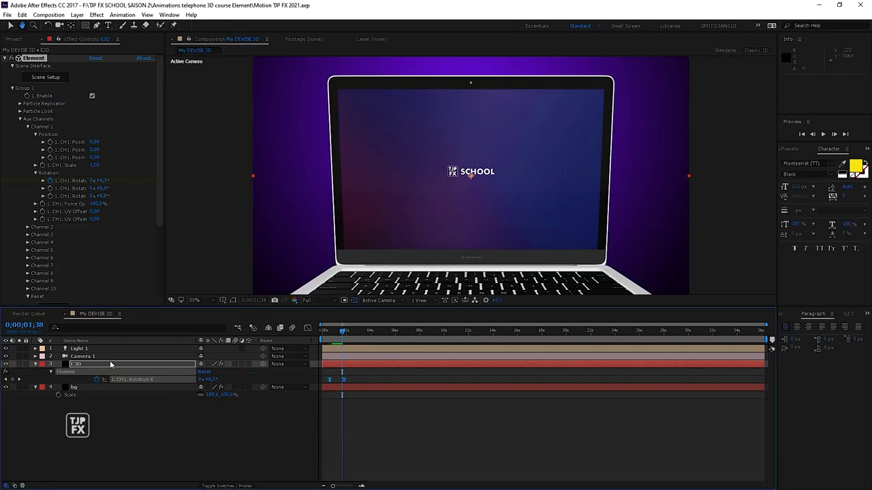
Step: Collapse Aux Channels and expand Group Utilities to show the Create Group Null options
left_click(20, 119)
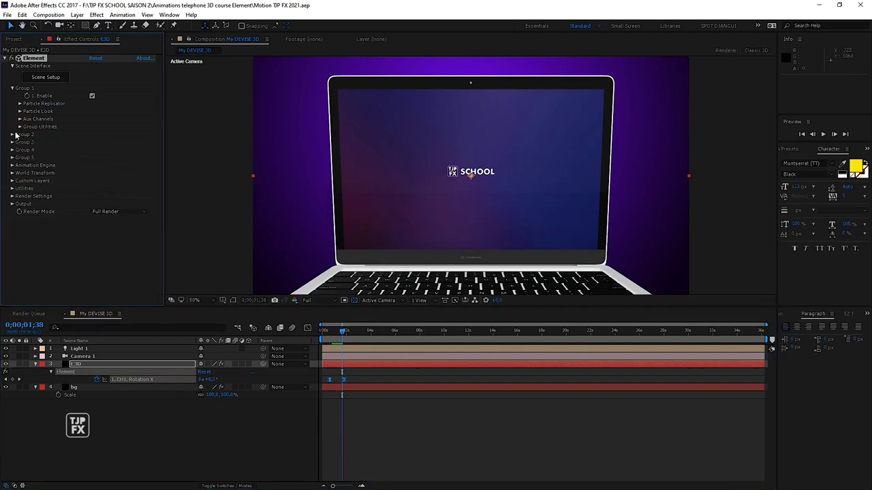
left_click(20, 127)
left_click(27, 143)
Step: Create the Group 1 Null, scale the laptop to about 58%, and save the project
left_click(89, 154)
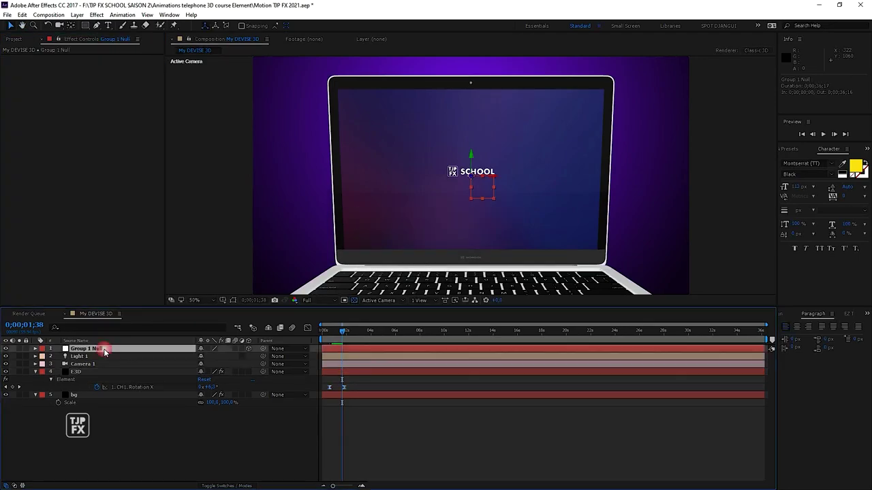
key("p")
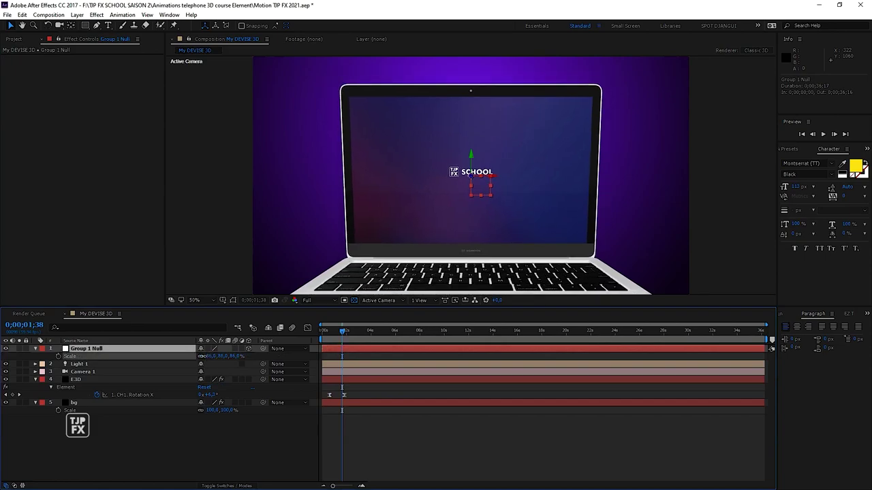
left_click_drag(205, 356, 190, 359)
key("ctrl+s")
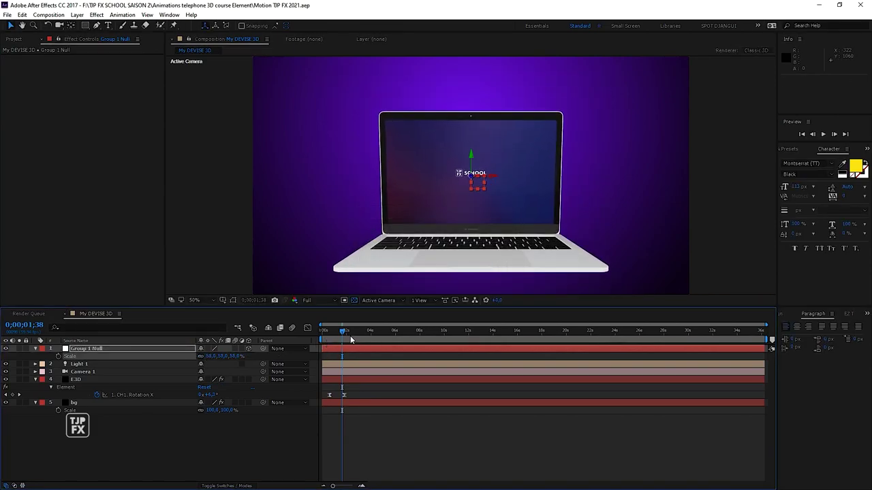
Step: Keyframe the null's Position Z at -1205 at 0;00;00;47 and zoom the viewer out
left_click(345, 332)
key("j")
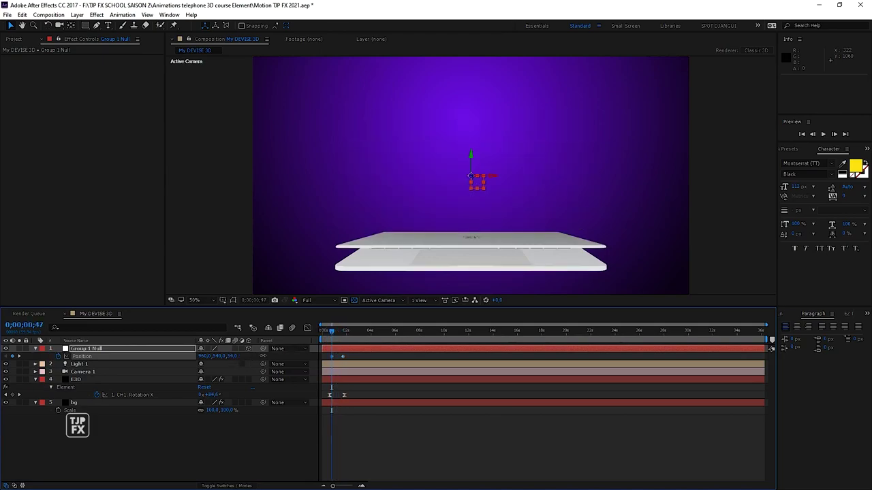
left_click_drag(233, 355, 205, 355)
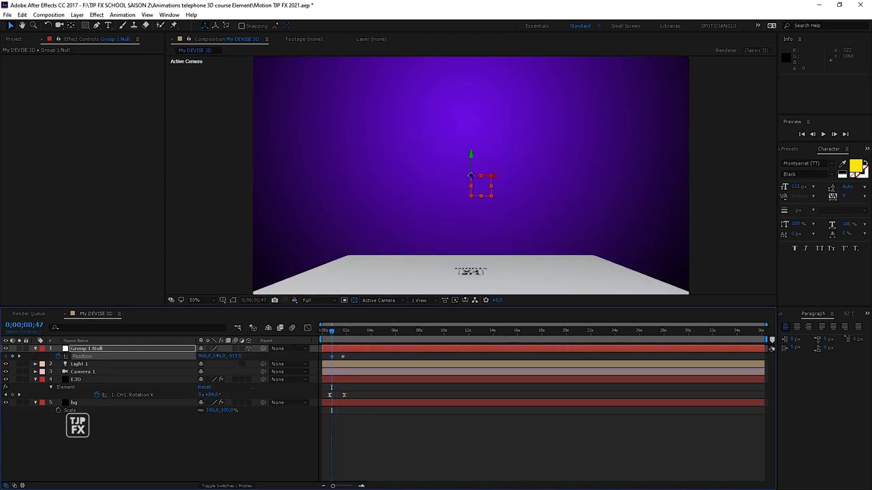
key("comma")
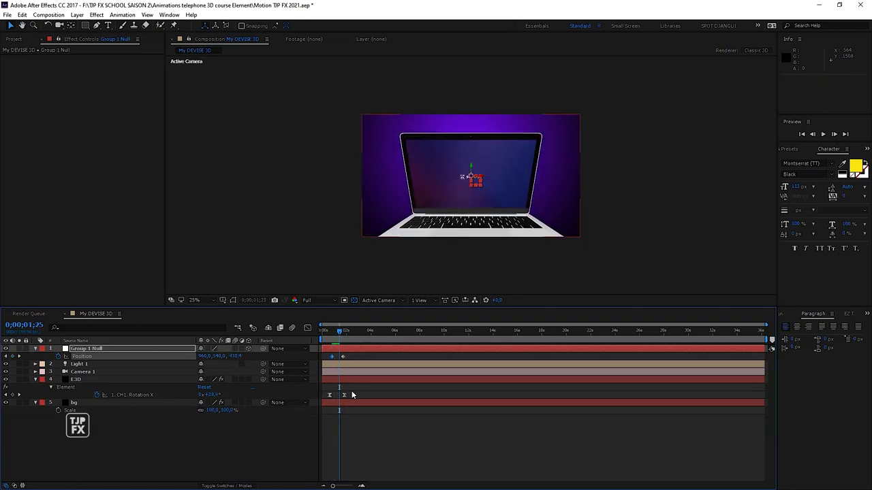
Step: Retime the null's Position and the Rotation X keyframes, previewing the laptop's fly-in
mouse_move(352, 390)
left_mouse_down()
mouse_move(326, 399)
mouse_move(338, 398)
left_mouse_up()
left_click_drag(343, 356, 340, 356)
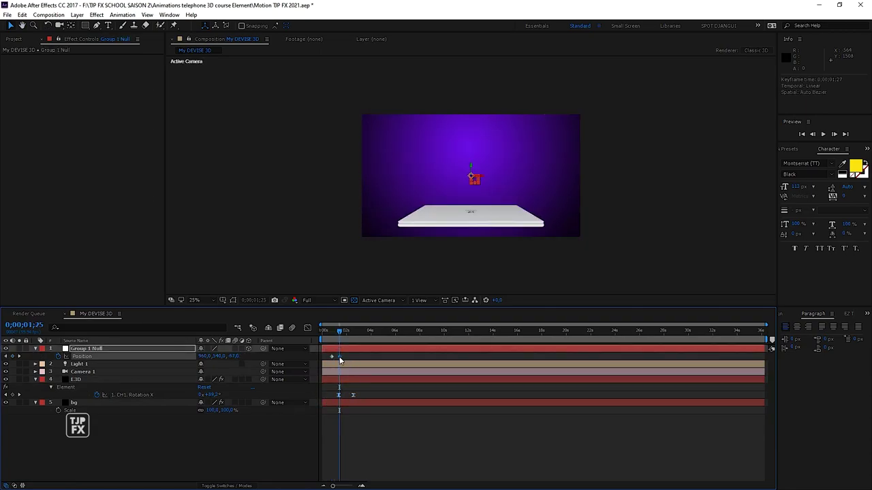
left_click(331, 334)
key("space")
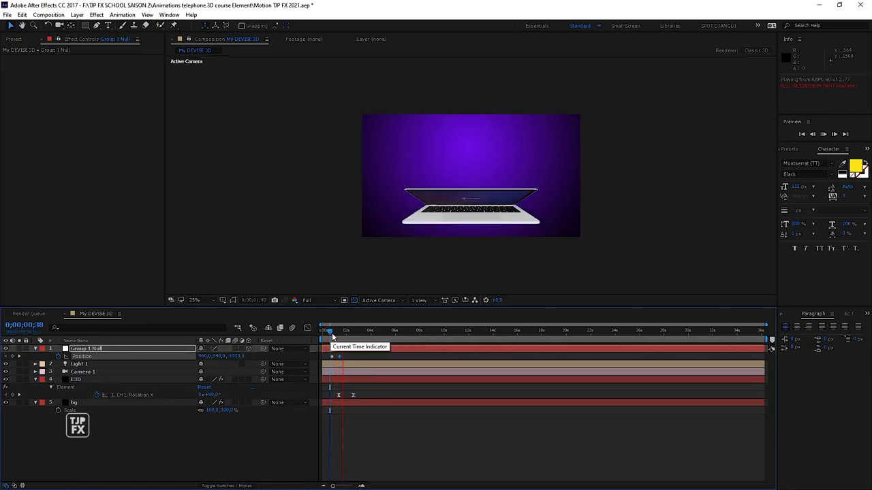
key("equal")
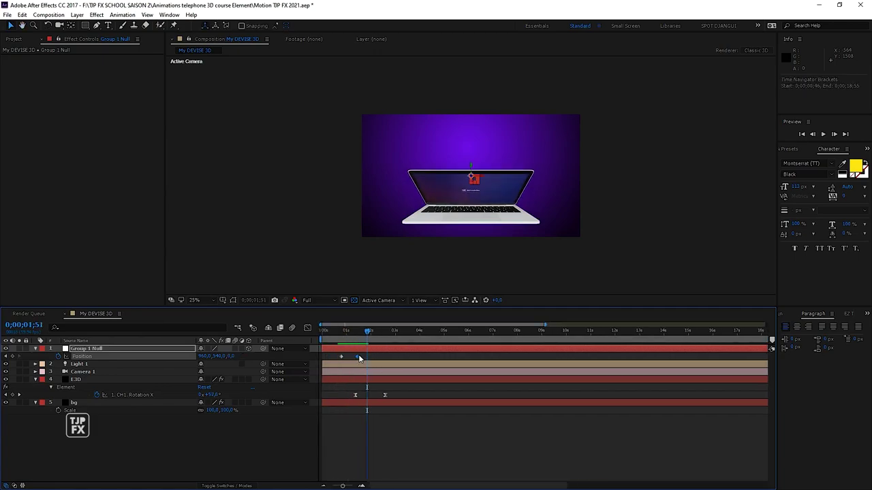
left_click_drag(358, 357, 366, 356)
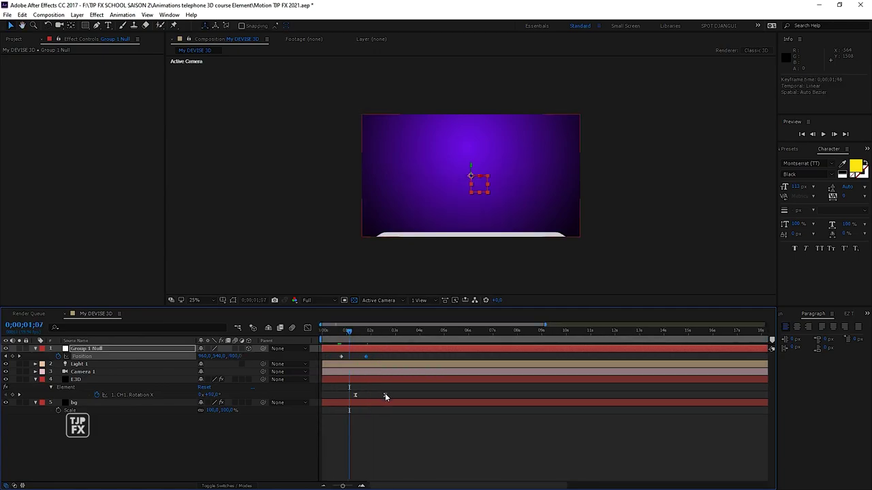
left_click_drag(384, 395, 365, 396)
key("k")
left_click(347, 330)
key("space")
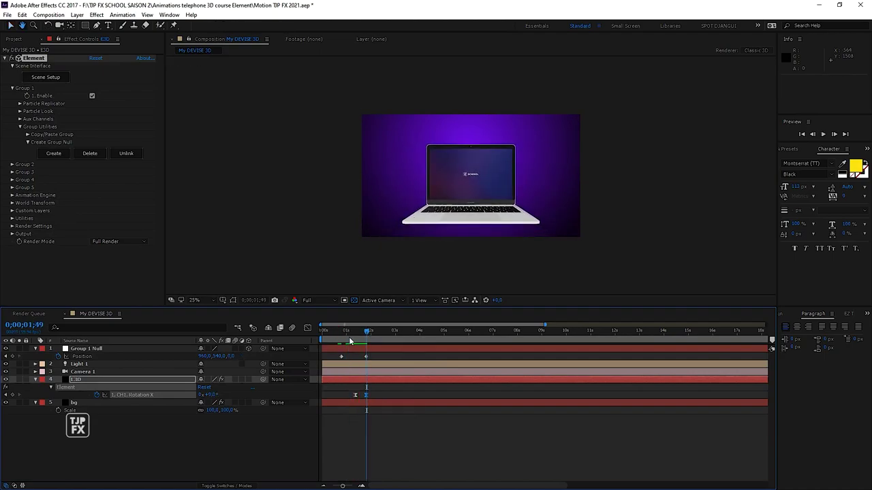
Step: Enable Y Rotation keyframing on Group 1 Null and turn the laptop at 0;00;01;25
left_click(146, 348)
key("r")
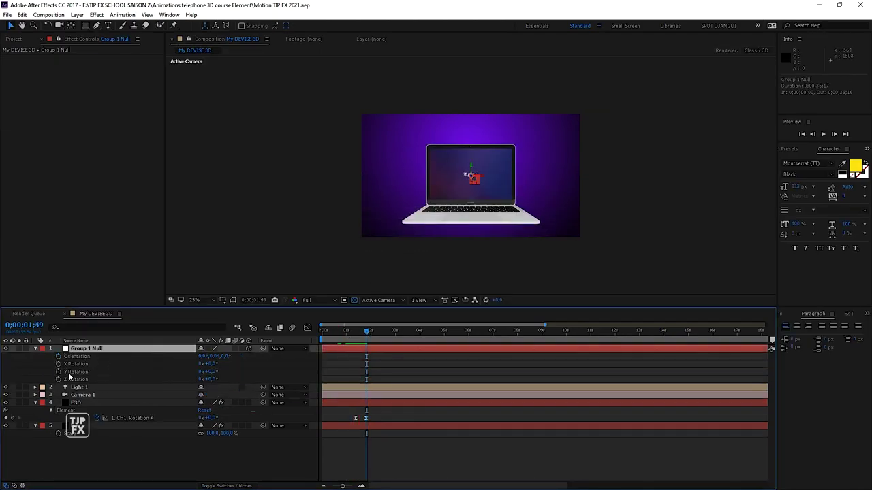
left_click(59, 371)
key("u")
left_click_drag(347, 340, 357, 339)
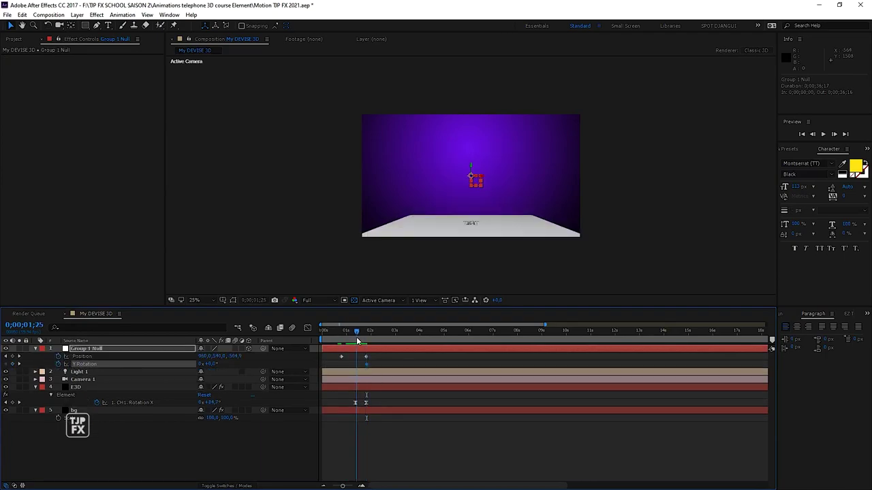
left_click_drag(208, 365, 195, 366)
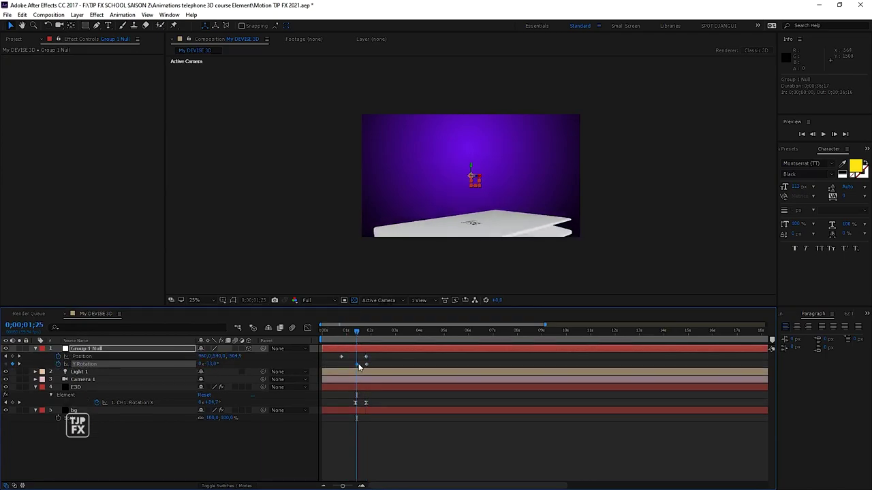
Step: Set Y Rotation to about -205° near 0;00;00;47, preview the spin, and select a Rotation X keyframe
left_click(12, 364)
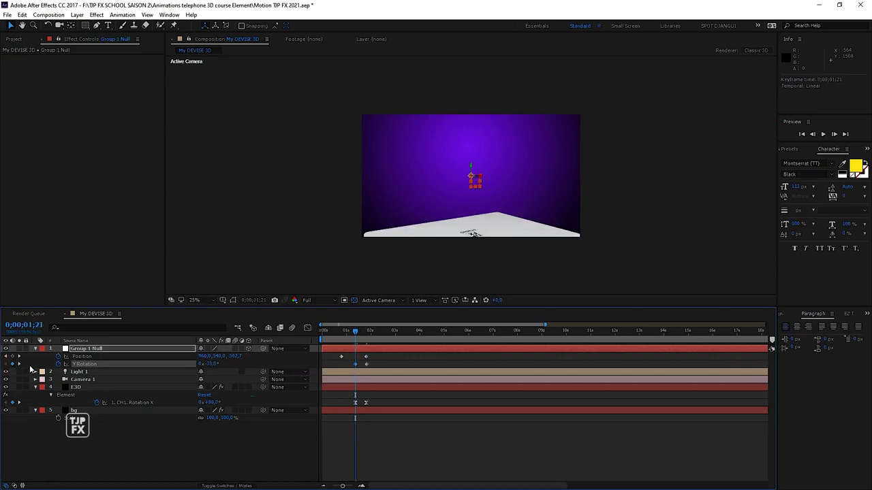
left_click_drag(213, 366, 135, 368)
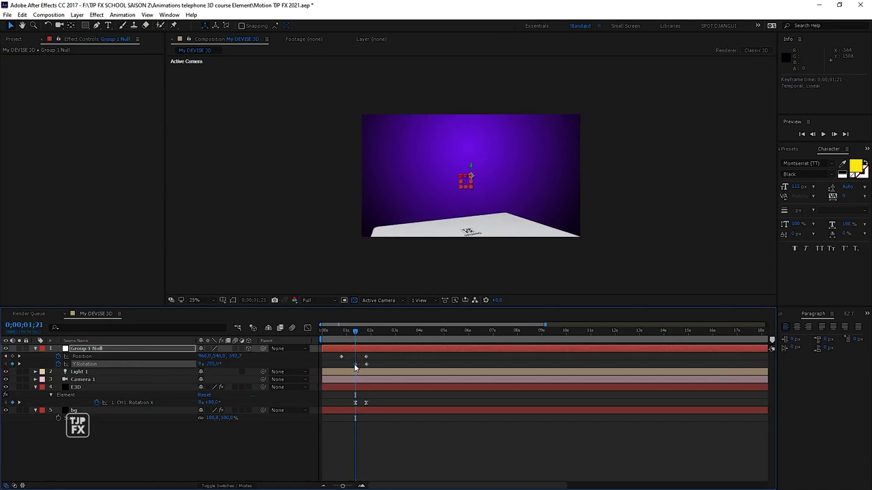
left_click_drag(355, 368, 348, 369)
key("space")
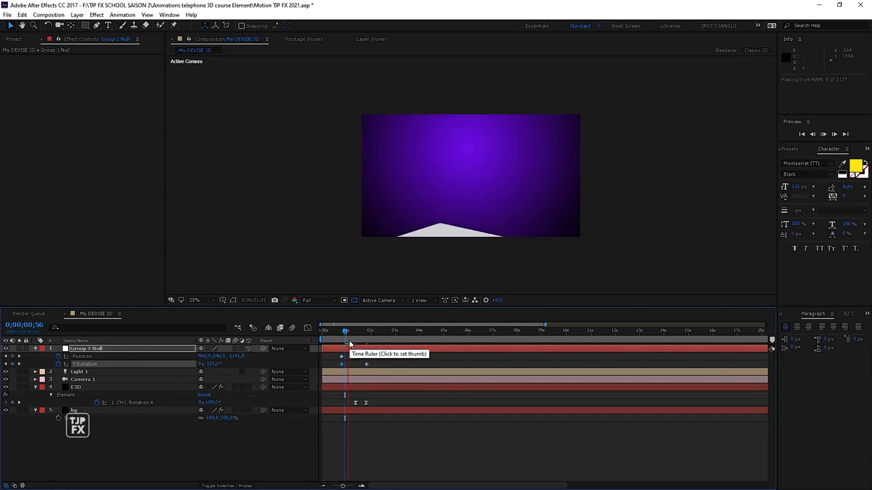
left_click(341, 343)
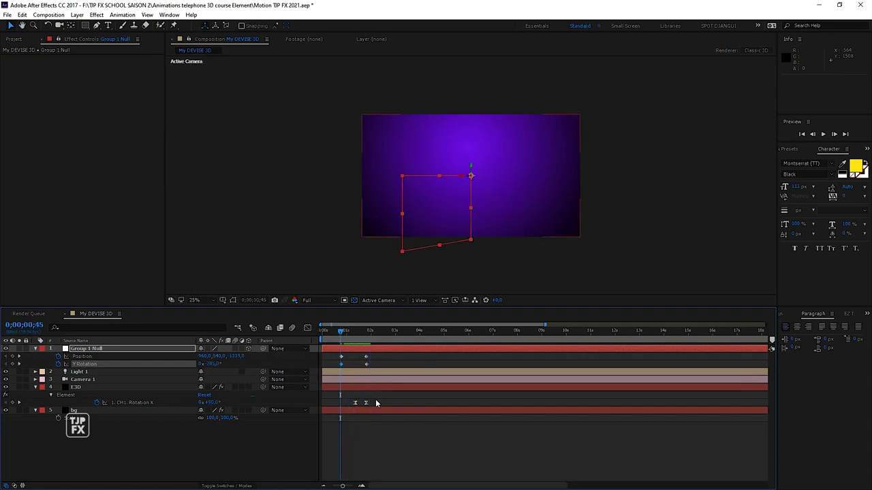
left_click(351, 404)
Step: Apply Easy Ease to the null's Position and Y Rotation keyframes
left_click_drag(334, 353, 380, 370)
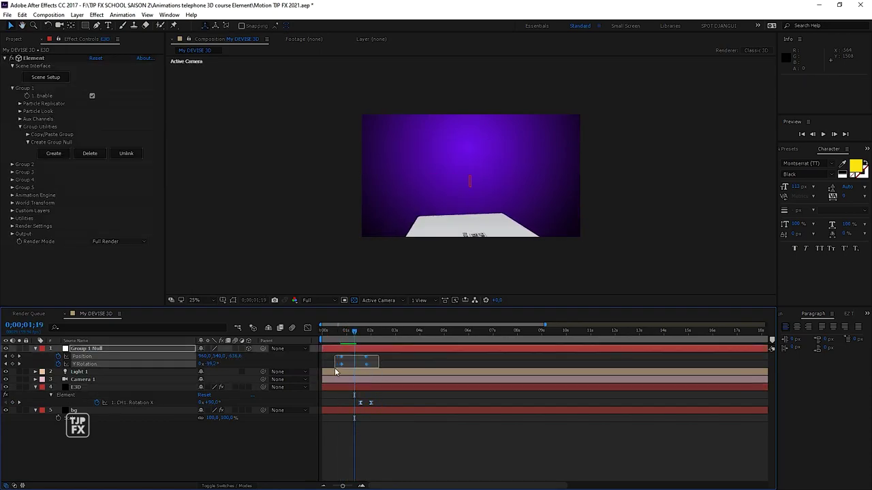
right_click(343, 358)
mouse_move(432, 469)
left_click(496, 410)
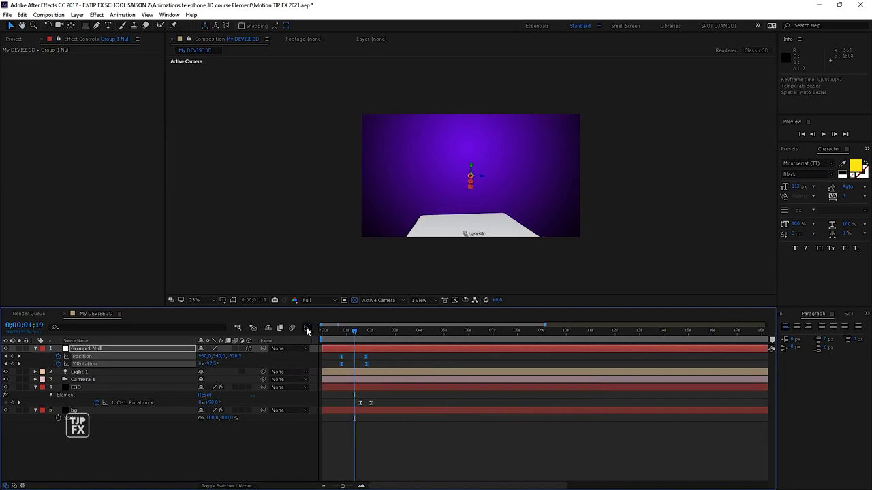
Step: In the Graph Editor, cut the first keyframe's ease influence to 18.76%
left_click(307, 329)
left_click(520, 475)
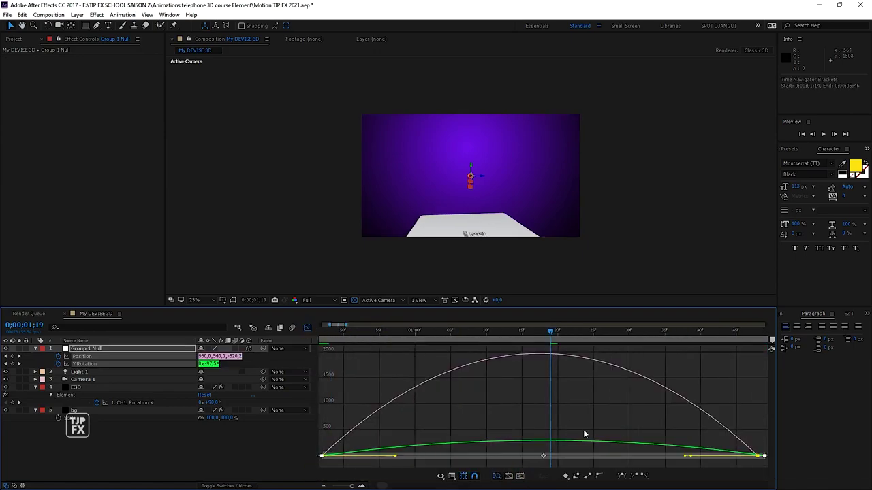
key("minus")
left_click_drag(489, 455, 475, 461)
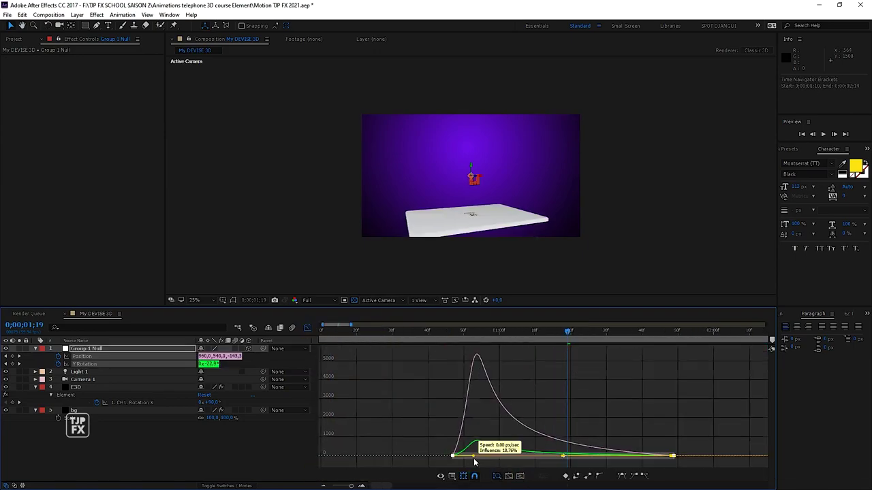
key("shift+F3")
Step: Select the lid's Rotation X keyframes and inspect their speed curve in the Graph Editor
left_click_drag(732, 400, 599, 406)
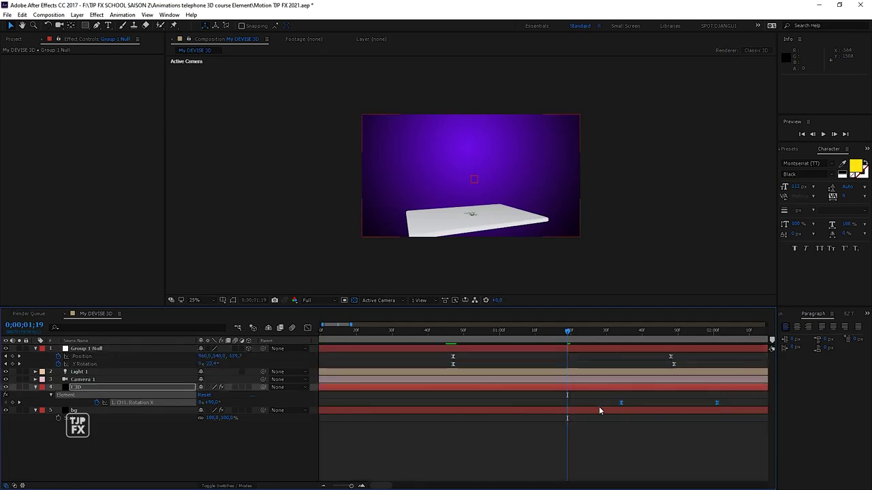
left_click(307, 328)
left_click_drag(605, 344, 757, 367)
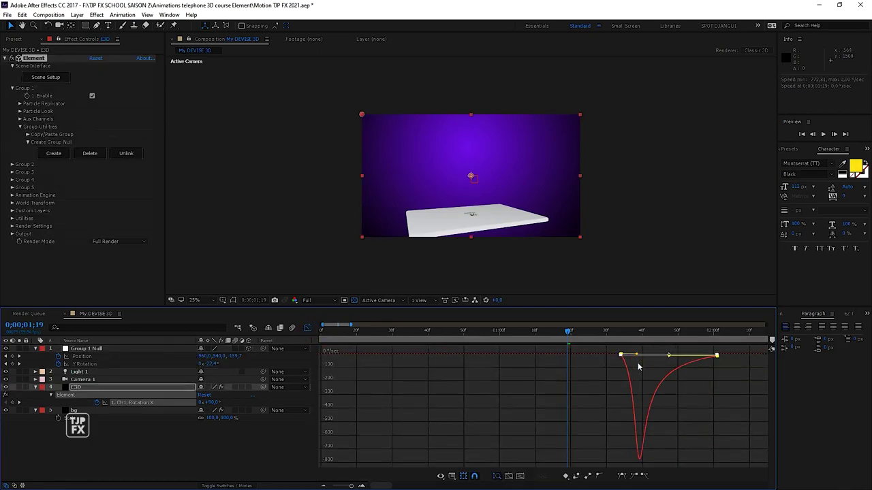
left_click(307, 328)
Step: Preview the laptop animation and select E3D's Rotation X keyframes
left_click(373, 336)
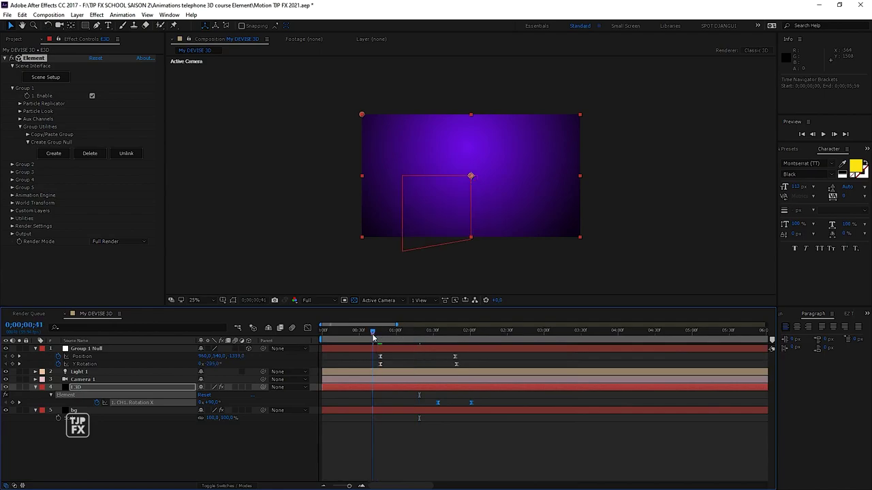
key("space")
left_click(450, 402)
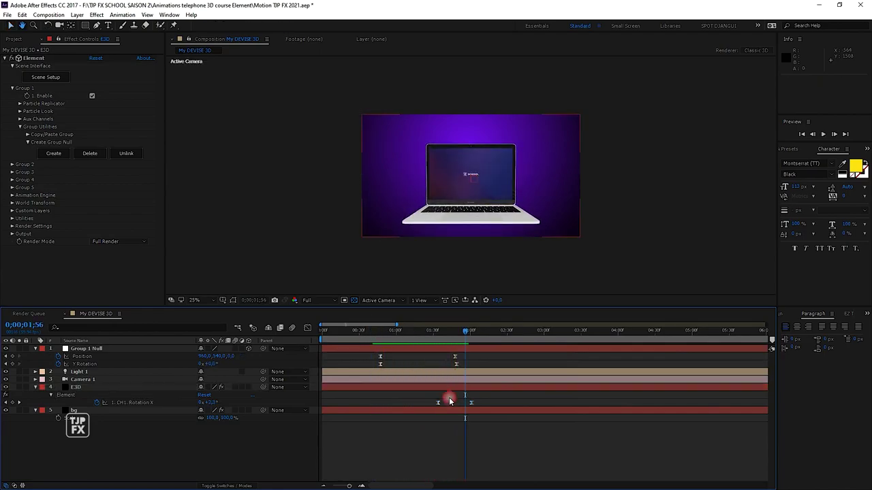
left_click_drag(449, 402, 430, 405)
left_click(390, 338)
key("space")
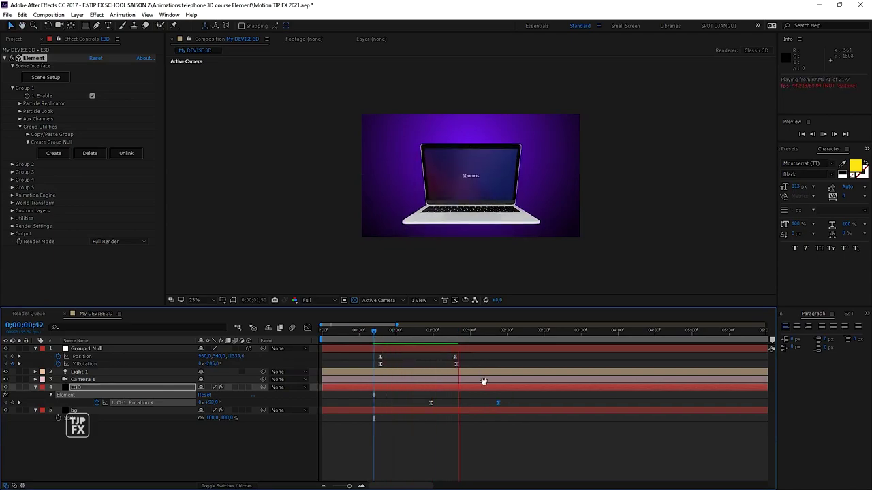
Step: Shift the Rotation X keyframes later and preview the retimed tilt from frame 42
left_click_drag(499, 403, 522, 403)
left_click_drag(431, 402, 436, 403)
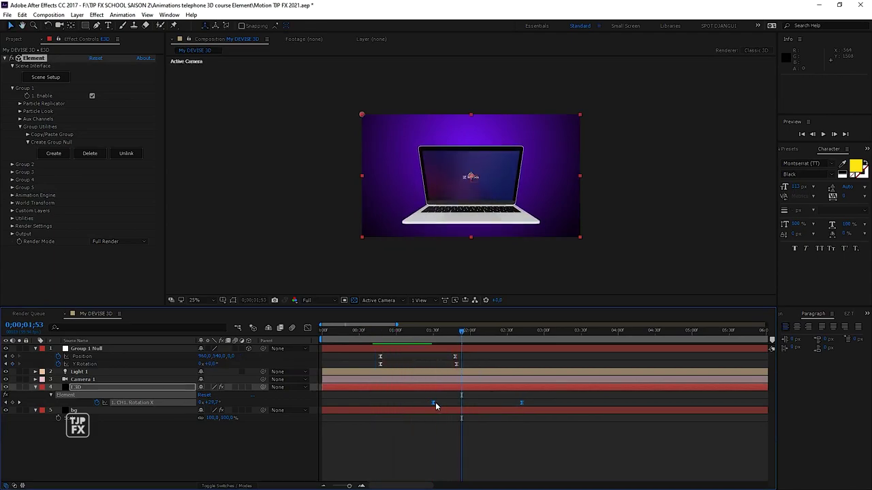
left_click(373, 337)
key("space")
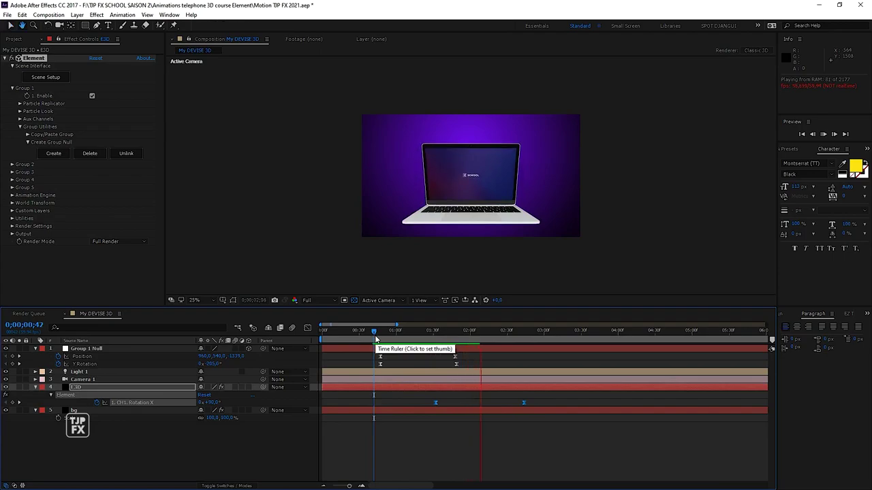
left_click(379, 338)
Step: Preview again, checking the null's Y Rotation keyframe, then show the Project panel
key("space")
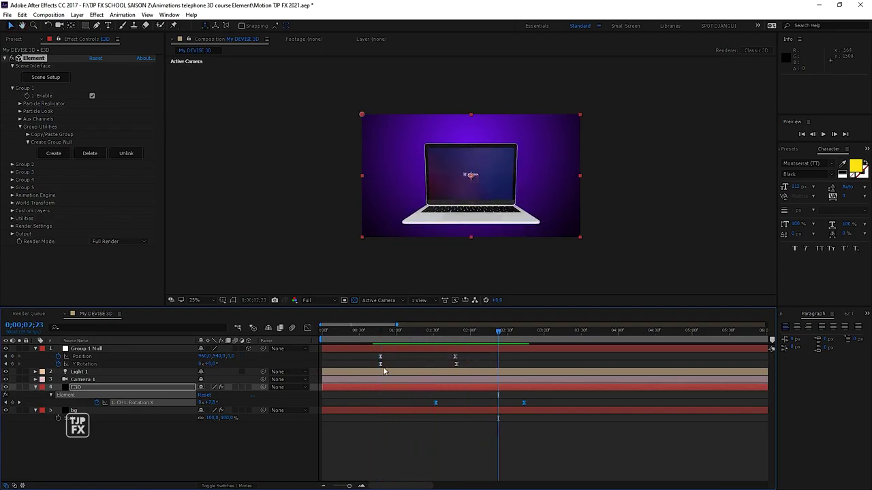
left_click(456, 365)
key("space")
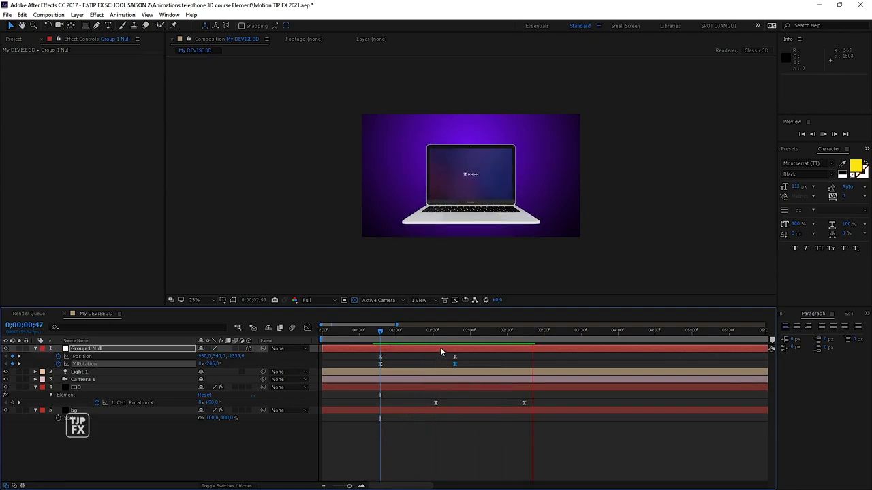
key("space")
left_click(14, 39)
Step: Import TJP FX.jpg and the YouTube channel PNG from the Animations telephone 3D course Element folder
double_click(71, 178)
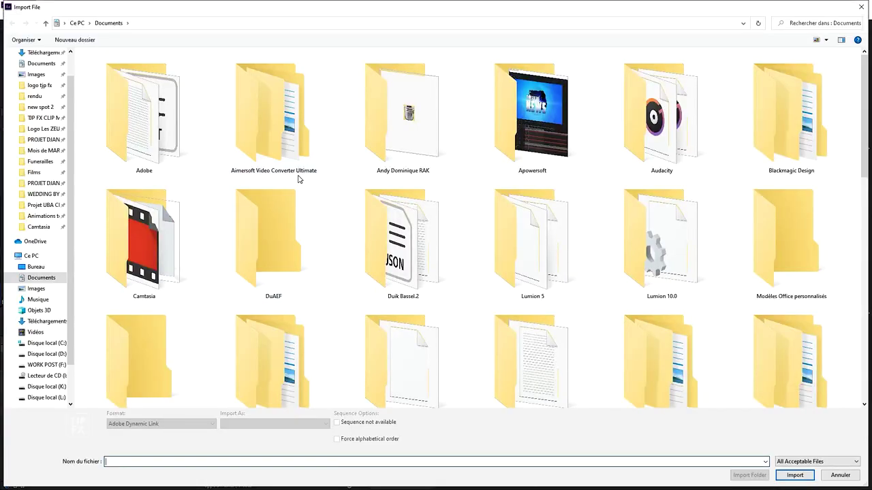
left_click(42, 216)
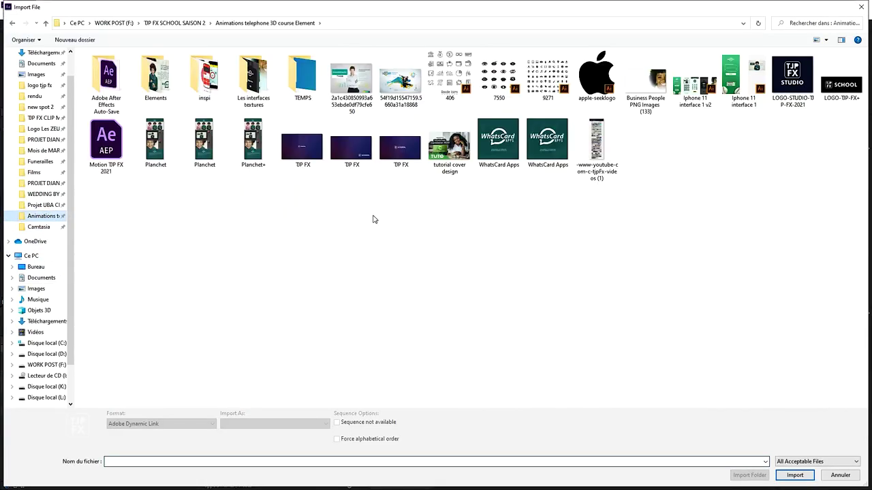
left_click(595, 151)
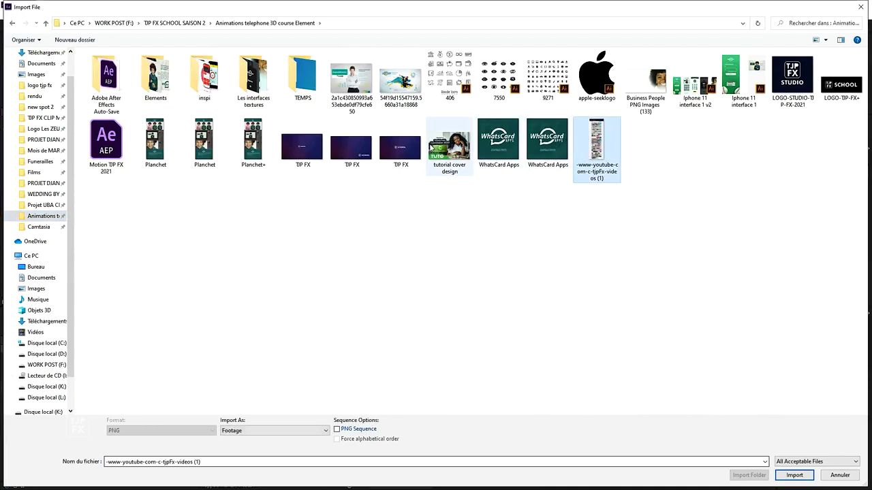
left_click(313, 159, "ctrl")
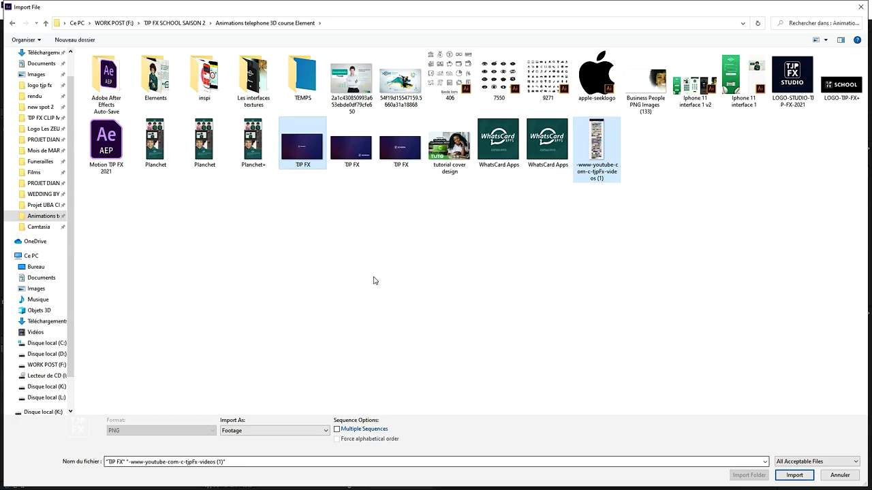
key("Return")
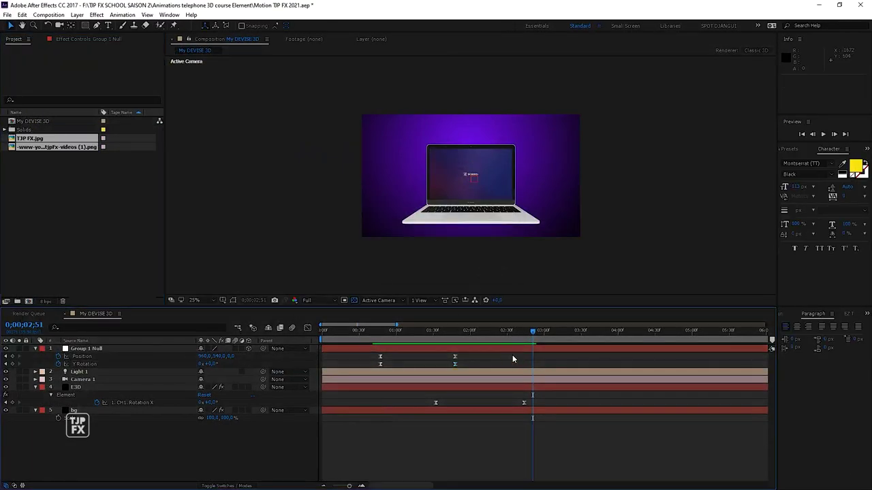
left_click(29, 138)
Step: Create a TJP FX composition from TJP FX.jpg and add the YouTube page image to it
right_click(30, 139)
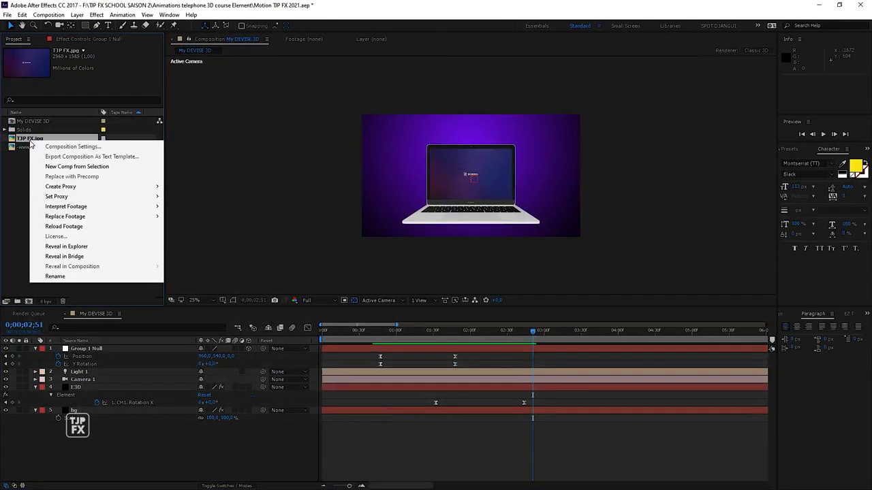
left_click(61, 166)
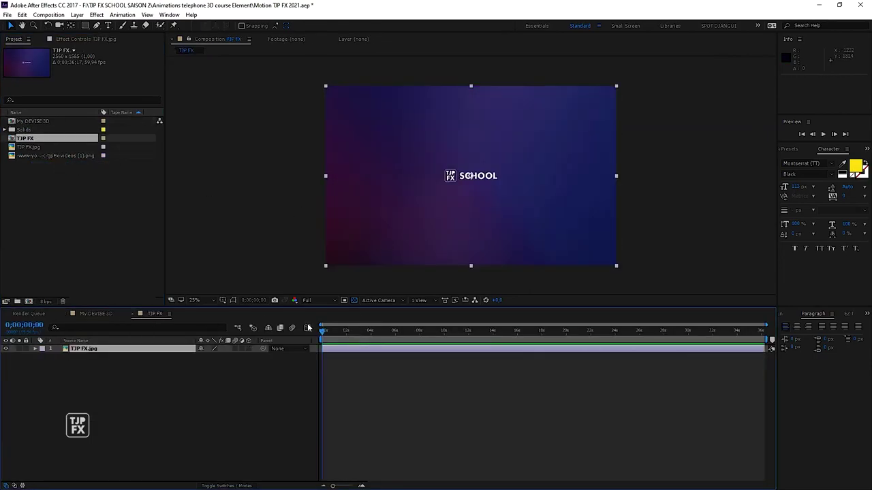
left_click_drag(44, 158, 111, 350)
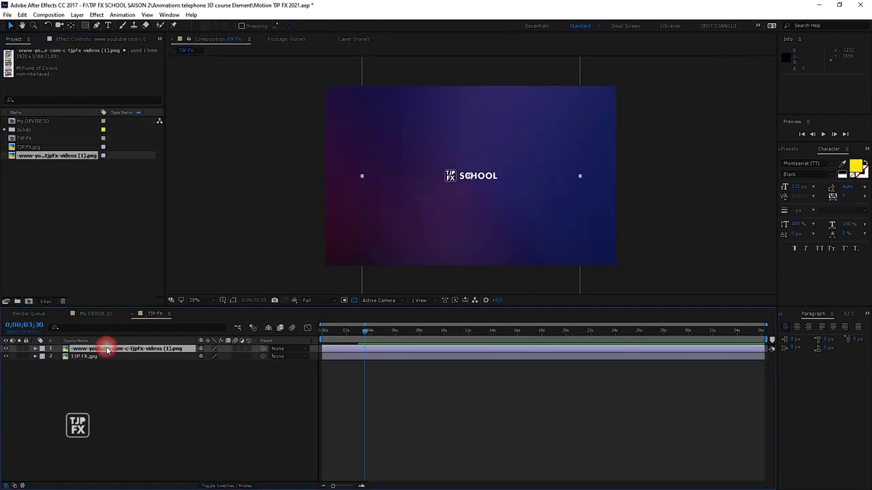
Step: Scale the YouTube page to the frame width and move it down to show its banner
left_click_drag(580, 176, 618, 167)
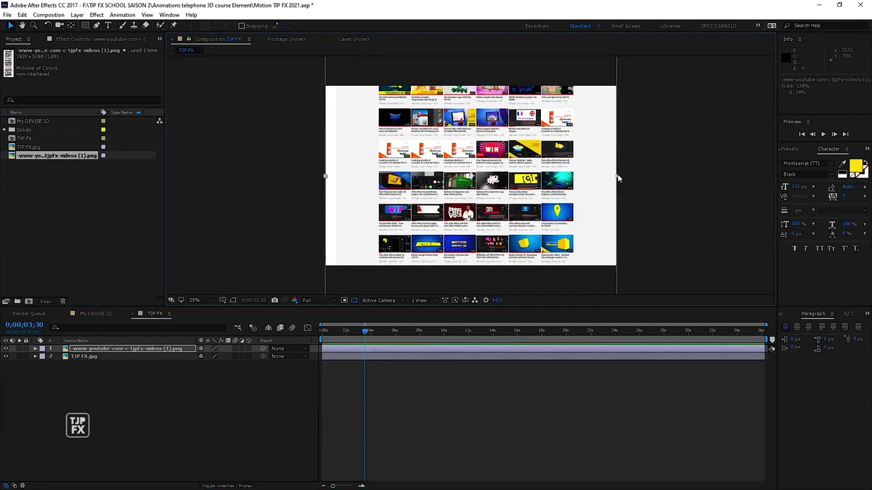
mouse_move(617, 178)
left_mouse_down()
mouse_move(524, 132)
mouse_move(531, 409)
left_mouse_up()
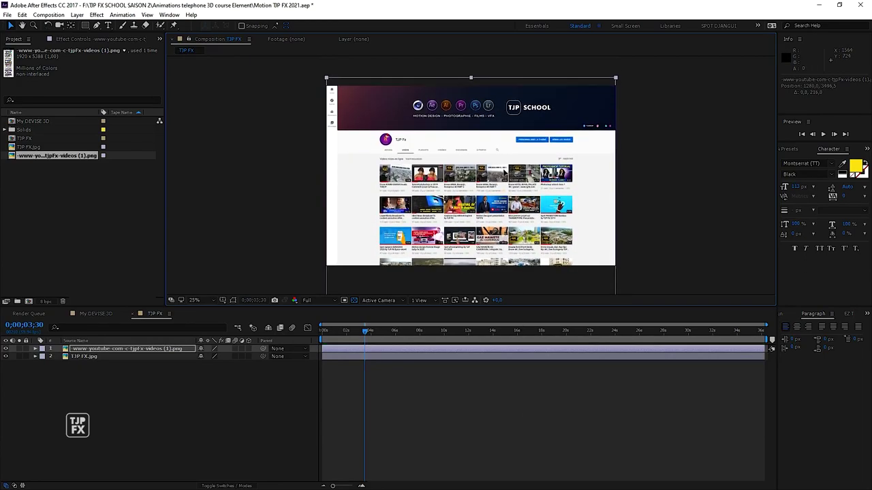
scroll(490, 139, "up", 2)
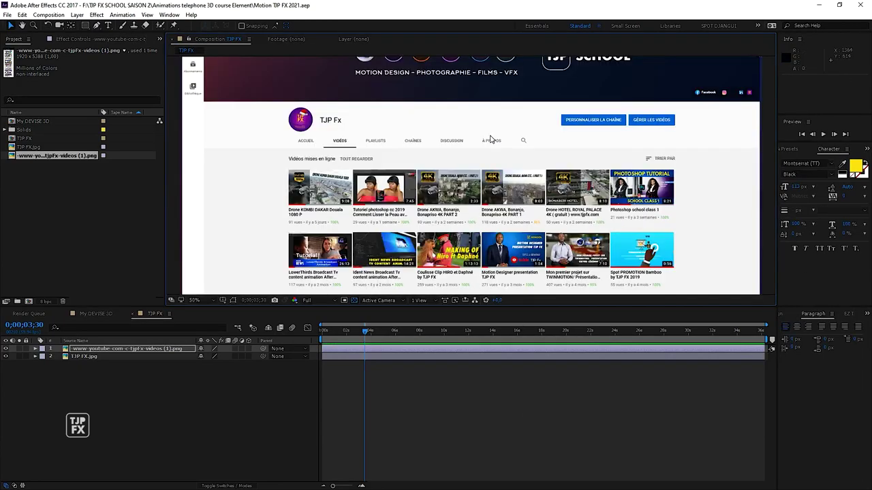
left_click_drag(490, 139, 498, 265)
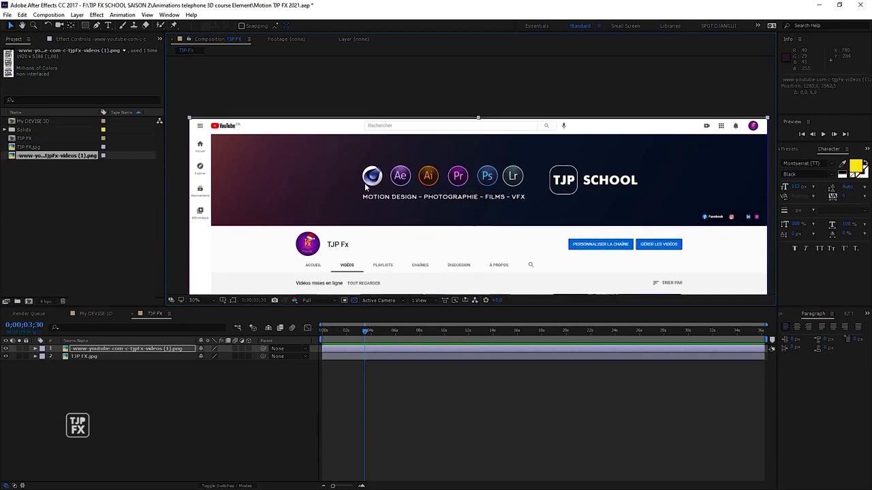
scroll(392, 174, "down", 1)
Step: Duplicate the YouTube page layer with Edit > Duplicate
left_click(124, 348)
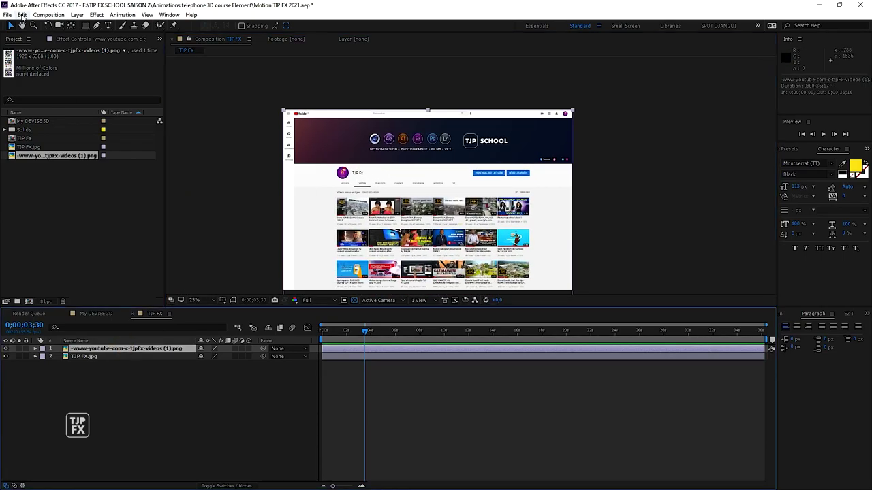
left_click(23, 15)
left_click(70, 129)
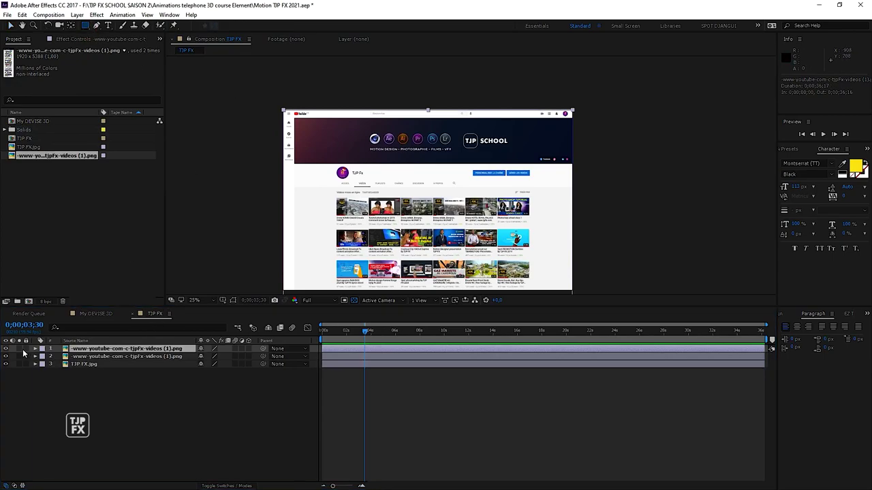
Step: Mask the top YouTube copy to the channel header and give it a Sea Foam label
left_click_drag(251, 96, 640, 189)
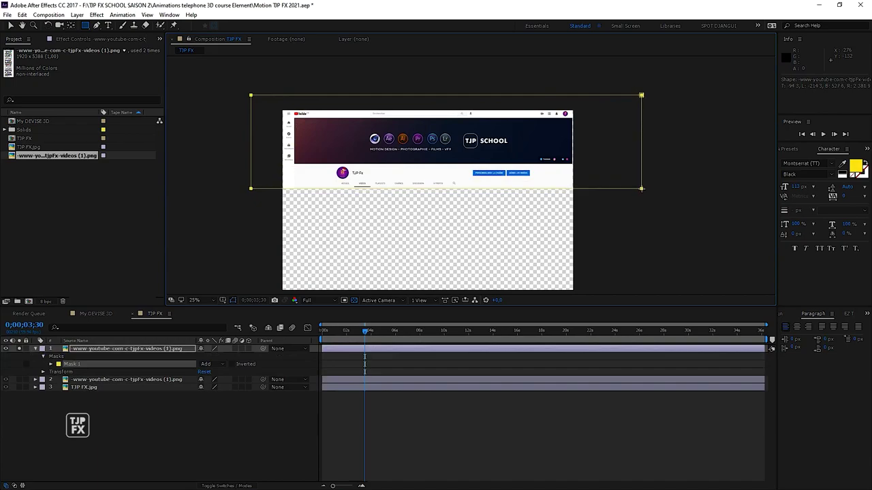
left_click(42, 349)
left_click(80, 256)
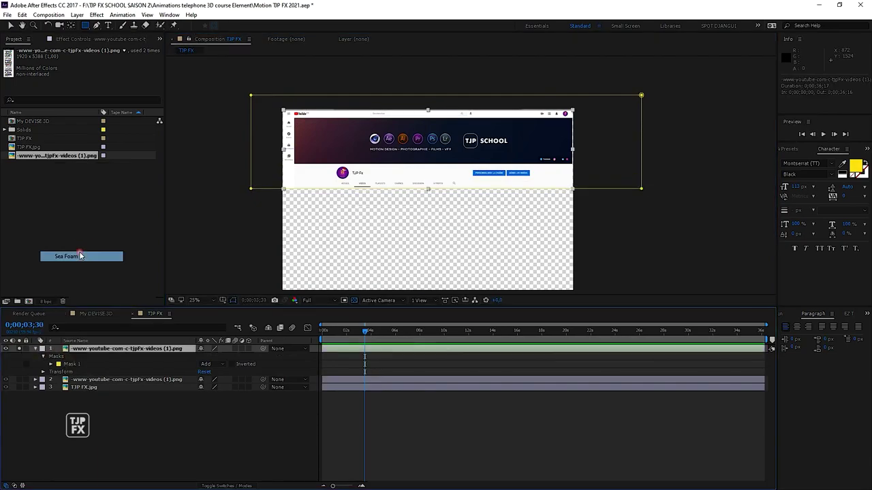
Step: Rename the masked header layer to 'up'
key("Return")
type("t")
key("Return")
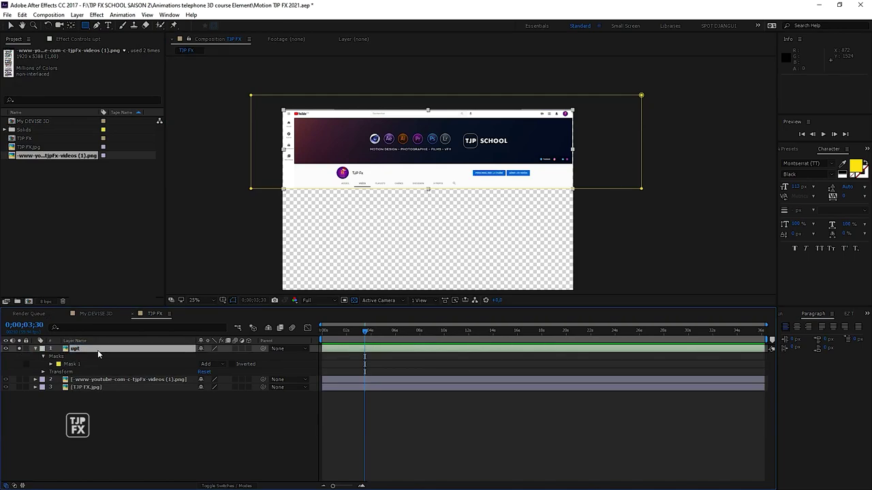
key("Return")
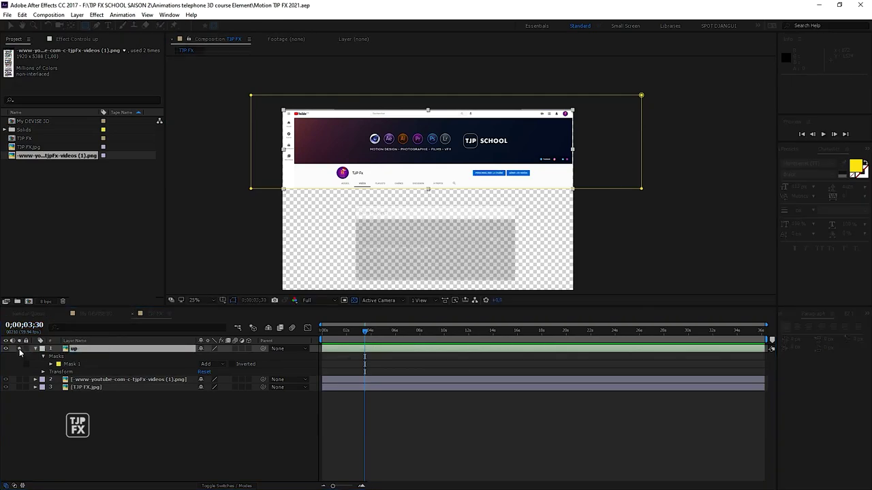
left_click(215, 450)
left_click(136, 382)
Step: Keyframe the page layer's Position and slide the page upward at about 9 seconds
key("p")
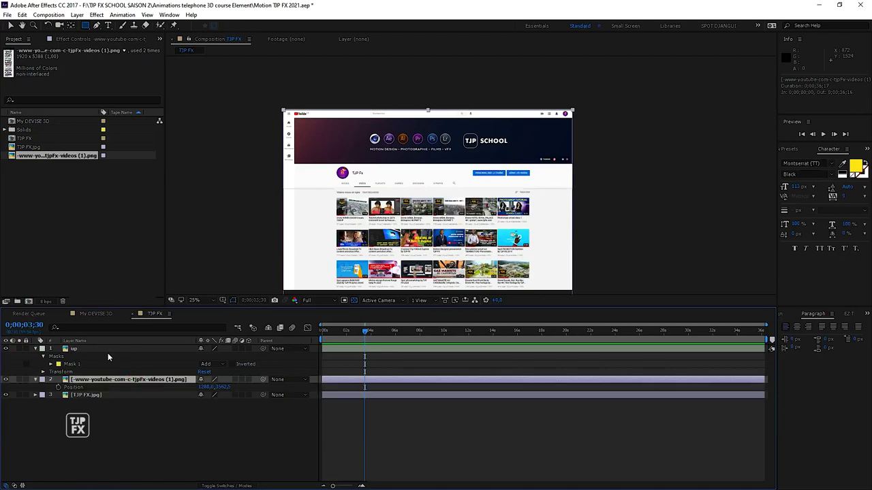
left_click(58, 387)
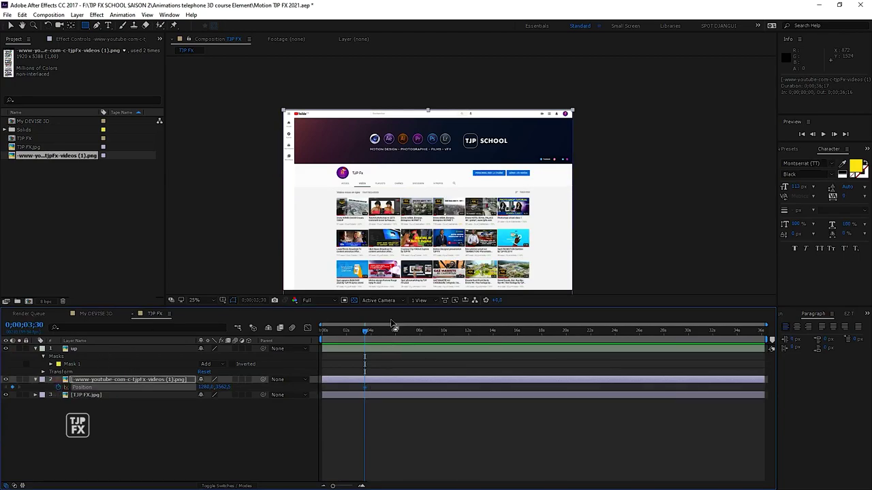
left_click(442, 342)
scroll(438, 233, "down", 1)
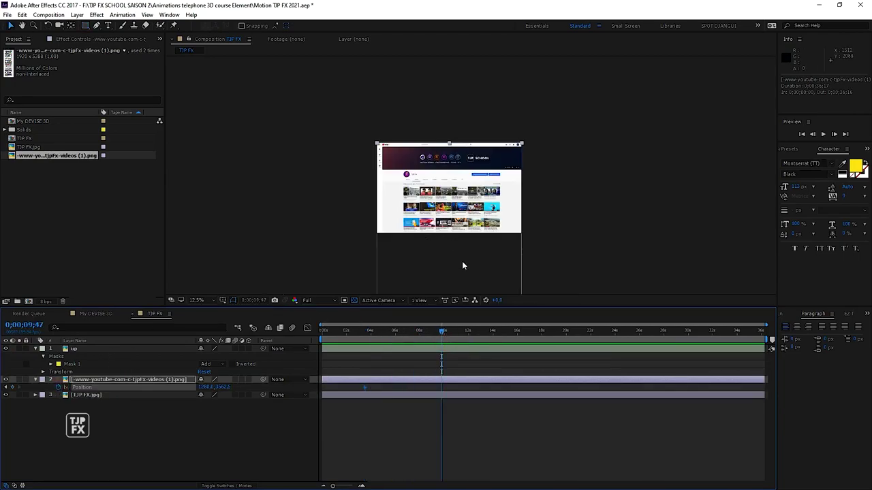
left_click_drag(462, 260, 462, 176)
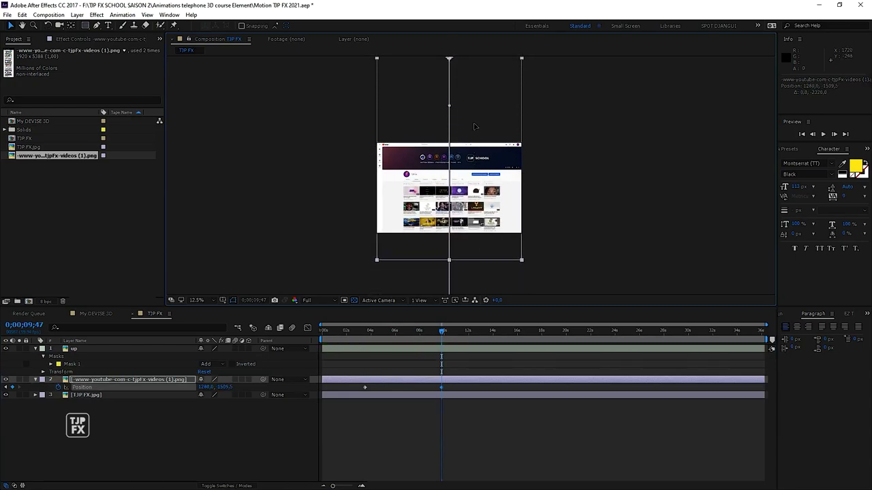
left_click_drag(475, 127, 474, 111)
Step: Move the first Position keyframe to about 1 second and preview the scroll
left_click(374, 332)
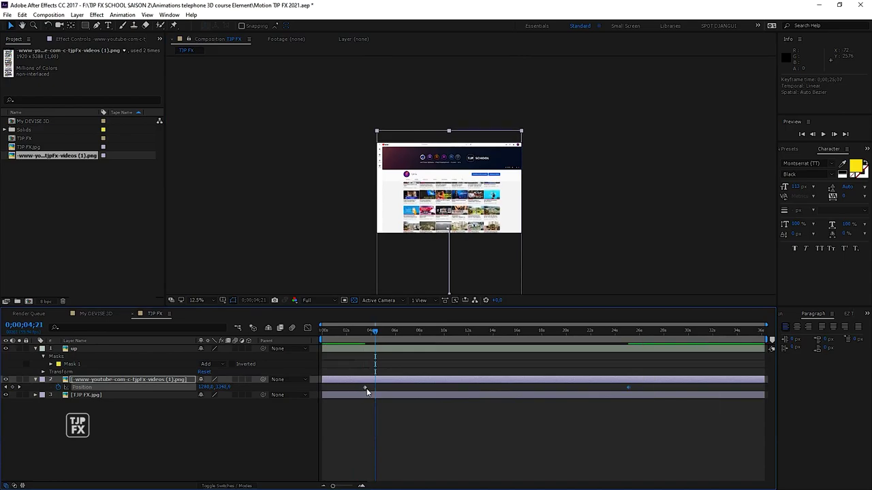
left_click_drag(365, 387, 333, 388)
key("space")
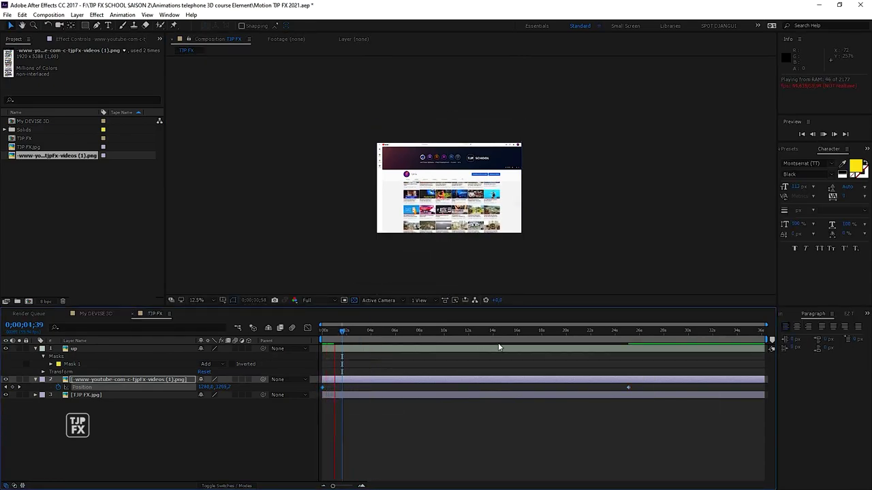
left_click(628, 387)
Step: Apply Easy Ease to the page layer's Position keyframes
right_click(324, 388)
mouse_move(381, 379)
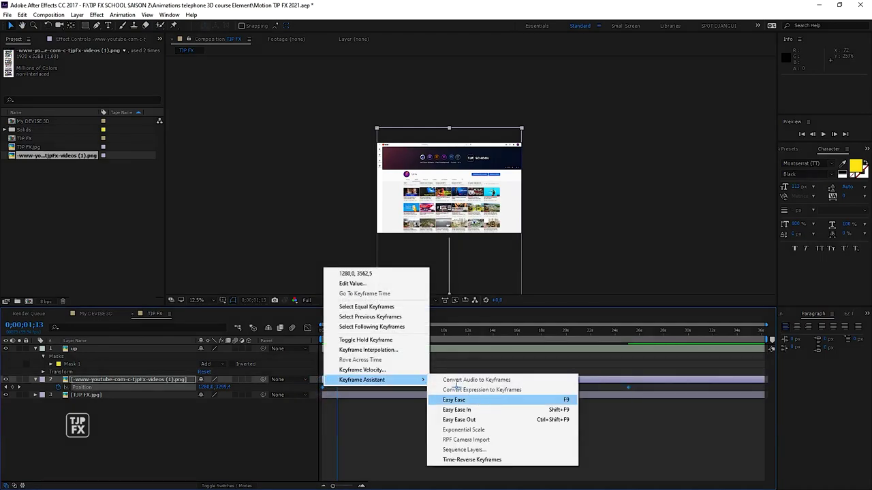
left_click(317, 372)
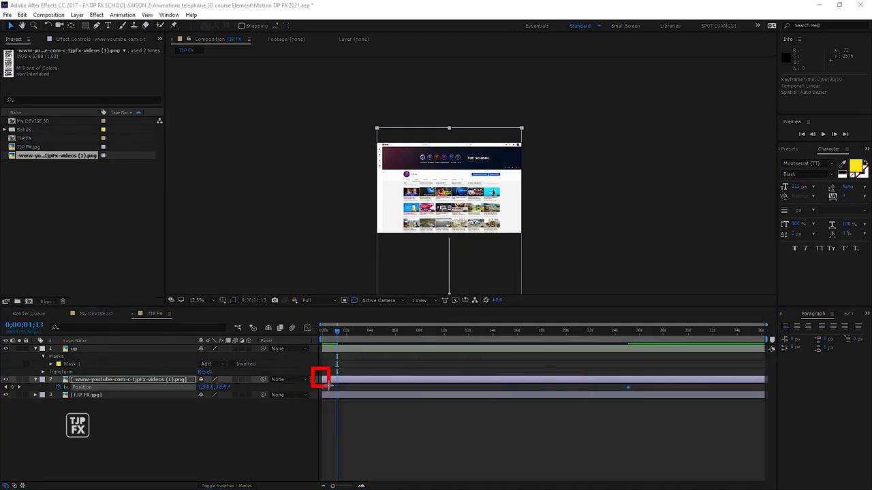
right_click(628, 387)
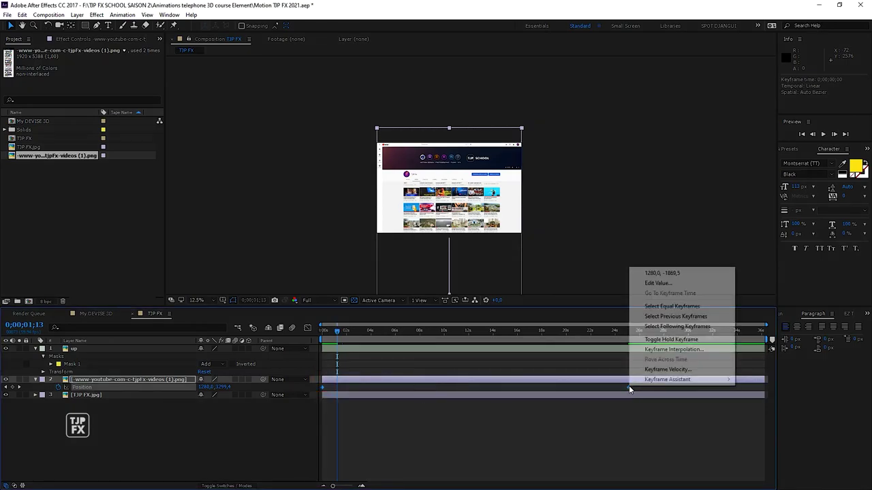
mouse_move(655, 385)
left_click(521, 399)
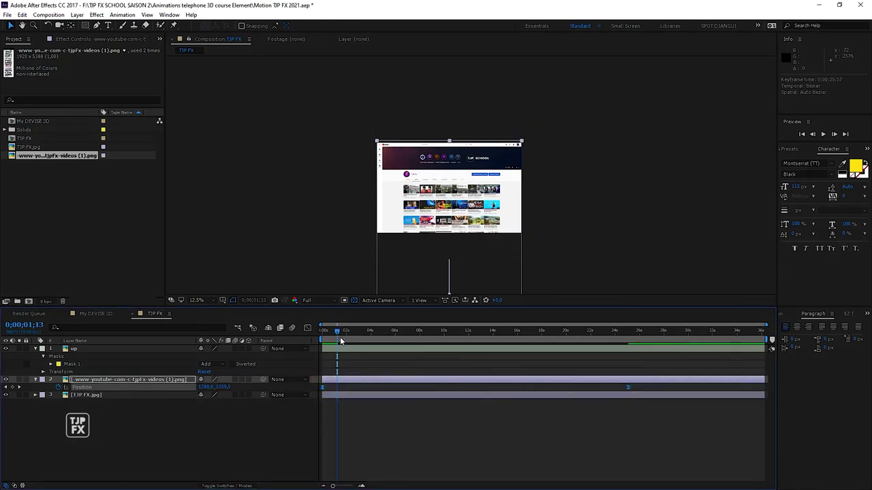
Step: Lengthen both influence handles in the Graph Editor speed curve, then preview
left_click(308, 328)
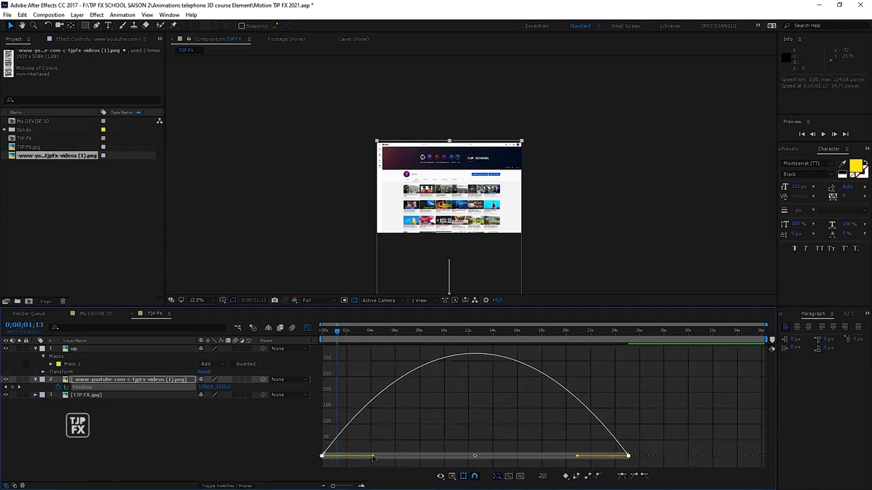
left_click_drag(372, 457, 430, 459)
left_click_drag(577, 461, 496, 459)
left_click(308, 328)
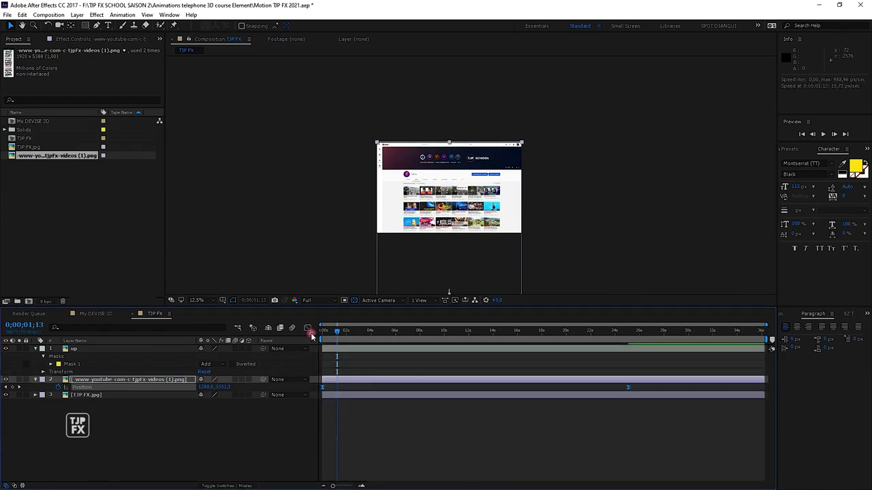
key("space")
Step: Move the last Position keyframe to about 12 s and end the work area there
left_click(404, 363)
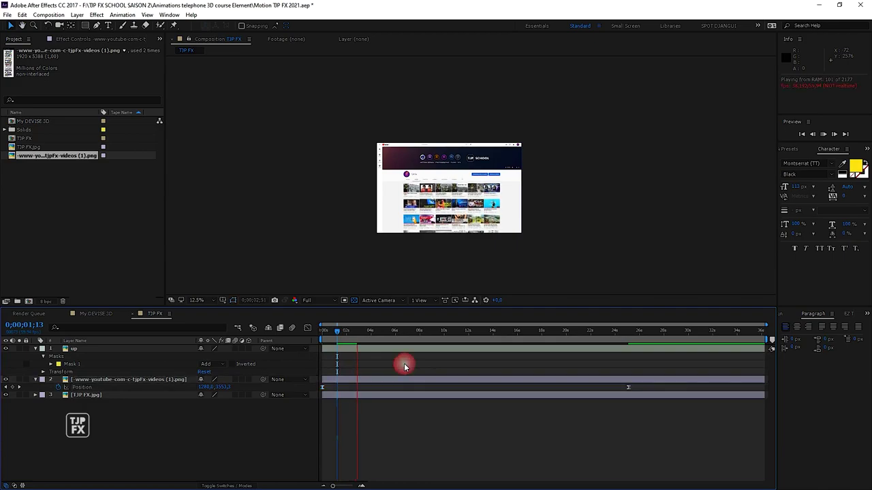
mouse_move(628, 387)
left_mouse_down()
mouse_move(439, 388)
mouse_move(498, 392)
mouse_move(474, 393)
left_mouse_up()
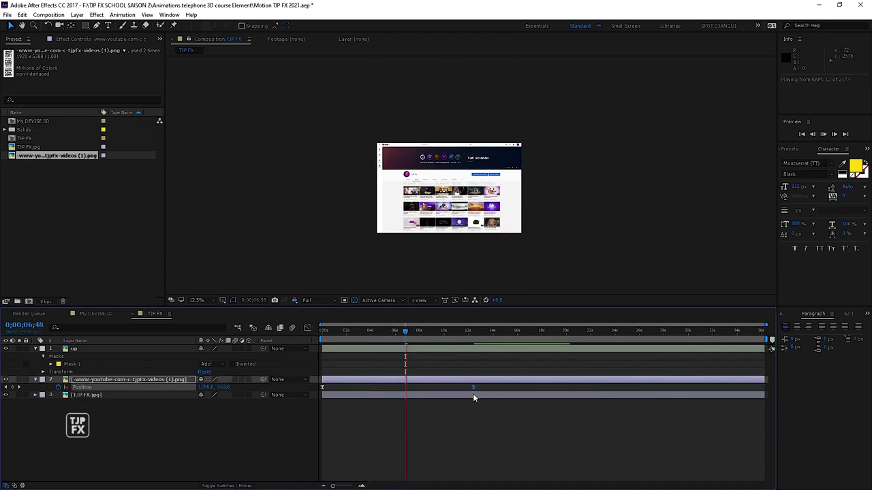
left_click(469, 333)
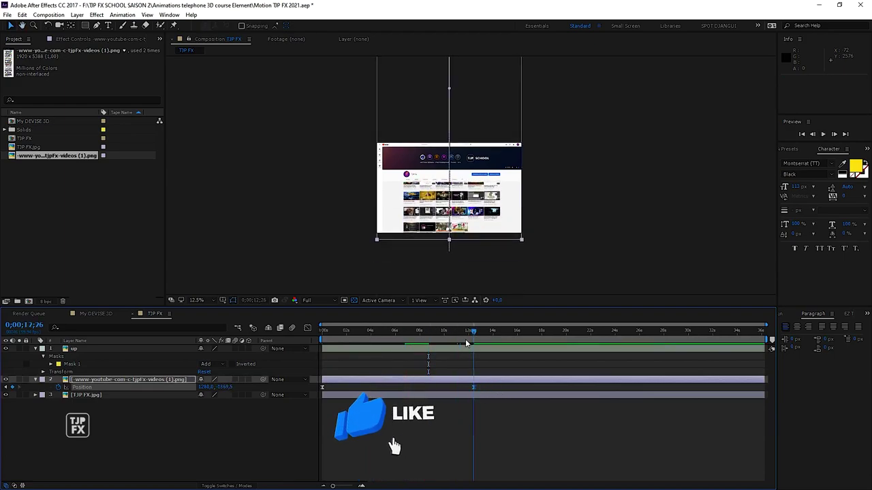
key("n")
key("space")
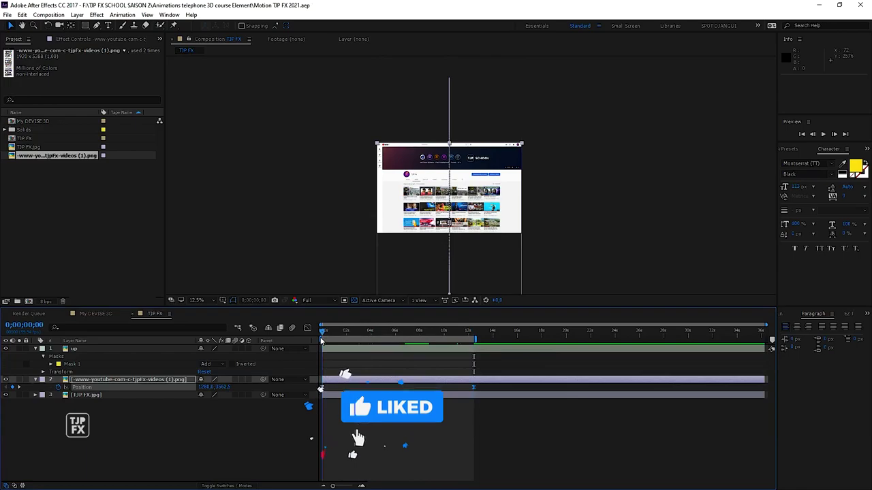
Step: Start the up and YouTube page layers about 3 seconds later, after the TJP SCHOOL intro
left_click_drag(335, 349, 370, 351)
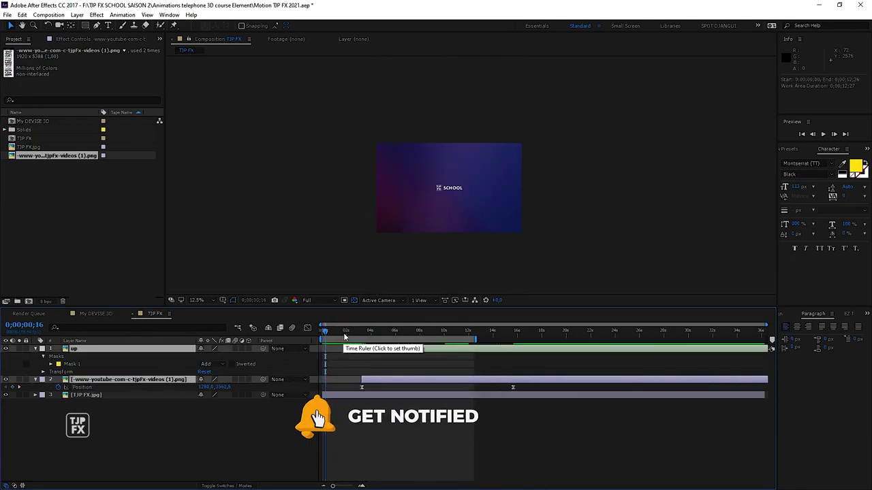
left_click(364, 338)
left_click_drag(364, 339, 331, 338)
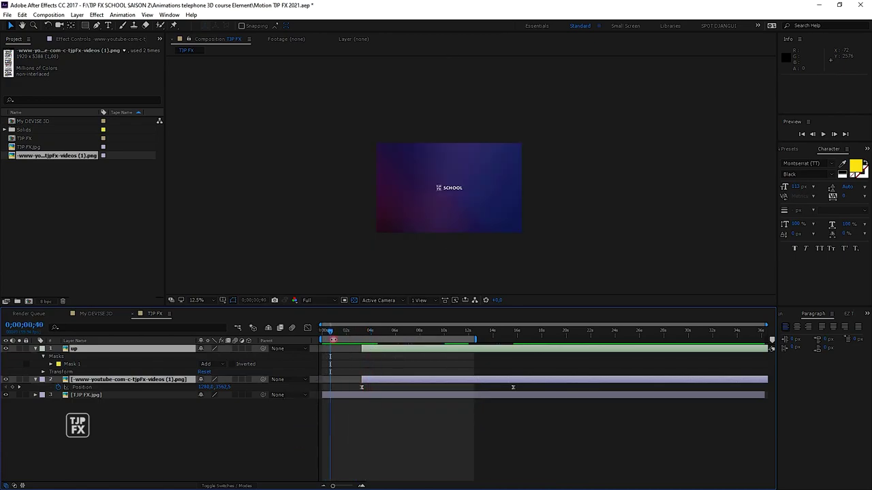
left_click(99, 314)
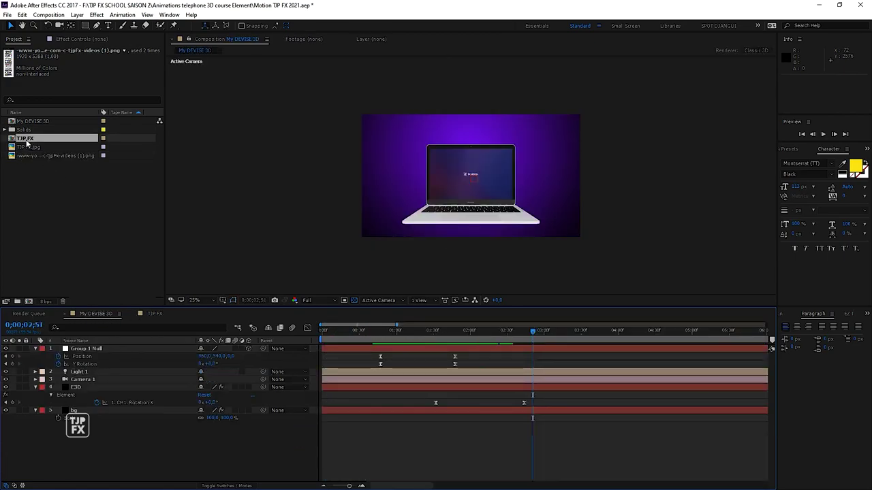
Step: Add TJP FX to My DEVISE 3D and set it as E3D's Custom Texture Map Layer 1
mouse_move(28, 139)
left_mouse_down()
mouse_move(123, 429)
mouse_move(21, 427)
left_mouse_up()
left_click(87, 387)
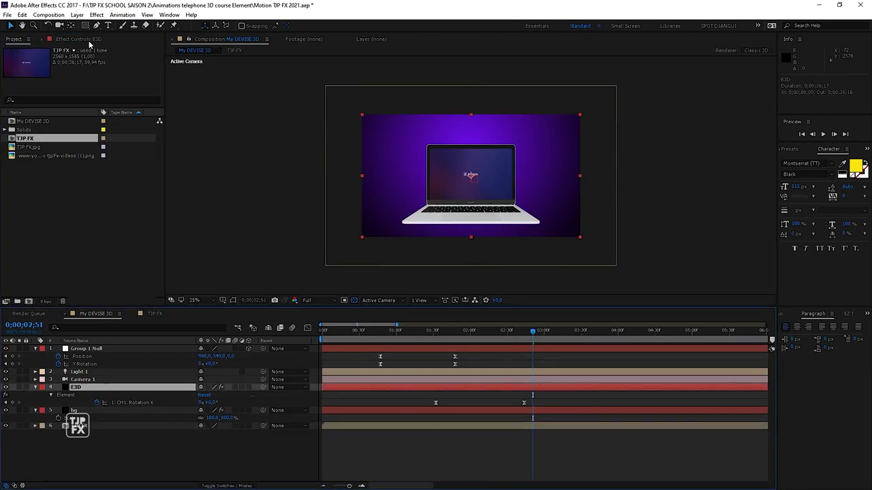
left_click(21, 227)
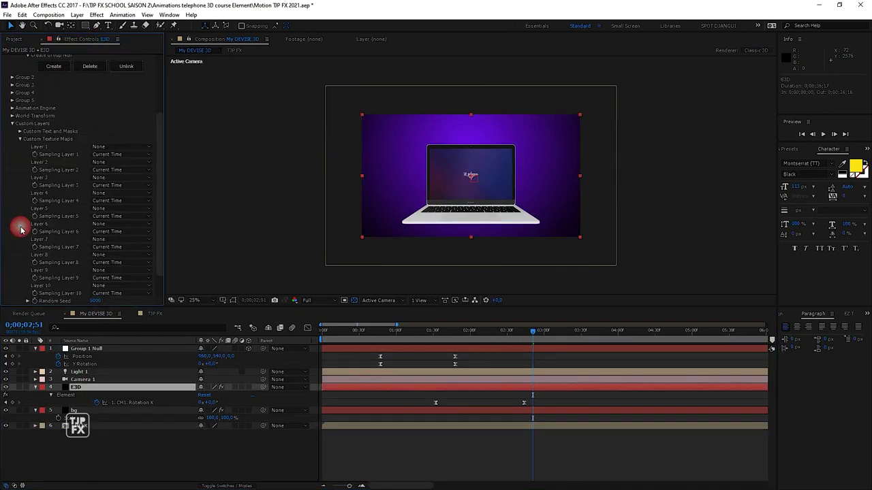
left_click(127, 147)
left_click(127, 195)
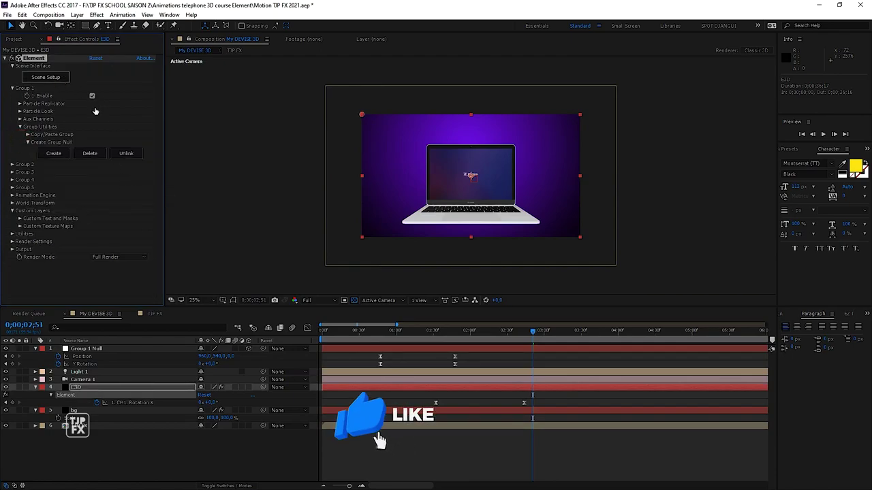
left_click(14, 39)
right_click(29, 140)
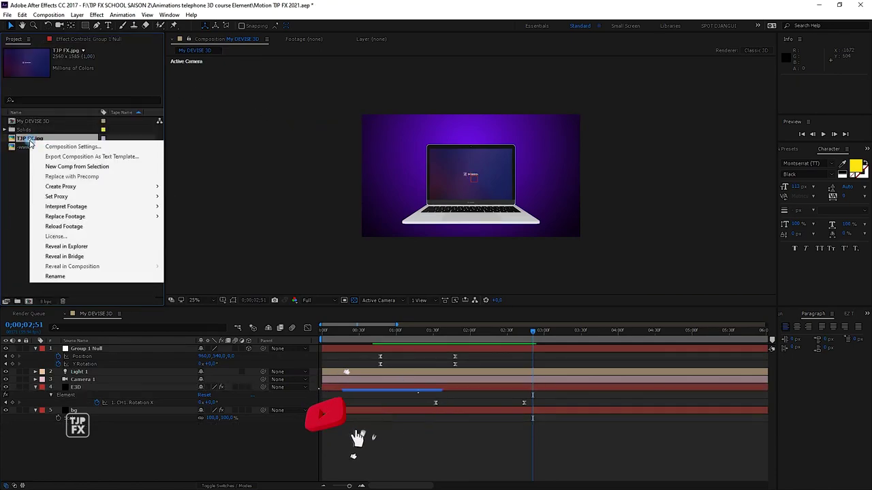
Step: Create a TJP FX comp and add the YouTube screenshot, scaled to comp width and lowered
left_click(60, 167)
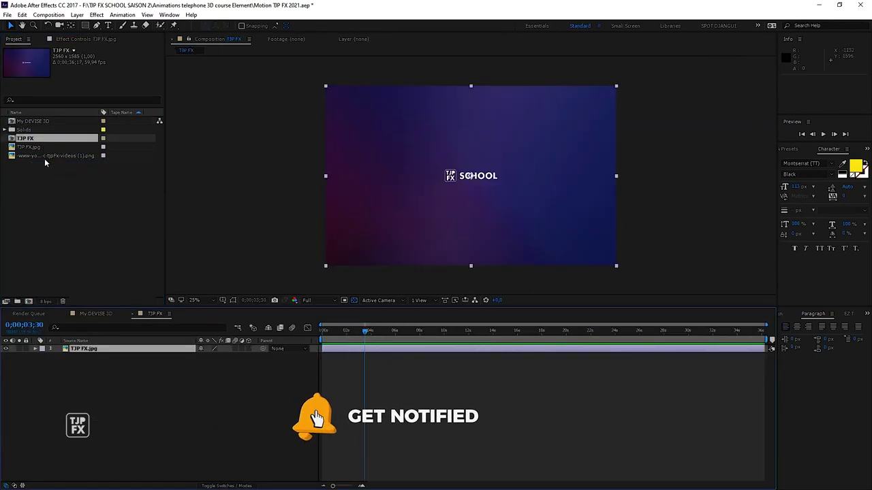
left_click_drag(45, 156, 75, 349)
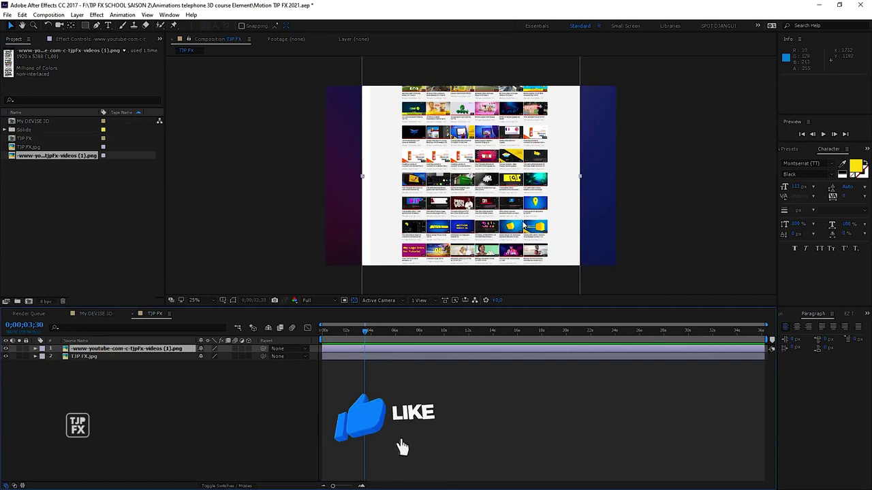
mouse_move(580, 179)
left_mouse_down()
mouse_move(616, 167)
mouse_move(617, 176)
mouse_move(504, 167)
left_mouse_up()
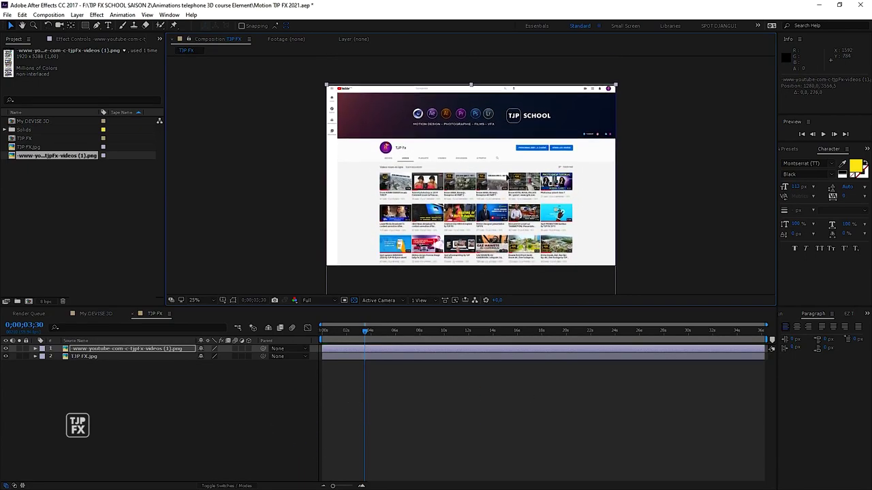
scroll(491, 139, "up", 2)
left_click_drag(490, 139, 498, 263)
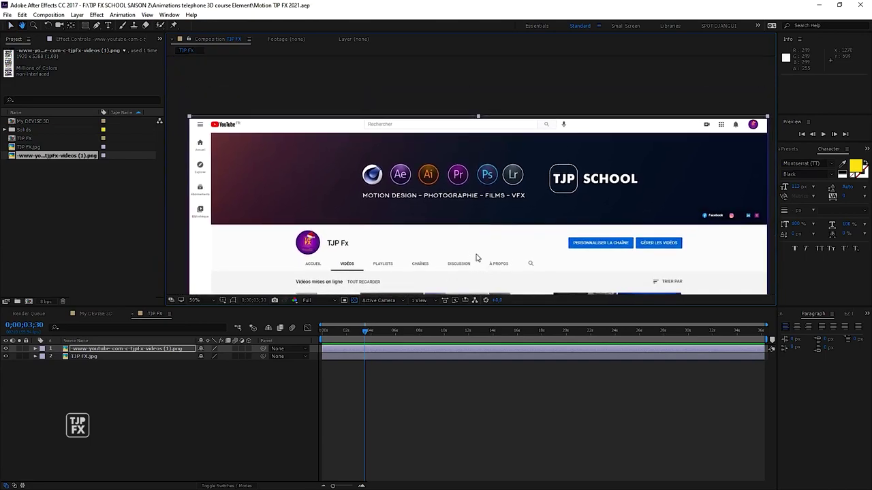
scroll(391, 169, "down", 2)
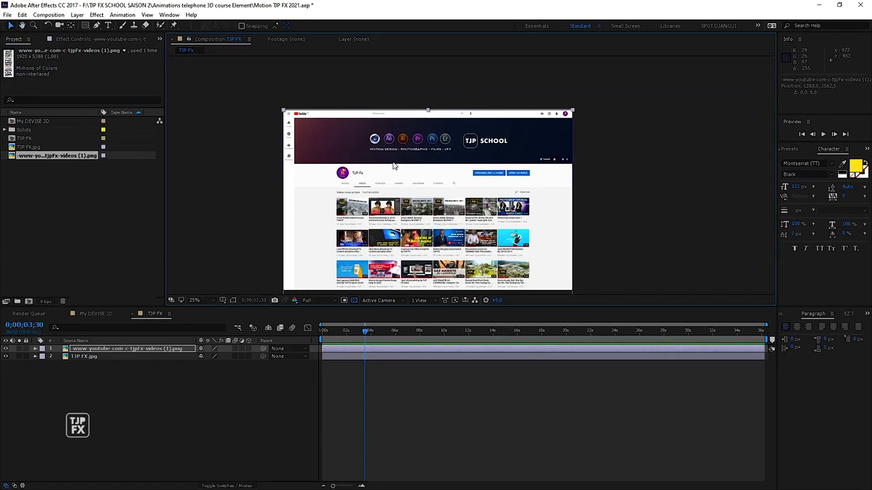
Step: Test a duplicate with a mask, delete it, and nudge the screenshot slightly lower
left_click(22, 14)
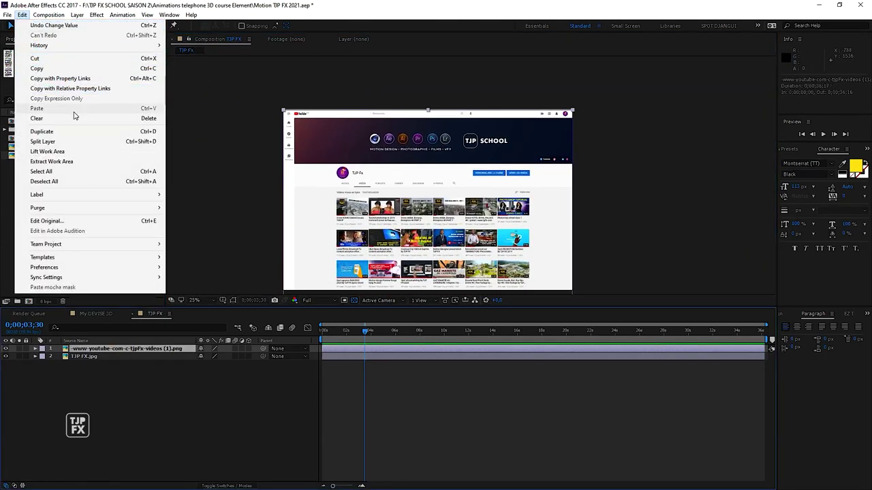
left_click(47, 132)
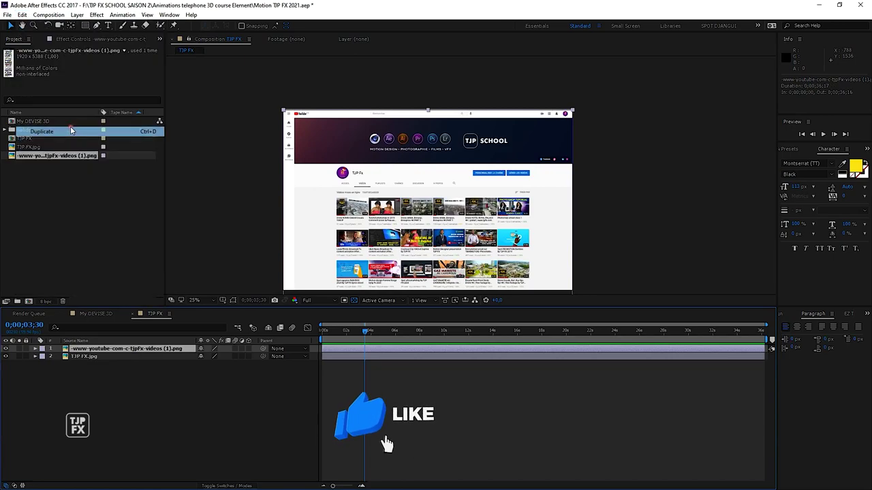
left_click(86, 26)
left_click_drag(250, 94, 257, 103)
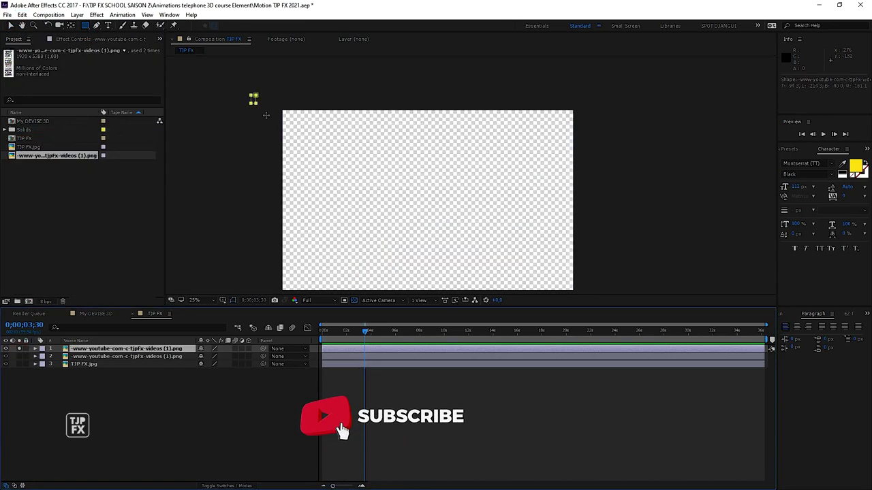
key("Delete")
key("v")
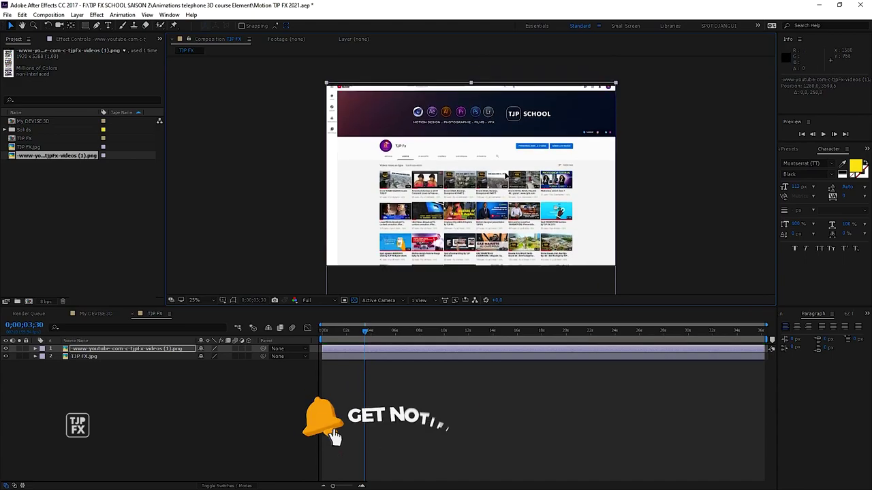
left_click_drag(505, 176, 507, 178)
scroll(507, 175, "up", 2)
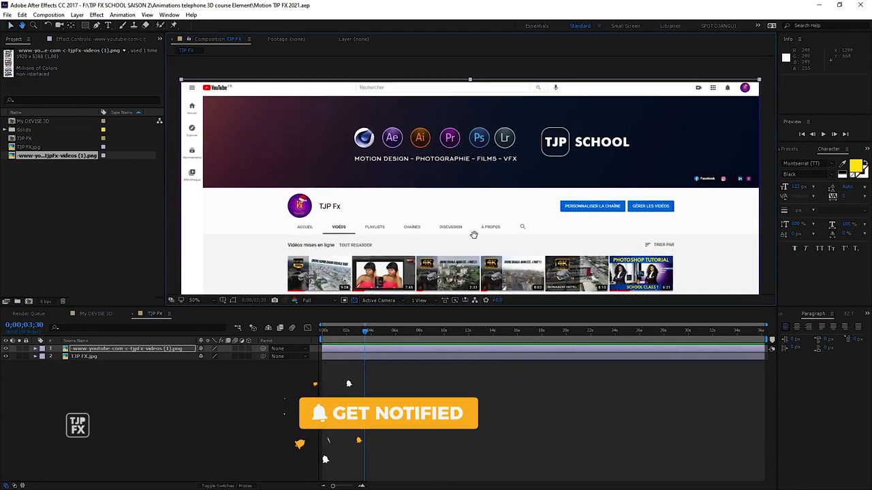
scroll(474, 184, "down", 2)
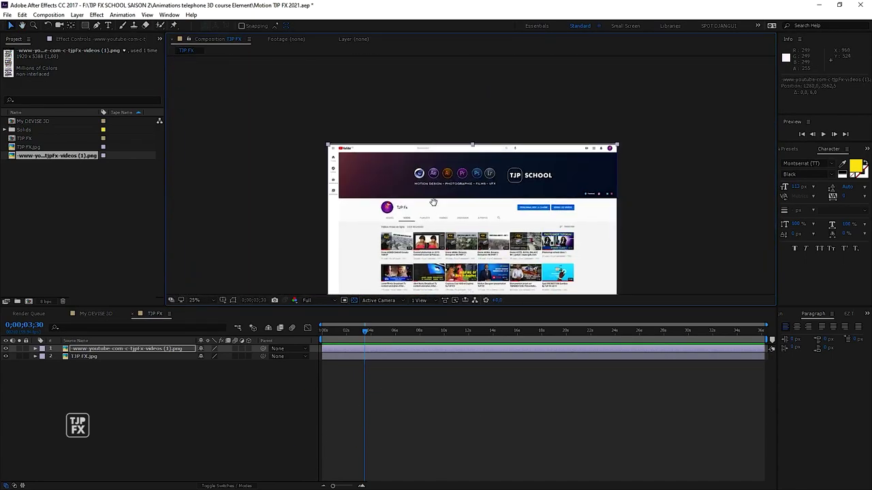
Step: Duplicate the screenshot layer and mask the soloed top copy to just the page header
left_click(22, 14)
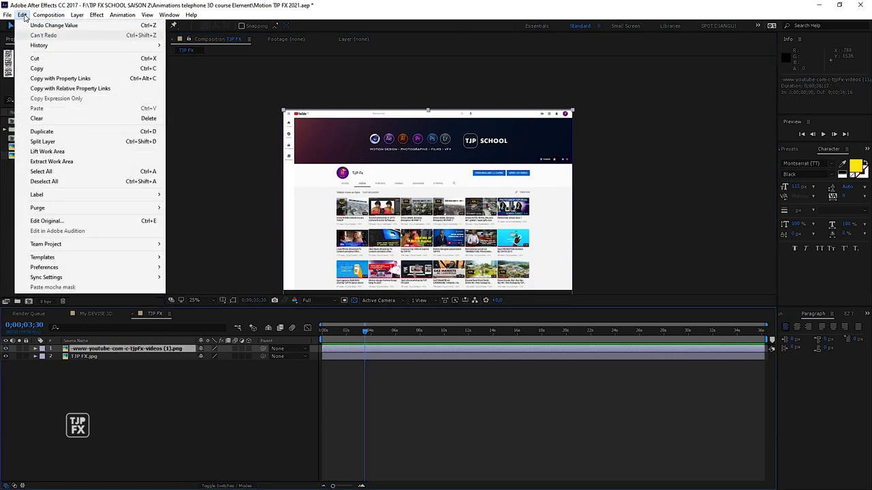
left_click(70, 132)
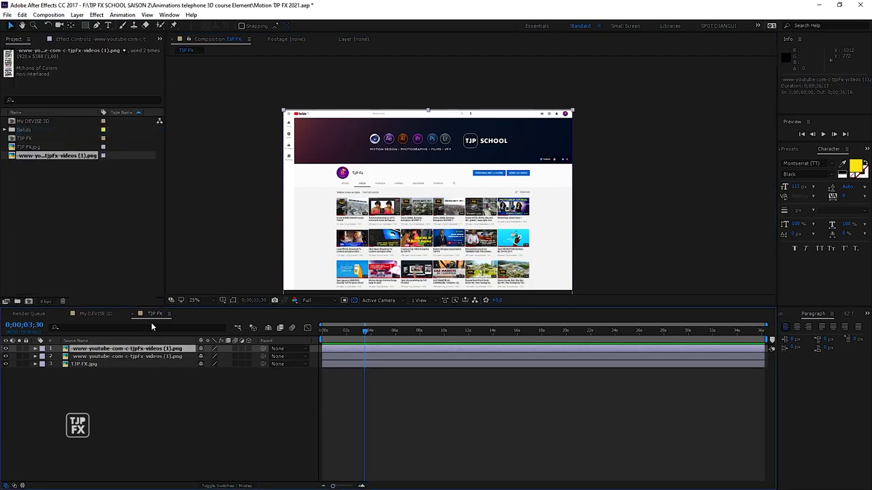
left_click(85, 26)
left_click(21, 351)
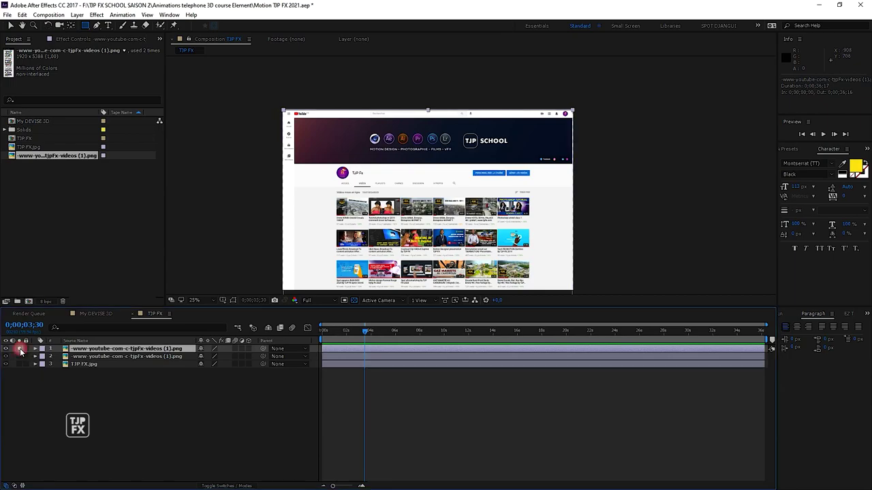
left_click_drag(250, 93, 639, 190)
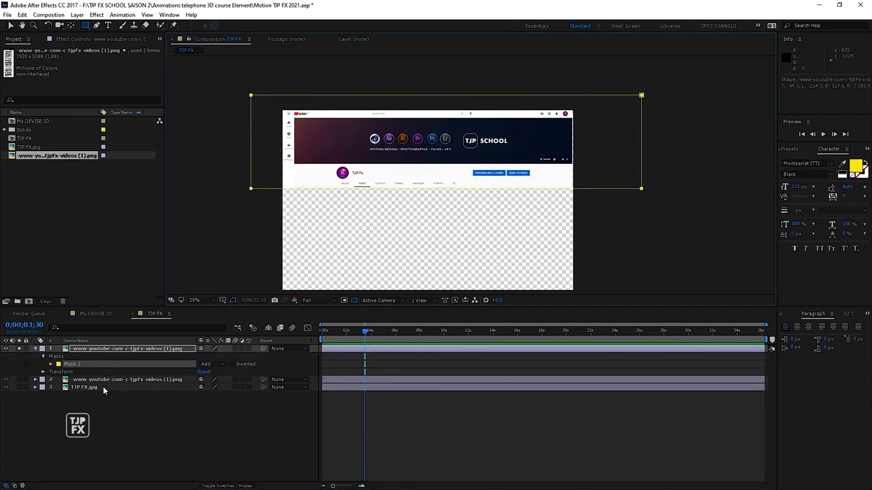
Step: Give the header copy a green label and reveal the full page layer's Position
left_click(43, 349)
left_click(61, 256)
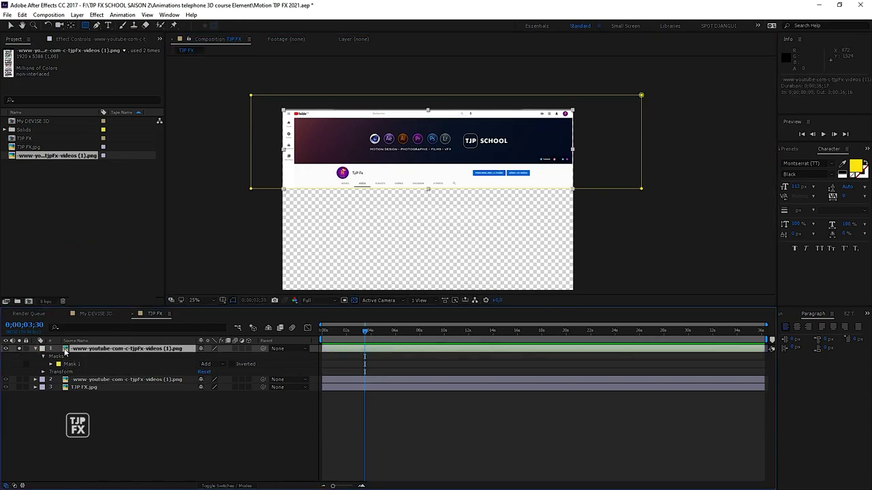
left_click(19, 348)
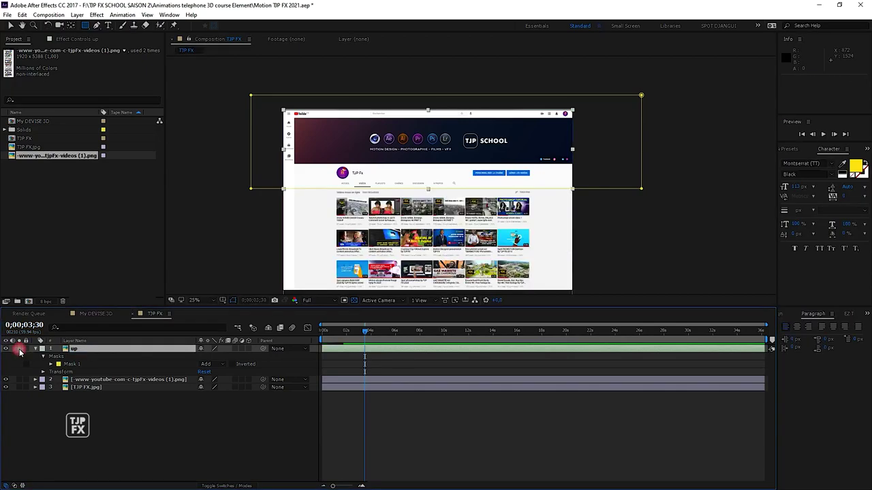
left_click(134, 380)
key("p")
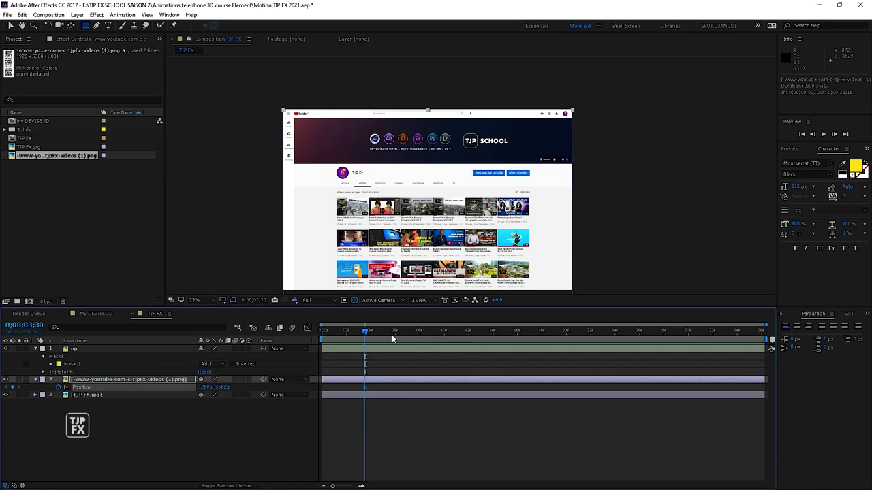
Step: Keyframe the page scrolling upward, ending near 25 s with the start keyframe earlier
left_click(441, 331)
scroll(427, 239, "down", 1)
left_click_drag(453, 225, 473, 156)
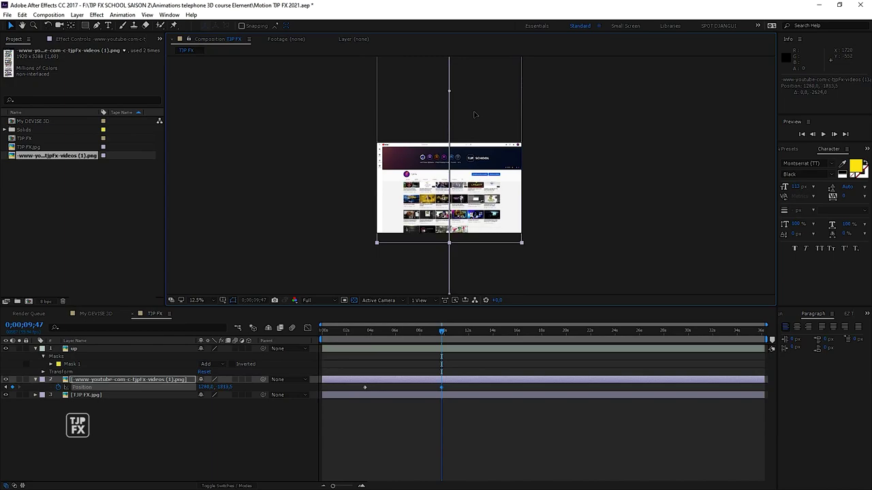
left_click(360, 331)
left_click_drag(359, 332, 375, 331)
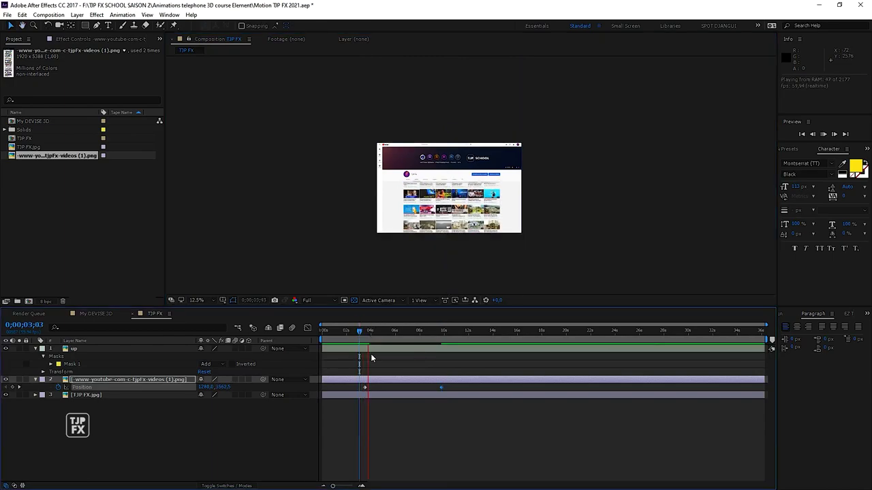
left_click_drag(442, 387, 627, 387)
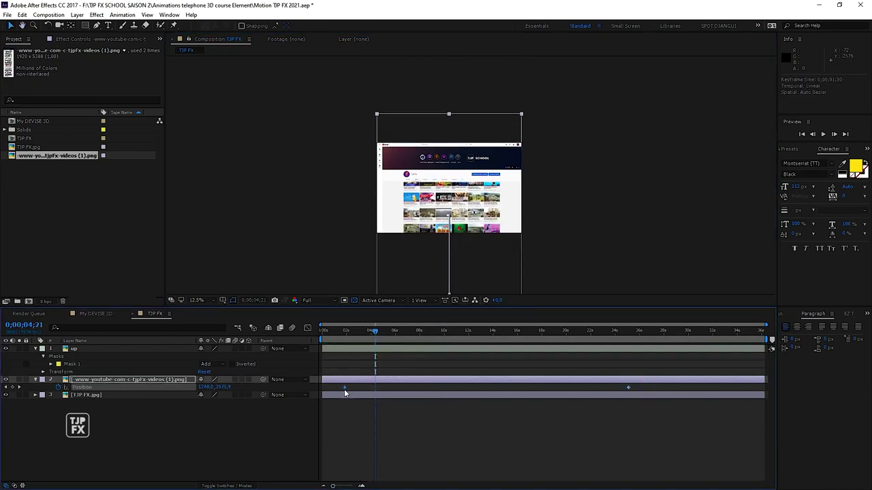
left_click_drag(363, 388, 324, 393)
key("space")
left_click(628, 387)
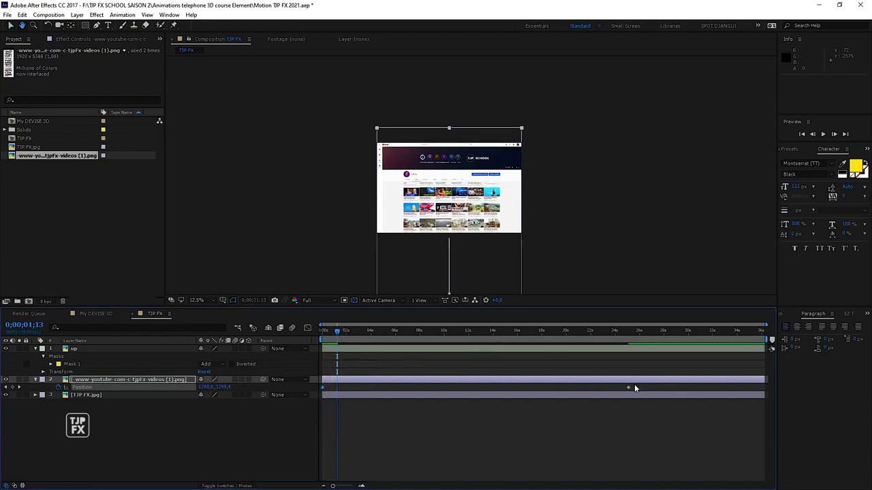
Step: Apply Easy Ease In to the ending Position keyframe
right_click(323, 387)
mouse_move(381, 380)
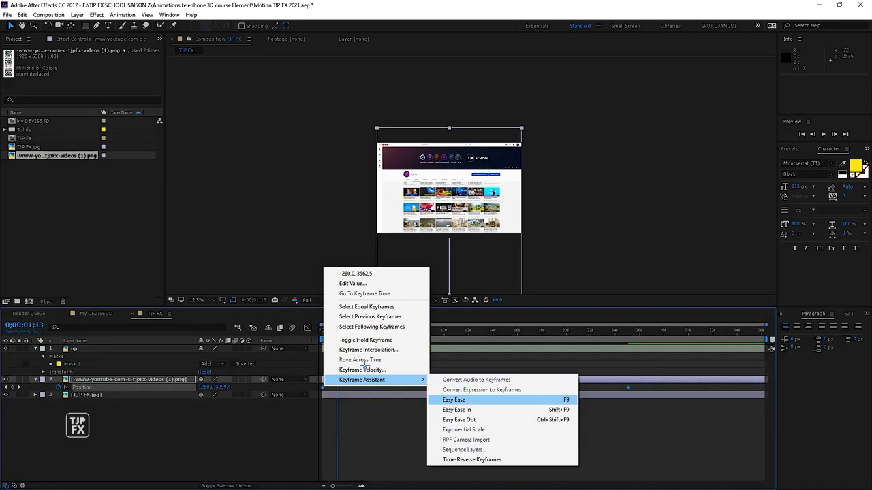
left_click_drag(312, 369, 645, 400)
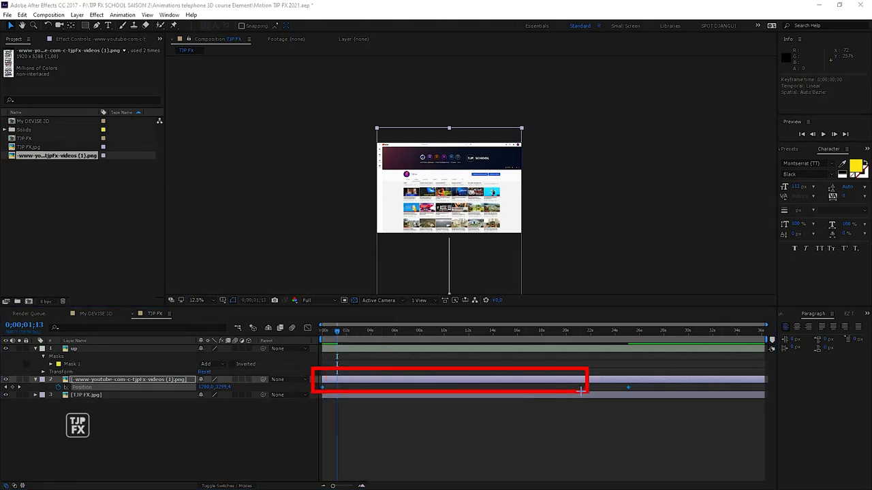
key("Escape")
right_click(629, 390)
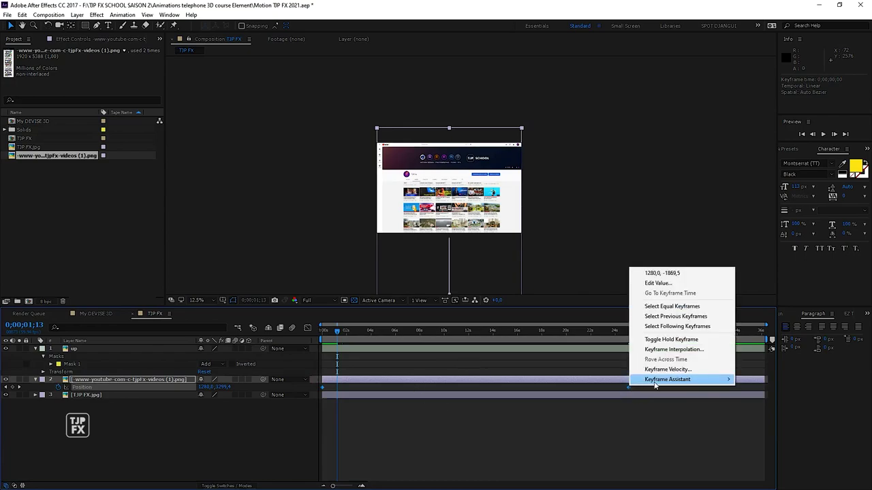
mouse_move(653, 380)
left_click(508, 409)
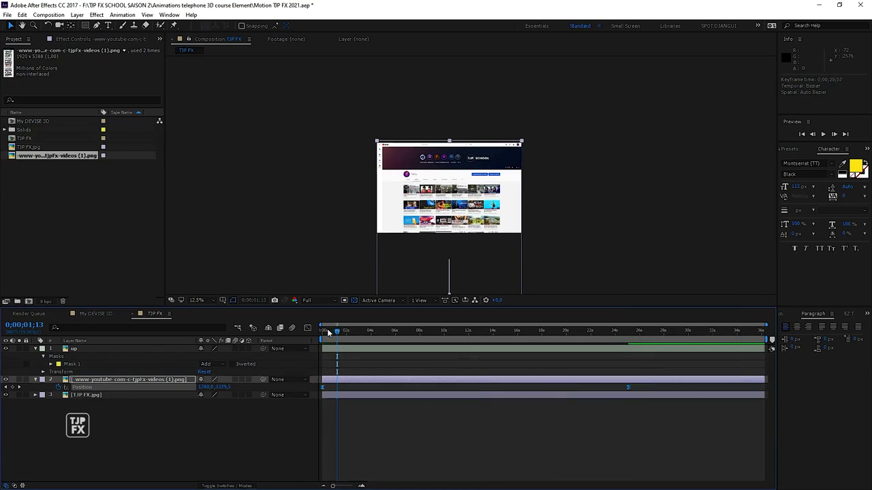
Step: Easy Ease both keyframes with F9 and stretch their influence to about 70% in the Graph Editor
left_click(307, 328)
key("F9")
left_click_drag(381, 455, 428, 456)
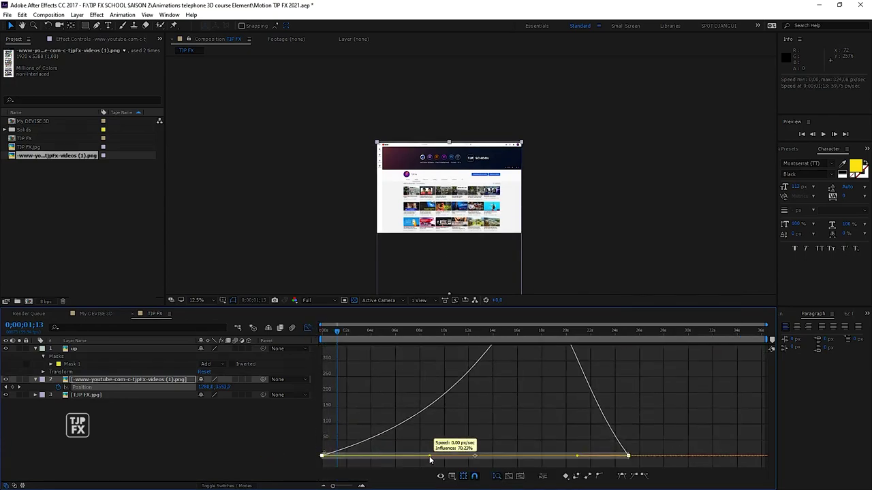
left_click_drag(585, 455, 504, 456)
key("shift+F3")
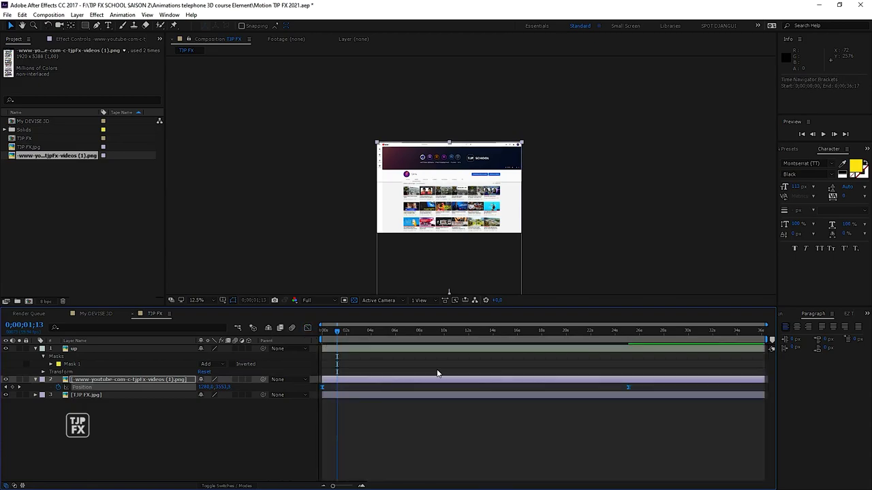
Step: Pull the ending Position keyframe earlier to about 12 s and set the work area end
left_click(632, 390)
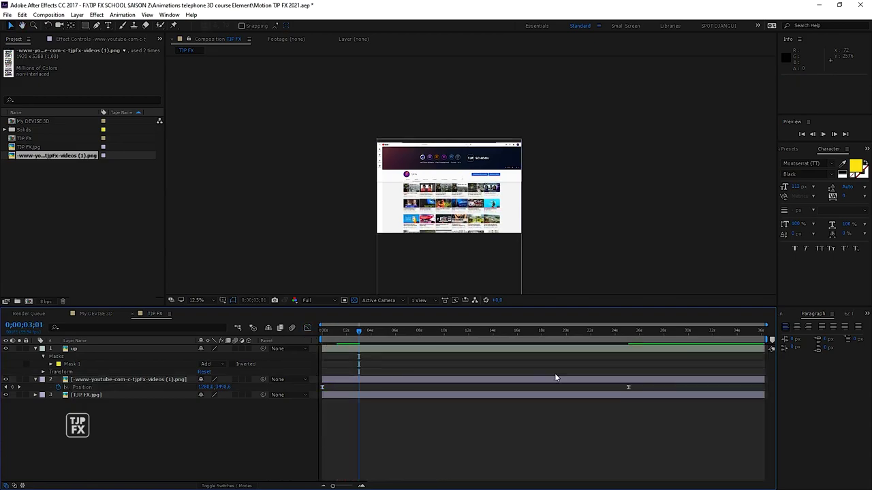
left_click_drag(627, 387, 503, 397)
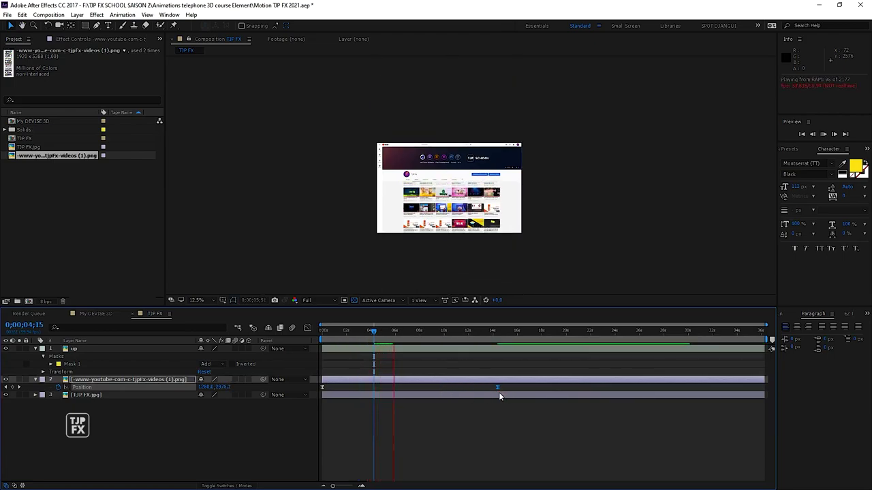
left_click_drag(499, 391, 474, 394)
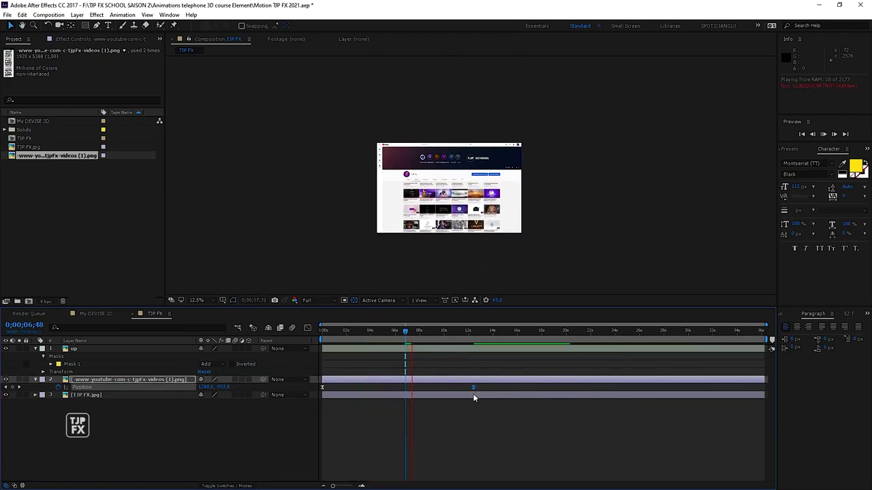
key("space")
mouse_move(457, 335)
left_mouse_down()
mouse_move(468, 343)
mouse_move(327, 340)
left_mouse_up()
key("n")
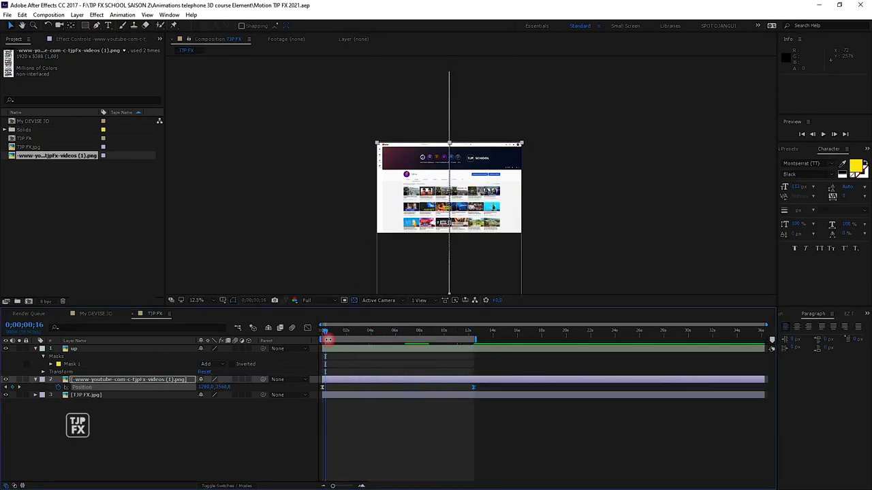
Step: Delay the up and page layers, then add the TJP FX comp into My DEVISE 3D
left_click(341, 380)
left_click(347, 350, "ctrl")
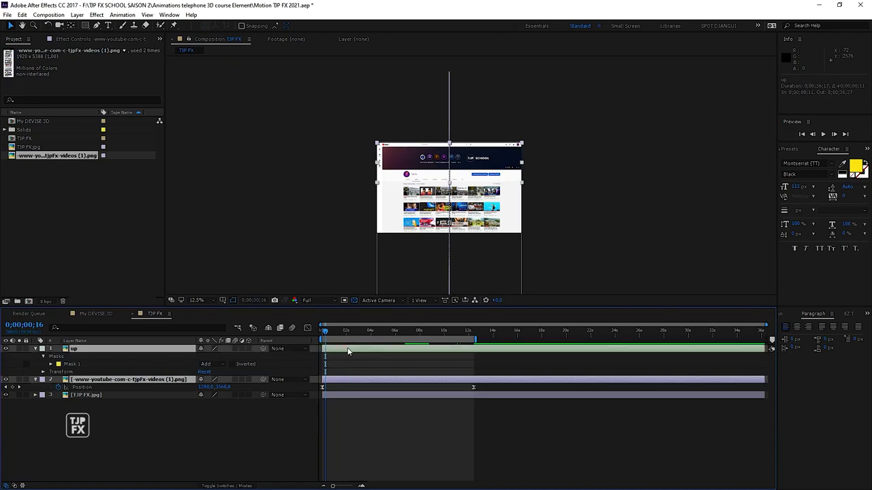
mouse_move(347, 350)
left_mouse_down()
mouse_move(384, 350)
mouse_move(353, 339)
left_mouse_up()
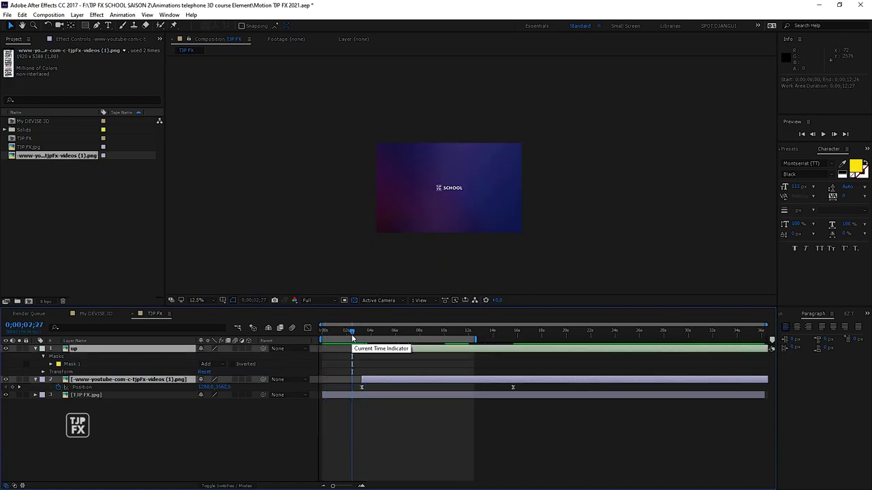
left_click_drag(362, 338, 334, 340)
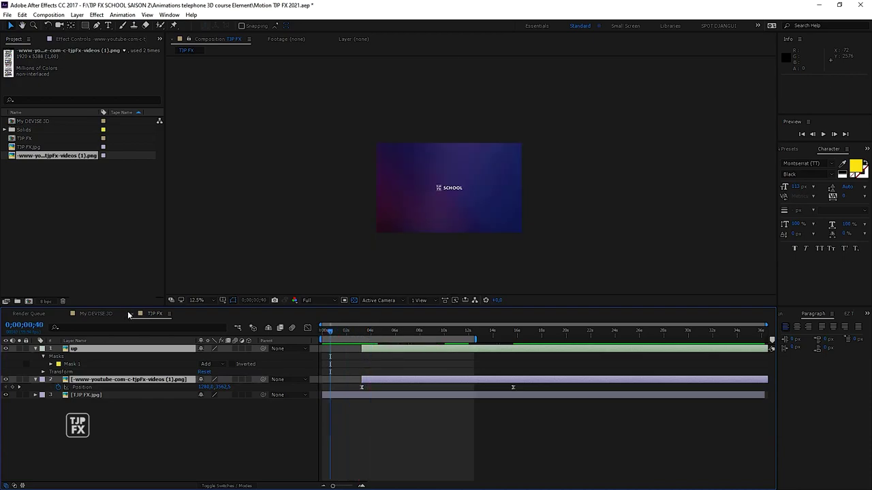
left_click(98, 314)
left_click_drag(25, 138, 126, 432)
Step: Set Custom Texture Maps Layer 1 in the E3D layer's Element effect to the TJP FX comp
left_click(86, 388)
left_click(88, 39)
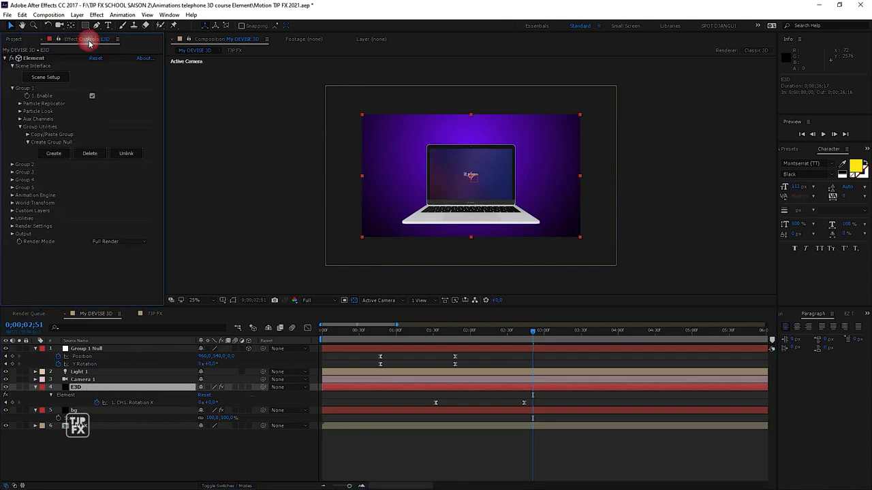
left_click(20, 226)
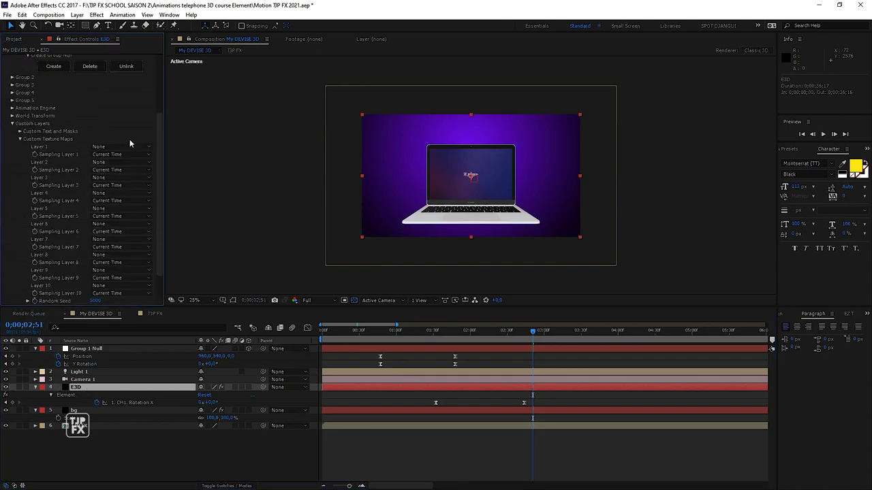
left_click(112, 154)
left_click(130, 198)
left_click(23, 141)
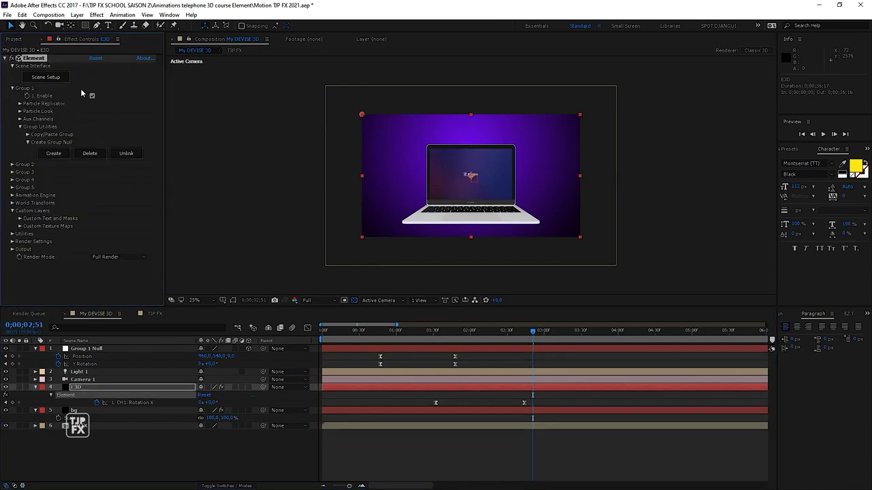
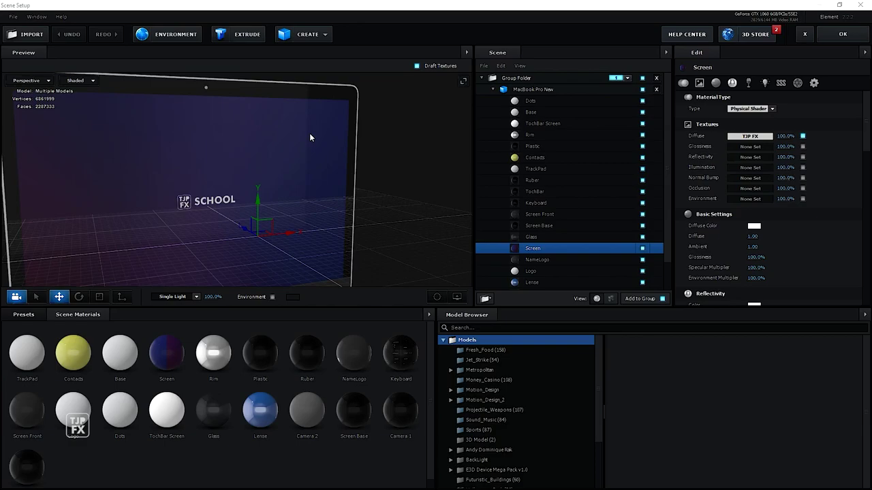
Step: Assign Custom Layer 1 [TJP FX] as the Screen material's diffuse texture and close Scene Setup
left_click(741, 139)
left_click(722, 84)
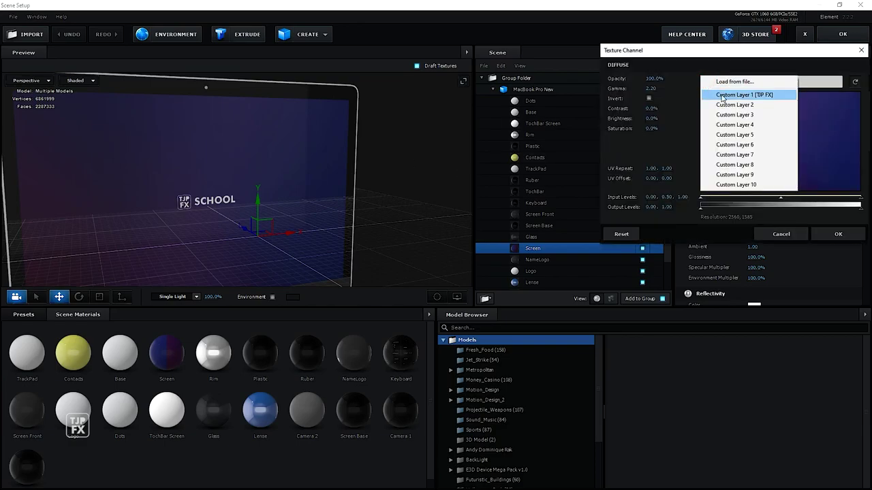
left_click(725, 92)
left_click(838, 235)
left_click(835, 39)
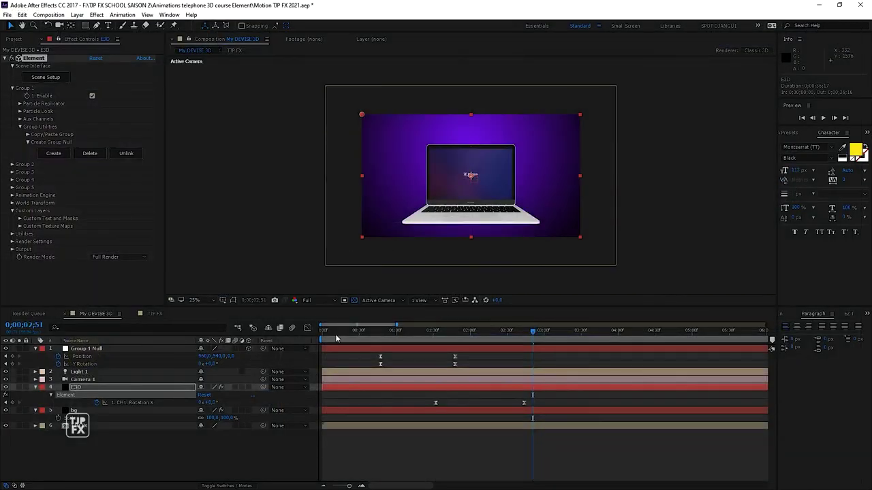
Step: Preview the animation, then set Position and Y Rotation keyframes on Group 1 Null just before 3 seconds
key("space")
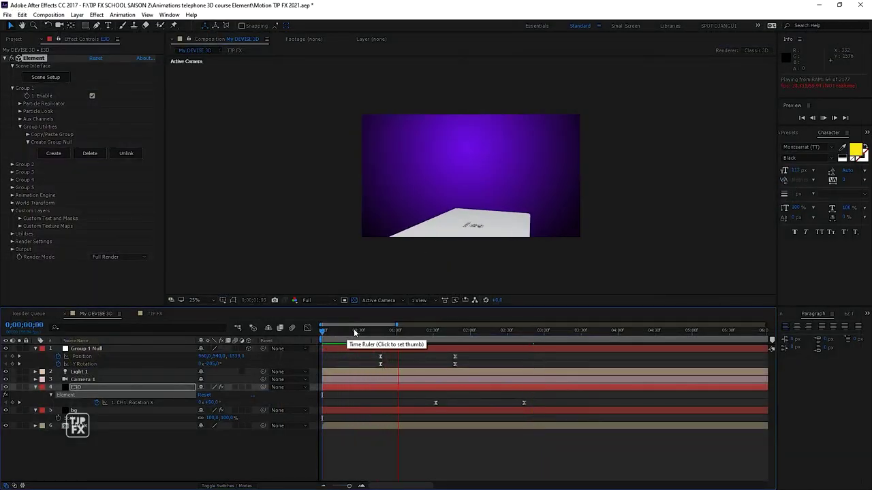
left_click(479, 333)
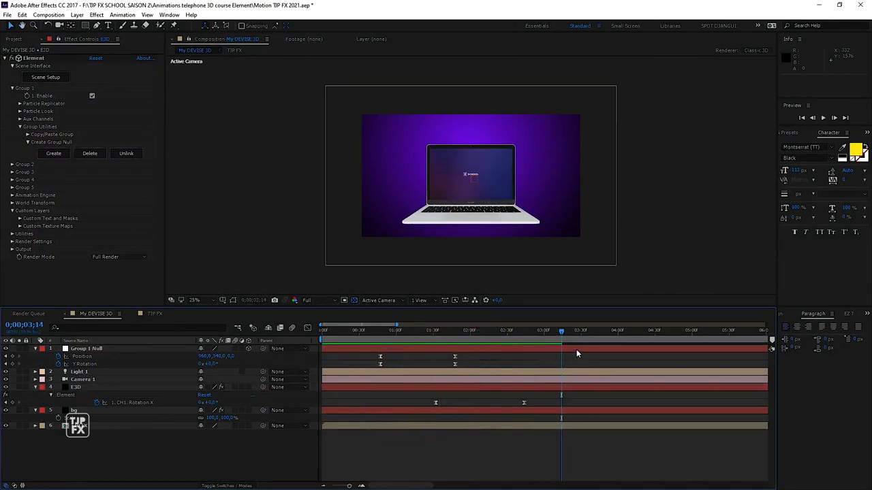
mouse_move(570, 332)
left_mouse_down()
mouse_move(546, 345)
mouse_move(554, 345)
left_mouse_up()
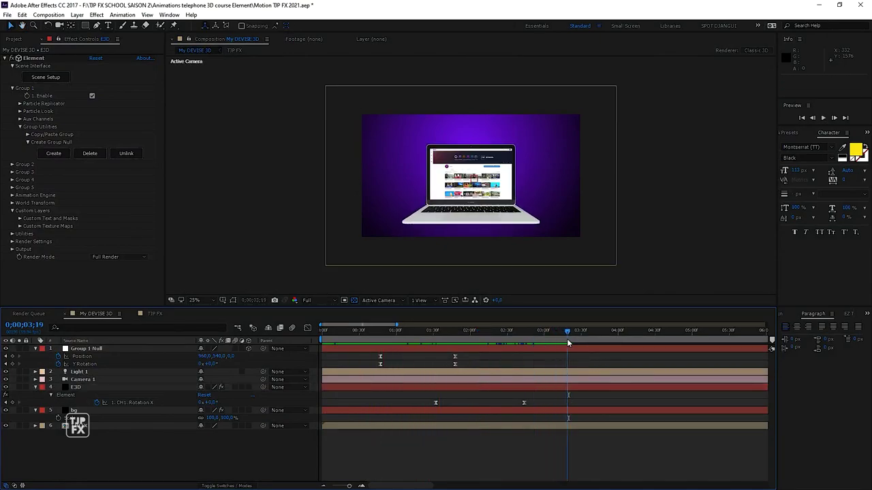
left_click(12, 356)
left_click(12, 364)
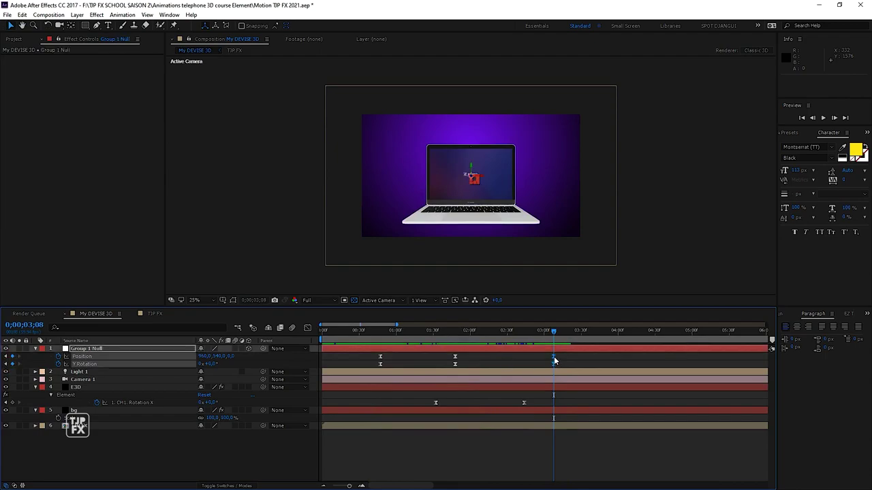
Step: Rotate the laptop and bring it toward the camera, save, and shift the new keyframes slightly later
left_click_drag(213, 364, 356, 354)
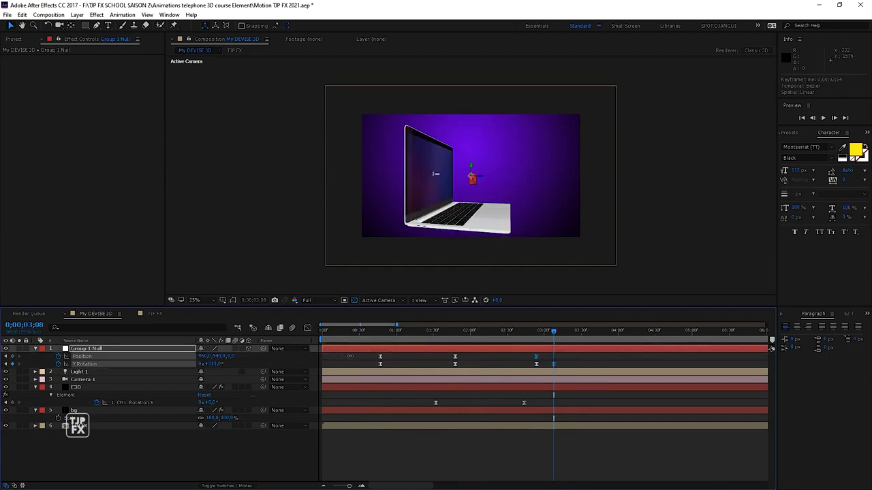
left_click_drag(231, 359, 536, 342)
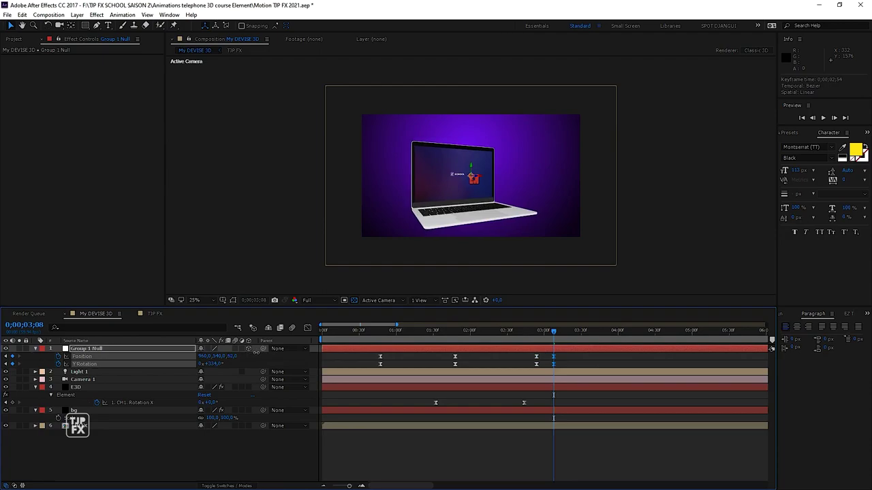
key("ctrl+s")
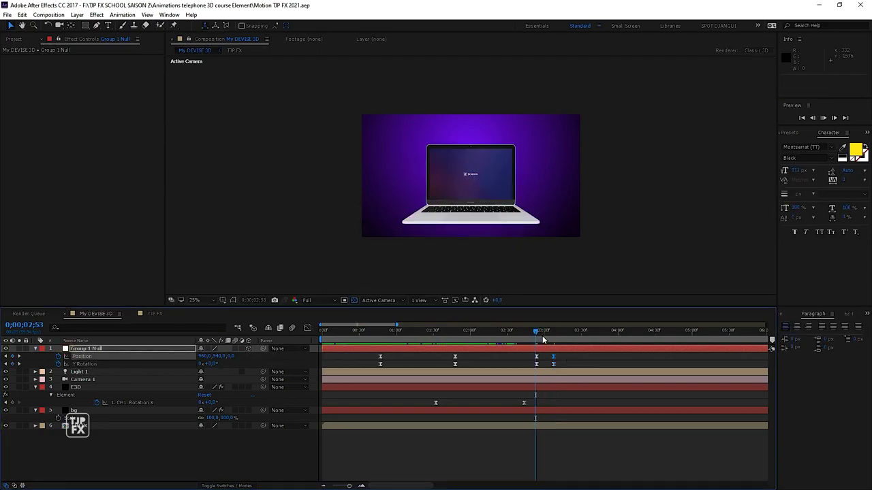
left_click(562, 344)
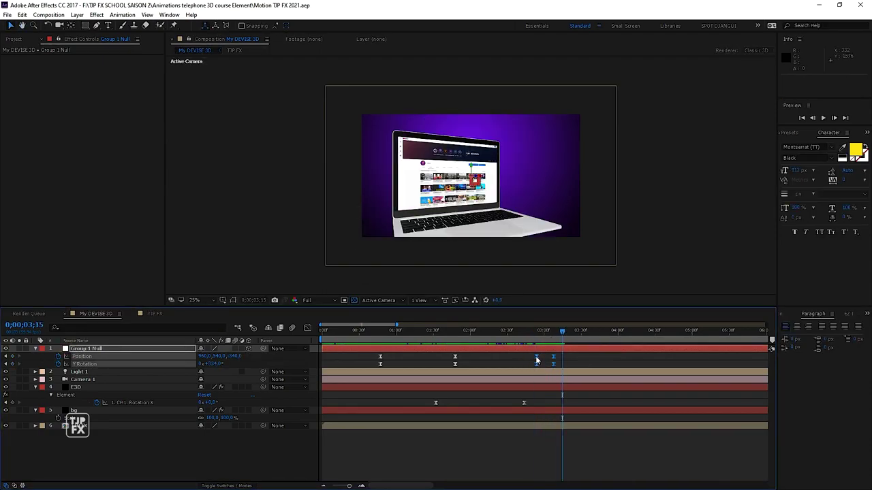
left_click_drag(537, 359, 557, 358)
Step: Push the laptop's Position depth further and preview the move from about 3;10
key("space")
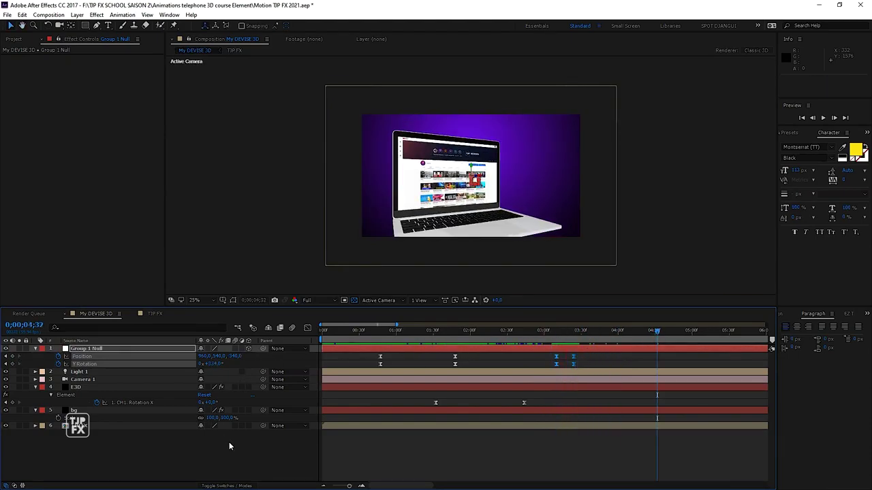
left_click_drag(233, 356, 253, 352)
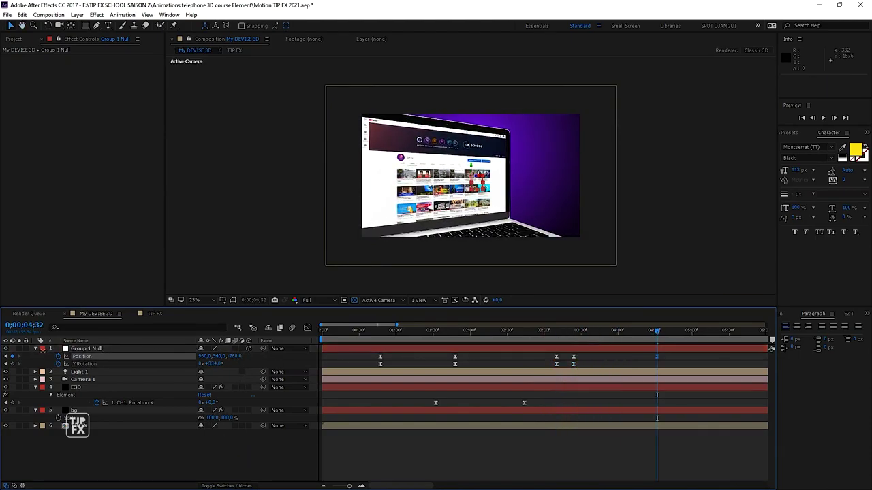
left_click(558, 333)
key("space")
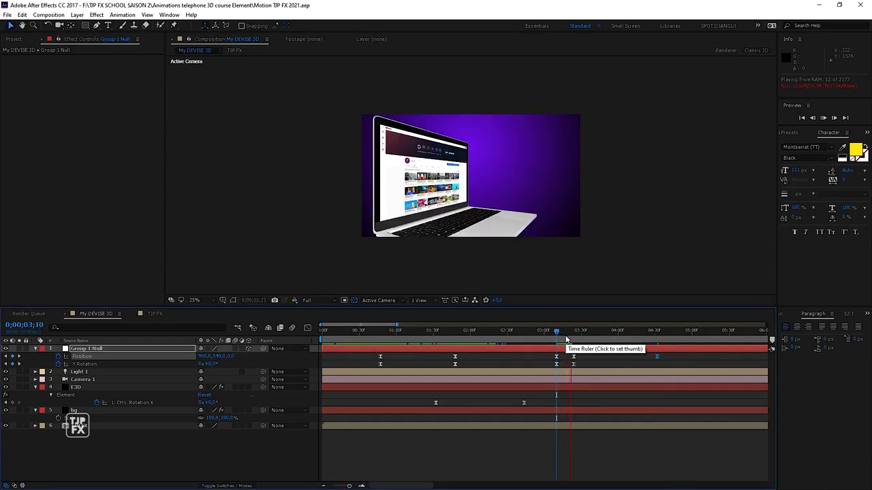
key("space")
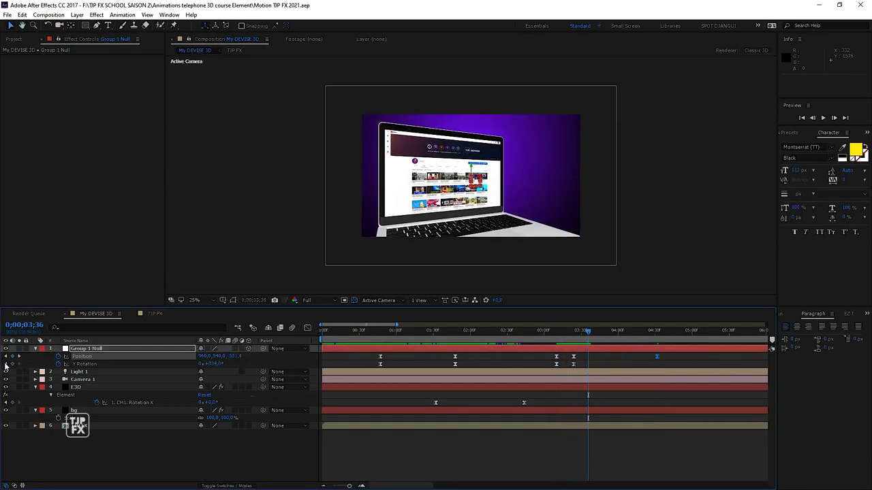
Step: At the 4;32 keyframe, spin the laptop past a full turn and preview from 3;09
left_click(19, 356)
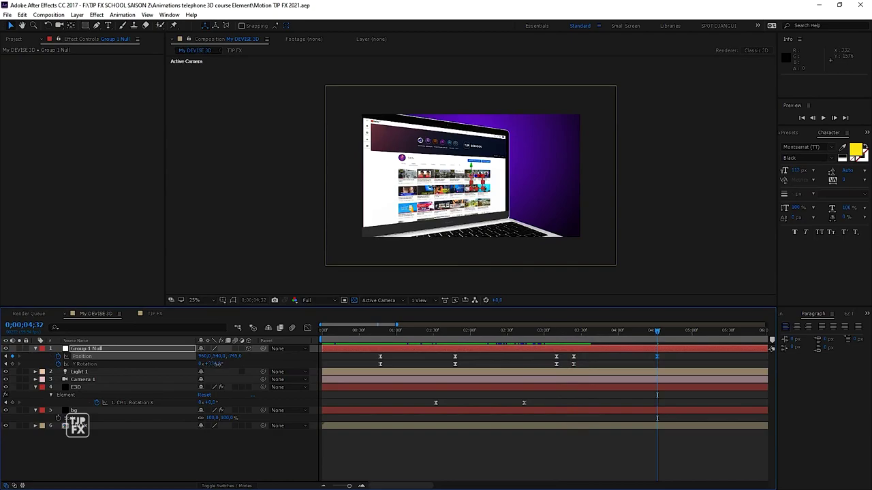
left_click_drag(216, 365, 230, 366)
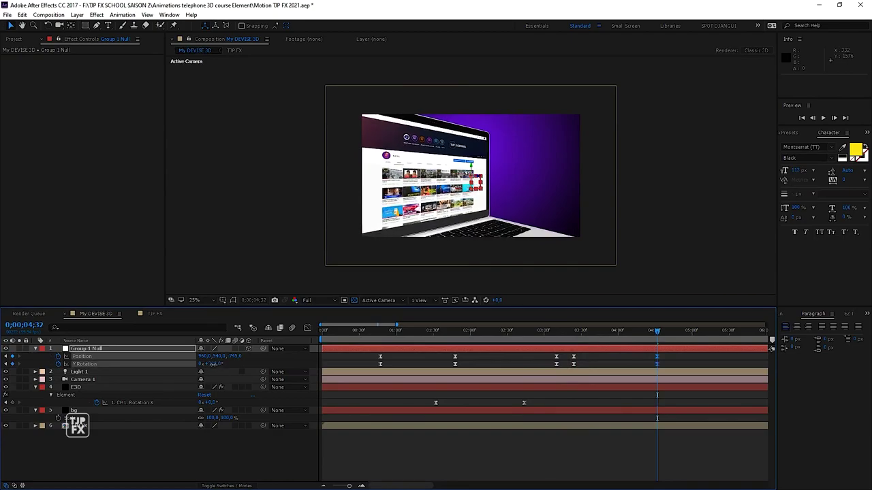
left_click(556, 338)
key("space")
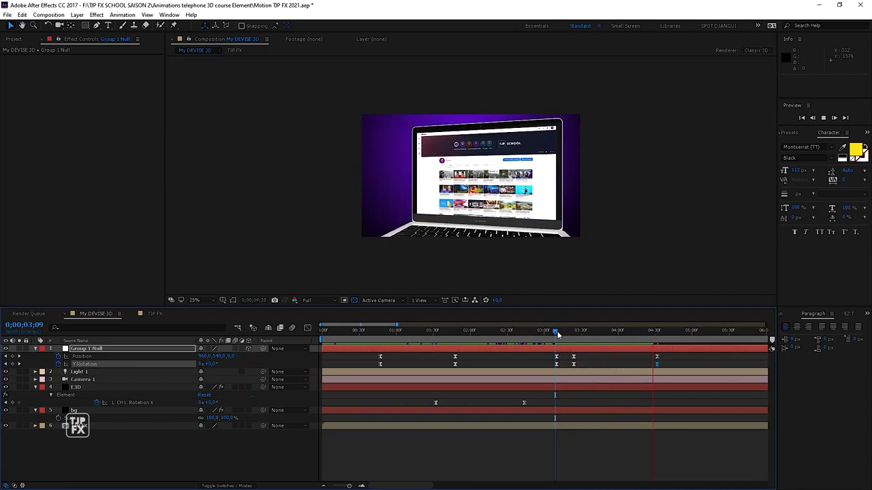
Step: Zoom the timeline out to show 13 seconds and preview the animation
key("space")
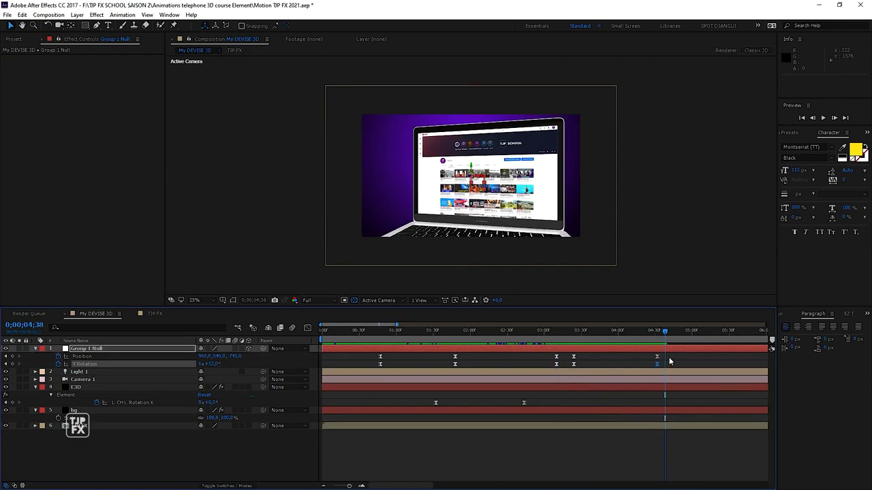
scroll(669, 361, "right", 5)
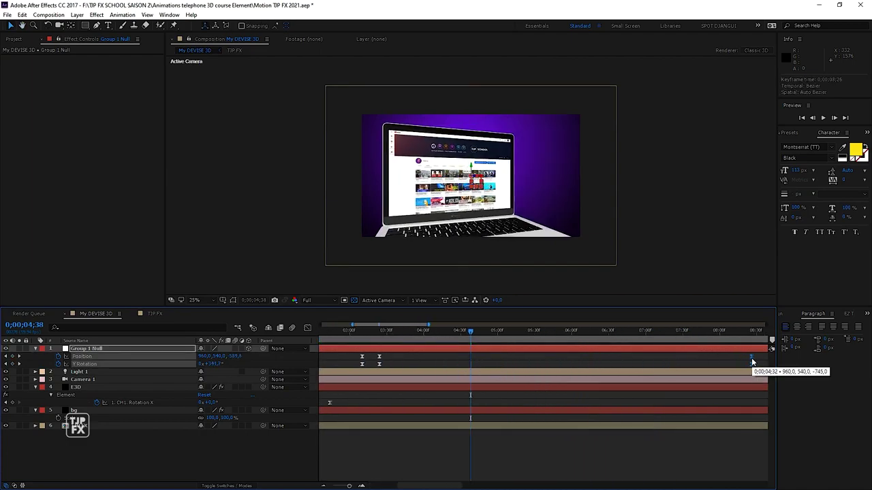
scroll(632, 360, "down", 3)
left_click_drag(504, 332, 568, 331)
key("space")
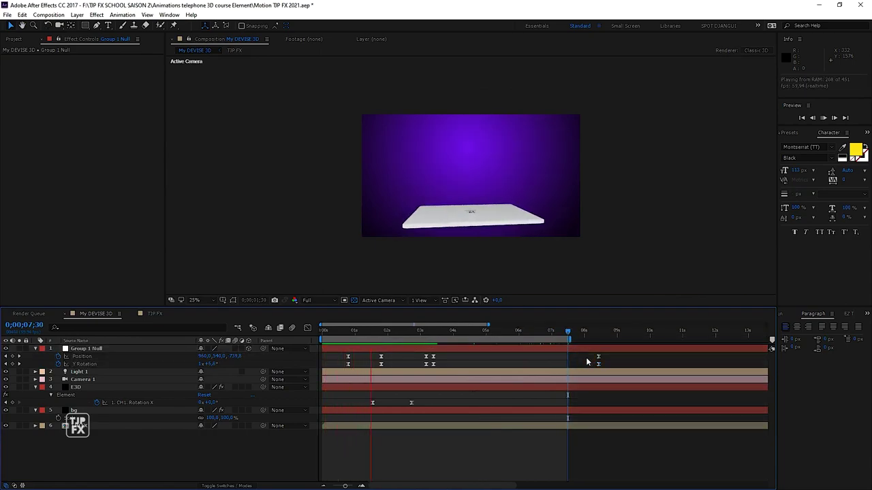
key("space")
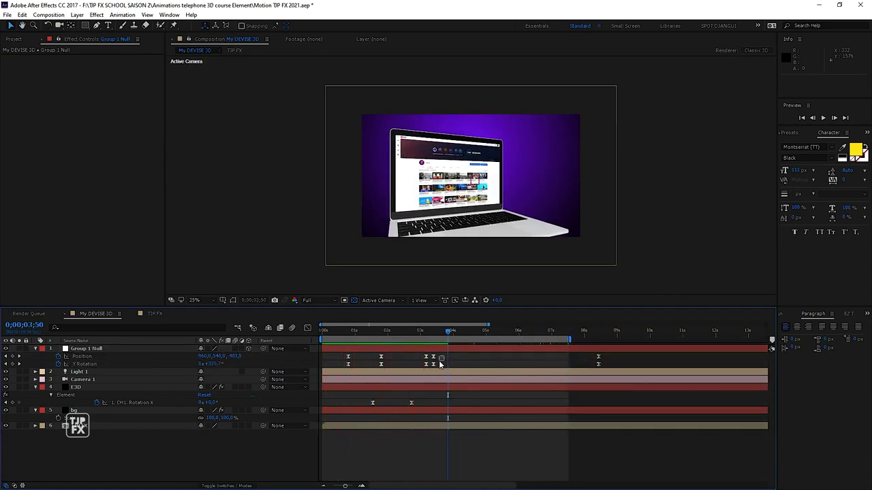
Step: Move the Group 1 Null keyframes to about 4 seconds, then slightly earlier, previewing each change
left_click_drag(439, 364, 454, 364)
key("space")
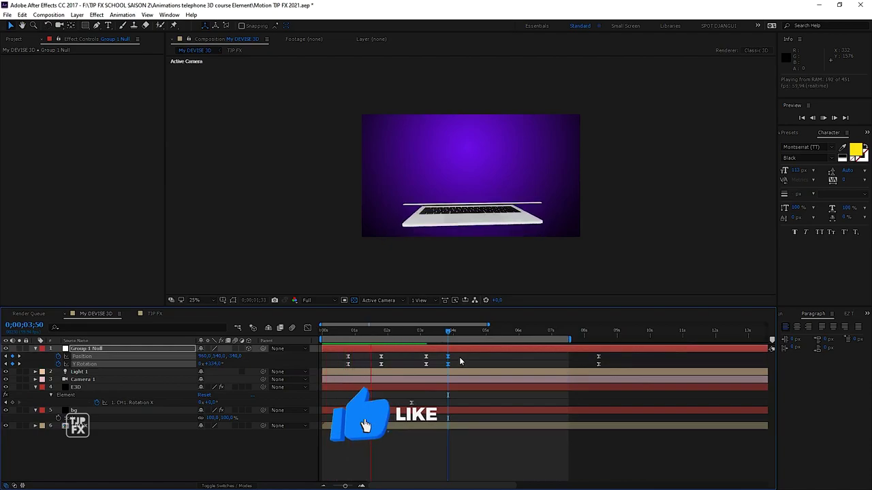
key("space")
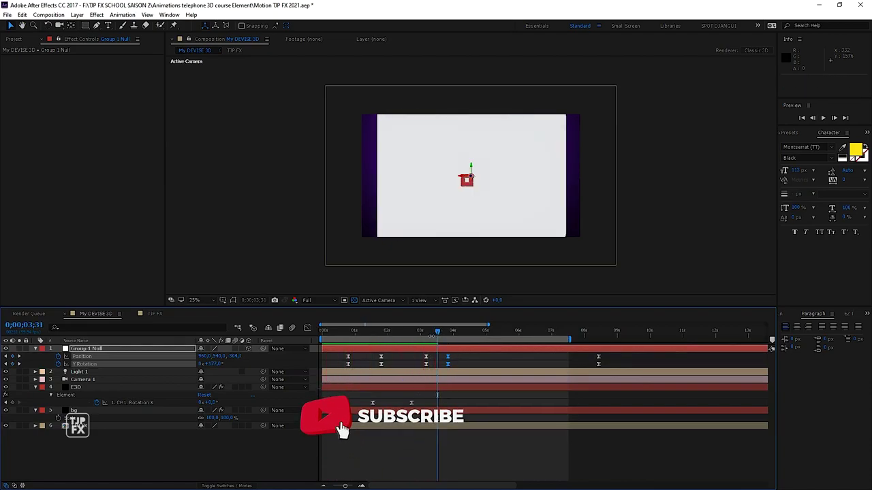
key("space")
key("space")
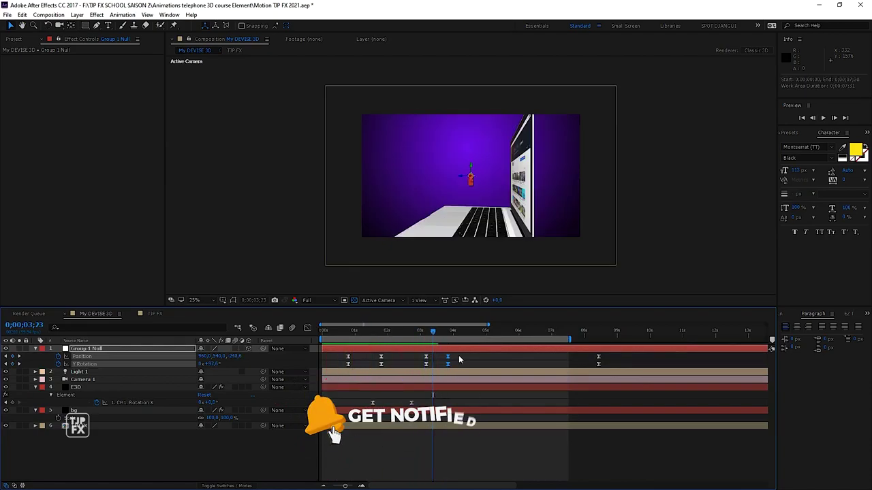
left_click_drag(448, 359, 411, 334)
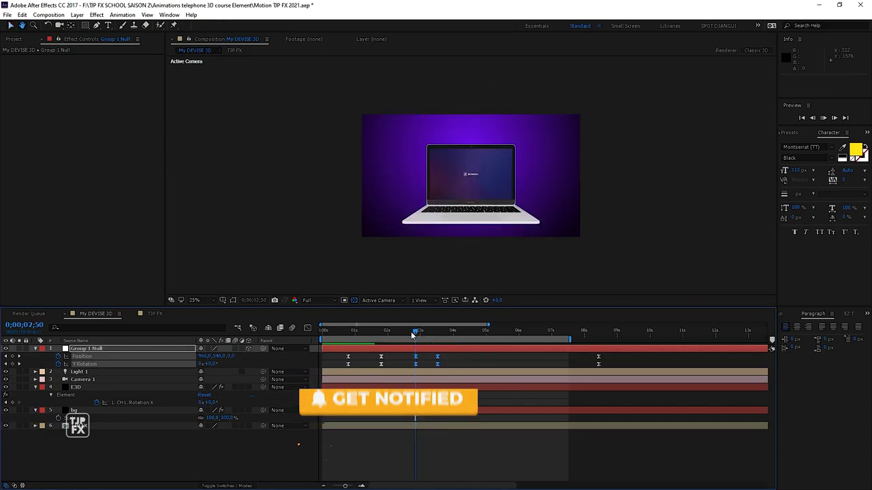
key("space")
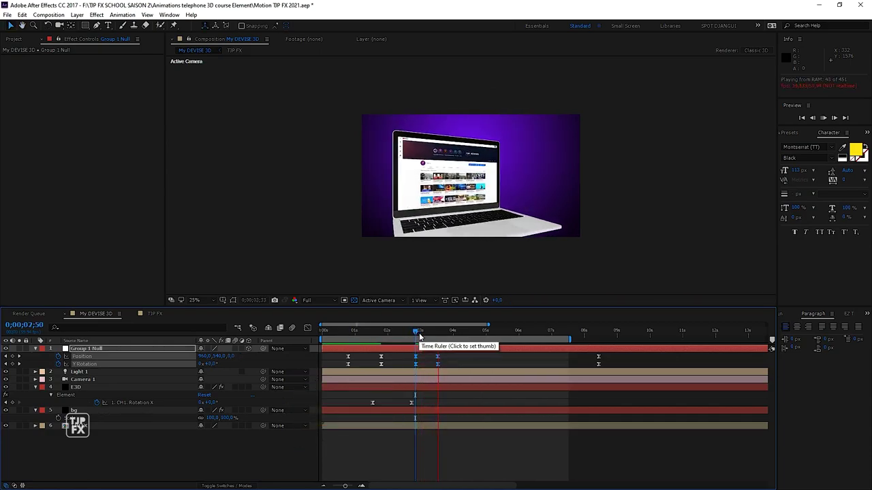
key("space")
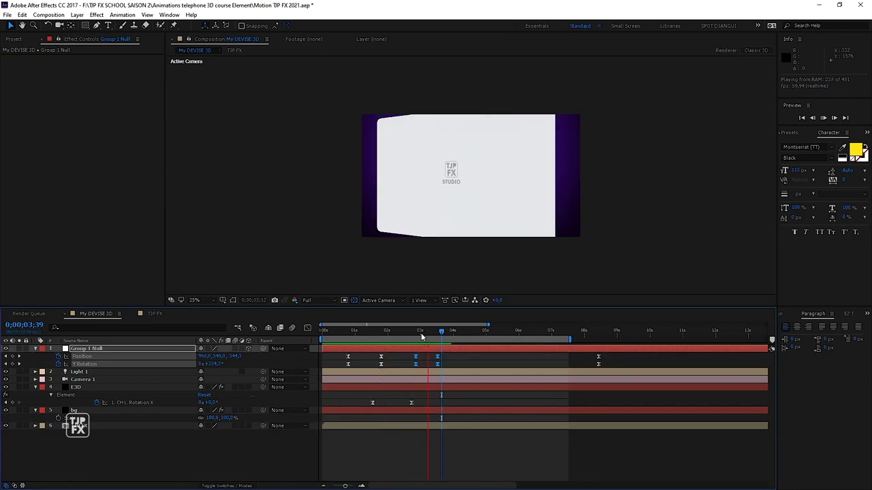
Step: Replay the laptop animation from about 2 seconds, stop at 7;20, and scrub back through the move's end
left_click(390, 330)
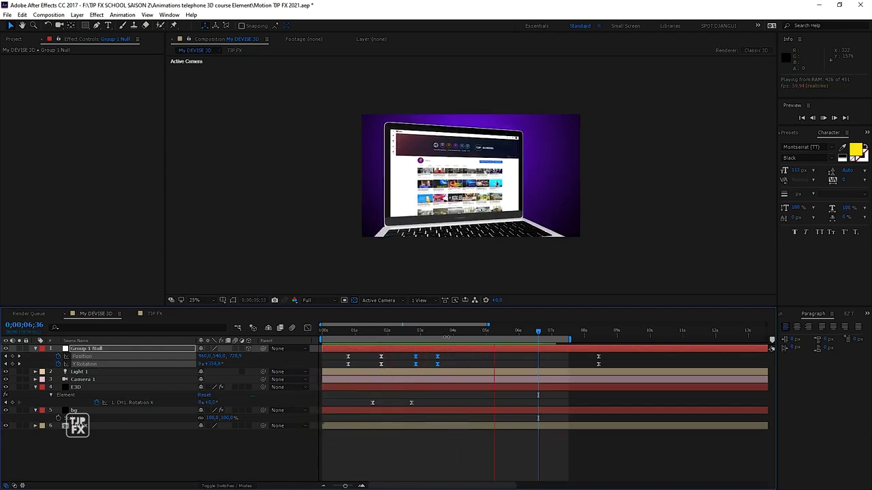
key("space")
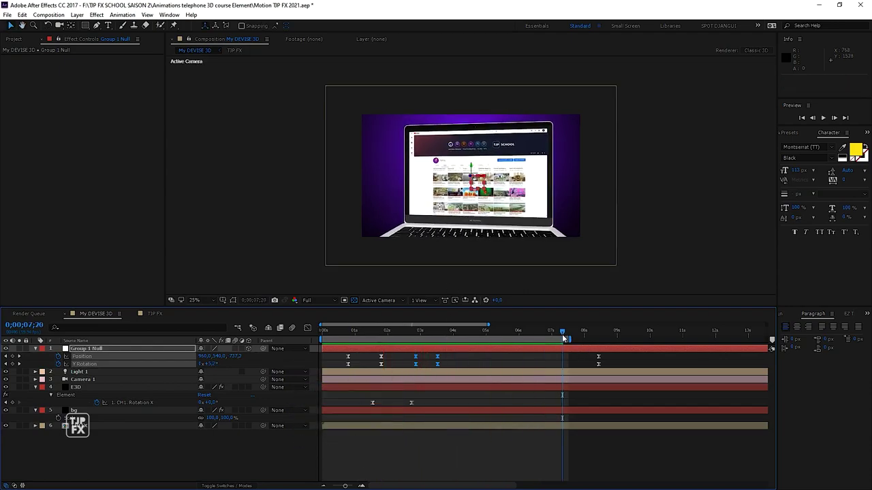
left_click_drag(562, 334, 545, 337)
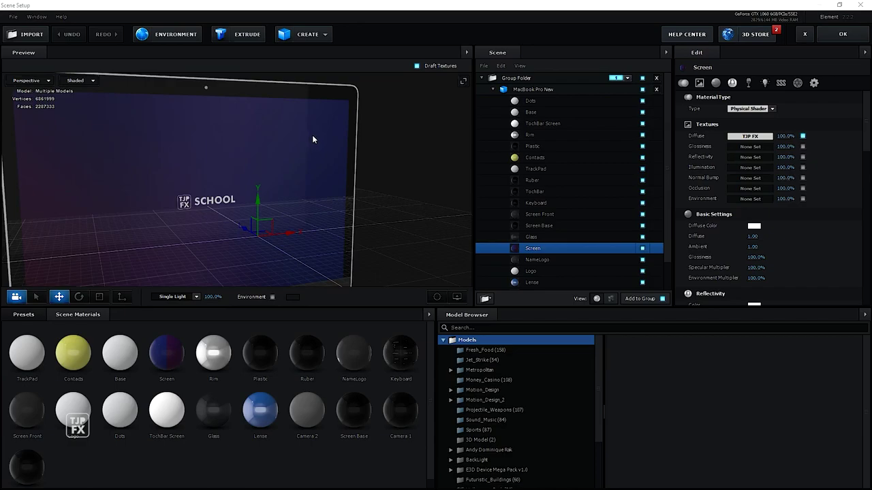
Step: Set Custom Layer 1 as the Screen material's diffuse texture again and close Scene Setup
left_click(742, 136)
left_click(768, 82)
left_click(749, 94)
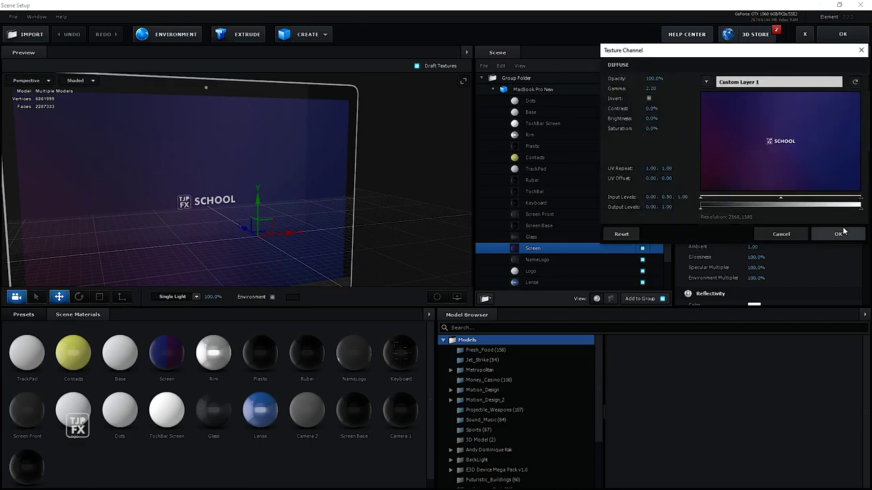
left_click(837, 233)
left_click(842, 34)
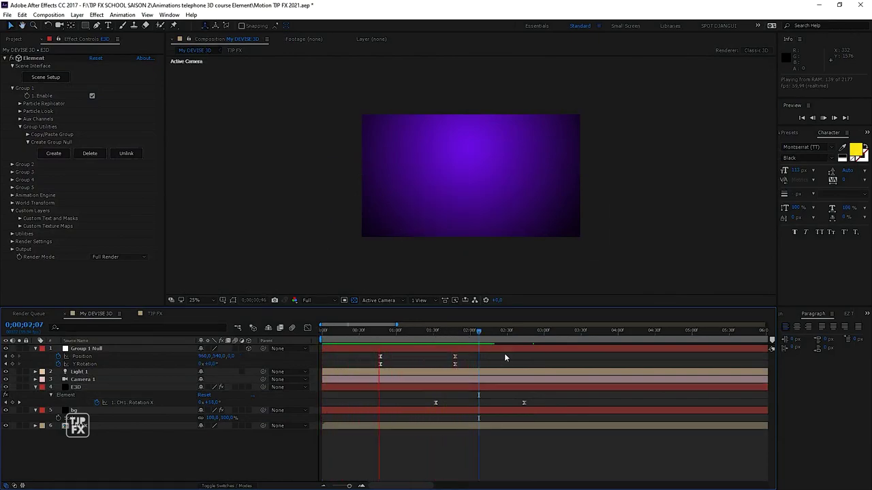
Step: At about 3 seconds, keyframe Group 1 Null's Position and Y Rotation, turn to ~334°, move closer, and save
key("space")
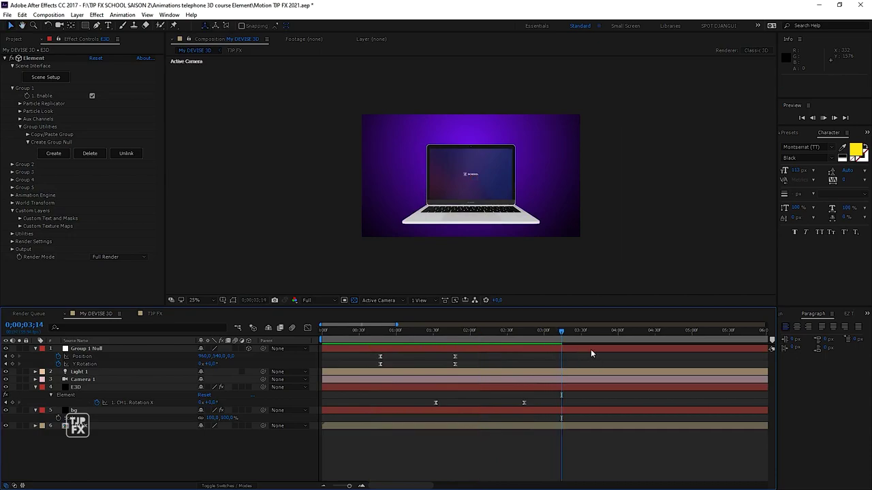
mouse_move(575, 336)
left_mouse_down()
mouse_move(535, 341)
mouse_move(554, 344)
left_mouse_up()
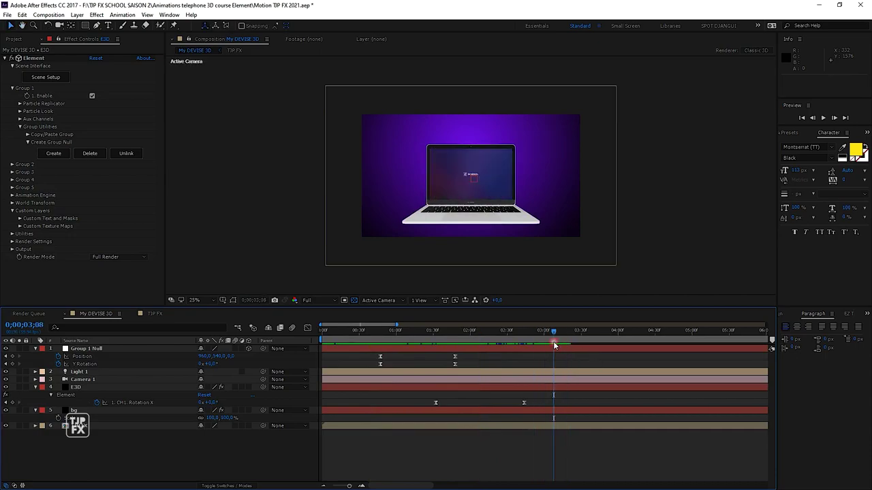
left_click(11, 356)
left_click(11, 365)
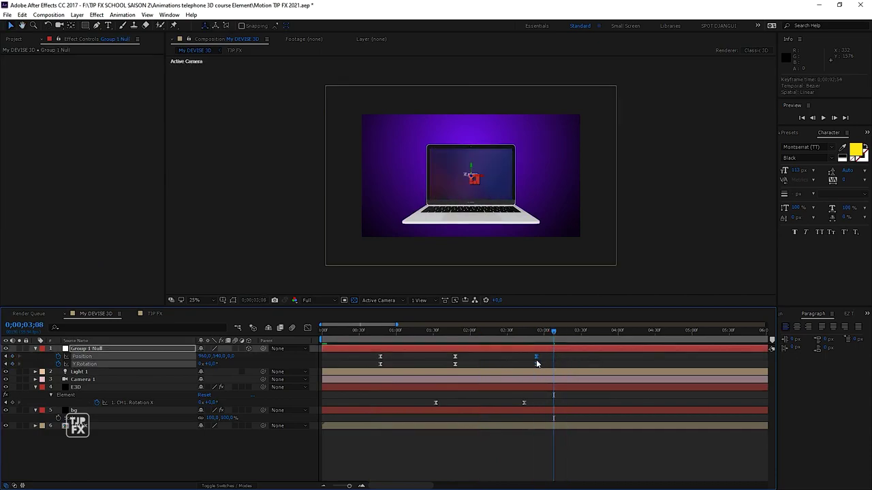
left_click_drag(213, 364, 357, 354)
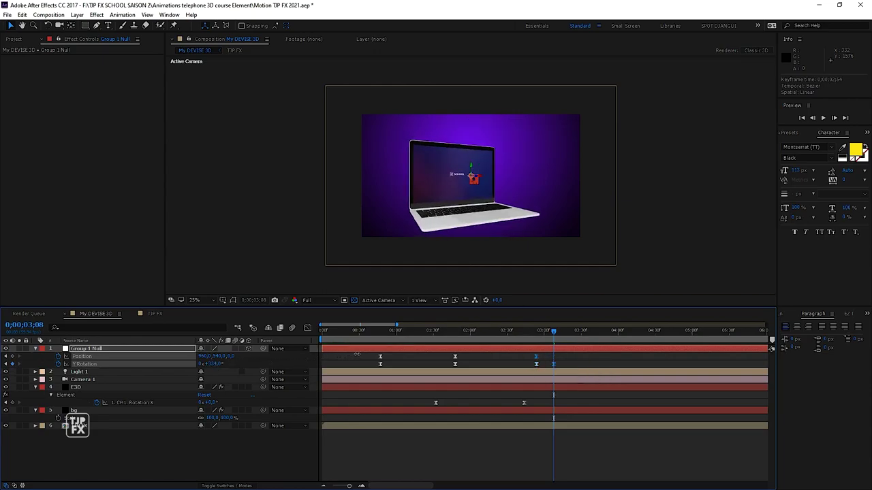
left_click_drag(232, 359, 536, 342)
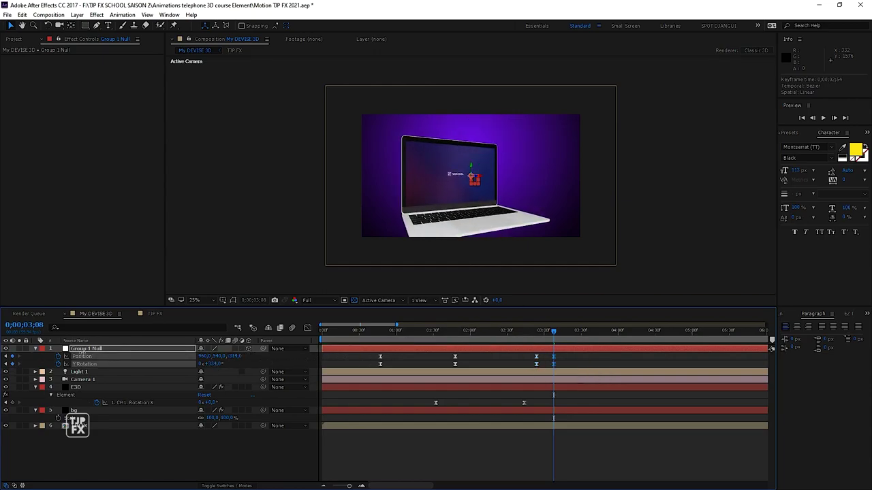
key("ctrl+s")
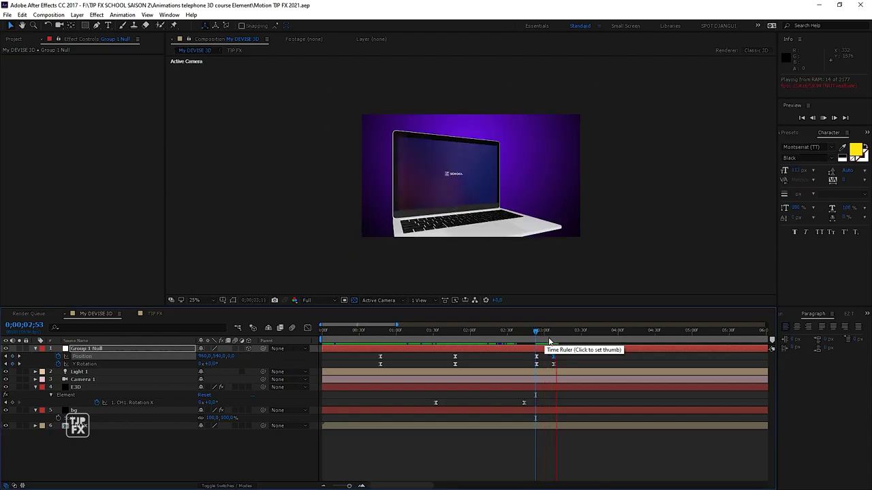
Step: Shift the new keyframes later, push the laptop depth to about -745, and preview from 3;10
key("Page_Down")
key("Page_Down")
key("Page_Down")
mouse_move(543, 366)
left_mouse_down()
mouse_move(525, 354)
mouse_move(658, 341)
left_mouse_up()
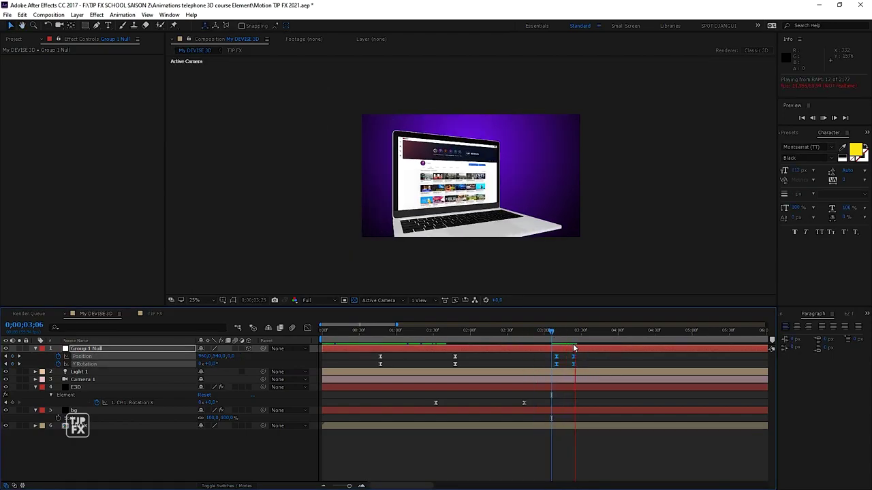
left_click(240, 459)
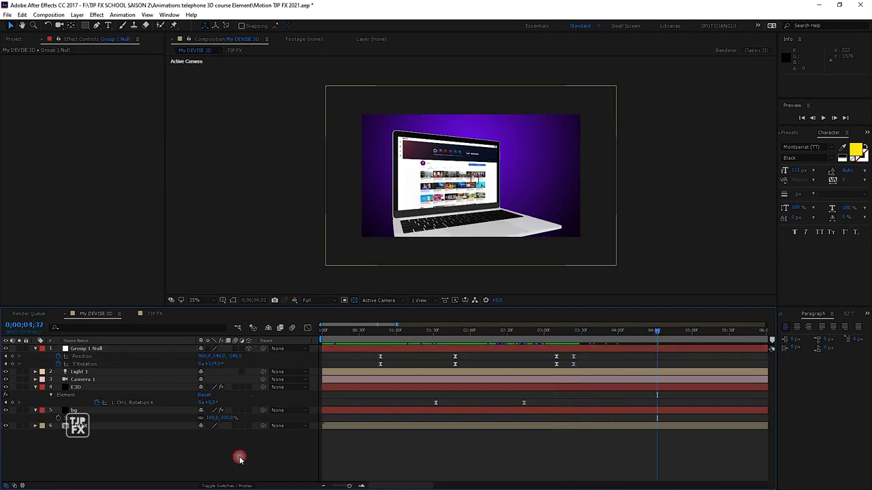
left_click_drag(238, 355, 204, 356)
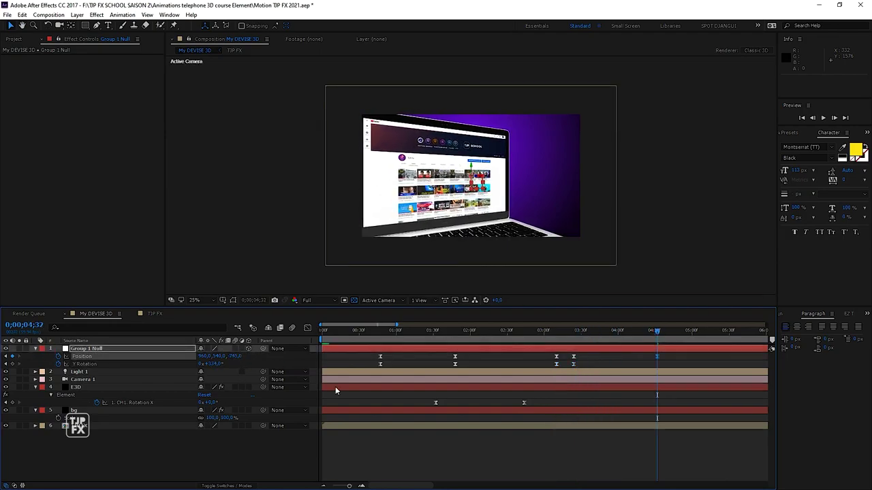
left_click(557, 336)
key("space")
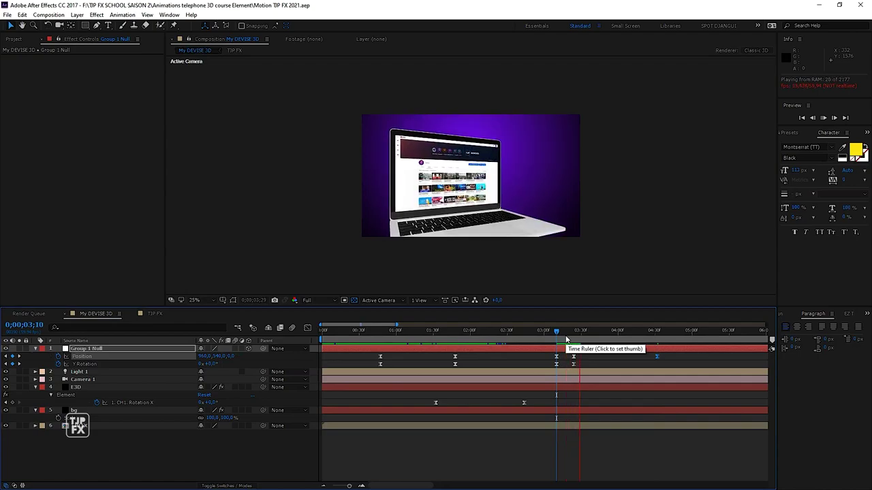
key("space")
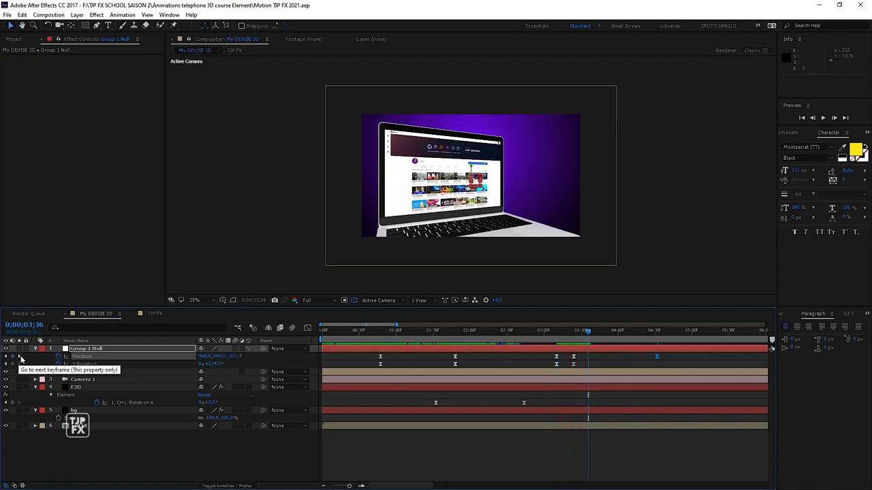
Step: Adjust the Y Rotation at the next keyframe and scrub forward to check the motion
left_click(18, 356)
left_click_drag(218, 364, 356, 354)
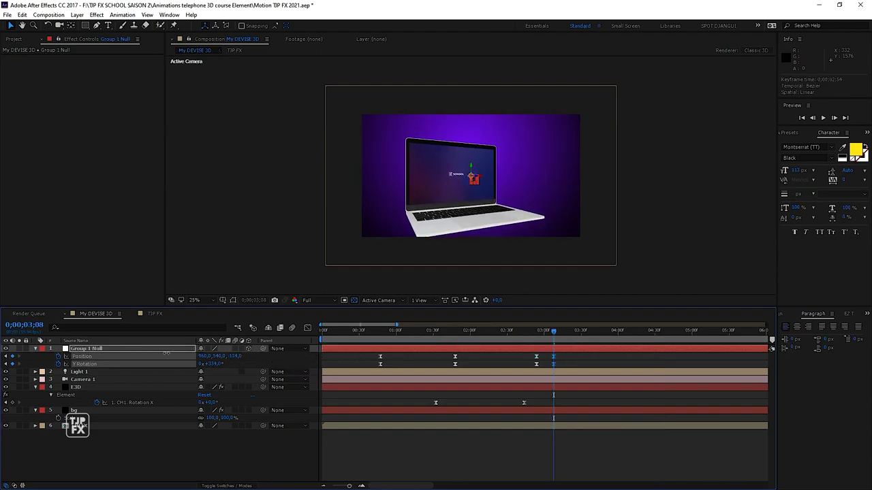
mouse_move(326, 332)
left_mouse_down()
mouse_move(555, 341)
mouse_move(532, 370)
mouse_move(560, 361)
left_mouse_up()
key("space")
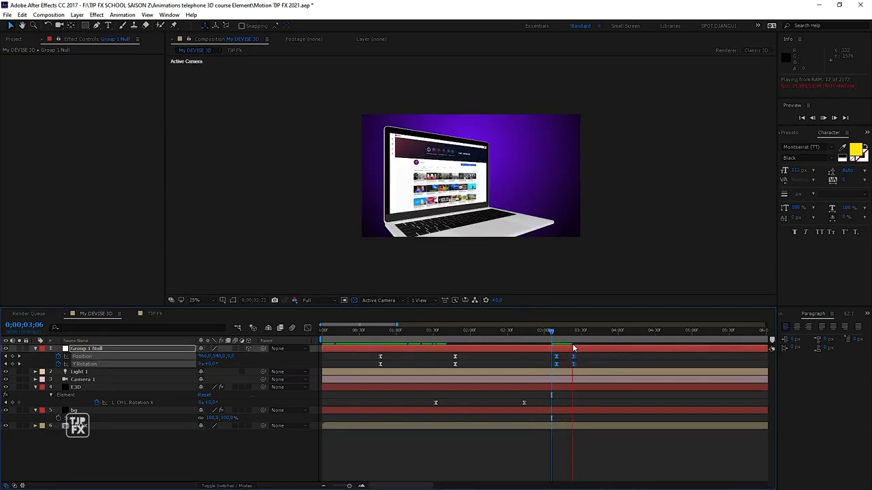
key("space")
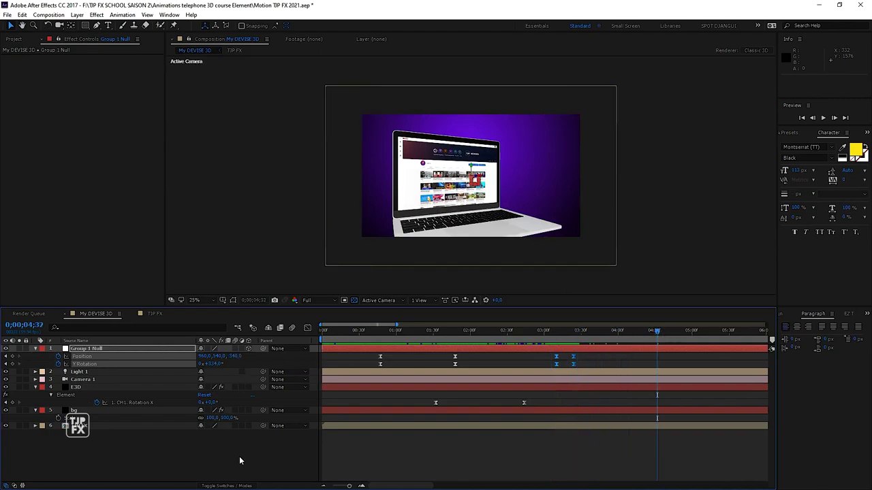
Step: Set the Position depth to -762 and preview up to 3;36
left_click(233, 356)
type("-762")
key("Return")
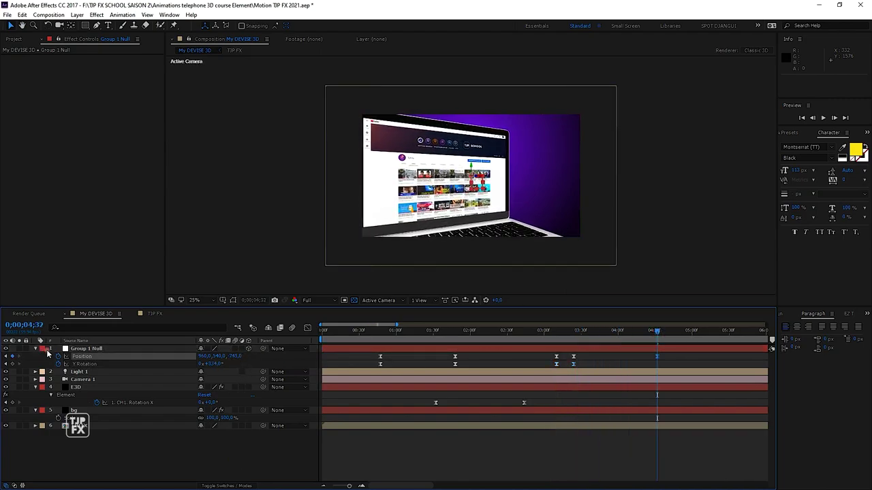
key("space")
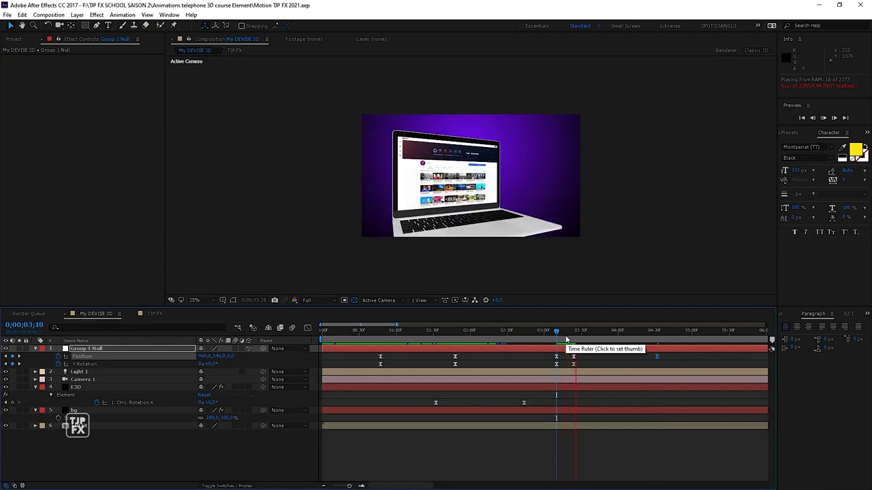
left_click(587, 338)
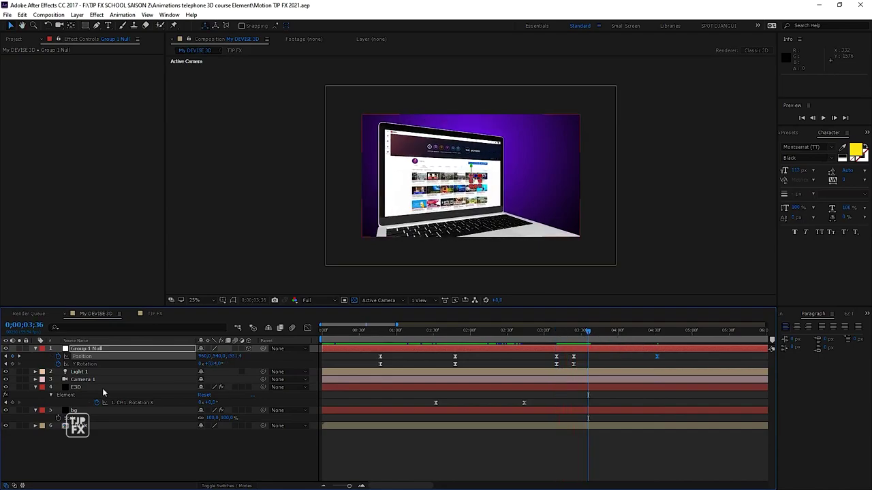
Step: Spin the laptop to 1x+12° at the next keyframe and preview from 3;10 to 4;38
left_click(18, 357)
left_click_drag(220, 366, 233, 363)
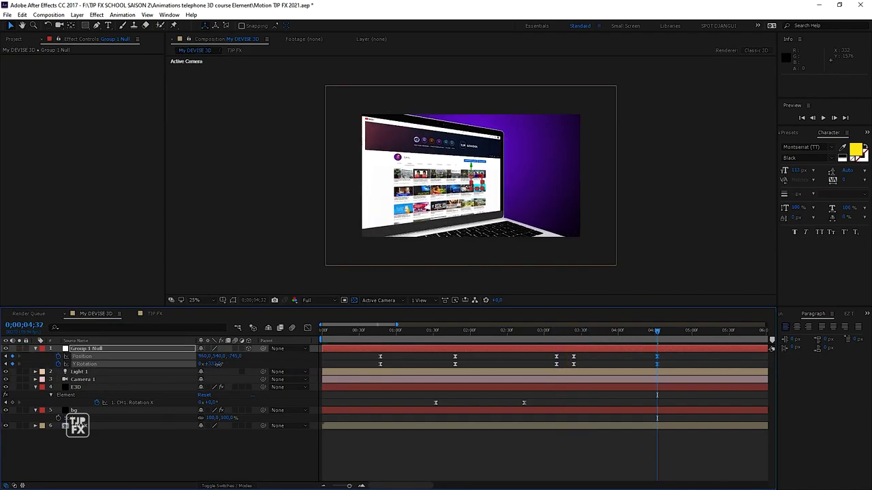
left_click(555, 331)
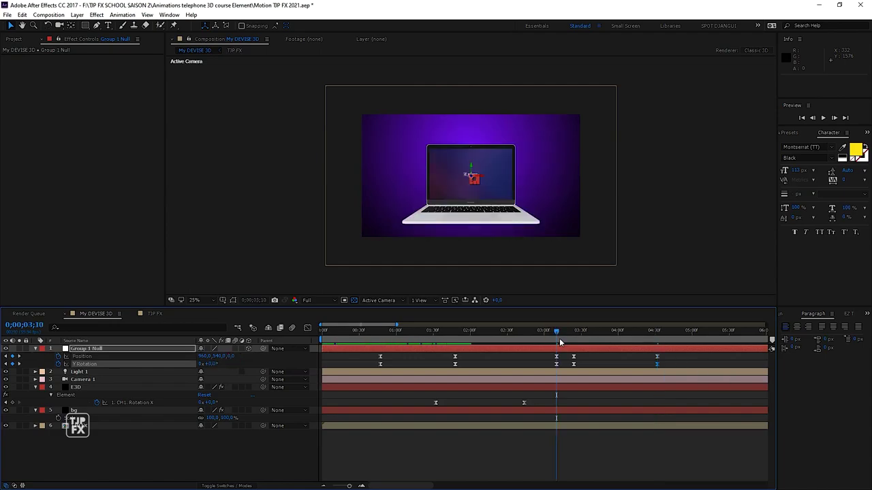
key("space")
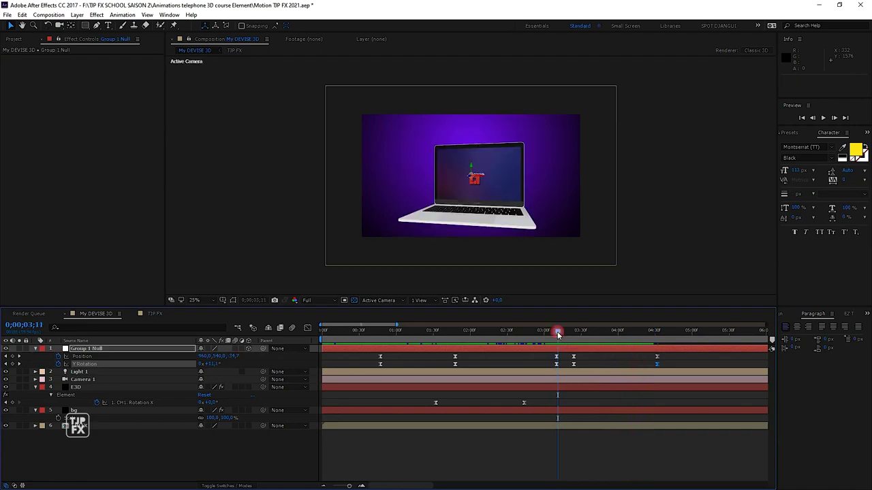
left_click_drag(557, 334, 665, 363)
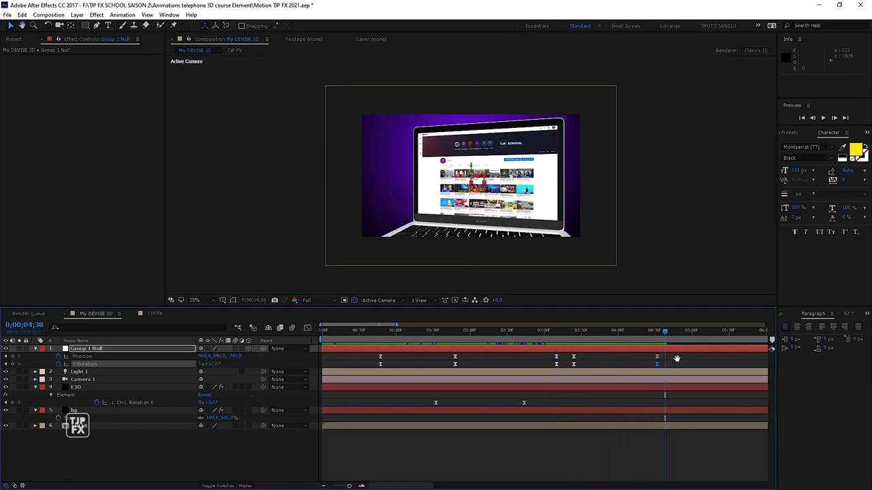
Step: Move the last keyframe to about 8 seconds, re-set the spin to 1x+12°, and preview from 3;10
left_click_drag(453, 364, 751, 361)
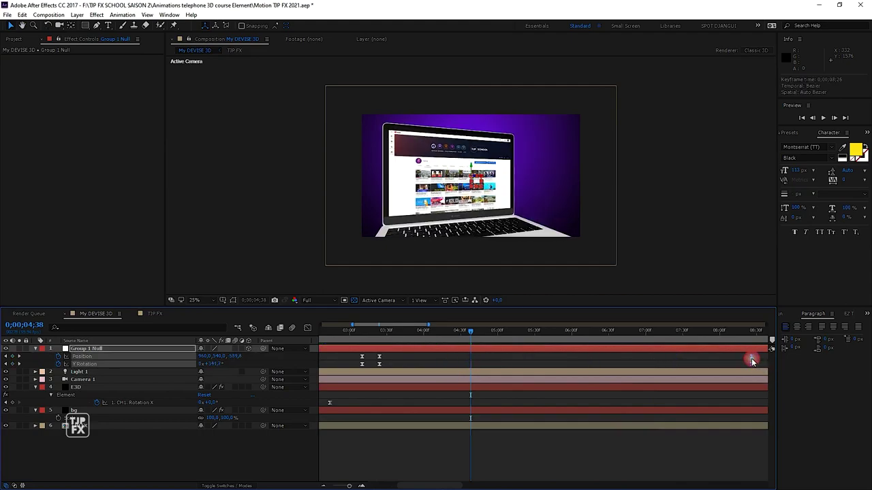
key("semicolon")
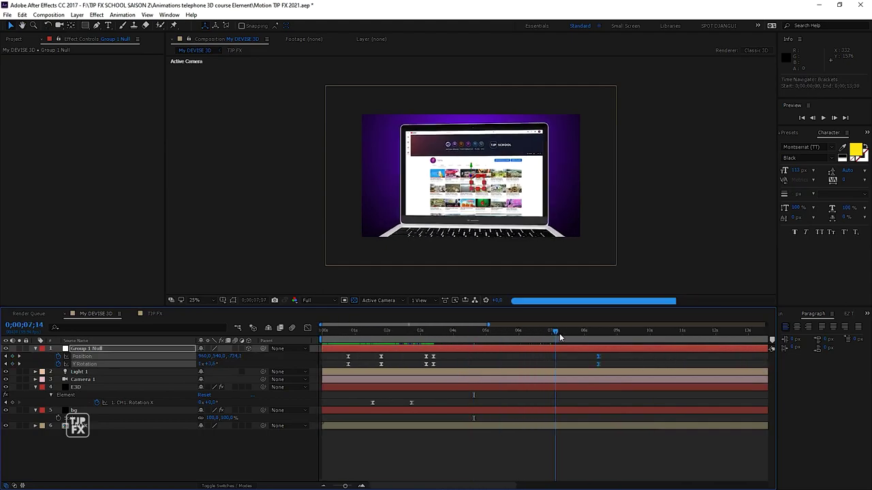
key("semicolon")
key("space")
left_click(20, 357)
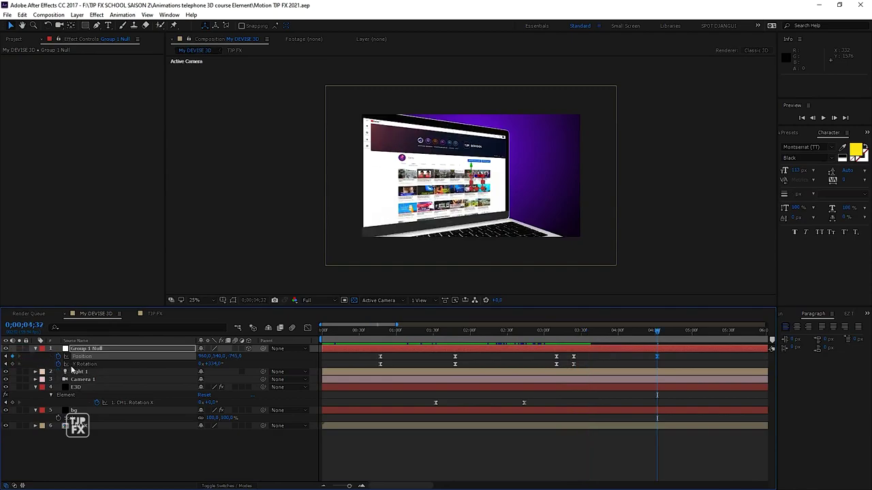
left_click_drag(219, 367, 233, 363)
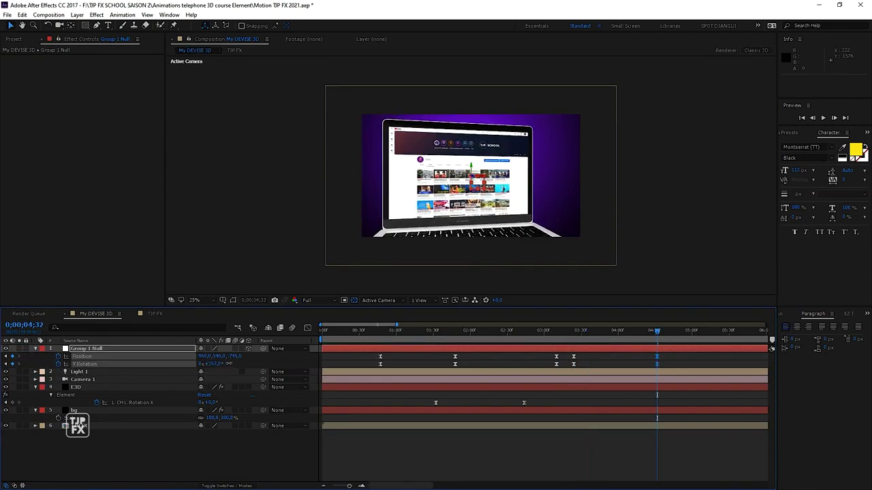
left_click(559, 331)
key("space")
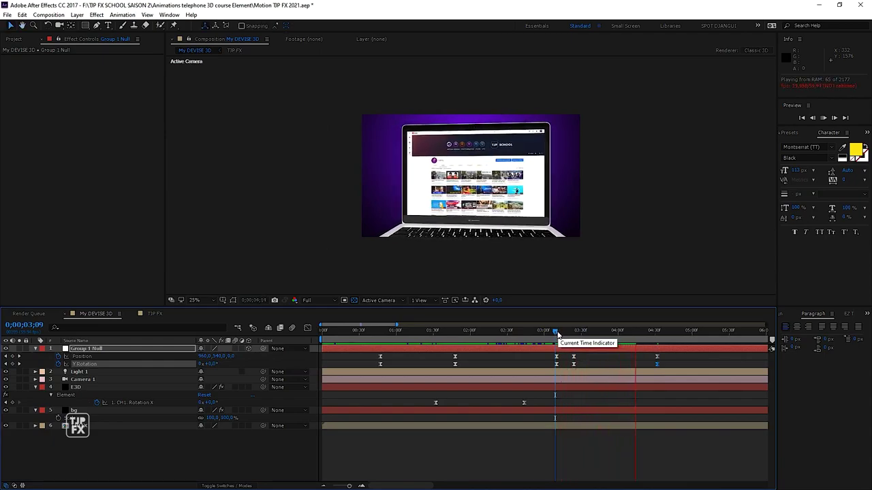
Step: Drag the last keyframe later from 4;38, show the full 0–13 s timeline, and preview
left_click(557, 334)
left_click_drag(558, 333, 662, 363)
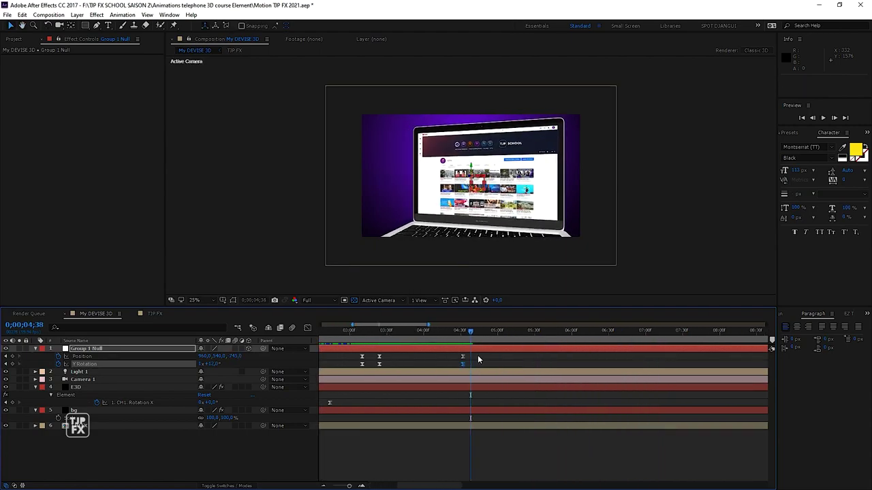
left_click_drag(455, 364, 751, 358)
key("minus")
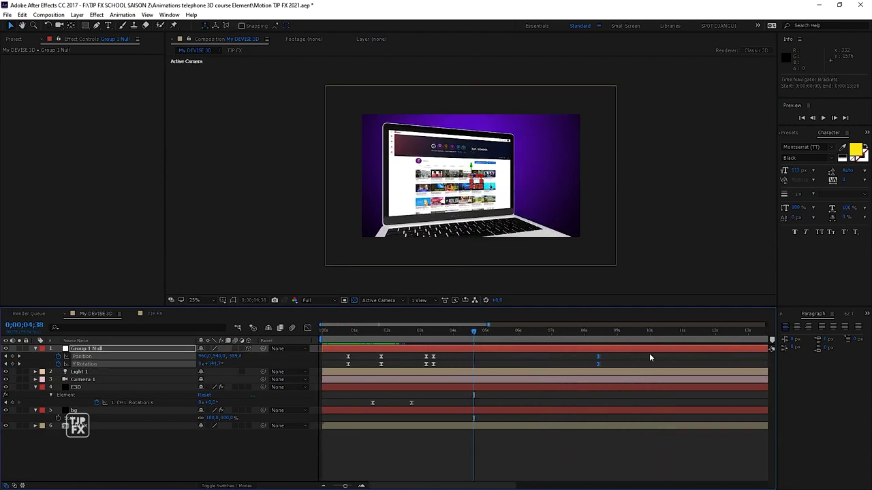
left_click_drag(549, 333, 566, 333)
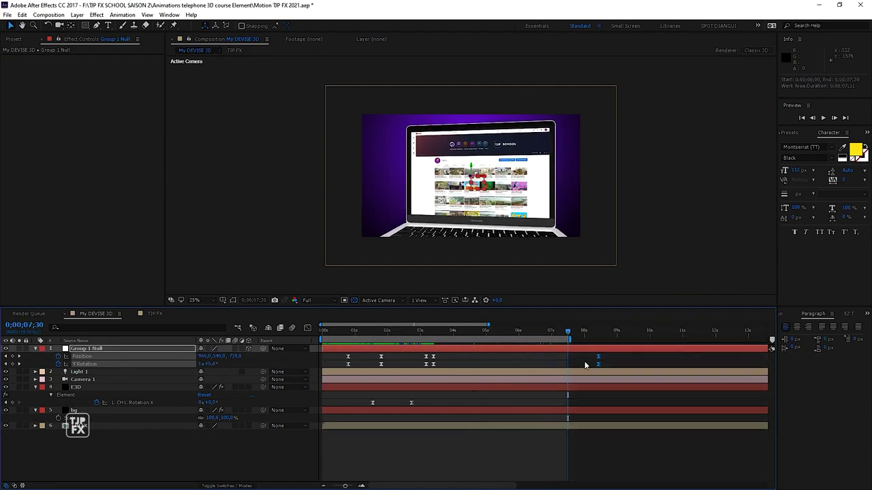
key("space")
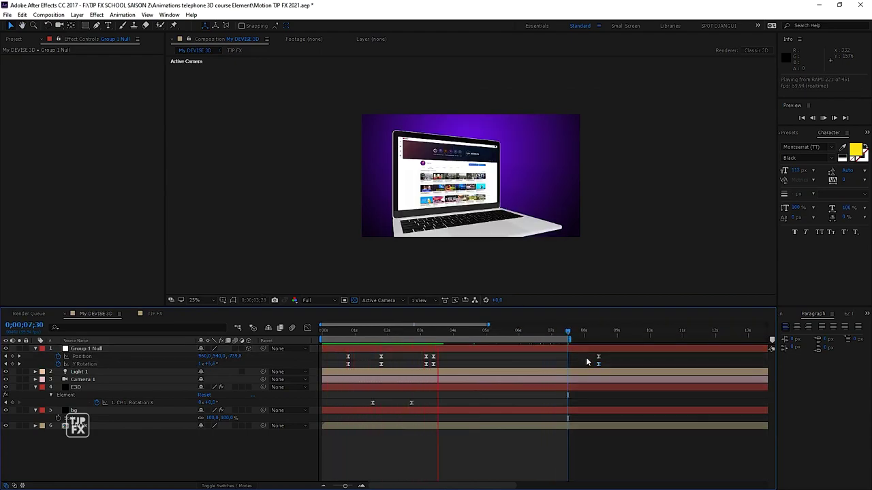
Step: Slide the turn-ending keyframes, then select the middle Position and Y Rotation keyframes and nudge them earlier
left_click_drag(433, 361, 448, 360)
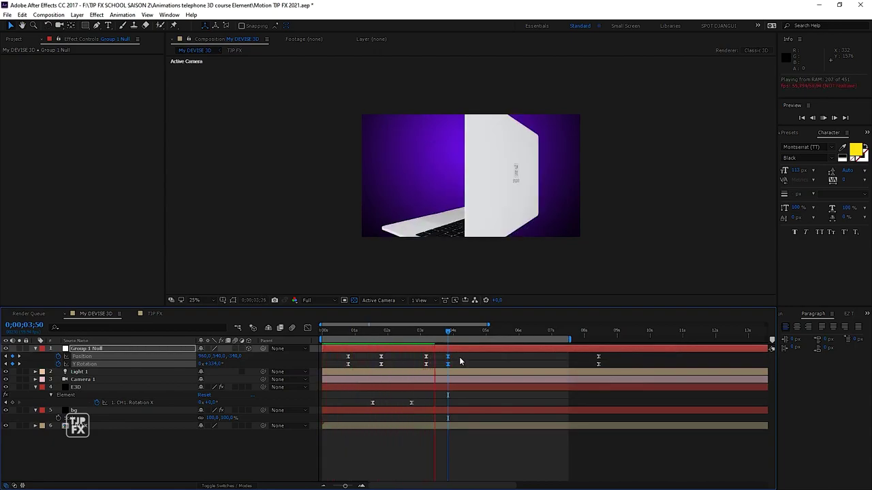
key("space")
mouse_move(429, 334)
left_mouse_down()
mouse_move(426, 368)
mouse_move(416, 364)
left_mouse_up()
left_click(415, 334)
key("space")
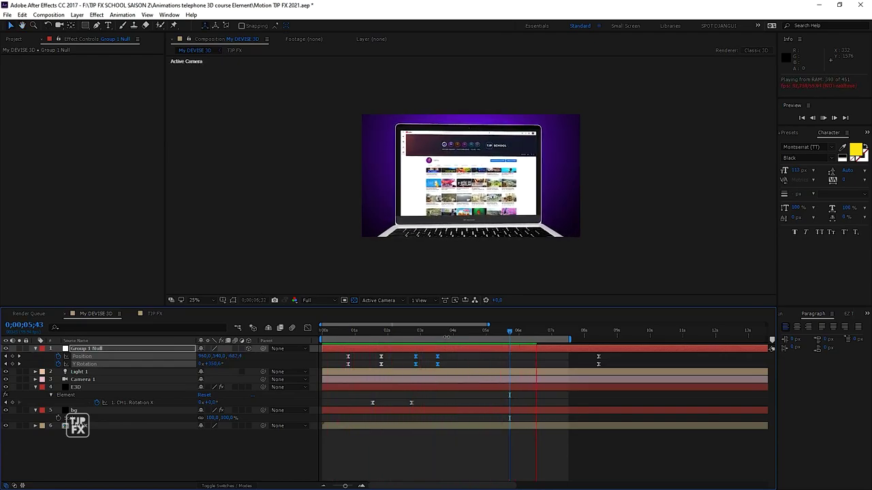
key("space")
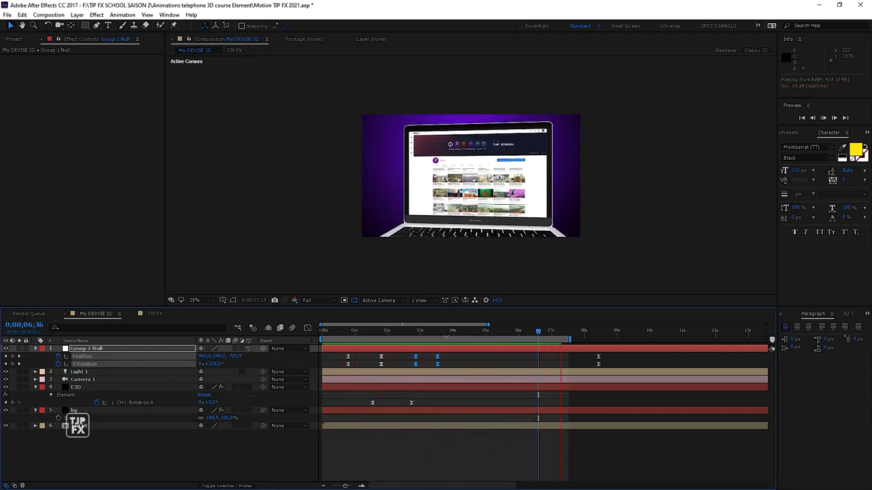
key("space")
left_click_drag(562, 332, 543, 338)
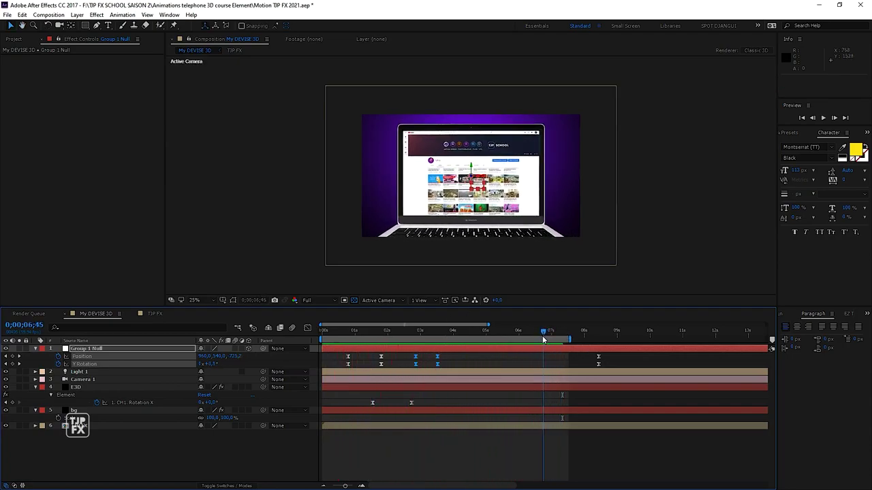
left_click_drag(616, 353, 592, 371)
key("ctrl+x")
left_click_drag(571, 338, 704, 338)
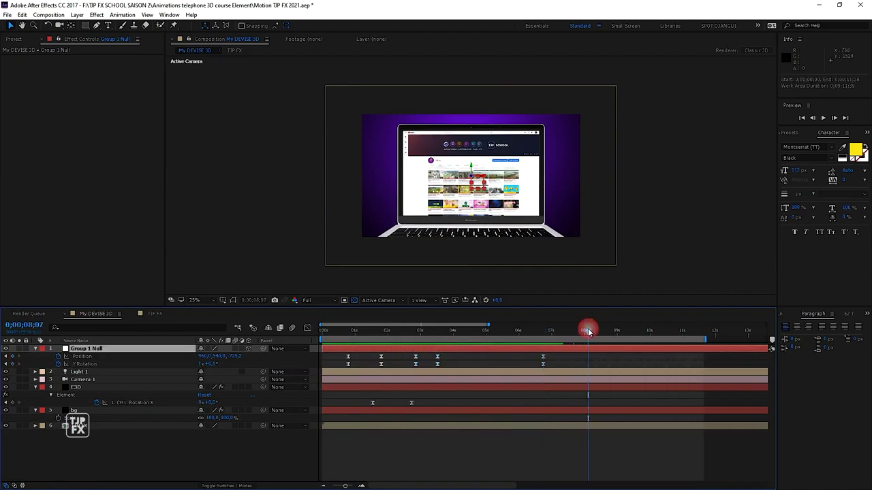
left_click_drag(233, 356, 57, 364)
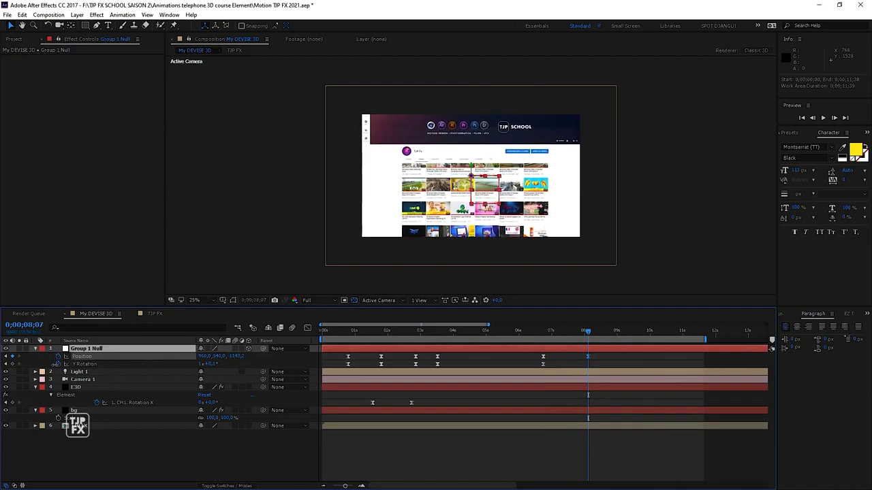
key("ctrl+s")
left_click(538, 332)
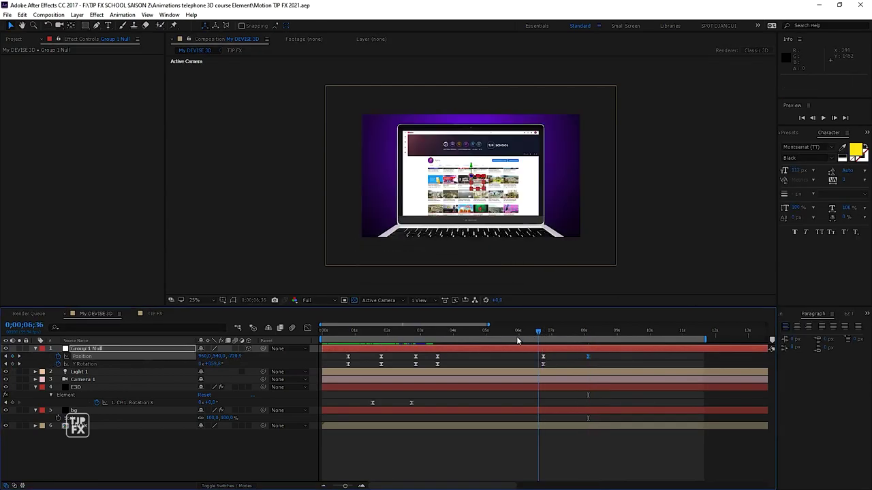
left_click(516, 336)
left_click(307, 300)
left_click(321, 353)
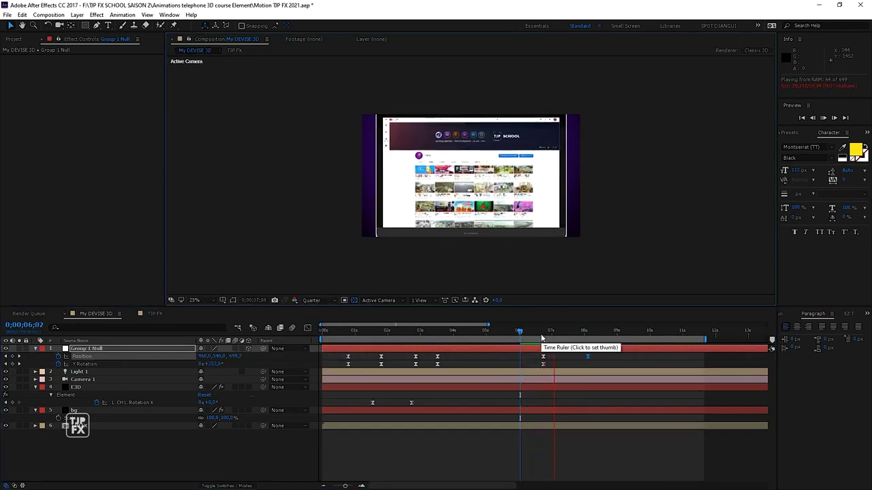
key("space")
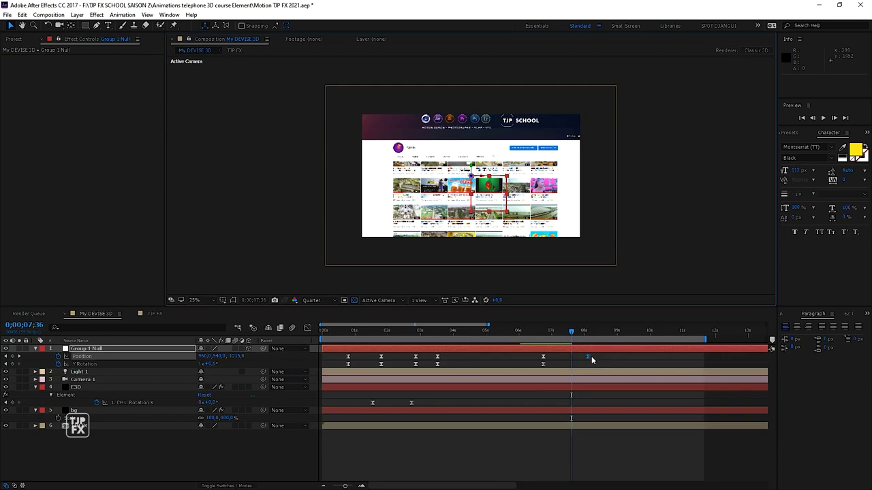
key("space")
left_click(731, 355)
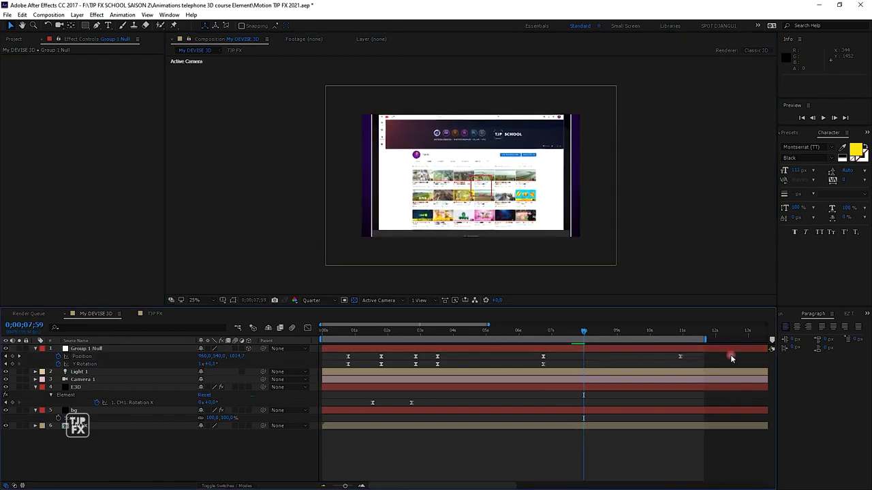
mouse_move(680, 357)
left_mouse_down()
mouse_move(735, 357)
mouse_move(751, 340)
left_mouse_up()
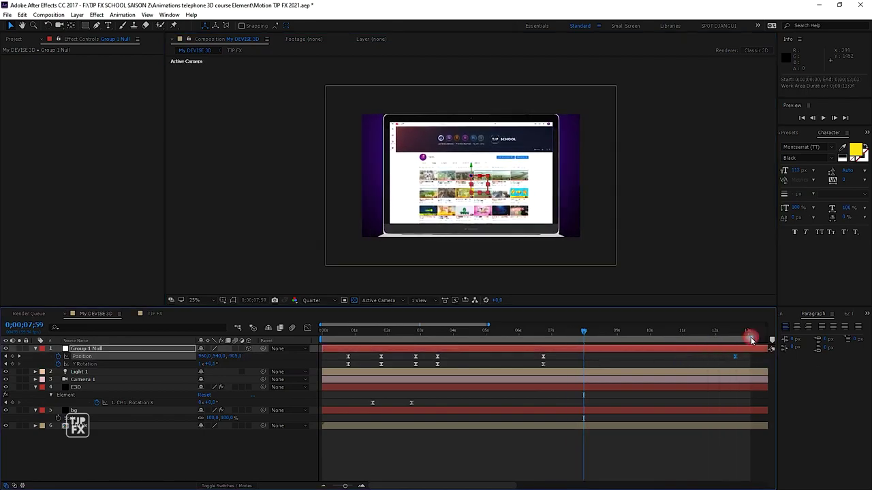
key("space")
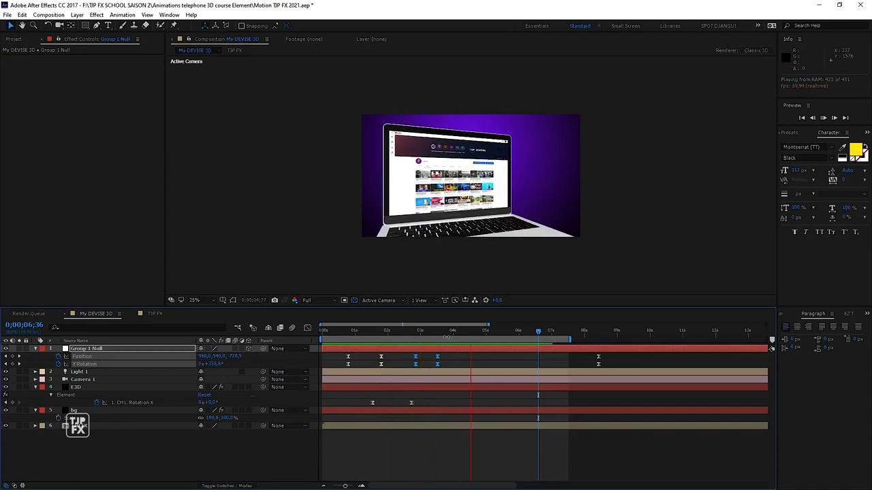
Step: Preview, then at 6;45 cut the final two keyframes and extend the work area to about 11 seconds
key("space")
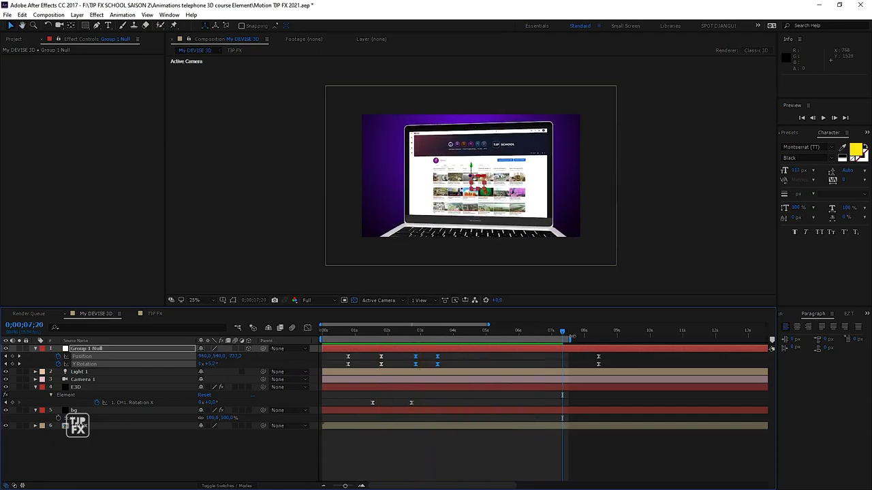
key("space")
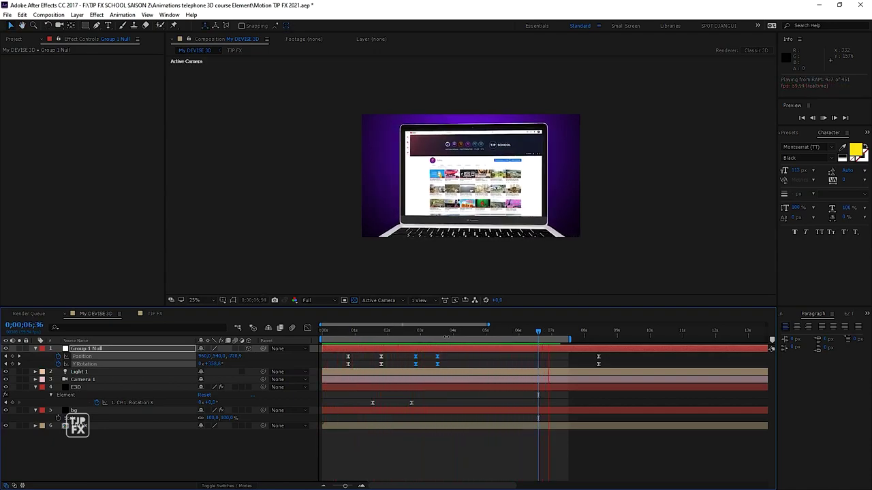
left_click_drag(563, 336, 544, 339)
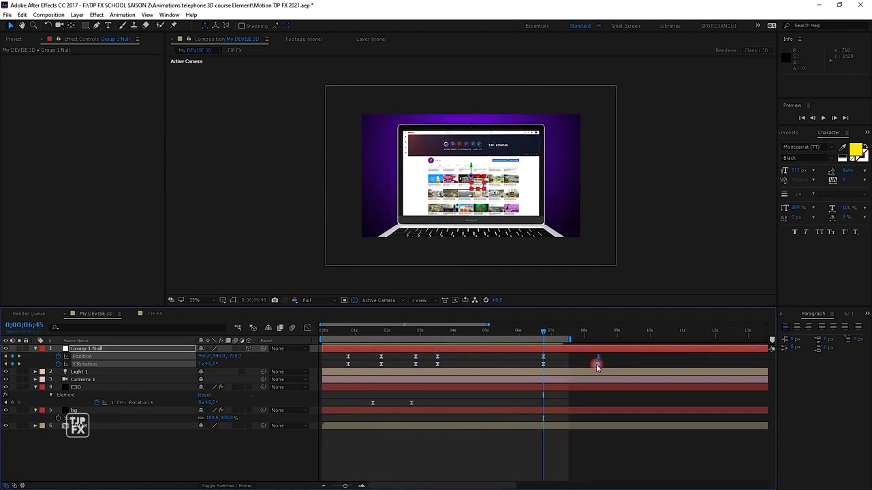
key("ctrl+x")
left_click_drag(571, 337, 705, 335)
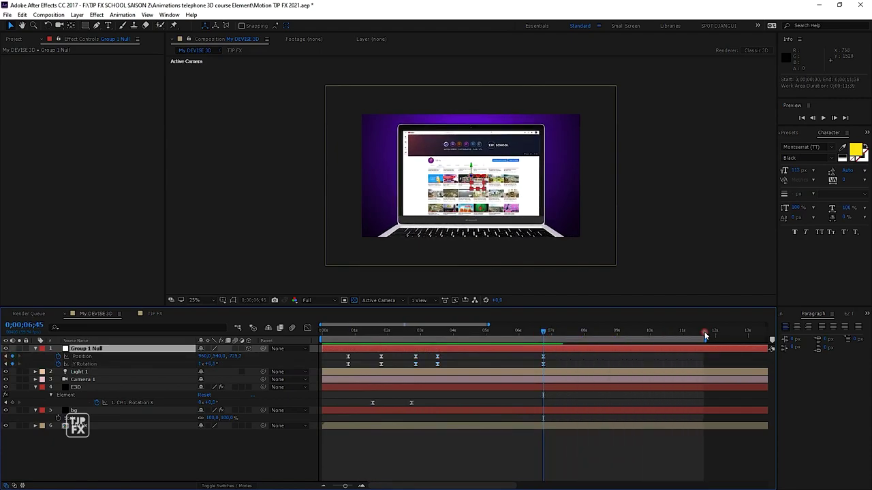
Step: Paste the keyframes at 8;07 and push the laptop in until its screen fills the frame
left_click(587, 331)
key("ctrl+v")
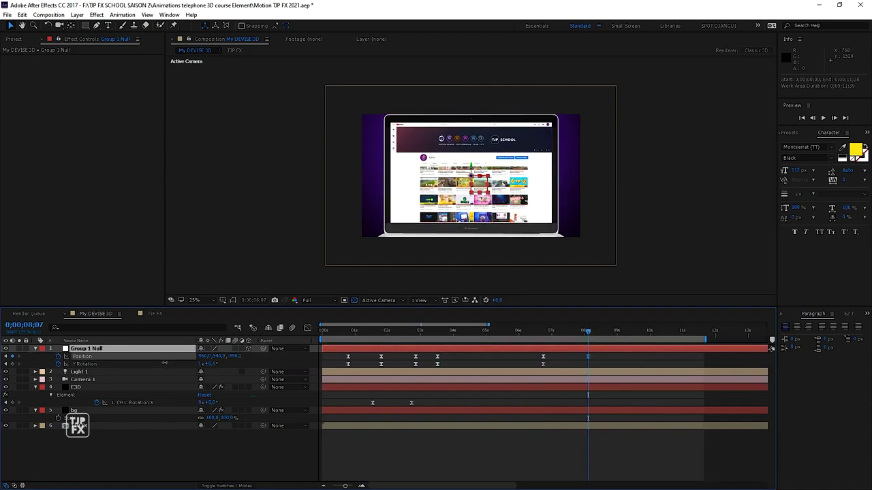
left_click_drag(234, 356, 164, 356)
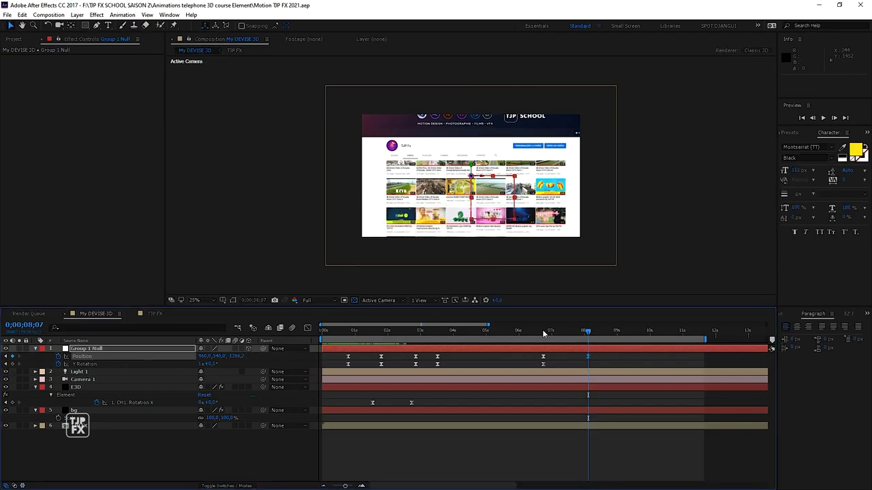
left_click_drag(543, 332, 514, 332)
Step: Switch preview to Quarter resolution, slide the final close-up keyframe to about 12 seconds, and save
left_click(311, 302)
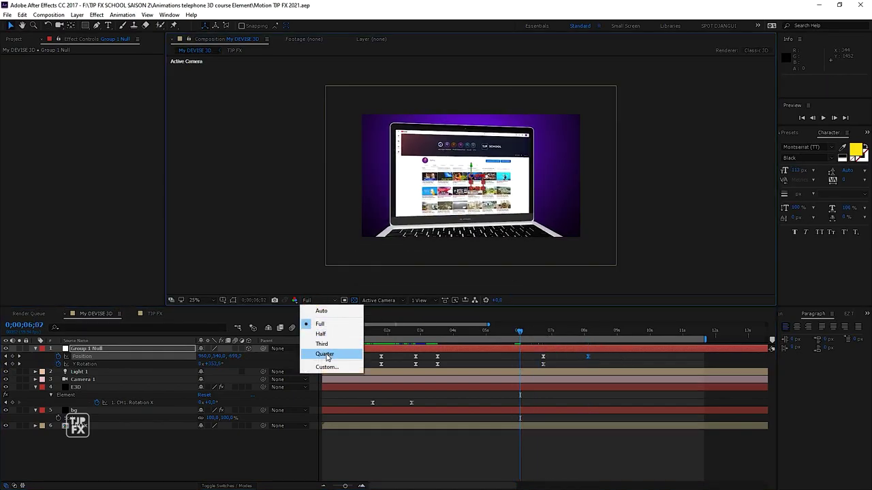
left_click(327, 355)
key("space")
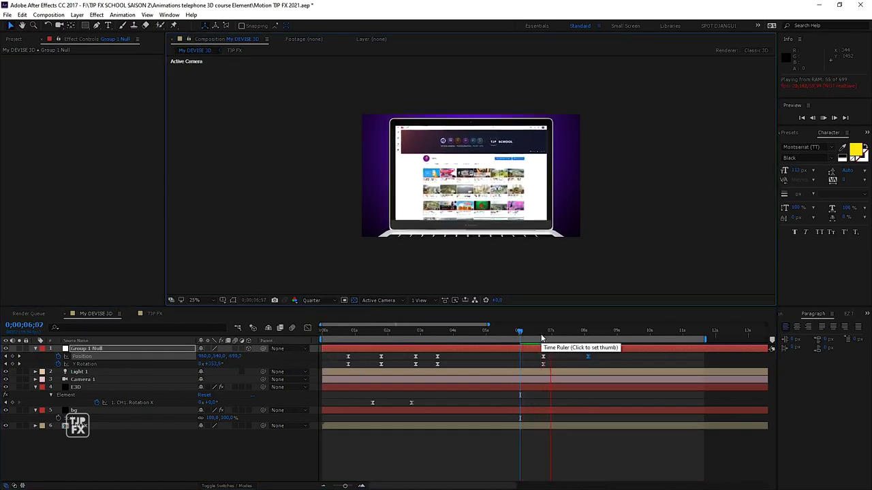
key("space")
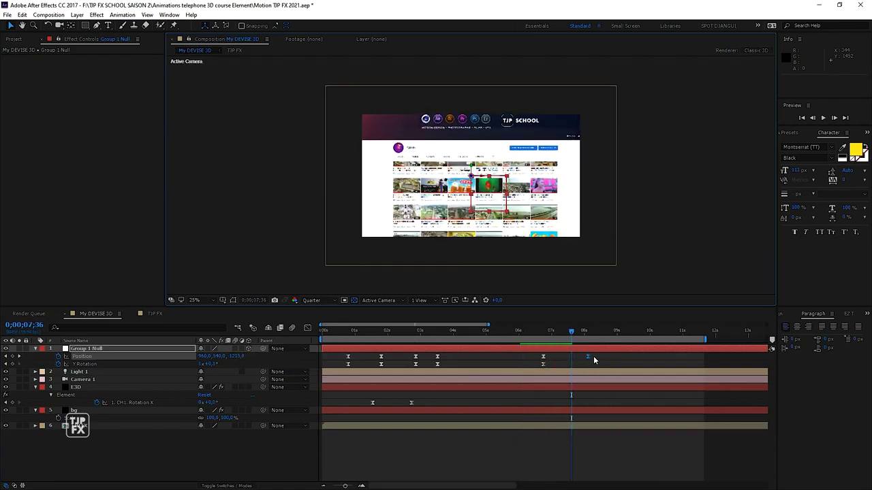
key("Delete")
key("space")
mouse_move(681, 358)
left_mouse_down()
mouse_move(734, 357)
mouse_move(751, 338)
left_mouse_up()
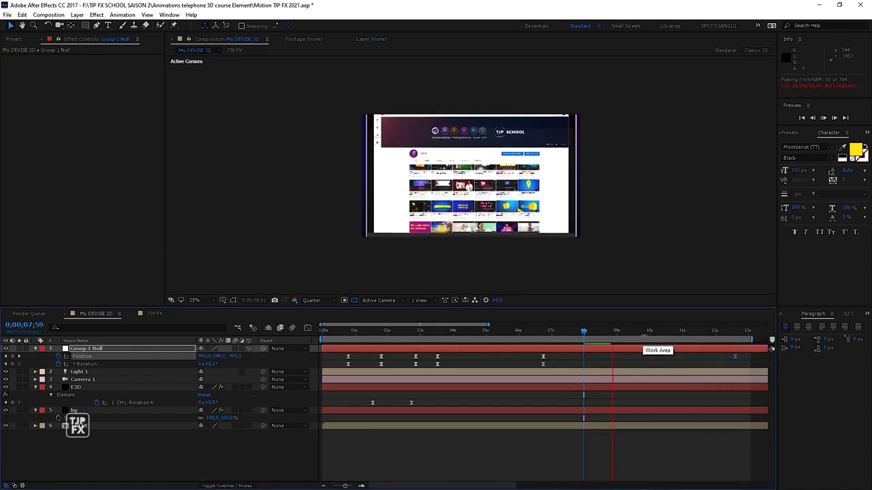
key("ctrl+s")
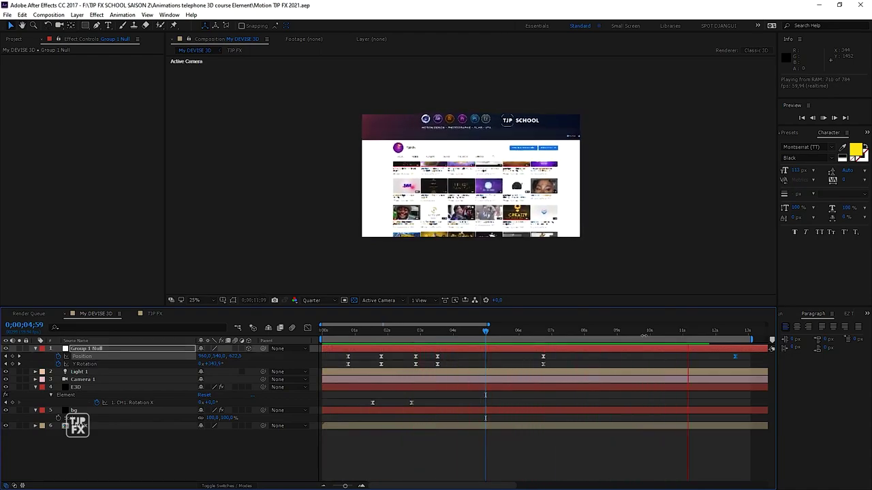
Step: Set the final close-up Position keyframe's depth to -1149,2 and its Y to 540
key("space")
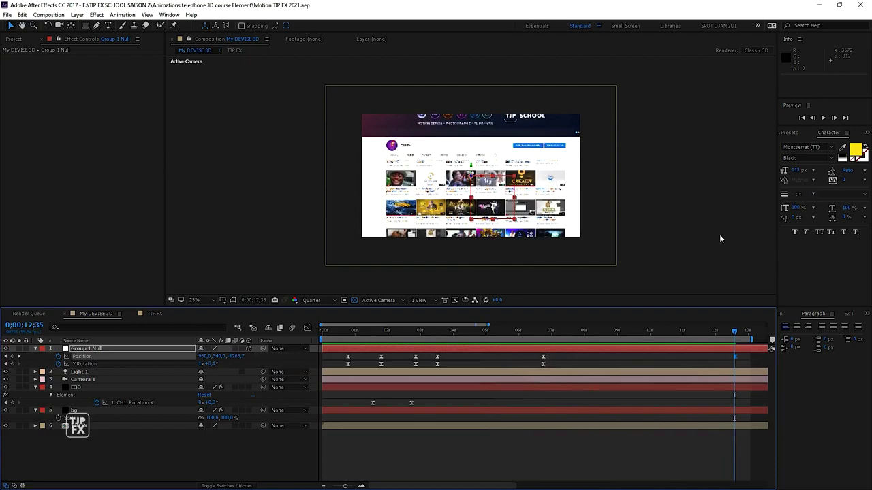
left_click(119, 358)
mouse_move(235, 355)
left_mouse_down()
mouse_move(373, 332)
mouse_move(395, 316)
left_mouse_up()
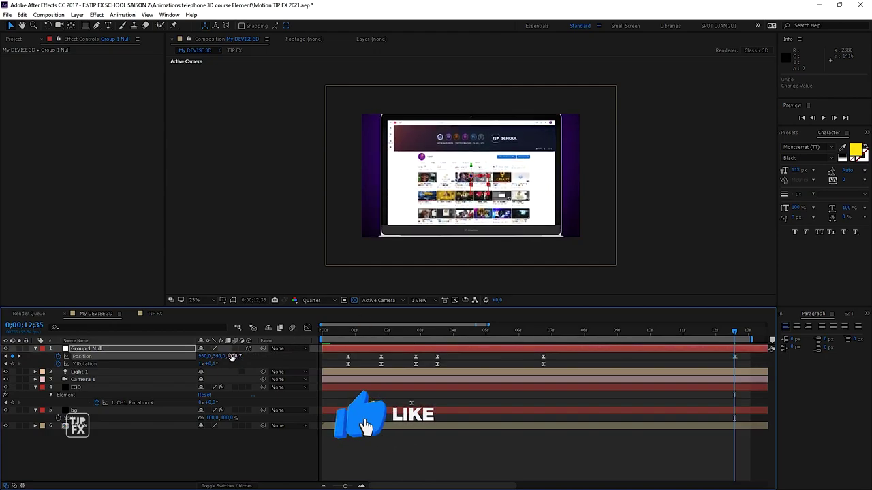
key(";")
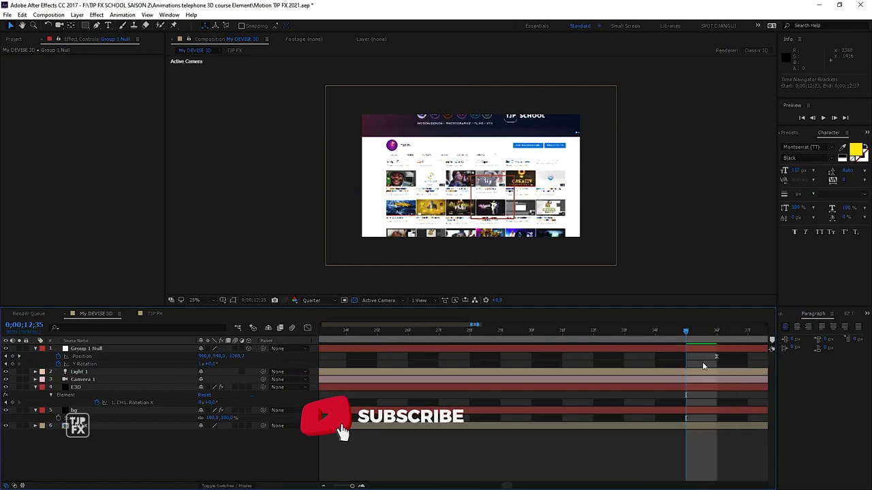
left_click(76, 356)
key("k")
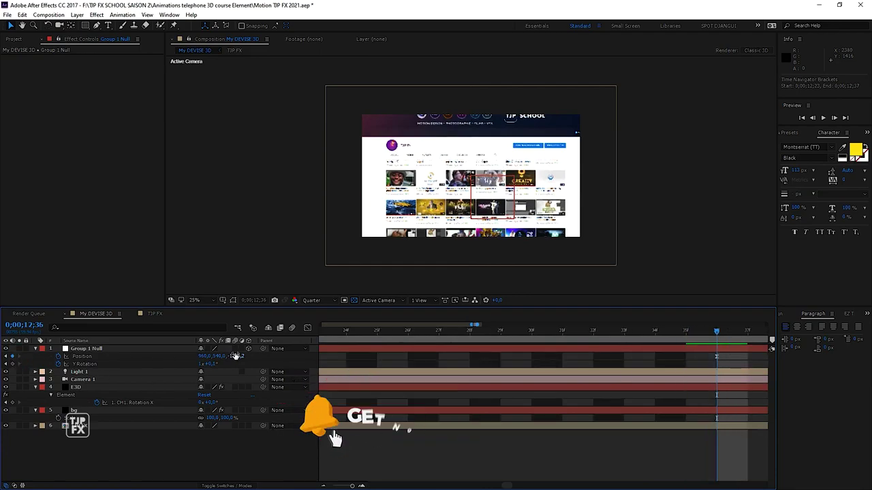
left_click_drag(247, 355, 286, 351)
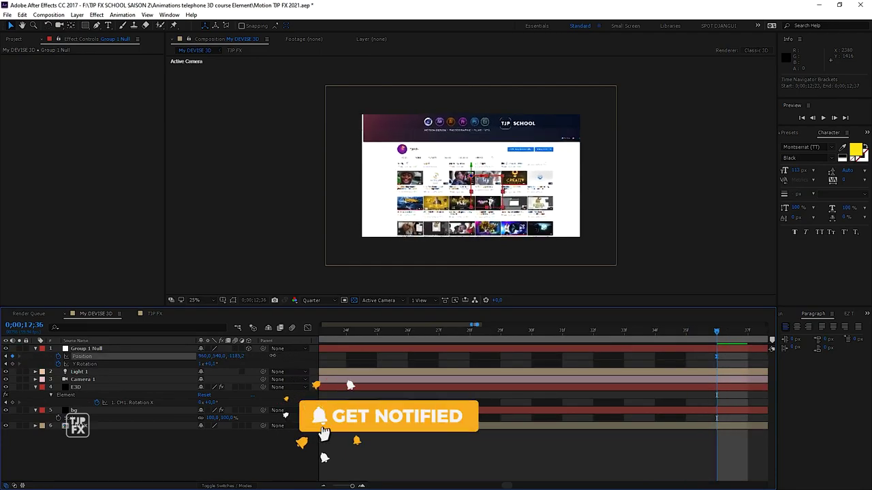
key(";")
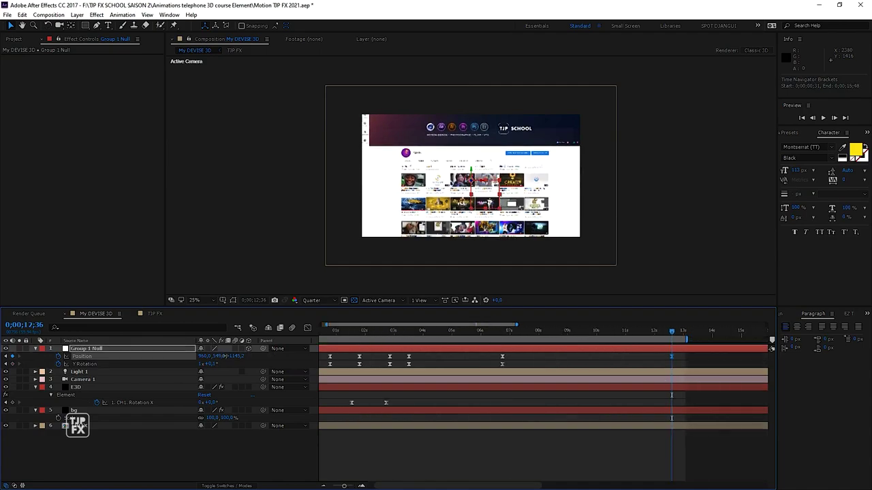
left_click_drag(216, 356, 190, 356)
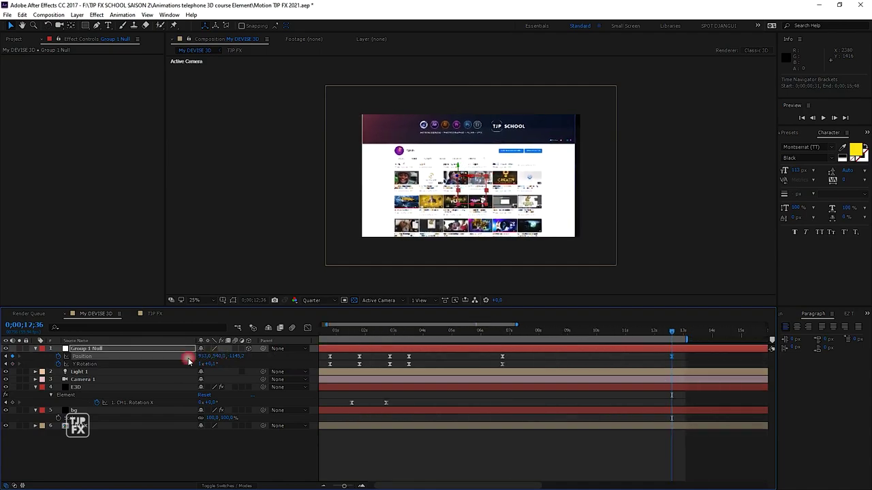
Step: Preview the laptop push-in animation from around 4 seconds
left_click(446, 334)
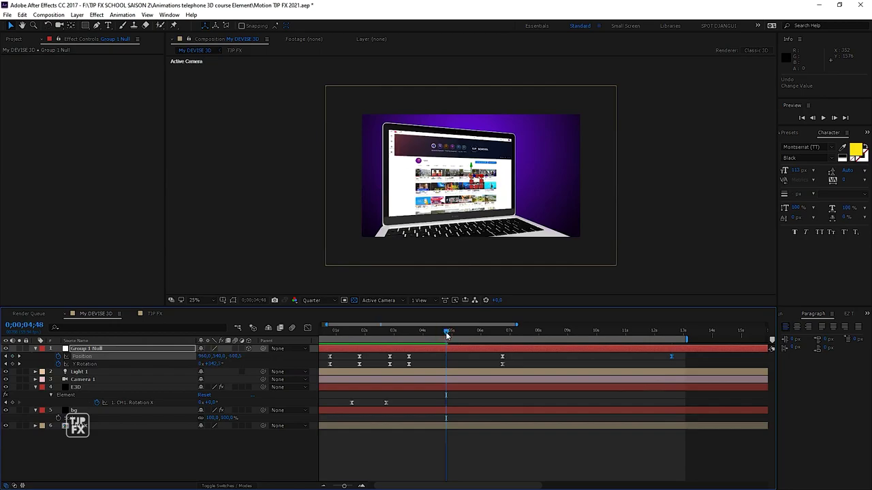
key("space")
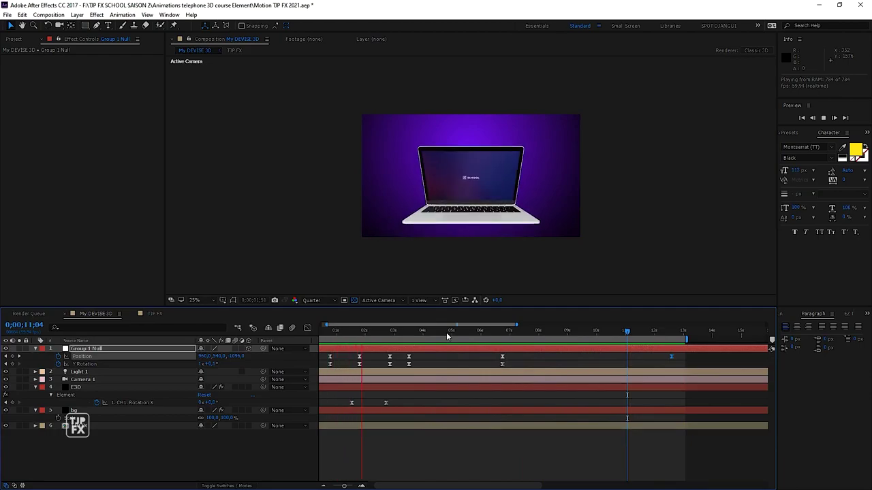
key("space")
Step: At 6;02 with the viewer at 50%, deselect the null and select the E3D layer
key("period")
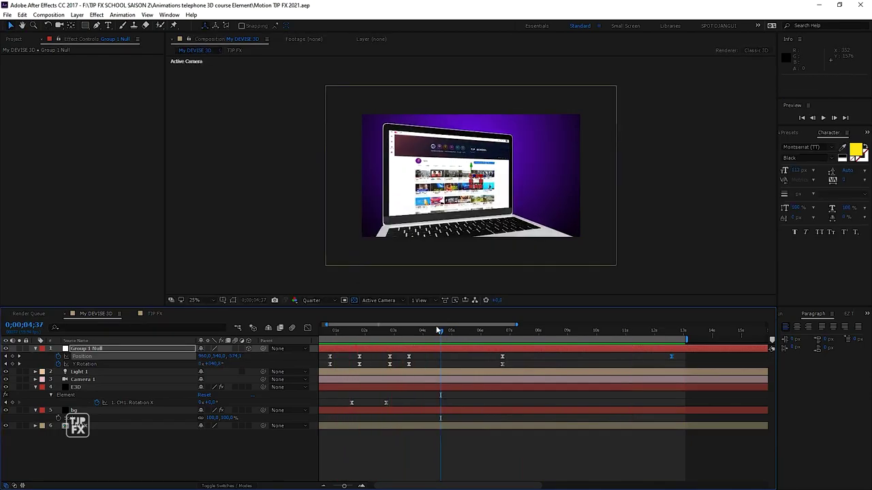
left_click_drag(447, 332, 482, 332)
left_click(176, 444)
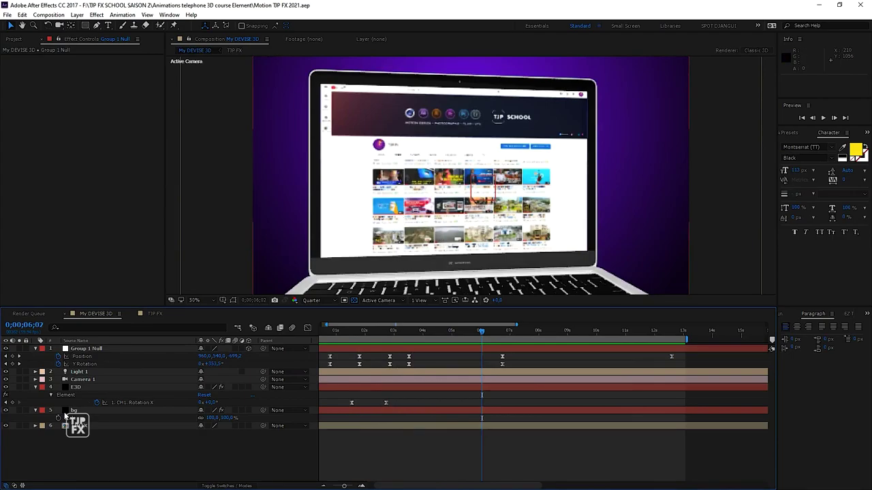
left_click(79, 388)
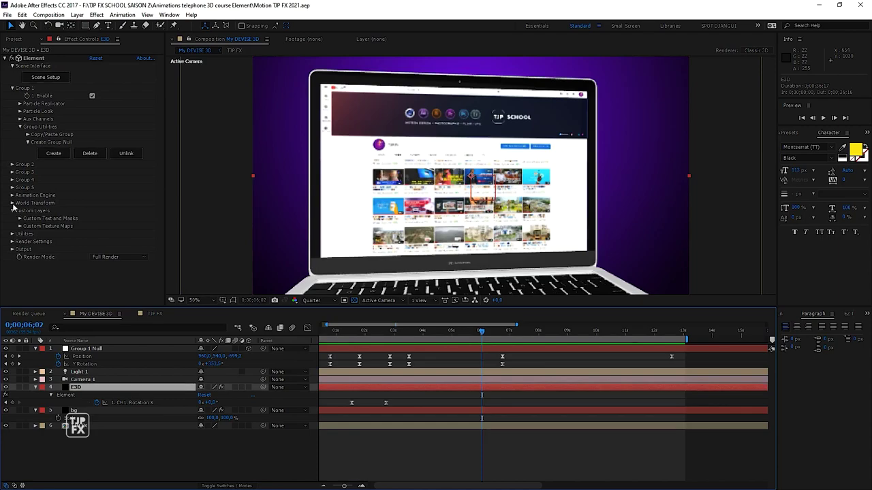
Step: Set the Element effect's Add Lighting to Cinema, check it near 9 seconds, then revert to None
left_click(12, 241)
scroll(13, 245, "down", 2)
left_click(21, 208)
left_click(119, 231)
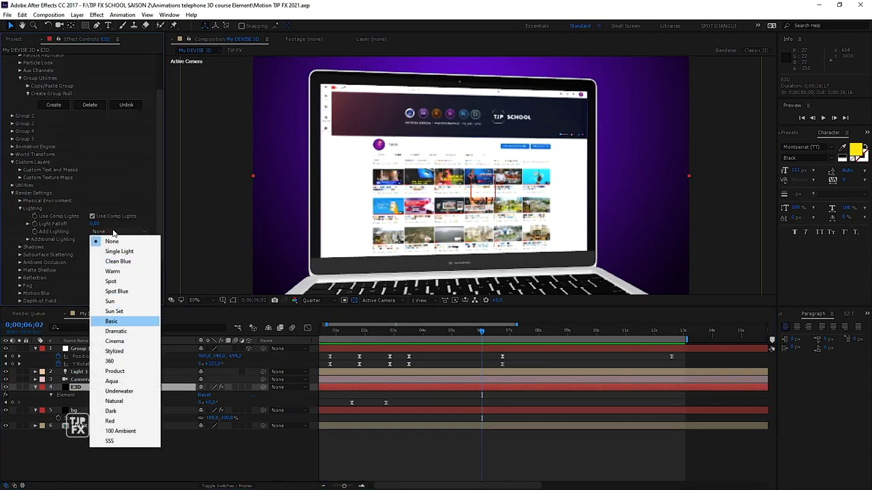
left_click(124, 337)
left_click_drag(469, 333, 565, 335)
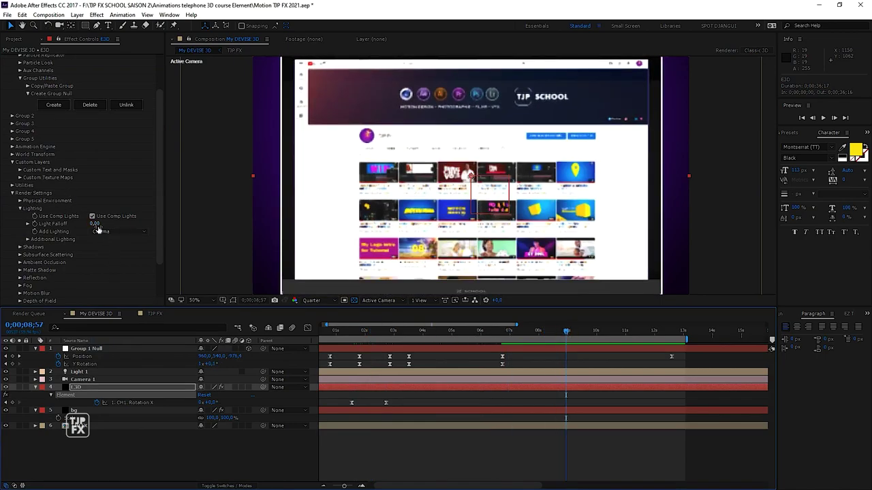
left_click(99, 231)
left_click(123, 243)
scroll(155, 171, "up", 3)
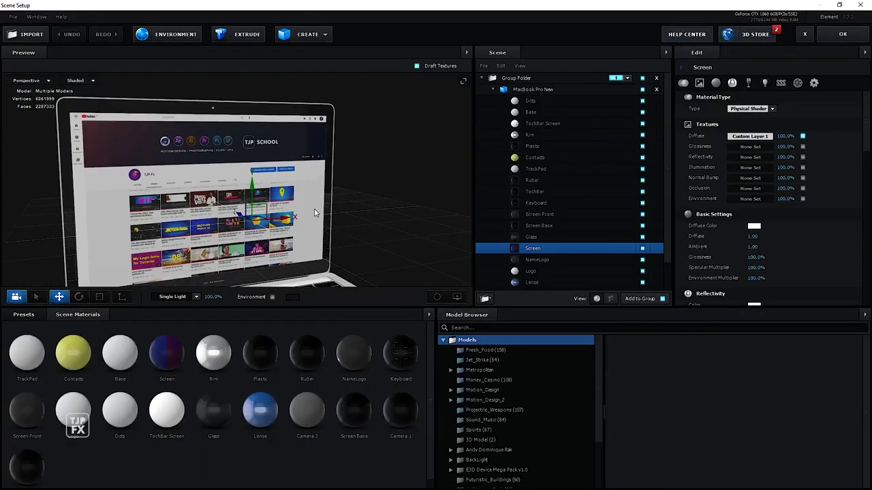
Step: Enable the environment and try the BackLight_2K_16 and BackLight_2K_19 maps behind the laptop
left_click(32, 316)
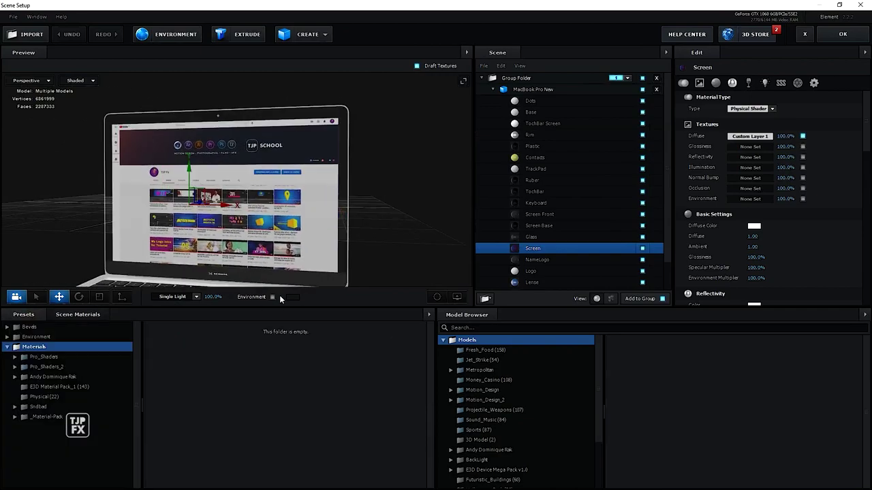
left_click(271, 296)
double_click(38, 337)
double_click(43, 347)
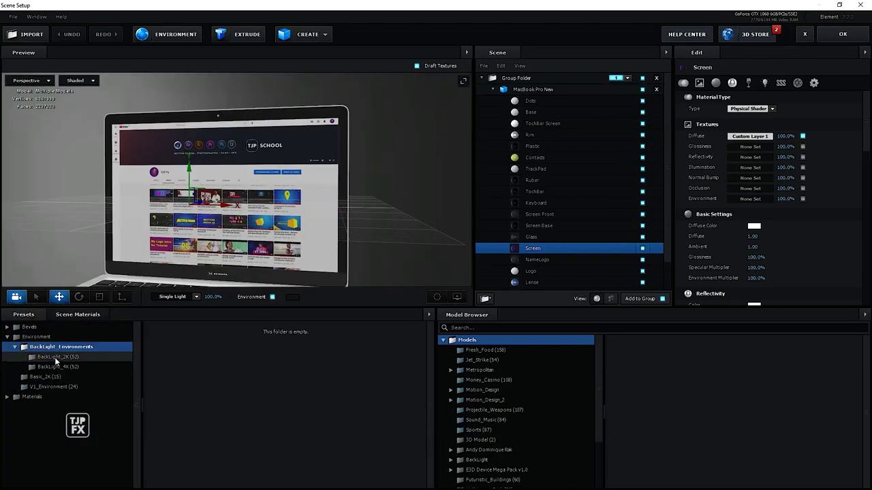
left_click(60, 357)
scroll(340, 387, "down", 1)
left_click(230, 394)
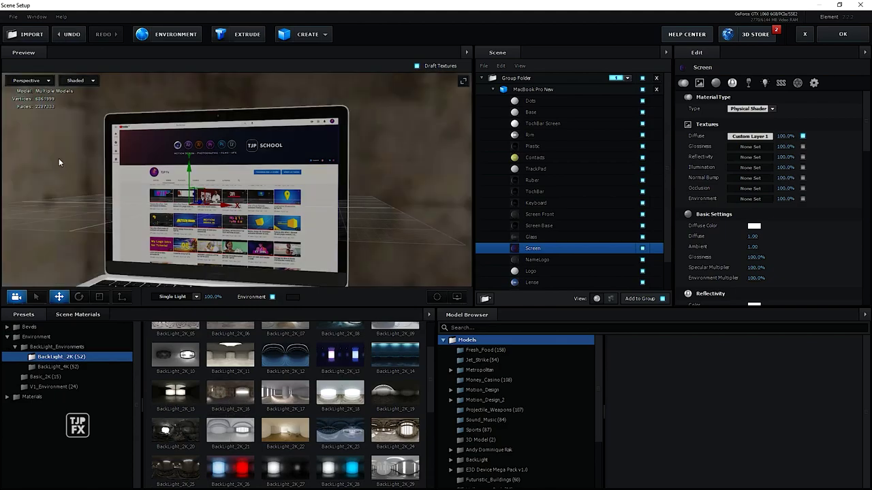
left_click_drag(59, 158, 122, 205)
left_click(391, 395)
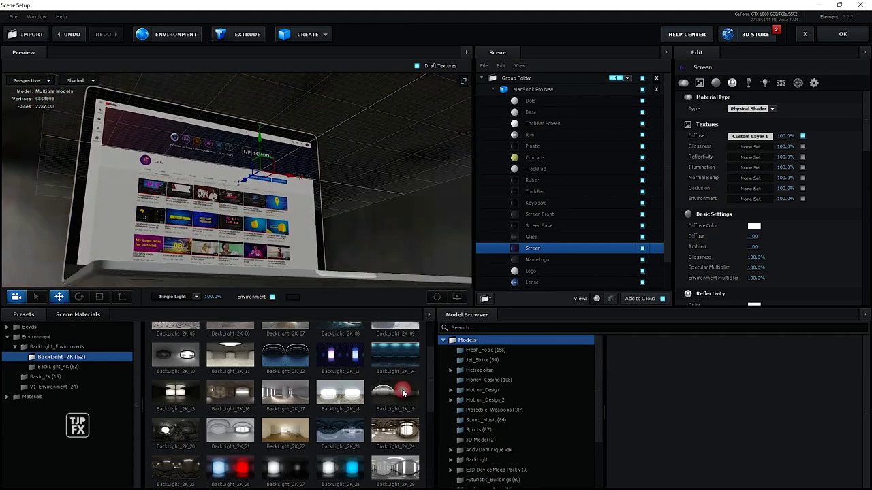
Step: Browse the BackLight_4K and Basic_2K environment maps, then accept the scene
scroll(369, 411, "down", 2)
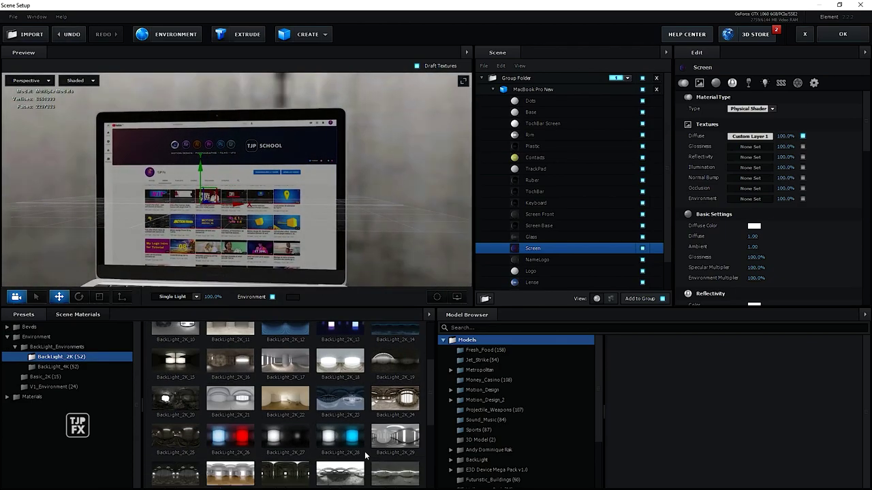
scroll(369, 410, "down", 2)
scroll(369, 411, "down", 1)
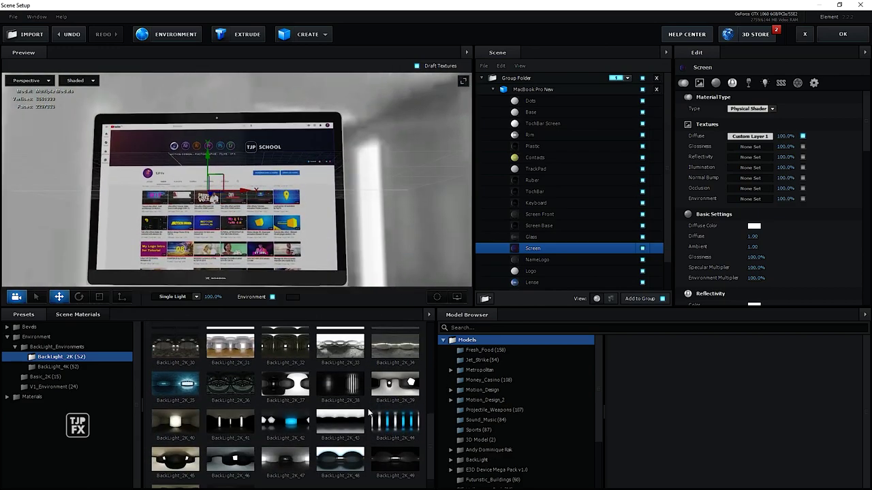
left_click(60, 366)
left_click(61, 376)
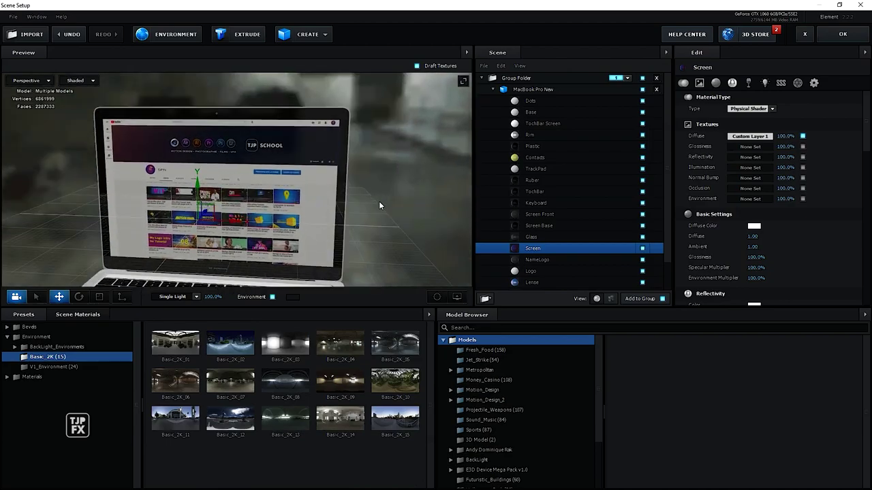
left_click(842, 34)
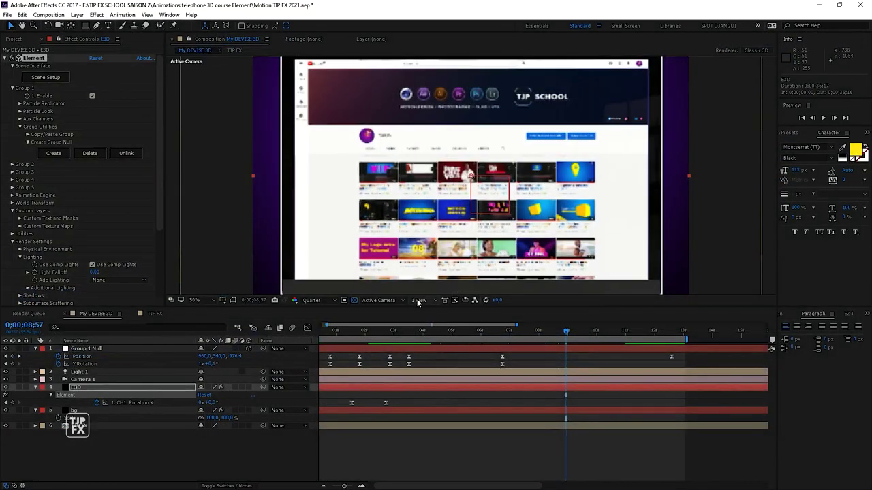
Step: Step back in the push-in and expand the Element effect's Additional Lighting settings
left_click_drag(363, 332, 522, 327)
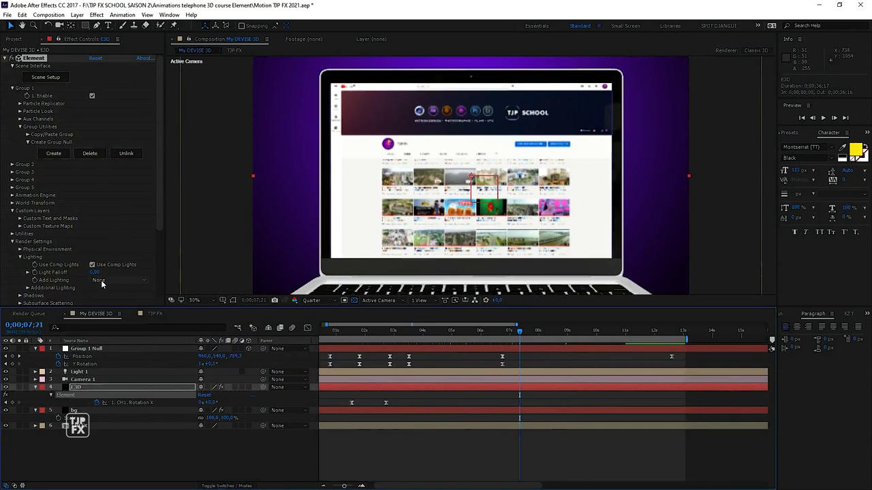
left_click(28, 288)
scroll(136, 220, "down", 3)
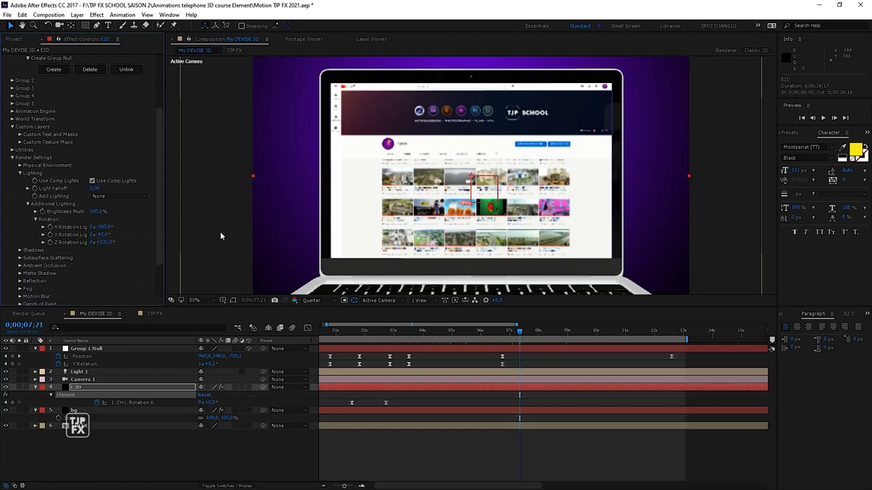
Step: Move the Group 1 Null's opening keyframes earlier to 0;00;00;16 and play the intro
key("s")
key("s")
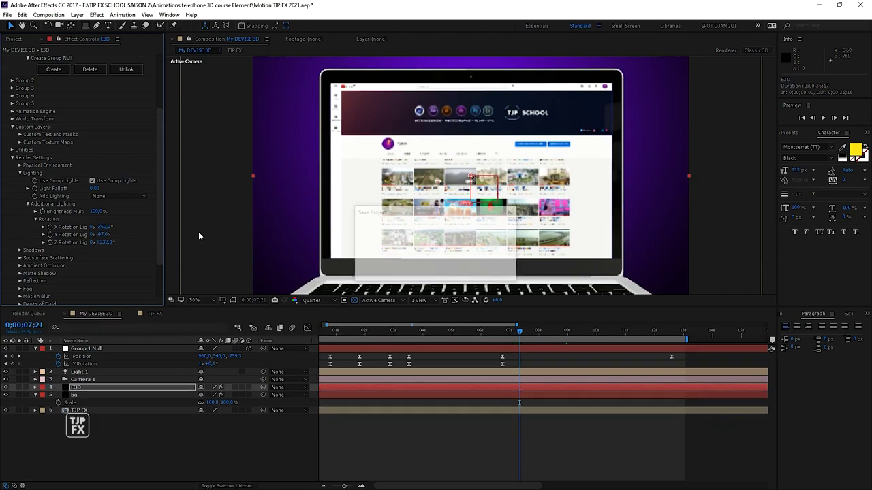
scroll(398, 204, "down", 2)
key("minus")
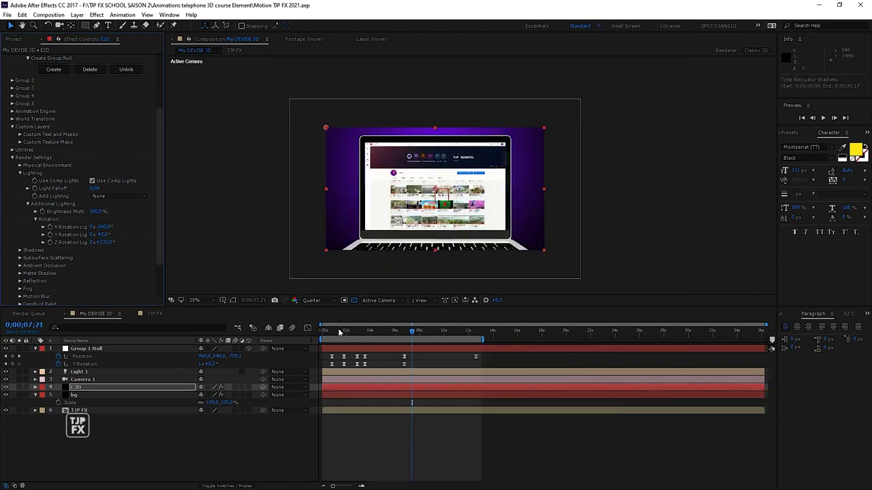
left_click(334, 332)
left_click_drag(341, 353, 328, 370)
key("space")
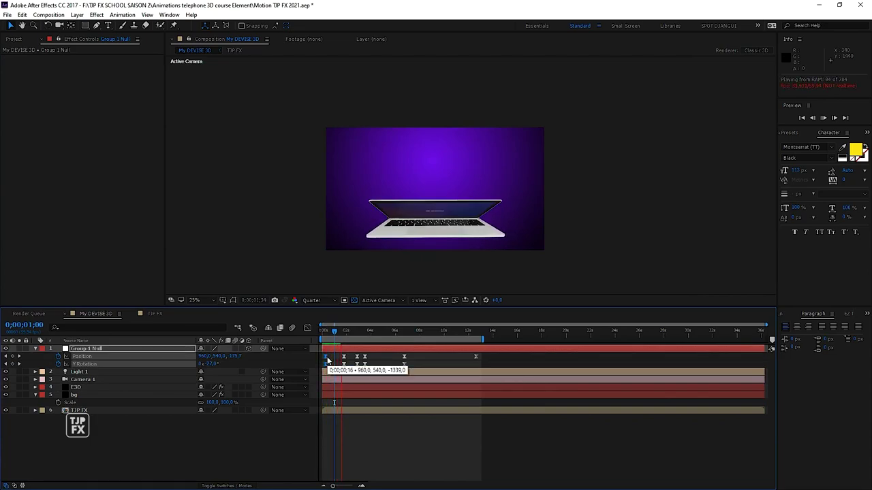
Step: Add a new adjustment layer with a Curves effect bent into a contrast S-curve
key("space")
key("ctrl+alt+y")
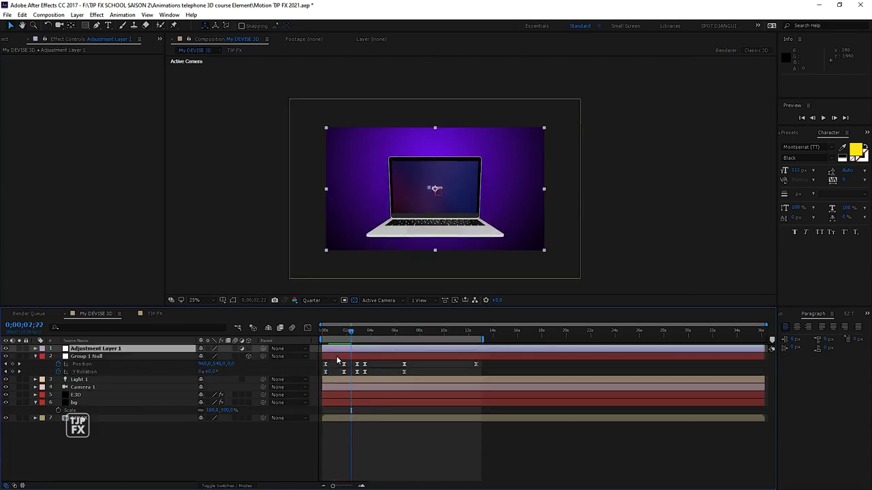
key("ctrl+space")
type("cur")
key("Return")
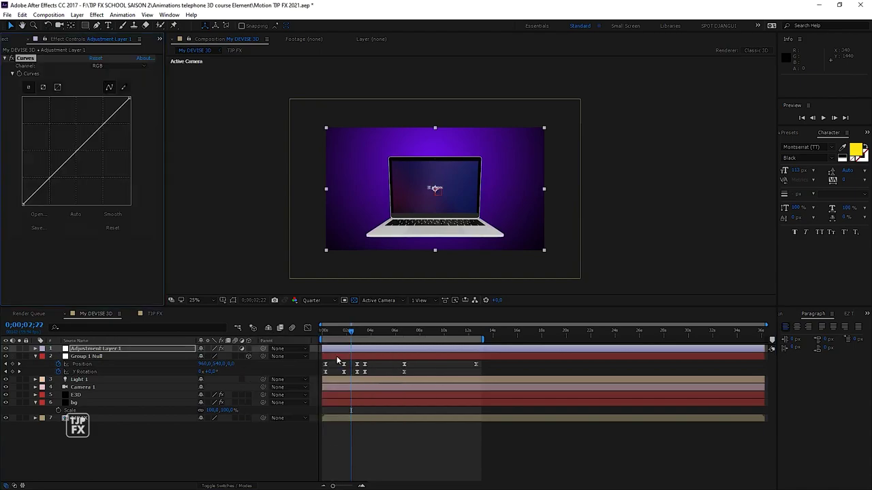
left_click_drag(41, 188, 39, 196)
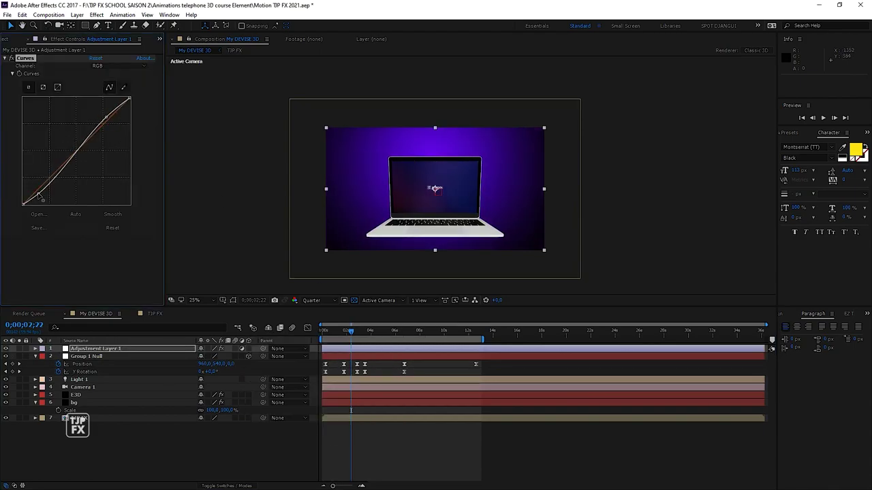
scroll(452, 181, "up", 2)
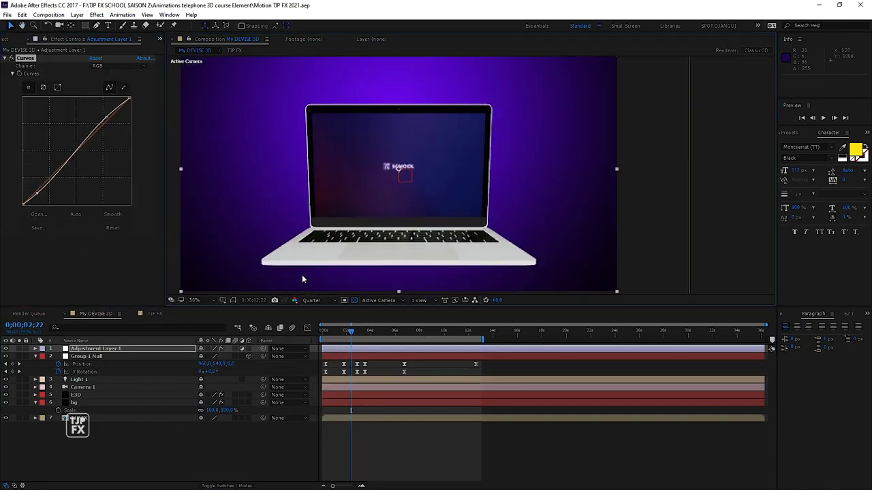
Step: Add Unsharp Mask to the adjustment layer, then select the E3D layer's Element effect
key("ctrl+space")
type("u")
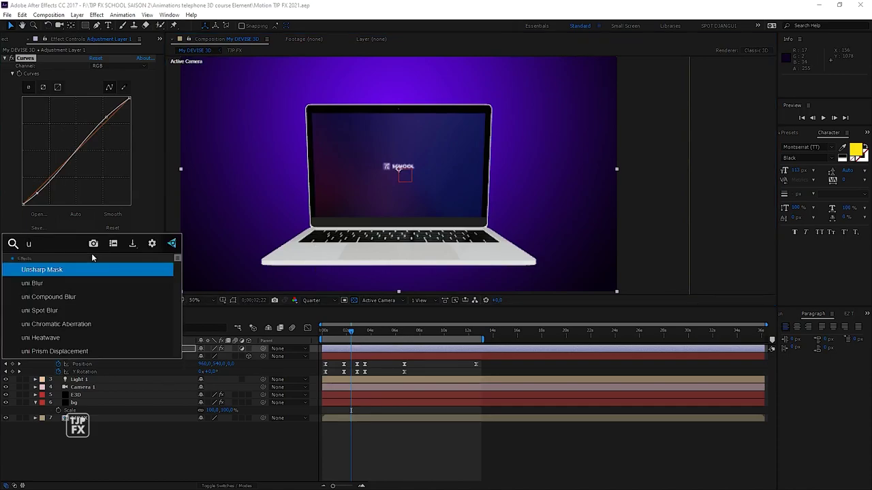
left_click(81, 271)
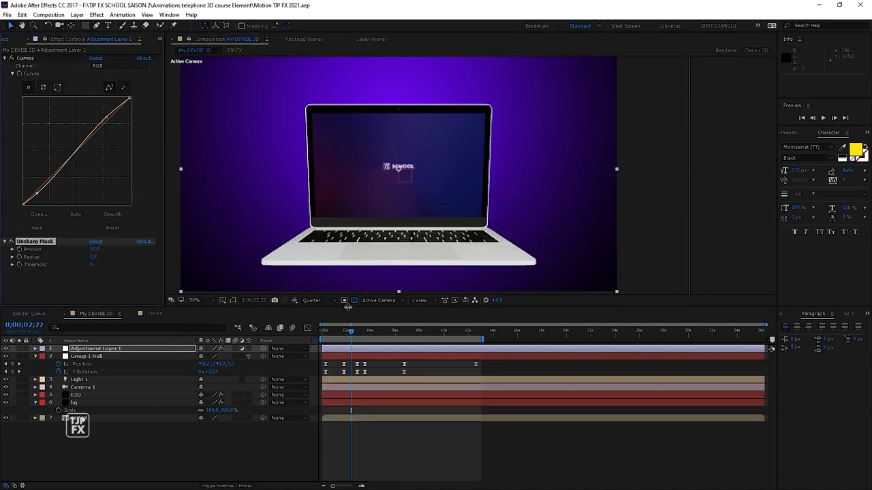
left_click(80, 394)
left_click(53, 79)
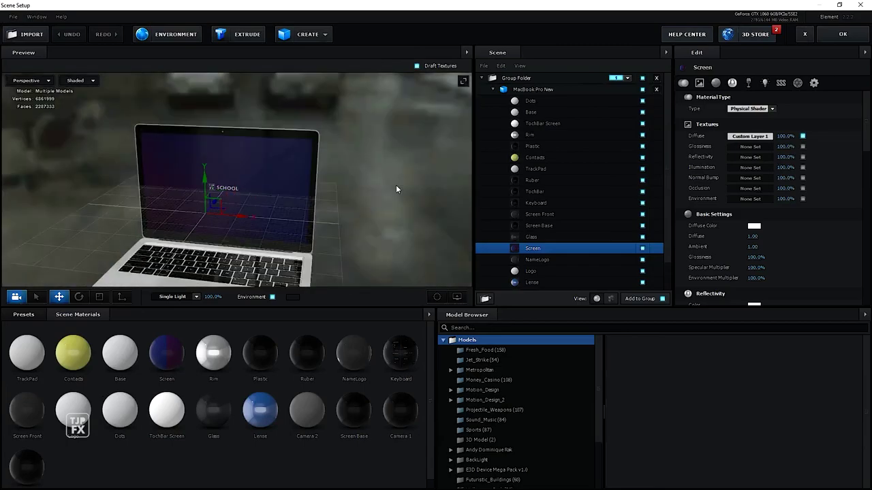
Step: Add a plane and scale it up to 3497.8% as a large floor
left_click(306, 34)
left_click(425, 57)
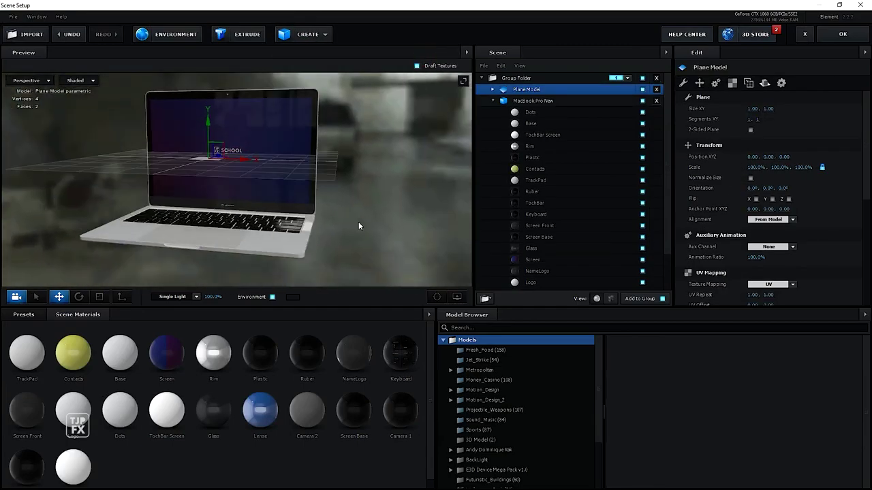
key("r")
left_click_drag(250, 166, 182, 251)
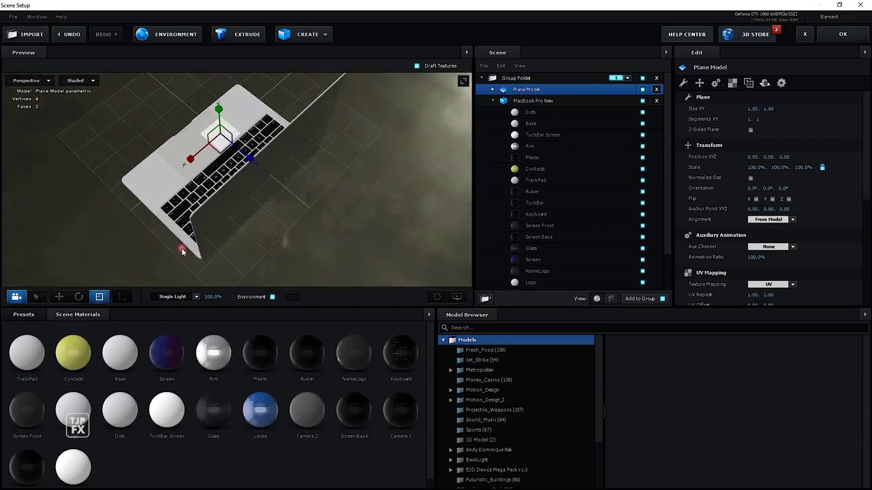
mouse_move(221, 138)
left_mouse_down()
mouse_move(211, 232)
mouse_move(202, 216)
left_mouse_up()
left_click_drag(230, 127, 135, 197)
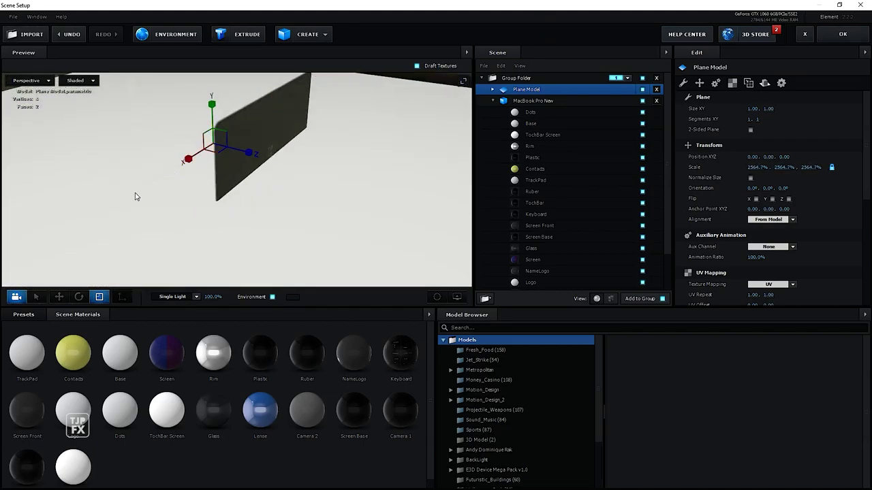
left_click_drag(215, 145, 354, 87)
left_click_drag(155, 175, 136, 136)
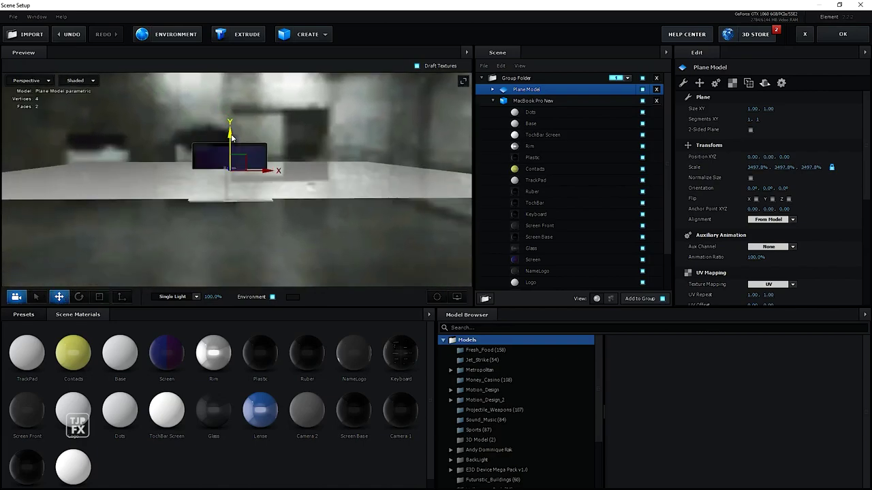
Step: Lower the plane to just beneath the laptop's base and show its Default material
left_click_drag(231, 136, 229, 220)
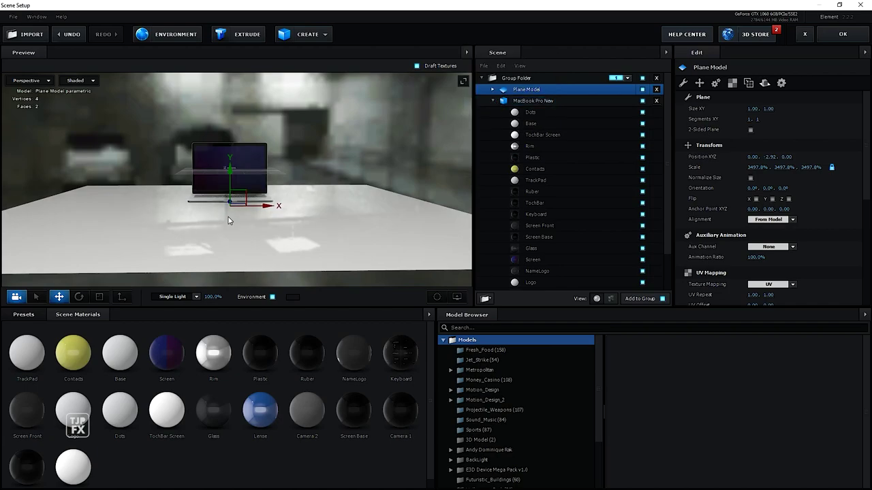
scroll(229, 220, "up", 5)
scroll(328, 159, "up", 1)
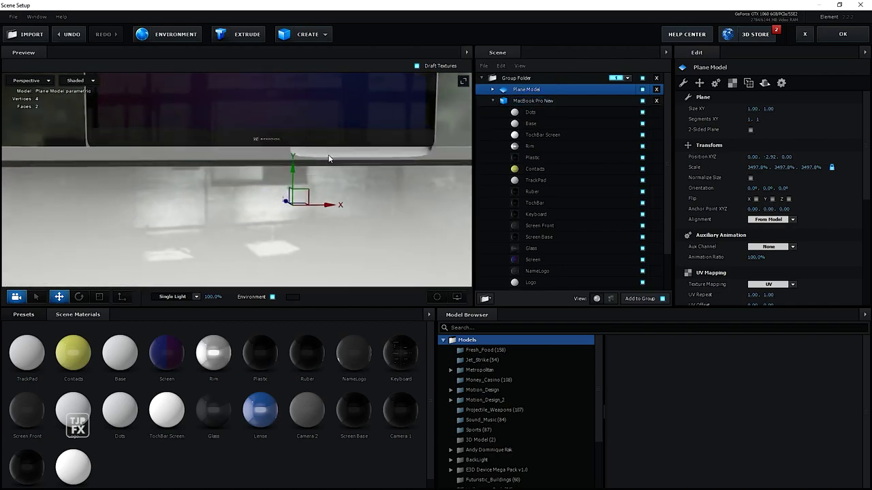
left_click_drag(328, 159, 314, 126)
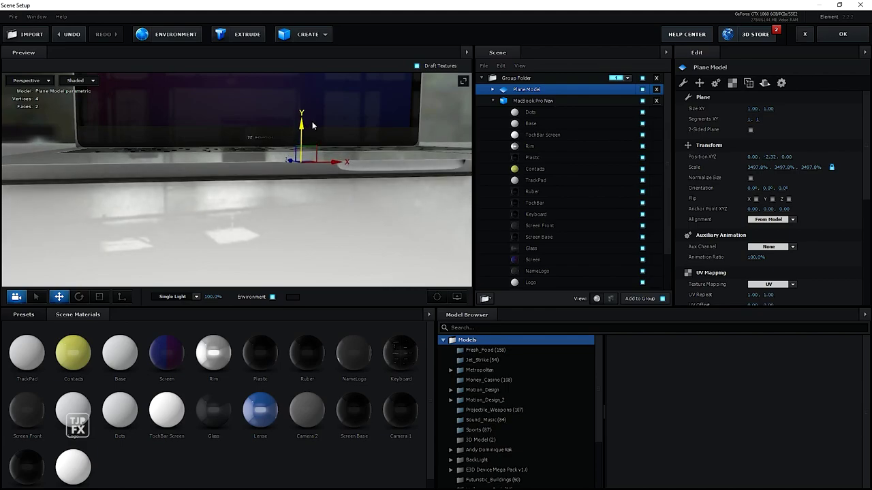
left_click(415, 225)
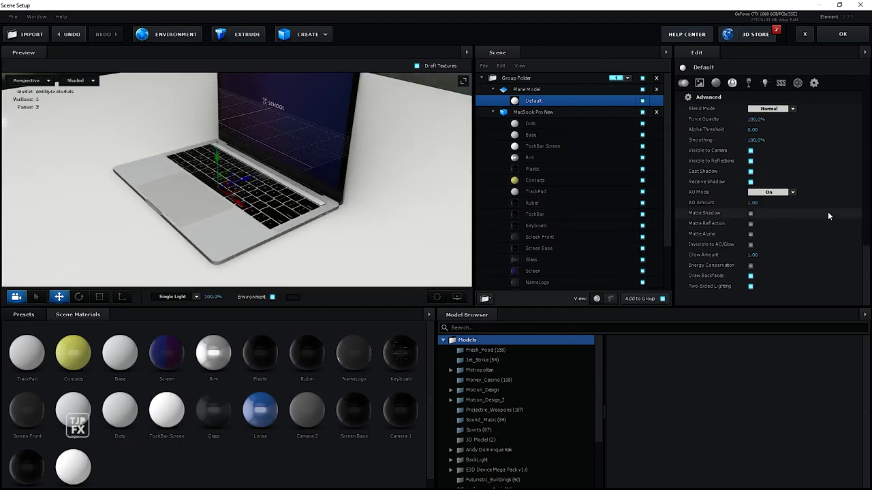
Step: Enable Matte Shadow on the plane's material and move Plane Model into group 2
left_click(752, 215)
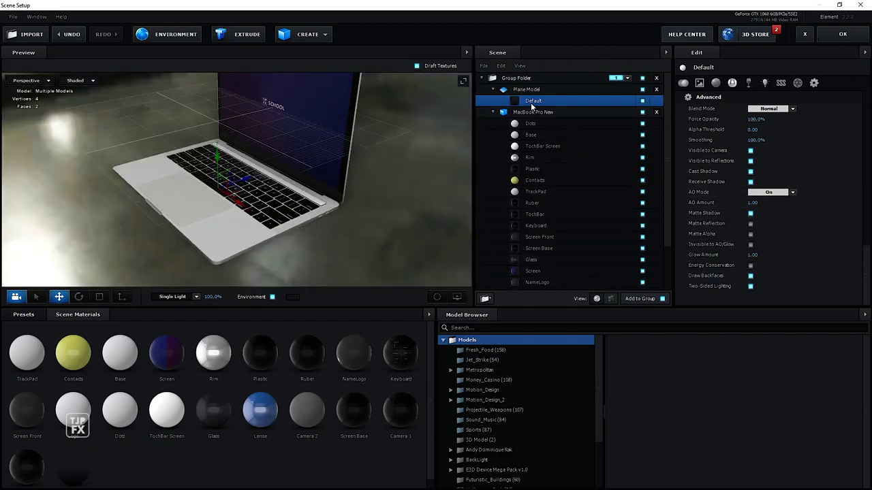
left_click(493, 113)
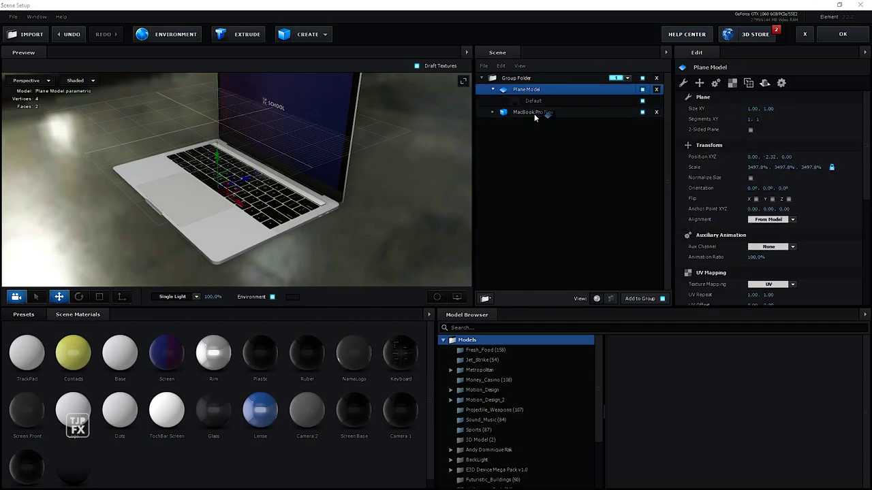
left_click_drag(534, 96, 541, 114)
left_click(628, 101)
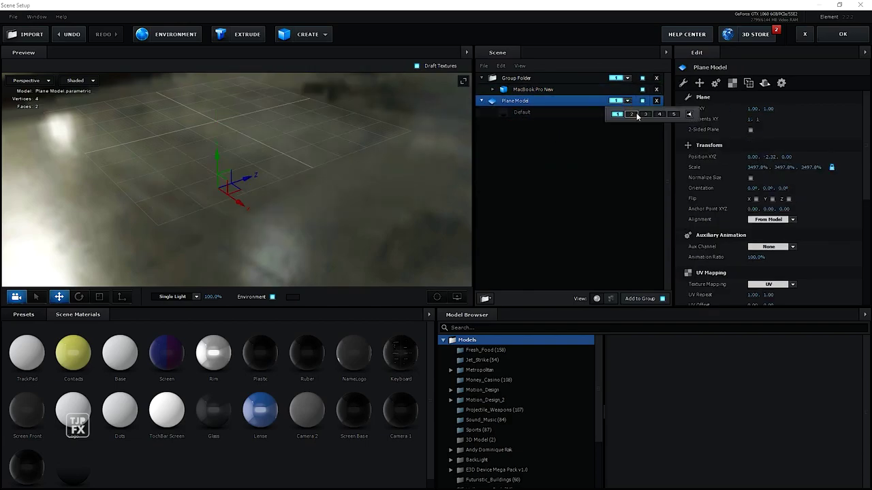
Step: Enable Matte Reflection, set the plane's Reflect Mode to Mirror Surface, and accept the scene
left_click(766, 83)
left_click(782, 85)
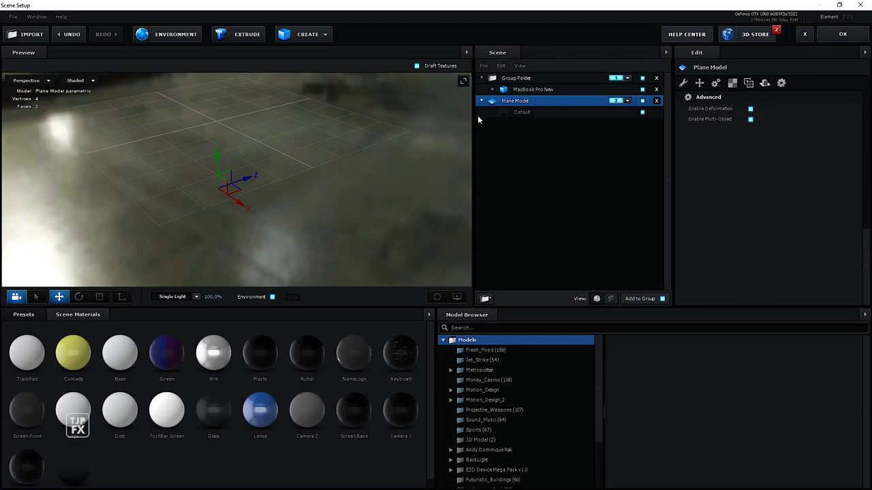
left_click(522, 111)
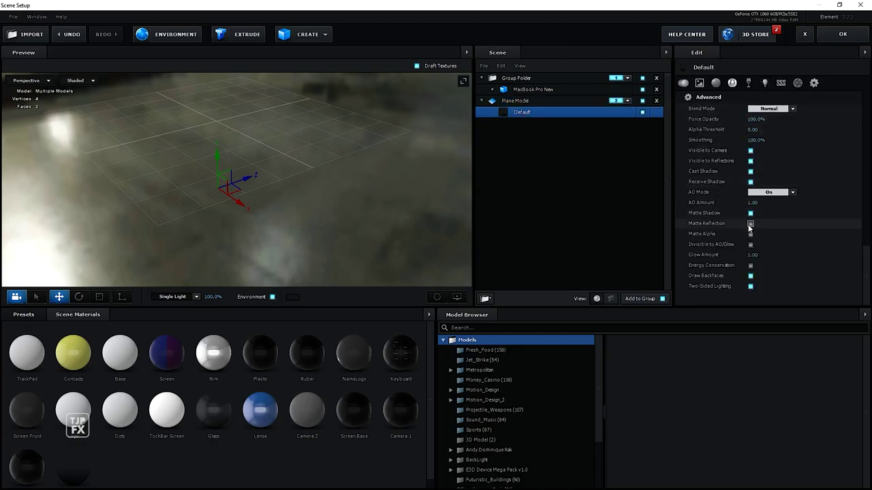
left_click(750, 224)
left_click(529, 100)
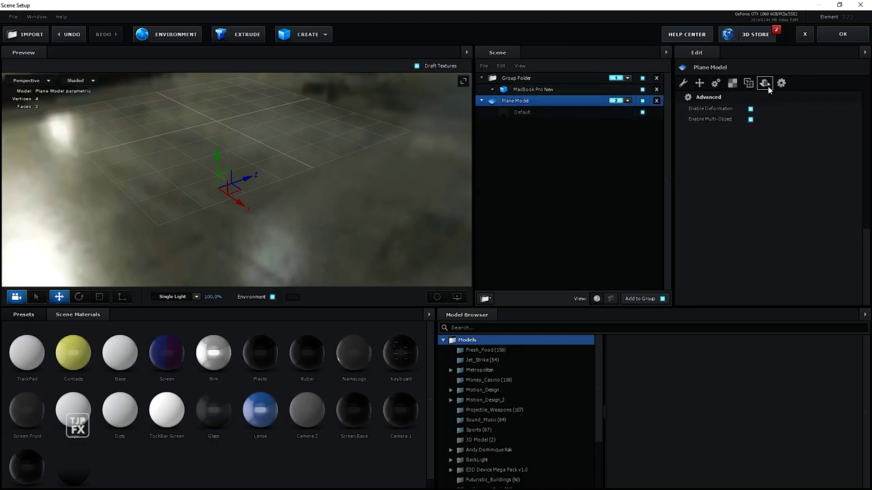
left_click(769, 108)
left_click(773, 130)
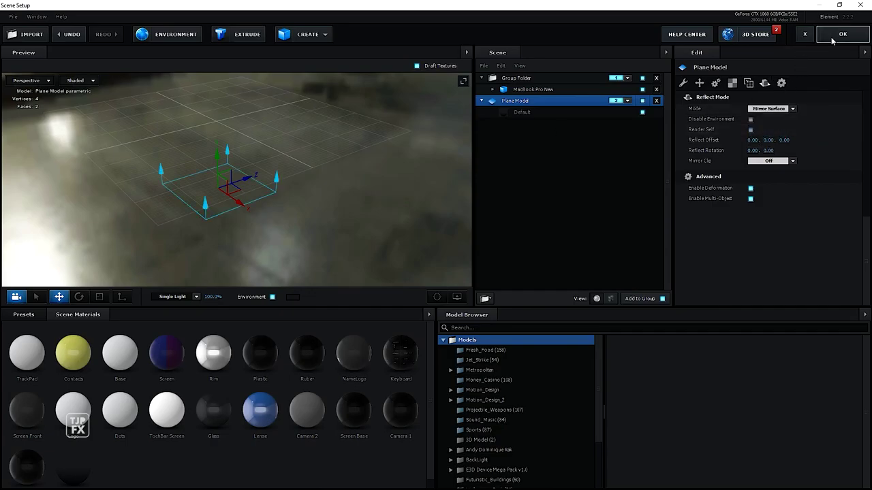
left_click(833, 37)
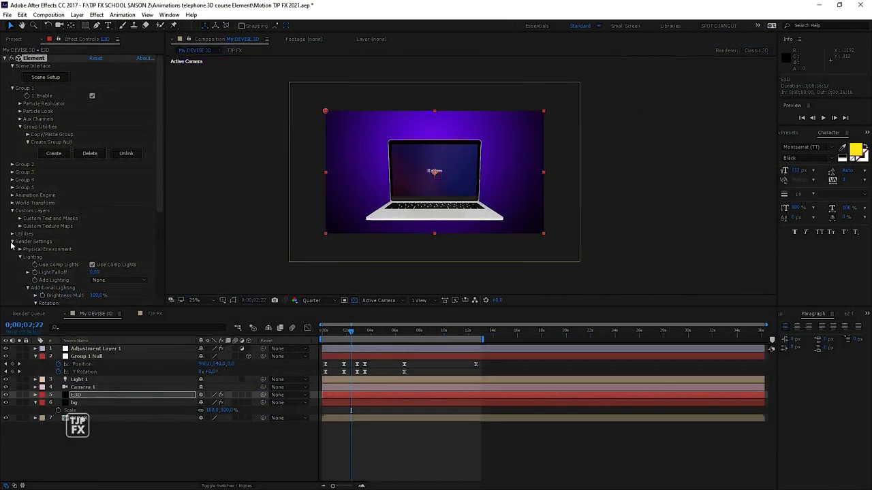
Step: Enable ambient occlusion in Ray-Traced mode under Render Settings, then create the Group 2 Null
left_click(11, 241)
scroll(444, 226, "up", 2)
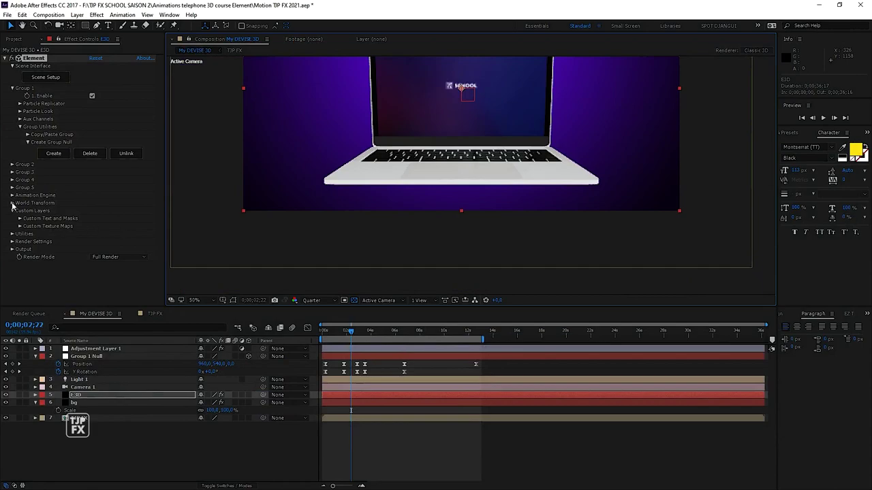
left_click(12, 243)
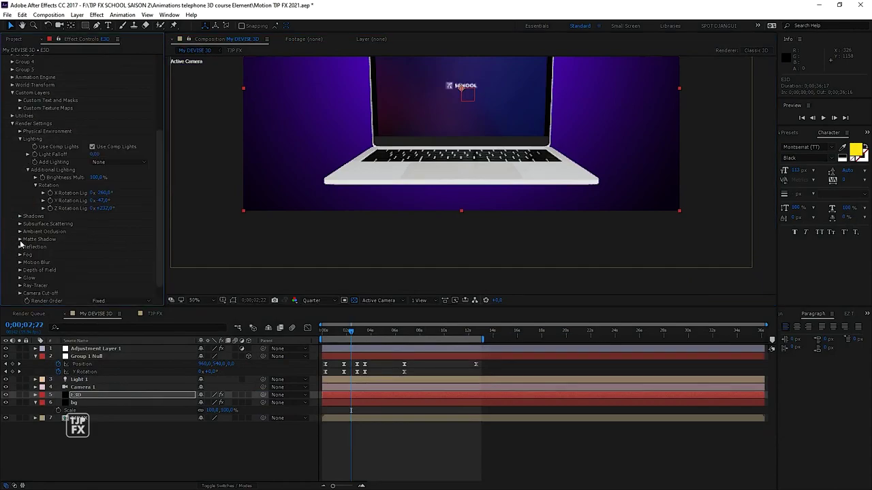
left_click(20, 240)
left_click(20, 240)
left_click(20, 231)
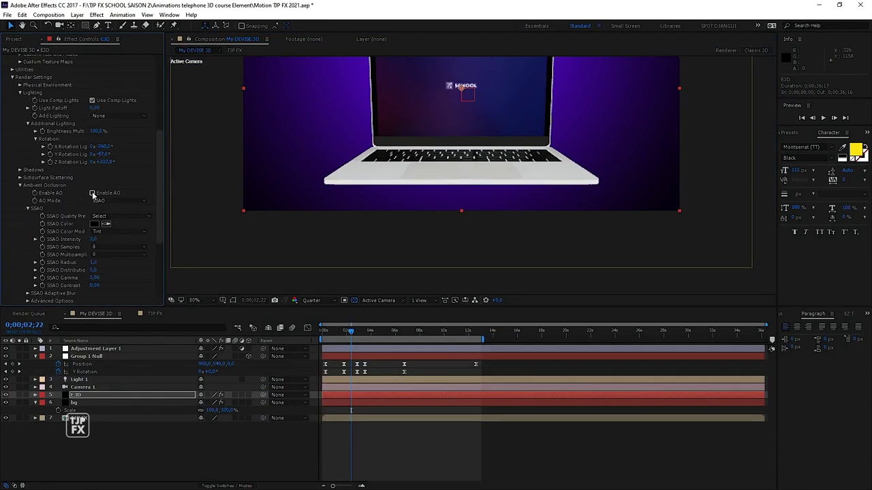
left_click(108, 216)
left_click(109, 201)
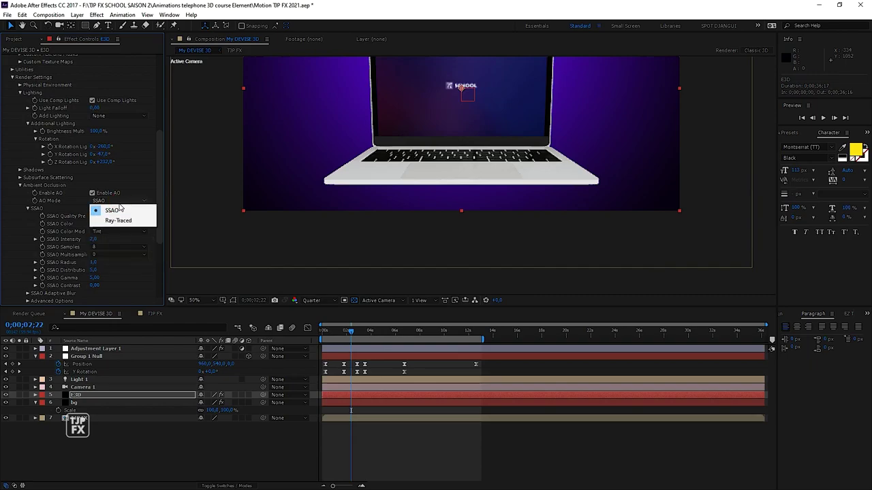
left_click(119, 218)
scroll(68, 204, "up", 10)
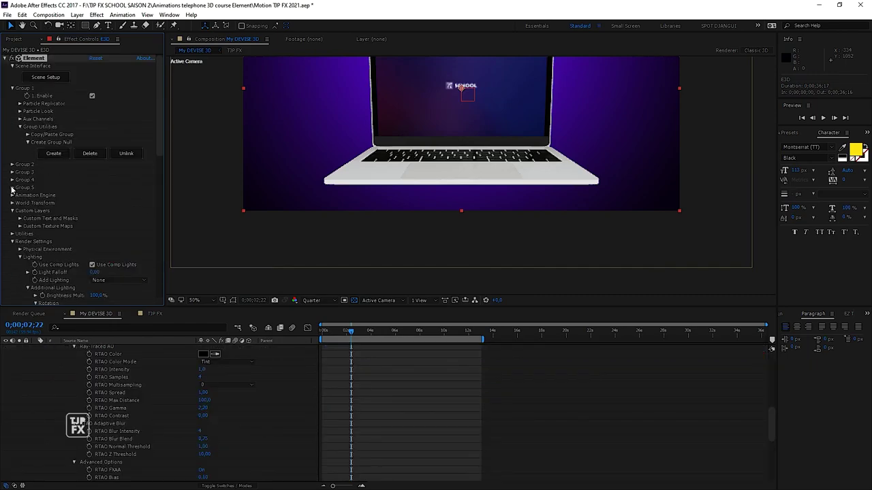
left_click(59, 233)
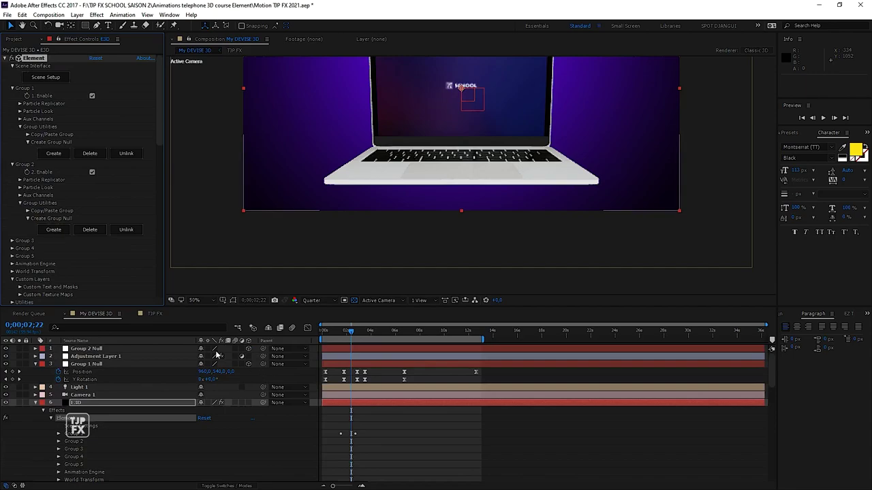
Step: Undo two stray edits, then at 0;00;02;07 raise Group 2 Null's Y position to about 318
left_click(137, 350)
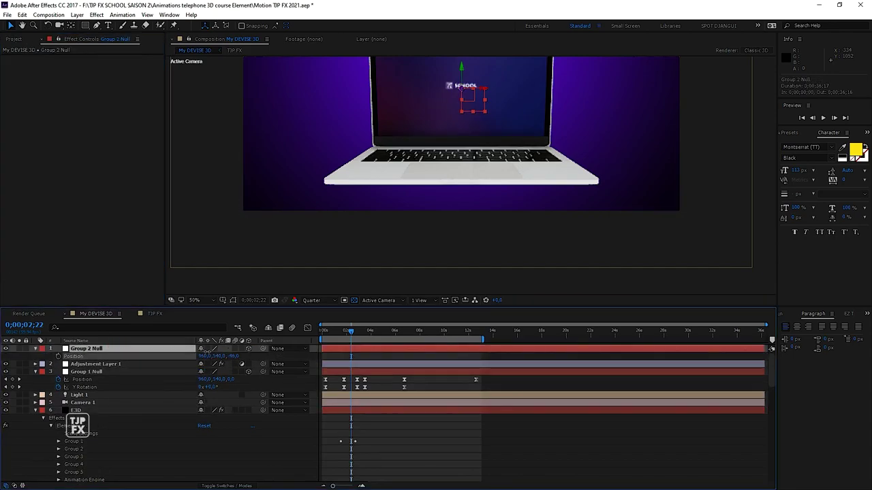
key("ctrl+z")
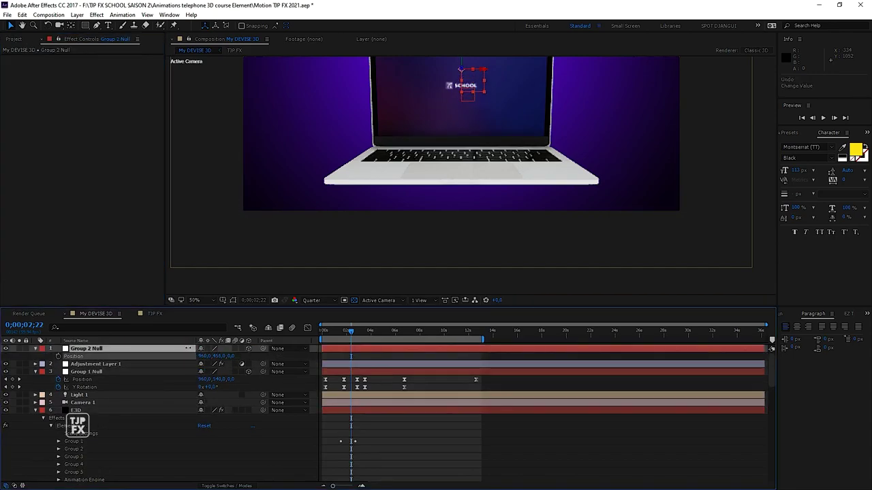
key("ctrl+z")
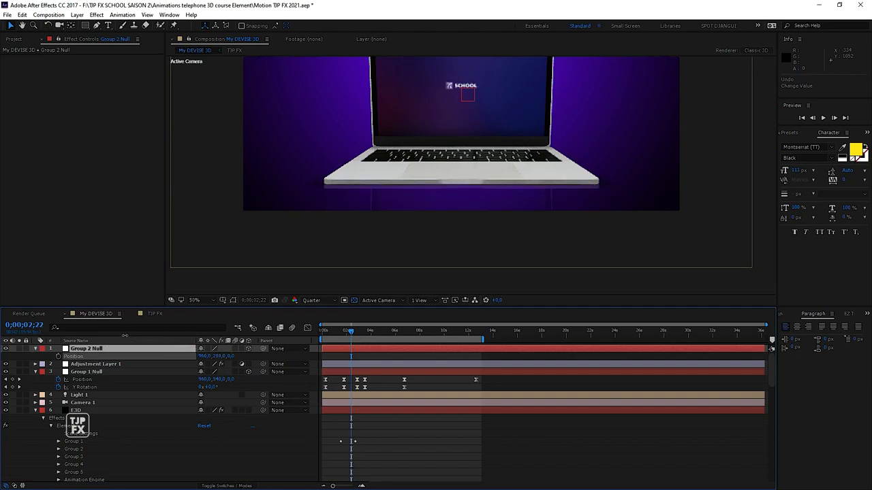
scroll(395, 234, "down", 2)
left_click(359, 334)
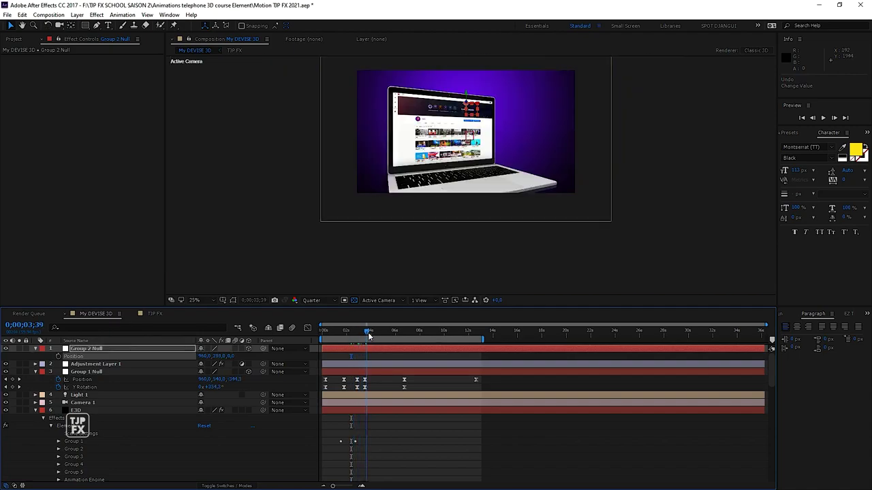
left_click_drag(362, 335, 327, 334)
left_click(350, 334)
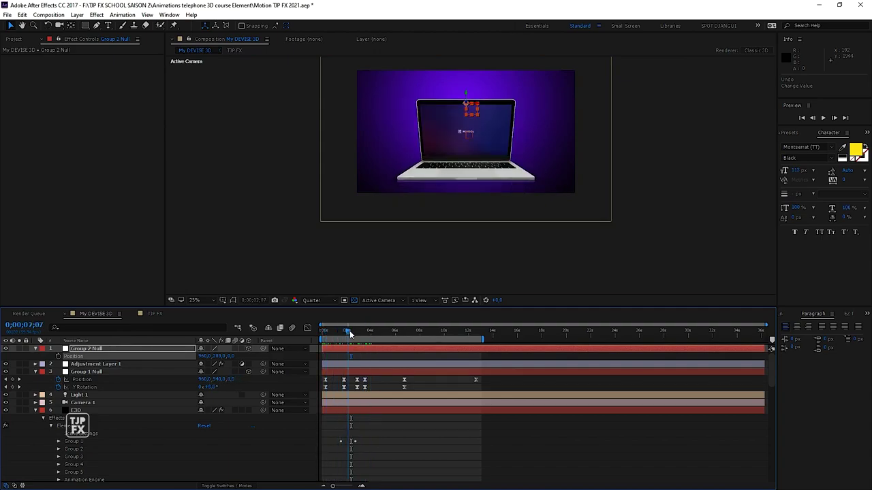
left_click_drag(220, 356, 232, 356)
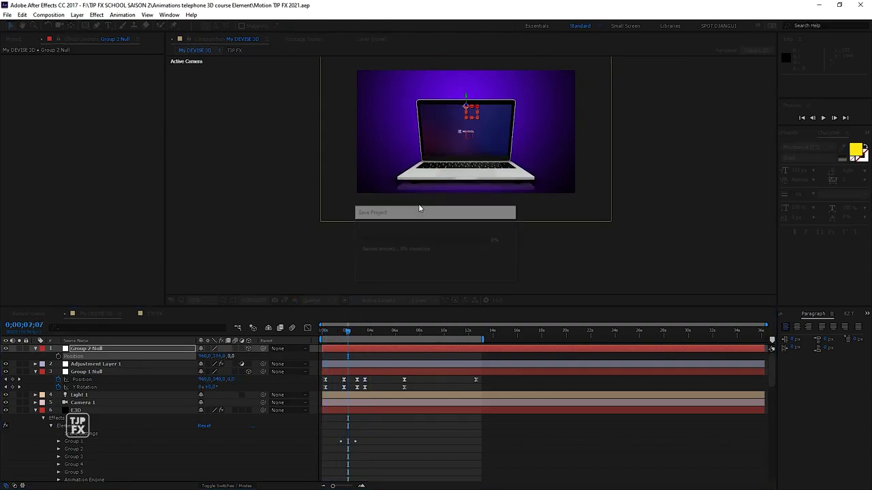
key("period")
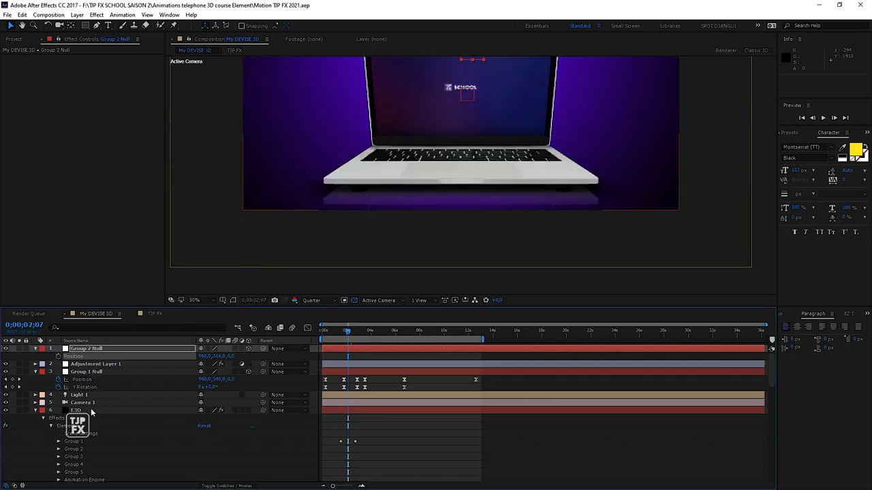
Step: Give Group 2 a 50% Force Opacity and purple Color Tint, then select Group 2 Null's Position
left_click(92, 411)
left_click(20, 187)
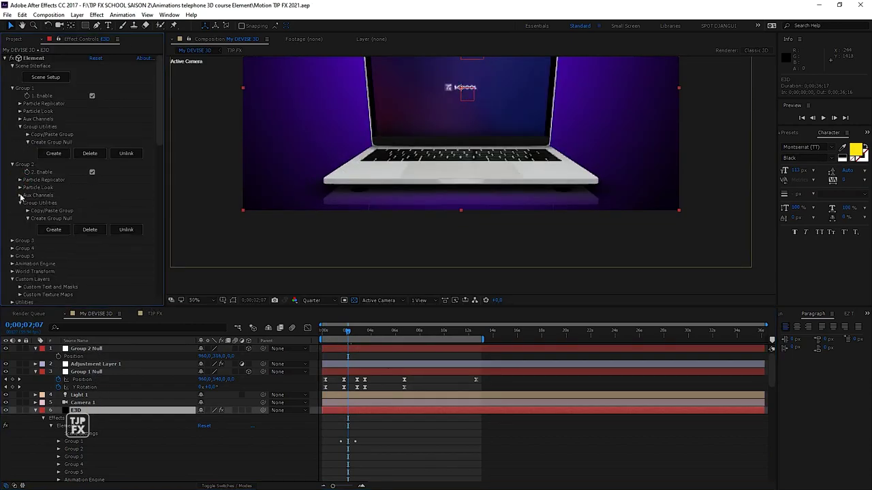
type("50")
key("Return")
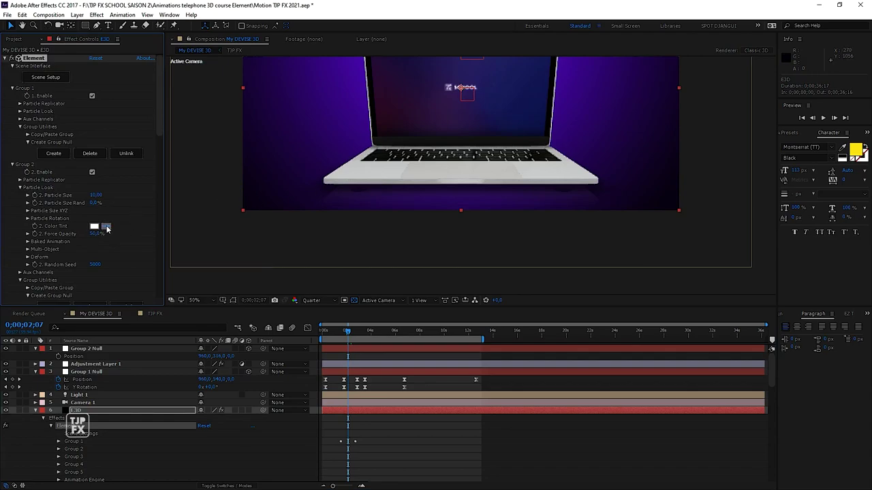
left_click_drag(306, 195, 297, 212)
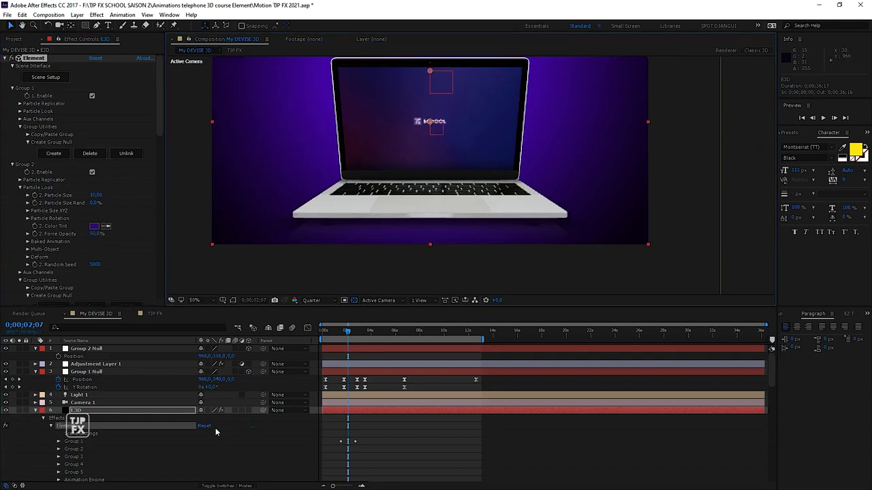
left_click(73, 356)
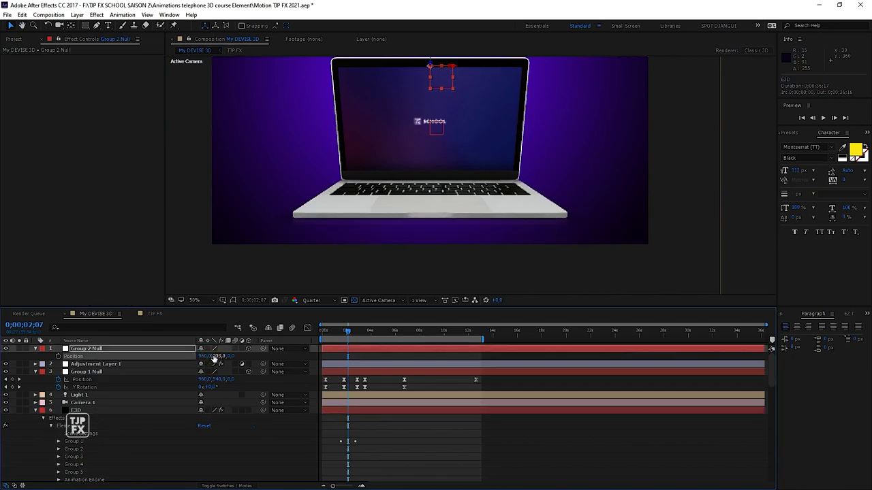
Step: Zoom the comp out, scrub to where the screen content shows, and RAM-preview the animation
scroll(405, 249, "down", 1)
scroll(381, 272, "down", 1)
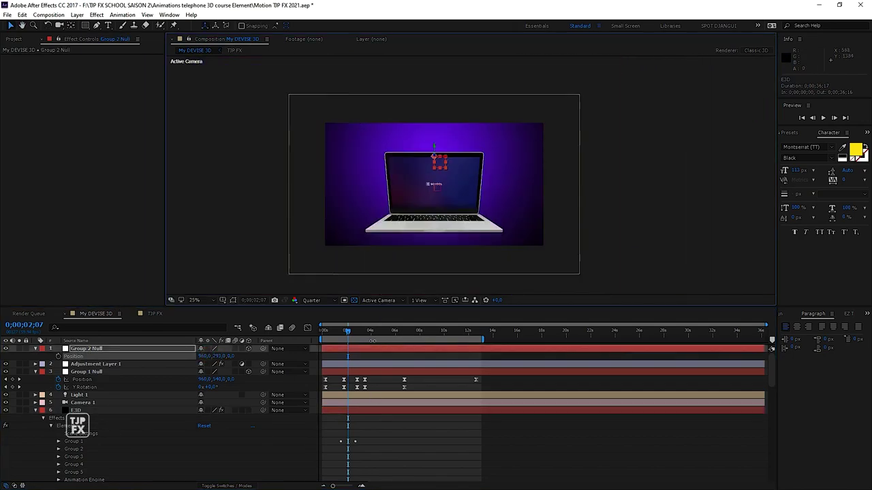
left_click(376, 334)
left_click_drag(380, 340, 391, 333)
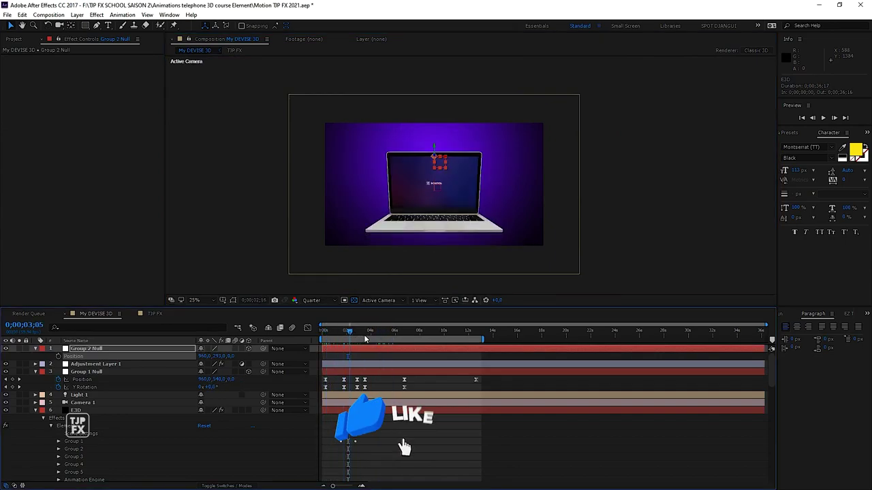
key("space")
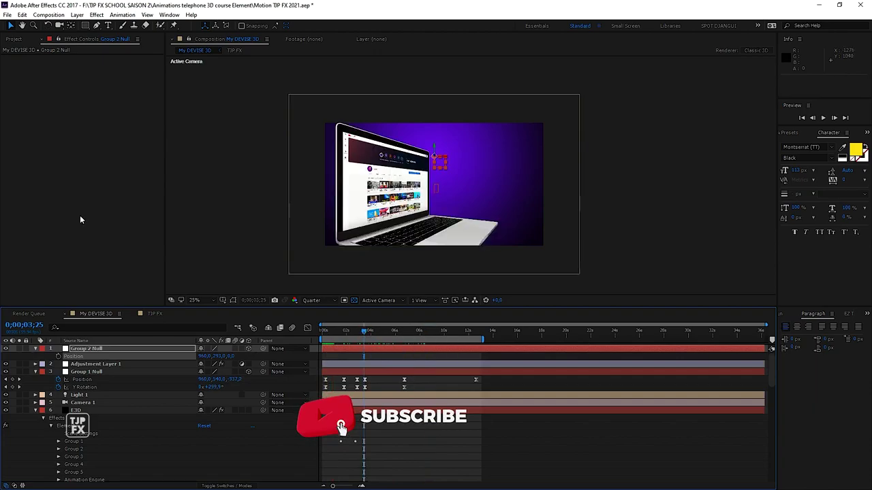
Step: Glance at the YouTube channel page in Chrome, then scrub through the laptop's turn again
key("alt+Tab")
left_click(361, 252)
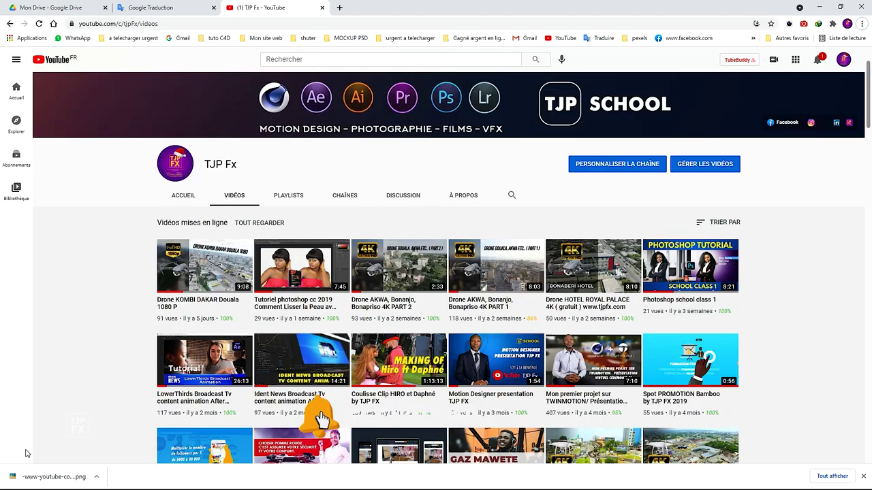
key("alt+Tab")
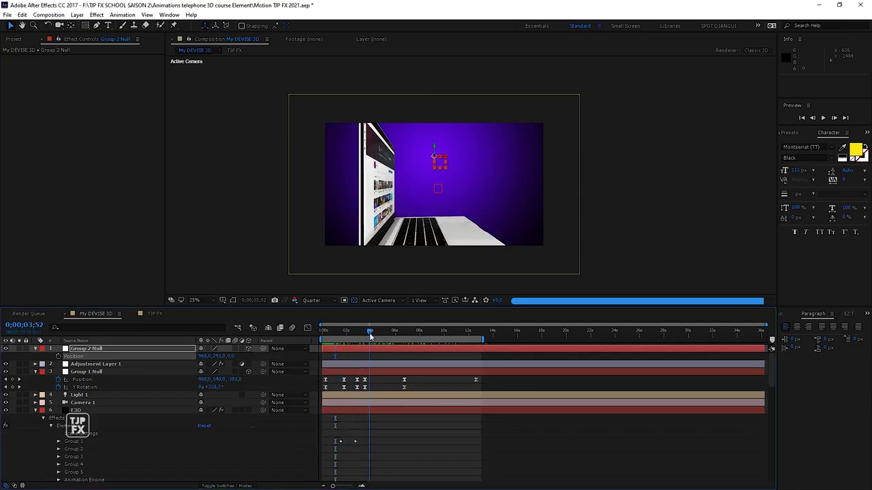
left_click_drag(417, 337, 452, 334)
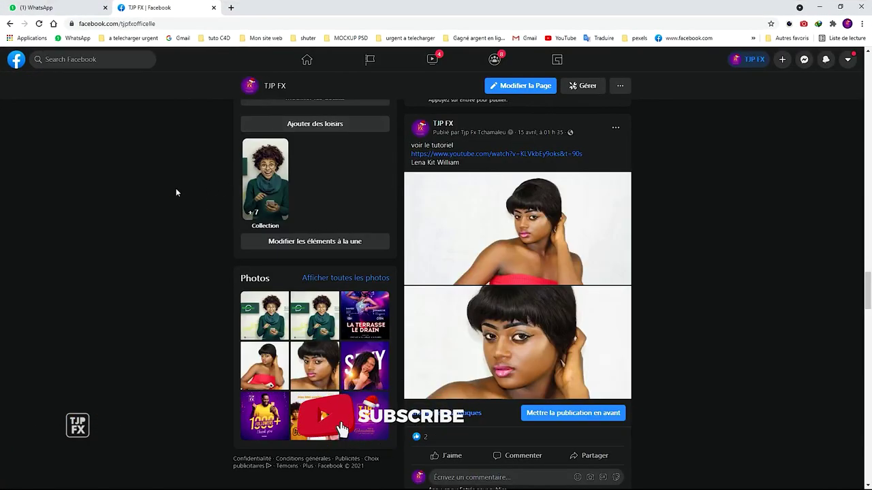
Step: Capture a full-page PNG screenshot of the TJP FX Facebook page with the WebPrint extension
scroll(707, 224, "down", 10)
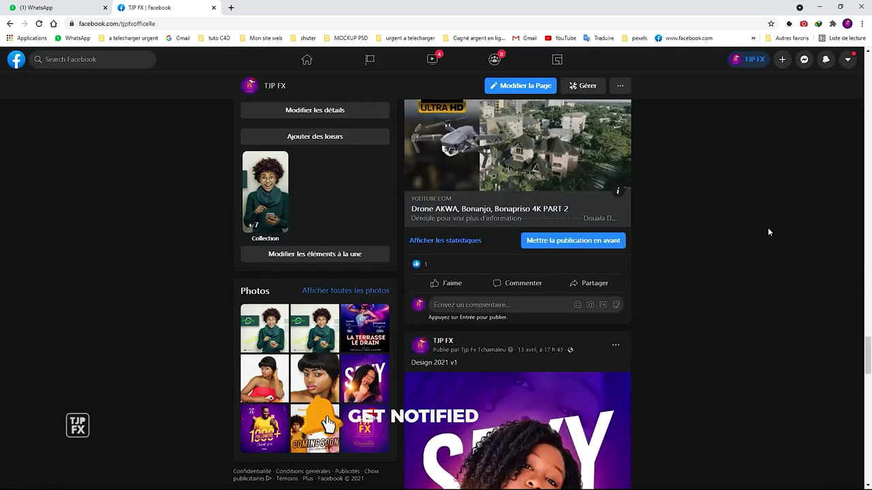
mouse_move(869, 361)
left_mouse_down()
mouse_move(870, 390)
mouse_move(818, 70)
left_mouse_up()
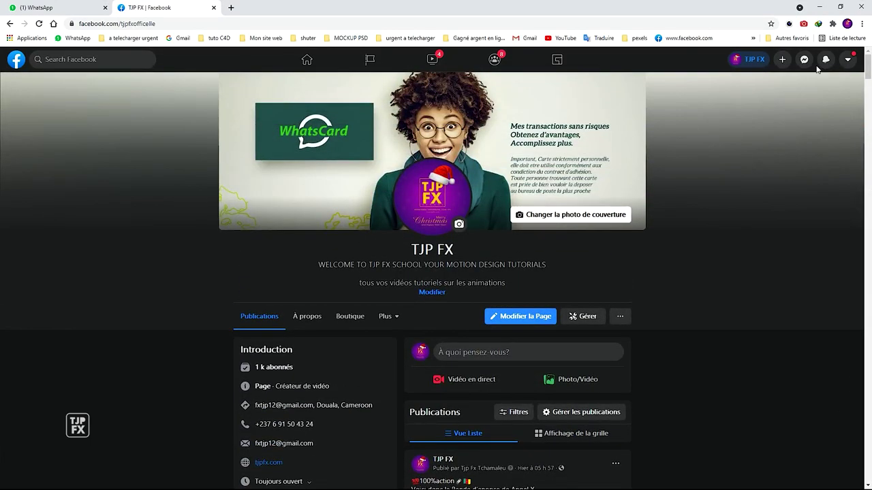
left_click(805, 24)
left_click(740, 91)
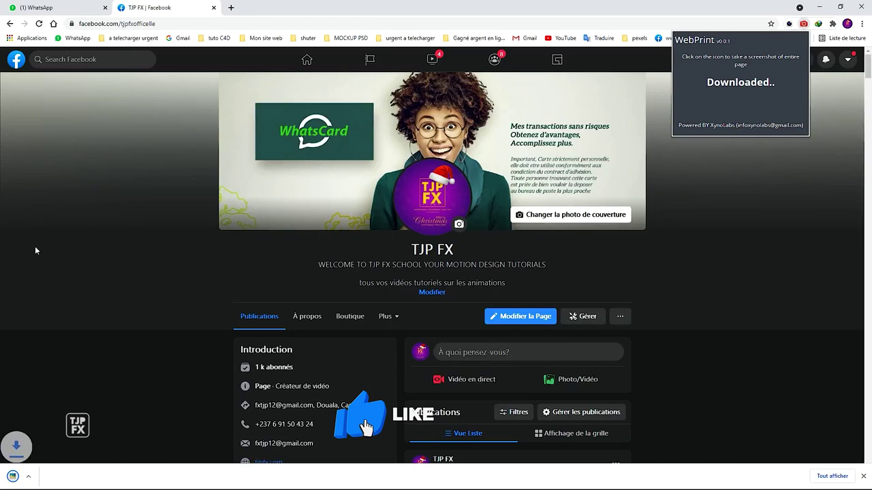
Step: Switch to Photoshop and drag the downloaded Facebook screenshot into it
key("alt+Tab")
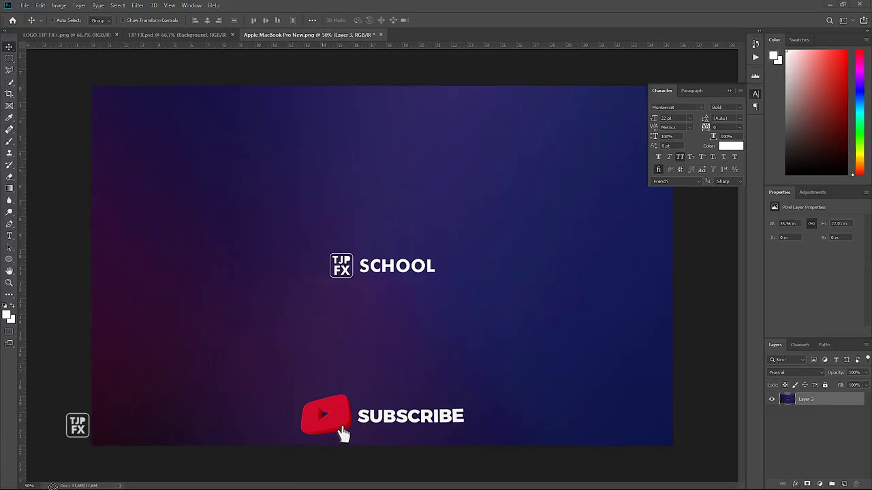
key("alt+Tab")
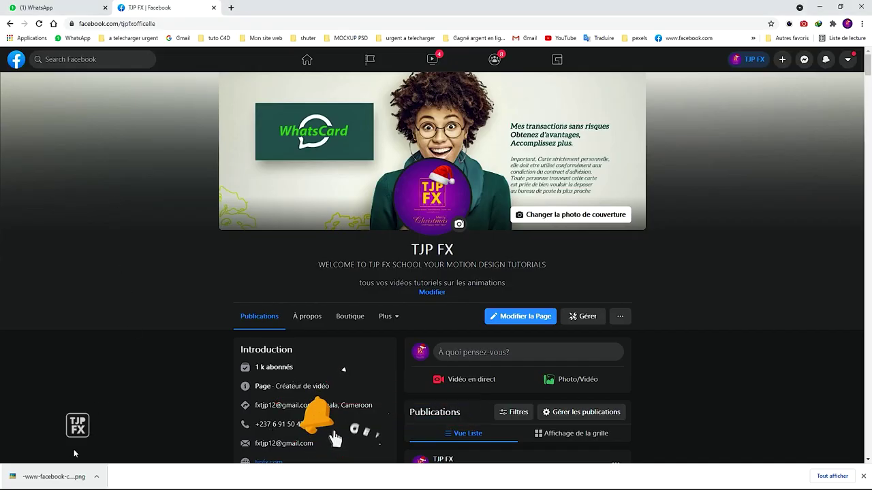
key("alt+Tab")
key("alt+Tab")
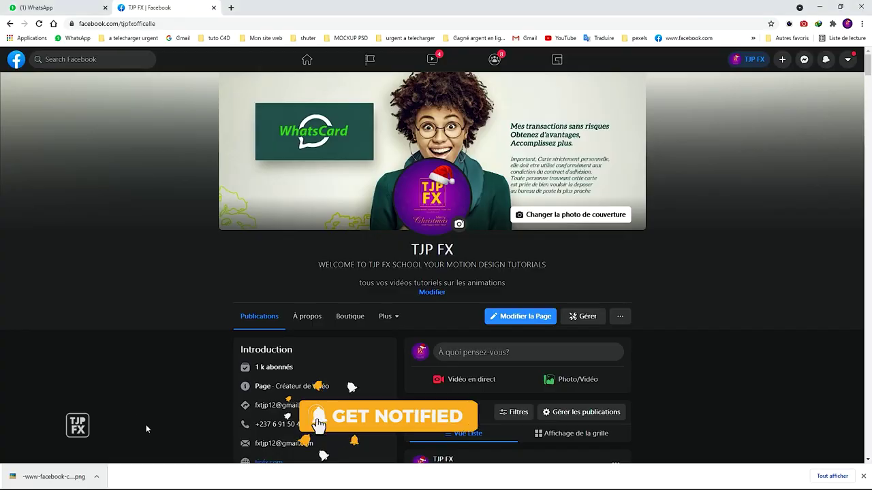
key("alt+Tab")
left_click_drag(514, 108, 534, 32)
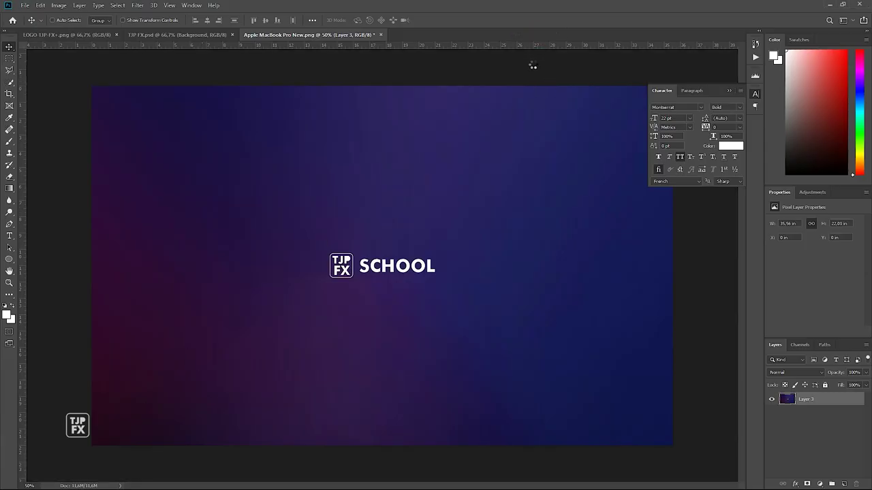
left_click_drag(533, 66, 444, 156)
scroll(416, 194, "up", 5)
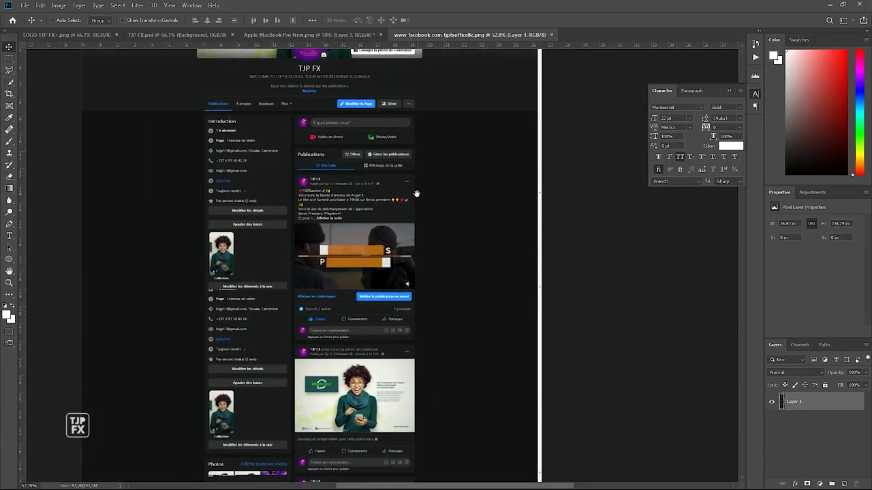
scroll(416, 194, "up", 2)
scroll(294, 129, "down", 4)
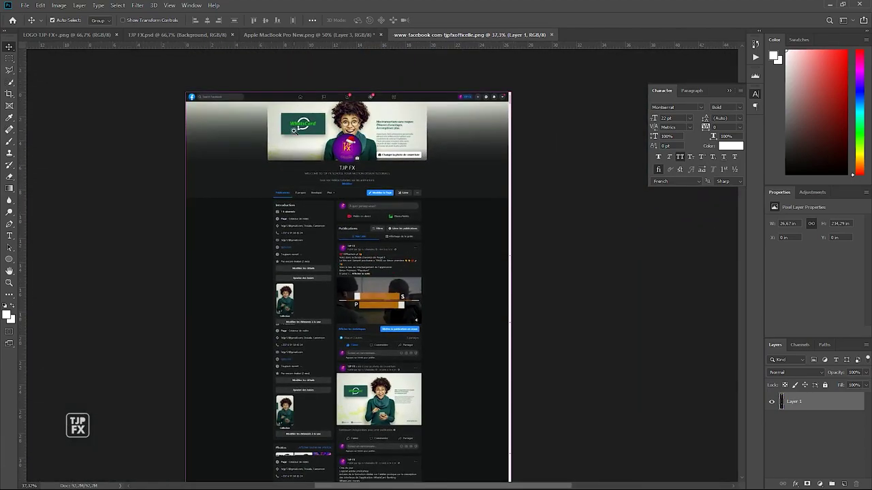
scroll(294, 129, "up", 1)
scroll(370, 200, "down", 1)
scroll(370, 200, "down", 1)
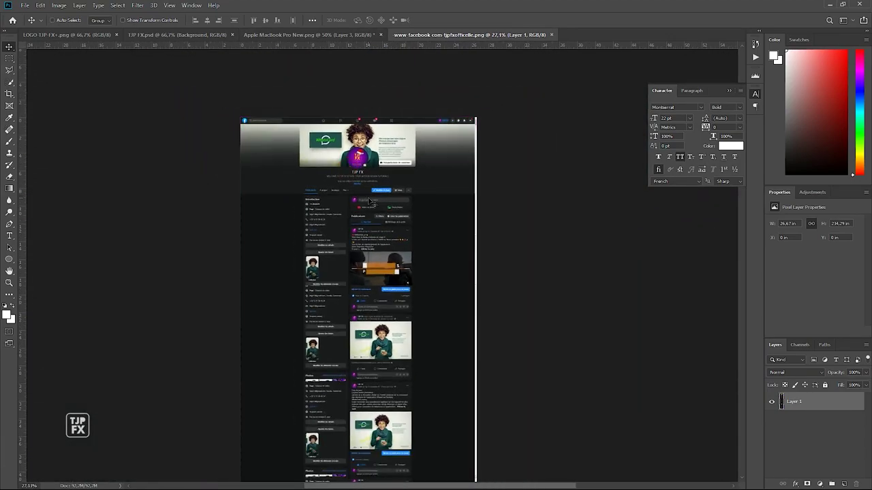
key("m")
mouse_move(411, 355)
left_mouse_down()
mouse_move(417, 486)
mouse_move(418, 423)
left_mouse_up()
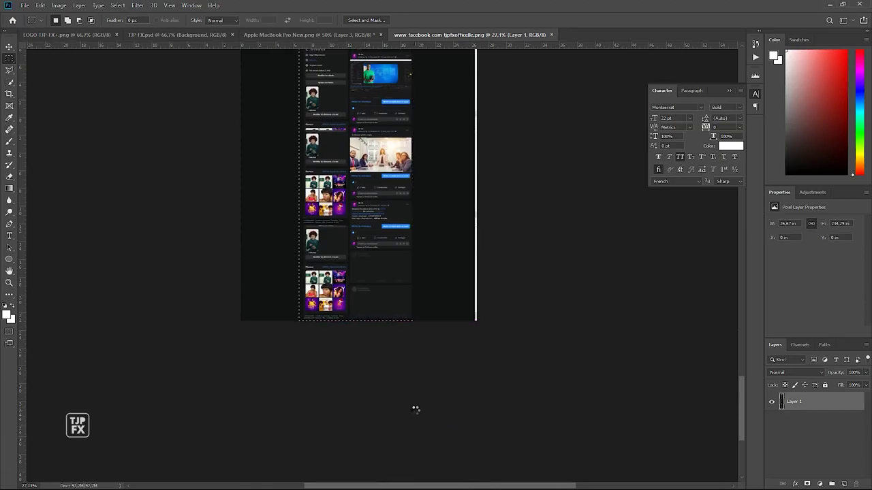
Step: Enlarge the copied Facebook strip with Free Transform and position it on the canvas
key("ctrl+t")
left_click_drag(413, 321, 570, 471)
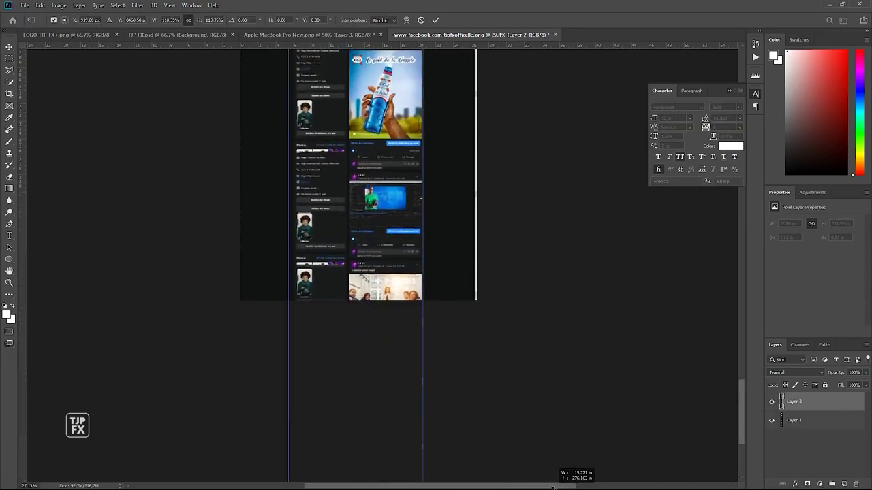
scroll(384, 202, "down", 6)
left_click_drag(395, 78, 454, 1)
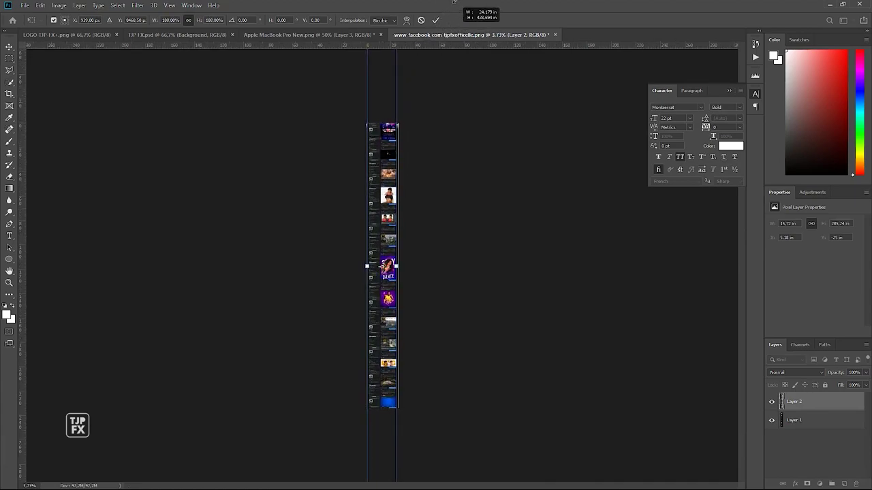
key("Return")
left_click_drag(391, 146, 398, 280)
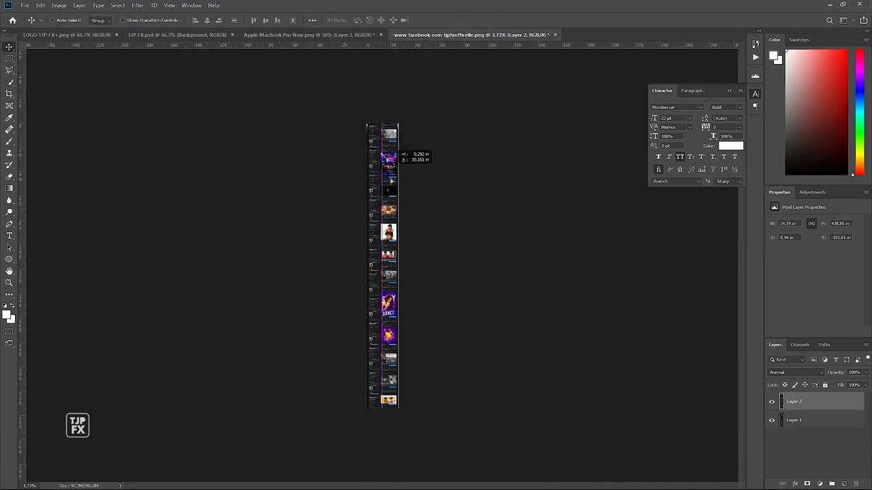
scroll(398, 279, "up", 10)
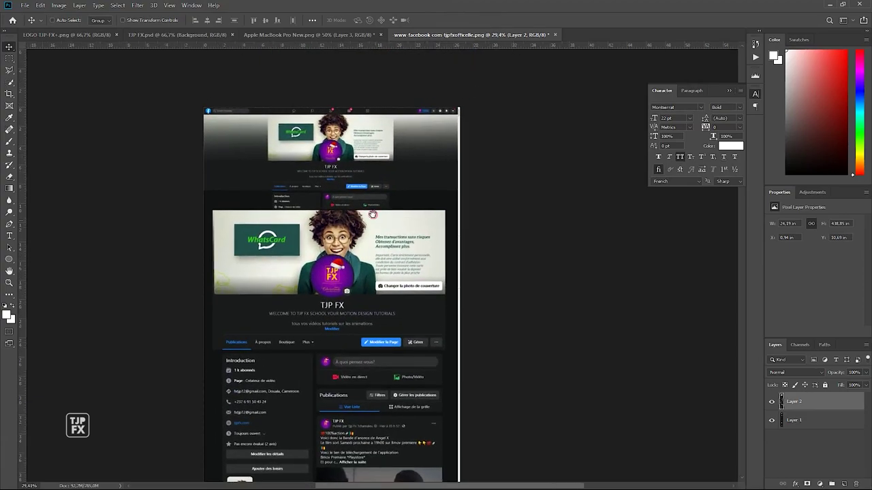
left_click_drag(392, 166, 393, 159)
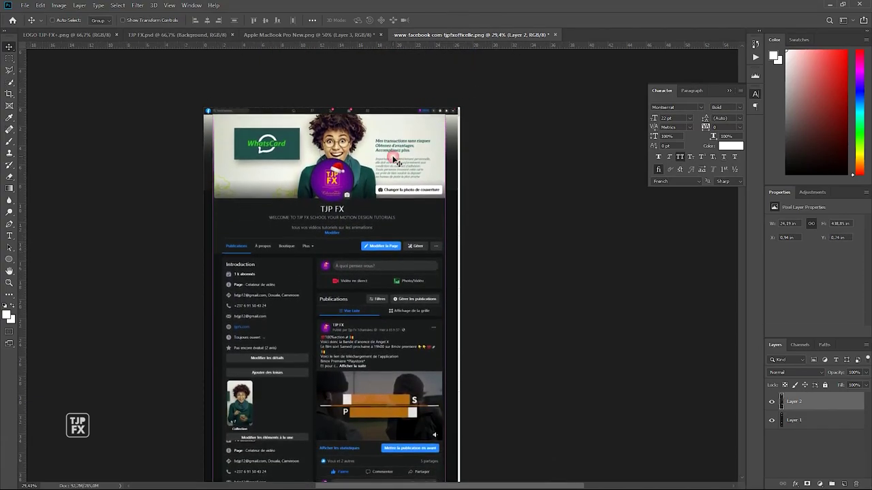
scroll(398, 163, "up", 5)
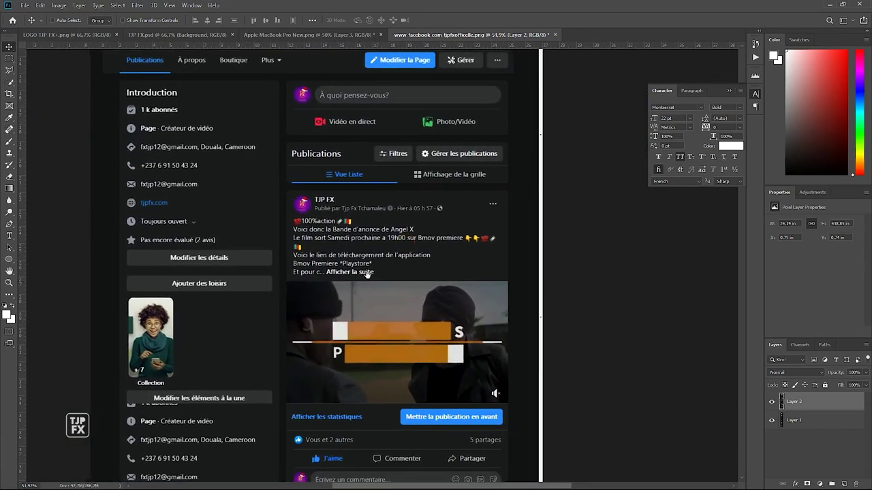
left_click_drag(367, 274, 448, 220)
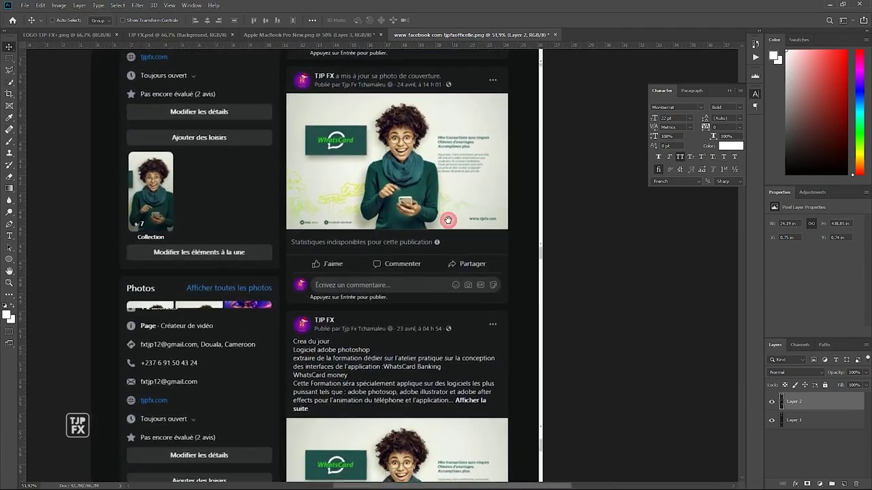
Step: Save the edited Facebook screenshot PNG
scroll(464, 238, "down", 15)
scroll(440, 310, "down", 3)
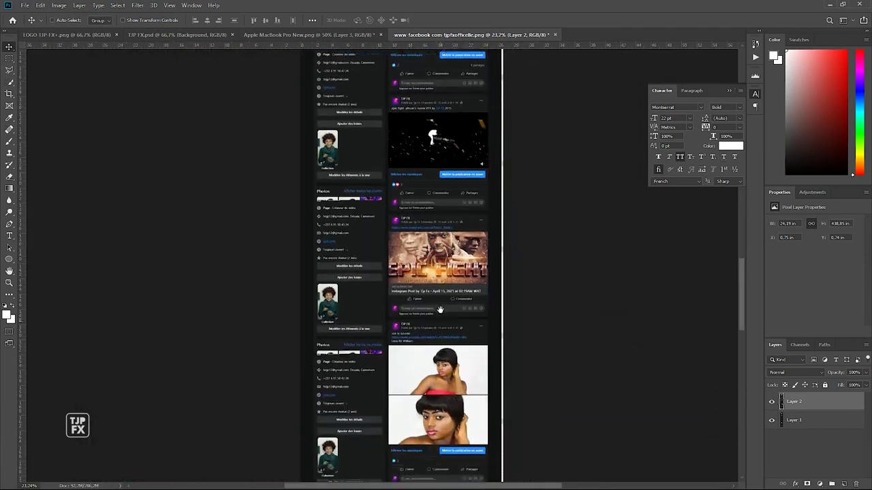
scroll(440, 310, "down", 5)
scroll(436, 292, "down", 5)
scroll(428, 285, "down", 5)
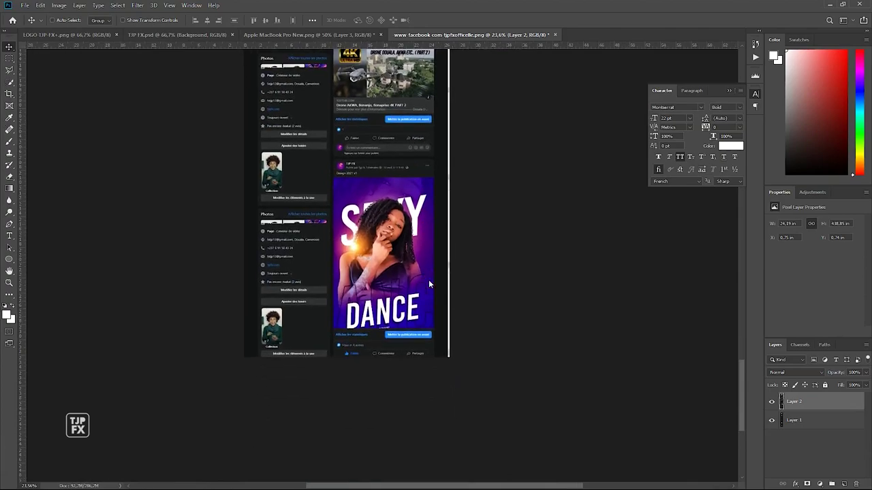
key("ctrl+s")
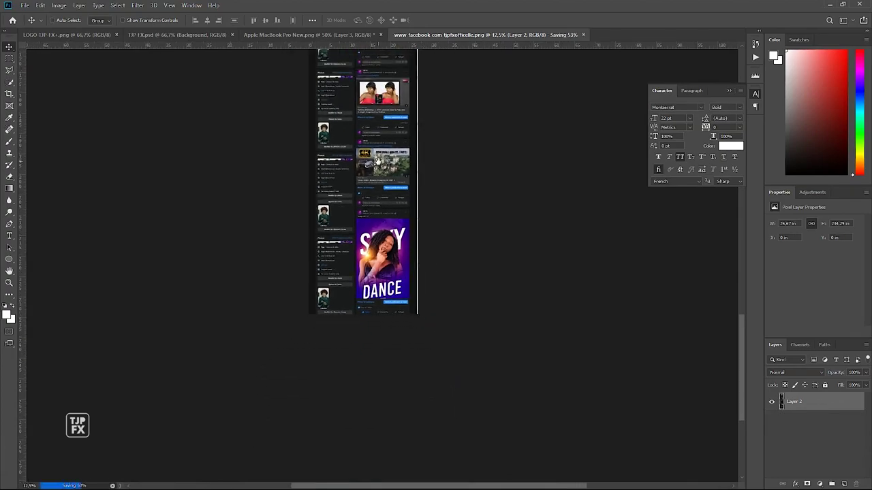
Step: Close LOGO-TJP-FX+.png, TJP FX.psd and Apple MacBook Pro New.png without saving changes
scroll(377, 161, "up", 5)
scroll(408, 150, "up", 5)
scroll(436, 130, "up", 3)
scroll(441, 121, "up", 3)
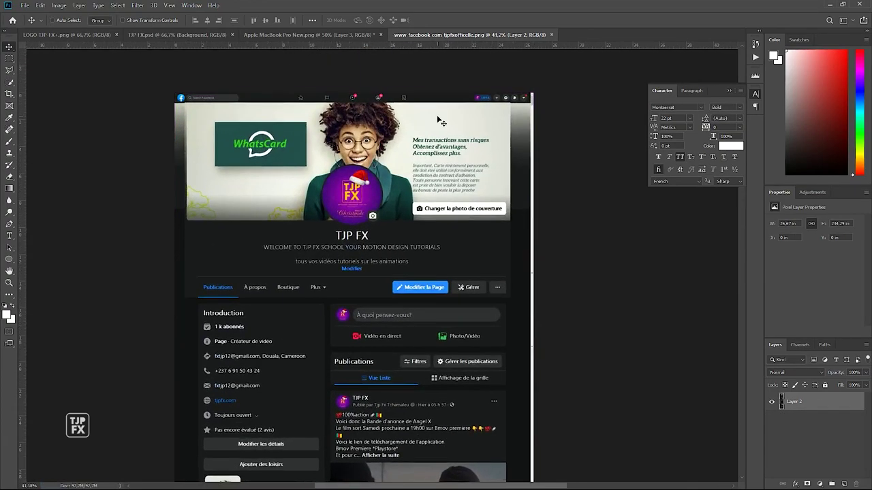
left_click(316, 37)
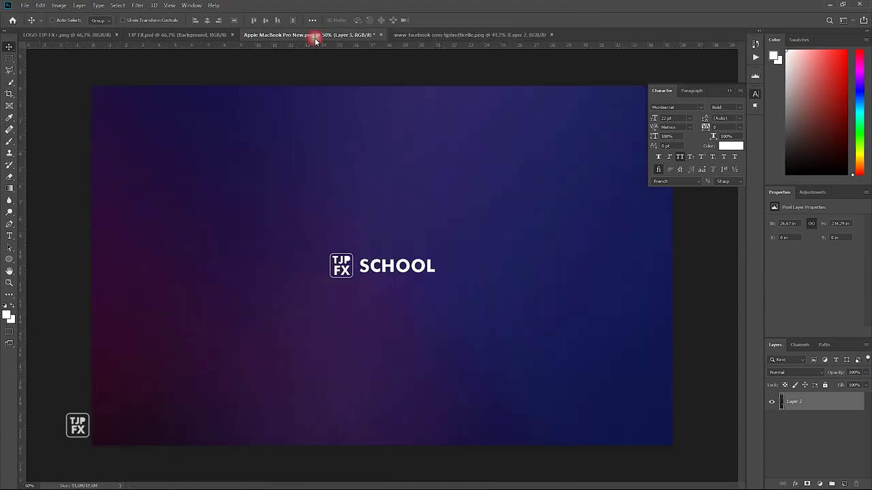
left_click(116, 35)
left_click(127, 35)
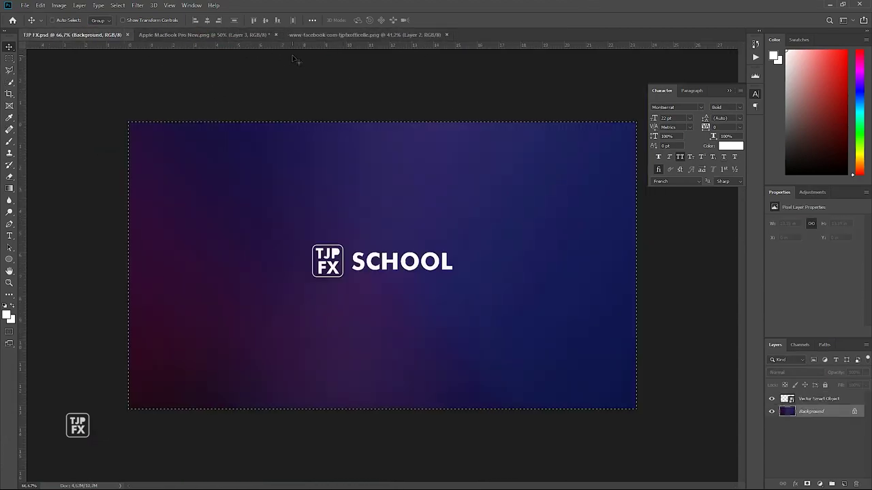
key("ctrl+w")
left_click(439, 216)
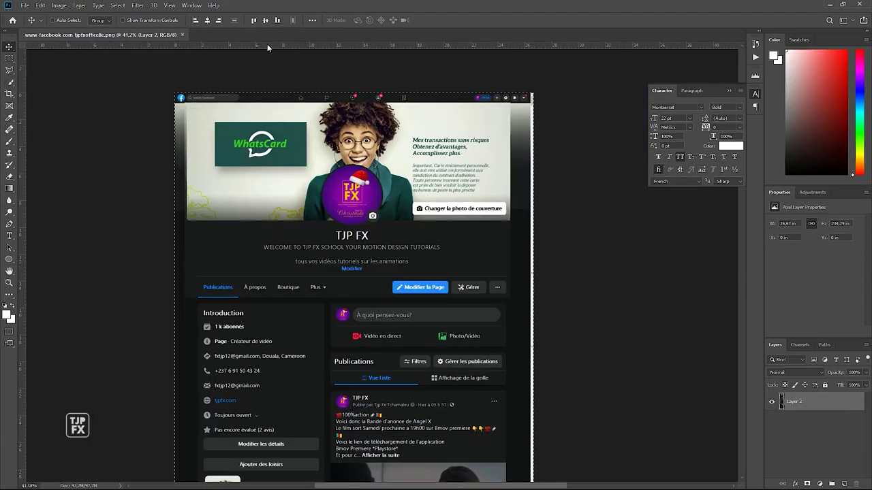
key("ctrl+w")
key("super+Tab")
Step: Import the Facebook page screenshot from the Téléchargements folder into After Effects
left_click(472, 146)
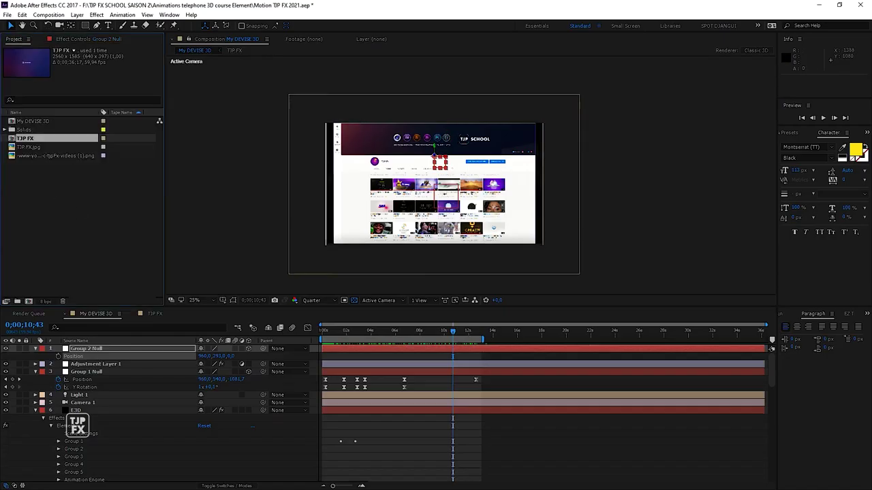
double_click(78, 175)
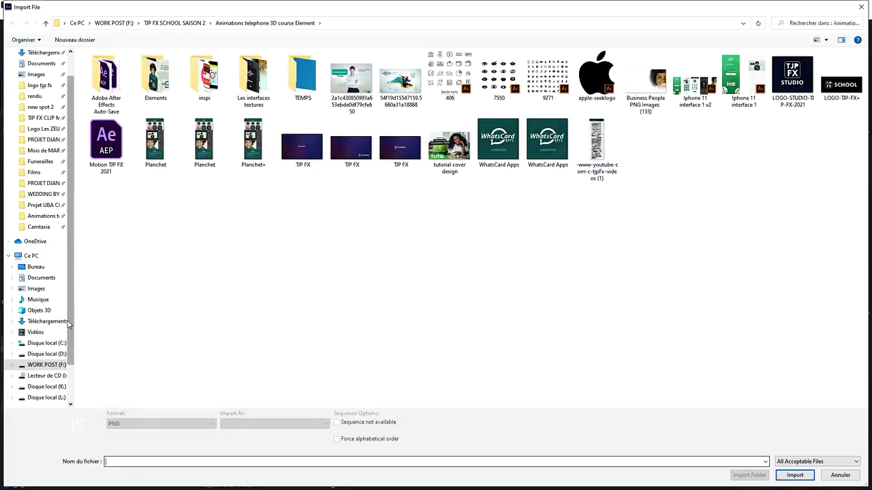
left_click(59, 321)
double_click(153, 137)
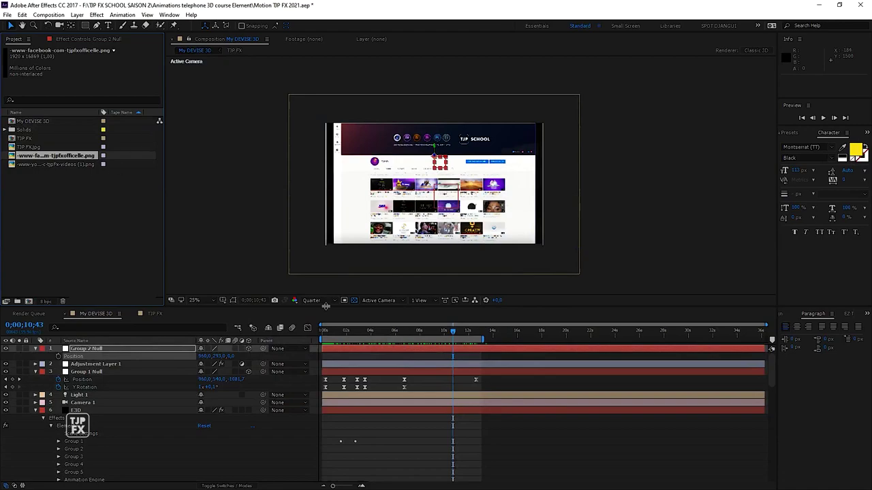
Step: In the TJP FX comp, make the YouTube scroll end earlier, at 7;52
left_click(147, 315)
left_click(465, 332)
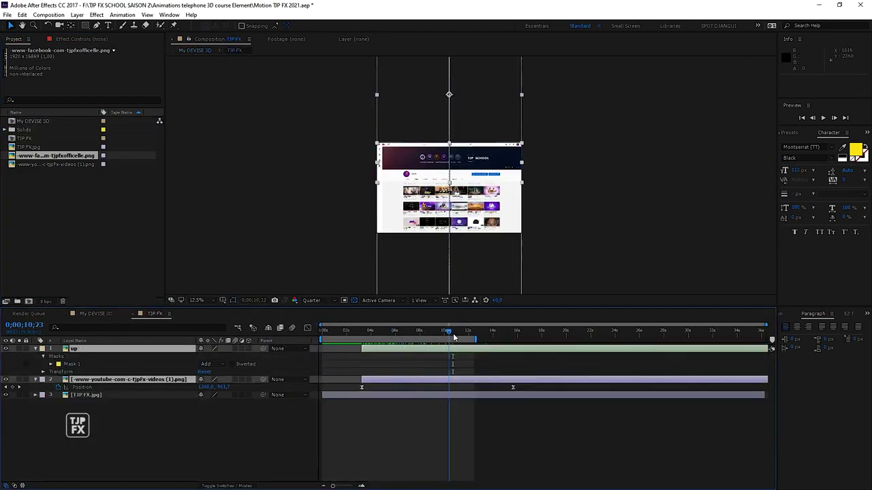
left_click_drag(513, 387, 410, 388)
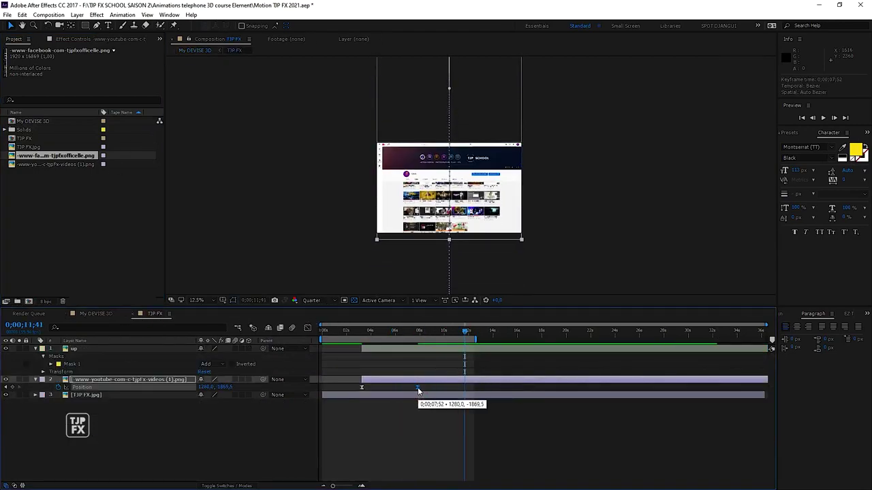
Step: Add the Facebook screenshot to TJP FX and key its Position at 7;52 showing the page top
left_click_drag(41, 164, 434, 382)
left_click_drag(421, 334, 422, 334)
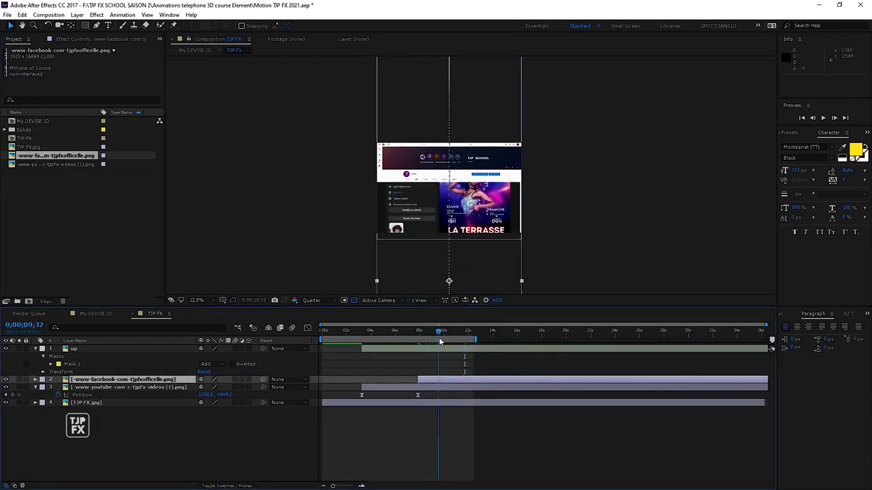
key("p")
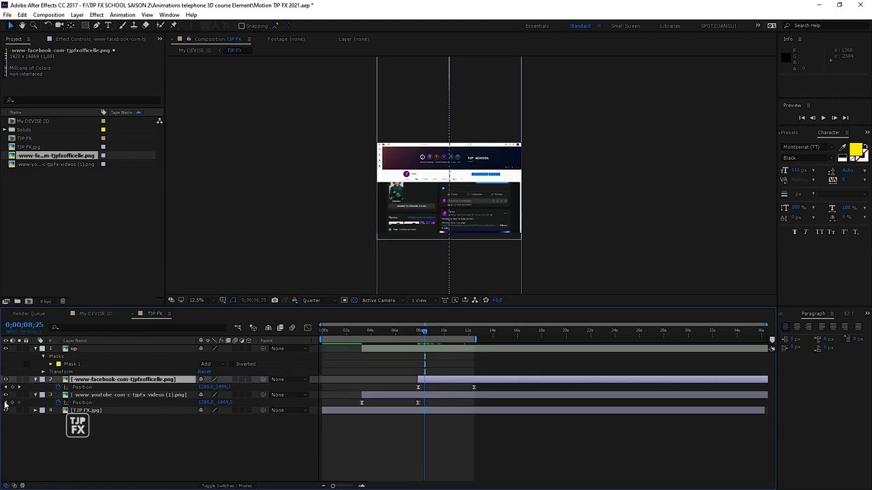
left_click(5, 387)
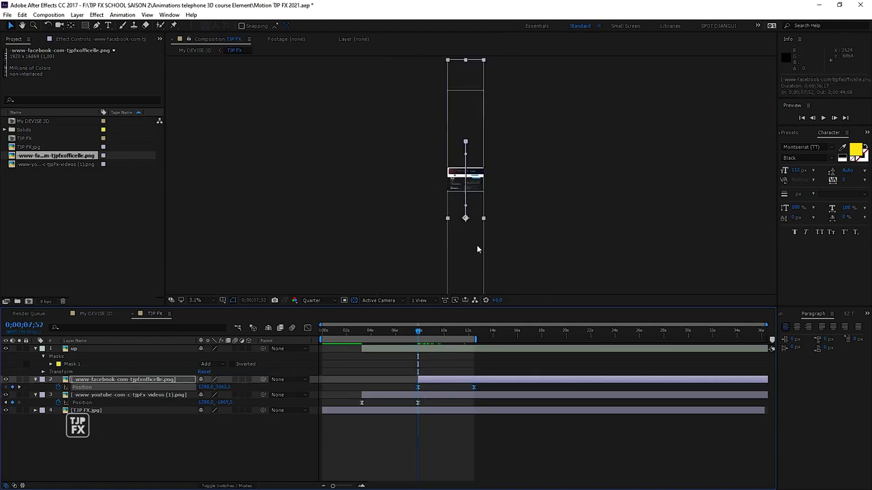
left_click_drag(476, 249, 479, 183)
scroll(474, 225, "up", 1)
scroll(473, 226, "up", 1)
Step: Duplicate the Facebook layer and draw a rectangular mask around its cover area
key("ctrl+d")
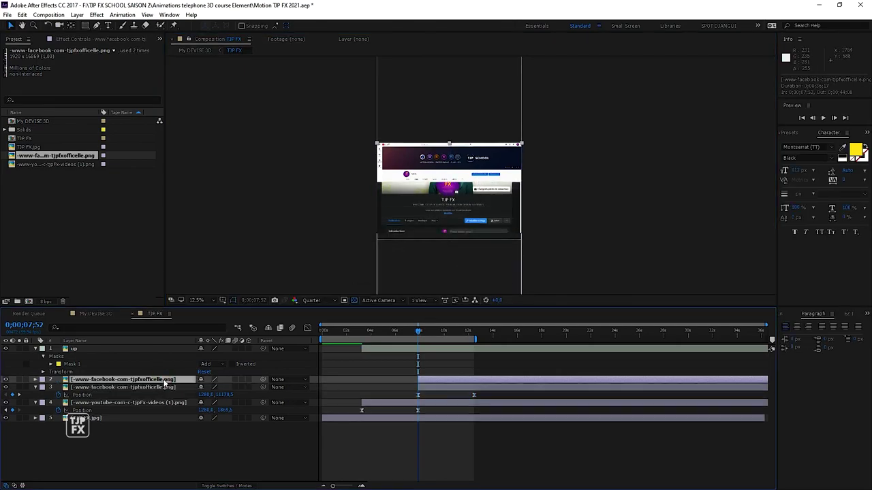
key("p")
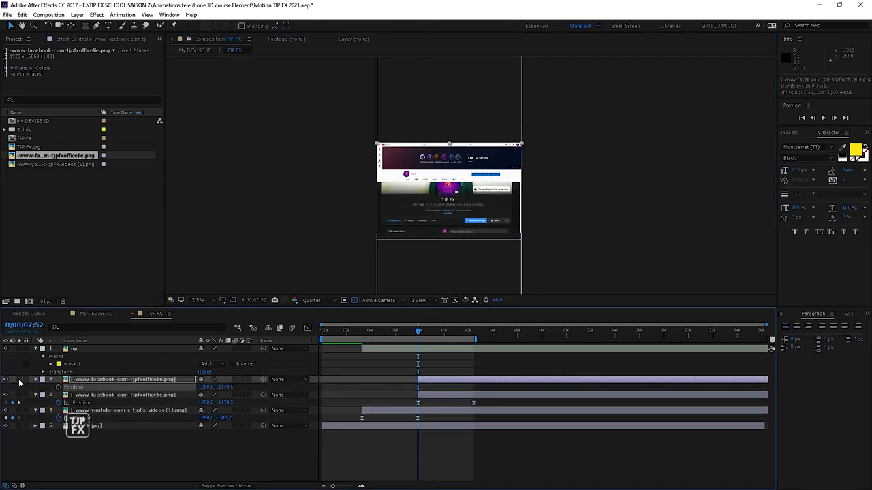
left_click(19, 380)
scroll(435, 192, "up", 1)
key("p")
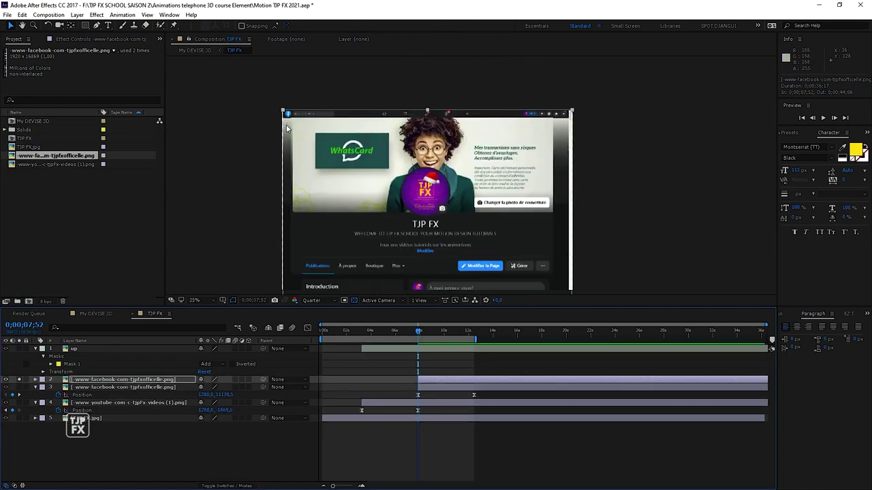
key("q")
left_click_drag(271, 105, 618, 285)
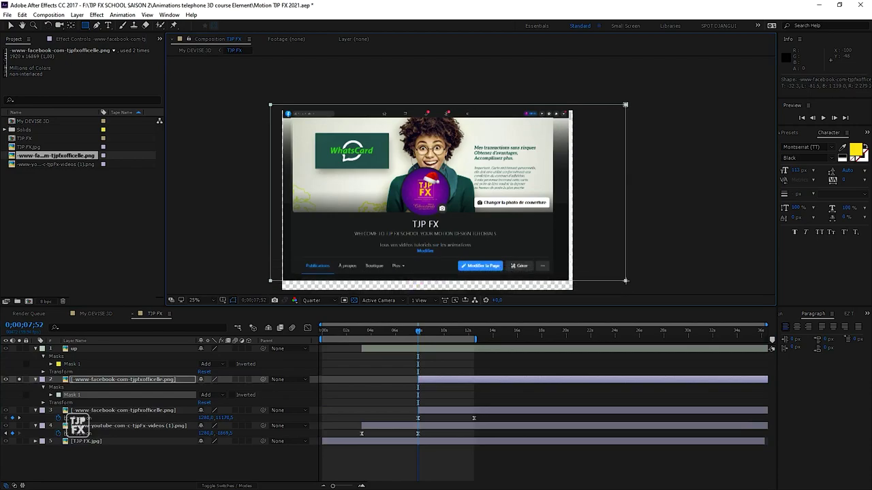
left_click_drag(618, 284, 619, 278)
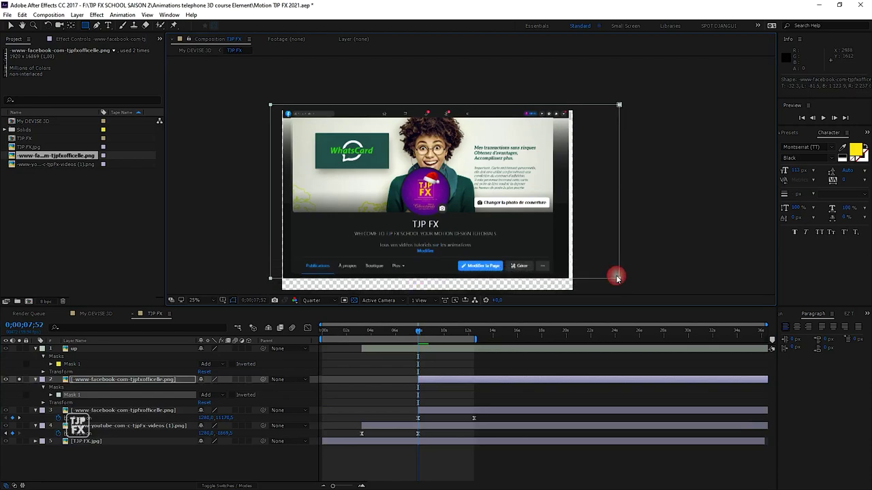
Step: Move the masked Facebook copy to the top and raise its mask's bottom edge at 10;21
left_click(20, 380)
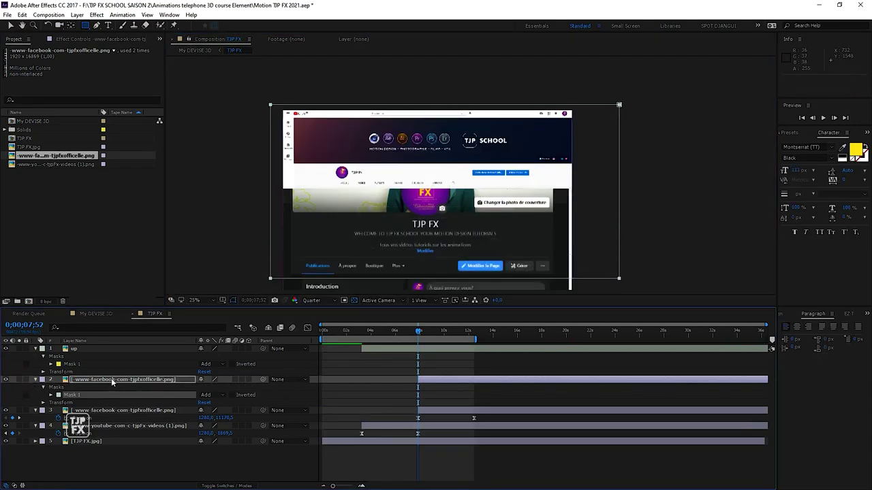
left_click_drag(111, 378, 112, 346)
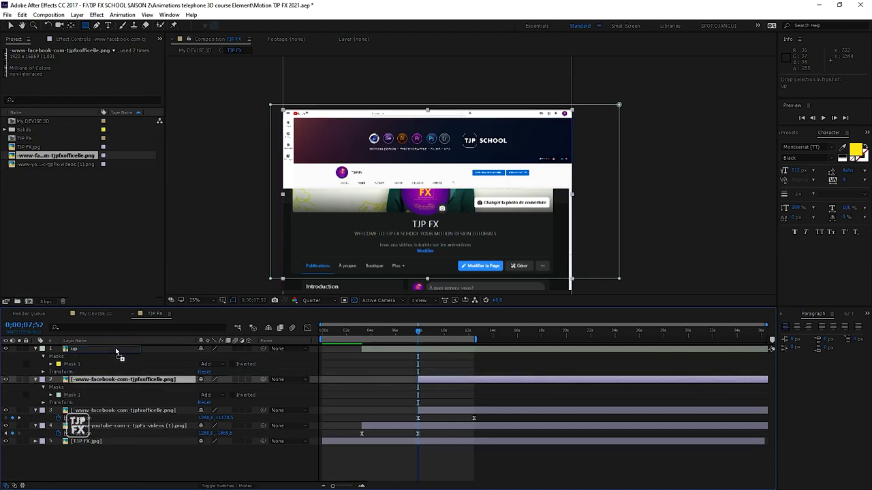
left_click(449, 337)
left_click(619, 280)
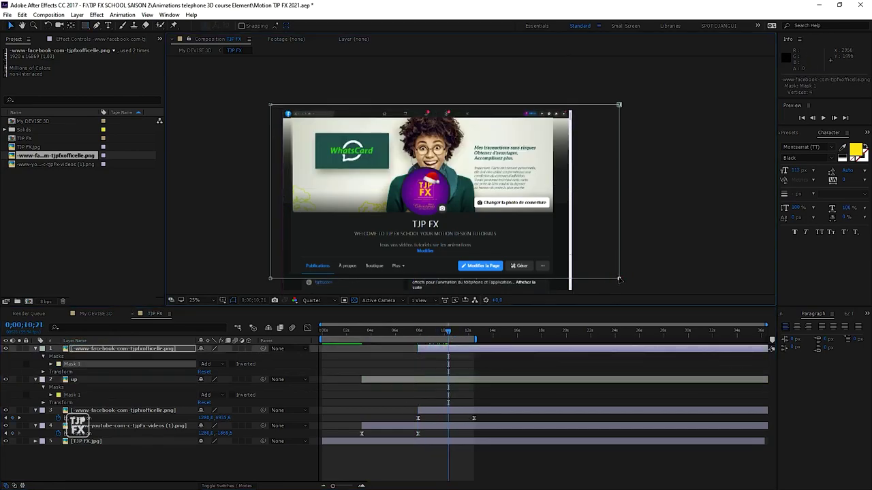
left_click_drag(445, 278, 444, 244)
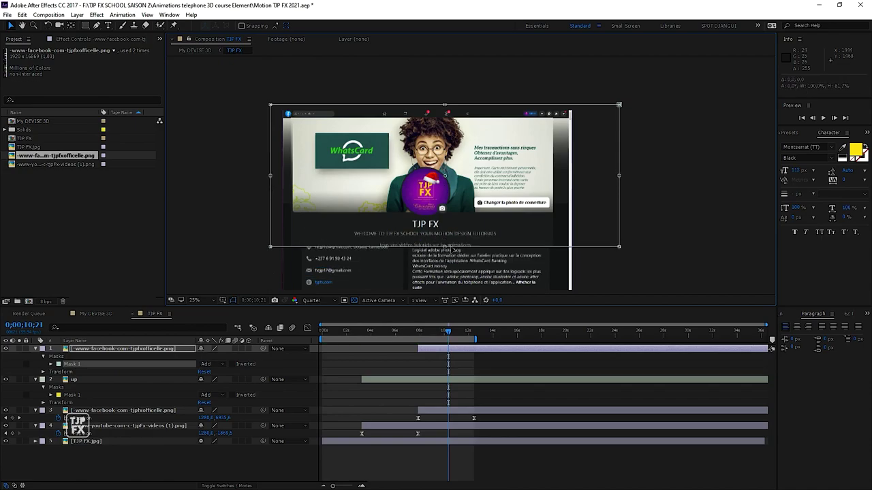
scroll(504, 133, "down", 2)
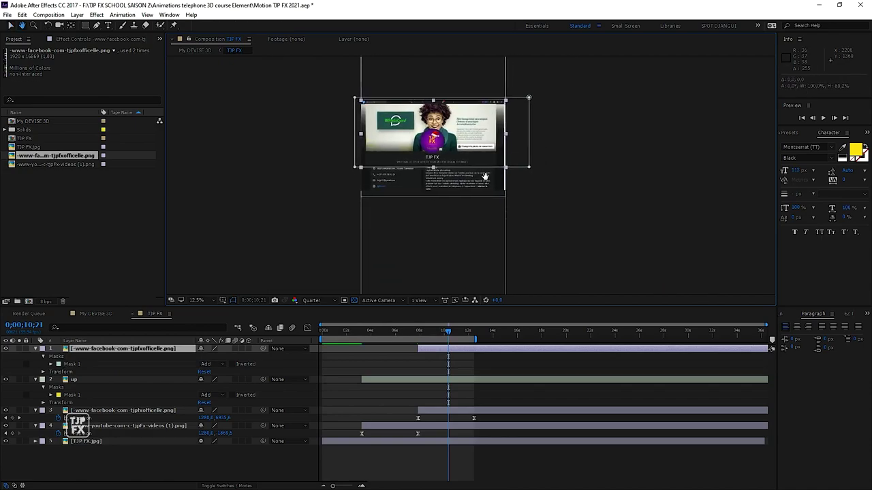
left_click(433, 167)
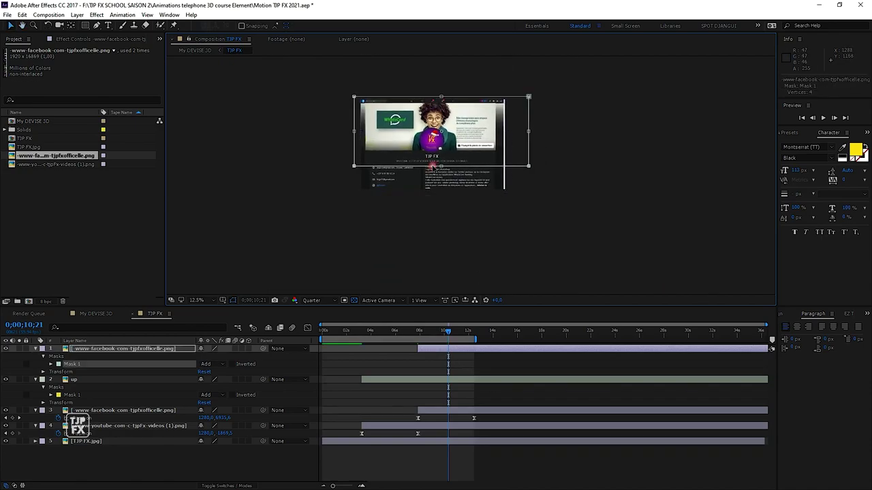
left_click_drag(442, 166, 444, 154)
left_click(571, 167)
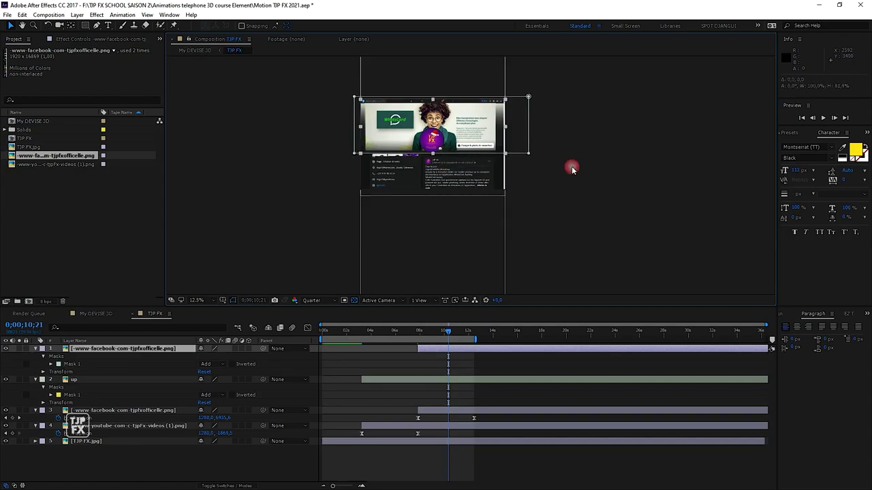
Step: Undo the last mask edit and delete the masked Facebook duplicate layer
left_click_drag(415, 338, 465, 346)
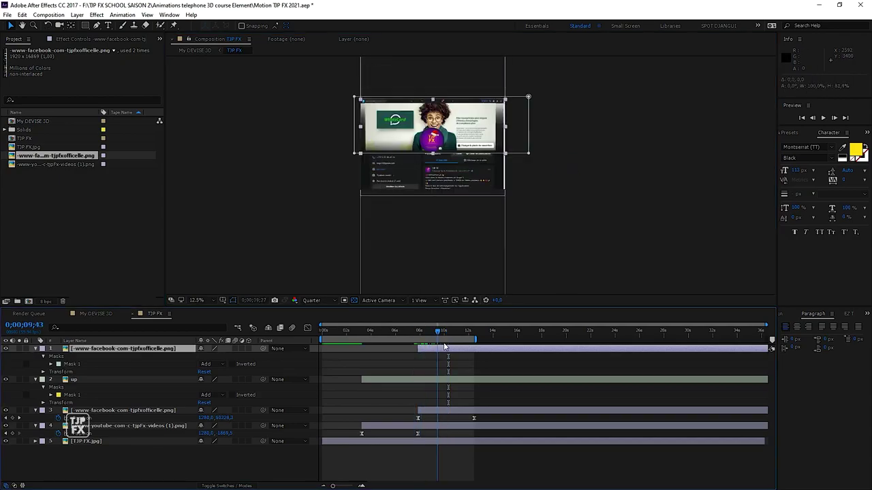
scroll(519, 227, "up", 1)
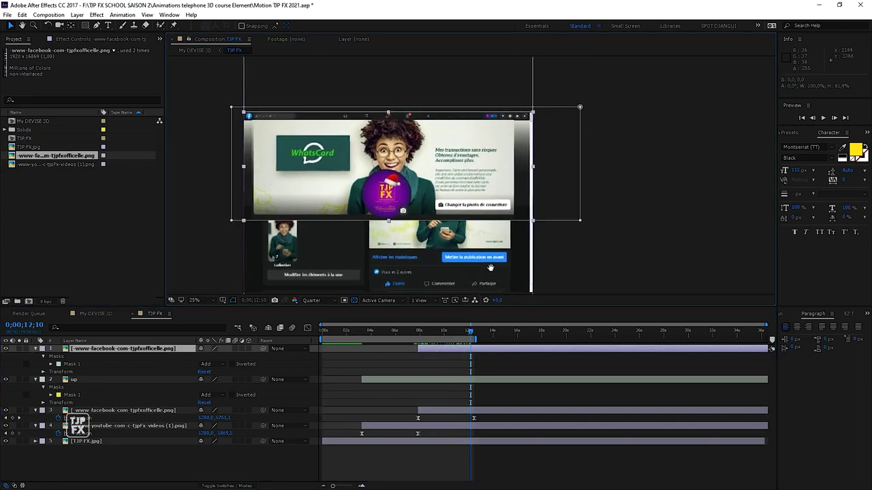
left_click(519, 227)
key("ctrl+z")
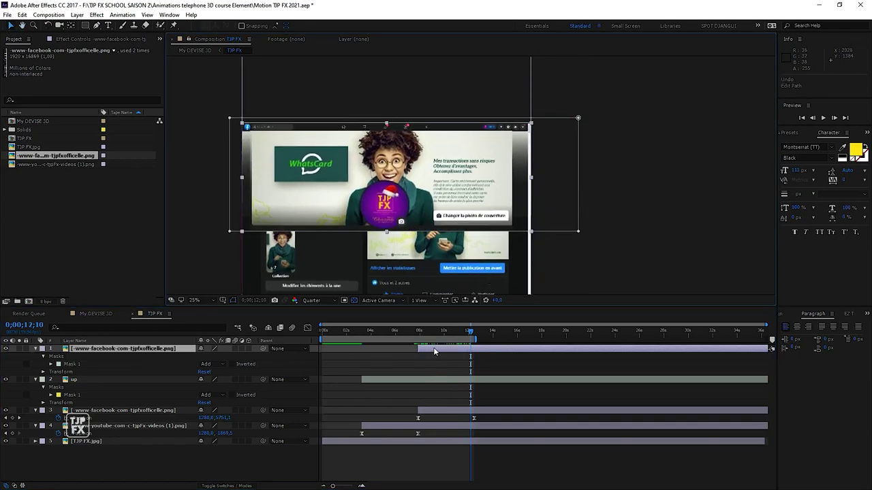
key("Delete")
left_click(440, 380)
Step: Move the Facebook layer above the up layer, start it slightly earlier, and preview
left_click_drag(95, 381, 95, 351)
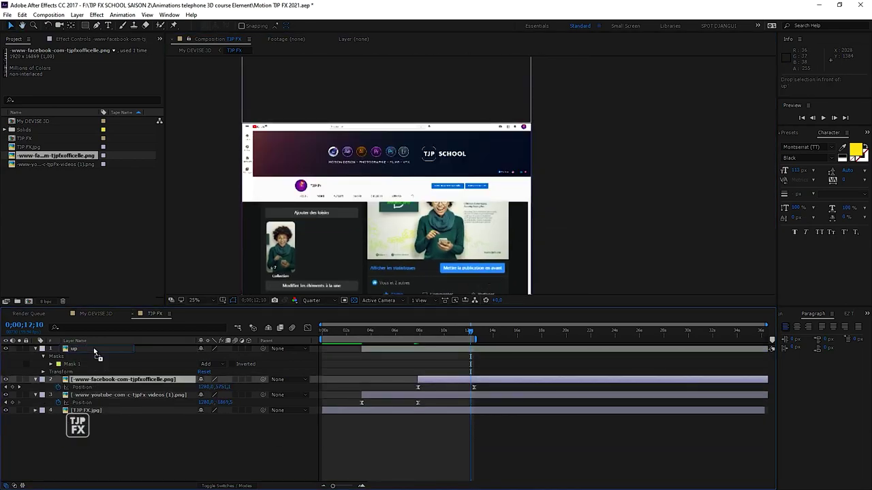
key("comma")
key("space")
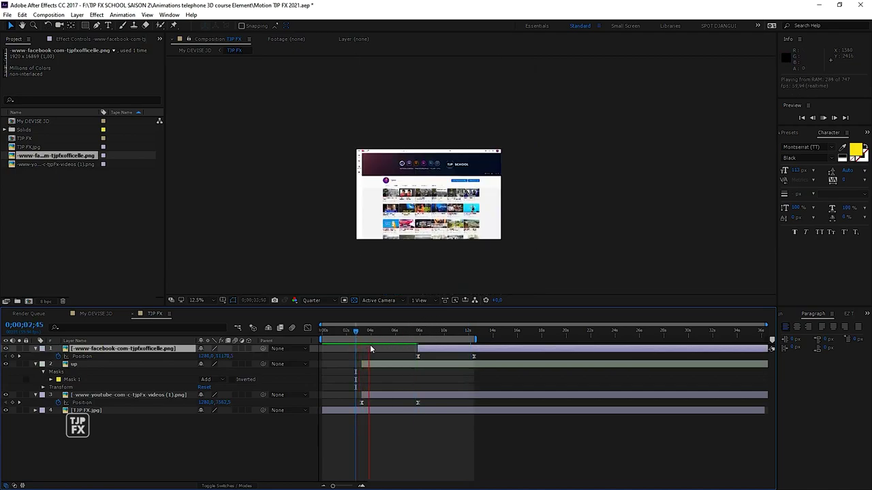
key("space")
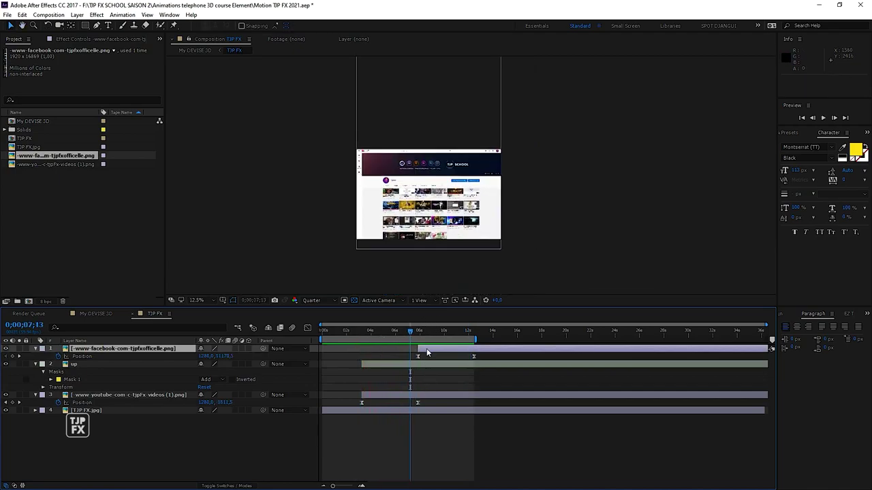
left_click_drag(427, 352, 419, 352)
key("space")
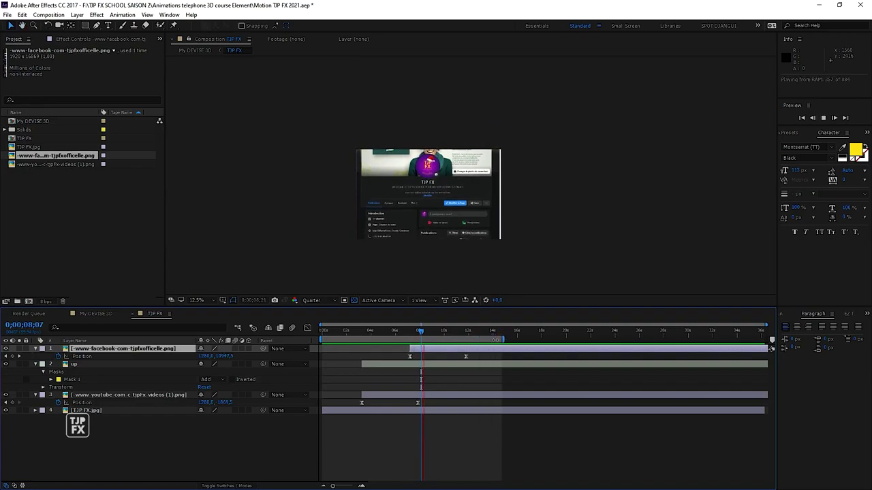
key("space")
Step: Slide the Facebook screenshot further up at its next Position keyframe and preview through 13;20
left_click(19, 357)
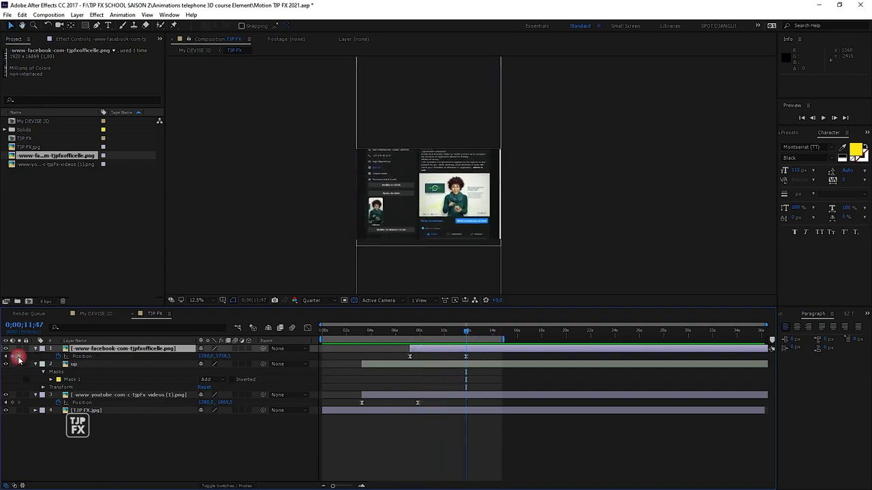
mouse_move(434, 272)
left_mouse_down()
mouse_move(462, 131)
mouse_move(447, 207)
left_mouse_up()
key("comma")
key("comma")
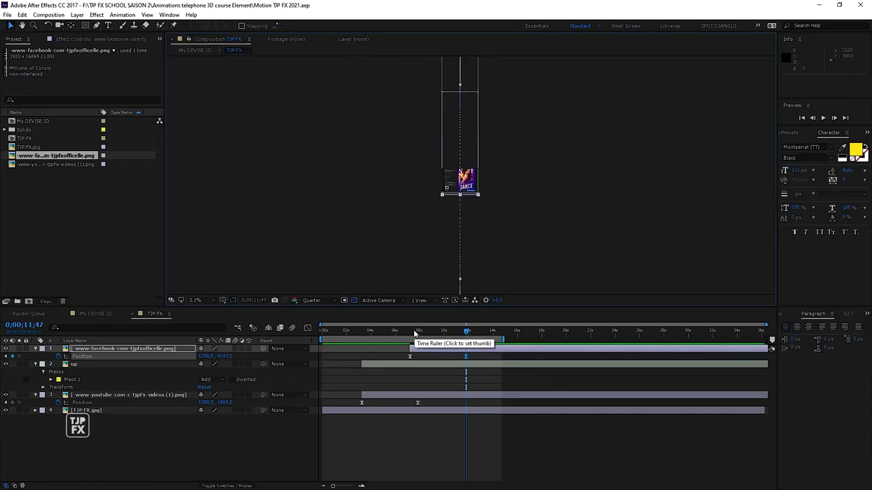
left_click(409, 331)
key("space")
key("period")
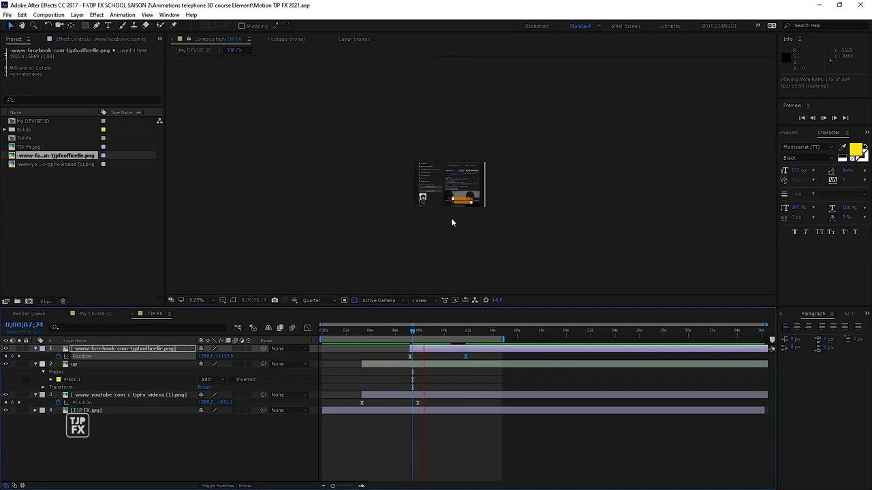
left_click(466, 358)
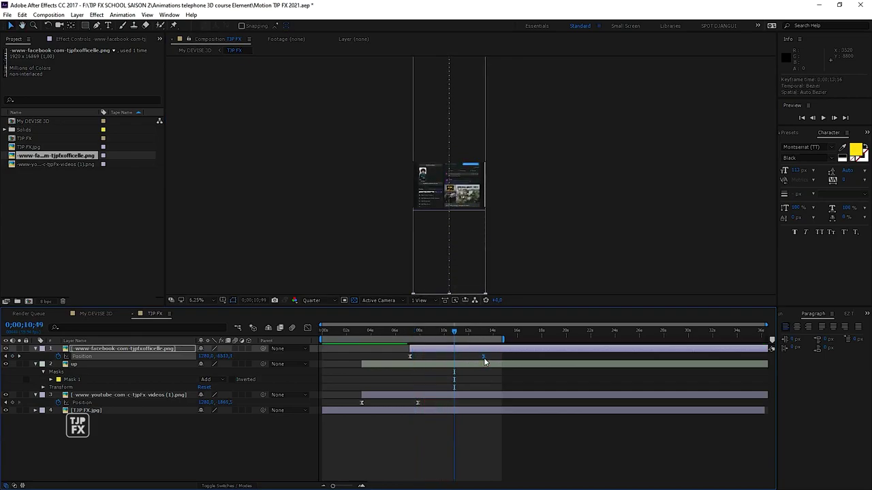
left_click(409, 333)
key("space")
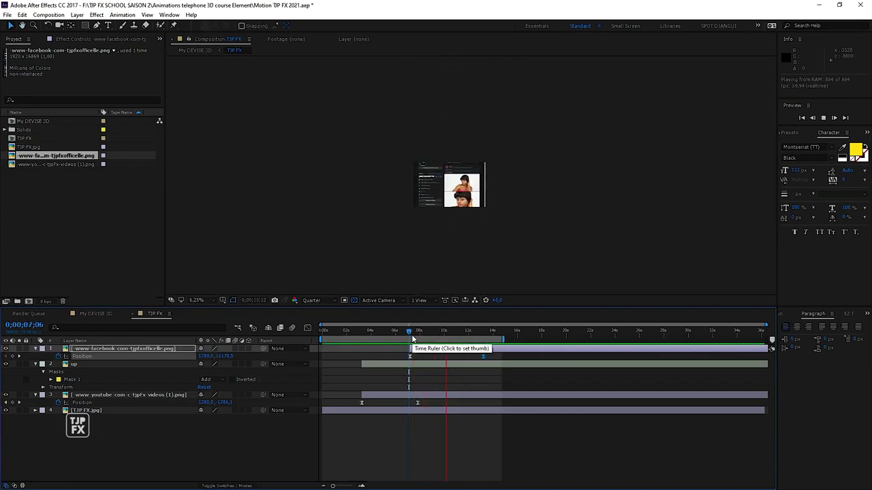
left_click(489, 359)
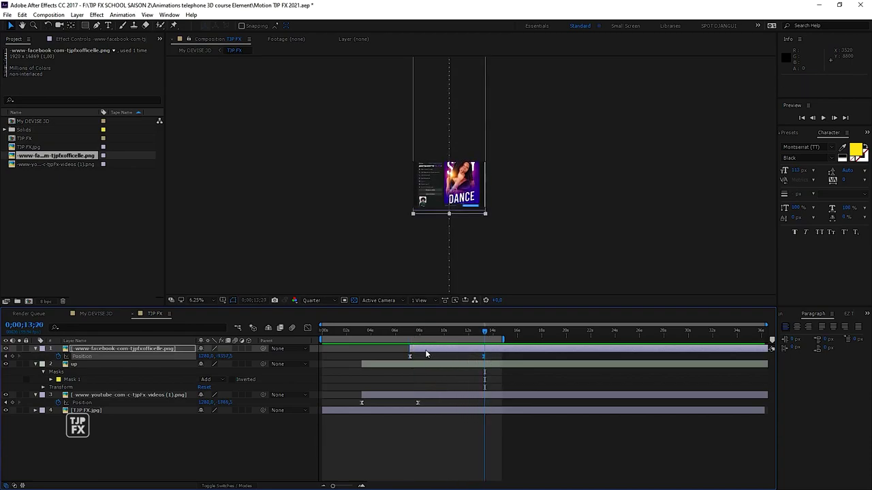
left_click(99, 315)
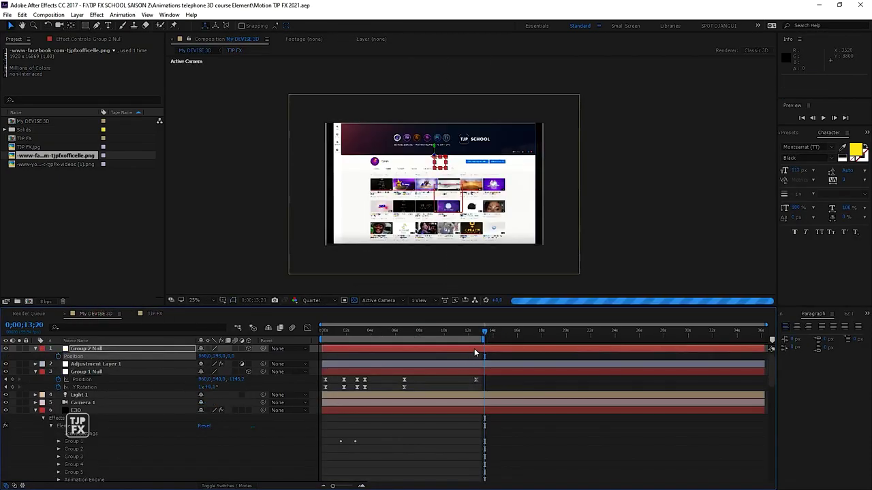
Step: Extend the work area, move Group 1 Null's last keyframe later, and preview the laptop animation
left_click(431, 332)
left_click_drag(482, 339, 499, 338)
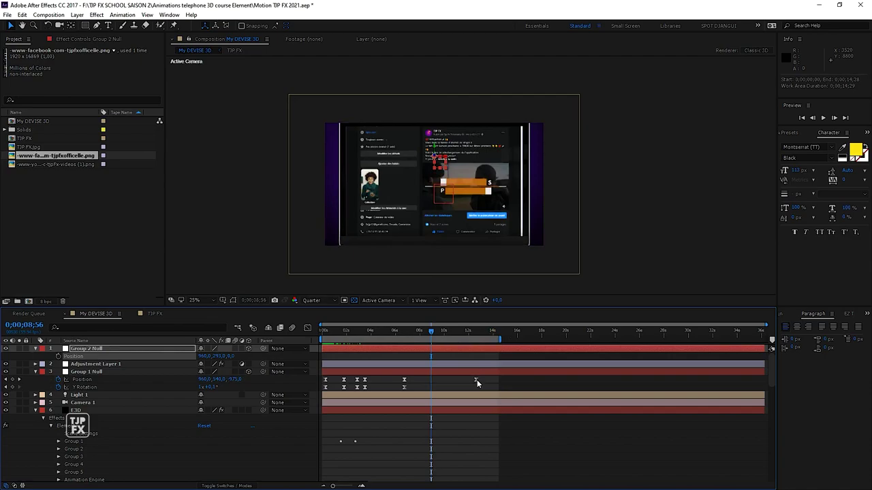
left_click_drag(476, 380, 499, 379)
key("space")
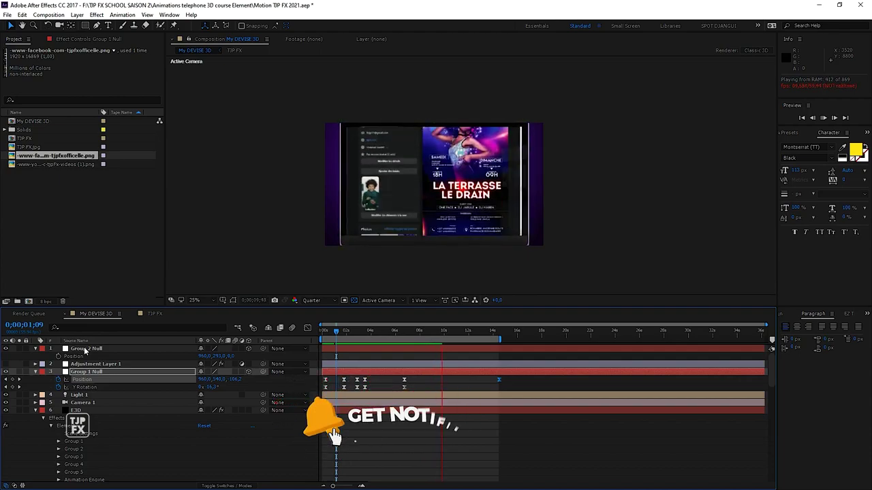
key("space")
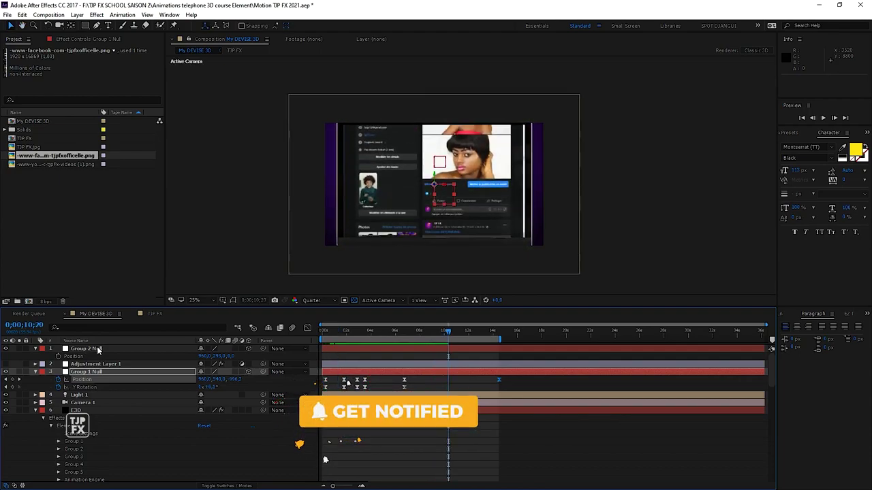
key("space")
key("space")
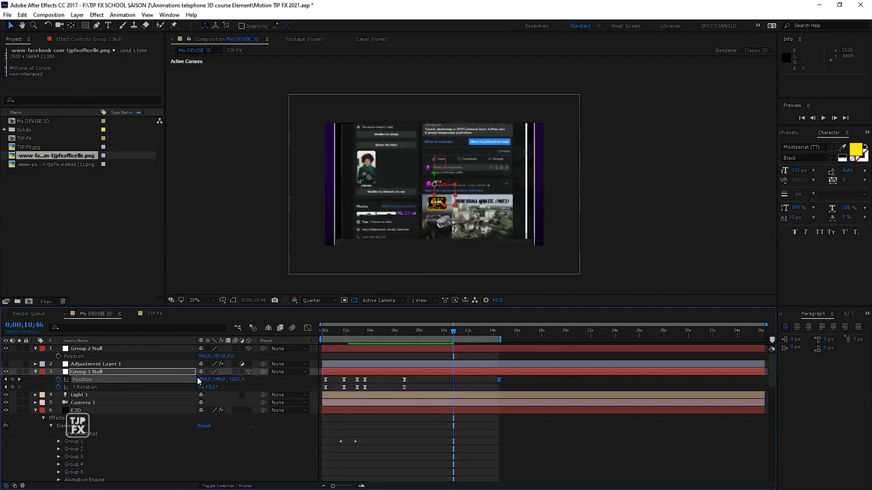
Step: Move Group 1 Null's final Position keyframe to 11;56 and save the project
left_click(19, 379)
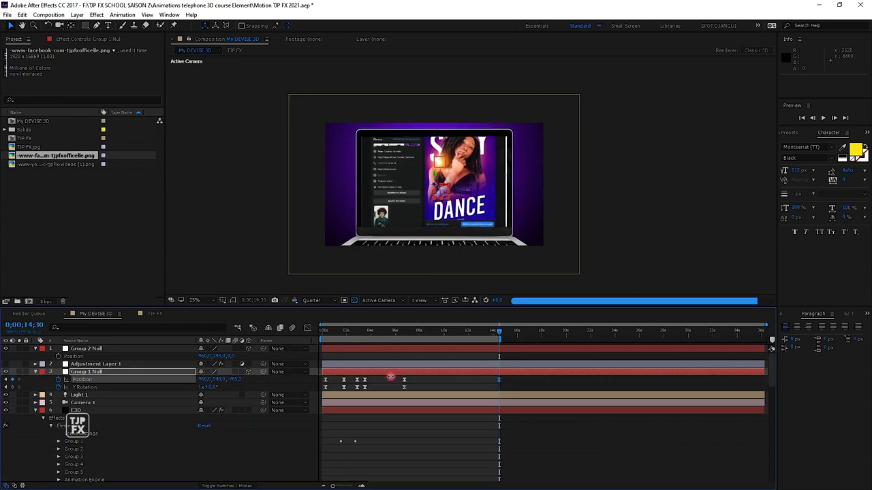
left_click(412, 331)
mouse_move(432, 332)
left_mouse_down()
mouse_move(440, 344)
mouse_move(496, 337)
left_mouse_up()
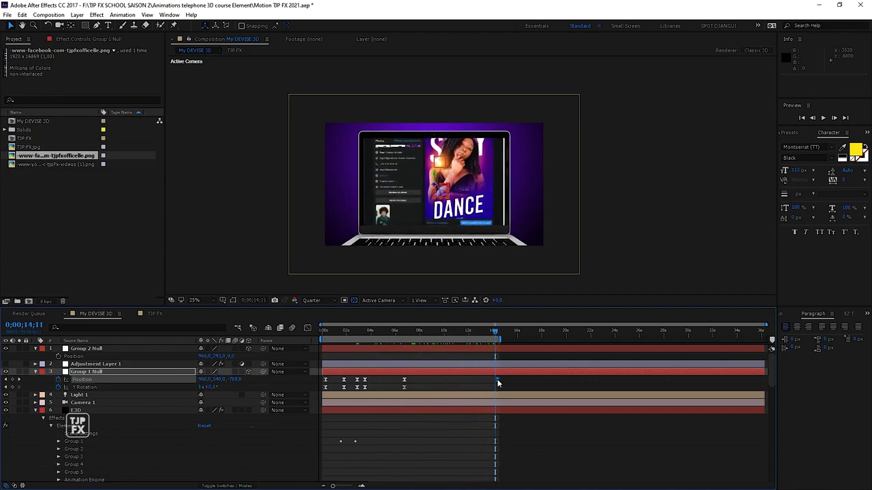
left_click_drag(498, 379, 467, 380)
left_click_drag(458, 338, 488, 341)
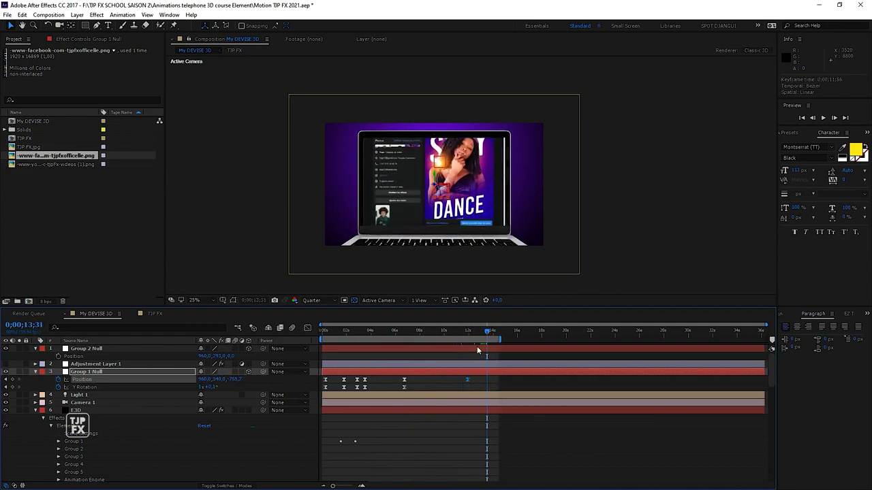
key("ctrl+s")
left_click_drag(235, 380, 708, 376)
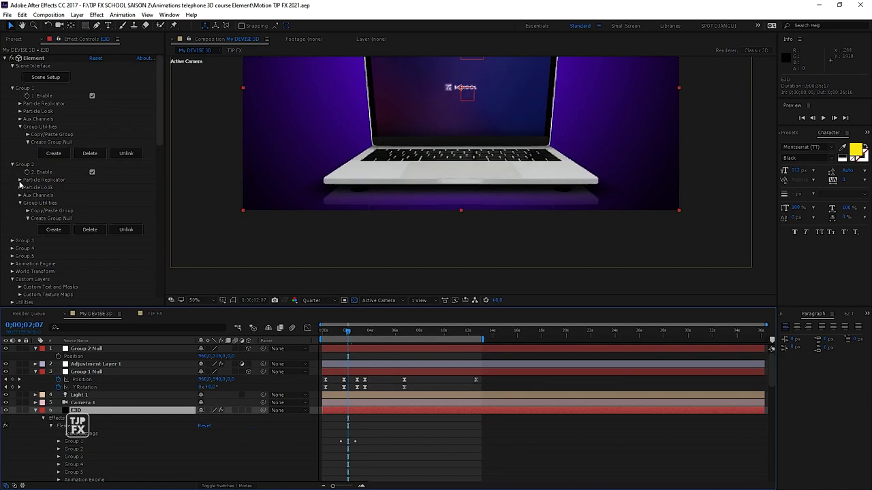
Step: Set E3D Group 2's Force Opacity to 50% with a purple Color Tint
left_click(21, 198)
left_click(20, 188)
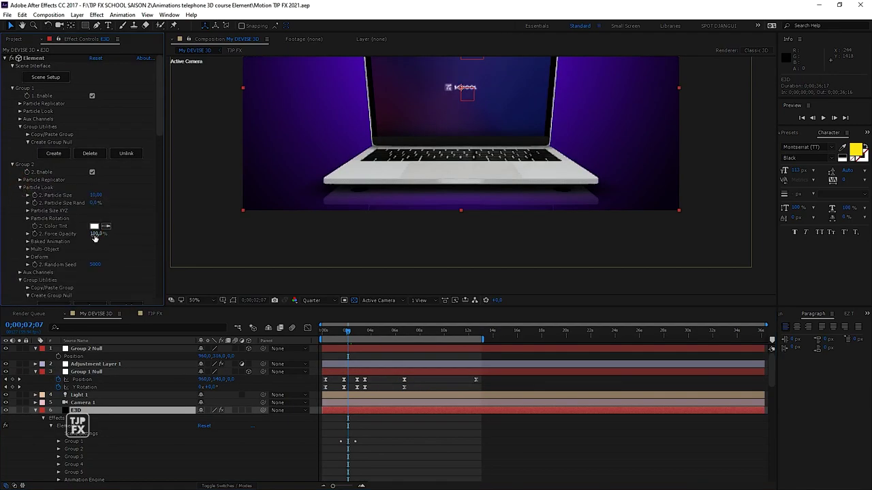
type("50")
key("Return")
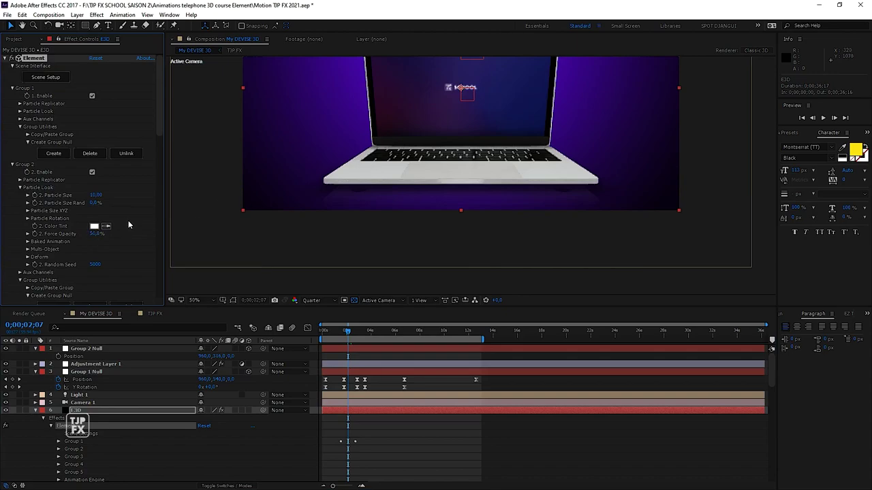
left_click(107, 229)
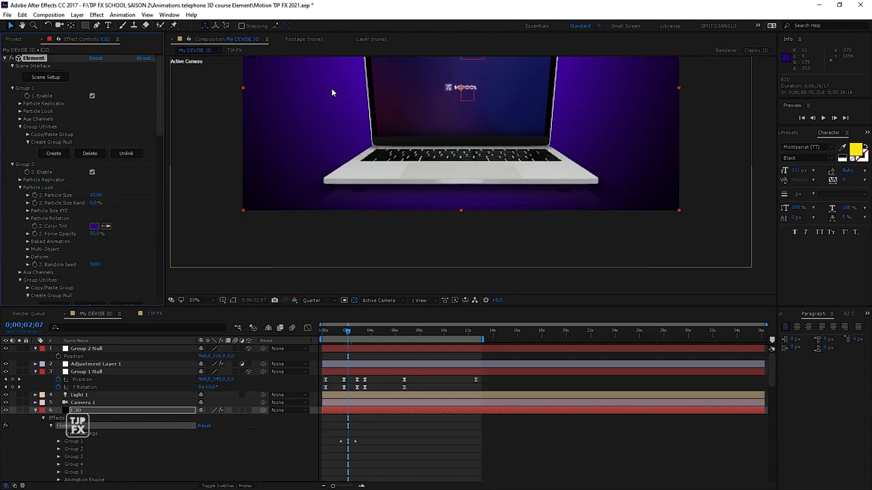
left_click(306, 195)
mouse_move(218, 355)
left_mouse_down()
mouse_move(225, 356)
mouse_move(214, 359)
left_mouse_up()
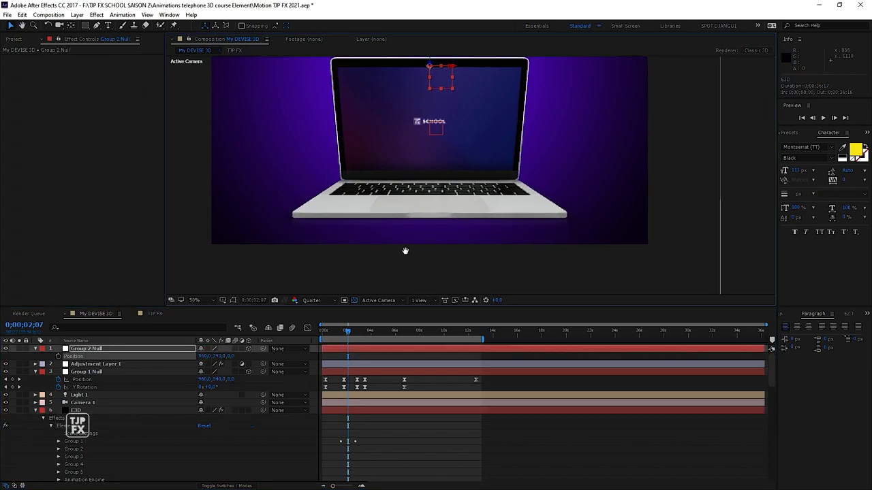
Step: Preview the laptop animation, glance at the browser, then scrub forward to 11;17
scroll(404, 249, "down", 1)
scroll(383, 292, "down", 1)
left_click_drag(363, 333, 391, 331)
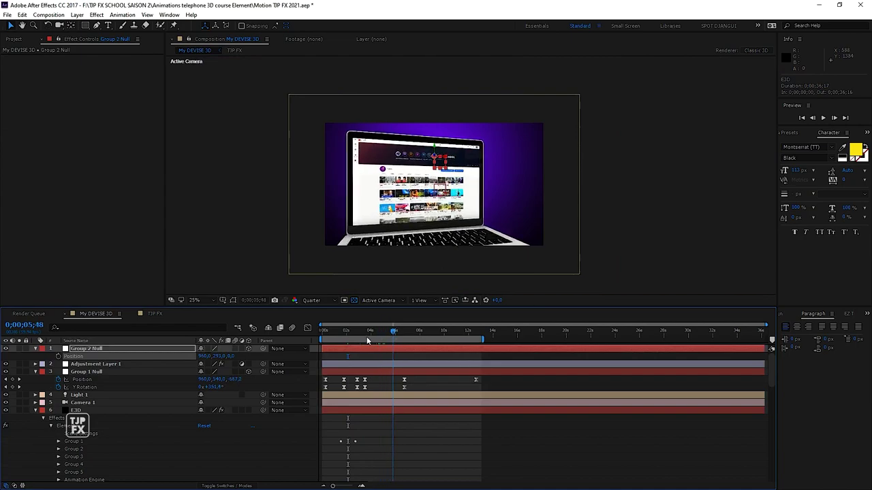
key("space")
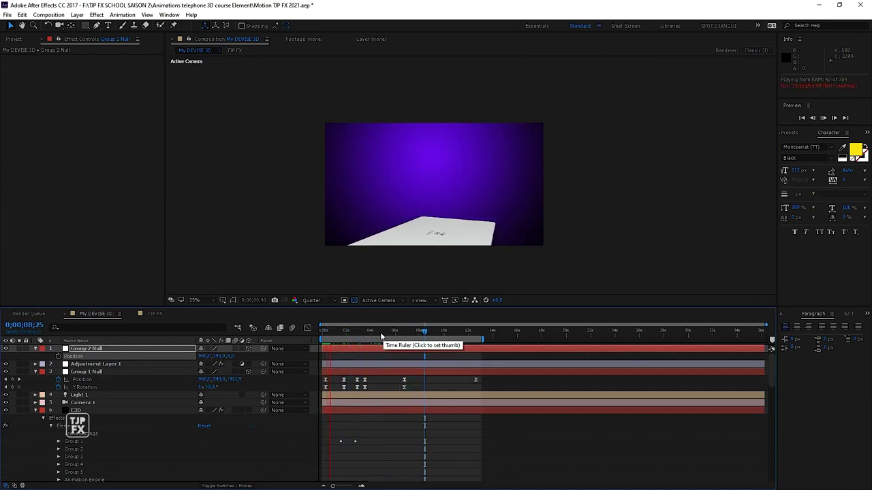
key("alt+Tab")
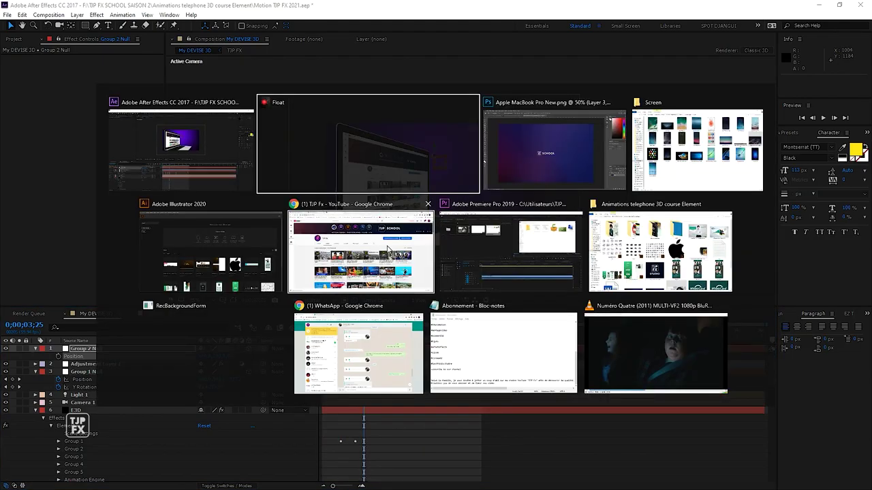
left_click(391, 249)
key("alt+Tab")
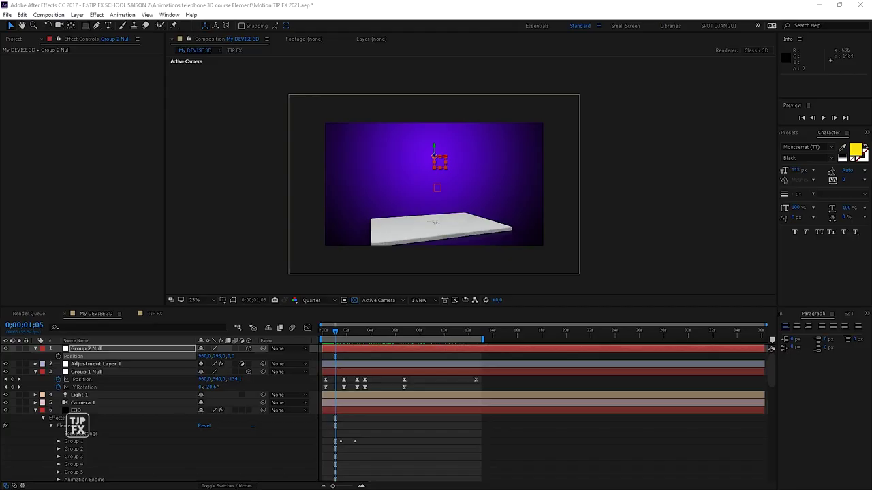
mouse_move(346, 336)
left_mouse_down()
mouse_move(464, 334)
mouse_move(452, 334)
left_mouse_up()
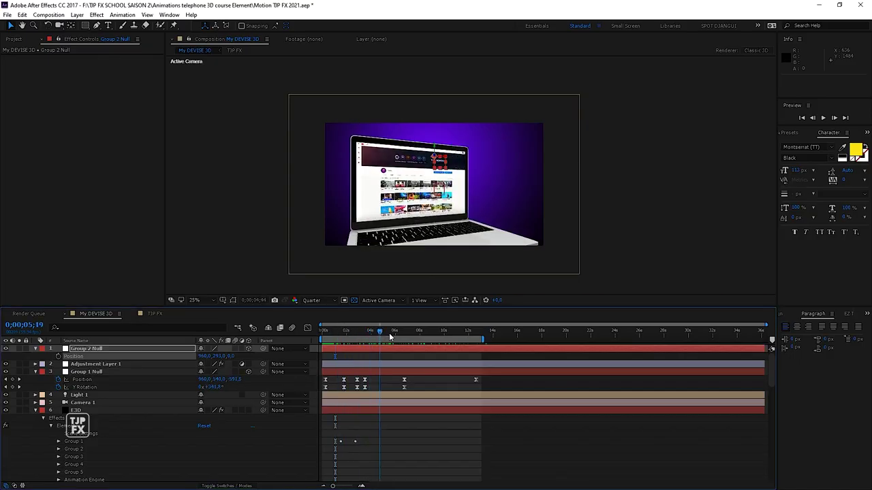
mouse_move(389, 334)
left_mouse_down()
mouse_move(474, 334)
mouse_move(453, 336)
left_mouse_up()
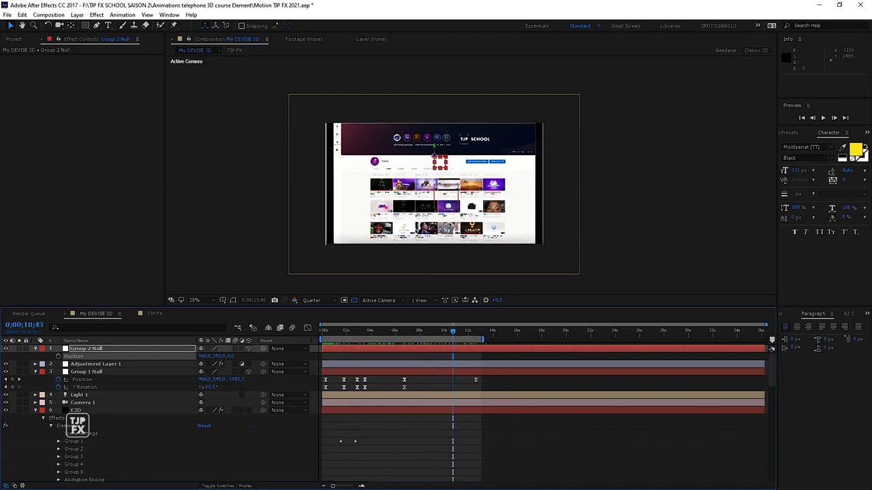
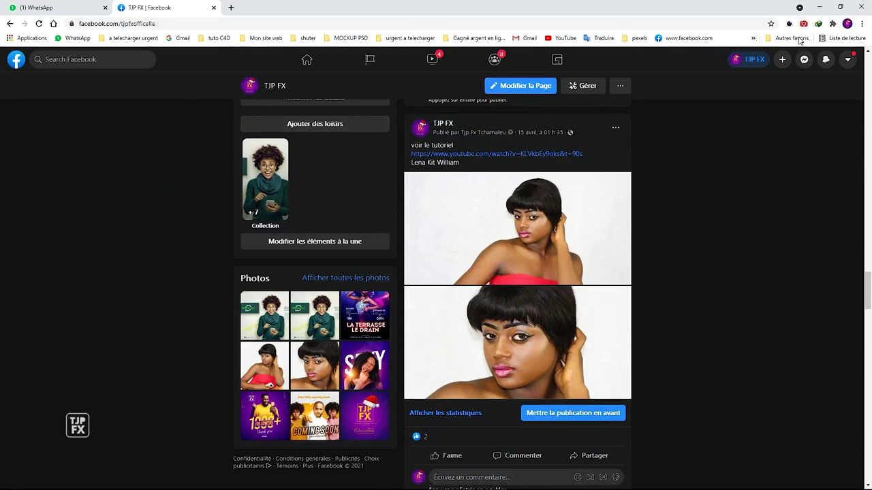
Step: Scroll to the top of the TJP FX Facebook page and capture it full-page with WebPrint
scroll(774, 220, "down", 10)
scroll(778, 244, "down", 5)
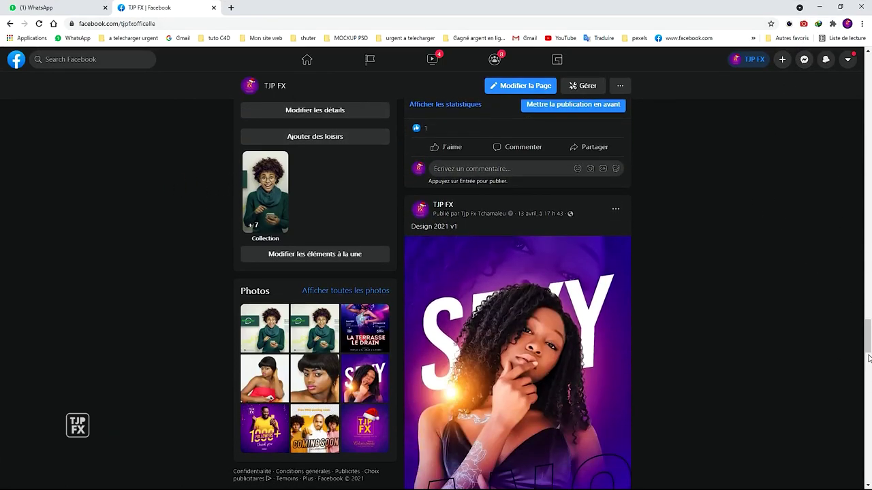
scroll(869, 359, "down", 5)
scroll(870, 381, "down", 3)
scroll(869, 409, "down", 3)
scroll(869, 436, "down", 3)
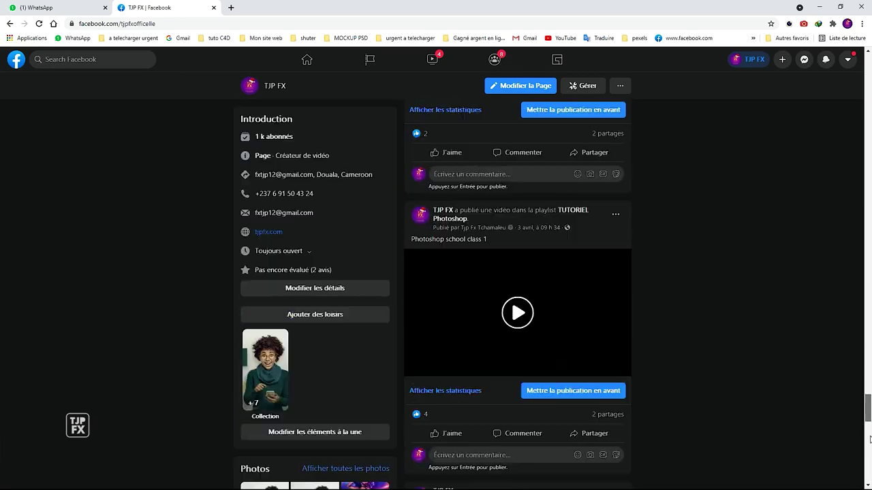
left_click_drag(870, 440, 871, 126)
left_click(803, 25)
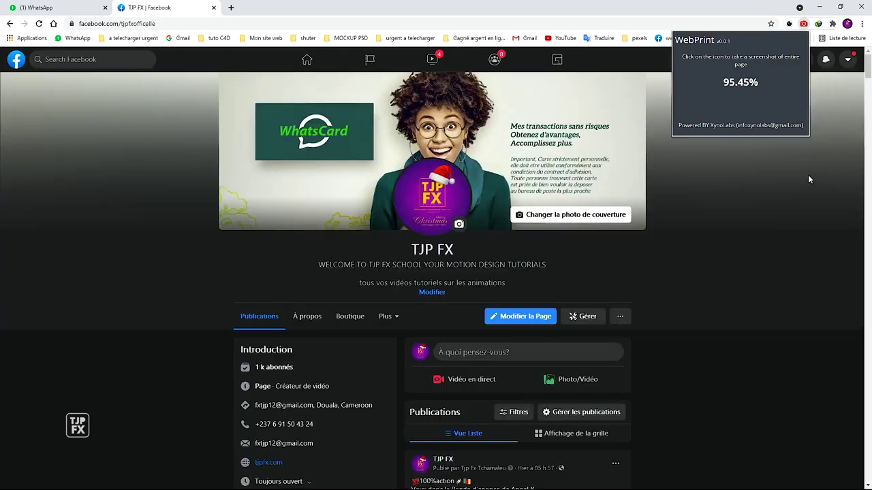
Step: Bring up the Facebook screenshot in Photoshop and zoom in on it
key("alt+Tab")
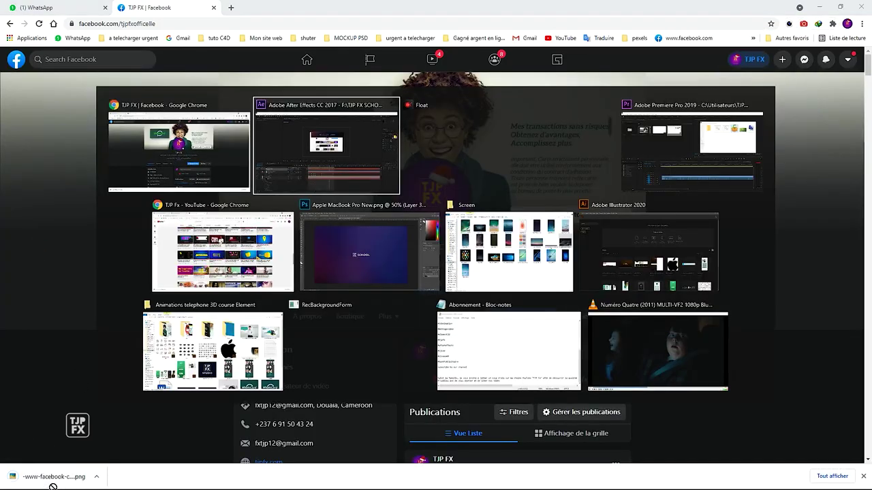
key("alt+Tab")
key("alt+Tab")
key("alt+Tab")
key("alt+Tab")
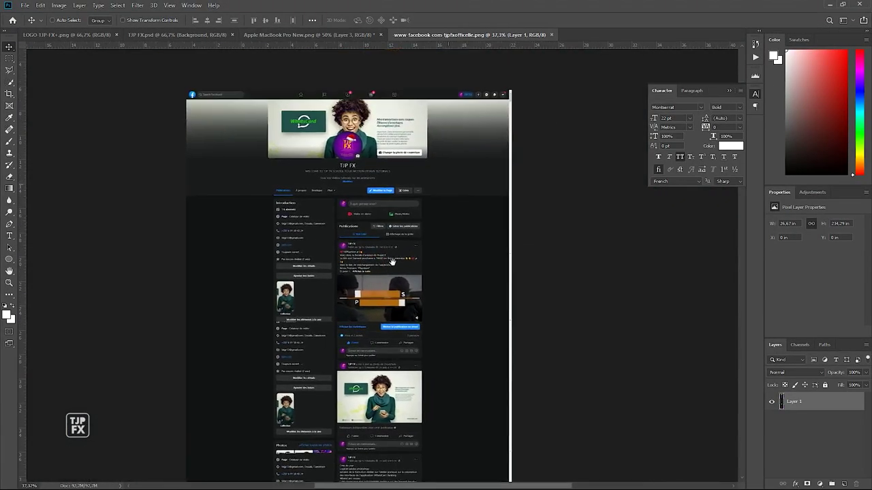
left_click(373, 166)
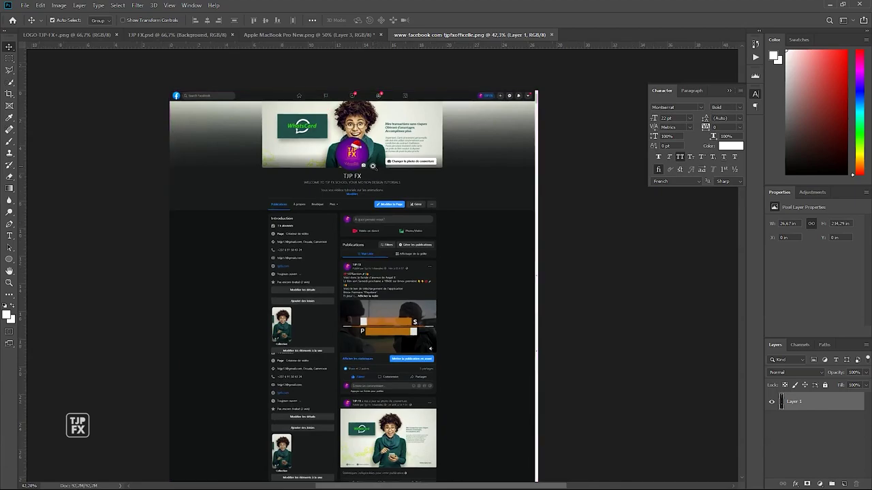
scroll(372, 166, "down", 3)
Step: Copy the lower page onto a new layer, scale it to about 132% and move it down
key("m")
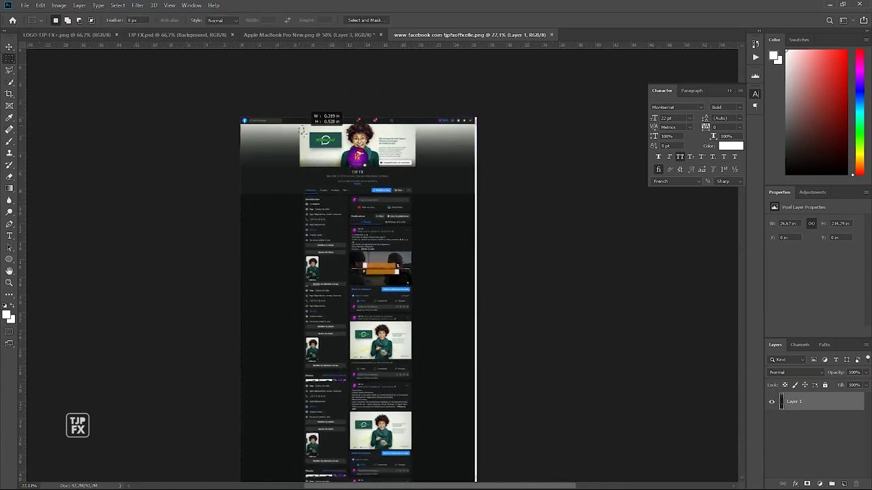
mouse_move(302, 129)
left_mouse_down()
mouse_move(418, 487)
mouse_move(413, 429)
left_mouse_up()
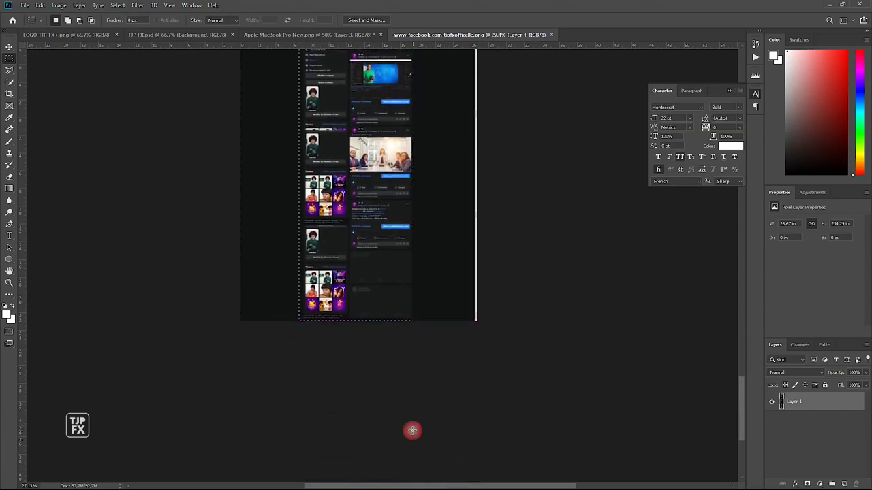
key("ctrl+t")
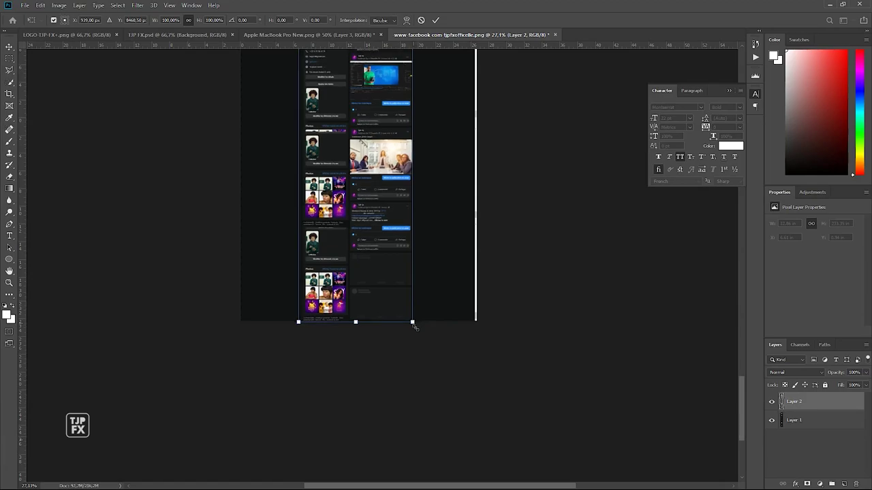
left_click_drag(412, 320, 583, 485)
key("ctrl+0")
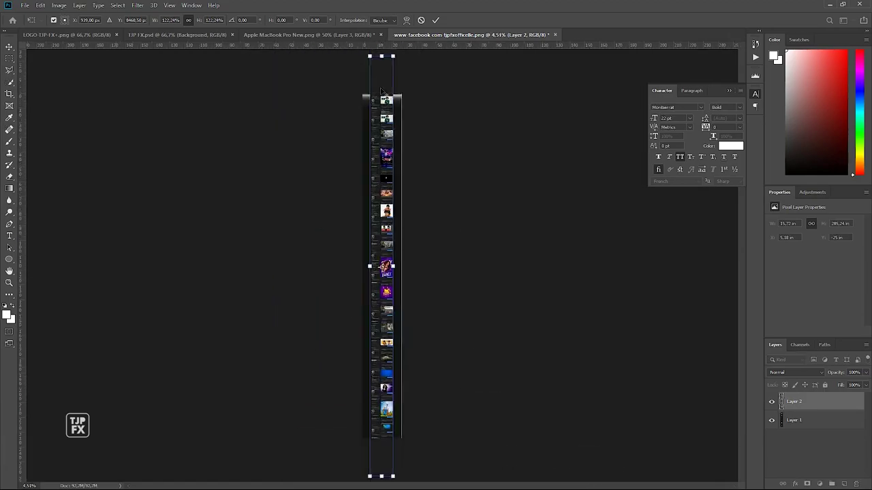
mouse_move(393, 77)
left_mouse_down()
mouse_move(408, 77)
mouse_move(453, 2)
left_mouse_up()
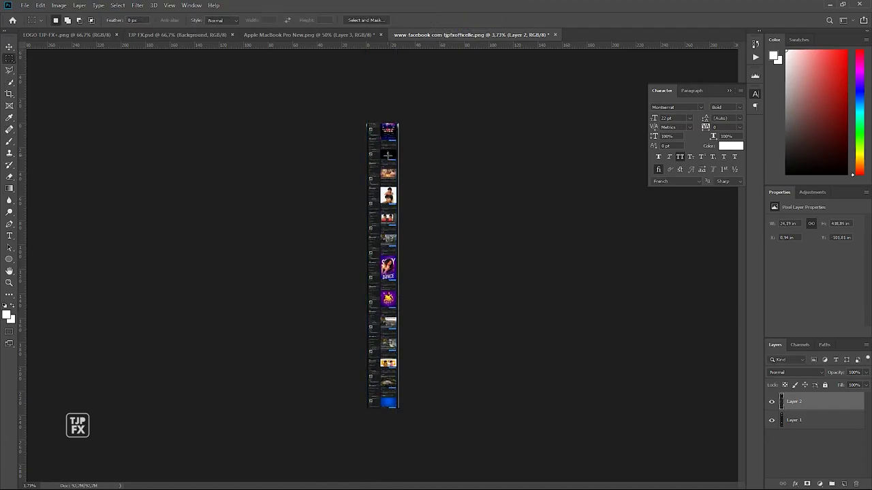
mouse_move(396, 147)
left_mouse_down()
mouse_move(396, 277)
mouse_move(392, 167)
left_mouse_up()
Step: Merge the two layers and save the lengthened Facebook screenshot
scroll(395, 278, "up", 5)
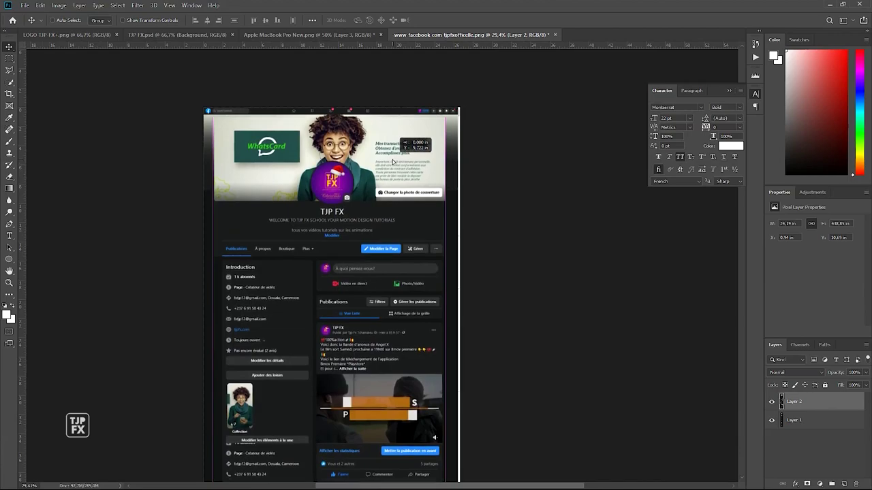
scroll(437, 202, "up", 5)
scroll(436, 202, "down", 1)
scroll(437, 201, "down", 5)
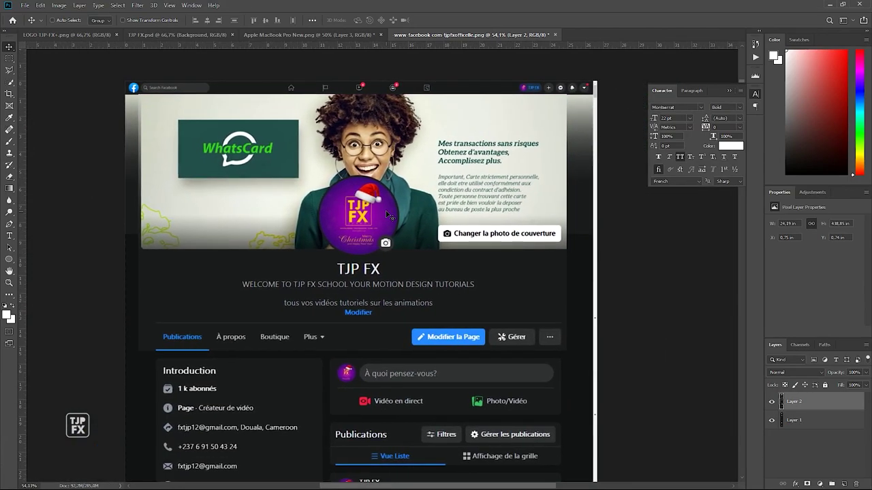
scroll(386, 211, "down", 5)
scroll(386, 211, "up", 5)
scroll(418, 227, "down", 2)
scroll(419, 227, "down", 3)
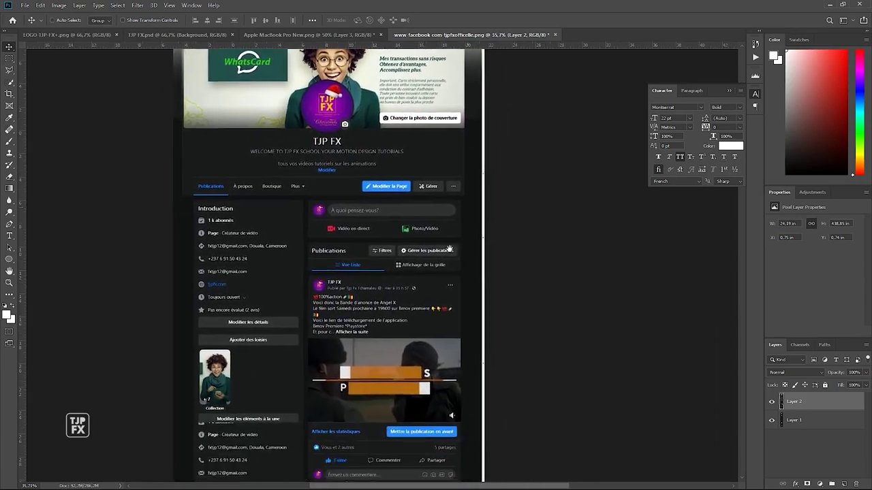
scroll(429, 259, "up", 2)
scroll(441, 292, "down", 3)
scroll(442, 292, "down", 3)
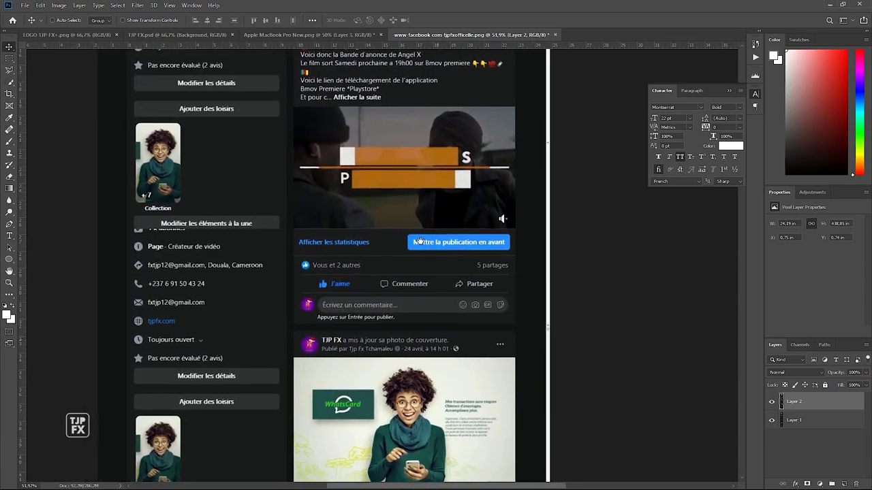
scroll(446, 269, "down", 3)
scroll(453, 232, "down", 3)
scroll(461, 200, "down", 3)
scroll(462, 200, "down", 3)
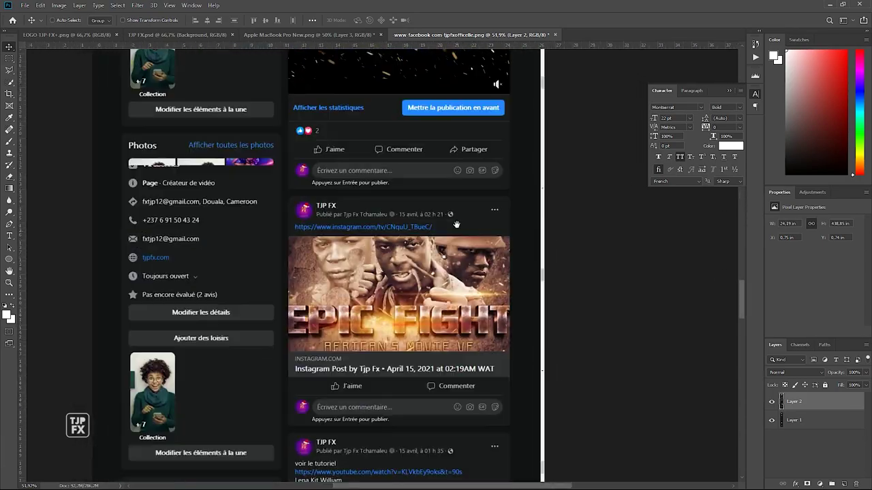
scroll(450, 232, "down", 3)
scroll(440, 255, "down", 5)
scroll(439, 266, "down", 3)
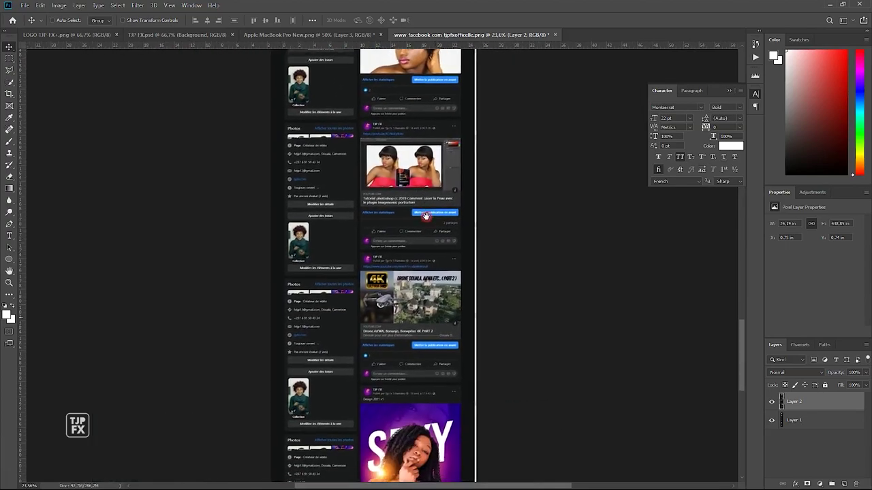
scroll(435, 280, "down", 4)
key("ctrl+shift+e")
key("ctrl+s")
Step: Close LOGO-TJP-FX+.png, the MacBook file without saving, and TJP FX.psd, returning to After Effects
scroll(499, 392, "down", 2)
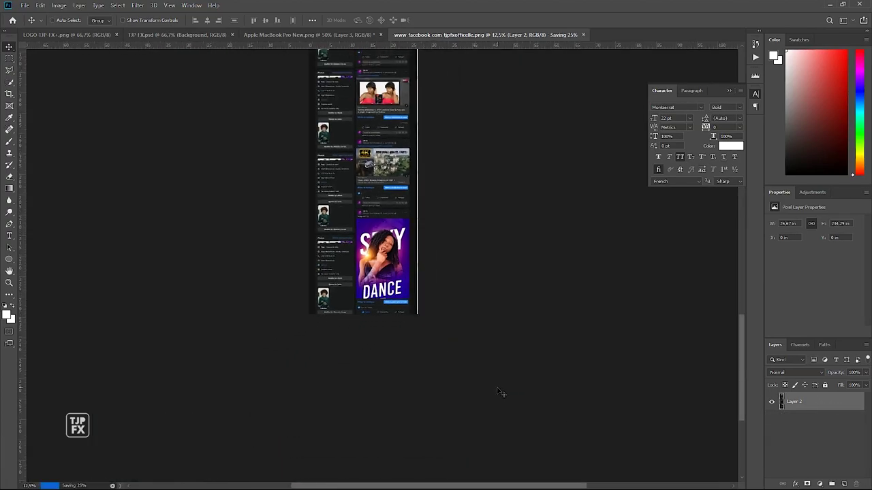
scroll(358, 195, "up", 8)
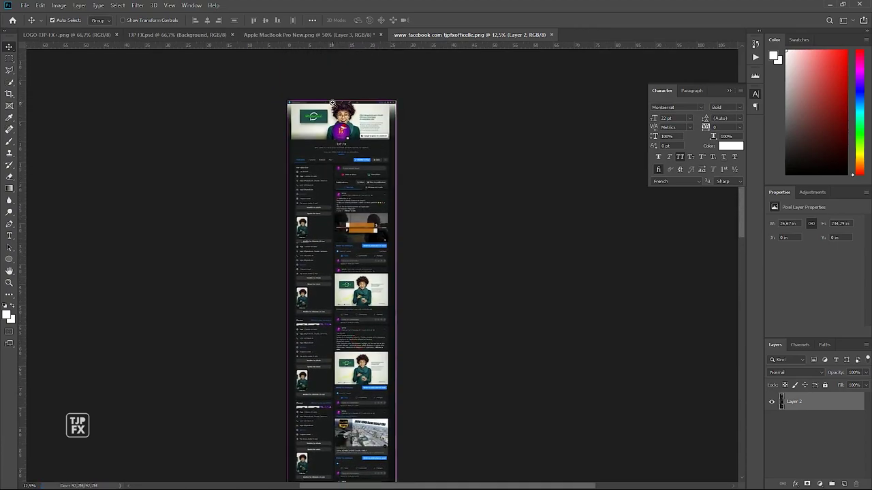
scroll(382, 110, "up", 4)
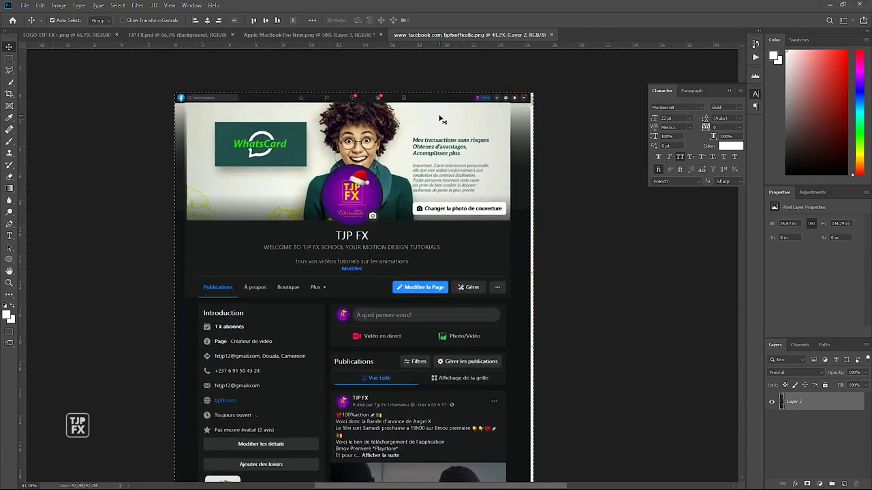
key("ctrl+shift+Tab")
key("ctrl+shift+Tab")
key("ctrl+shift+Tab")
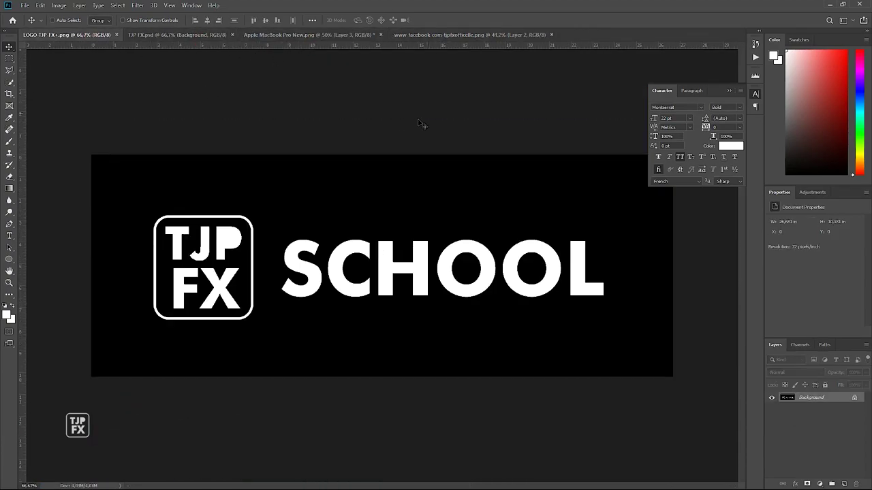
key("ctrl+w")
key("ctrl+w")
key("ctrl+w")
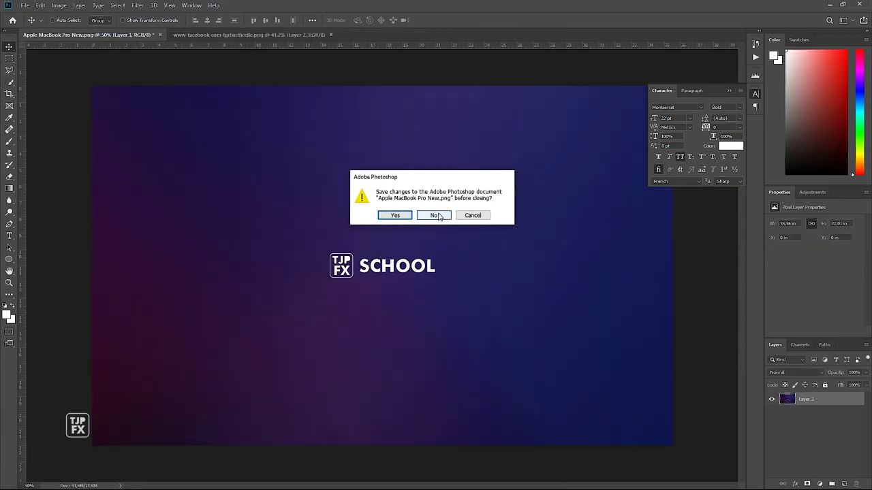
left_click(434, 215)
key("ctrl+w")
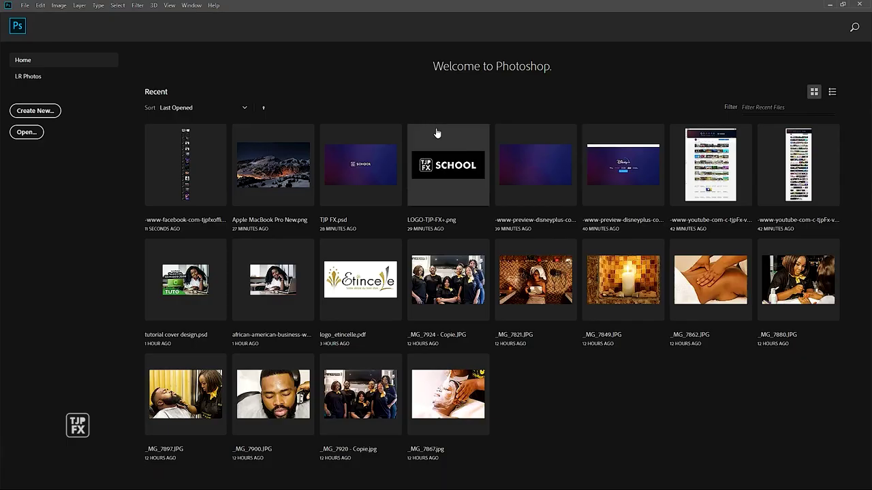
key("alt+Tab")
left_click(19, 39)
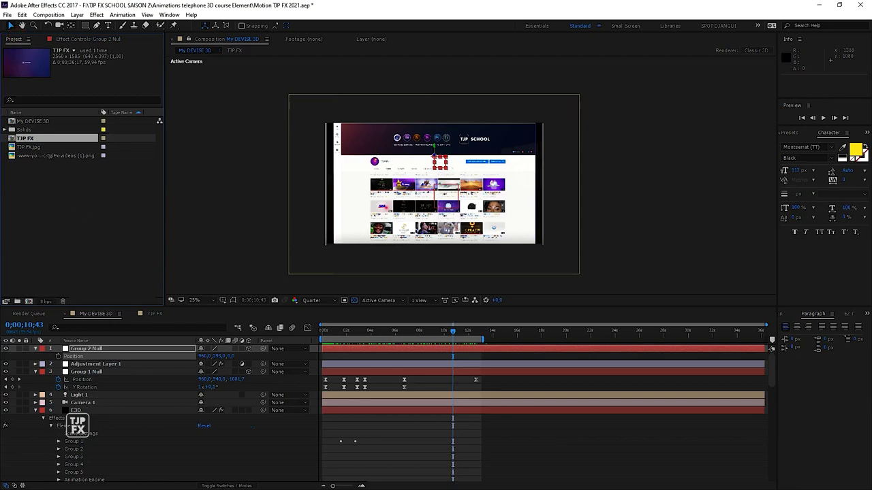
Step: Import the Facebook screenshot PNG from the downloads folder into the project
double_click(77, 174)
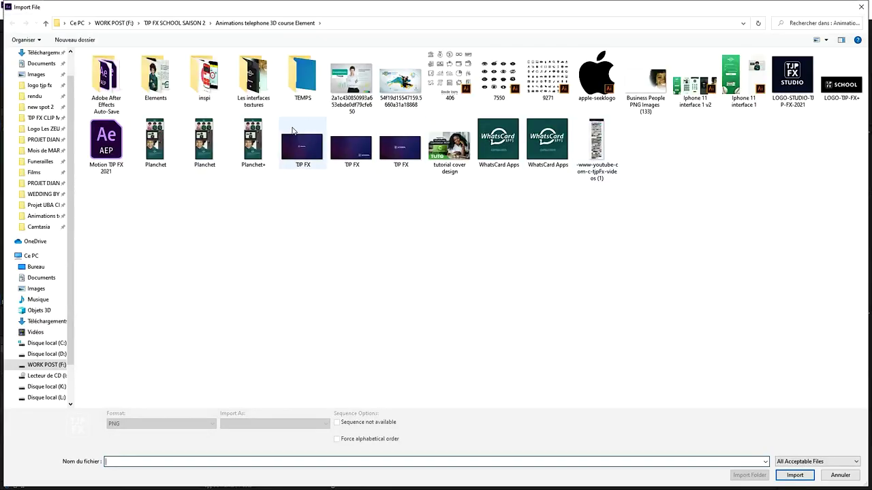
left_click(61, 322)
double_click(144, 109)
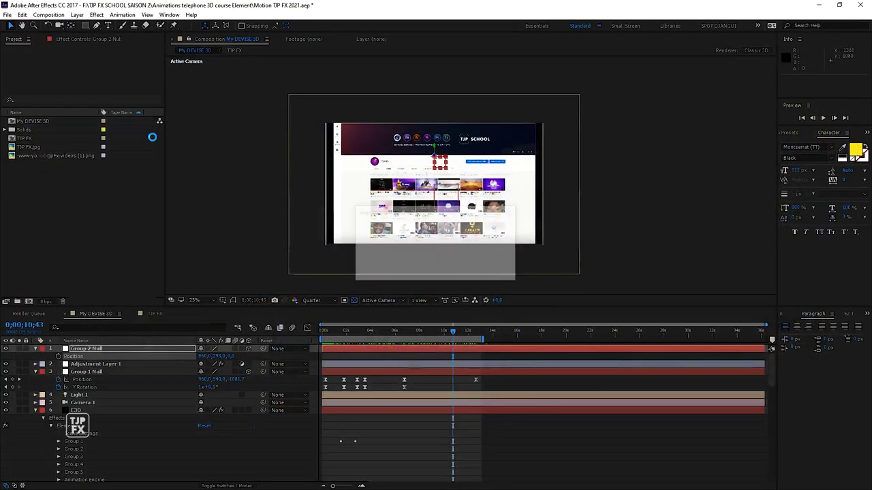
Step: In TJP FX, duplicate the YouTube layer and replace the copy with the Facebook screenshot
left_click(154, 314)
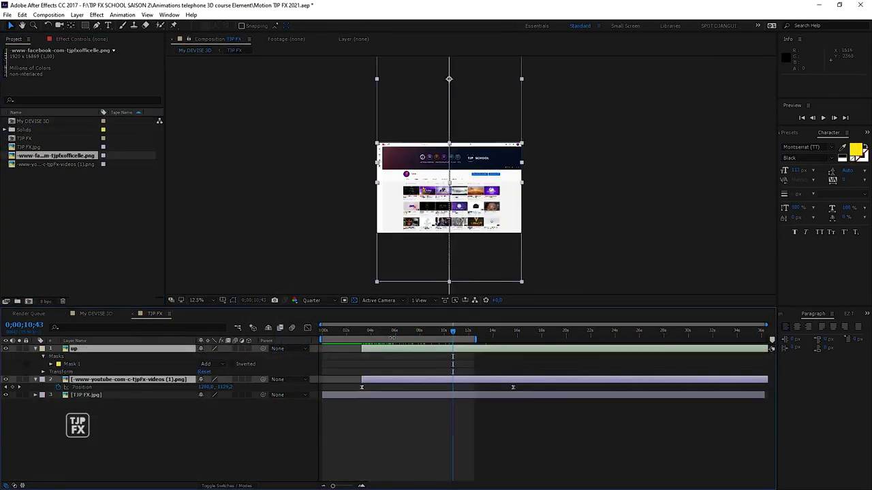
left_click_drag(453, 332, 466, 337)
mouse_move(514, 389)
left_mouse_down()
mouse_move(420, 392)
mouse_move(418, 379)
left_mouse_up()
key("ctrl+d")
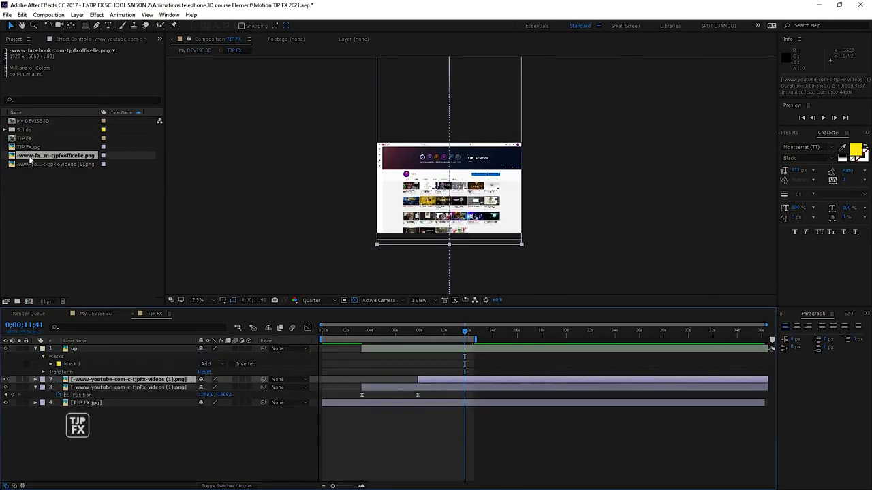
left_click_drag(30, 159, 466, 378)
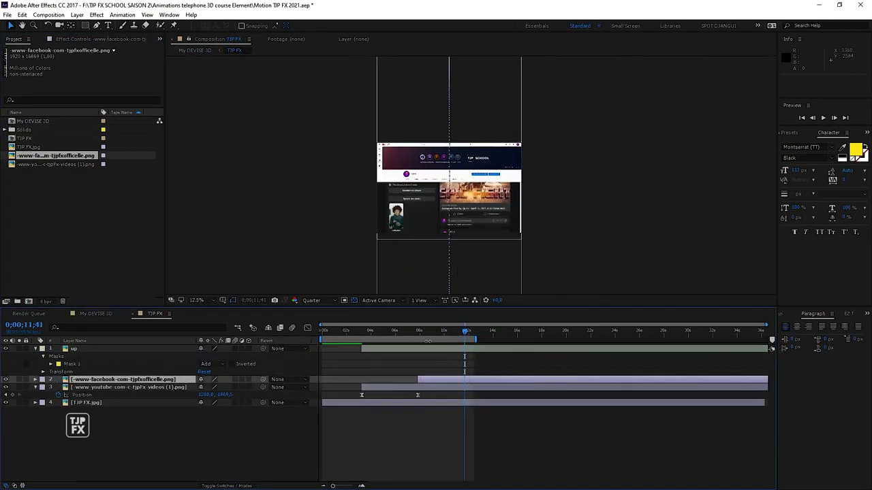
left_click_drag(465, 332, 425, 347)
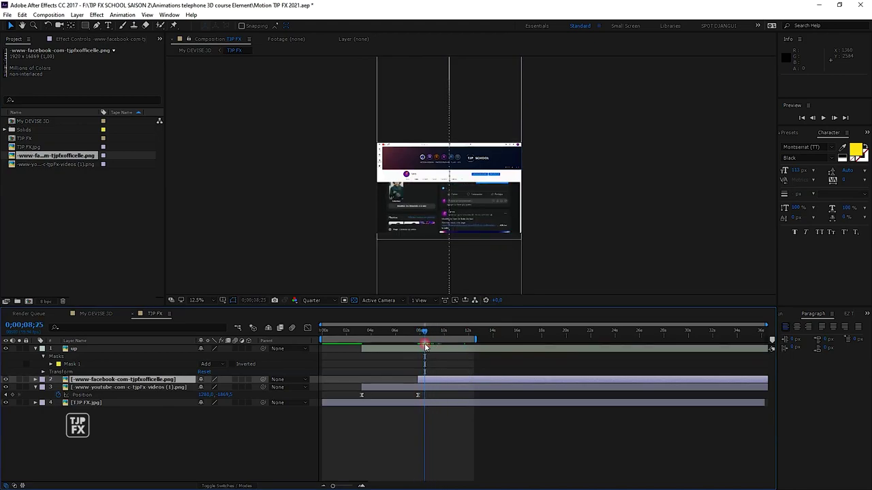
key("u")
left_click(6, 387)
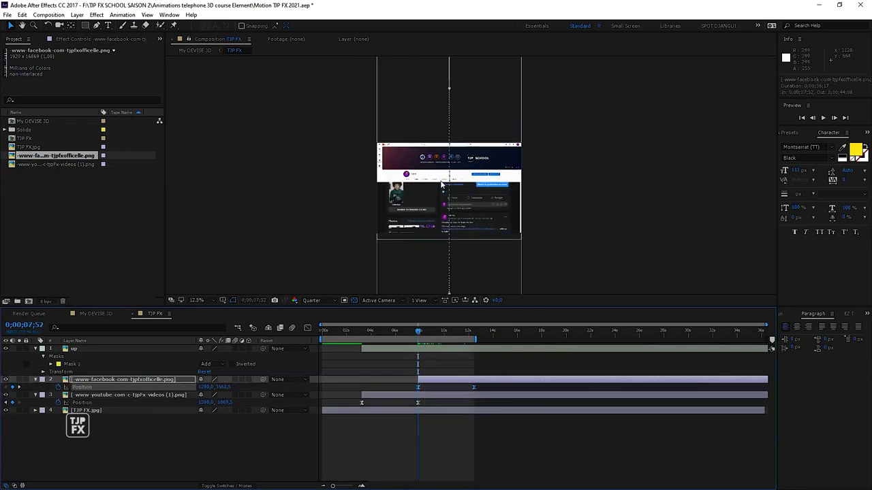
scroll(476, 252, "down", 2)
Step: Lower the Facebook page, duplicate the layer and move its second Position keyframe earlier
left_click_drag(470, 113, 479, 182)
scroll(472, 223, "up", 2)
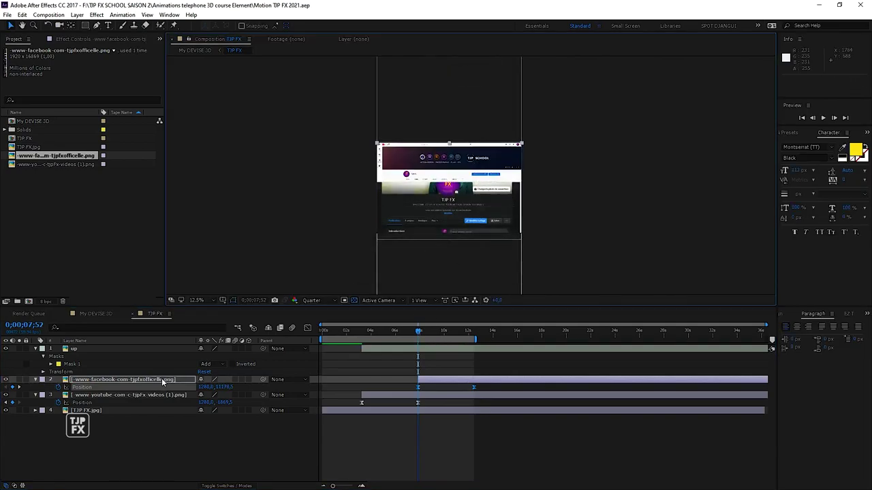
key("ctrl+d")
key("u")
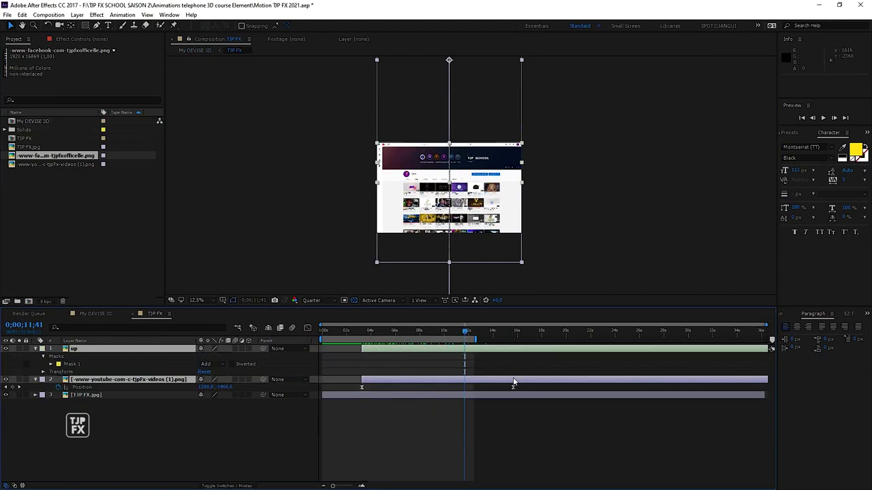
mouse_move(512, 387)
left_mouse_down()
mouse_move(410, 391)
mouse_move(431, 382)
left_mouse_up()
Step: Swap a YouTube copy for the Facebook screenshot, first Position keyframe at 1280,0, 11170,5, then duplicate it
key("ctrl+d")
key("ctrl+alt+slash")
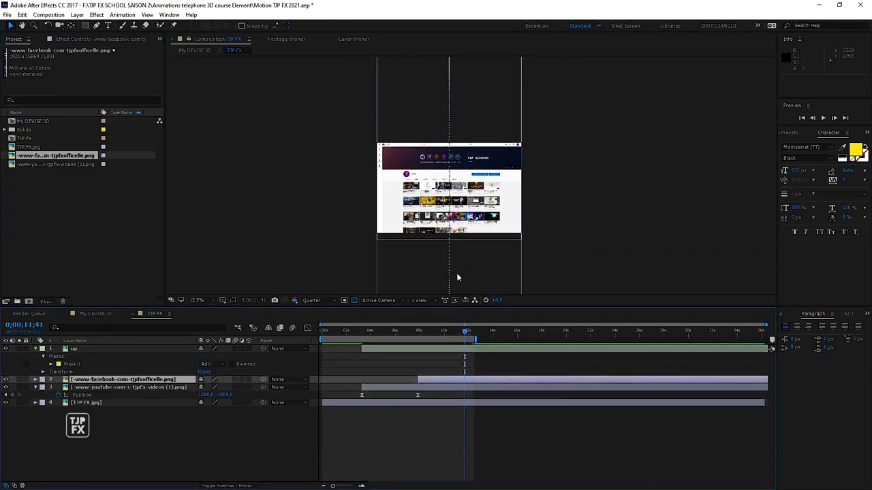
left_click_drag(420, 338, 424, 338)
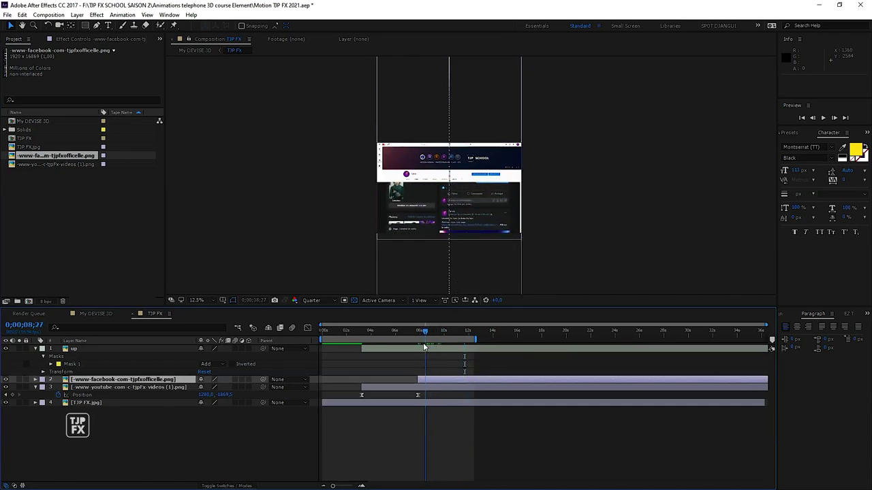
key("p")
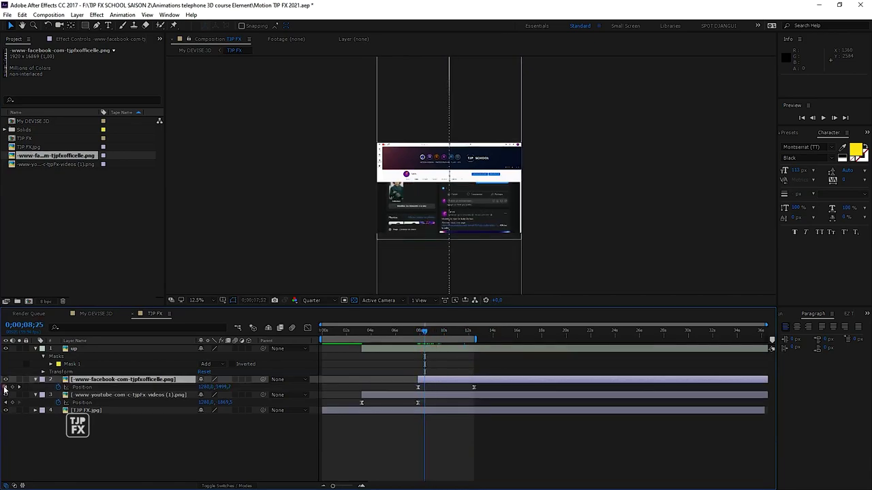
left_click(5, 387)
scroll(441, 187, "down", 2)
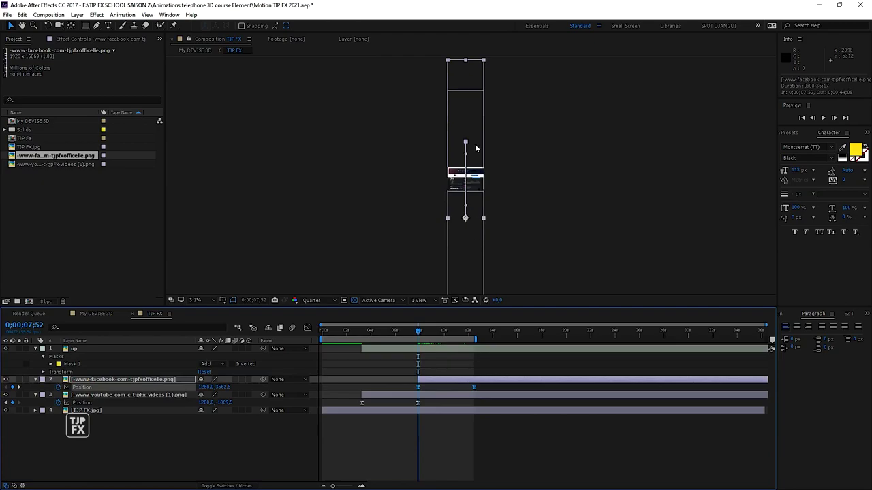
left_click_drag(471, 118, 471, 141)
scroll(473, 224, "up", 2)
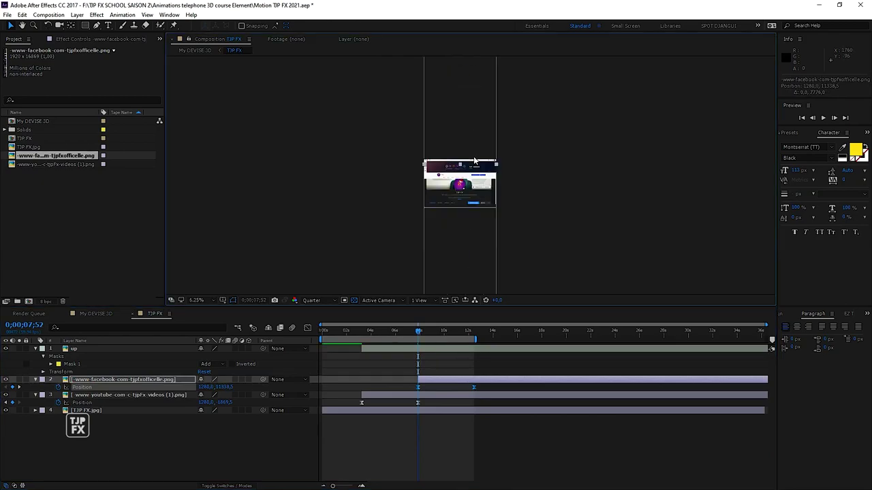
left_click_drag(479, 197, 479, 183)
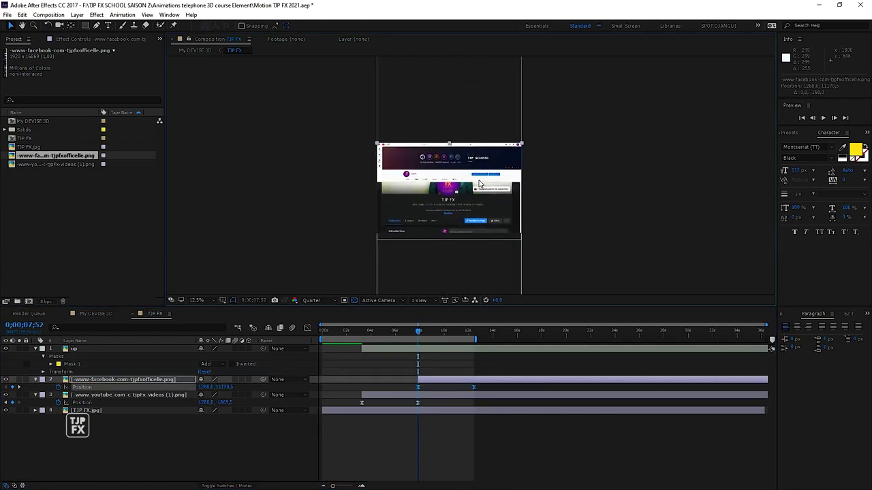
key("ctrl+d")
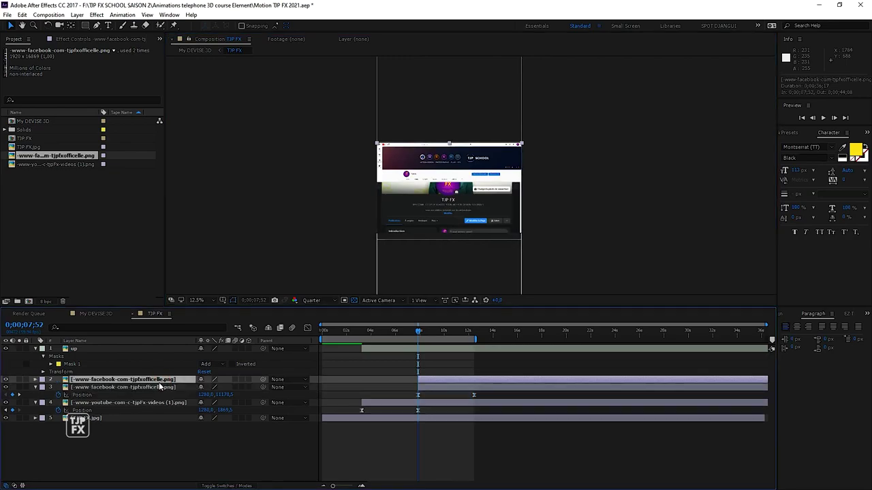
Step: Solo the Facebook copy, mask its cover area with a rectangle, and move it to the top
key("p")
left_click(19, 380)
scroll(434, 191, "up", 1)
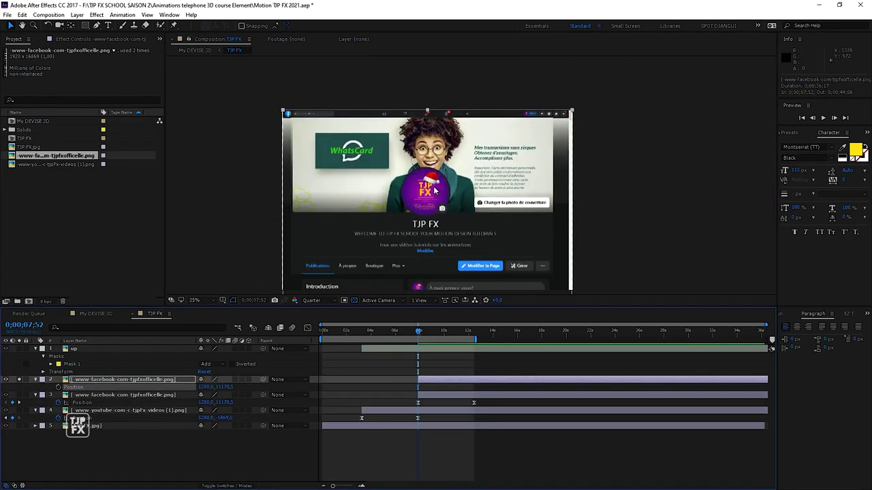
key("p")
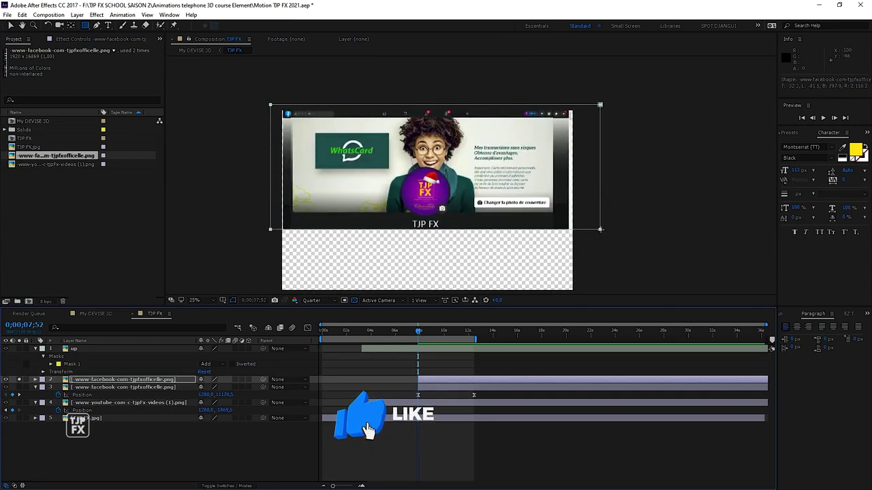
left_click_drag(271, 105, 618, 279)
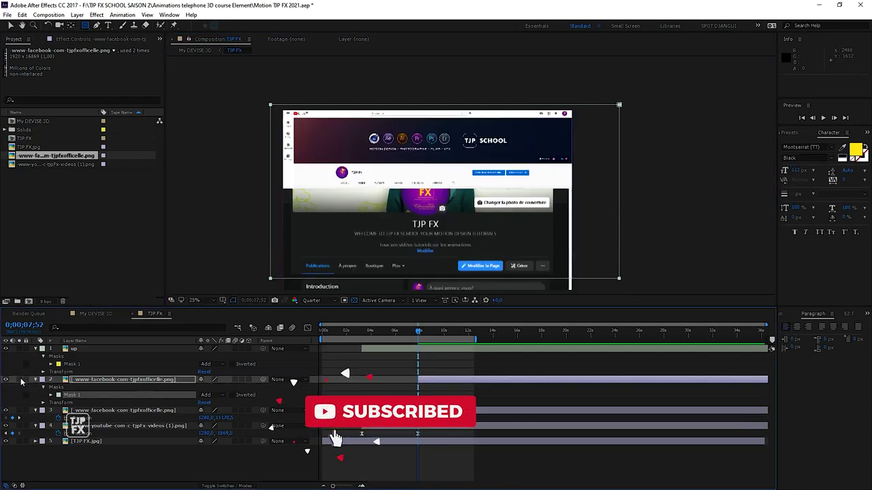
left_click_drag(112, 383, 113, 346)
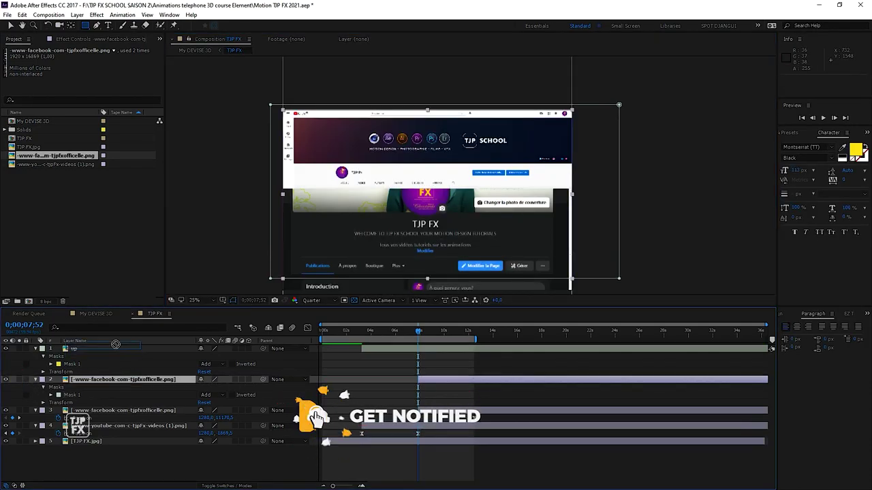
Step: Raise the mask's bottom edge around 10–11 s, then undo a slanted-corner change
left_click_drag(431, 336, 449, 338)
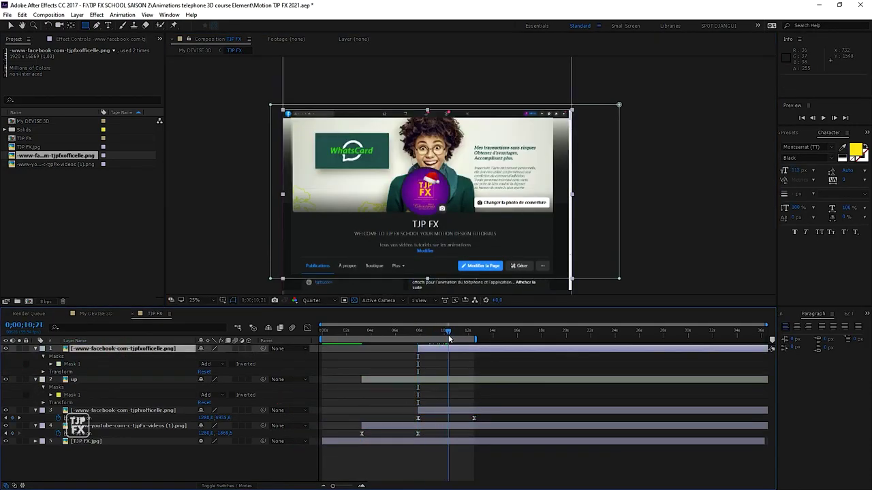
left_click(619, 279)
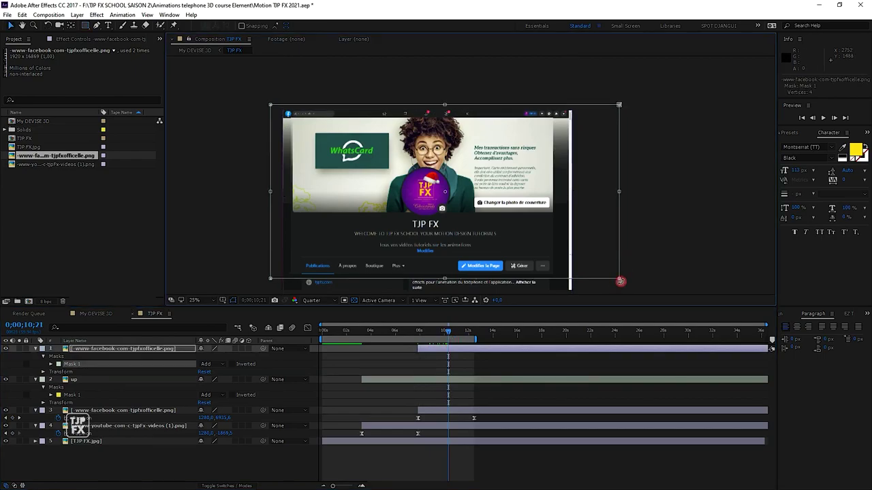
left_click_drag(444, 279, 444, 246)
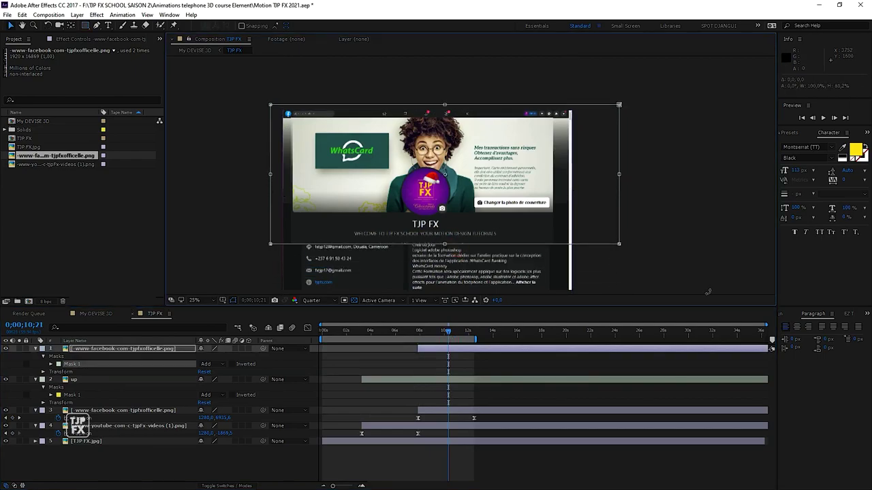
scroll(486, 186, "down", 1)
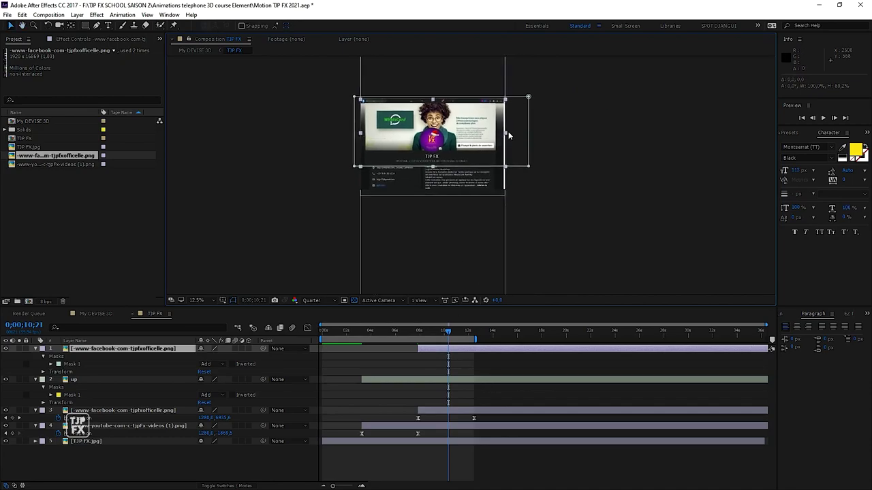
left_click(433, 166)
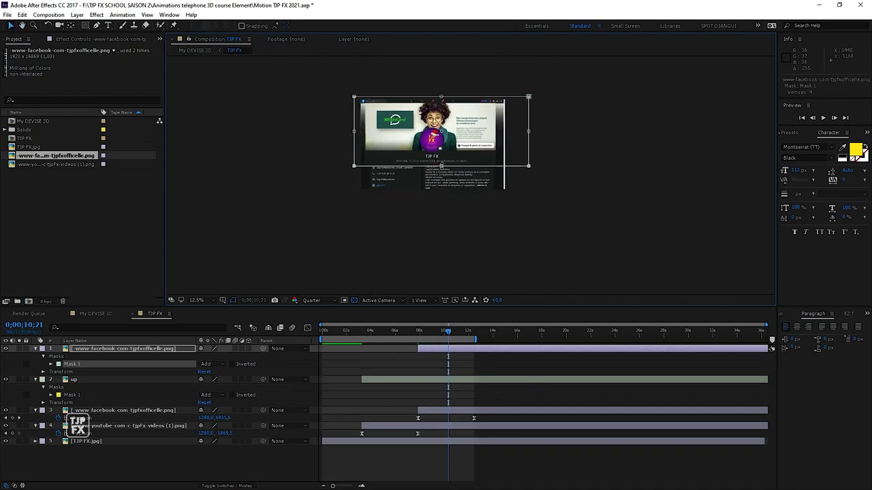
left_click_drag(442, 166, 444, 155)
left_click(571, 168)
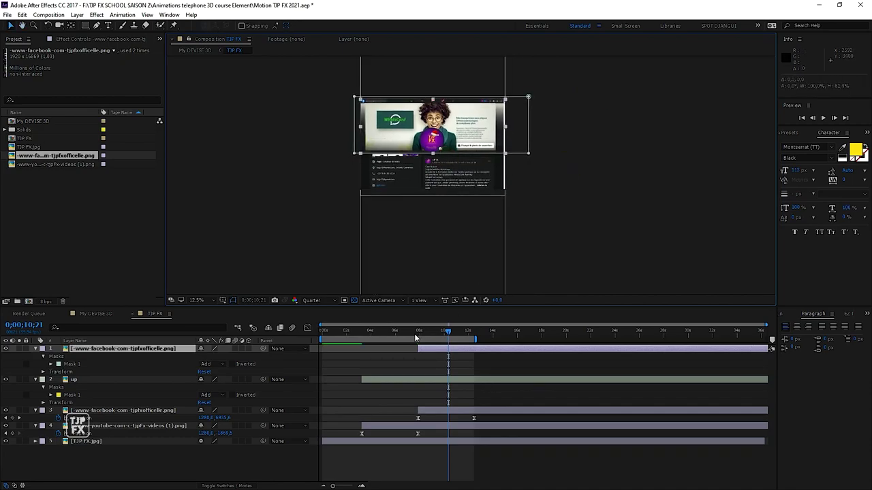
left_click_drag(416, 337, 470, 346)
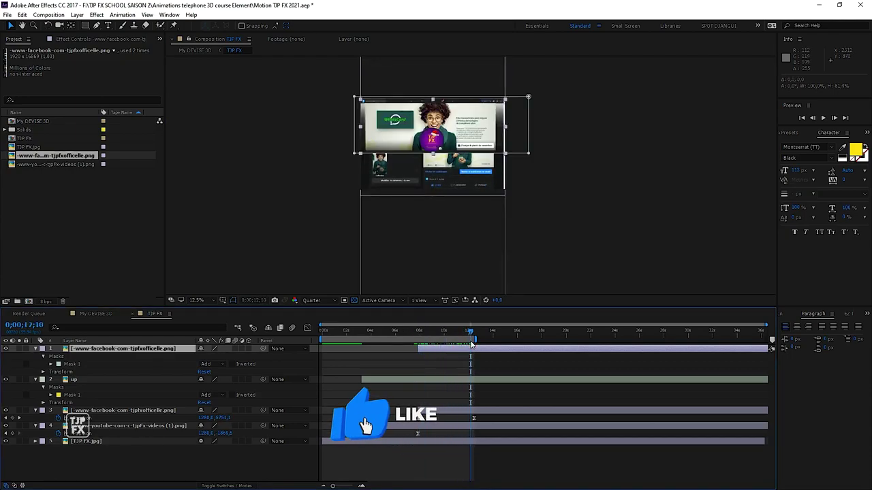
scroll(479, 177, "up", 2)
left_click_drag(529, 225, 519, 227)
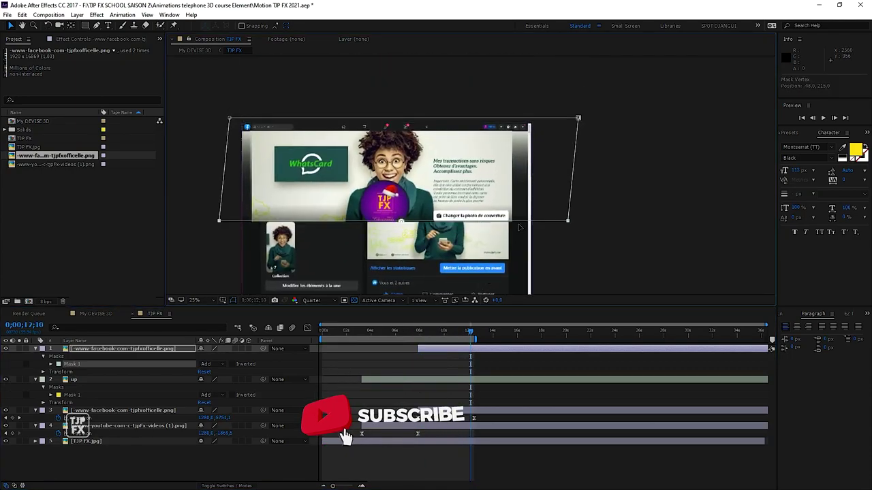
key("ctrl+z")
Step: Delete the masked copy, place the Facebook layer above the up layer, and shift it earlier
key("Delete")
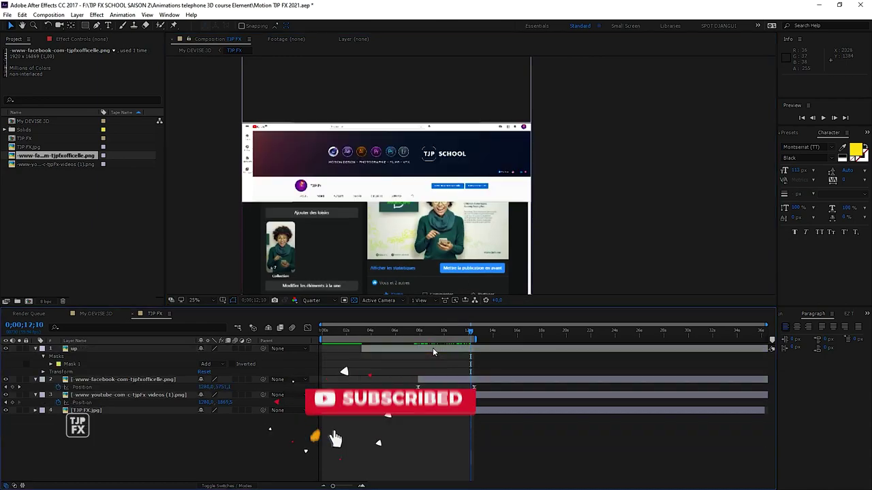
left_click(440, 377)
key("ctrl+bracketright")
scroll(430, 193, "down", 1)
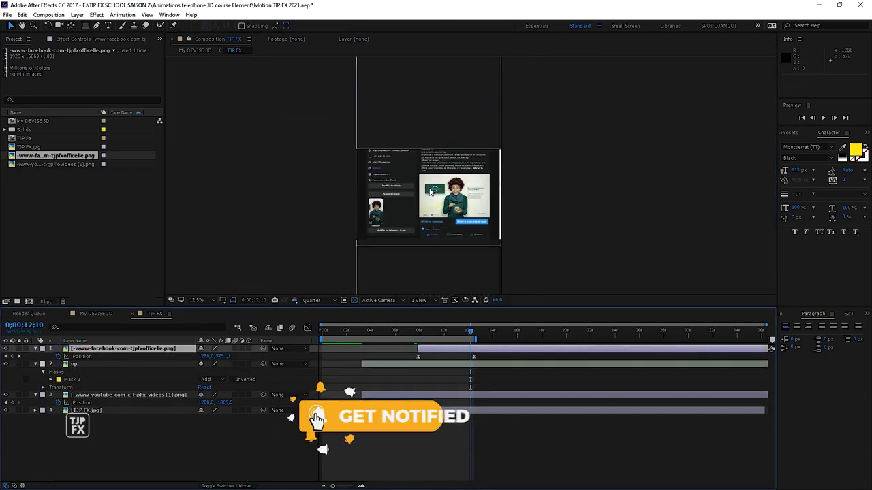
key("space")
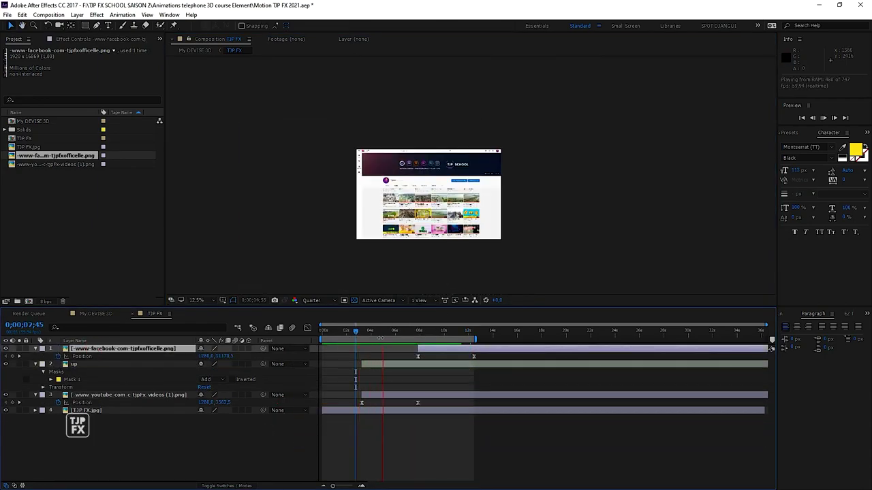
left_click_drag(428, 349, 421, 350)
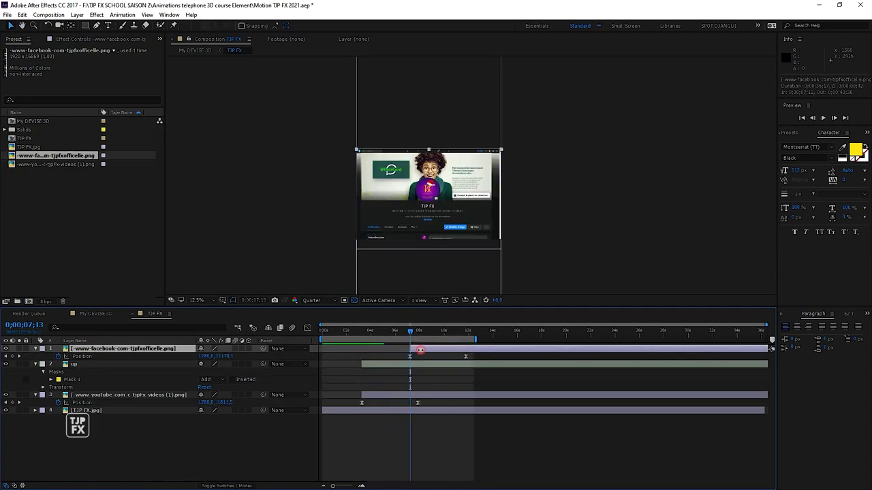
key("space")
Step: Move the Facebook page much further up at its second Position keyframe and preview from 07;06
left_click_drag(475, 338, 503, 340)
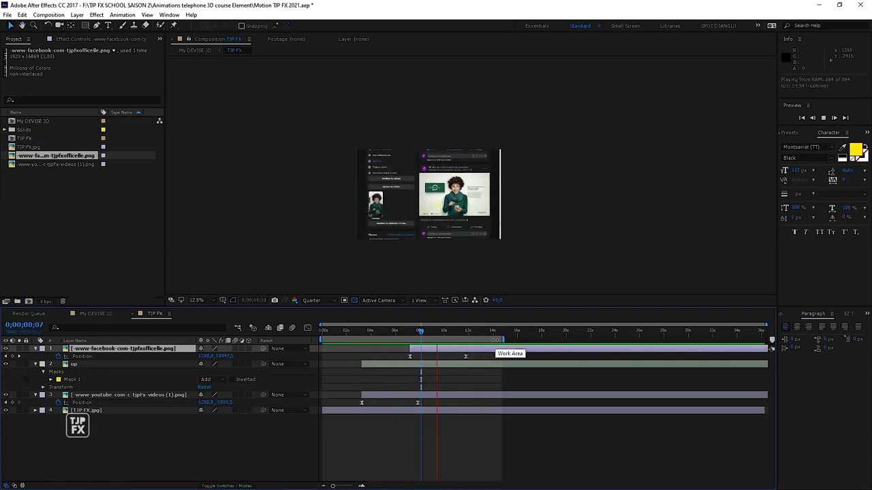
left_click(18, 357)
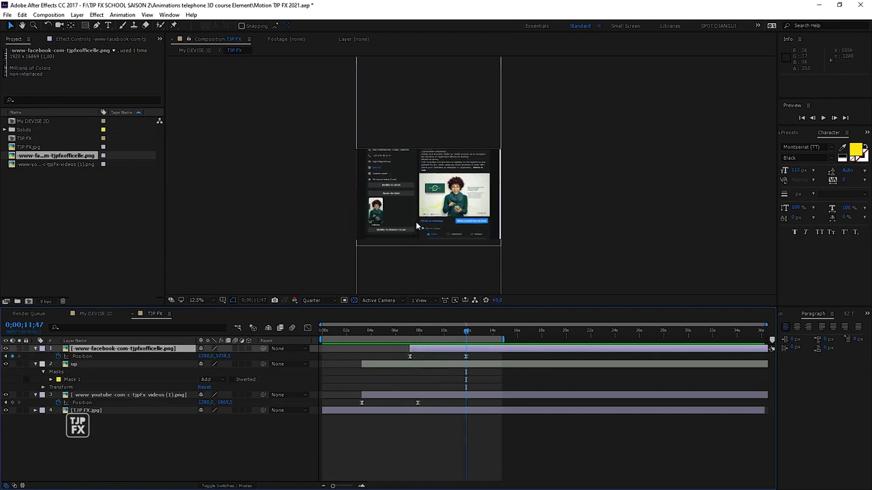
left_click_drag(438, 271, 462, 128)
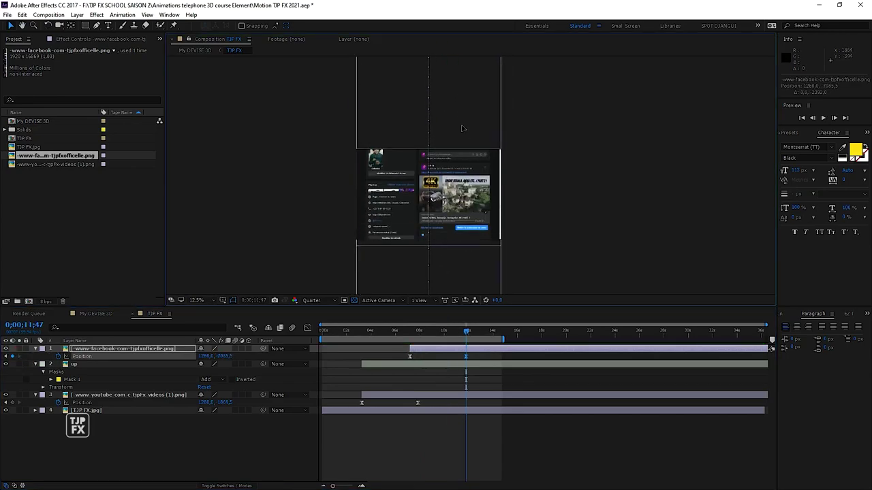
scroll(462, 128, "down", 2)
left_click_drag(462, 204, 462, 156)
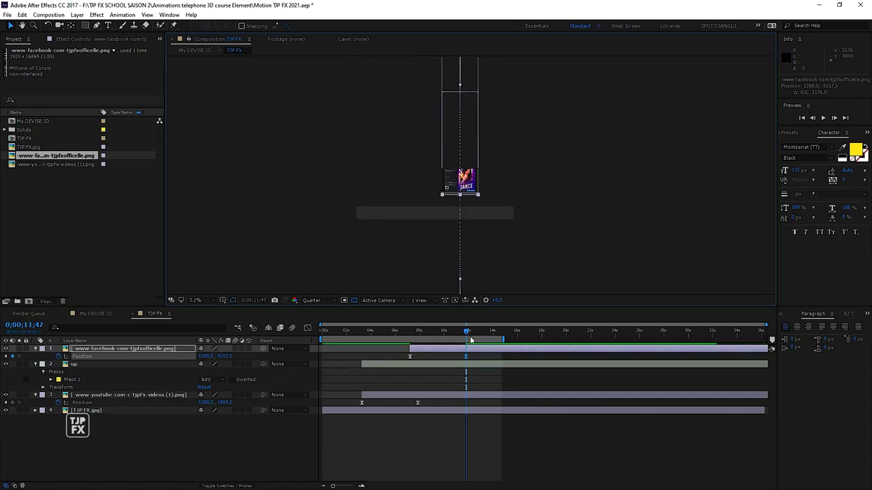
left_click(412, 332)
key("space")
scroll(450, 224, "up", 1)
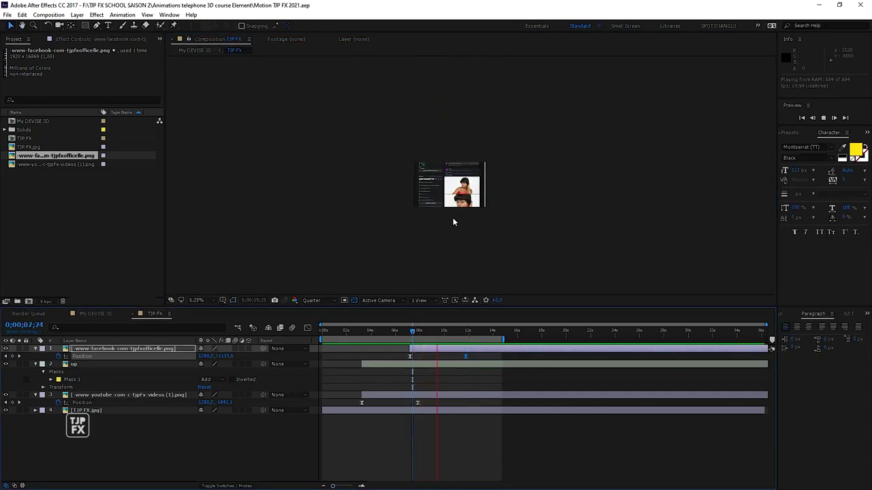
left_click(410, 334)
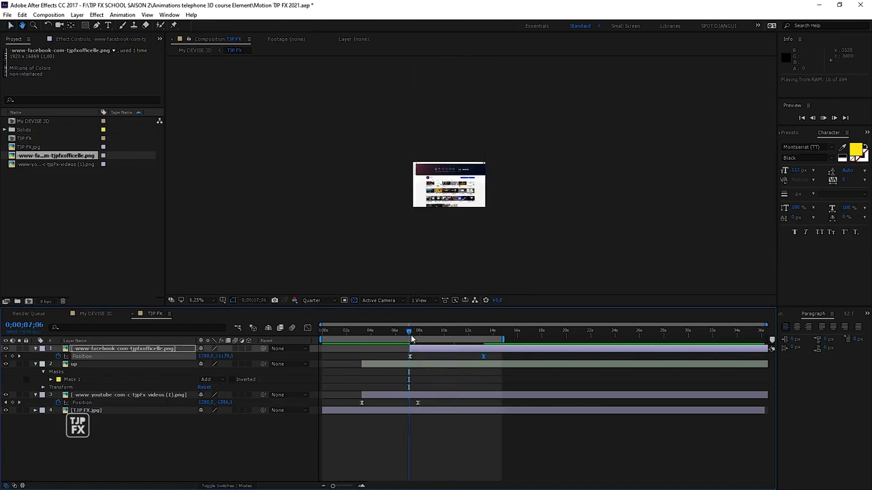
key("space")
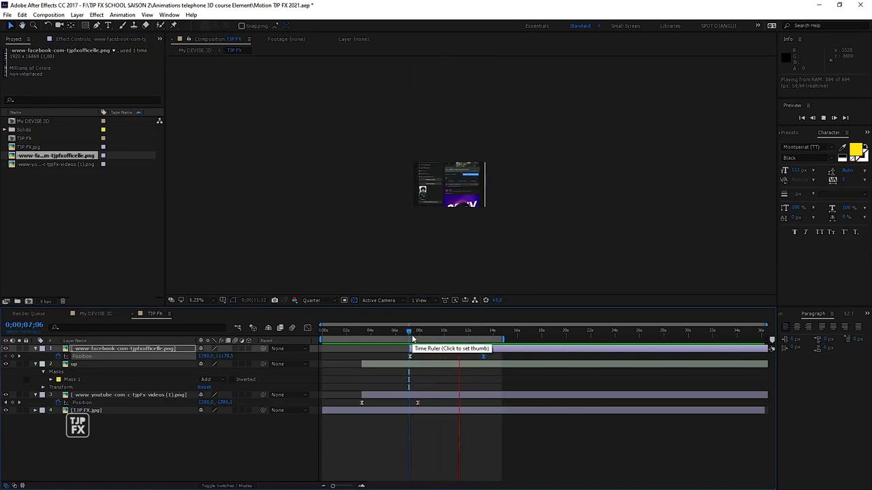
key("space")
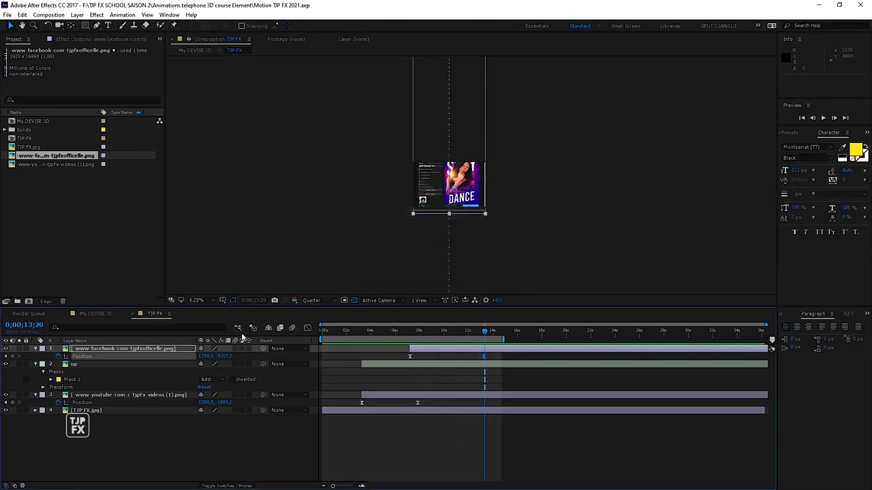
left_click(97, 314)
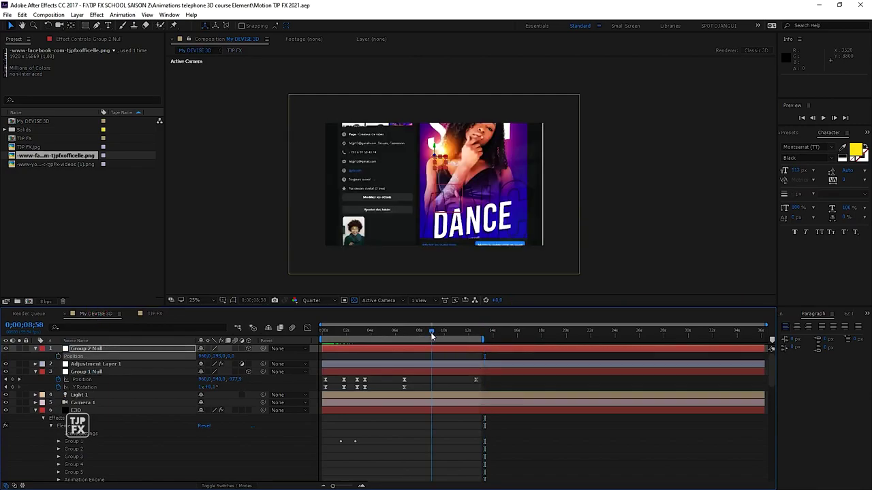
Step: Extend the work area to about 14 s, move Group 1 Null's last Position keyframe to 14;30, and preview
left_click_drag(483, 339, 499, 339)
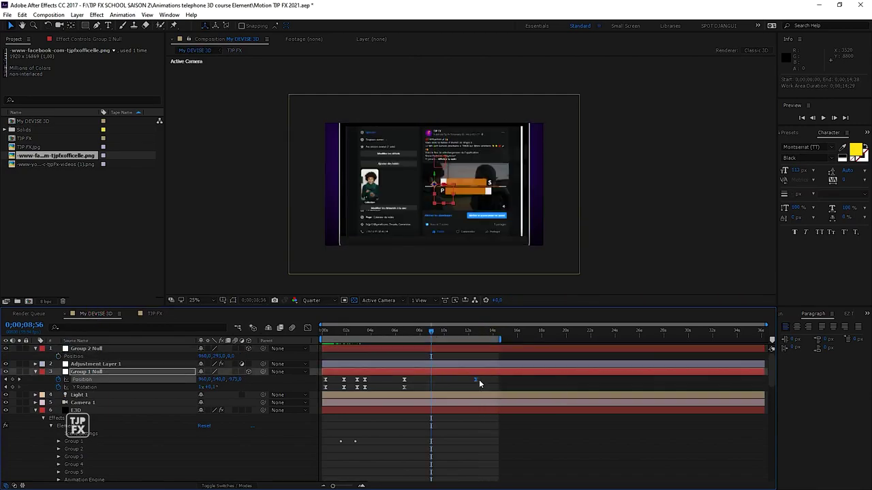
left_click_drag(477, 380, 499, 379)
left_click_drag(417, 335, 336, 334)
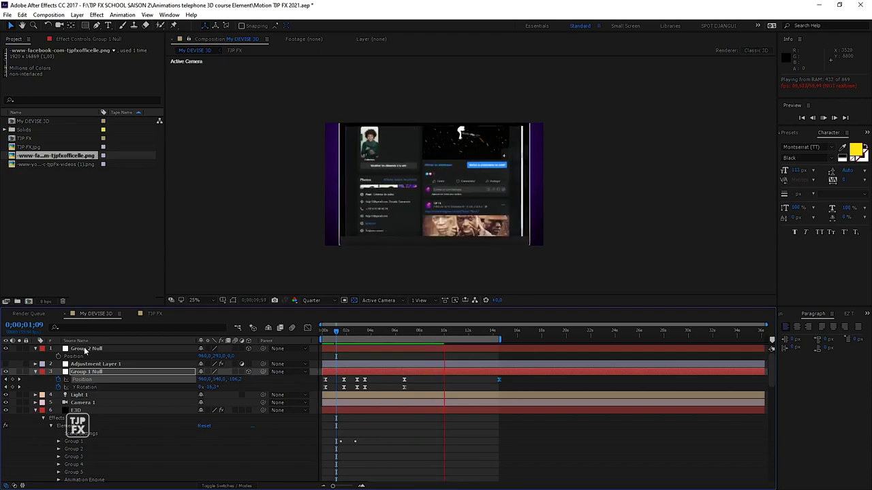
key("space")
key("space")
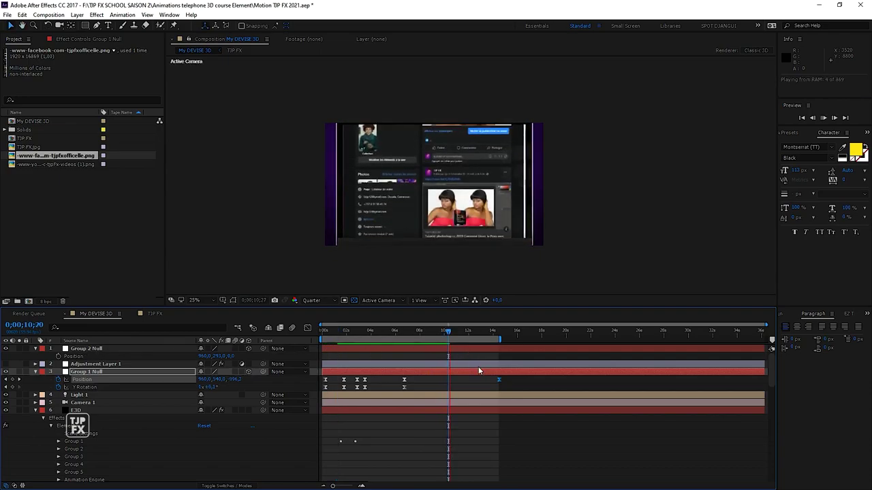
key("space")
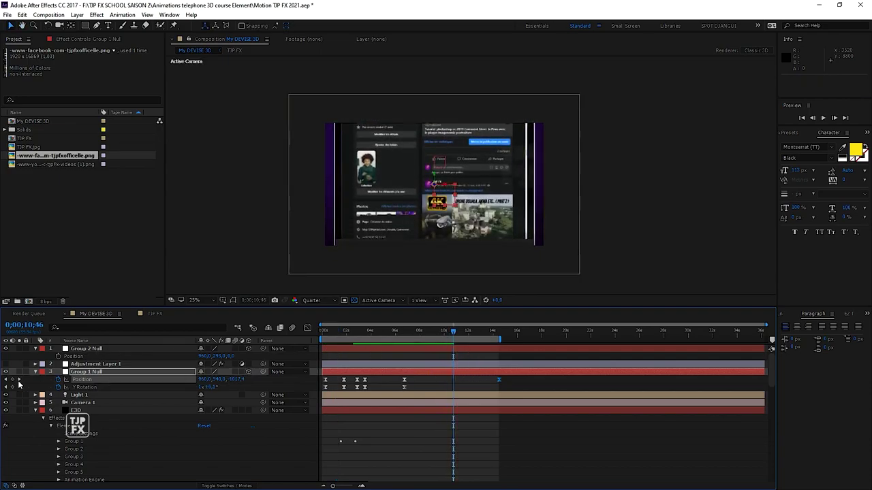
Step: Pull Group 1 Null back to Z -755.2, save, and add a 13;31 keyframe shrinking the laptop away
left_click(19, 381)
left_click_drag(233, 382, 406, 376)
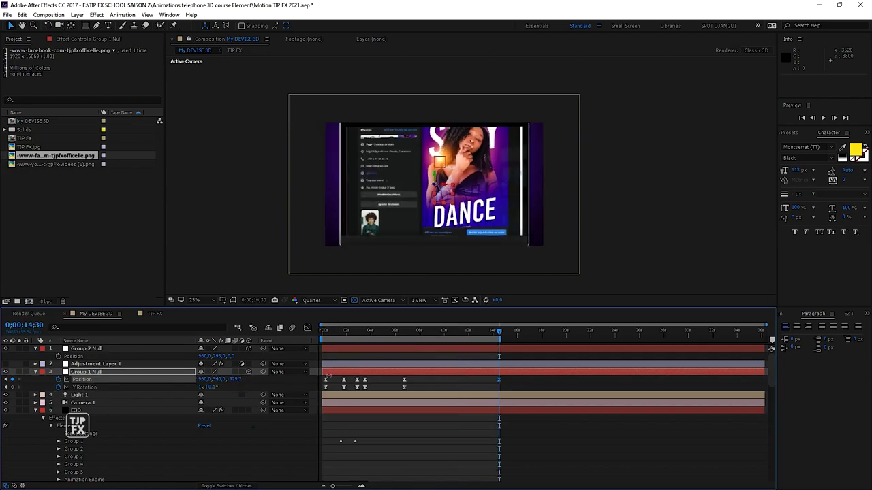
left_click(431, 332)
left_click_drag(420, 339, 495, 335)
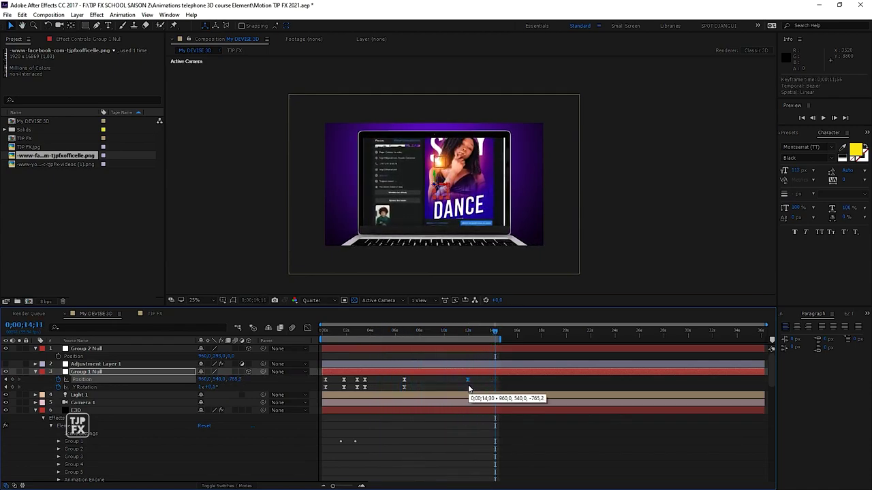
key("ctrl+s")
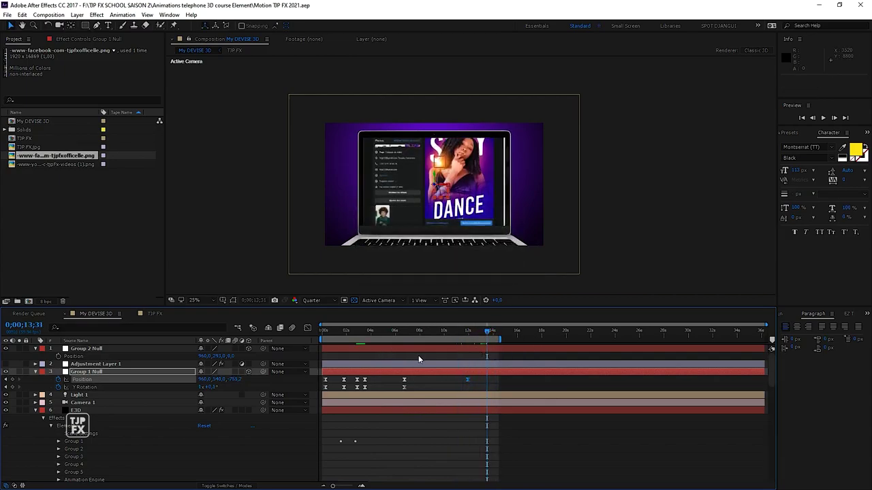
left_click_drag(235, 381, 709, 376)
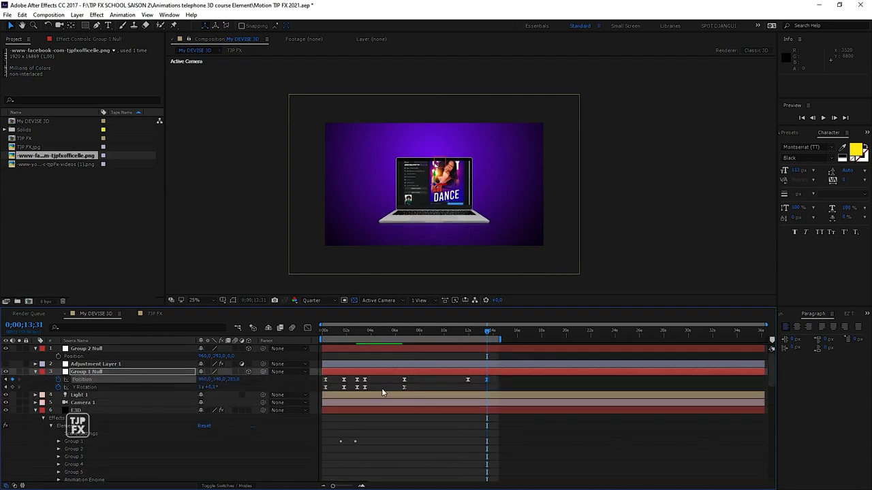
Step: Copy a Y Rotation keyframe, paste it at 13;31, and preview the turn
left_click(404, 387)
key("ctrl+c")
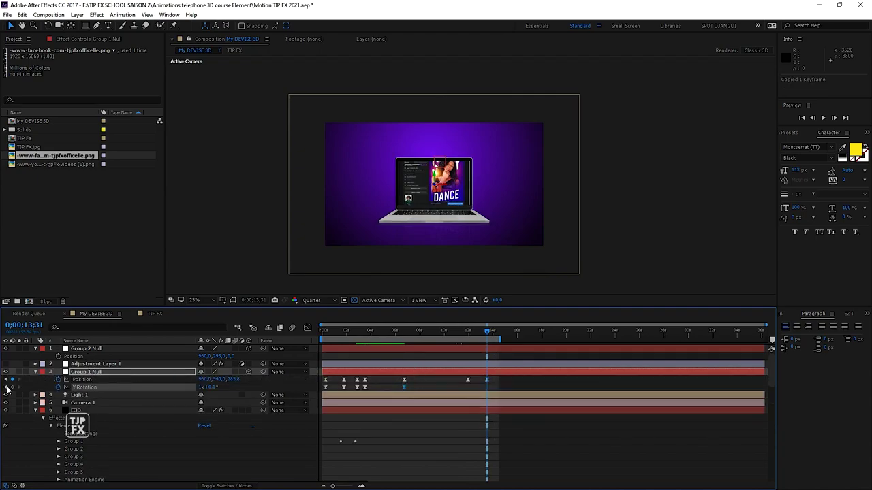
left_click(6, 380)
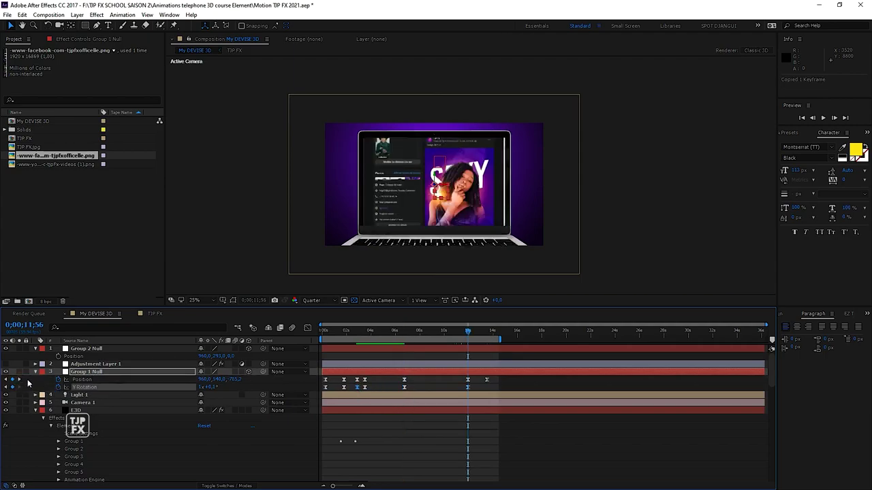
left_click(19, 380)
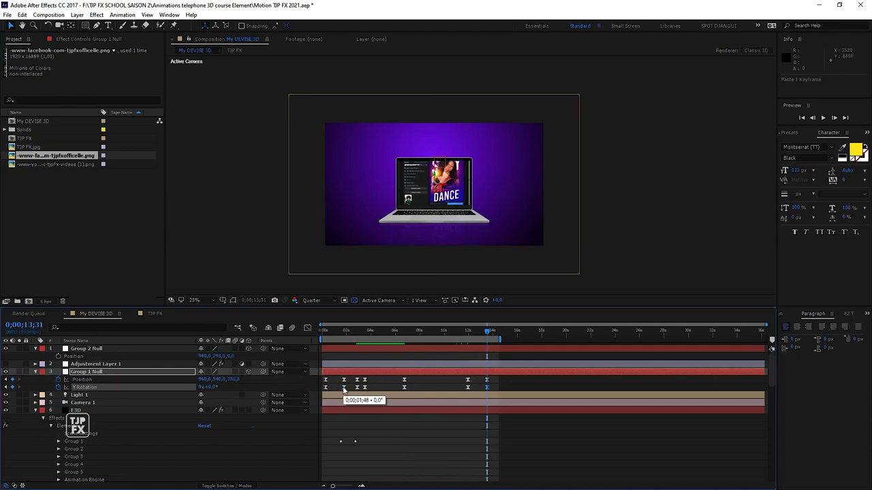
key("ctrl+v")
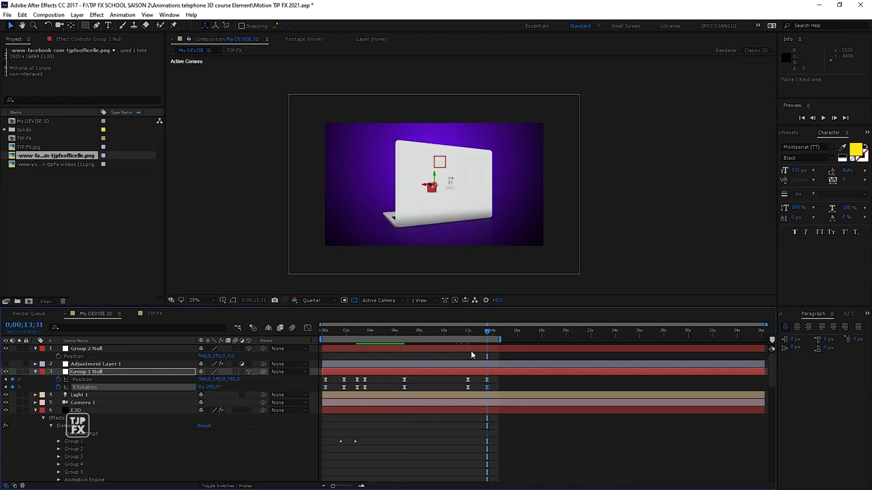
left_click(468, 333)
key("space")
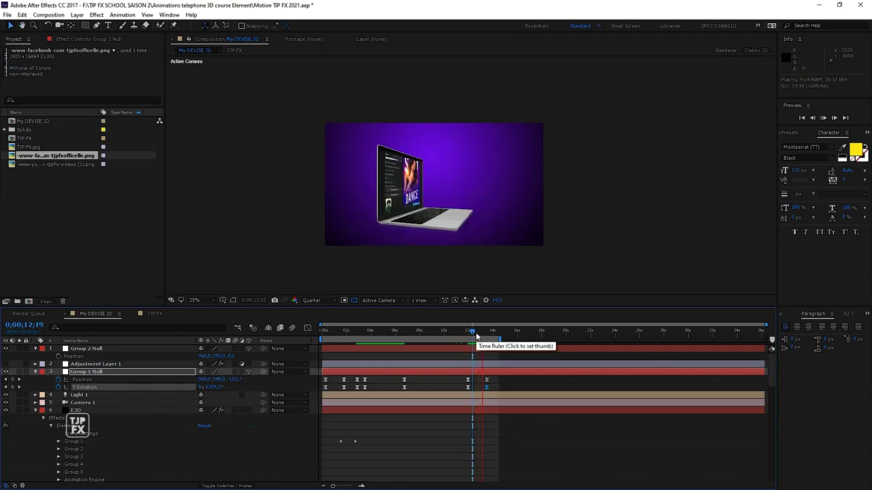
key("space")
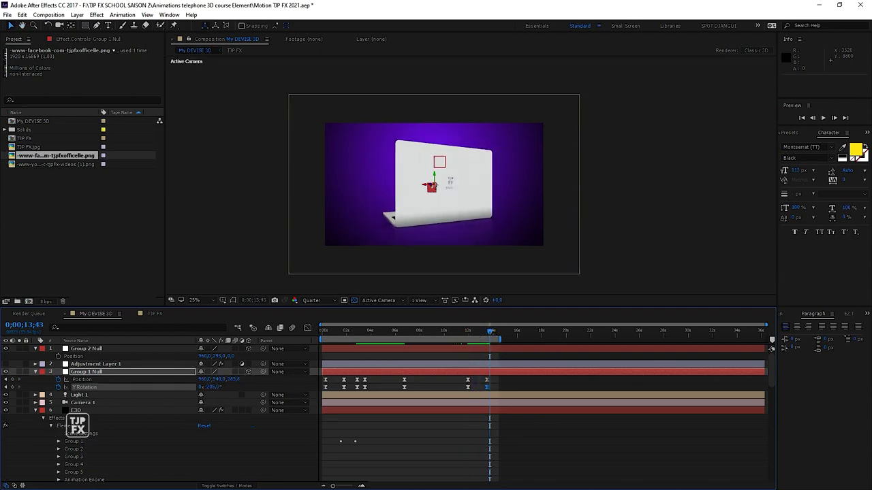
Step: Set the 13;31 Y Rotation to -315° and preview the final turn from about 12;06
left_click_drag(215, 388, 163, 385)
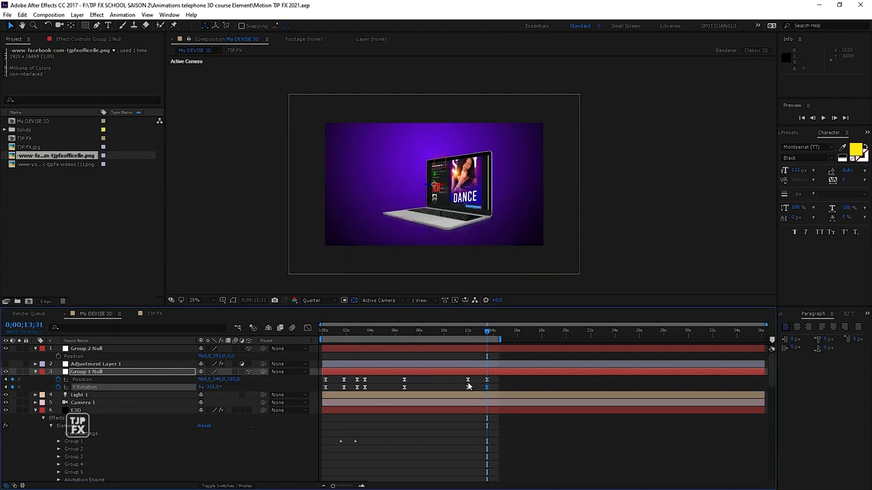
left_click_drag(461, 334, 470, 336)
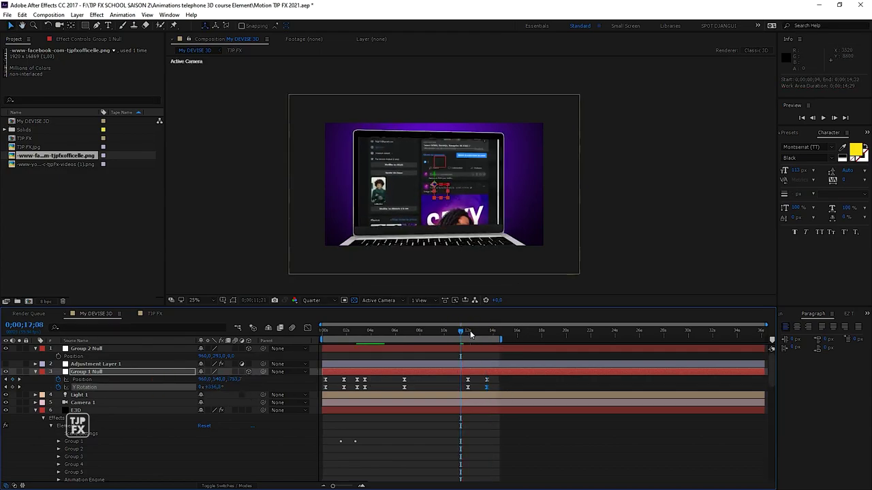
key("space")
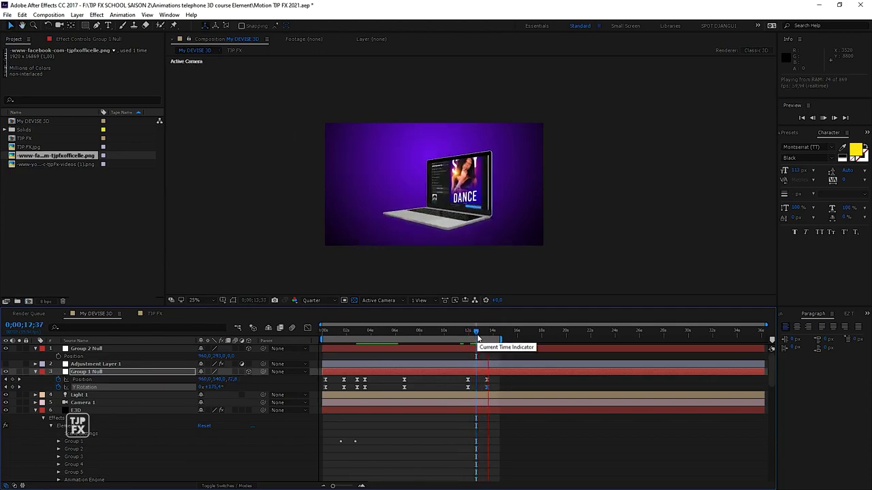
key("space")
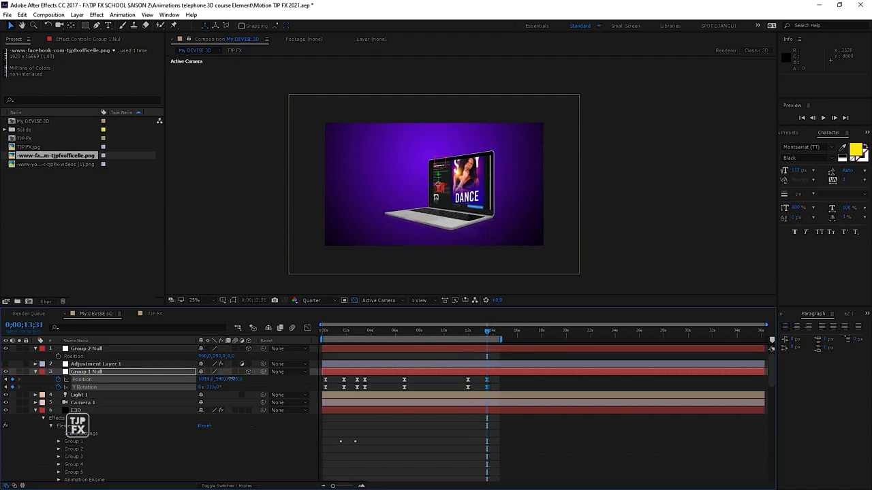
left_click(470, 334)
key("space")
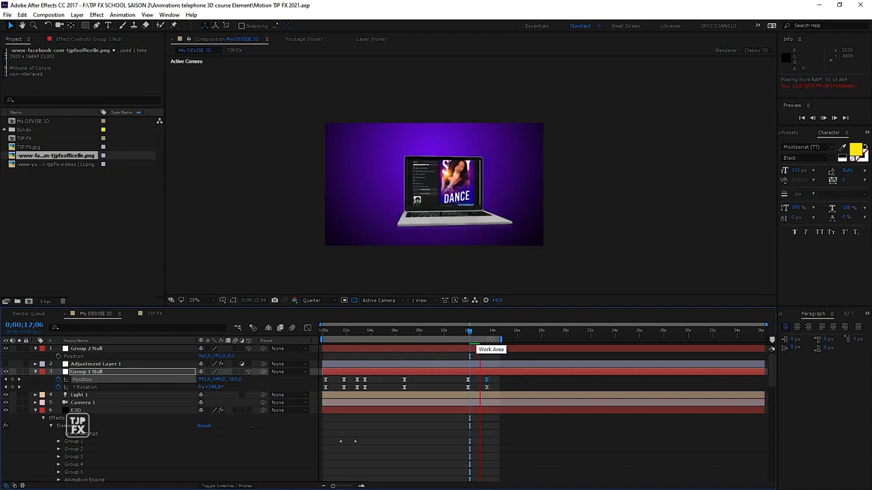
key("space")
Step: Add a Rotation X keyframe on E3D at 13;31 and set it to -15°
left_click(19, 381)
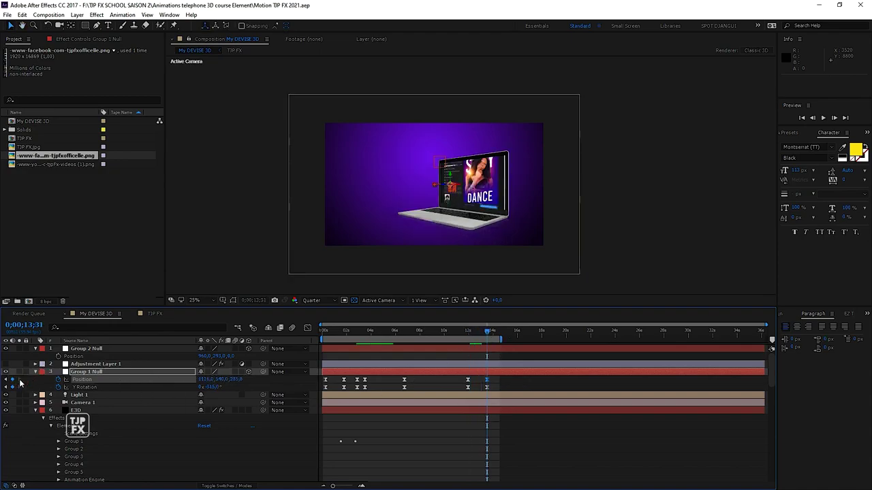
left_click(77, 410)
key("u")
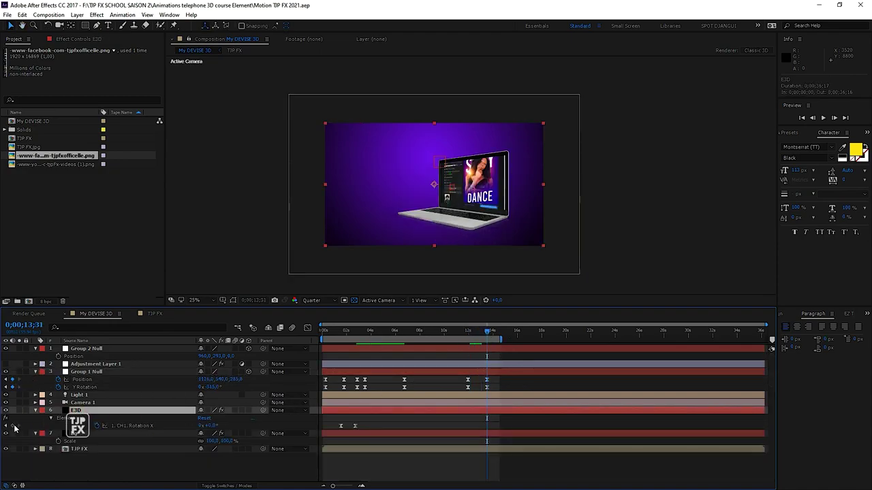
left_click(13, 427)
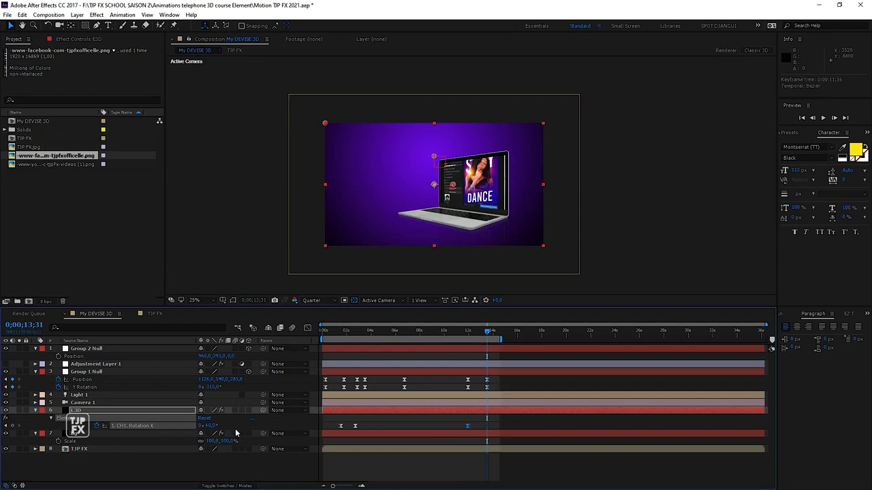
left_click_drag(207, 426, 203, 426)
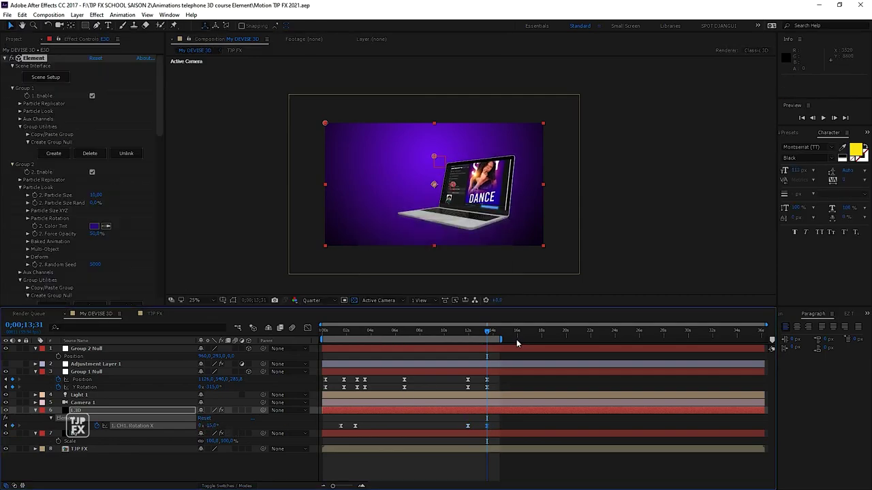
Step: Try an extra tilt around 9;38, undo it, and select the Group 1 Null layer
left_click_drag(486, 333, 473, 333)
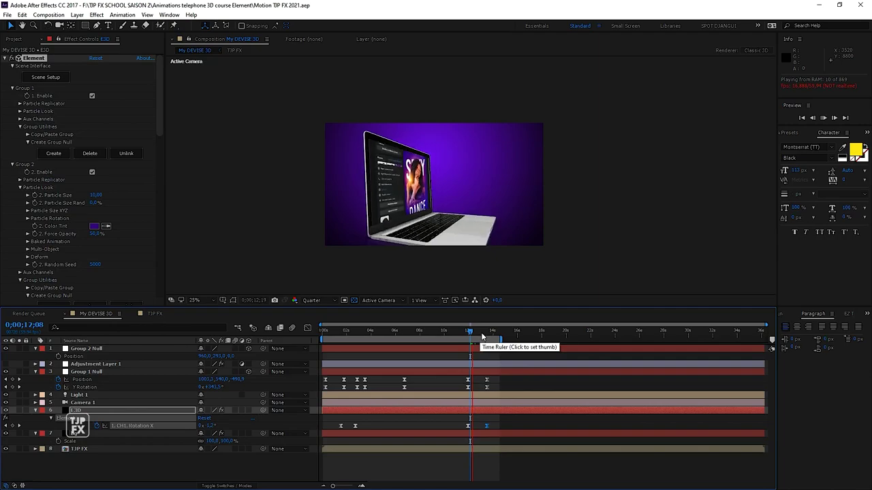
mouse_move(420, 333)
left_mouse_down()
mouse_move(441, 332)
mouse_move(431, 333)
left_mouse_up()
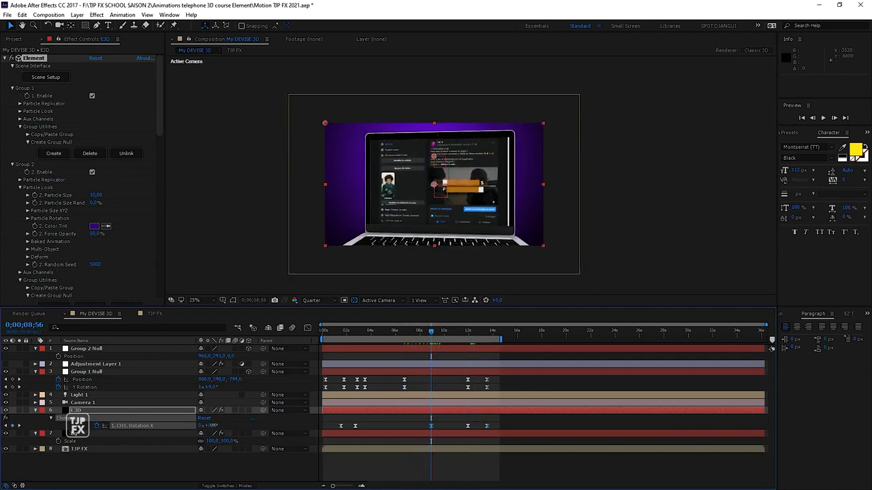
left_click_drag(208, 426, 201, 426)
left_click_drag(440, 337, 446, 341)
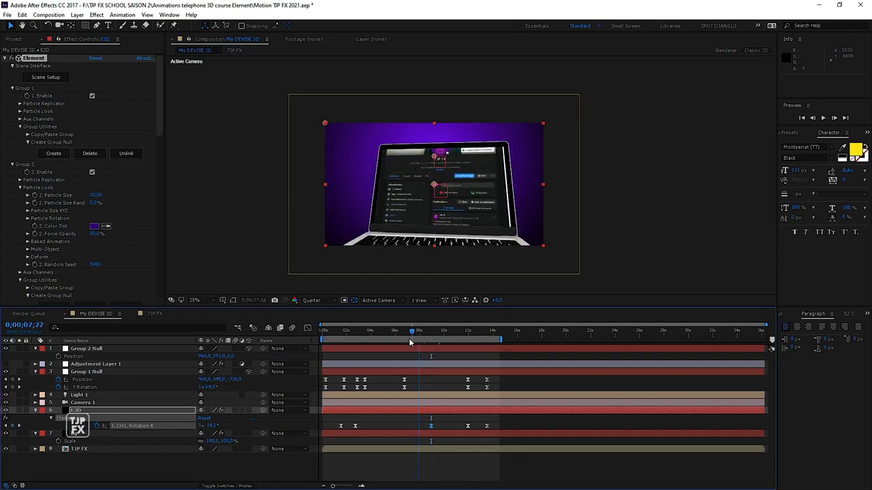
key("ctrl+z")
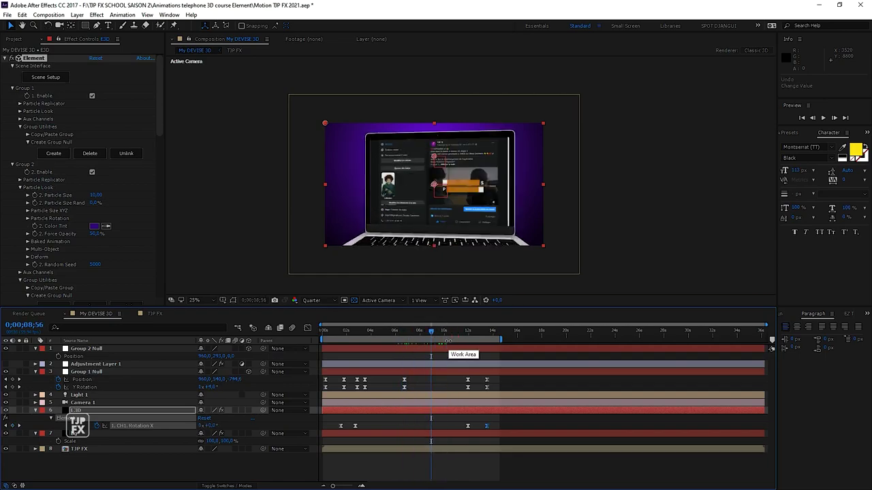
left_click_drag(463, 338, 500, 341)
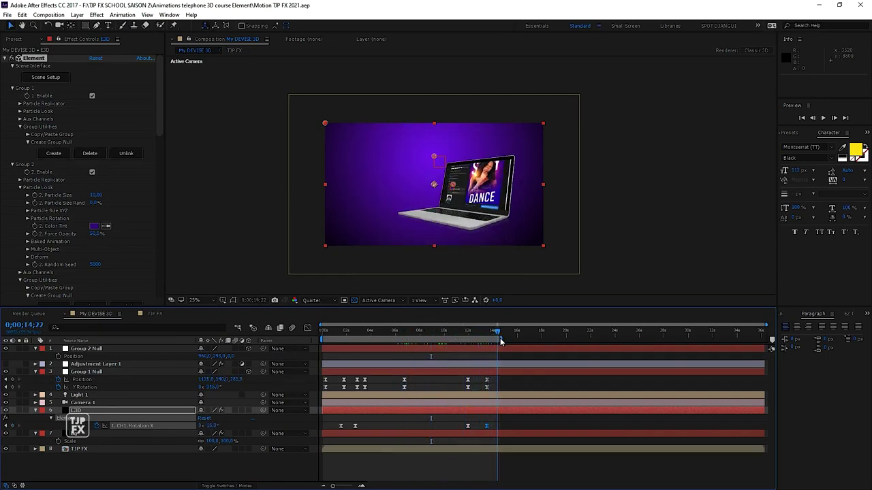
left_click(513, 372)
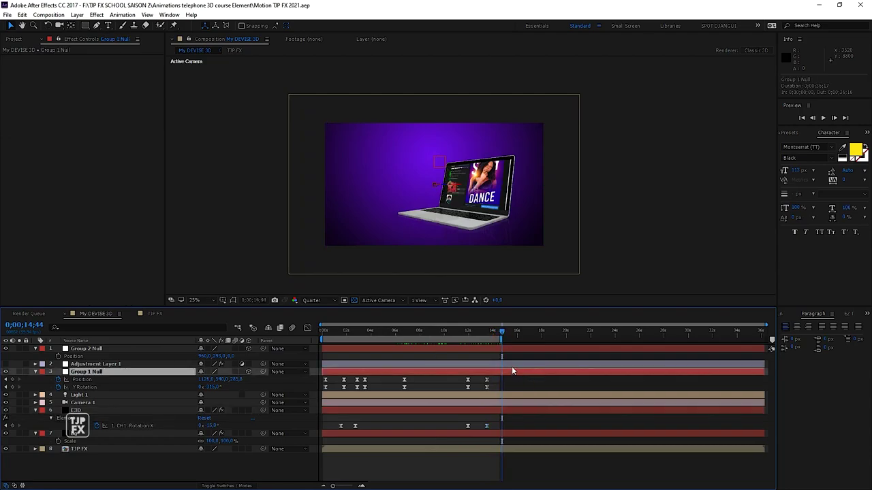
Step: Place the SocialMedia Address 'Follow Us' badge at left, shrink it slightly, and open its comp
left_click(591, 385)
key("ctrl+t")
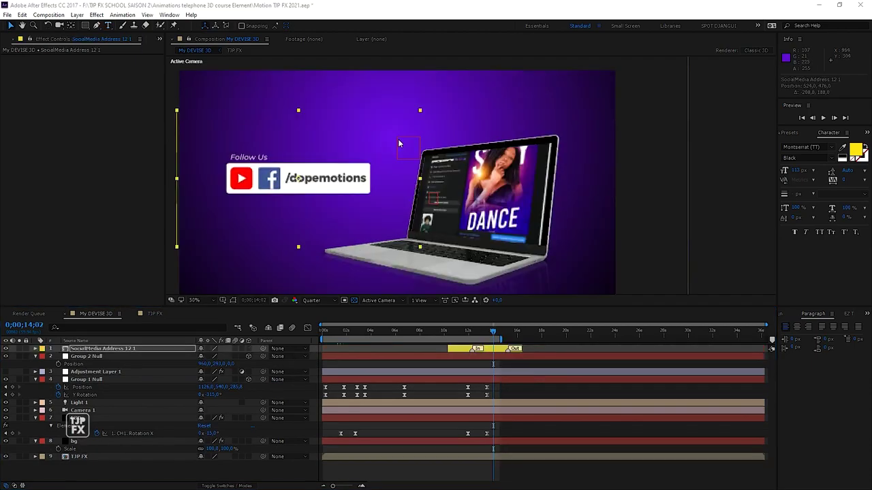
left_click_drag(421, 110, 414, 110)
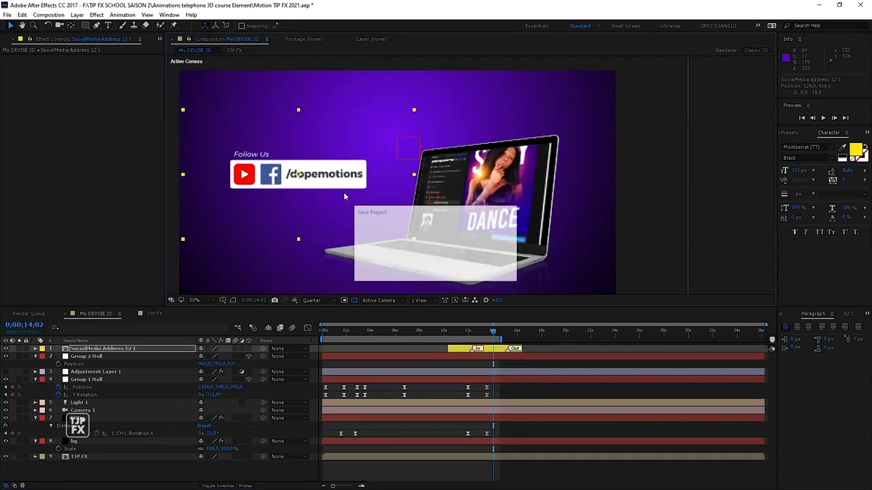
double_click(461, 349)
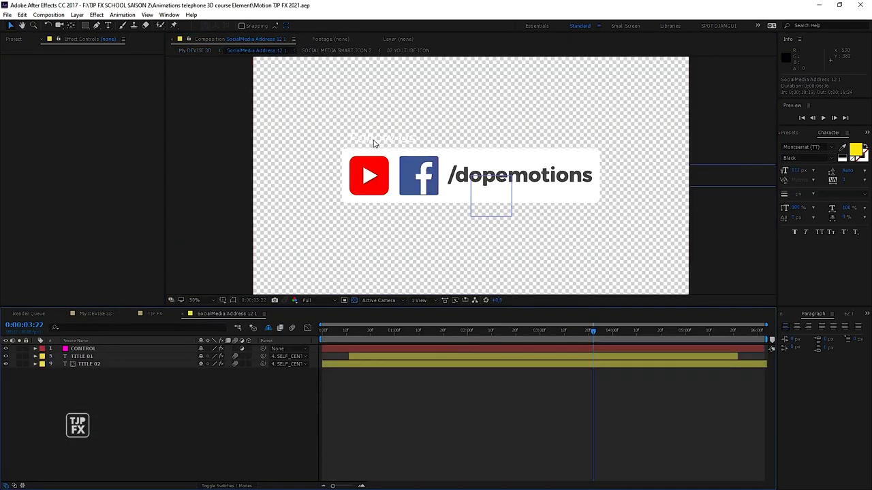
Step: Change the badge titles to 'Abonnez vous' and 'TJP FX'
left_click(82, 348)
left_click(85, 357)
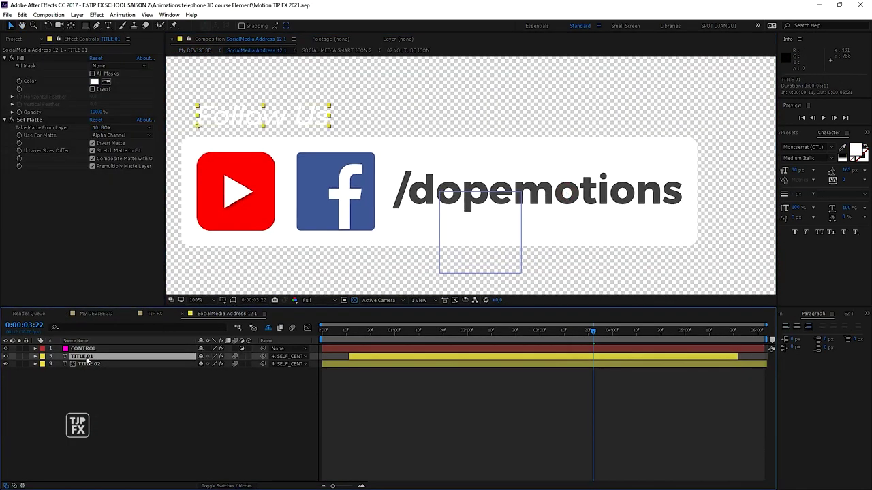
left_click(87, 364)
key("ctrl+t")
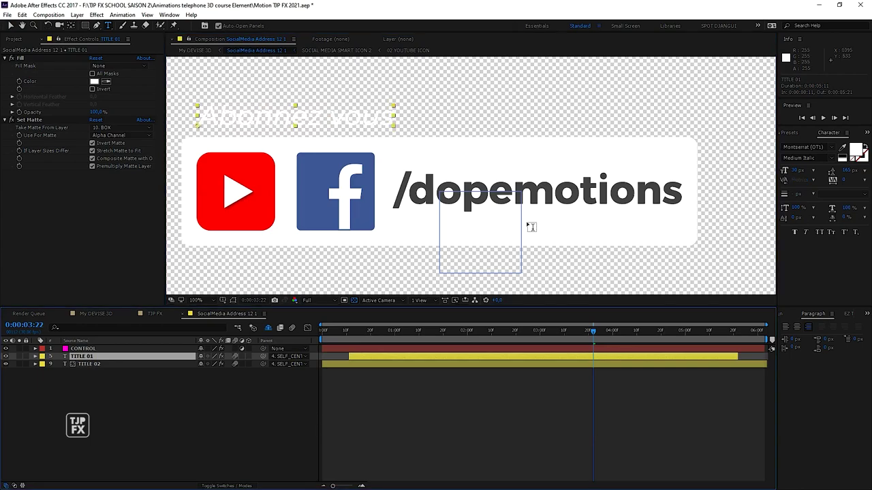
key("ctrl+a")
type("TJP")
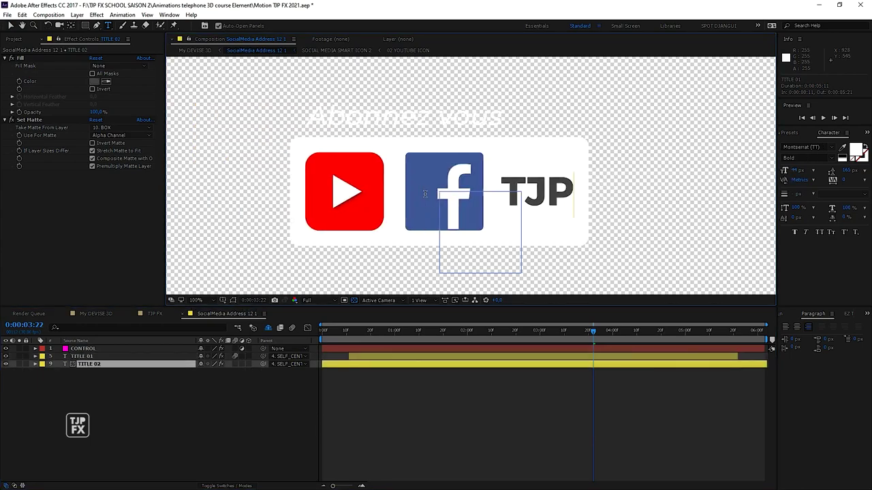
type(" FX")
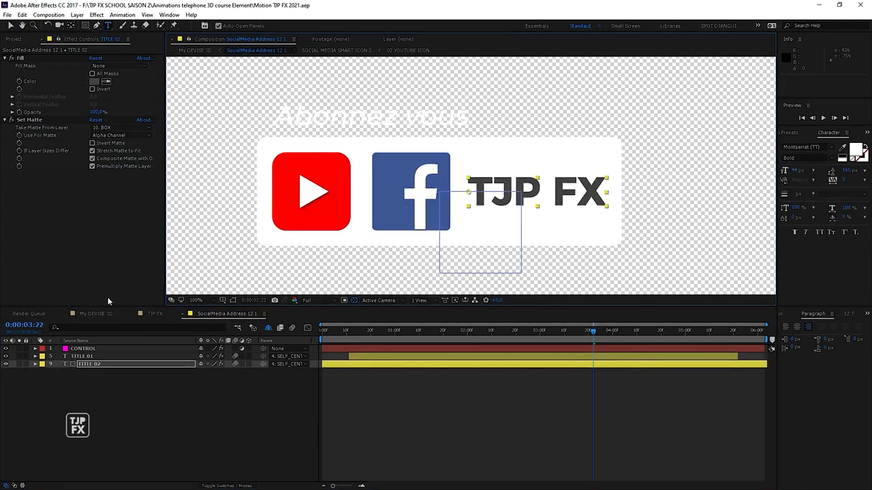
Step: Set TITLE 2 COLOR to white, hide the BOX layer, and return to My DEVISE 3D
left_click(99, 349)
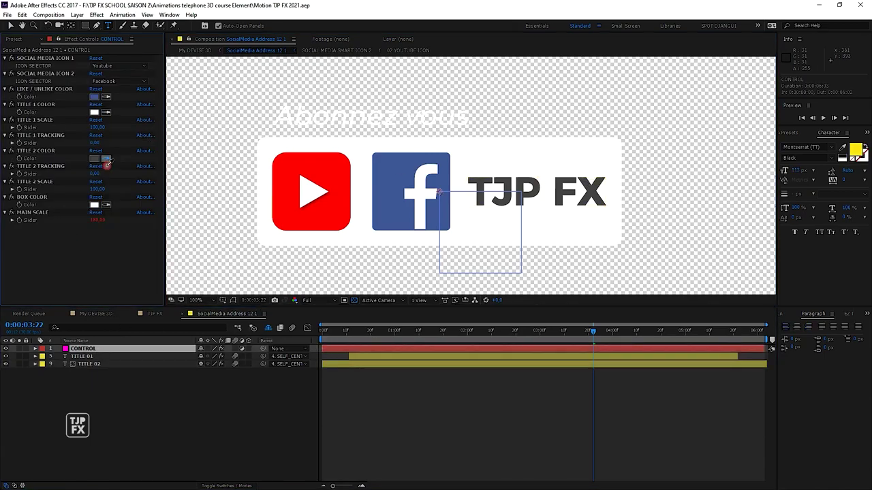
left_click(95, 150)
left_click(266, 328)
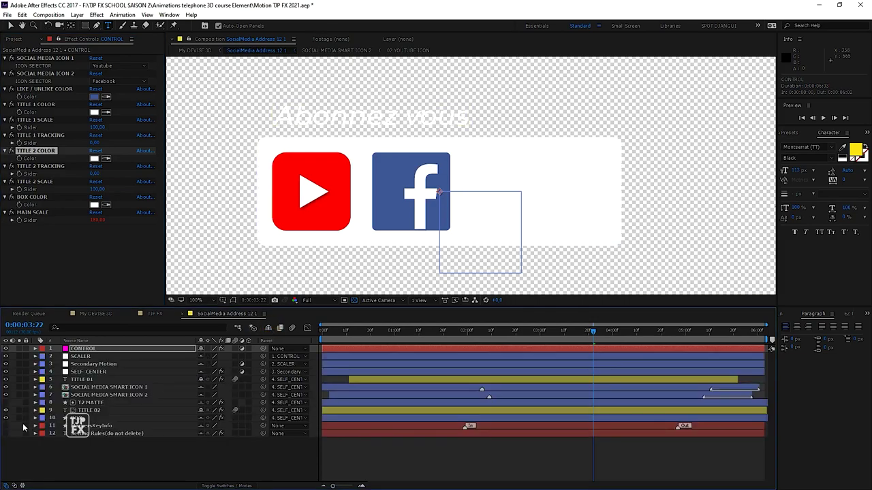
left_click(6, 418)
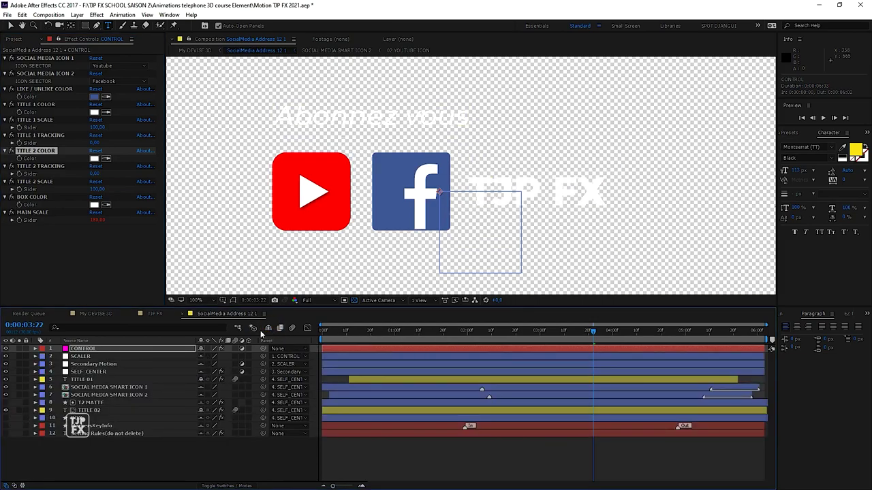
left_click(102, 314)
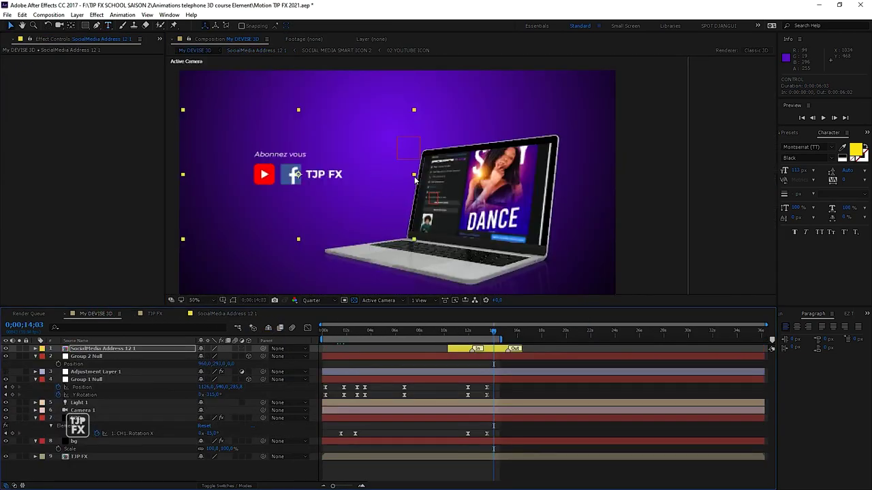
Step: Save the project and move the badge layer to start around 13 seconds
key("ctrl+s")
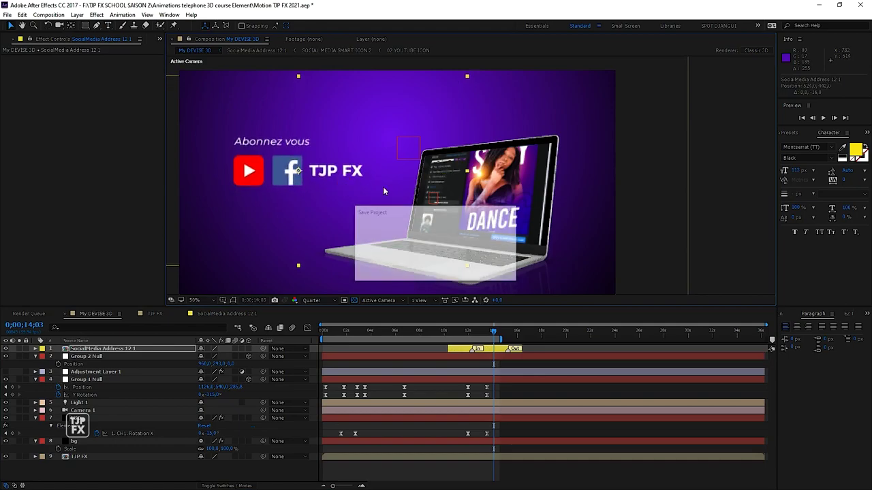
mouse_move(493, 331)
left_mouse_down()
mouse_move(474, 331)
mouse_move(504, 354)
mouse_move(552, 339)
left_mouse_up()
left_click(483, 331)
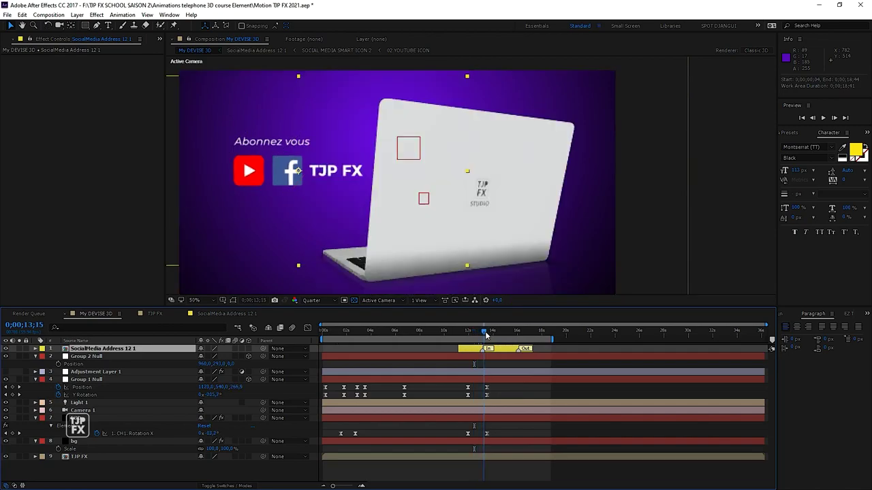
left_click_drag(486, 335, 496, 349)
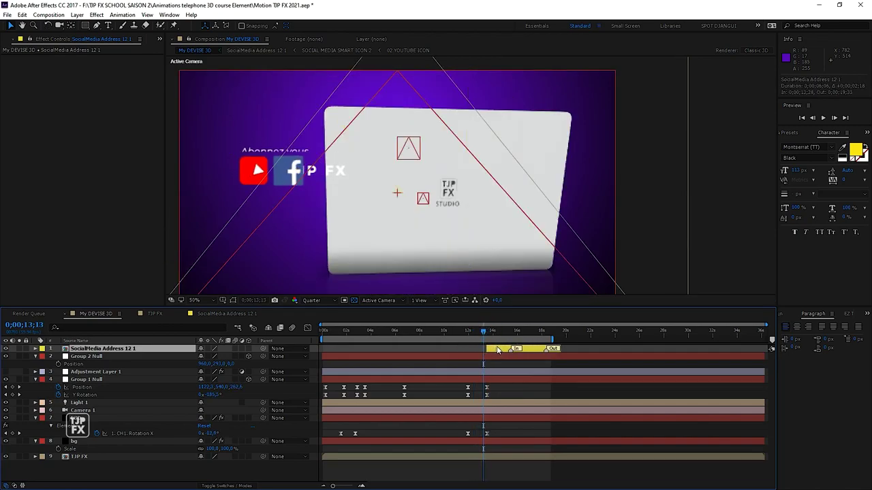
key("space")
Step: Nudge the badge layer slightly earlier and preview its timing from about 13;06
left_click_drag(499, 349, 481, 336)
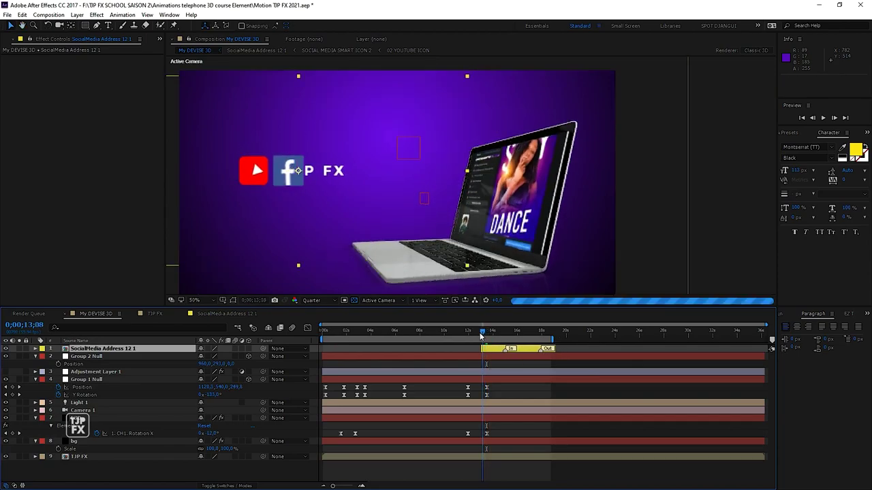
key("space")
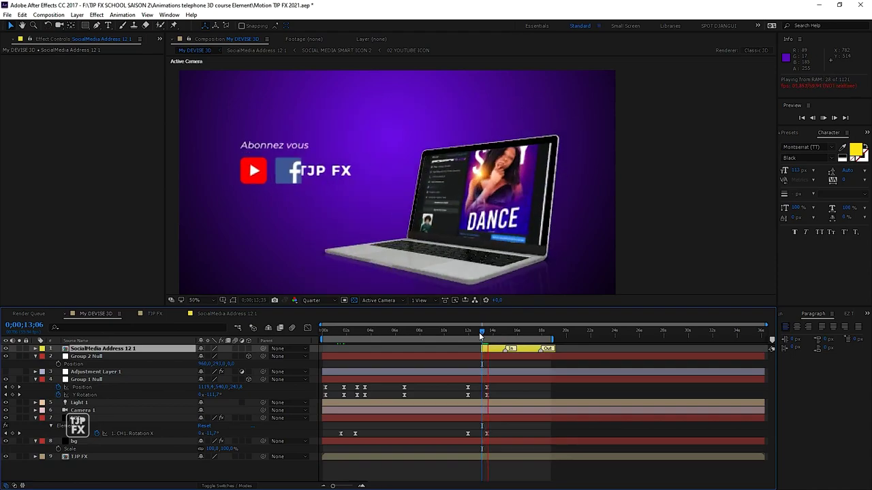
left_click(484, 336)
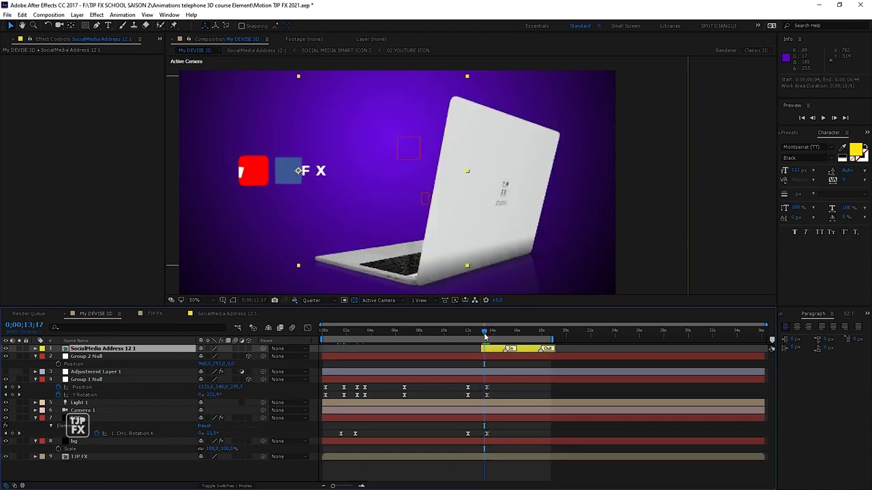
key("space")
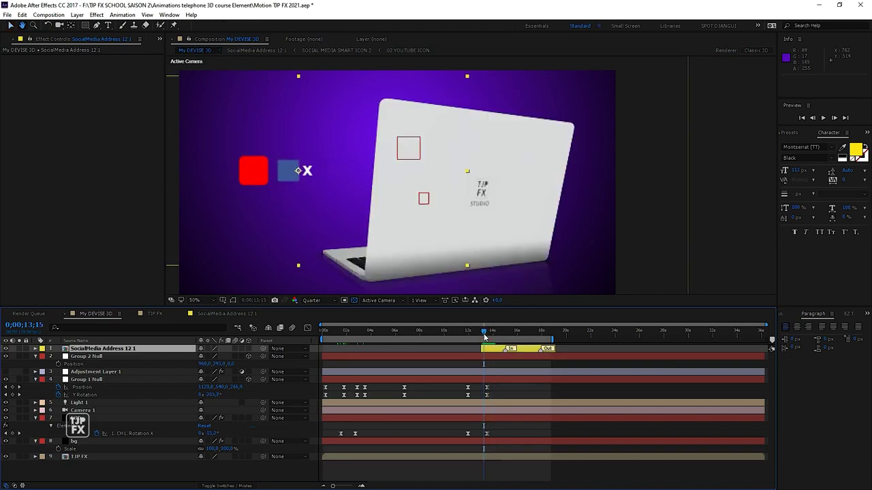
left_click(488, 334)
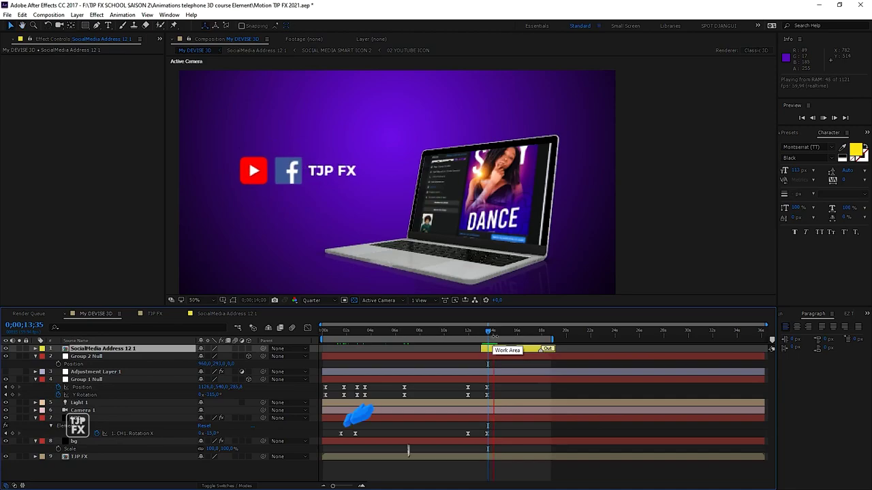
left_click(482, 337)
left_click_drag(482, 339, 498, 332)
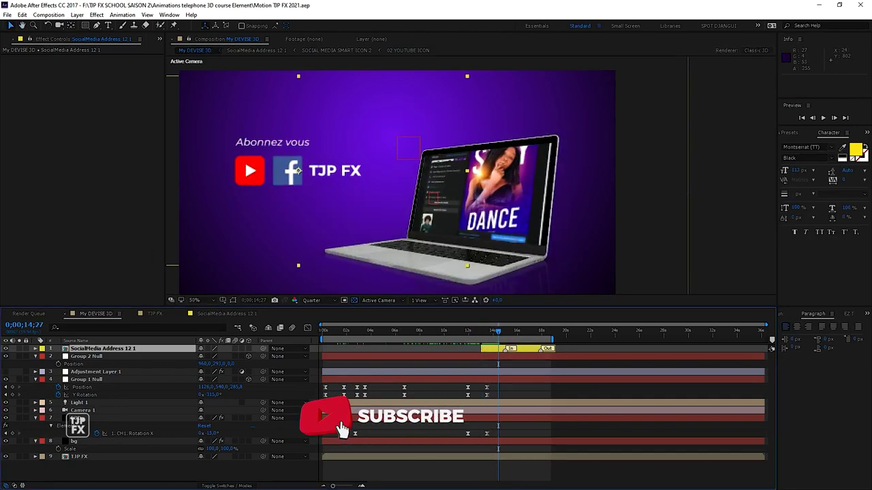
key("ctrl+t")
left_click(214, 216)
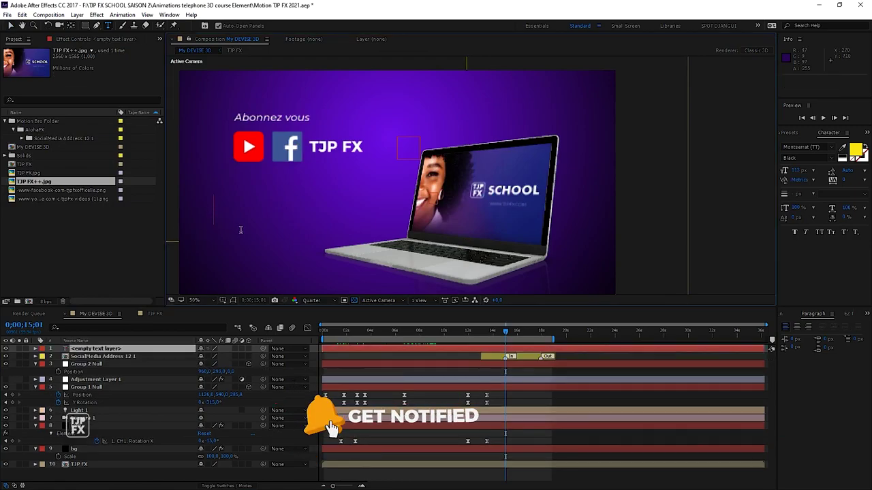
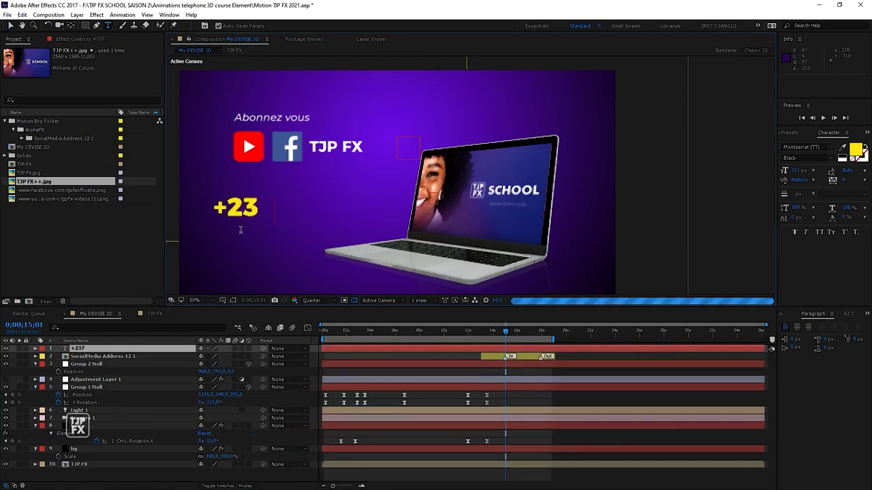
key("ctrl+a")
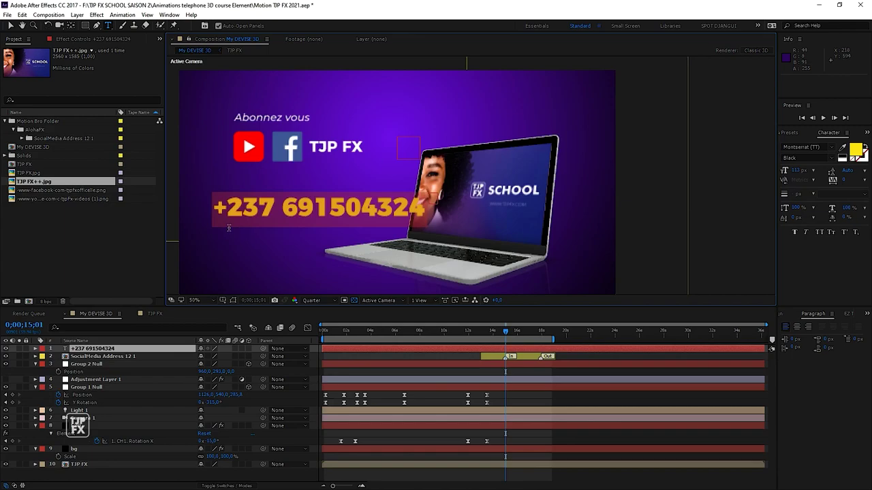
left_click(831, 162)
left_click(811, 199)
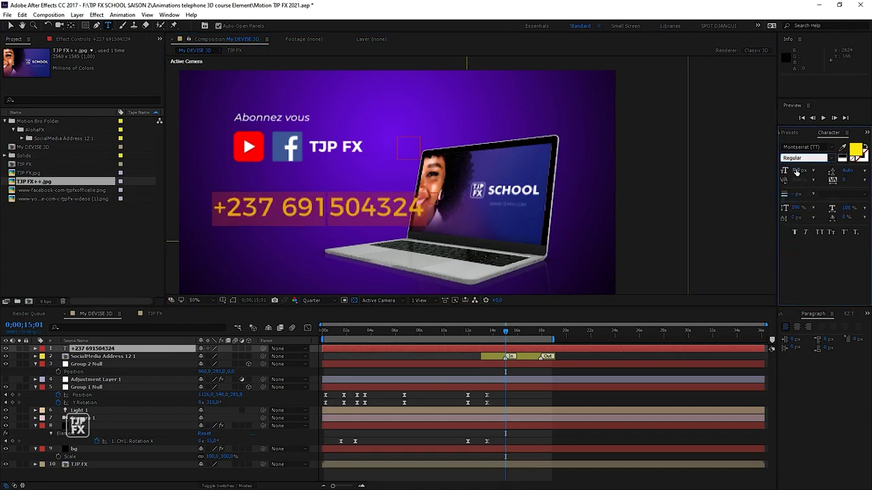
left_click_drag(279, 219, 308, 203)
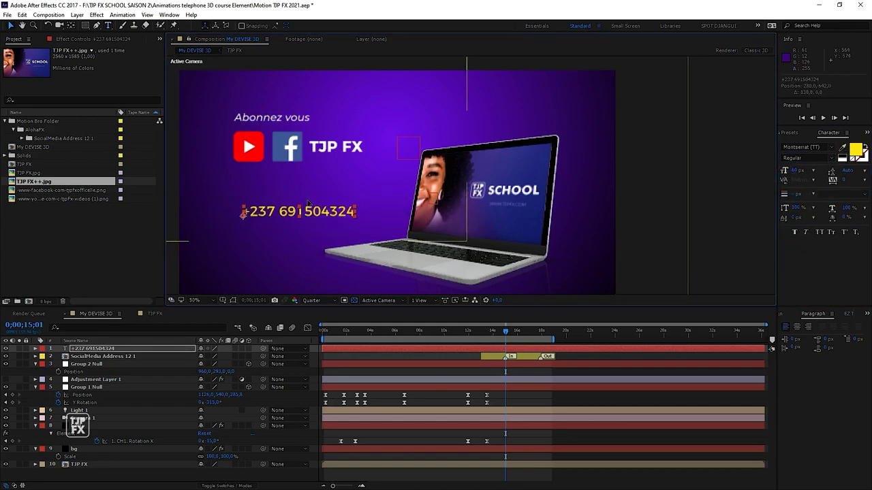
Step: Apply a build-in text animation preset to the phone number via FX Console
key("ctrl+space")
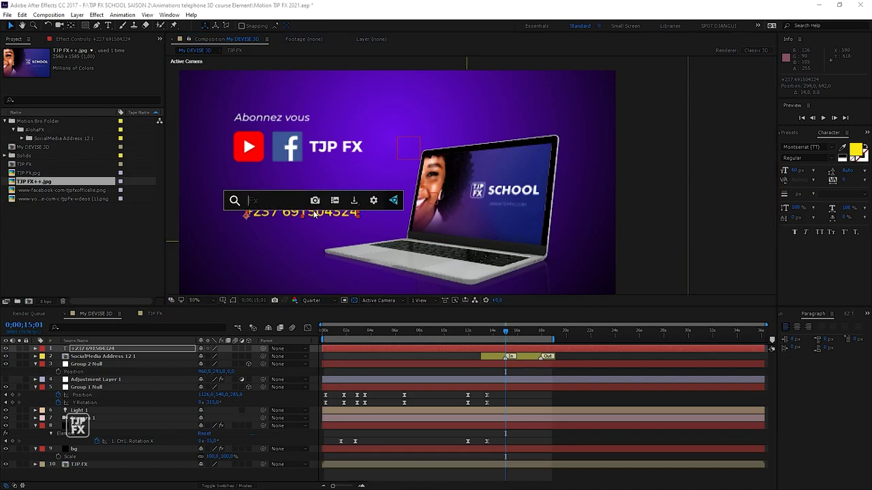
type("buil")
left_click(341, 234)
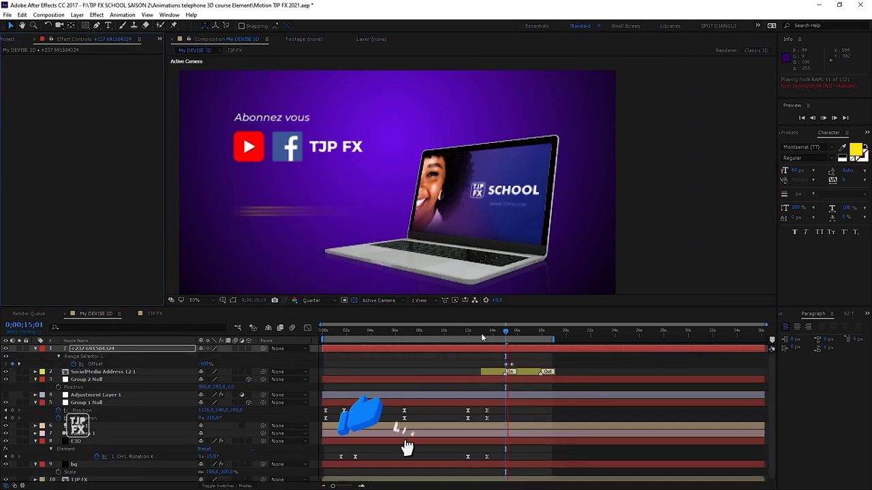
Step: Shift the Offset keyframes to the current time, nudge the number left, and adjust its font size
key("space")
left_click_drag(512, 364, 497, 365)
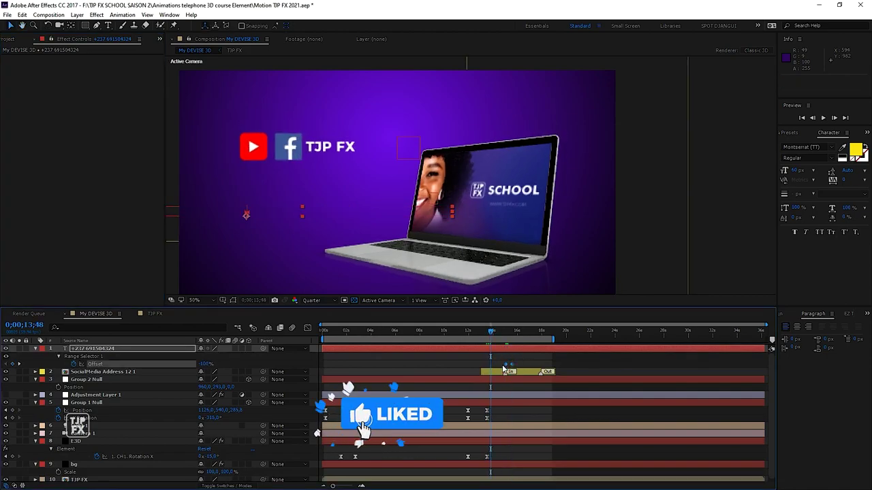
key("space")
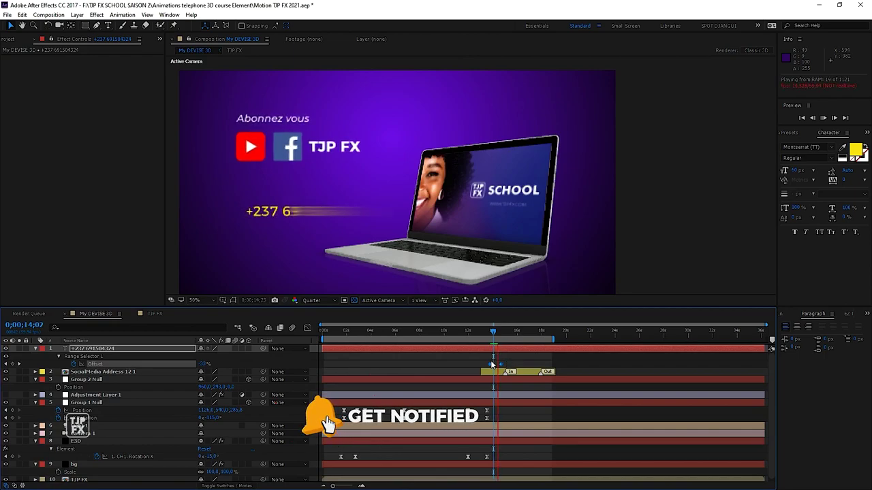
left_click(261, 192)
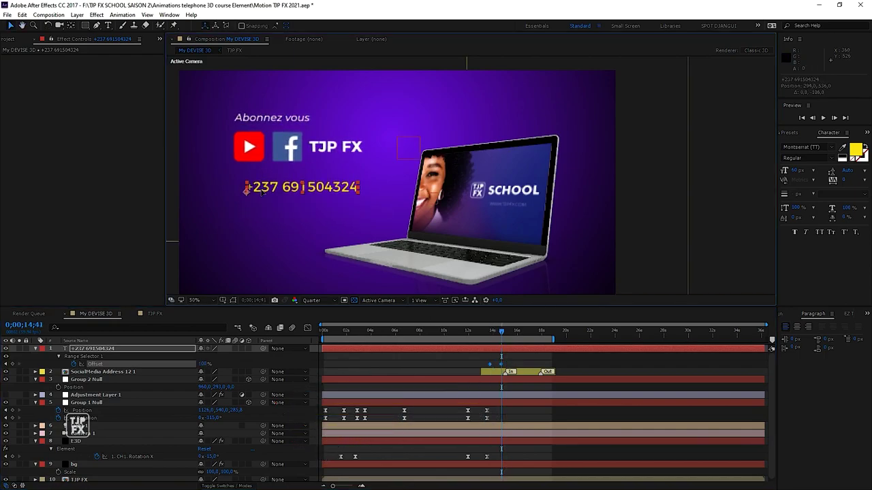
left_click_drag(275, 194, 269, 194)
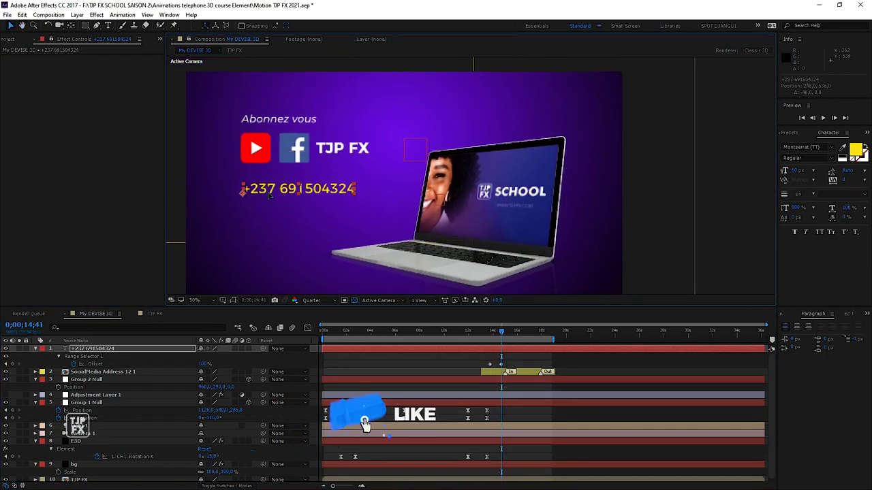
left_click(798, 171)
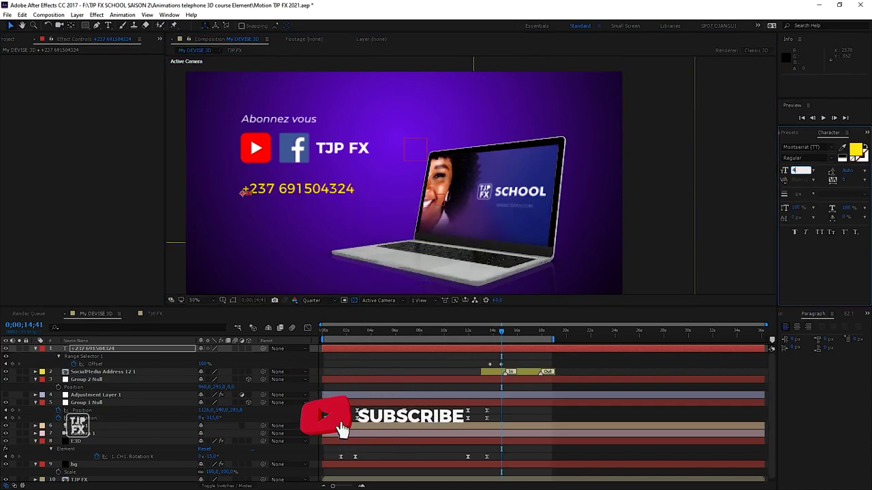
left_click(798, 171)
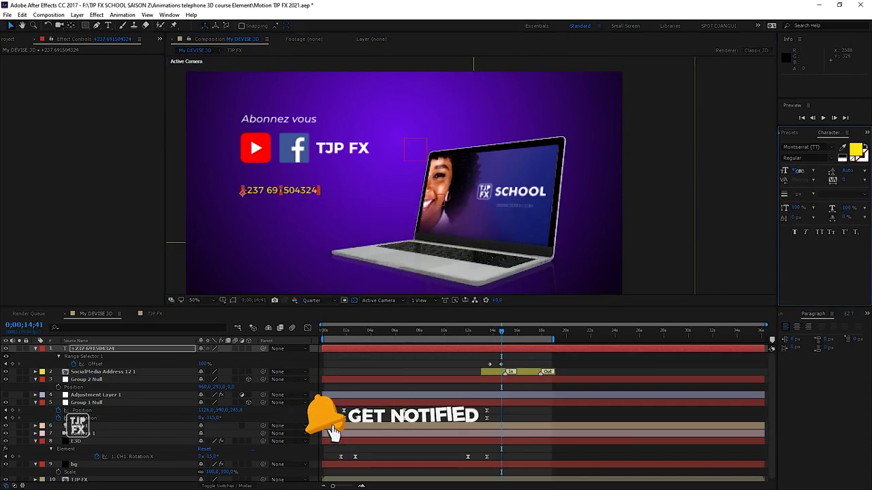
Step: Move the phone-number and SocialMedia Address 12 1 layers below Adjustment Layer 1, then preview
scroll(466, 250, "down", 2)
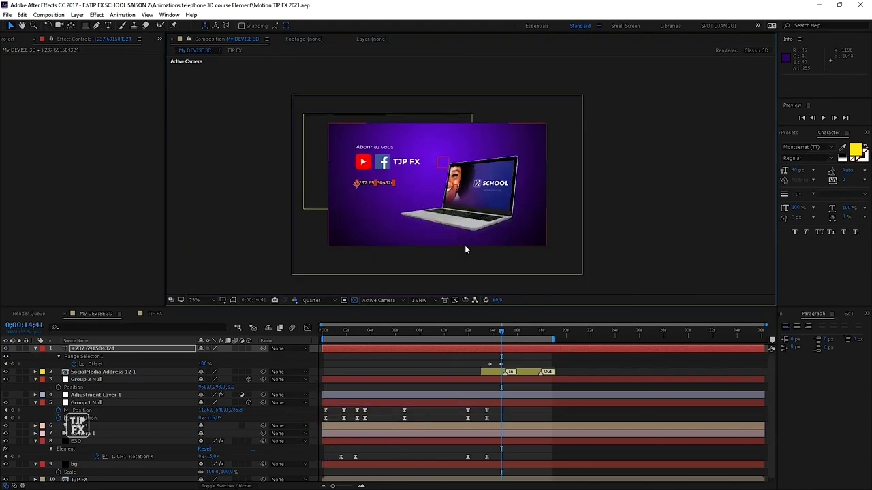
left_click(90, 372, "ctrl")
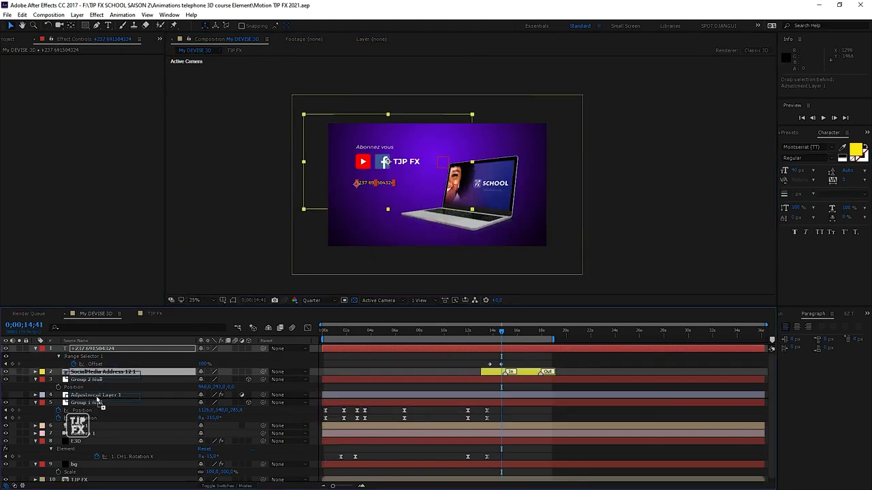
left_click_drag(94, 373, 42, 392)
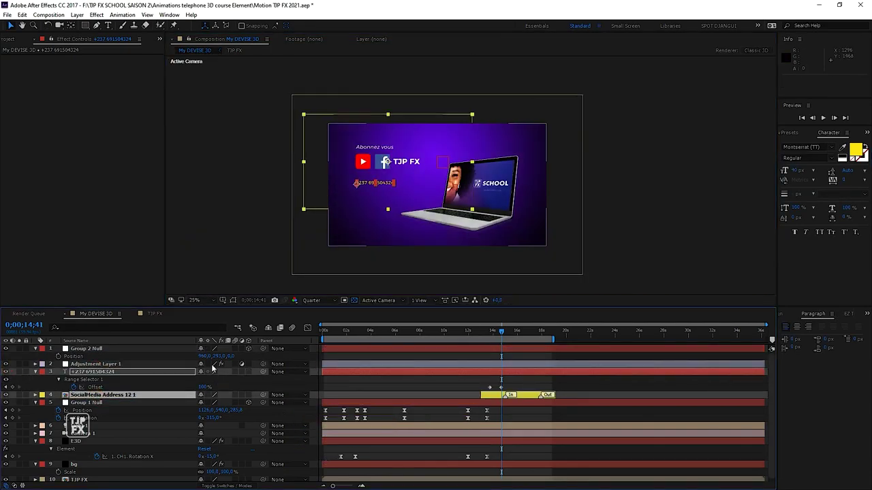
scroll(471, 176, "up", 2)
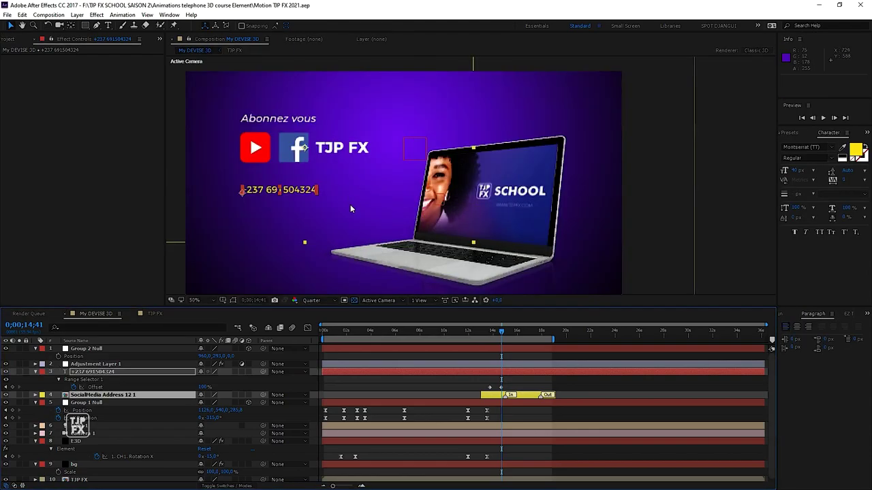
left_click_drag(350, 209, 341, 185)
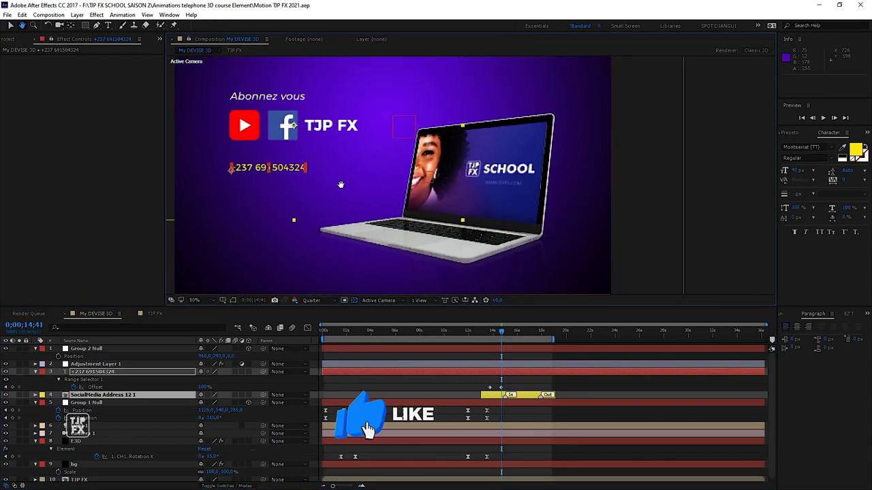
left_click(487, 338)
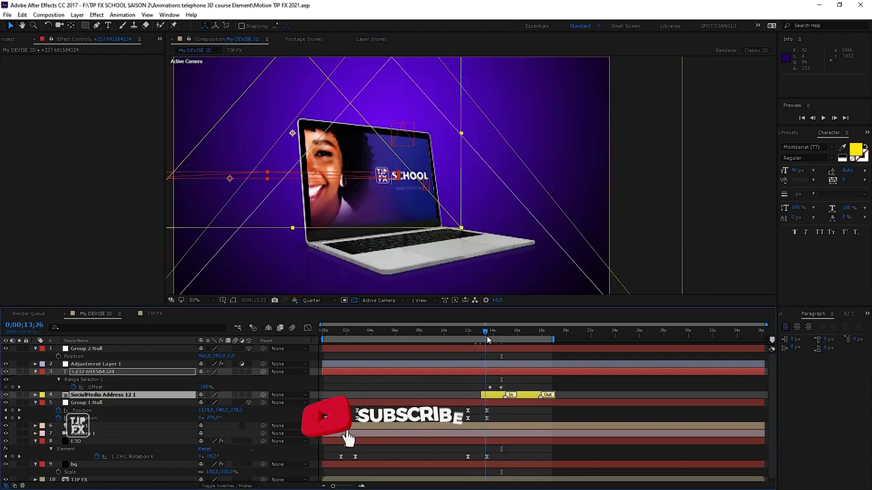
left_click_drag(487, 339, 535, 334)
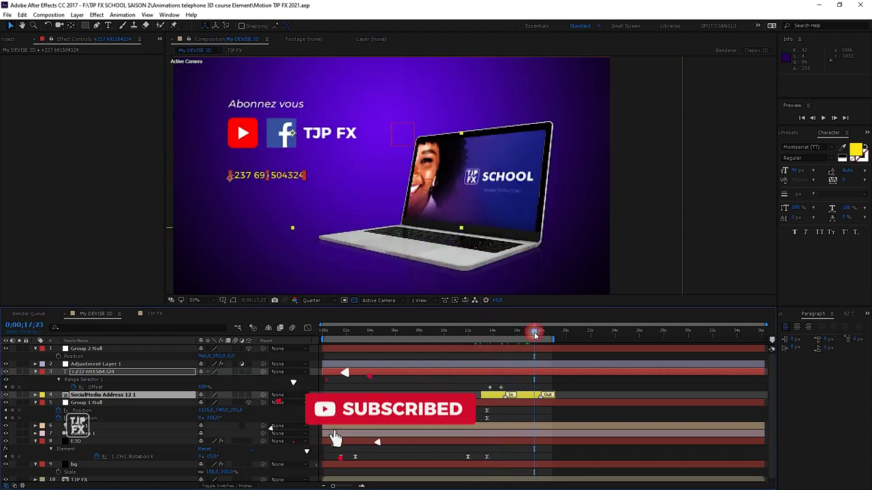
Step: Draw an ellipse at right with a 90 px white stroke and no fill
left_click(85, 25)
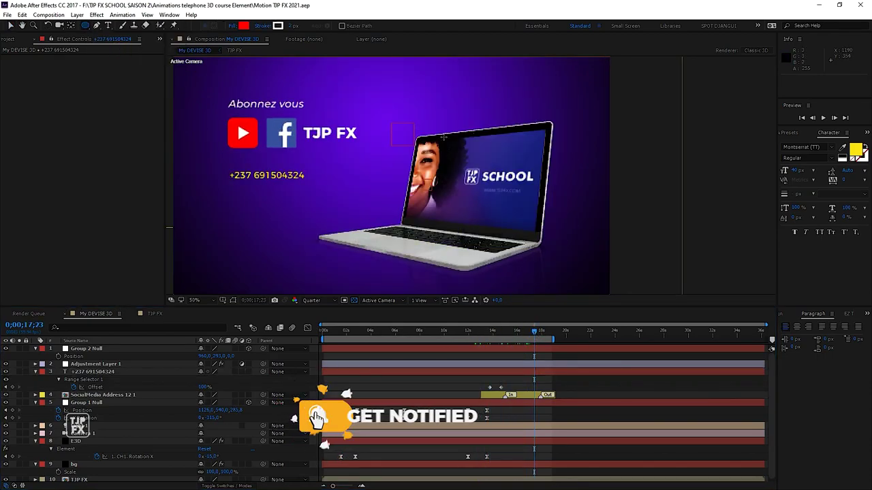
key("comma")
left_click_drag(485, 121, 557, 194)
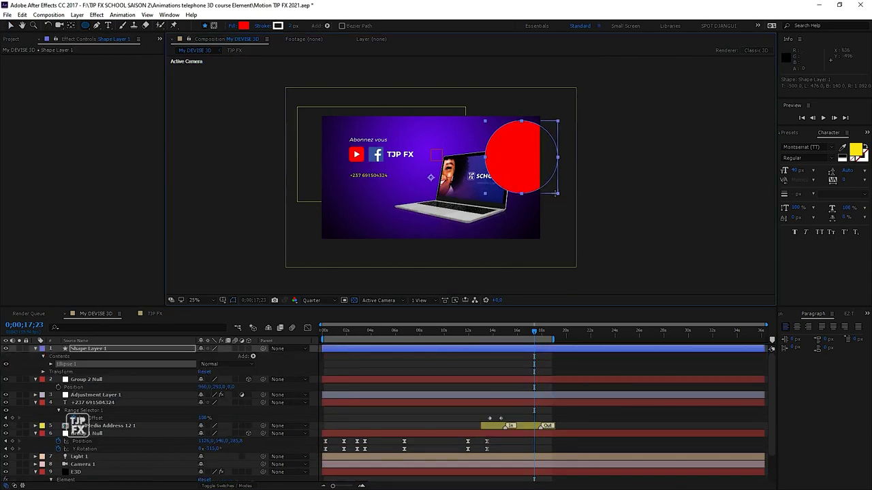
left_click(277, 25, "alt")
left_click_drag(294, 26, 311, 25)
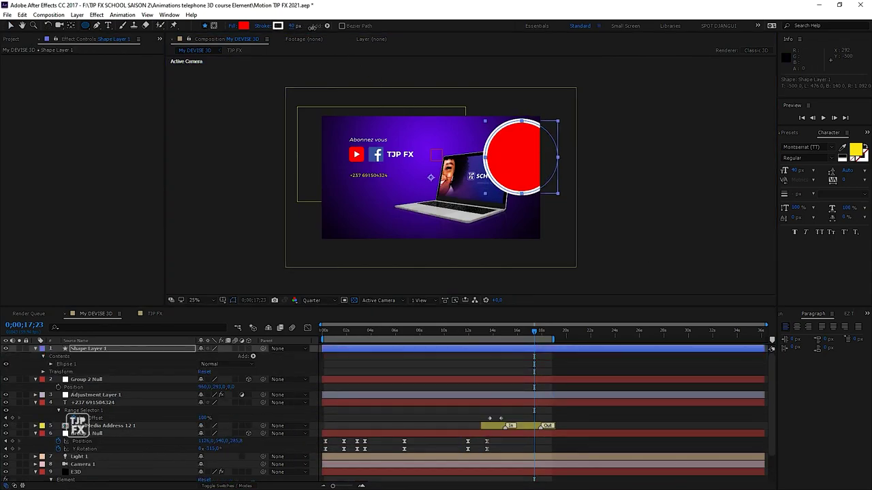
left_click(233, 26)
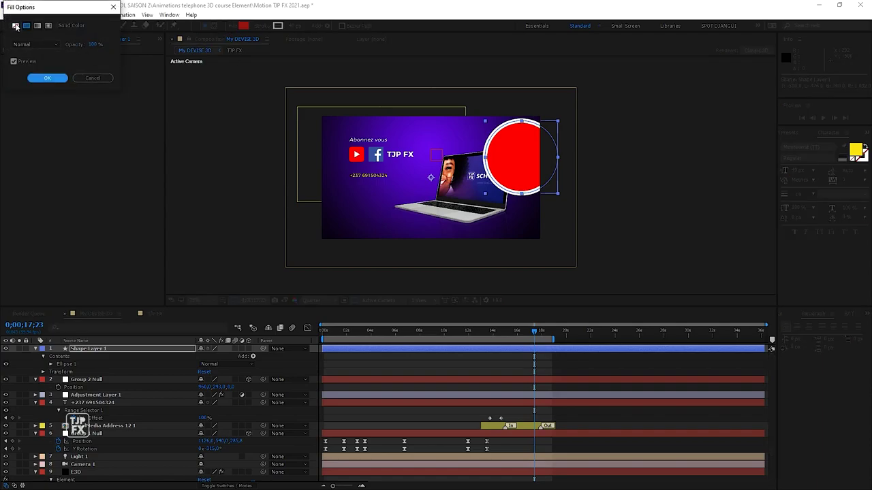
left_click(18, 28)
left_click(47, 79)
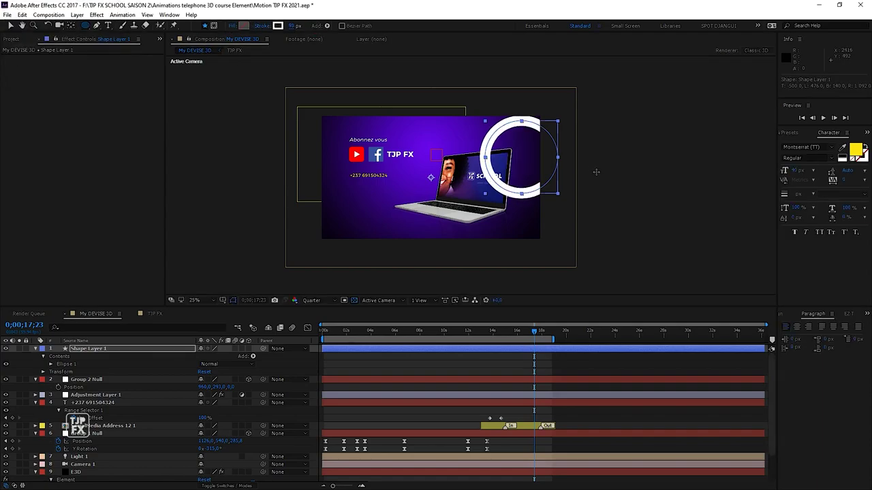
Step: Change the ring's stroke colour to yellow F6DE10
scroll(596, 172, "up", 1)
left_click_drag(446, 172, 378, 214)
left_click(277, 26)
left_click(236, 333)
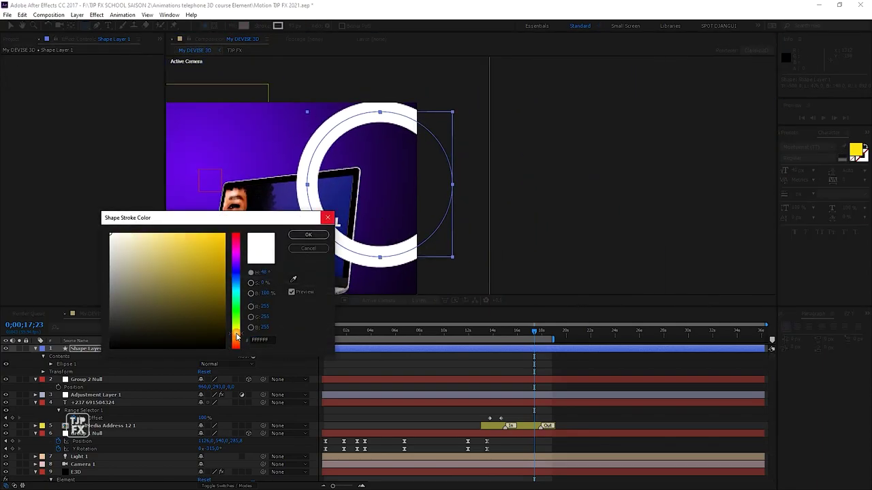
left_click(219, 239)
left_click(239, 336)
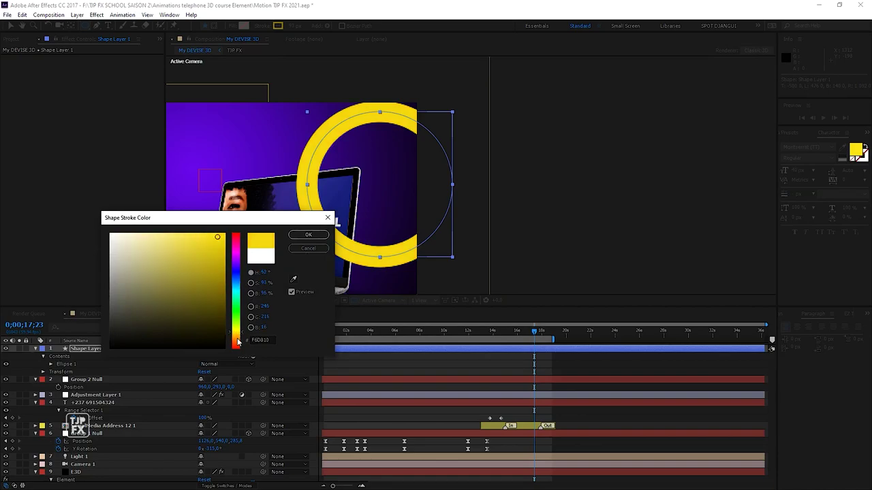
left_click(239, 344)
left_click_drag(235, 338, 237, 309)
left_click(315, 237)
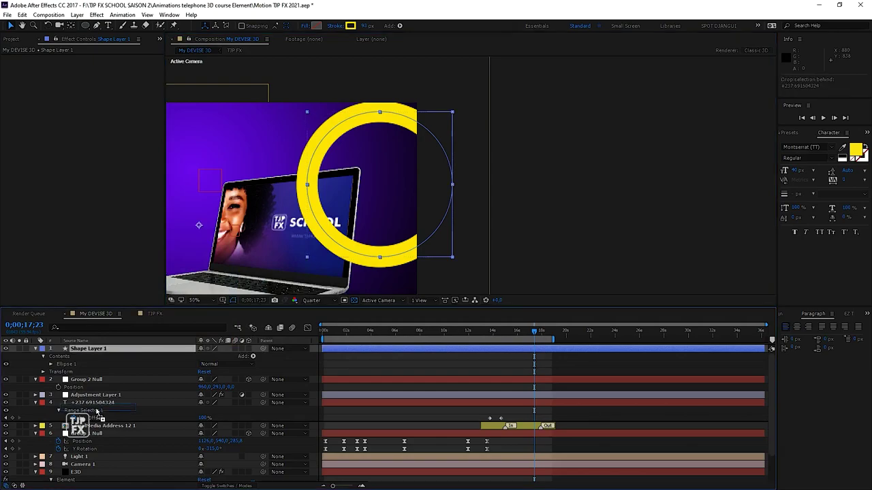
Step: Move Shape Layer 1 to the bottom of the stack and scale it to about 139%
left_click_drag(100, 441, 98, 477)
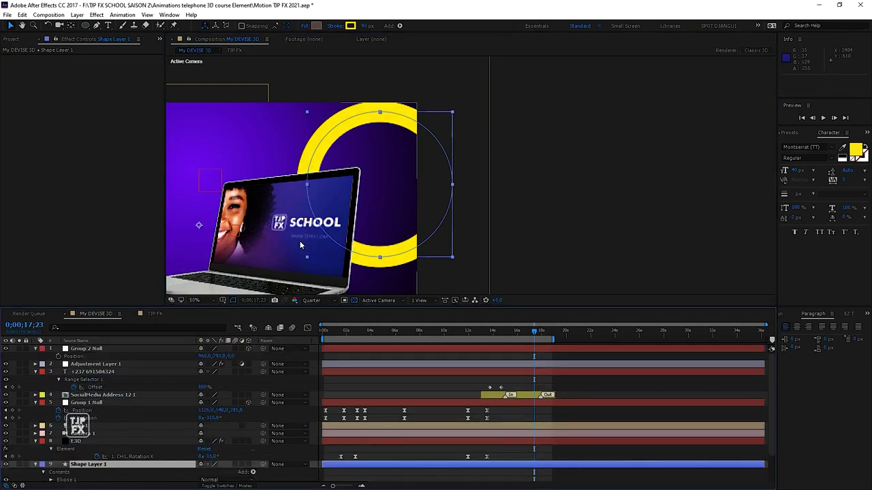
key("comma")
key("comma")
left_click_drag(462, 216, 512, 246)
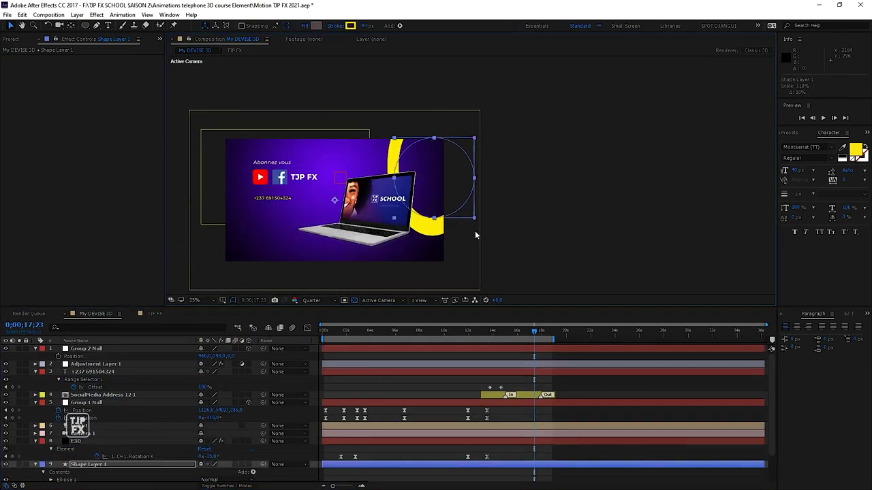
Step: Open the Anchor Point Mover panel, move the ring up and left, and save
left_click(169, 14)
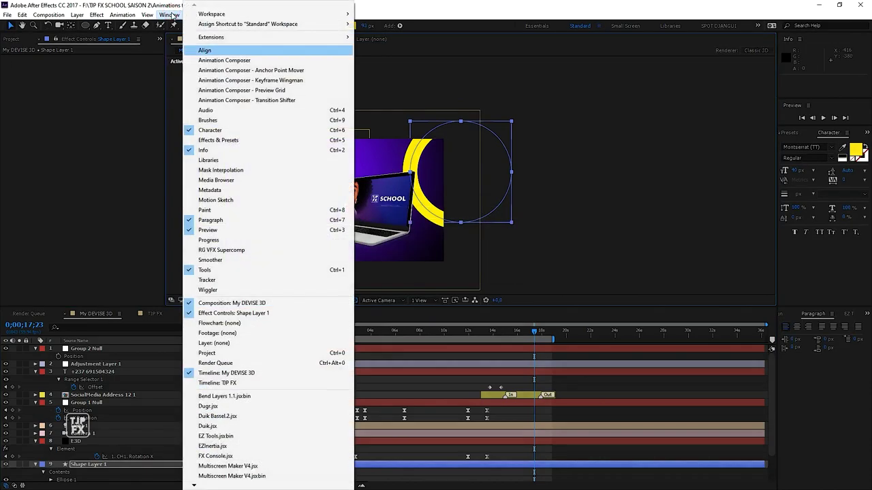
left_click(228, 70)
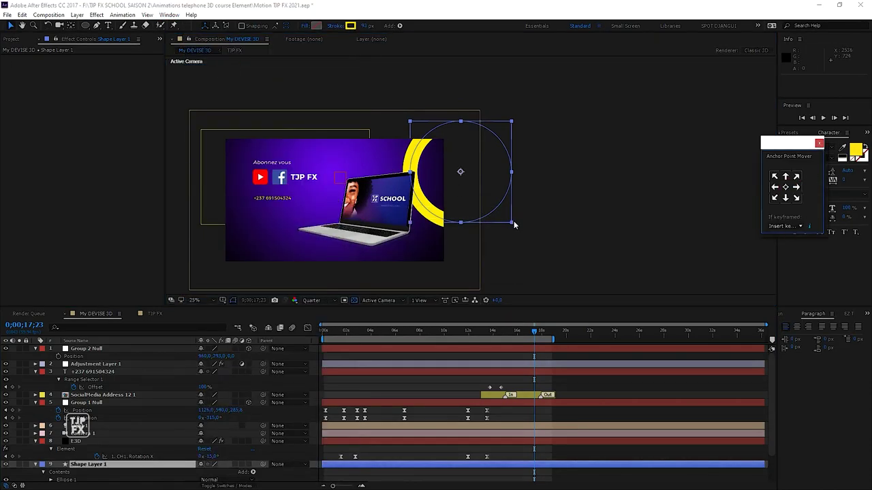
mouse_move(514, 225)
left_mouse_down()
mouse_move(522, 232)
mouse_move(441, 195)
left_mouse_up()
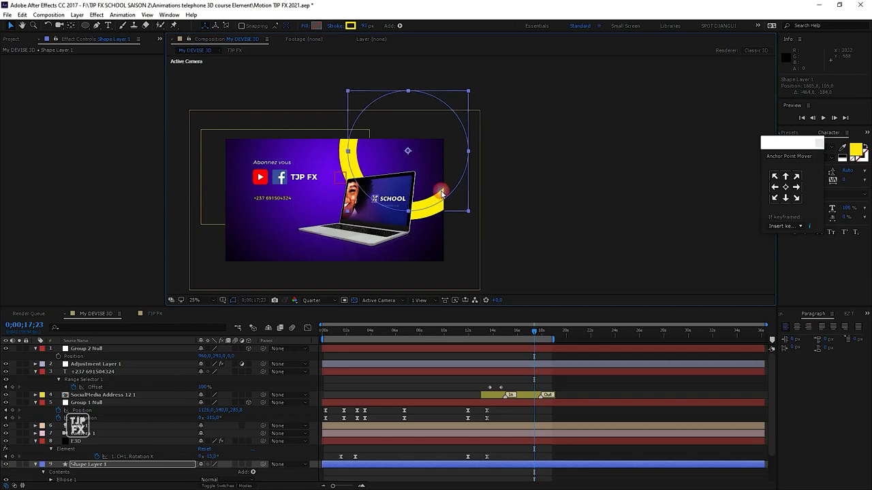
key("ctrl+s")
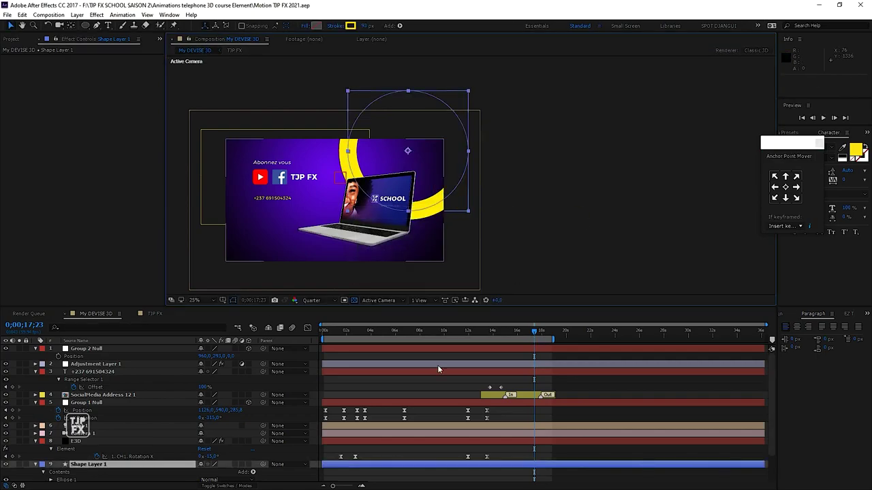
Step: Keyframe the ring's Position from 0;00;00;13 to a right-shifted spot at 0;00;17;55
left_click(386, 332)
left_click_drag(350, 338, 324, 337)
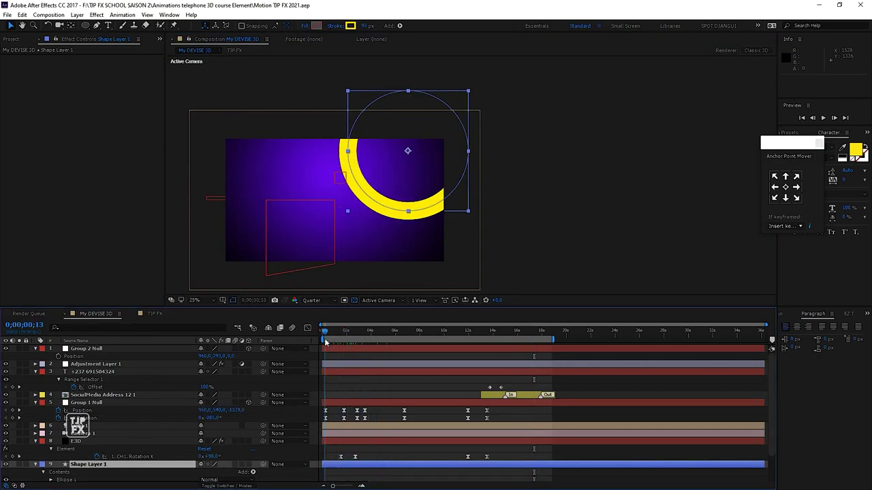
key("p")
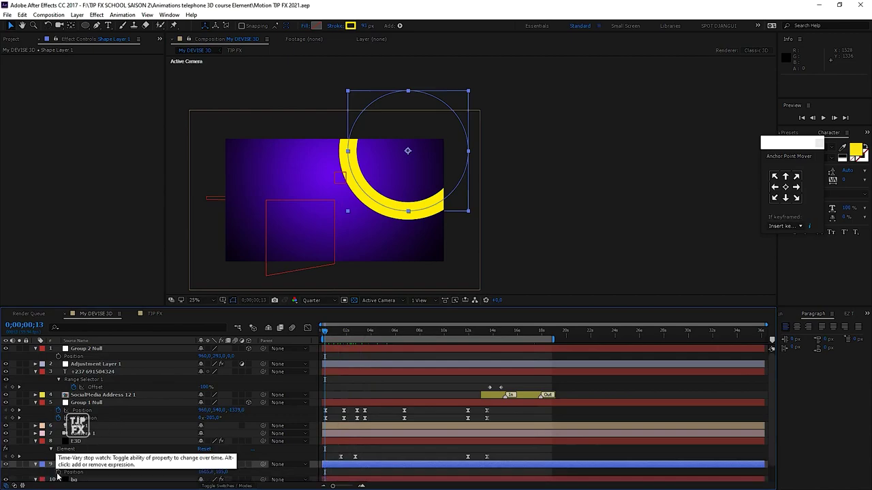
left_click(58, 472)
left_click(385, 199)
left_click_drag(349, 334, 541, 334)
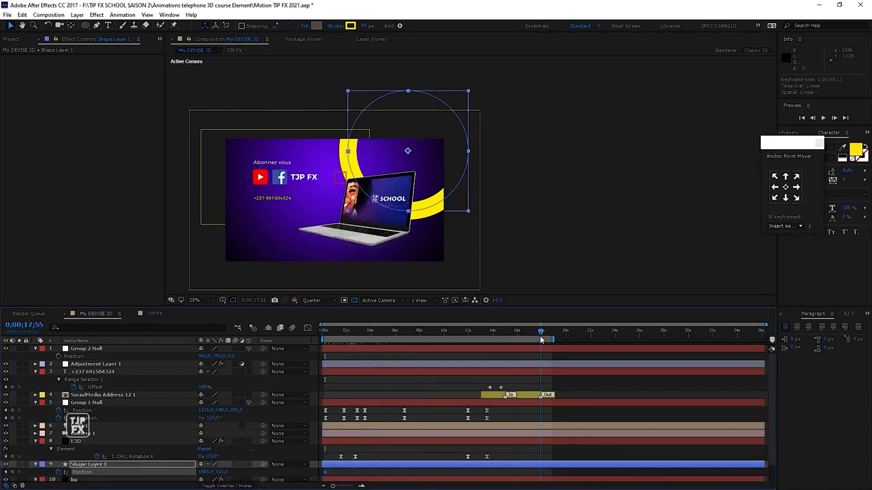
left_click_drag(455, 156, 473, 156)
Step: Keyframe the ring's Scale, enlarging it to 201.7% at 0;00;17;55
key("s")
scroll(54, 462, "down", 1)
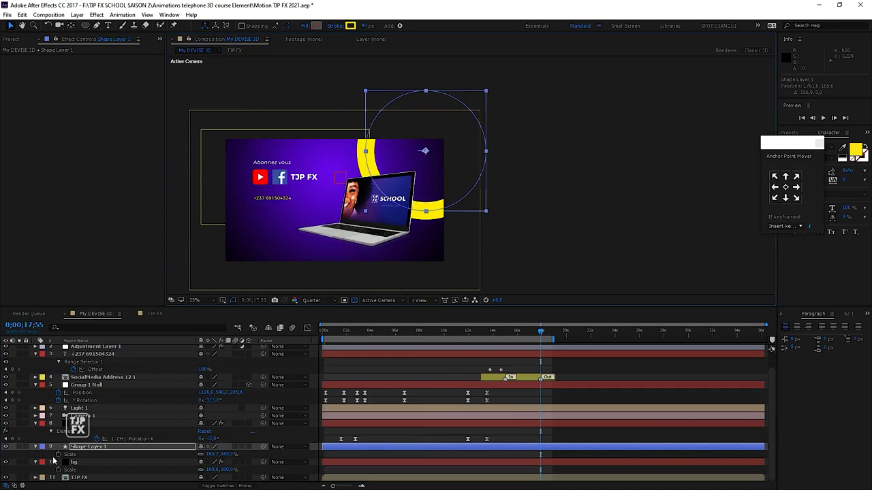
left_click(58, 455)
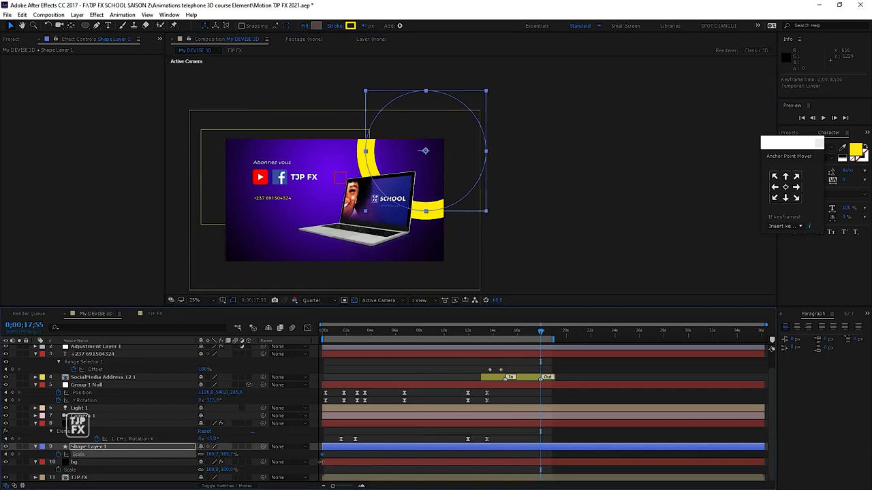
left_click_drag(208, 454, 227, 454)
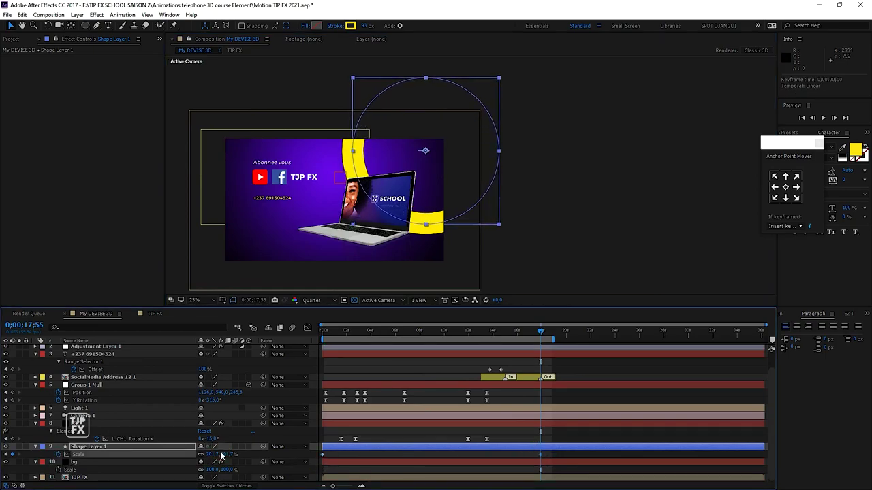
key("ctrl+space")
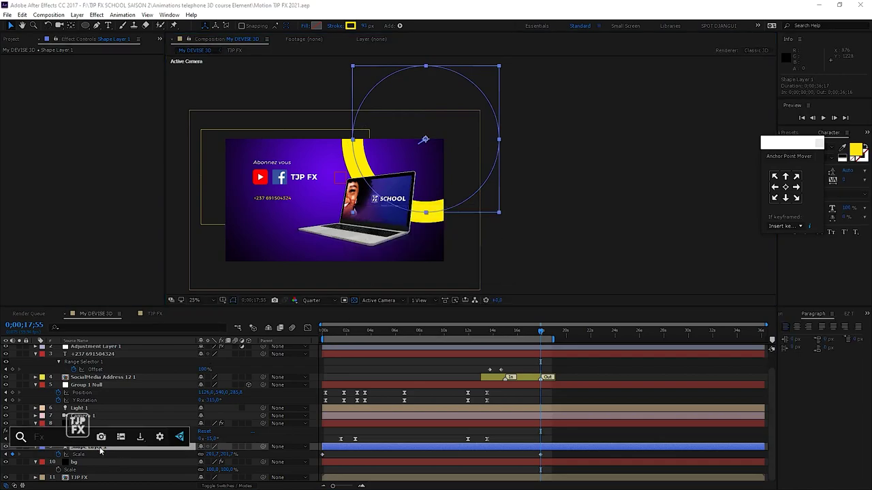
Step: Apply VC Reflect to the ring with raised floor position, 26% opacity and 2.4 blur
type("refl")
left_click(79, 428)
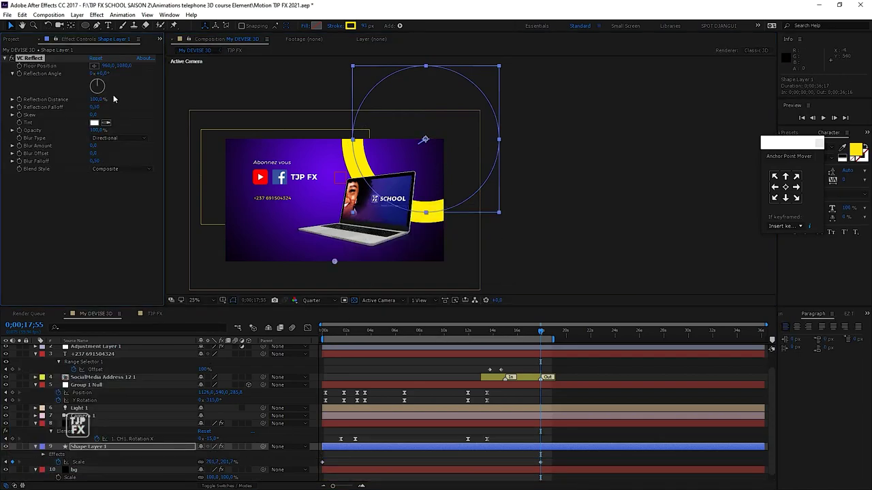
left_click_drag(124, 66, 95, 65)
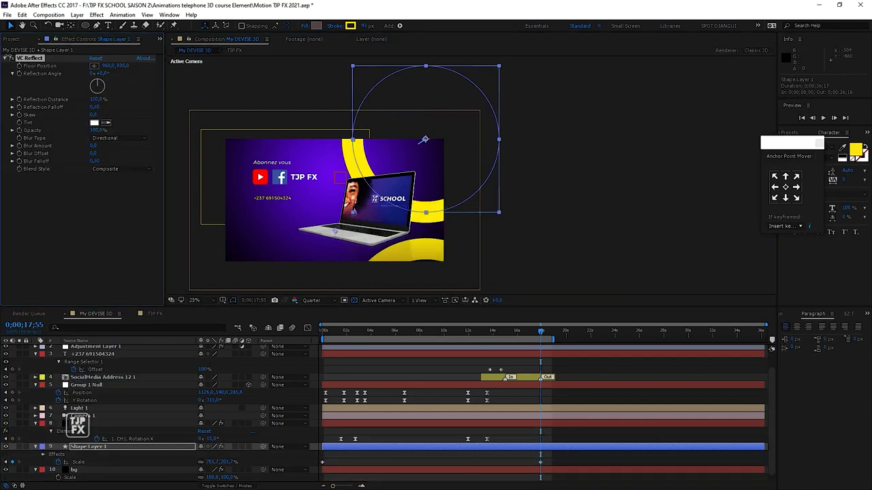
left_click_drag(99, 130, 61, 130)
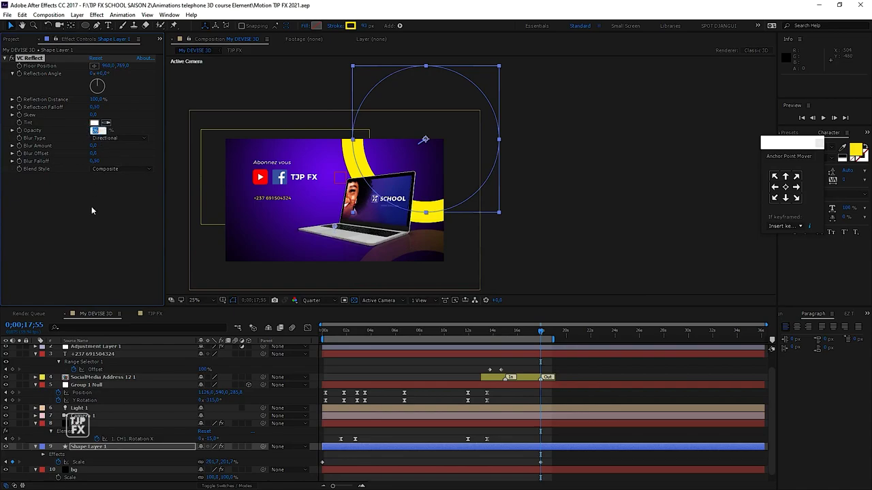
mouse_move(93, 145)
left_mouse_down()
mouse_move(103, 146)
mouse_move(83, 131)
left_mouse_up()
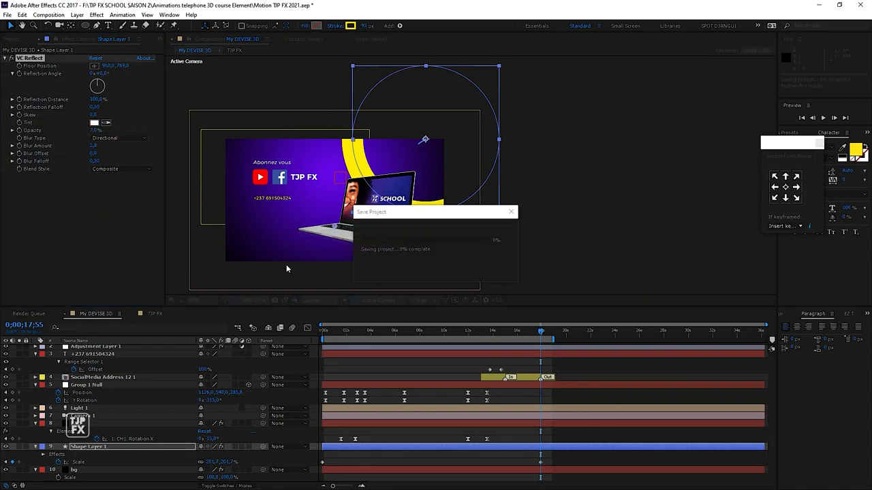
left_click_drag(530, 335, 315, 348)
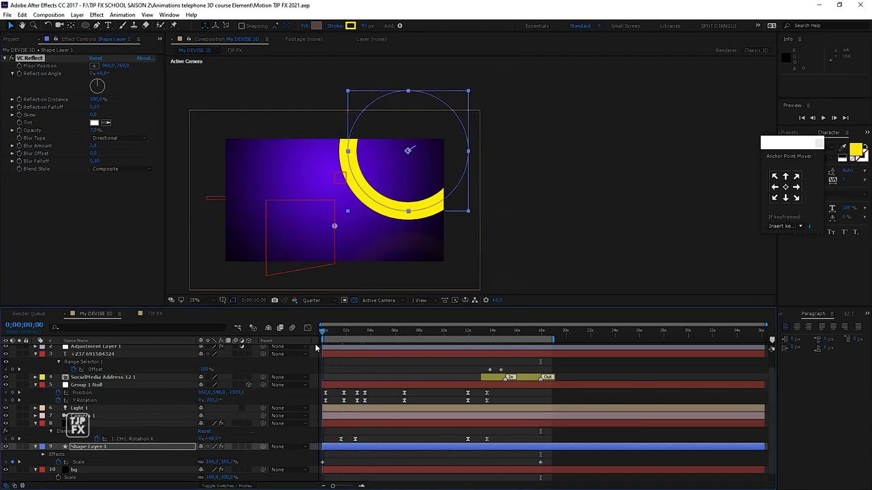
Step: Apply Keyframe Assistant > Easy Ease to Shape Layer 1's Position keyframes and scrub to check
key("space")
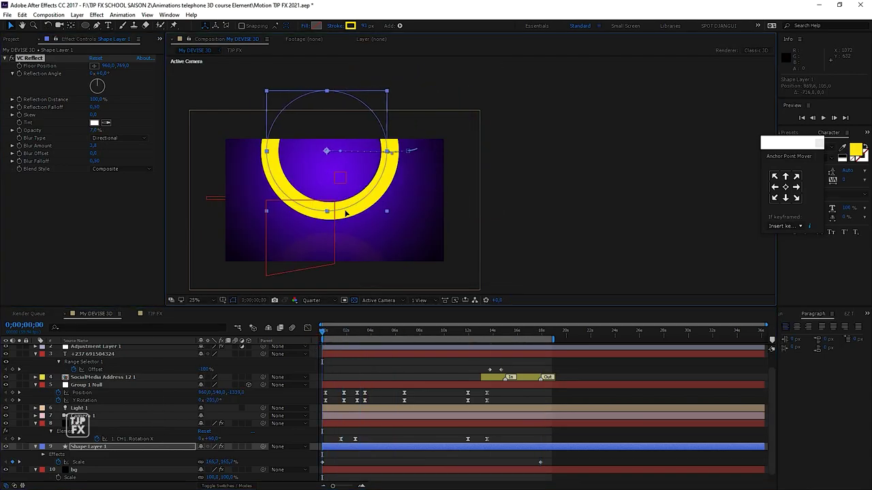
left_click_drag(328, 338, 322, 341)
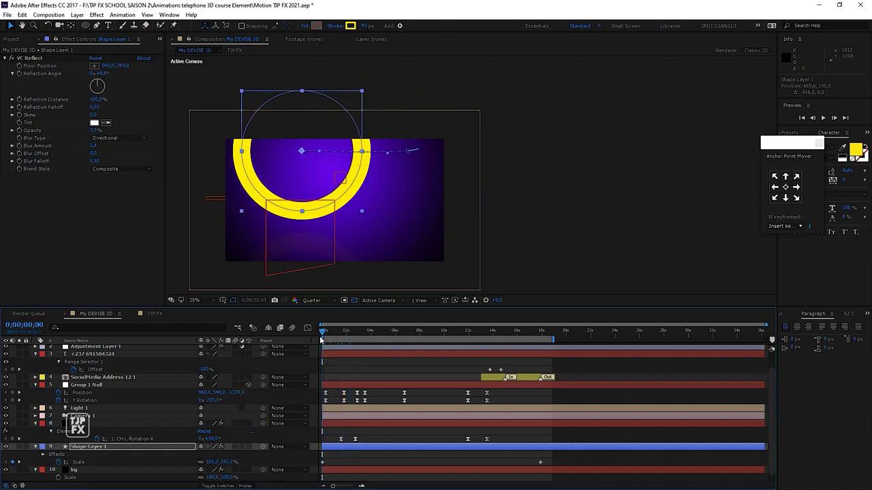
scroll(344, 452, "up", 3)
scroll(360, 457, "up", 3)
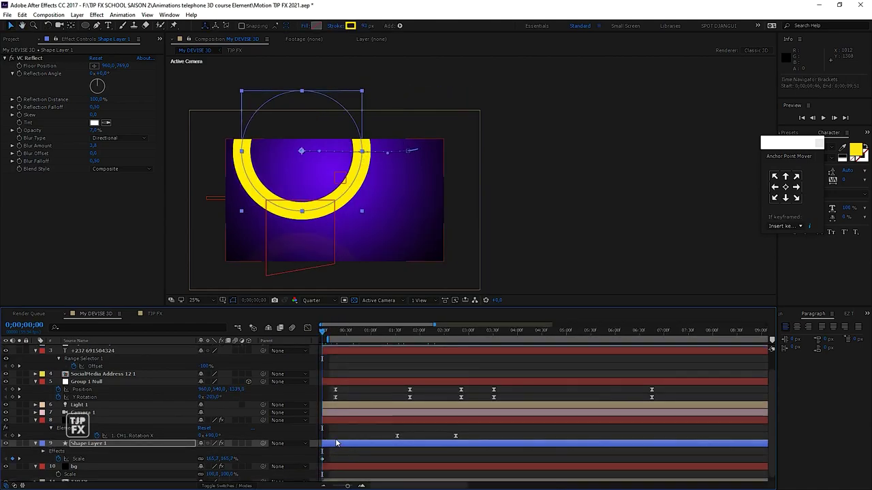
key("p")
scroll(333, 458, "down", 3)
scroll(334, 458, "down", 3)
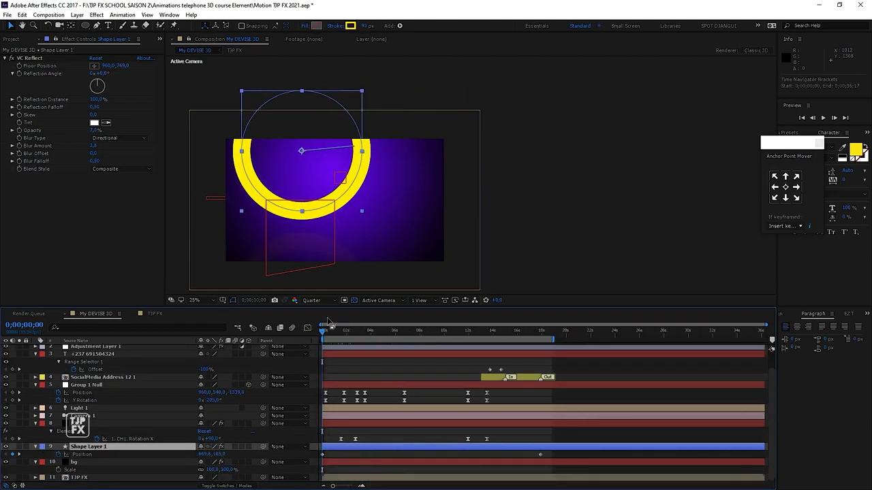
right_click(321, 455)
mouse_move(367, 450)
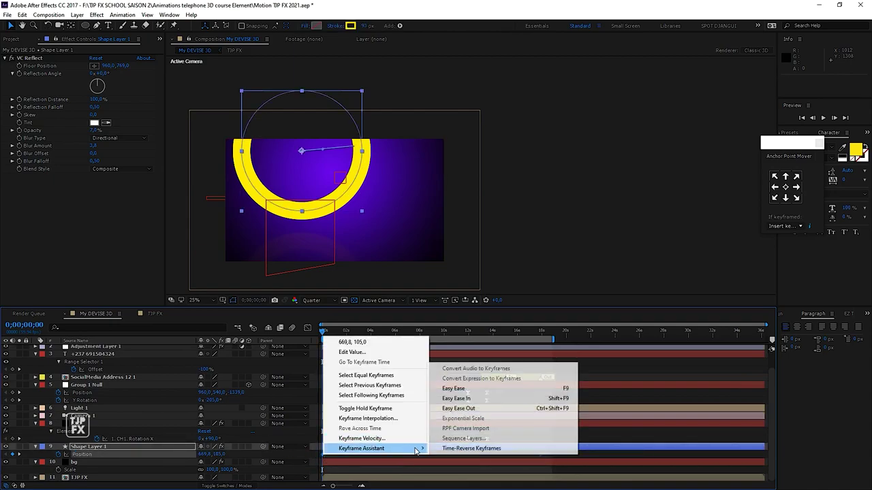
left_click(477, 391)
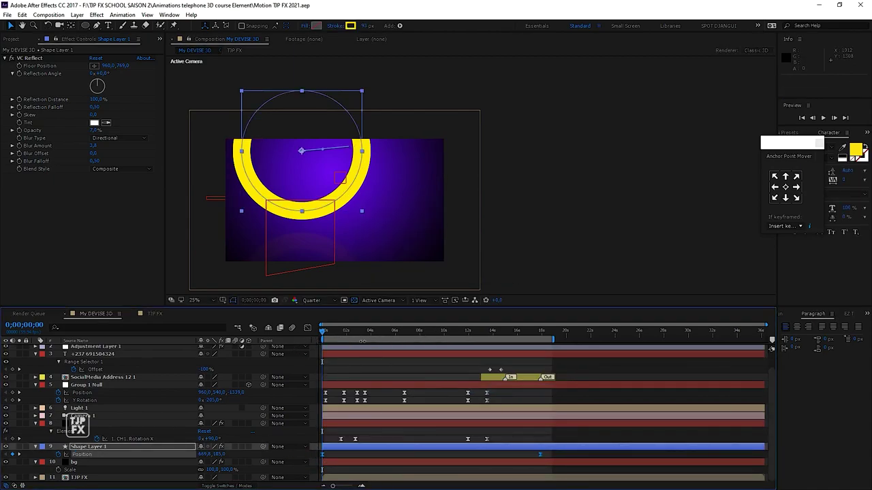
left_click(359, 332)
mouse_move(371, 340)
left_mouse_down()
mouse_move(526, 343)
mouse_move(388, 348)
mouse_move(541, 335)
mouse_move(545, 344)
left_mouse_up()
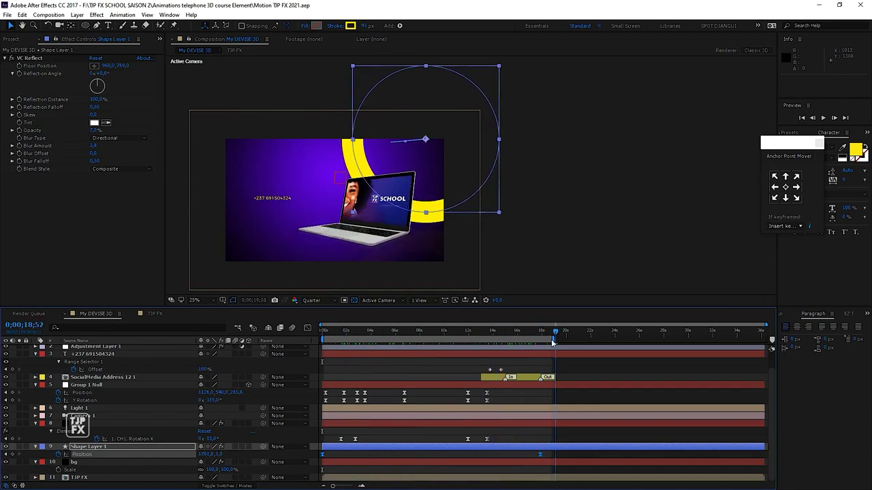
Step: Deselect the SocialMedia Address 12 1 layer and collapse all expanded layer properties with U
left_click(545, 379)
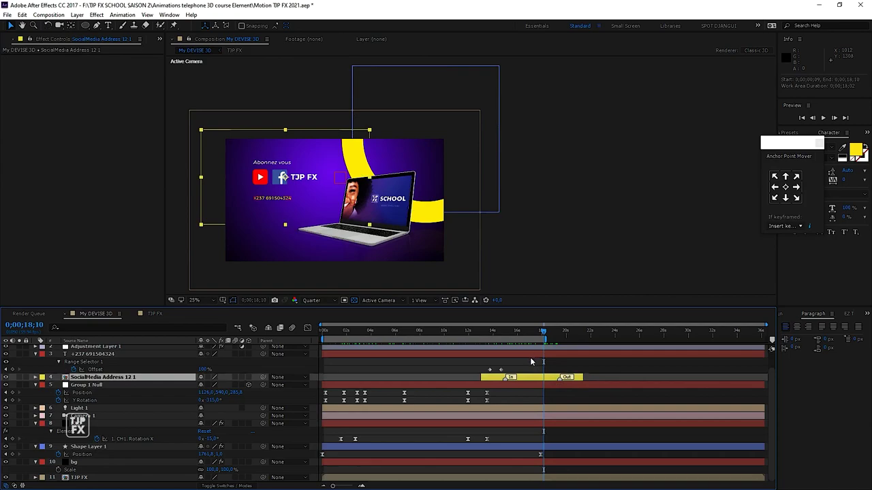
left_click(635, 359)
key("u")
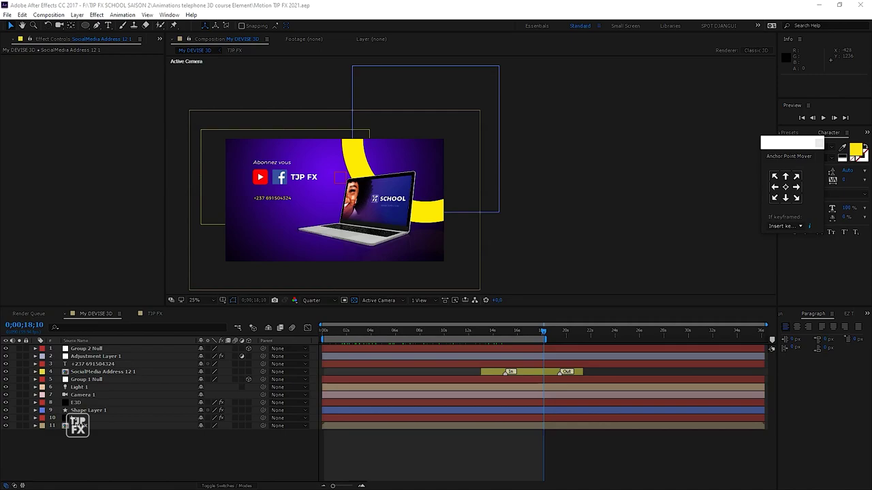
Step: Queue My DEVISE 3D for rendering with a QuickTime output module using the H.264 codec
left_click(102, 316)
left_click(49, 15)
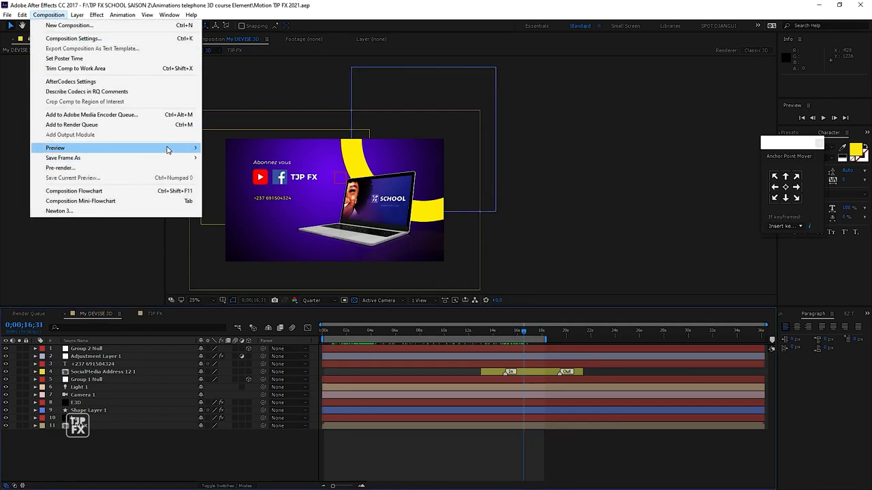
left_click(167, 121)
left_click(76, 374)
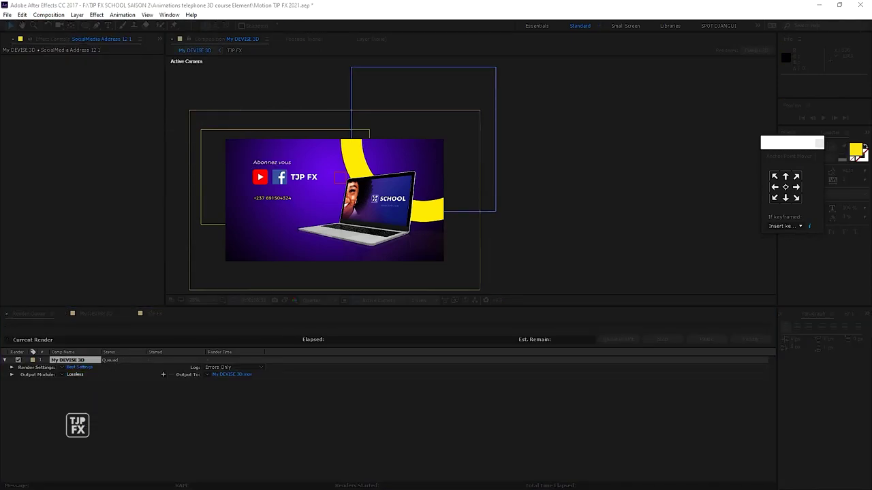
left_click(427, 201)
left_click(379, 117)
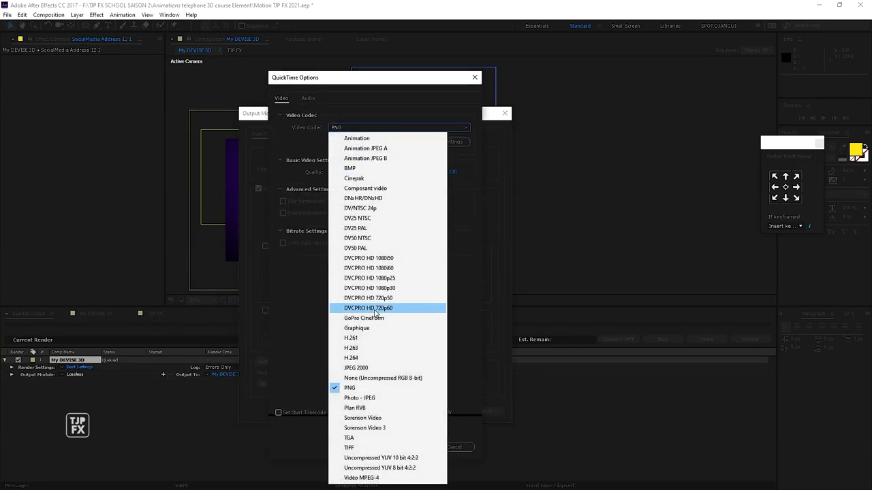
left_click(363, 356)
left_click(412, 449)
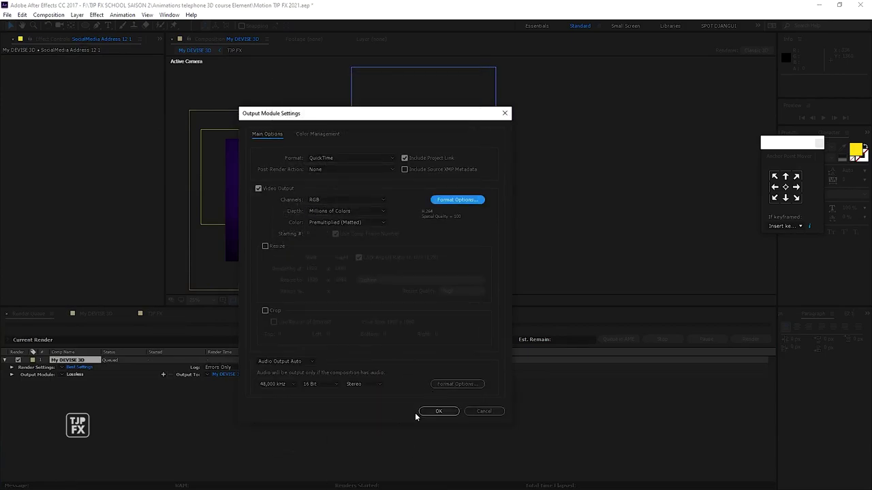
left_click(438, 412)
Step: Choose the destination folder for the movie and start the render
left_click(267, 376)
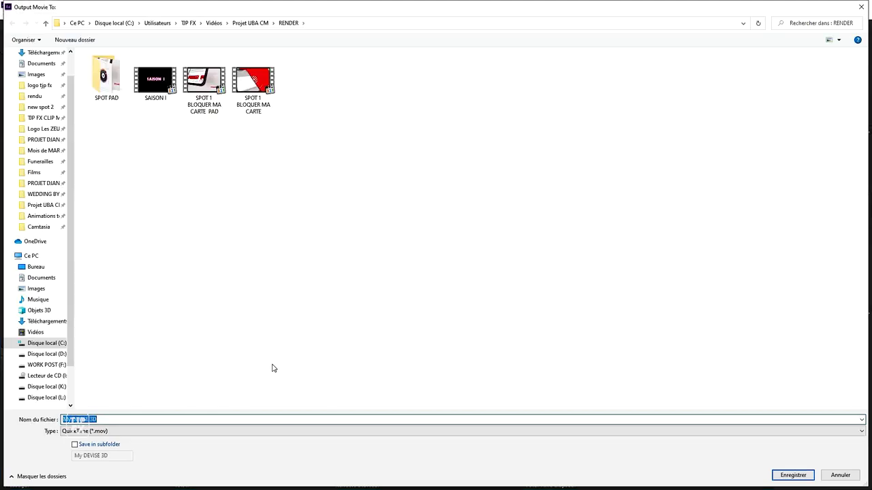
left_click(40, 215)
left_click(793, 475)
key("Return")
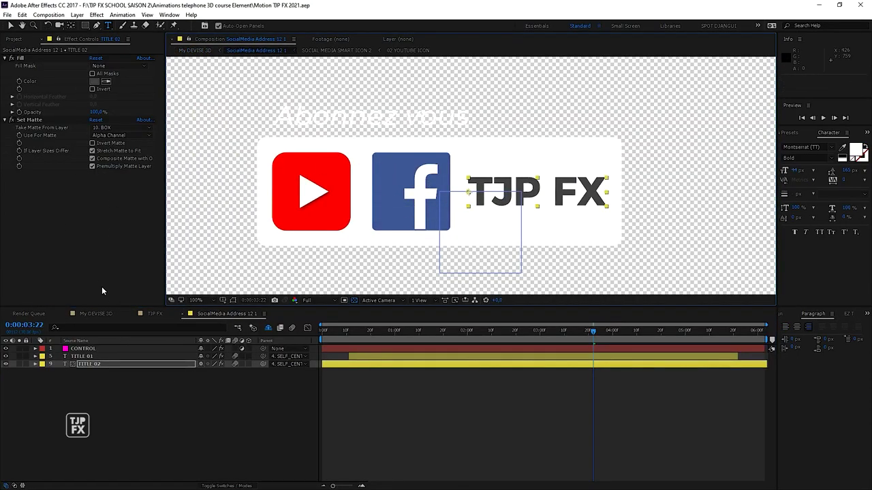
Step: Set the CONTROL layer's TITLE 2 COLOR to white so the TJP FX title turns white
left_click(100, 350)
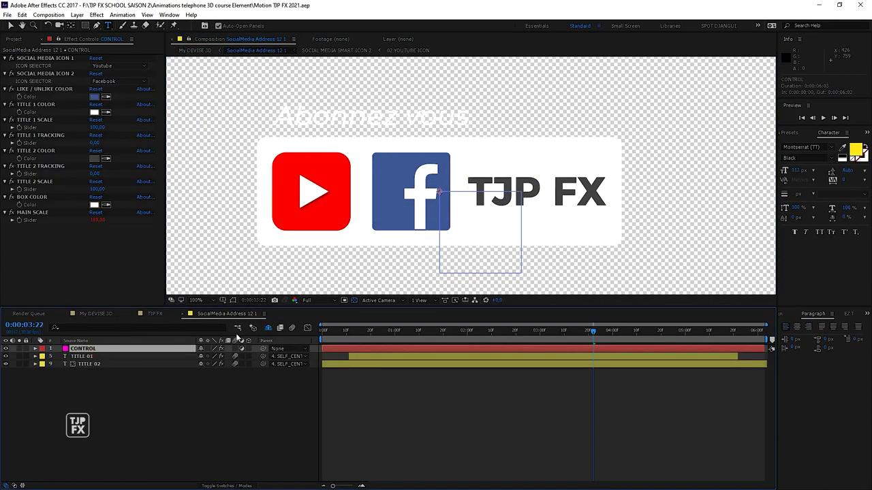
left_click(106, 158)
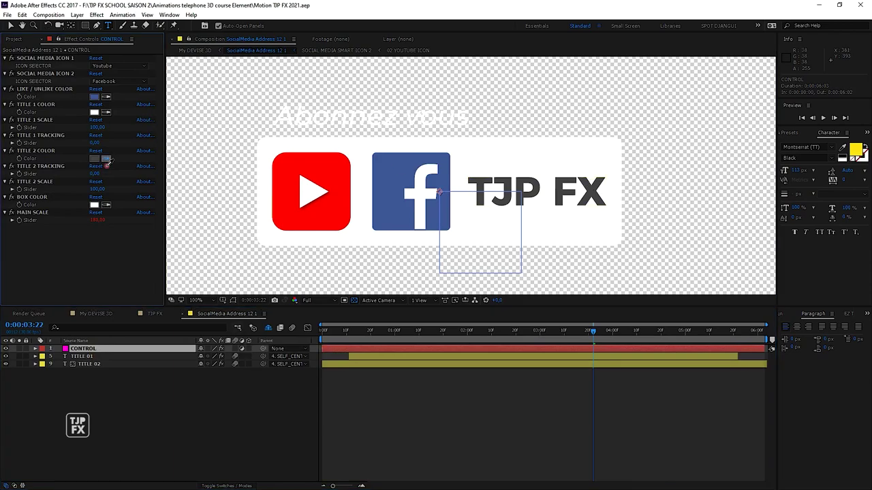
left_click(95, 112)
Step: Hide the white box layer behind the badge and return to the My DEVISE 3D composition
left_click(252, 327)
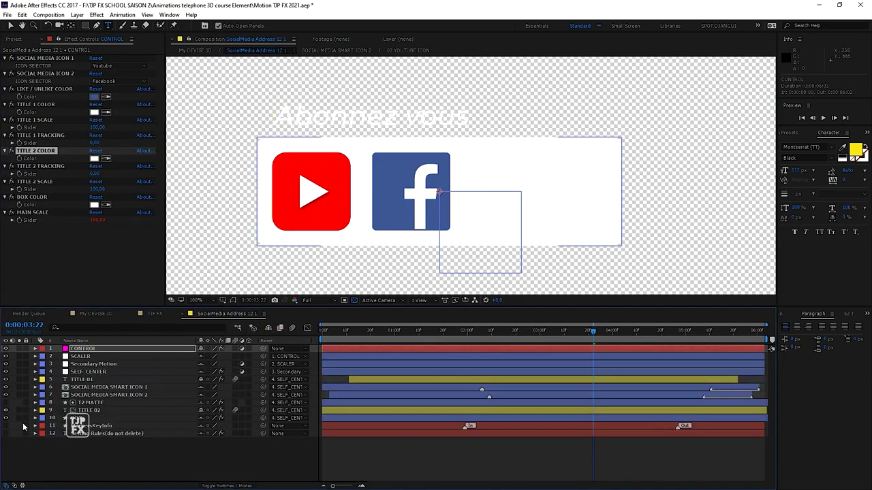
left_click(7, 418)
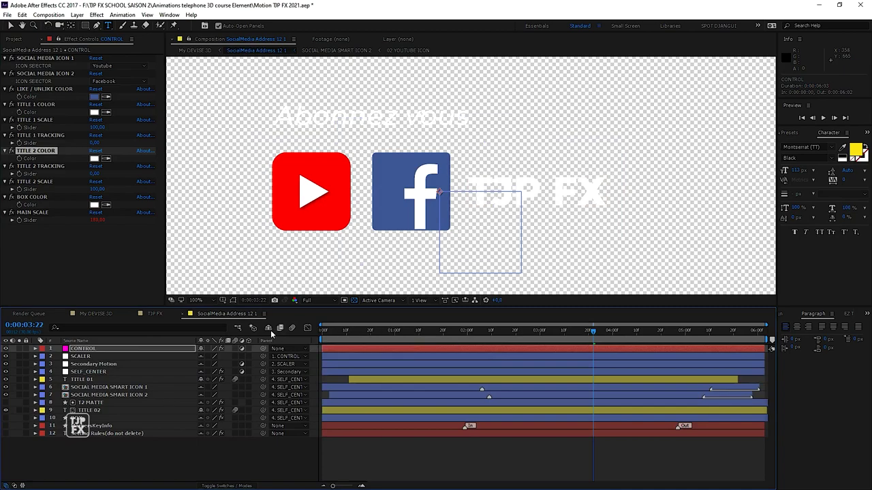
left_click(104, 314)
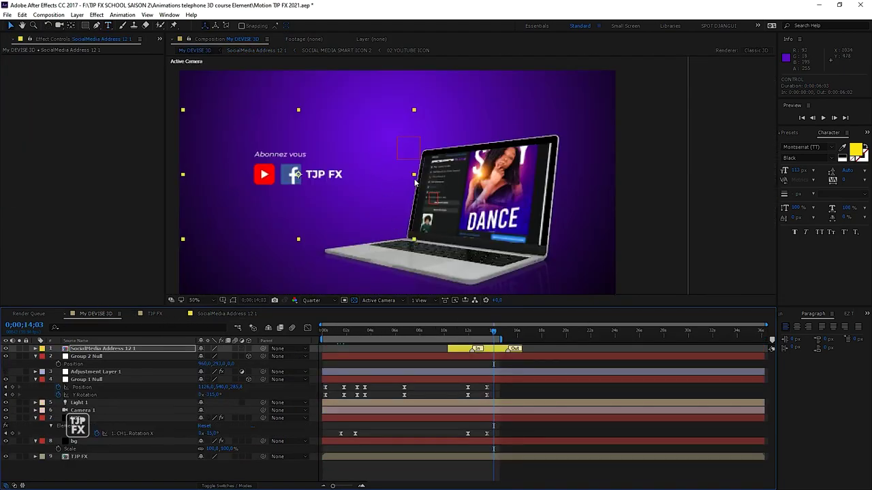
Step: Enlarge the Abonnez vous badge, shift it left, and extend the work area end
left_click_drag(414, 182, 384, 191)
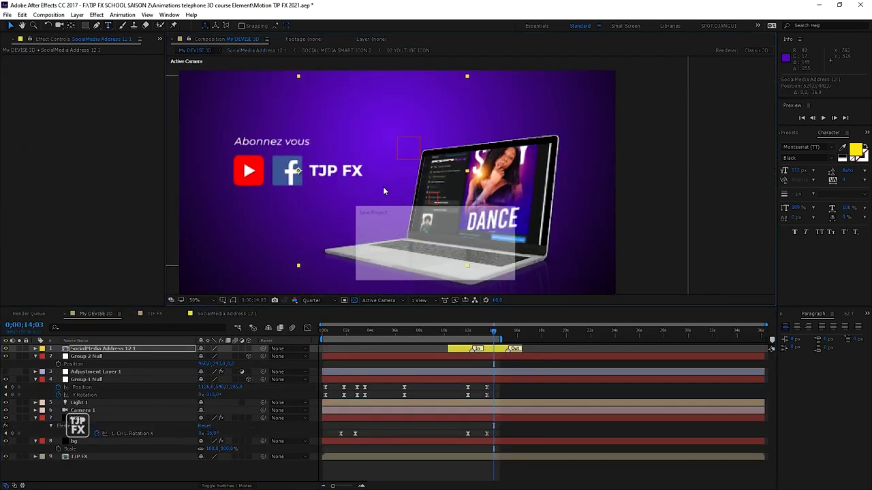
left_click_drag(445, 333, 552, 339)
left_click(485, 333)
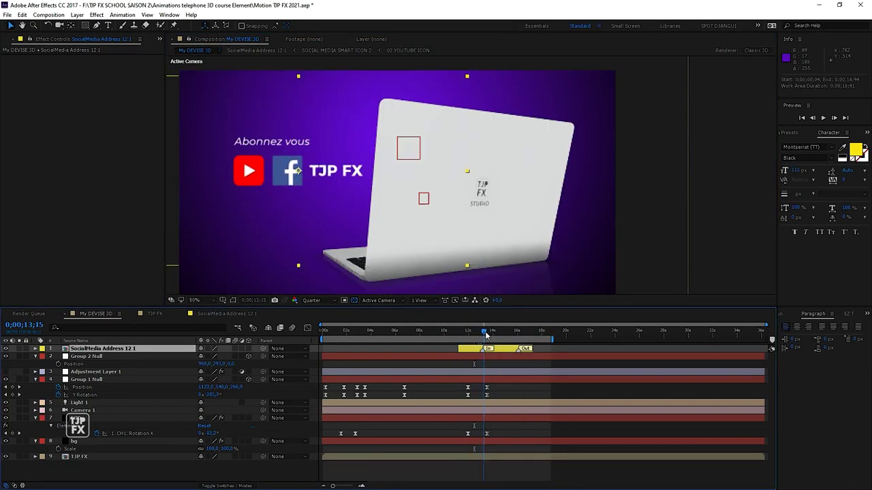
left_click_drag(486, 333, 485, 334)
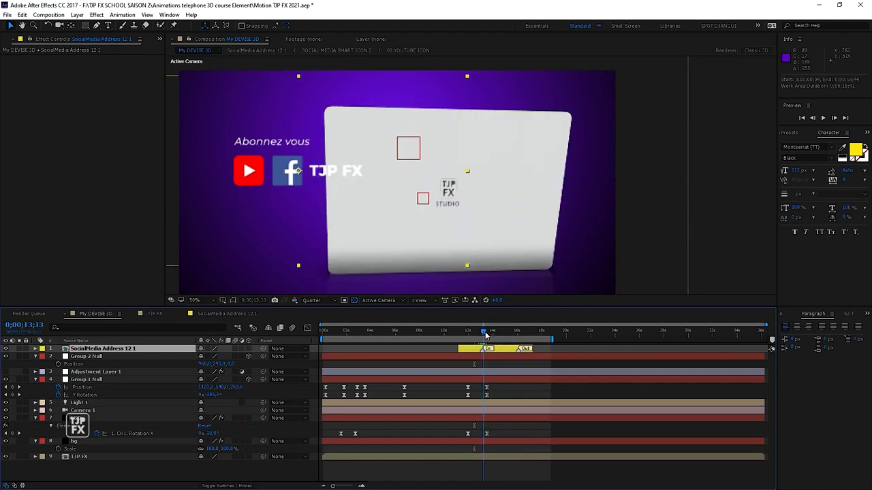
Step: Slide the badge layer later in time and preview its entrance beside the rotating laptop
left_click_drag(468, 348, 493, 350)
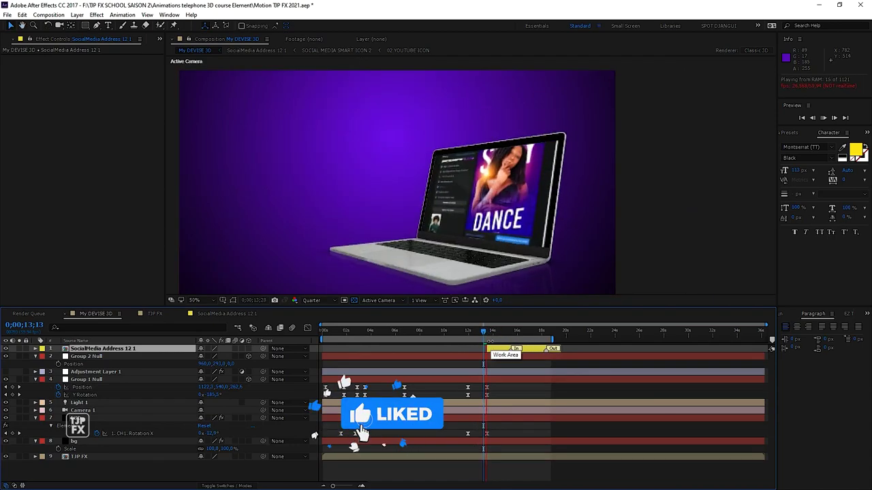
left_click(481, 333)
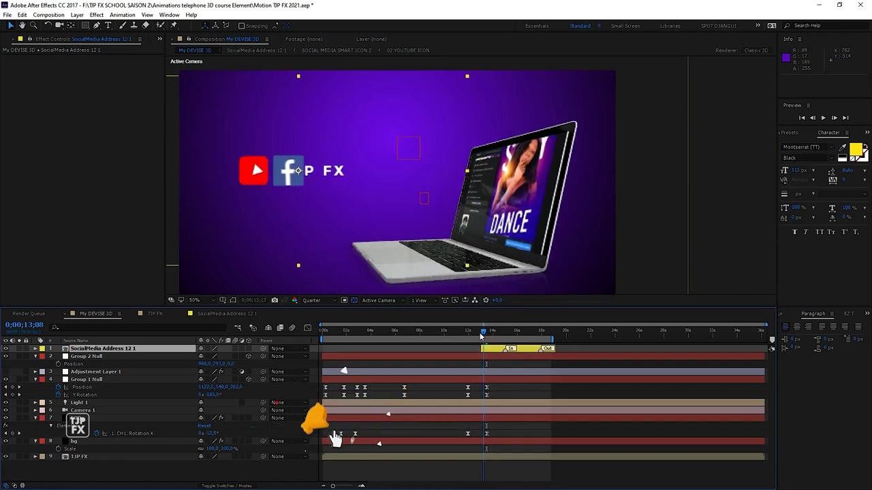
key("space")
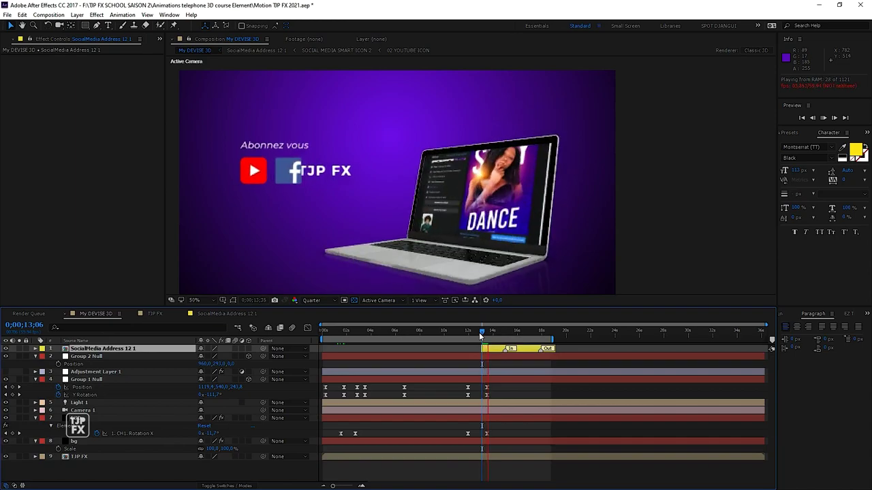
left_click(484, 335)
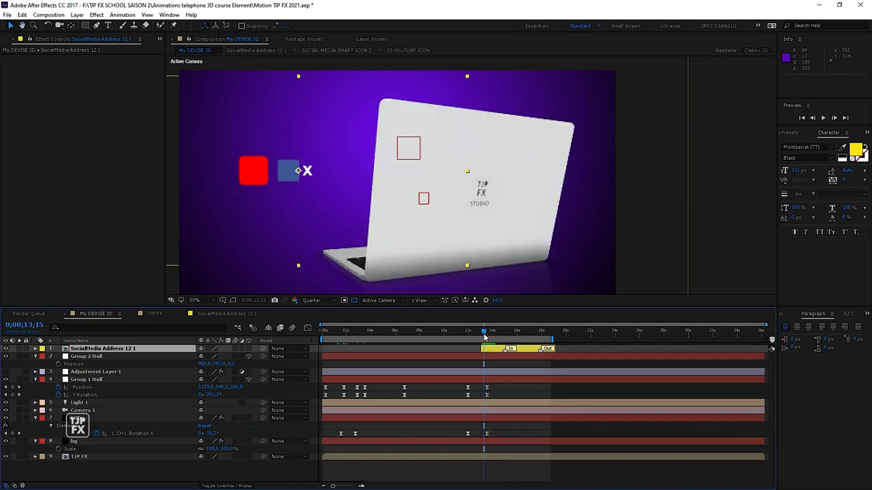
left_click(488, 335)
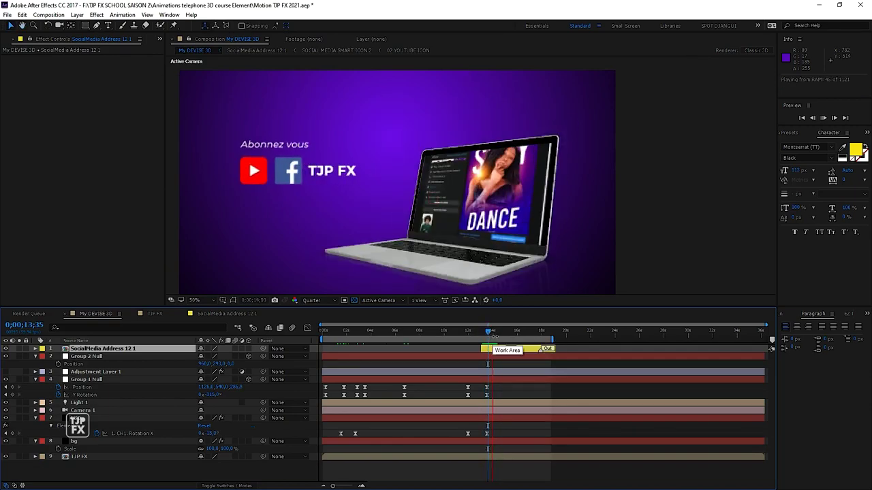
mouse_move(487, 334)
left_mouse_down()
mouse_move(482, 339)
mouse_move(498, 334)
left_mouse_up()
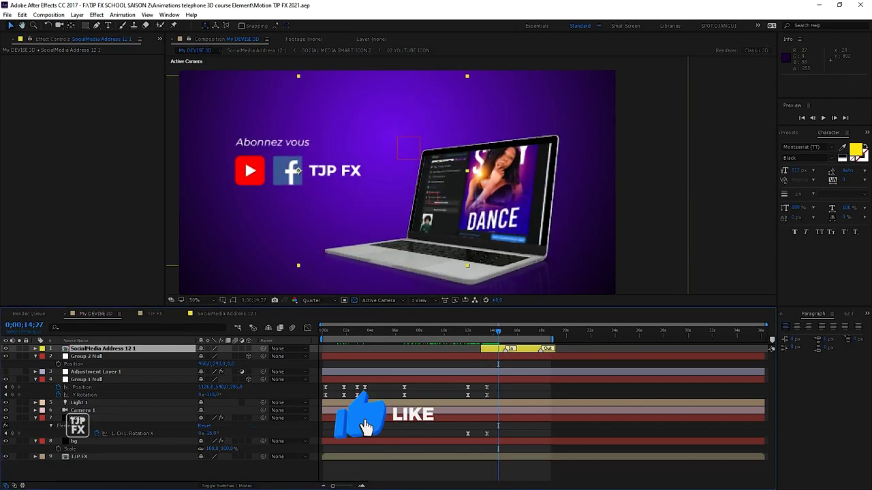
Step: Create a text layer left of the laptop containing the phone number, switching it to Regular style
left_click(213, 217)
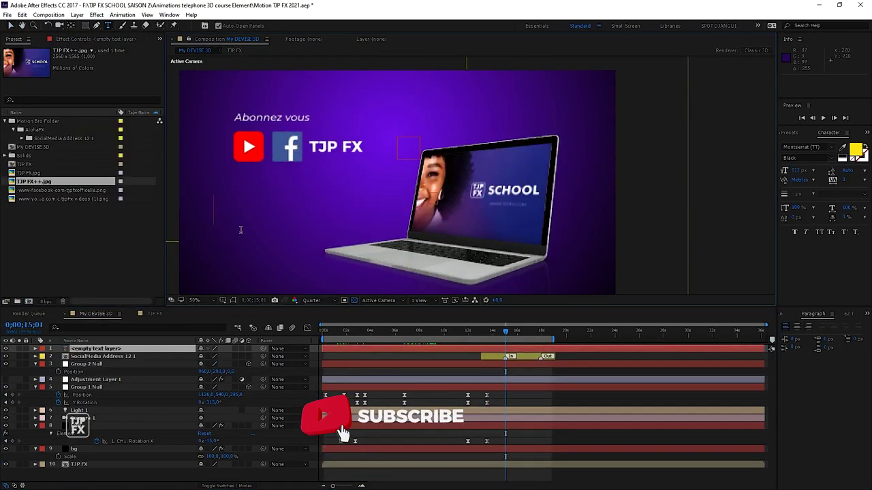
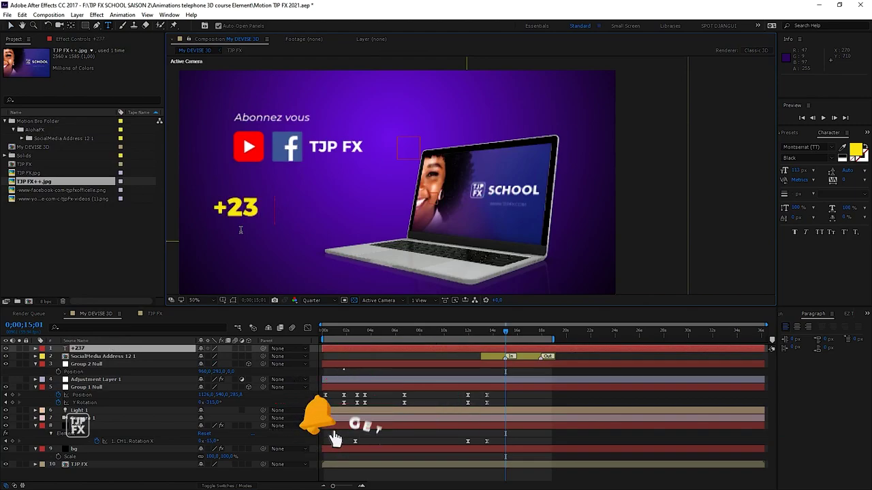
key("ctrl+a")
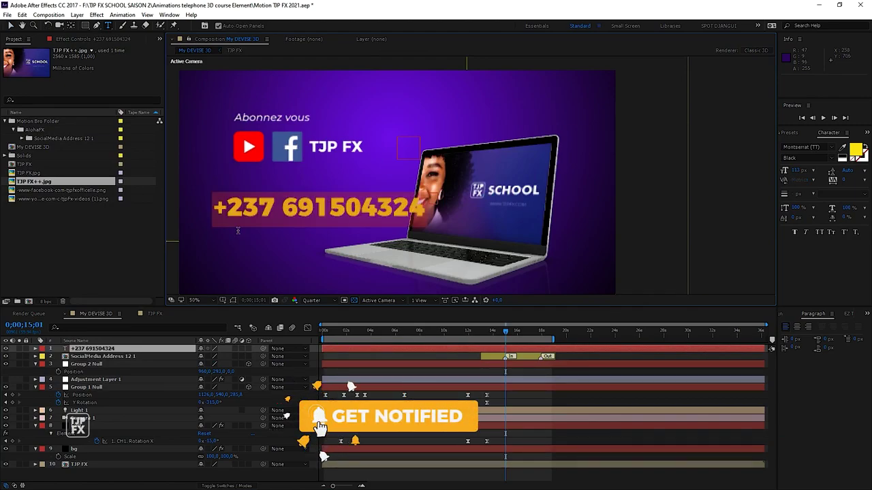
left_click(832, 162)
Step: Set the phone number to Regular at 60 px and nudge it slightly right
left_click(797, 197)
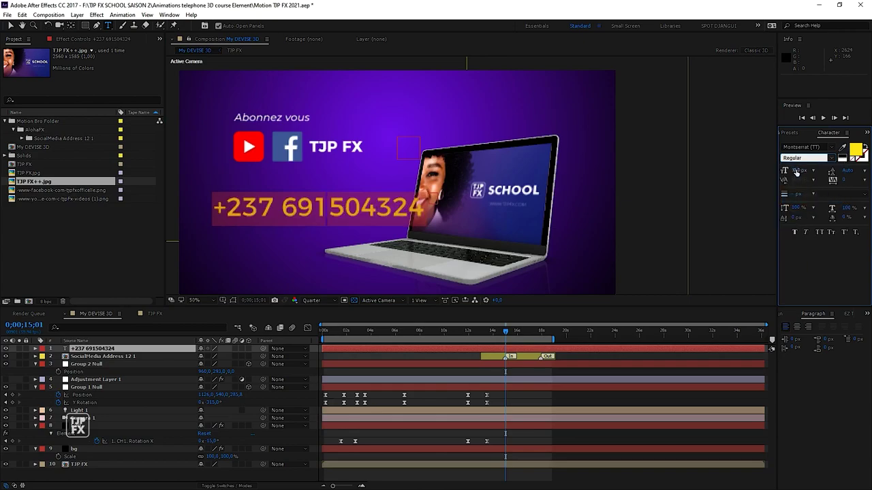
left_click_drag(805, 170, 777, 173)
key("v")
left_click_drag(283, 212, 315, 214)
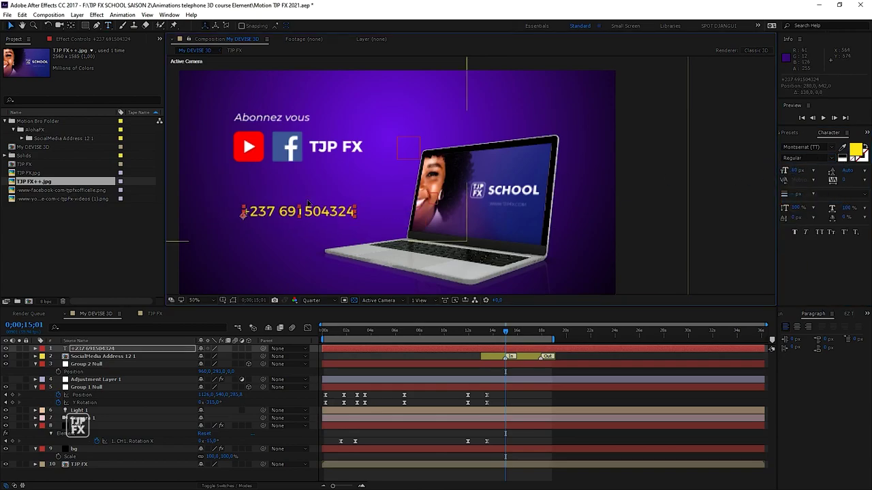
Step: Apply a text build-in animation via FX Console and move its Offset keyframes earlier
key("ctrl+space")
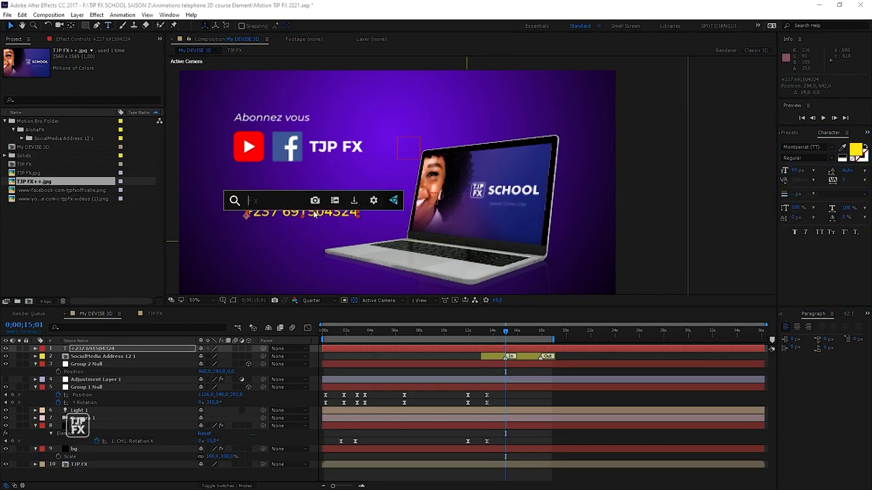
type("sab")
left_click(342, 233)
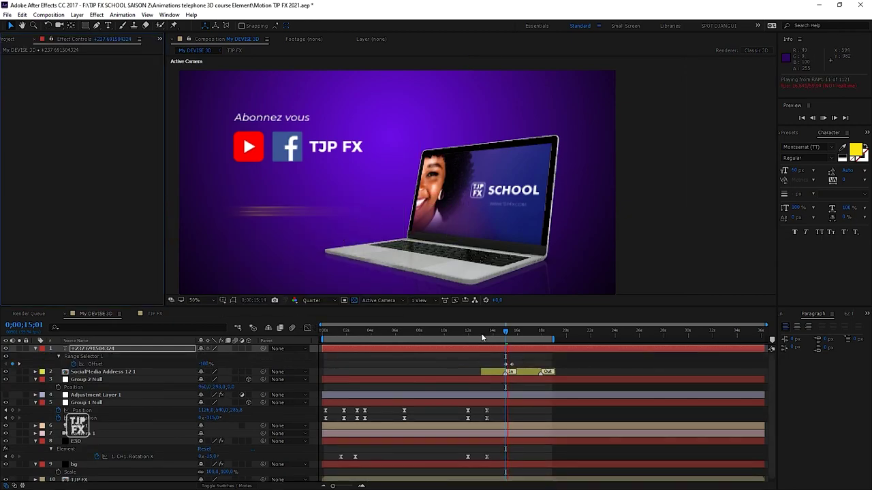
key("space")
left_click_drag(523, 365, 504, 370)
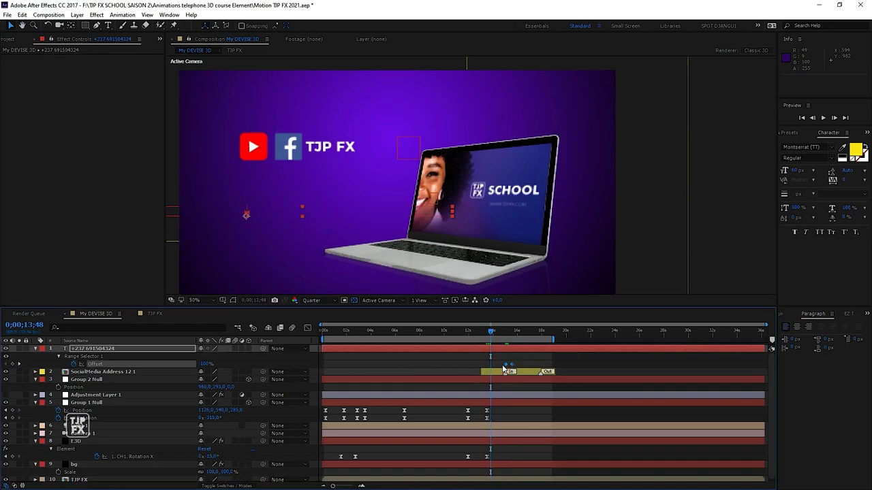
key("space")
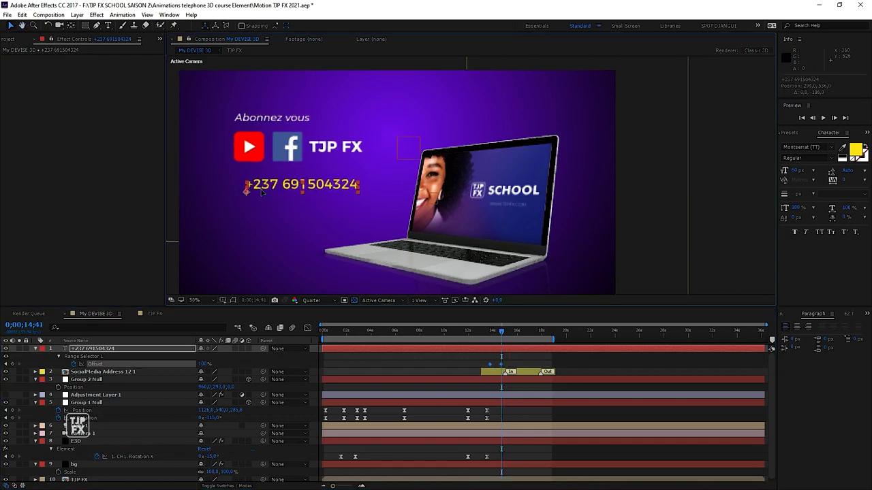
key("space")
Step: Nudge the phone number left, reduce its font size further, and save the project
left_click_drag(284, 201, 274, 201)
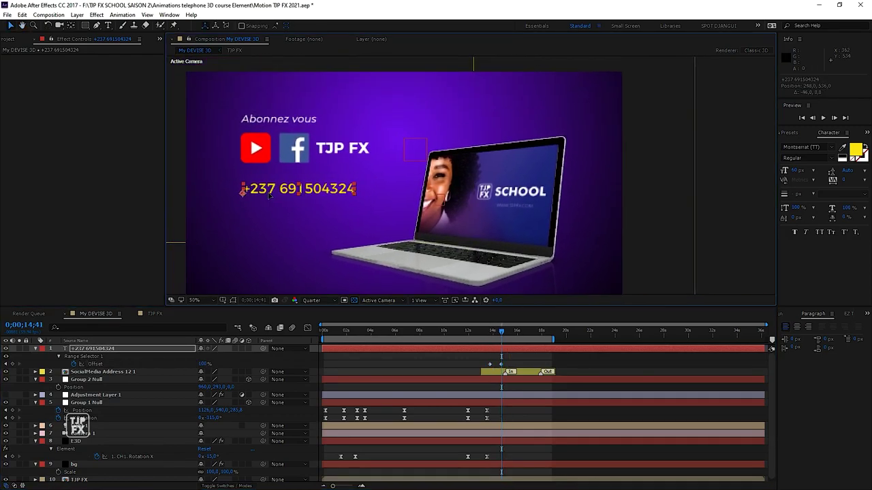
left_click_drag(796, 171, 776, 171)
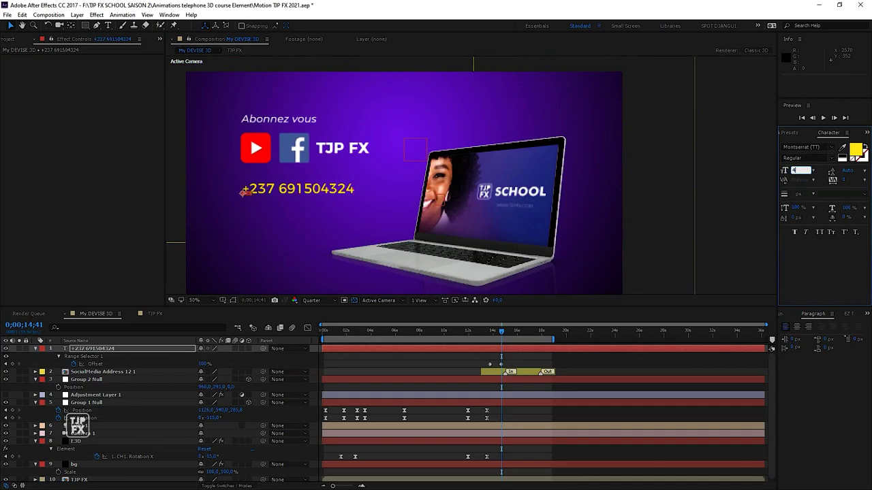
key("ctrl+s")
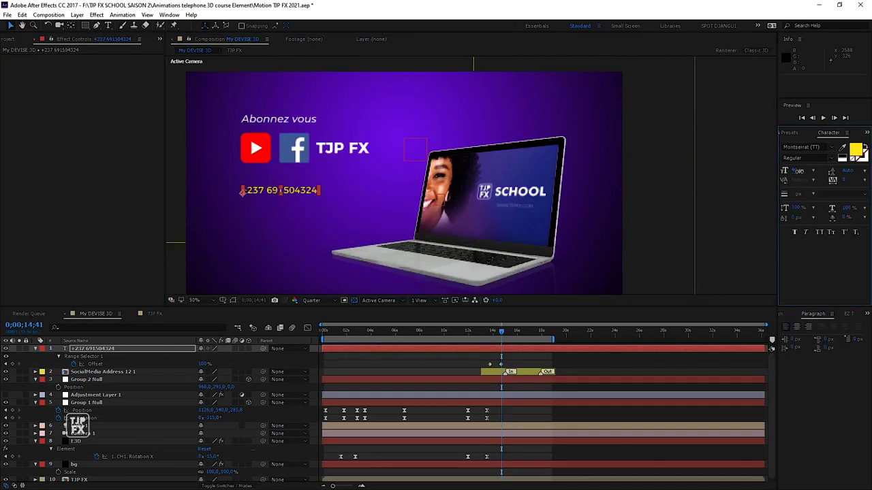
Step: Move the phone number and SocialMedia Address 12 1 layers below Adjustment Layer 1
scroll(461, 238, "down", 2)
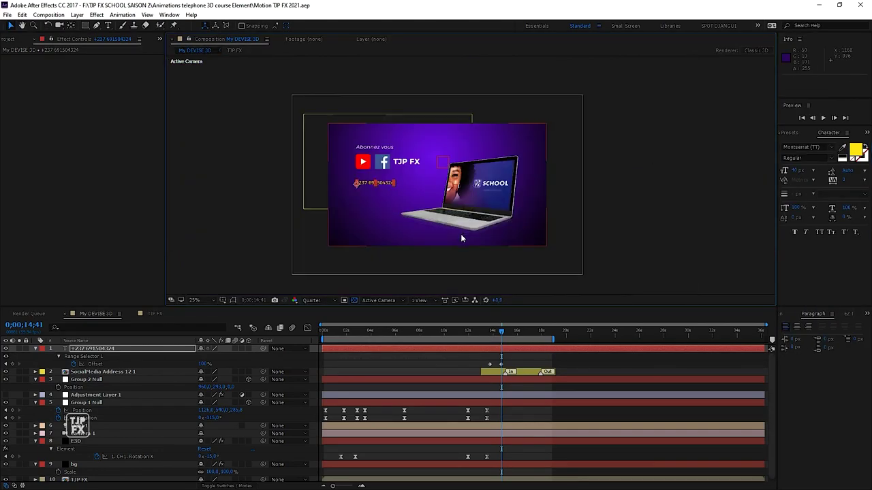
left_click(90, 372, "ctrl")
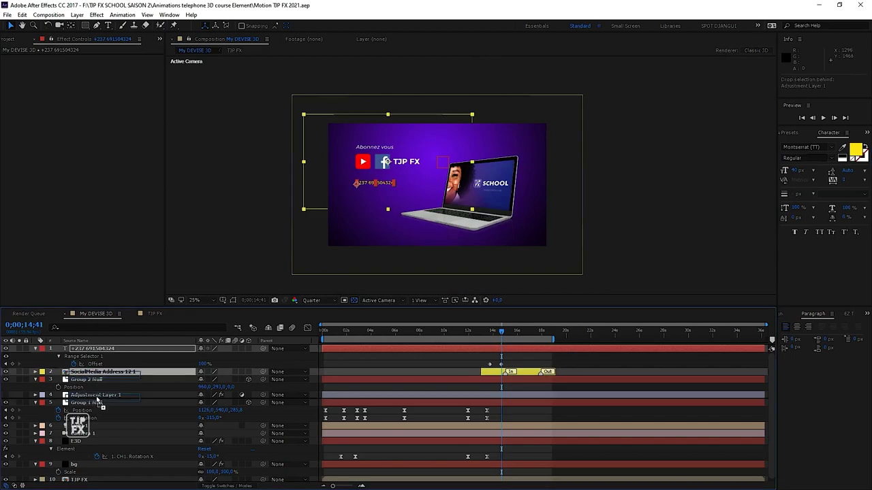
left_click_drag(94, 374, 89, 399)
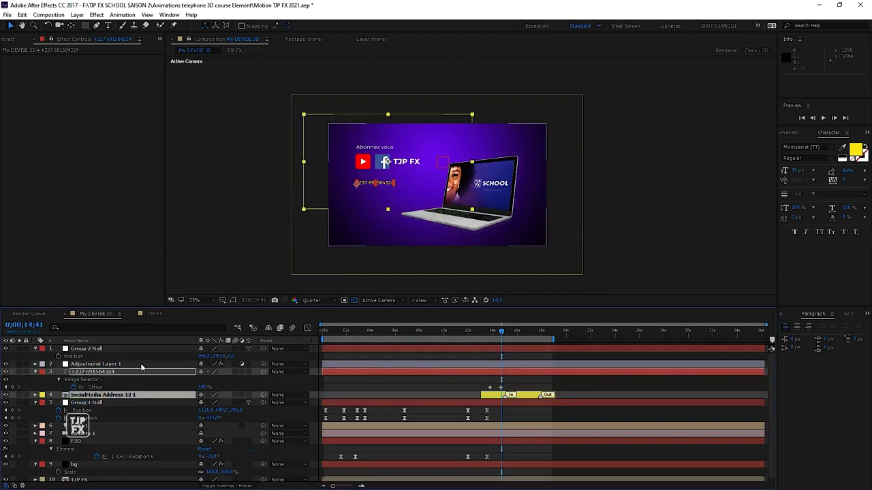
scroll(471, 176, "up", 2)
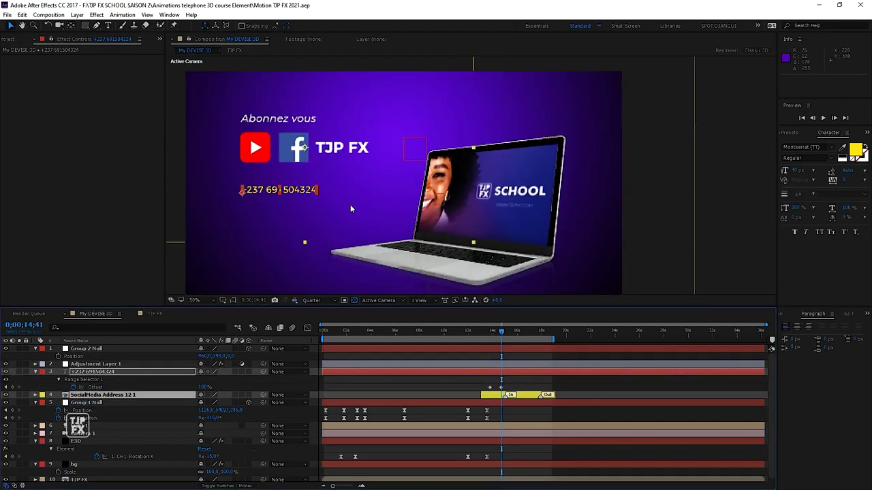
mouse_move(350, 209)
left_mouse_down()
mouse_move(341, 185)
mouse_move(340, 197)
left_mouse_up()
left_click_drag(502, 332, 523, 336)
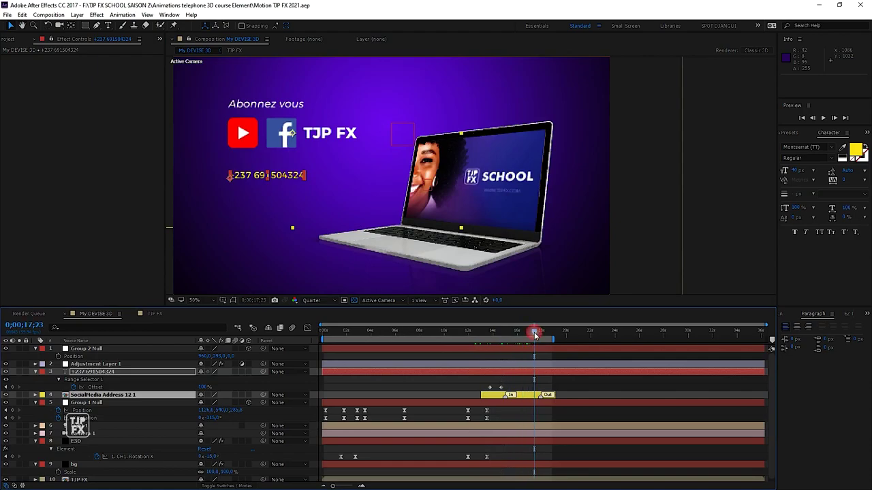
left_click(581, 377)
left_click_drag(85, 25, 119, 47)
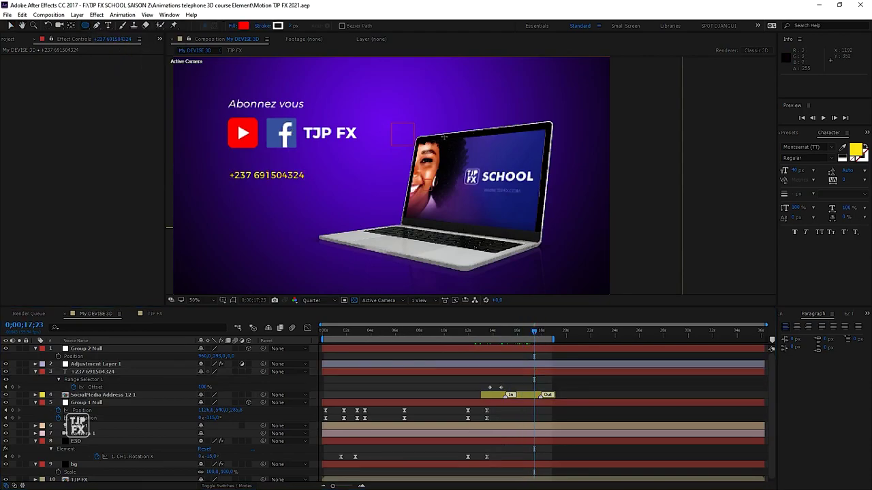
Step: Draw a circle on the right of the scene with no fill and a thick stroke
key("comma")
left_click_drag(485, 122, 557, 194)
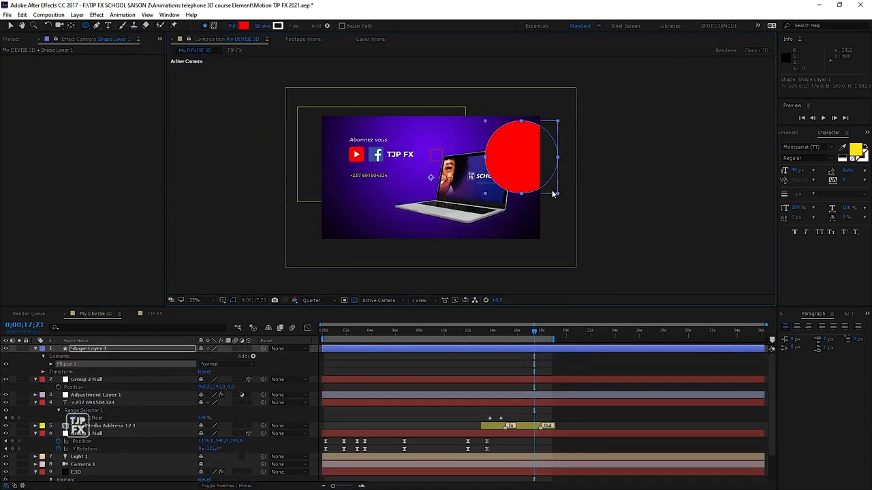
left_click(278, 27, "alt")
left_click_drag(293, 27, 312, 28)
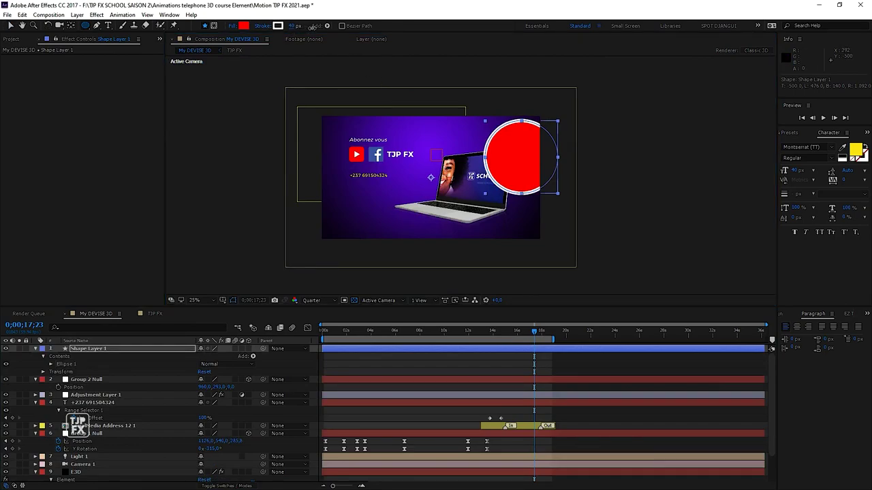
left_click(235, 26)
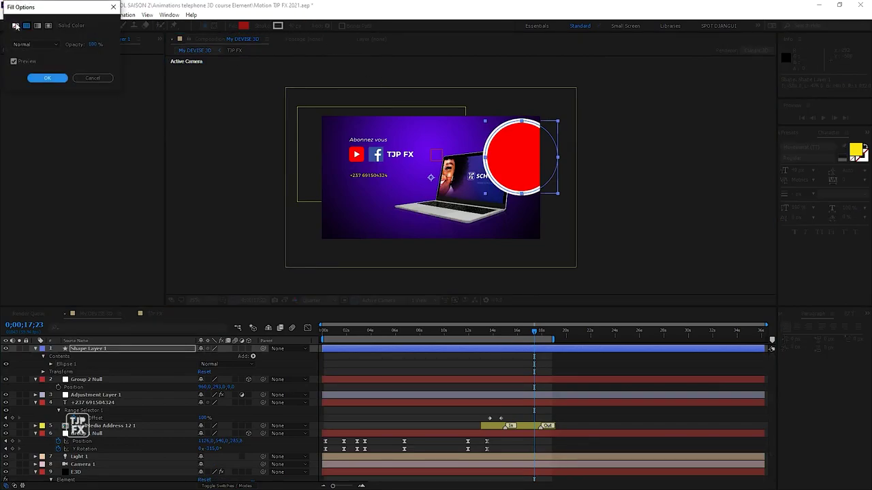
left_click(19, 27)
left_click(47, 78)
left_click_drag(294, 26, 308, 25)
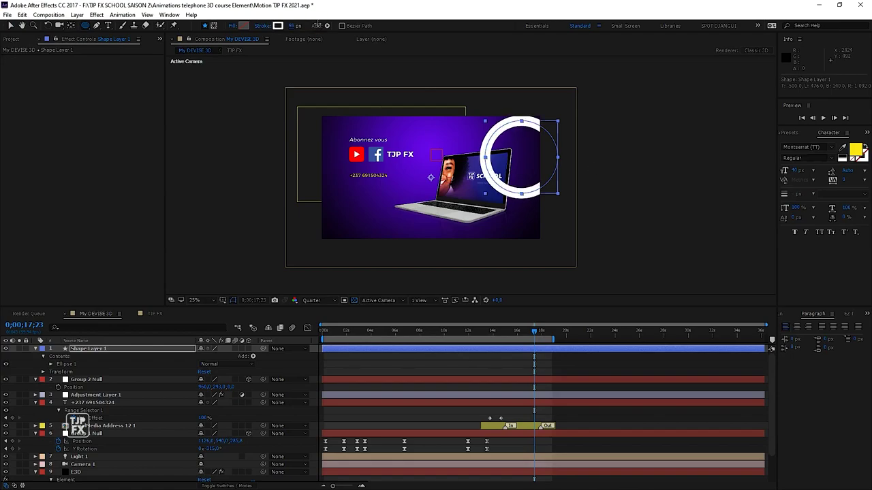
Step: Set the ring's stroke colour to bright yellow
scroll(663, 131, "up", 2)
left_click(278, 25)
left_click(237, 338)
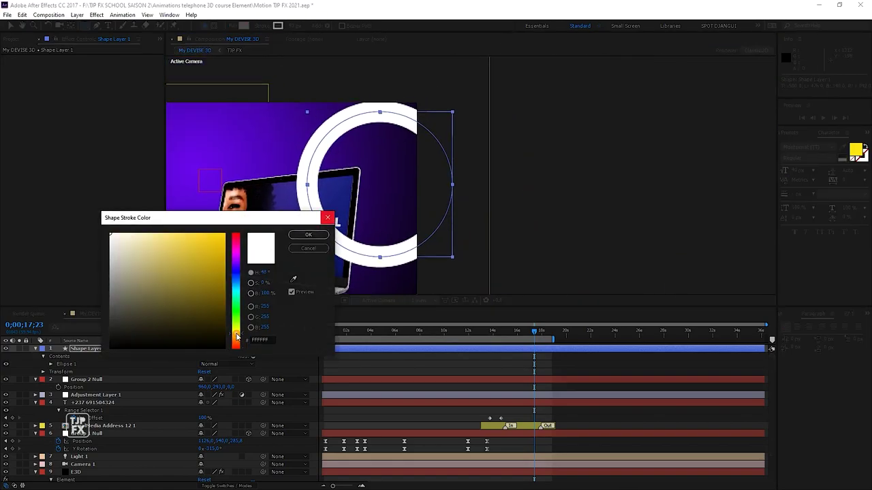
left_click(219, 239)
left_click(239, 336)
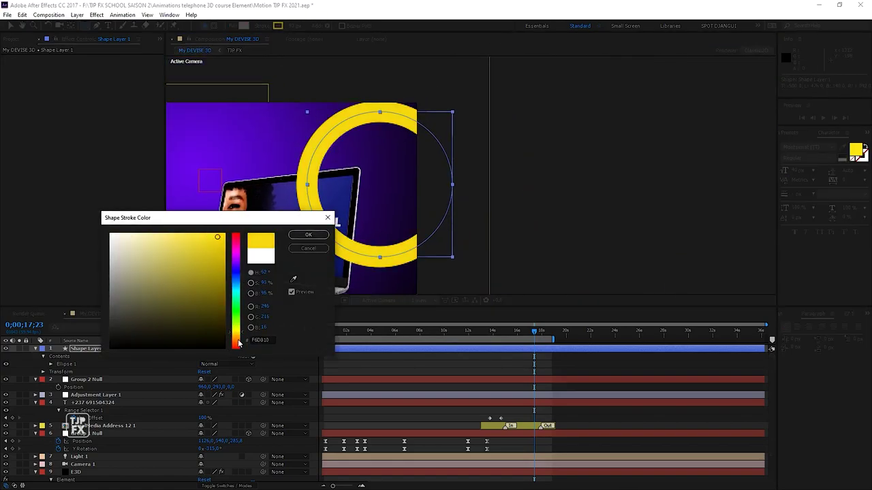
left_click(238, 344)
left_click_drag(234, 338, 237, 328)
left_click(316, 237)
Step: Move Shape Layer 1 to the bottom of the stack and scale the ring to about 139%
left_click_drag(78, 419, 106, 481)
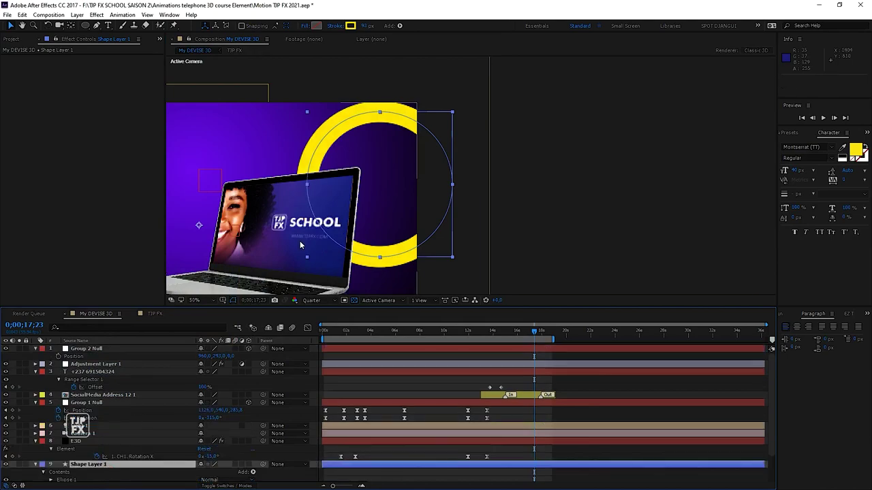
scroll(464, 193, "down", 1)
left_click(464, 193)
left_click_drag(461, 216, 511, 242)
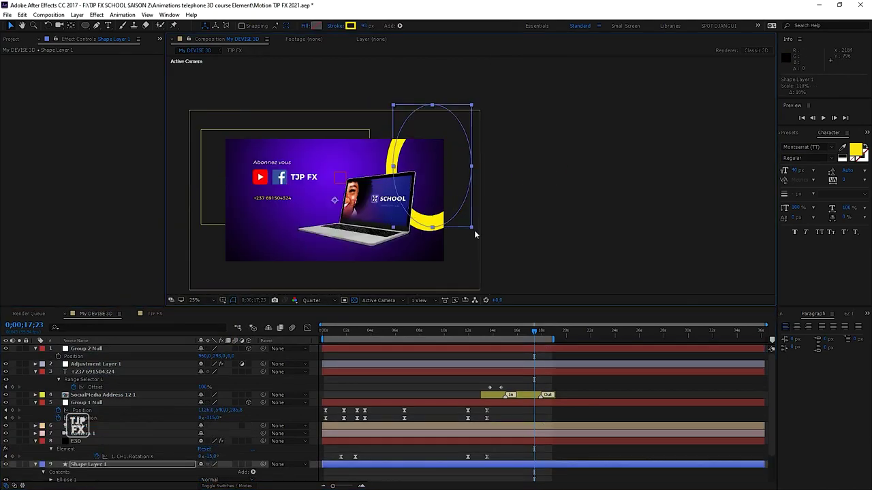
Step: Centre the ring's anchor point with Anchor Point Mover and move the ring up and left
left_click(169, 14)
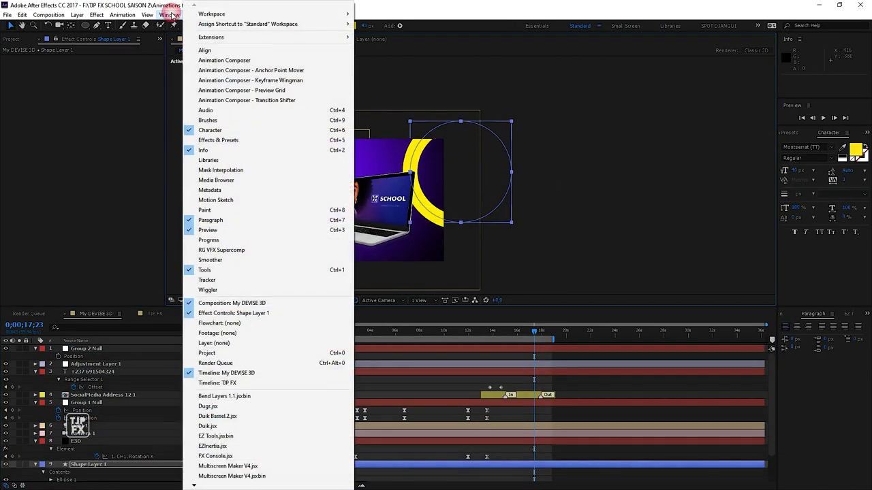
left_click(218, 68)
left_click(787, 191)
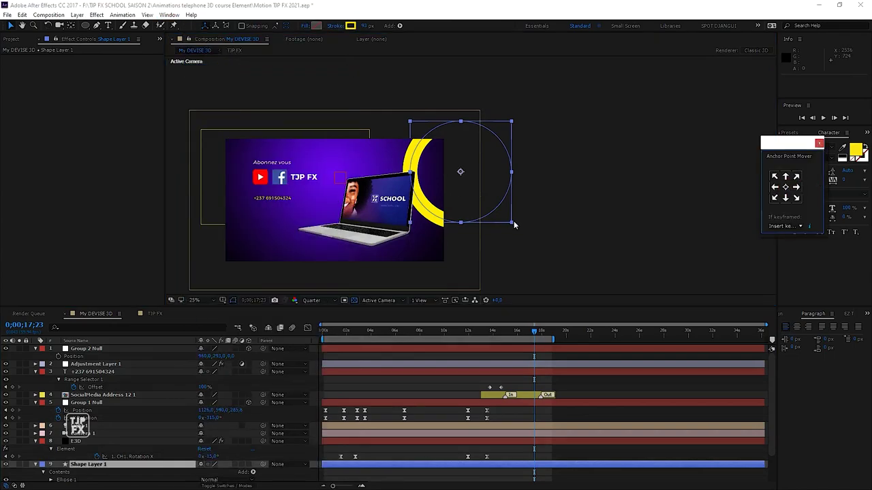
left_click_drag(522, 230, 436, 191)
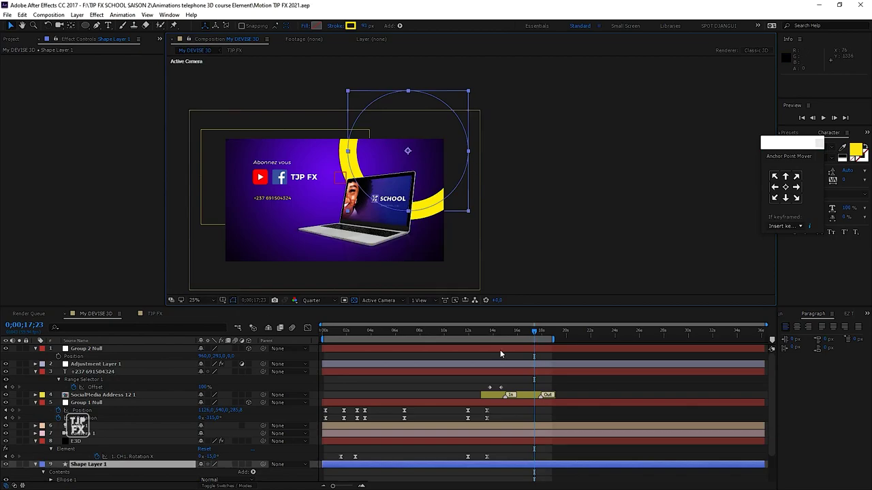
Step: Keyframe the ring's Position from the start to 17;55, shifted 156 px right, and animate Scale to 201.7%
left_click_drag(383, 330, 325, 334)
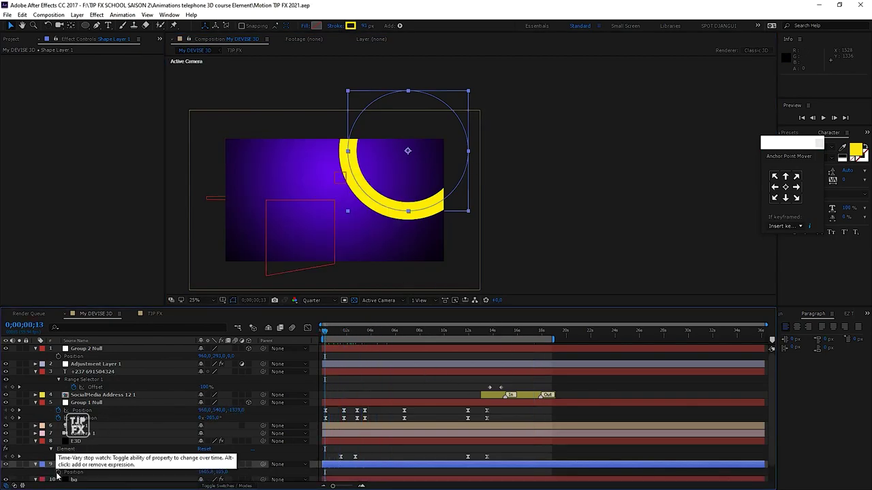
key("alt+shift+p")
left_click(541, 332)
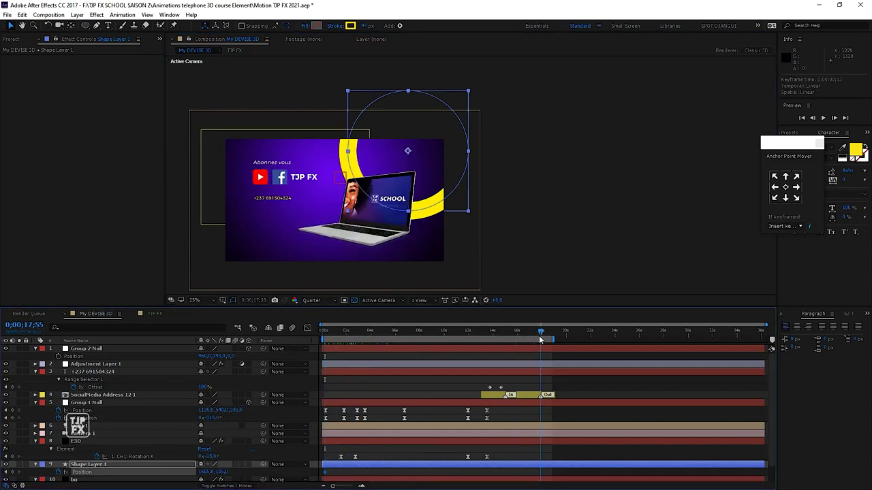
left_click_drag(407, 208, 425, 208)
key("s")
scroll(110, 435, "down", 1)
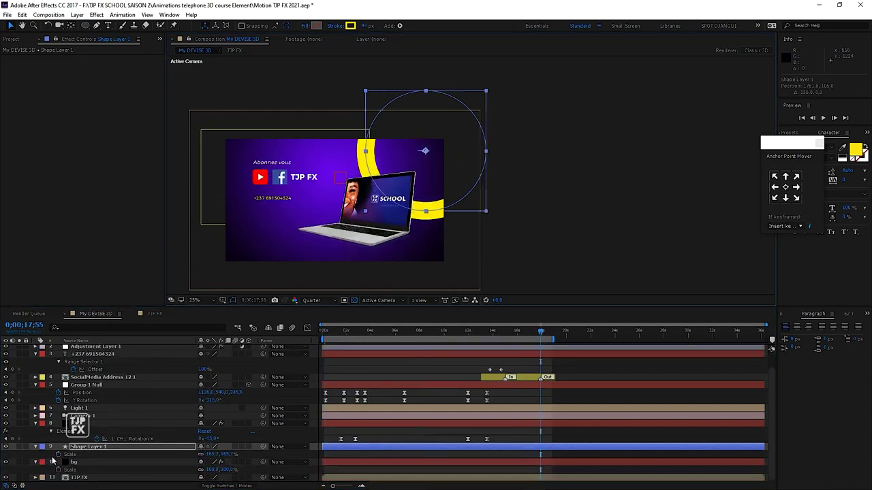
left_click(58, 454)
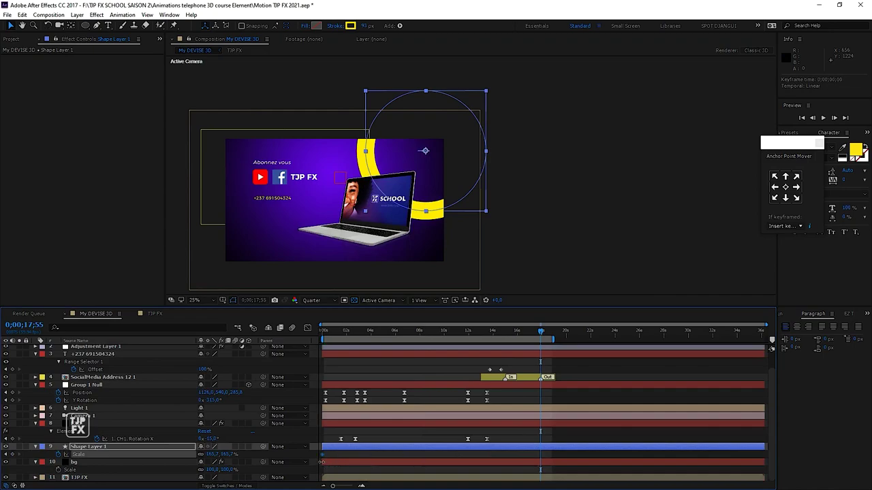
left_click_drag(216, 454, 238, 454)
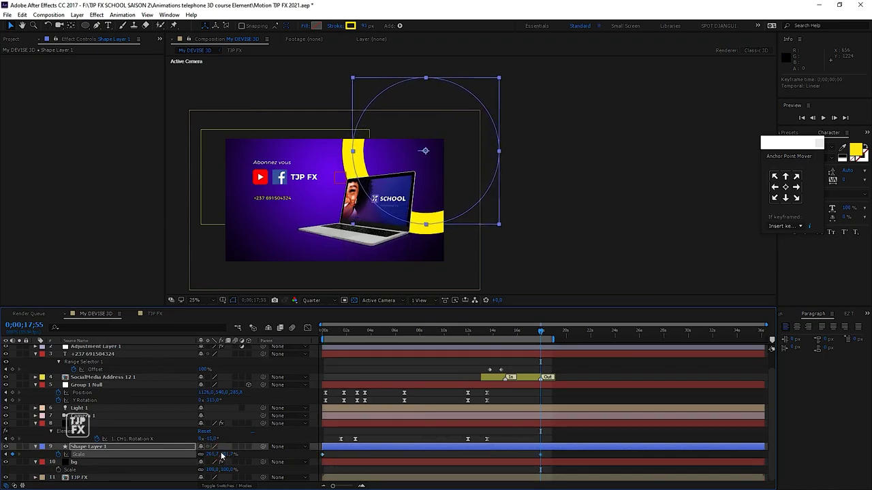
Step: Apply VC Reflect to the ring with a raised floor, 7% opacity and 3,8 blur
key("ctrl+space")
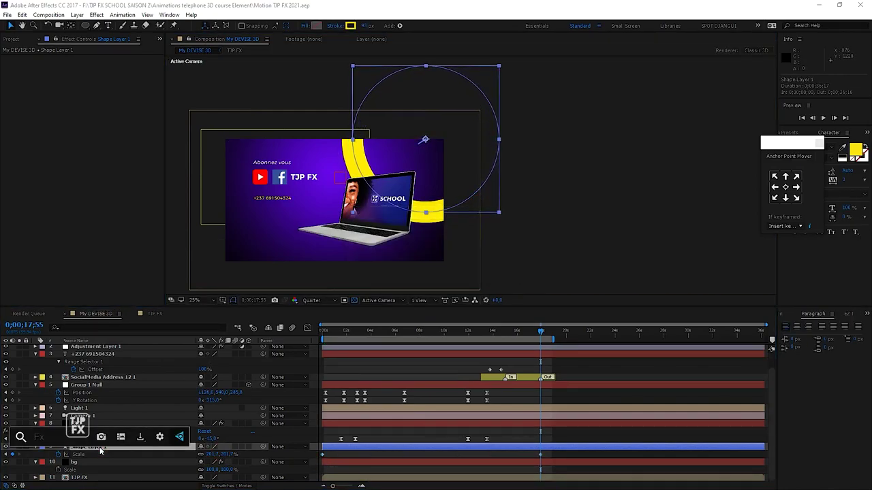
type("refl")
left_click(79, 428)
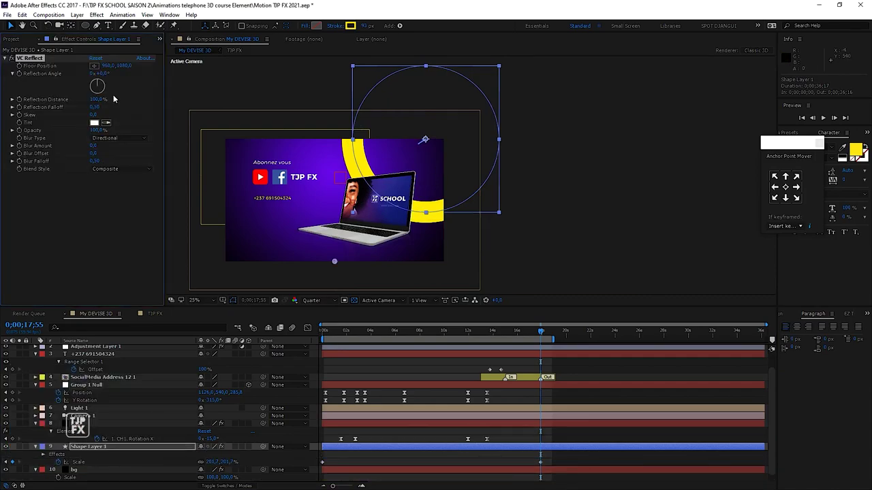
left_click_drag(335, 261, 335, 232)
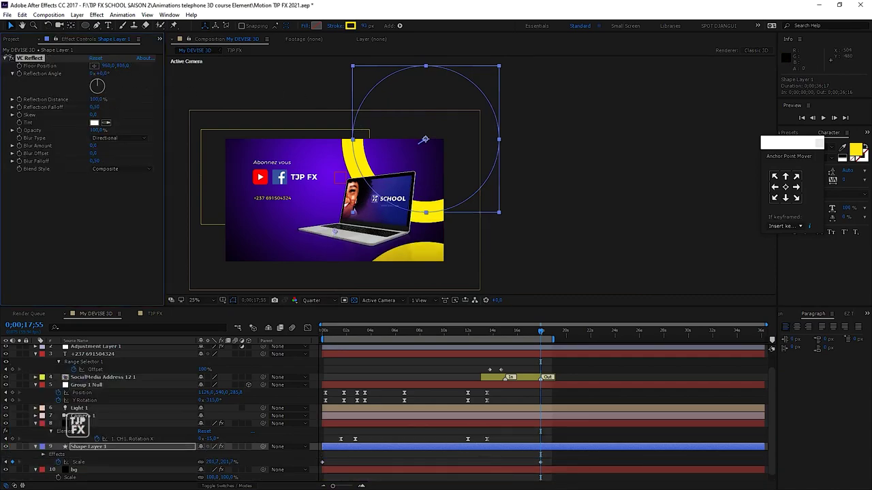
left_click_drag(99, 130, 61, 130)
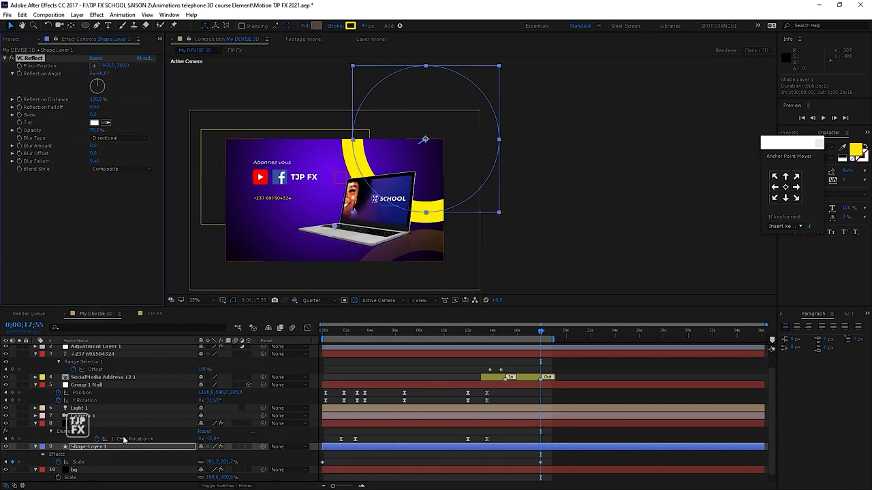
left_click(91, 198)
mouse_move(93, 145)
left_mouse_down()
mouse_move(107, 146)
mouse_move(88, 129)
left_mouse_up()
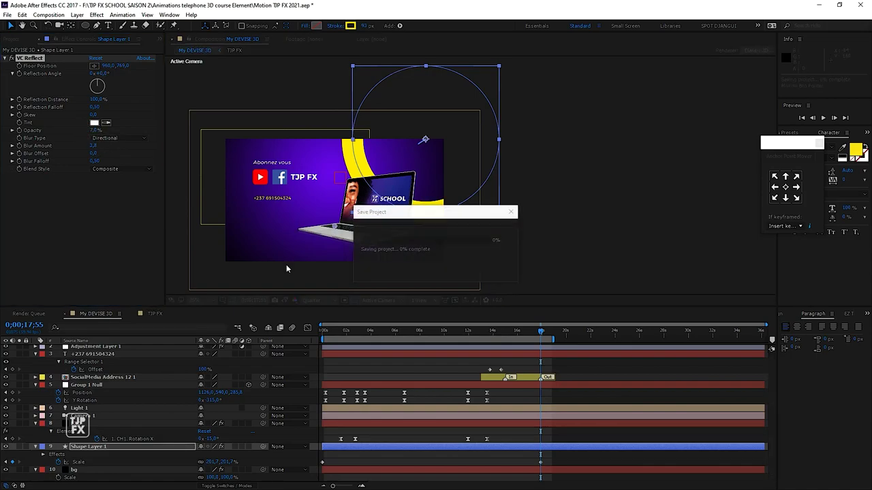
mouse_move(541, 332)
left_mouse_down()
mouse_move(360, 331)
mouse_move(315, 348)
left_mouse_up()
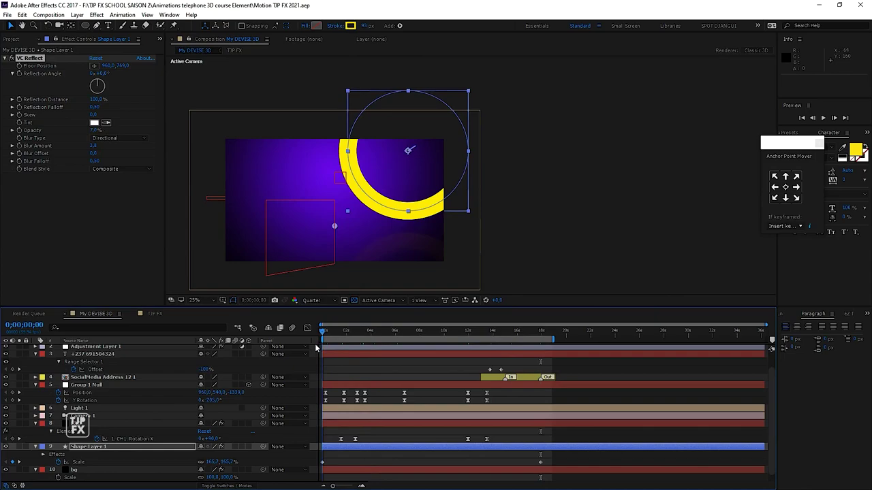
Step: Apply Easy Ease to Shape Layer 1's Position keyframes and check the ring's motion
key("space")
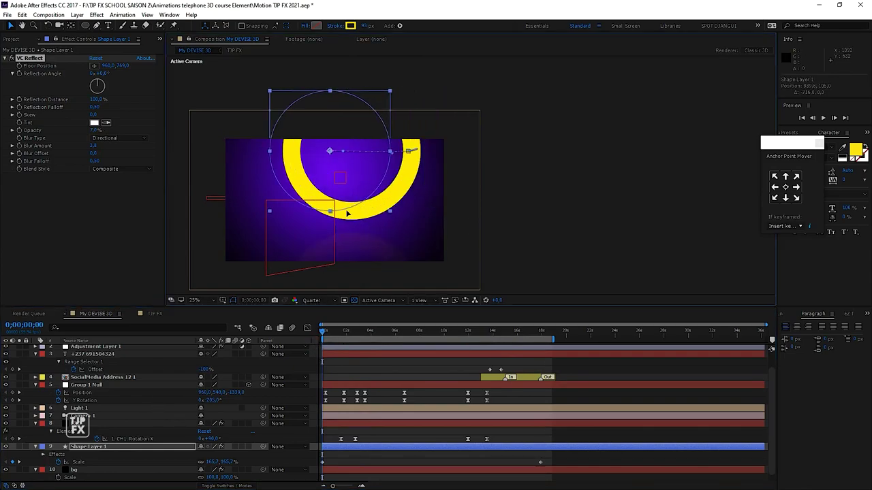
left_click(320, 339)
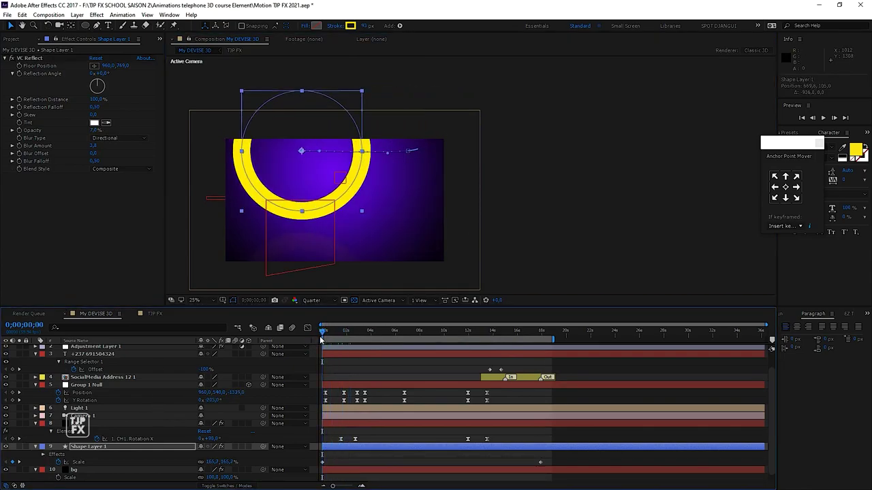
scroll(344, 451, "up", 3)
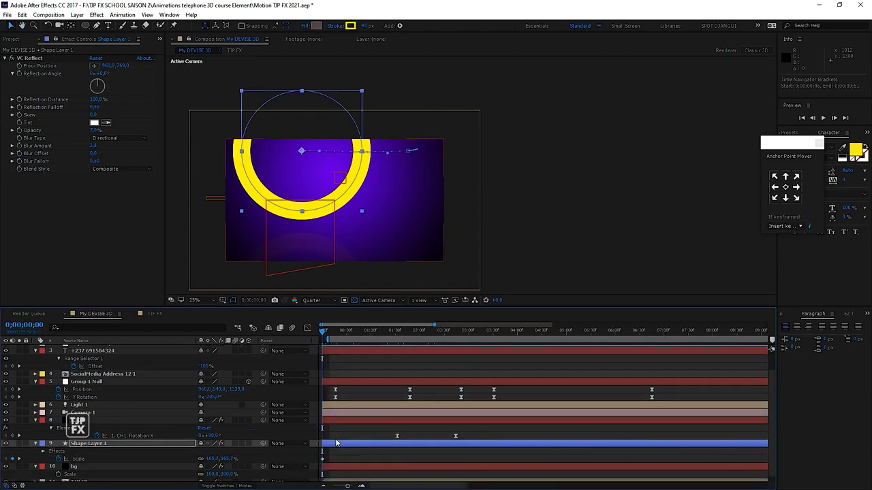
key("p")
scroll(332, 456, "down", 3)
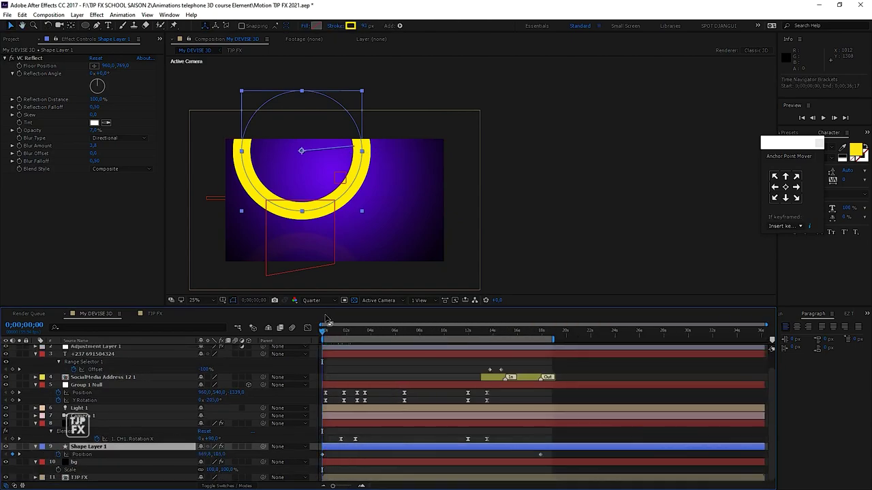
right_click(324, 455)
mouse_move(409, 449)
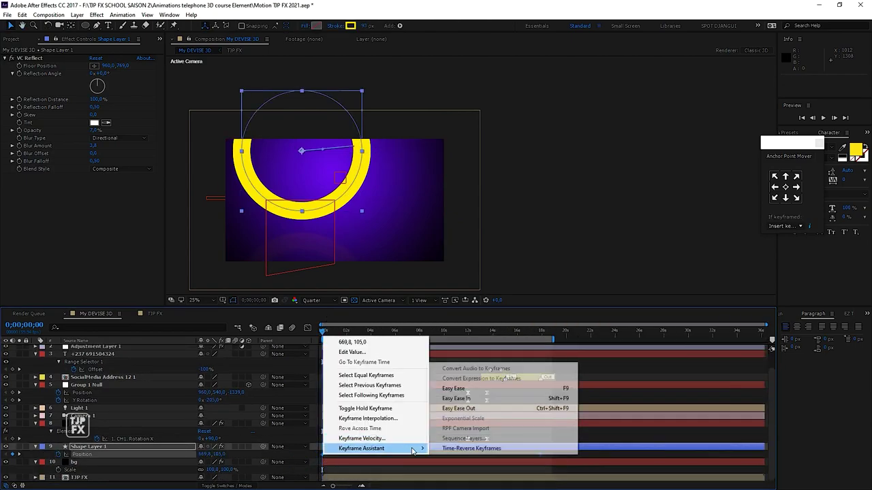
left_click(513, 386)
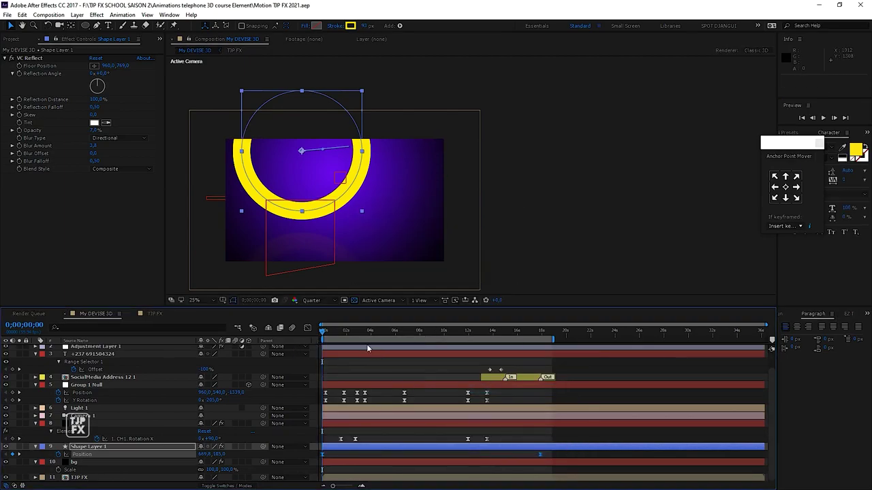
mouse_move(334, 333)
left_mouse_down()
mouse_move(525, 343)
mouse_move(387, 343)
mouse_move(541, 335)
mouse_move(543, 344)
left_mouse_up()
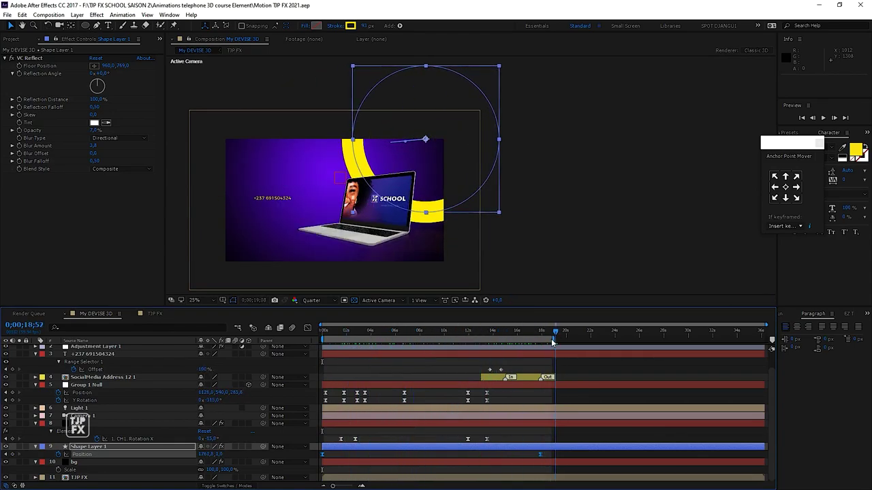
left_click(545, 378)
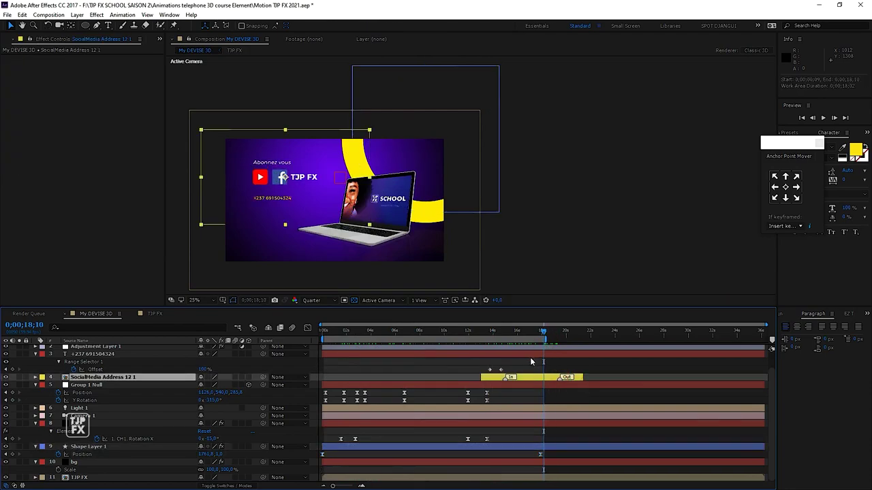
Step: Deselect all layers with F2 and collapse every twirled-down property with U
key("F2")
key("u")
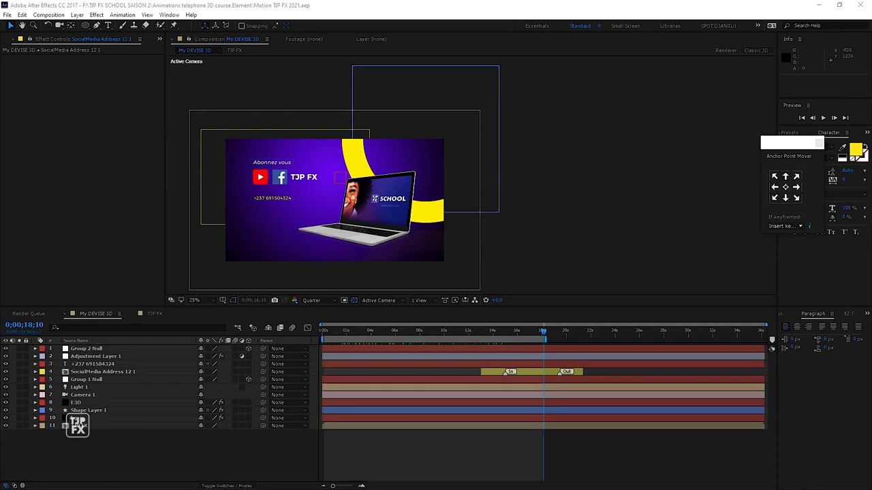
Step: Move the current time to 16;31 and add My DEVISE 3D to the render queue
left_click(102, 316)
left_click(47, 15)
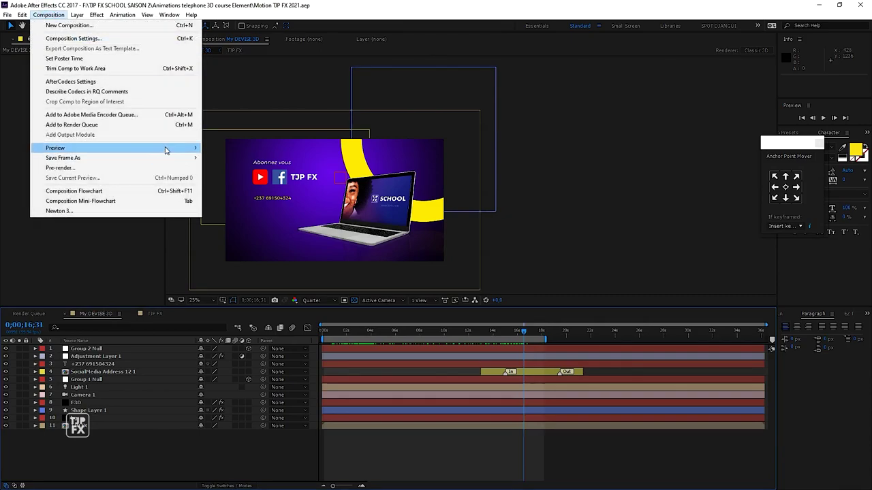
left_click(103, 121)
Step: Set the output module's QuickTime video codec to H.264
left_click(79, 374)
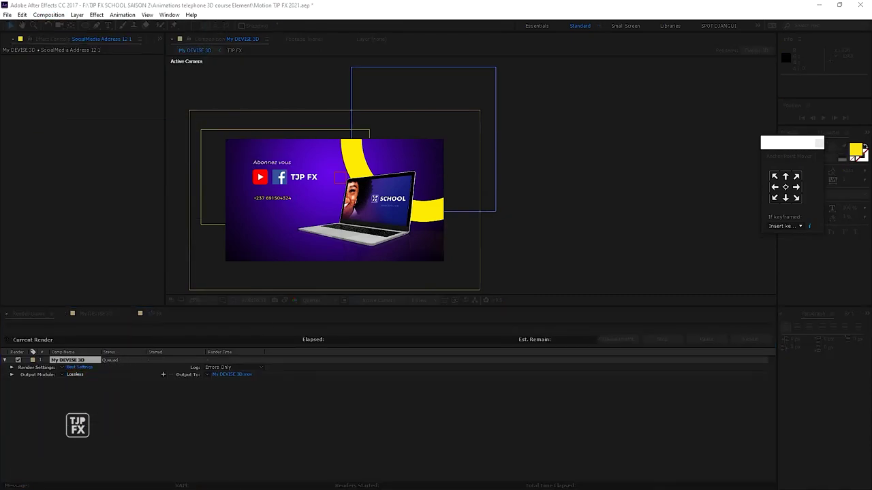
left_click(456, 200)
left_click(379, 116)
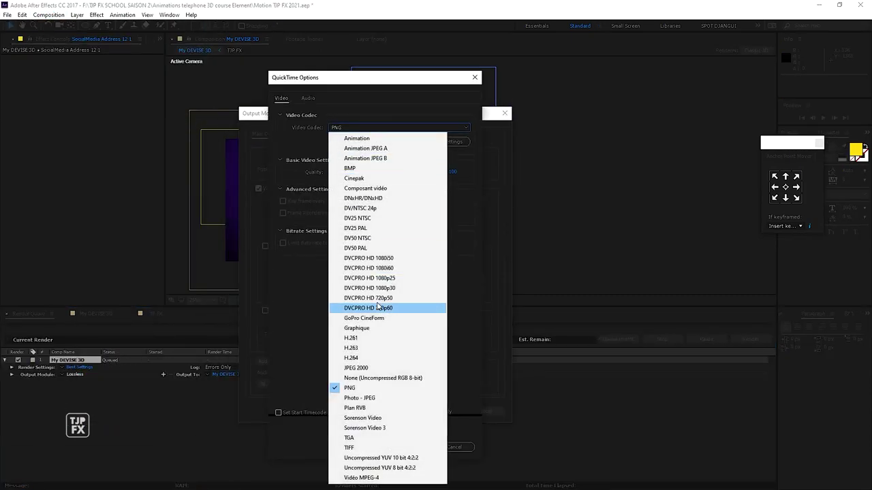
left_click(363, 356)
left_click(412, 450)
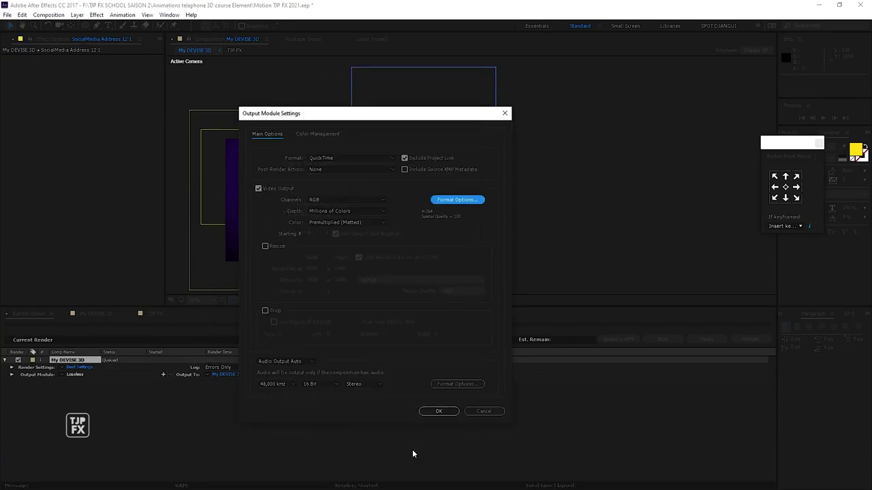
left_click(436, 412)
Step: Save the render output as My DEVISE 3D.mov in the chosen folder
left_click(247, 376)
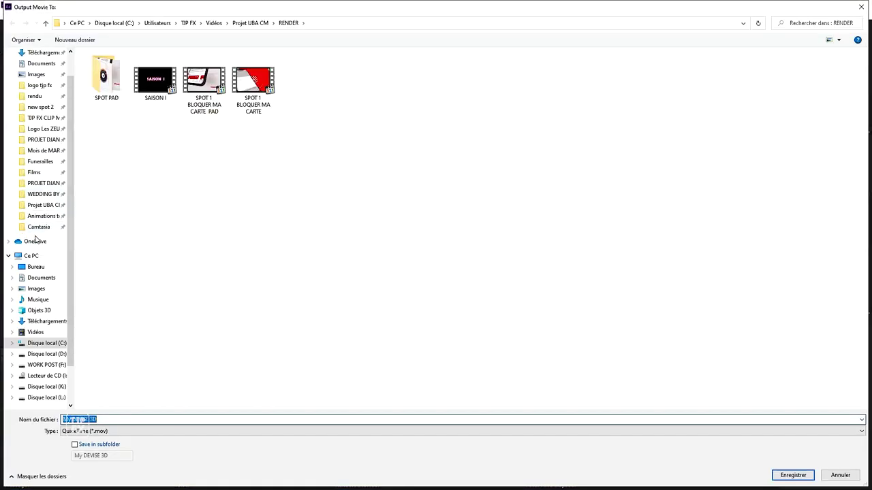
left_click(41, 216)
left_click(793, 475)
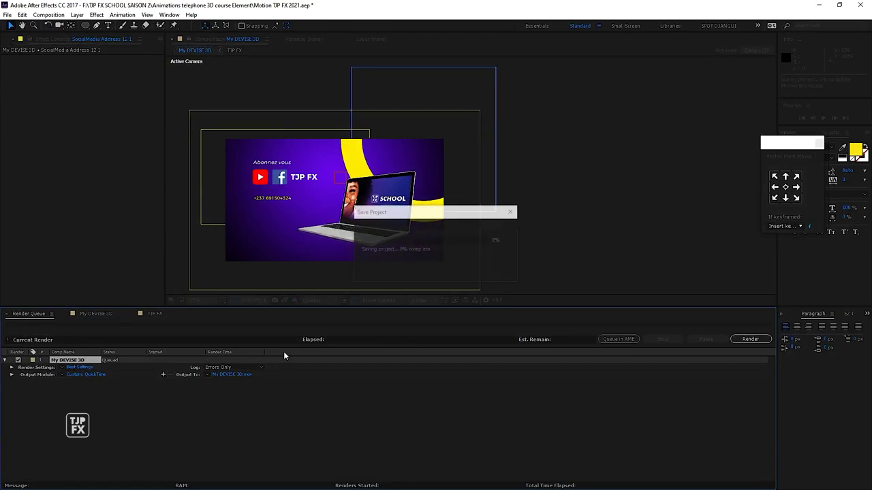
Step: Save the project and move Shape Layer 1 to the bottom of the layer stack
key("Return")
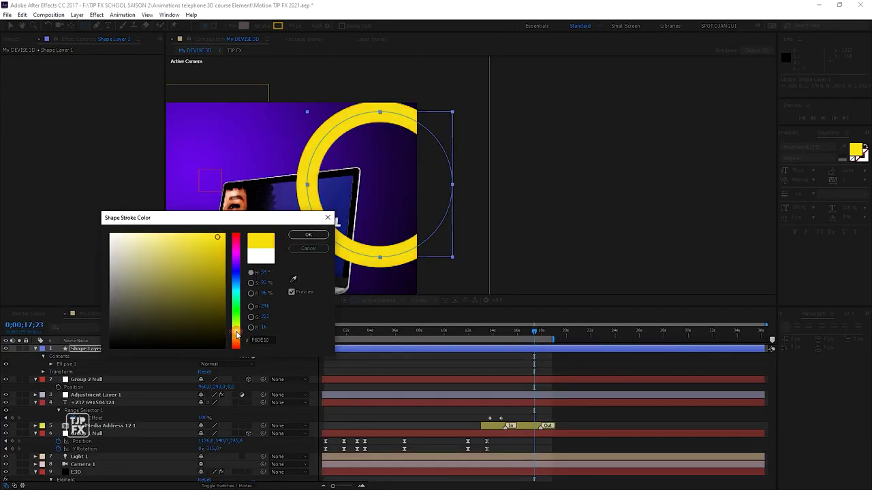
left_click(311, 249)
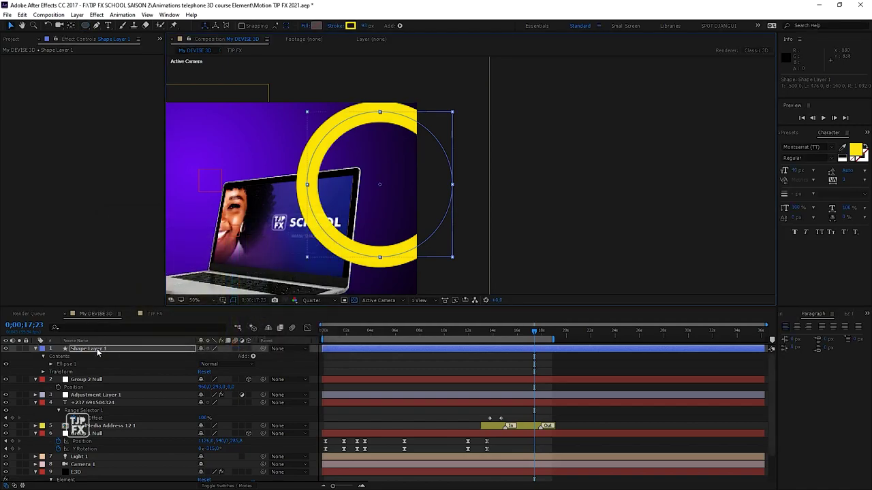
left_click_drag(95, 349, 102, 476)
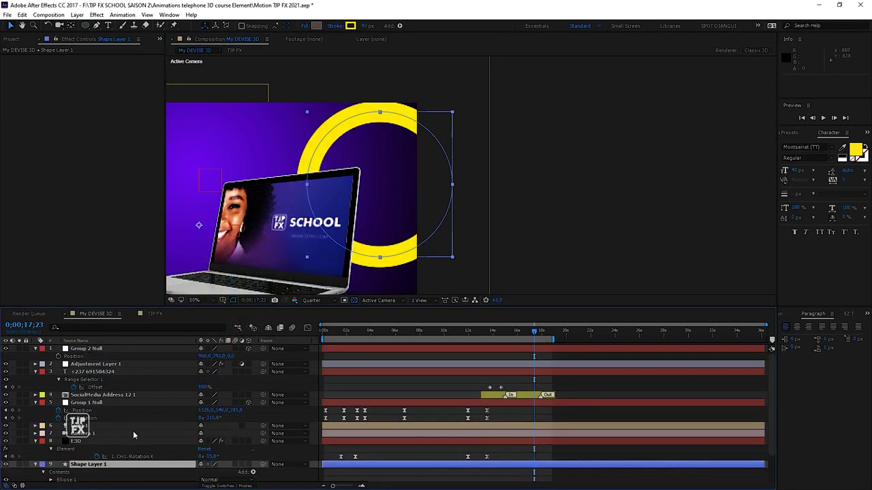
Step: Enlarge the yellow ring and reposition it up and to the left using Anchor Point Mover
scroll(309, 240, "down", 2)
left_click(459, 194)
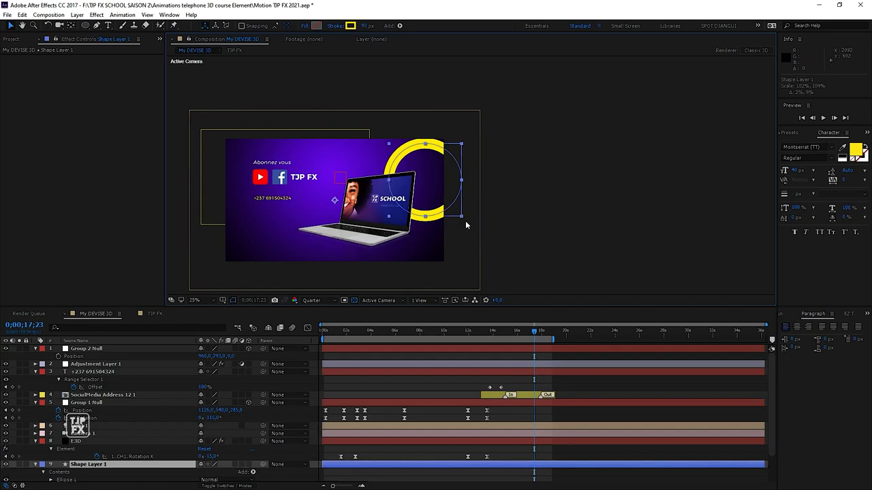
left_click_drag(466, 222, 511, 242)
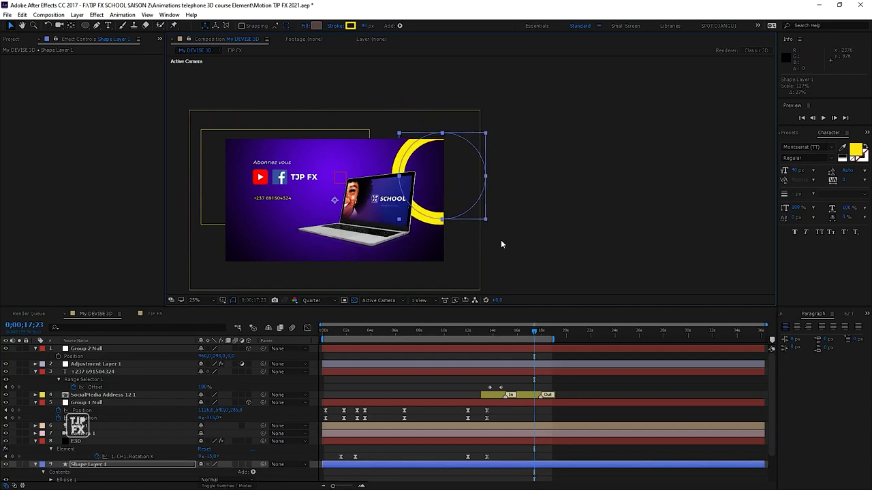
left_click(169, 15)
left_click(232, 59)
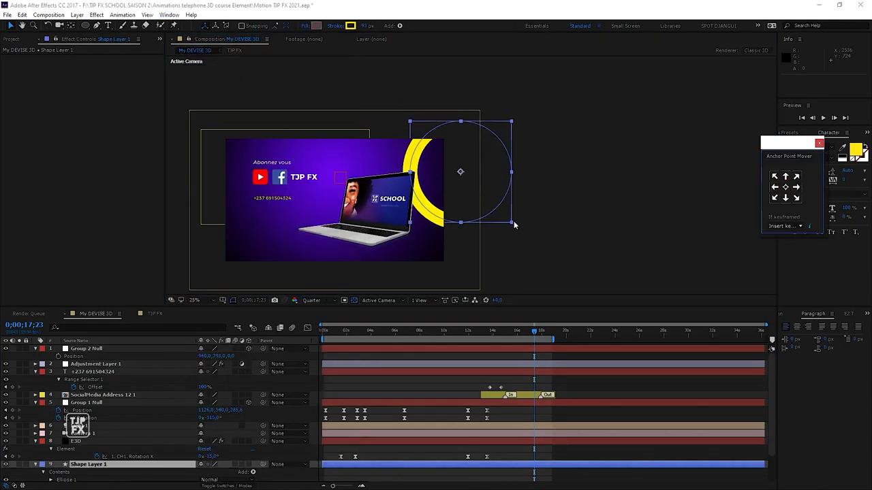
left_click_drag(497, 213, 442, 194)
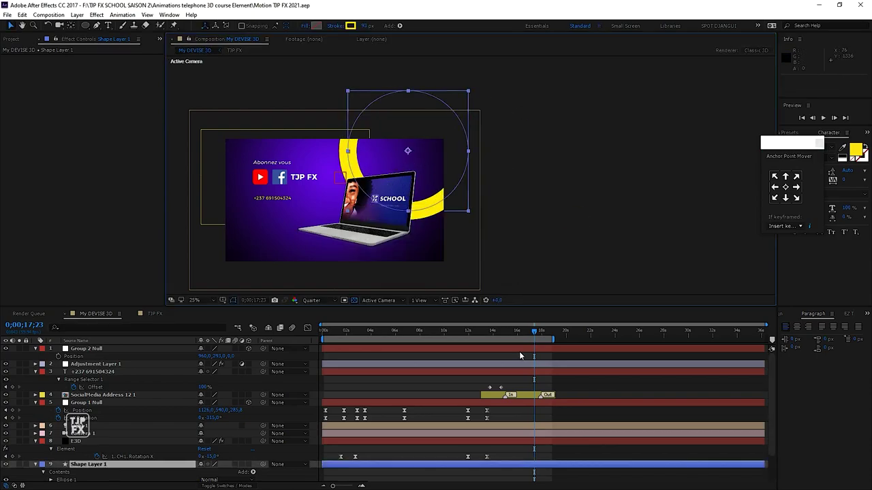
Step: Set ring Position keyframes at the start and at 17;55, shifted to the right
left_click_drag(388, 332, 325, 334)
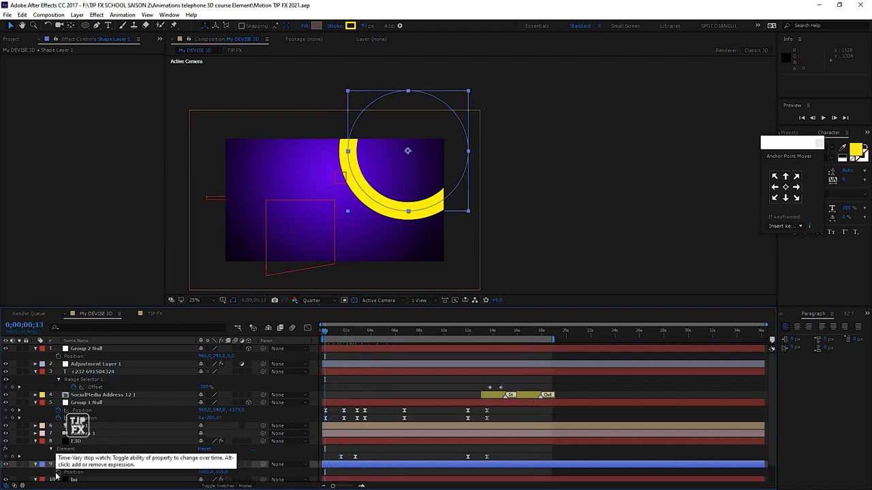
key("alt+shift+p")
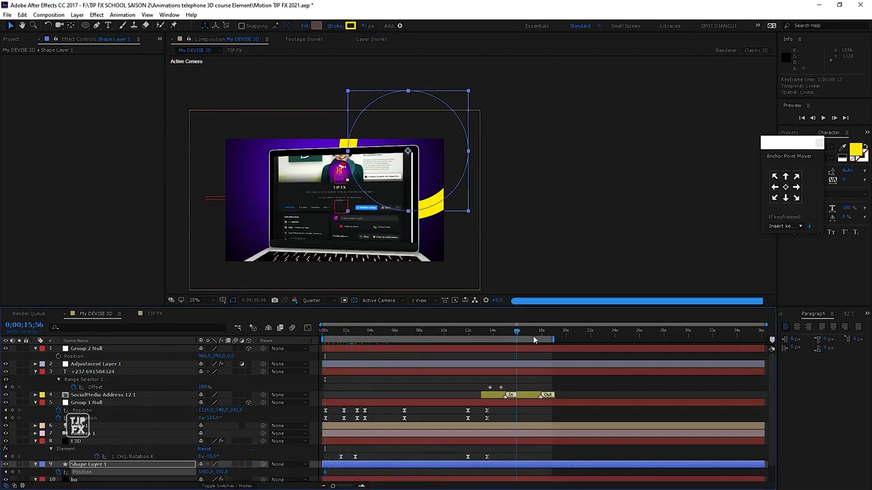
left_click_drag(344, 332, 541, 332)
left_click_drag(407, 151, 425, 150)
Step: Keyframe the ring's Scale so it grows to 201.7% by 17;55
key("s")
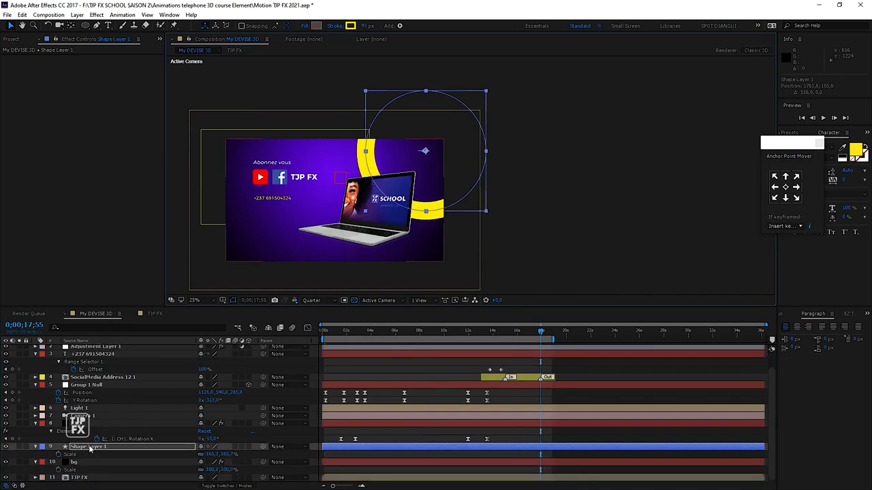
left_click(58, 455)
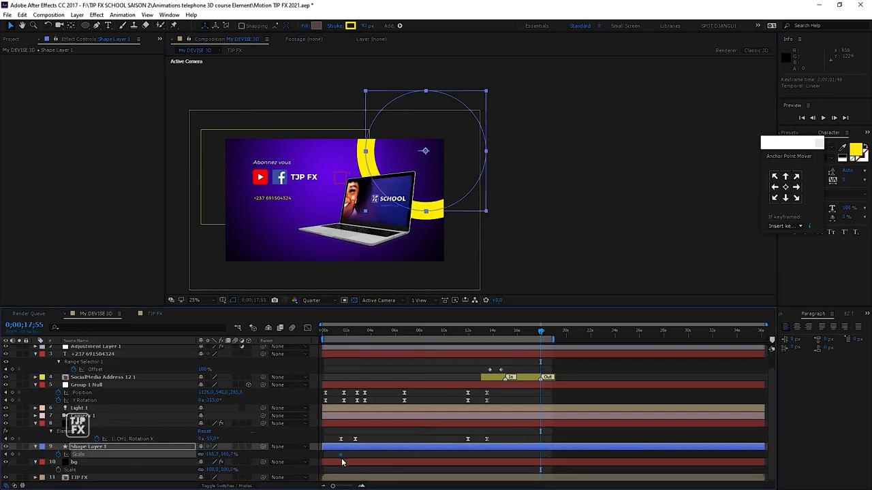
left_click_drag(212, 455, 481, 206)
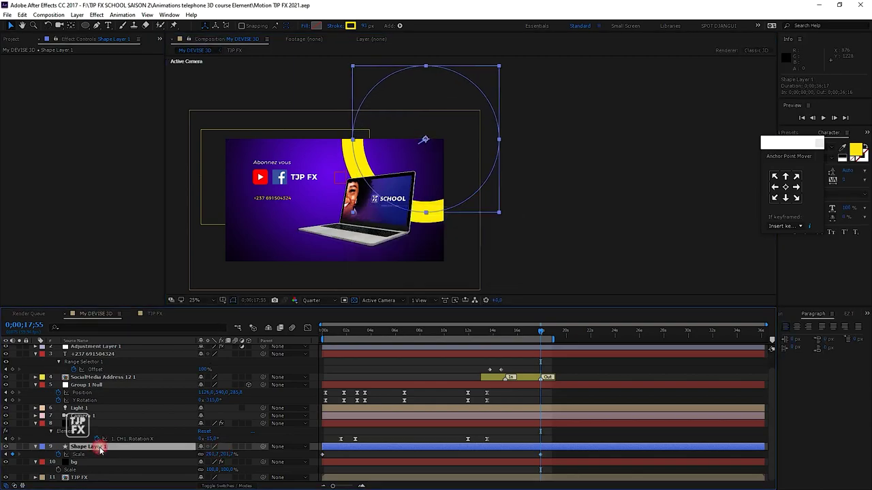
key("ctrl+space")
Step: Apply VC Reflect to the ring with Floor Position 960,0, 769,0, 7% opacity and slight blur
type("refl")
left_click(79, 428)
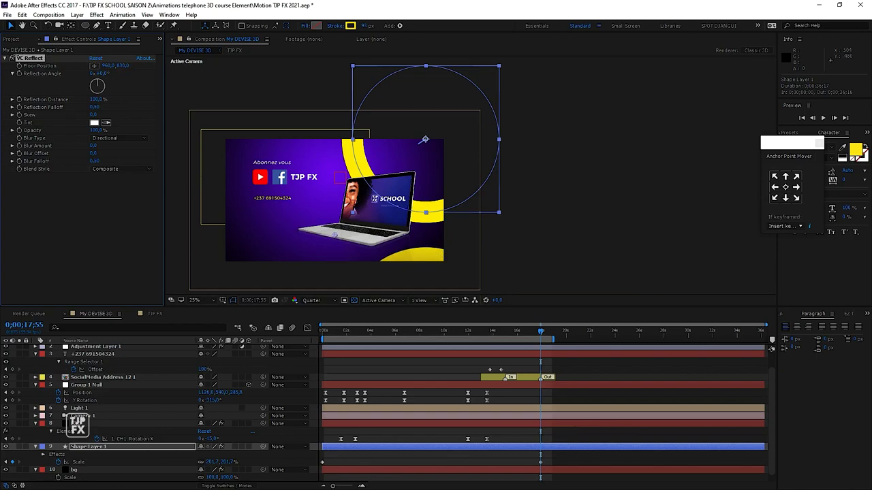
left_click_drag(94, 131, 58, 132)
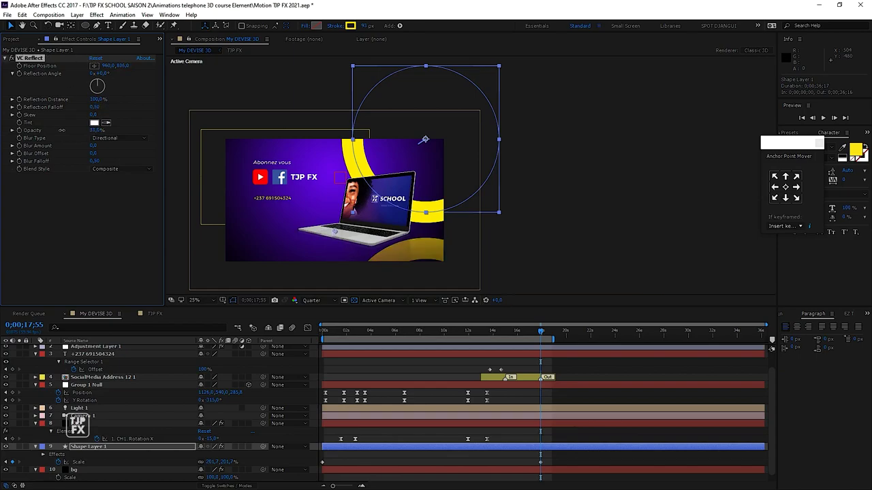
left_click_drag(119, 65, 106, 66)
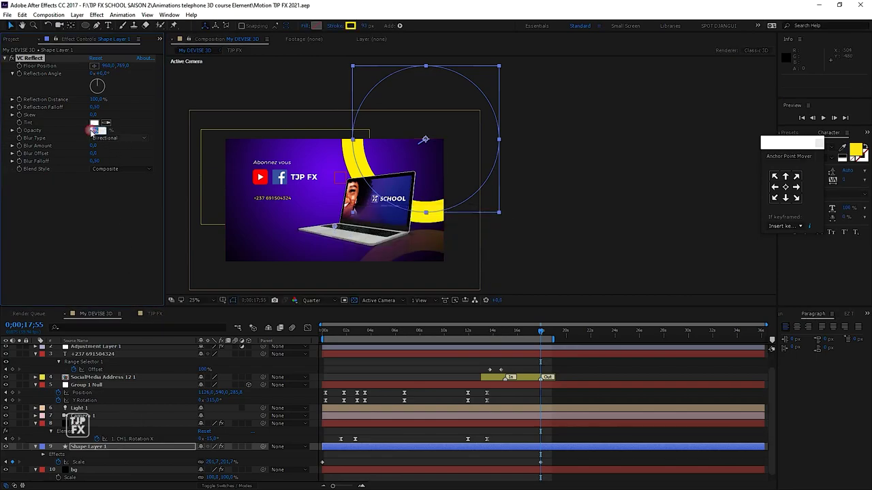
left_click_drag(94, 146, 101, 146)
left_click_drag(90, 130, 88, 129)
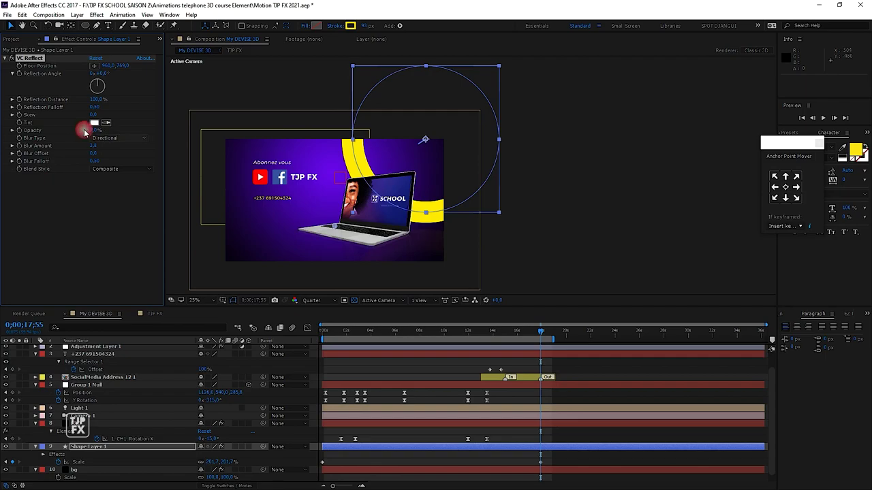
Step: Preview the animation from the start, then enlarge the yellow ring to about 201.7%
left_click_drag(518, 334, 318, 341)
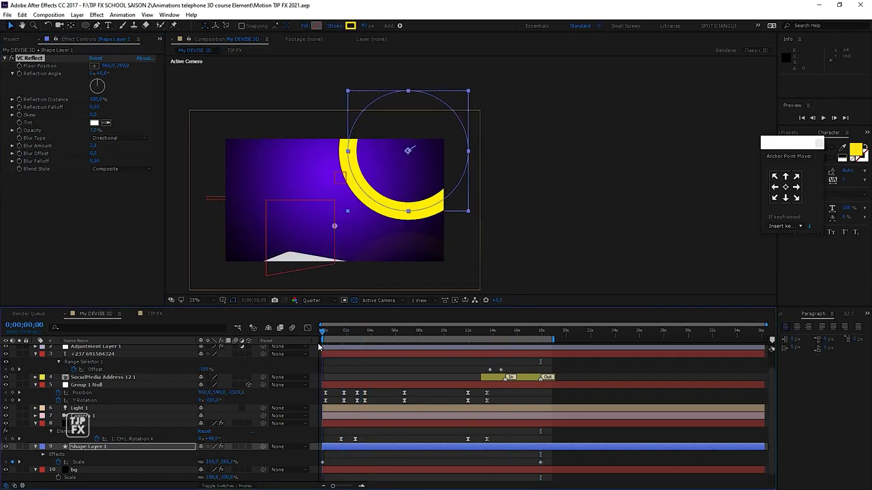
key("space")
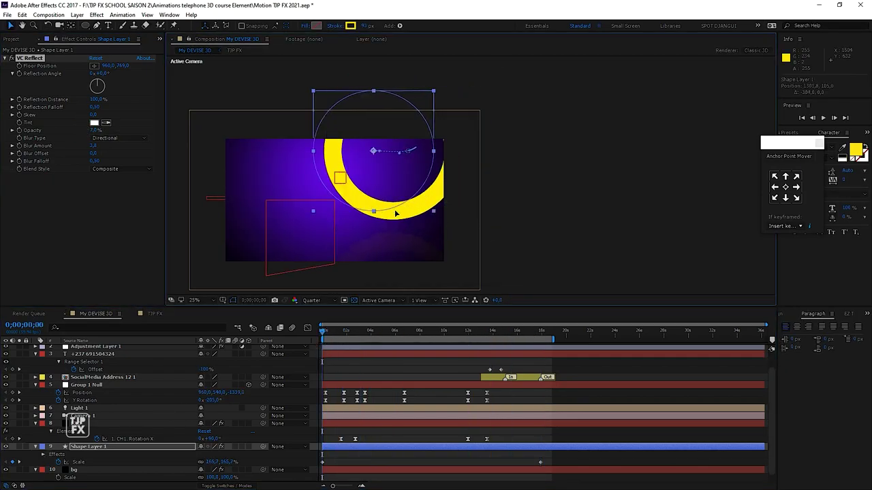
key("space")
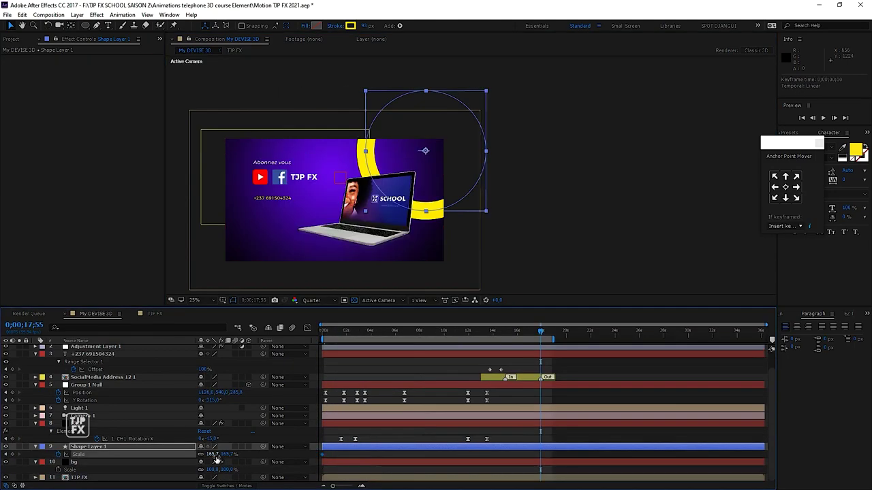
left_click_drag(486, 211, 480, 206)
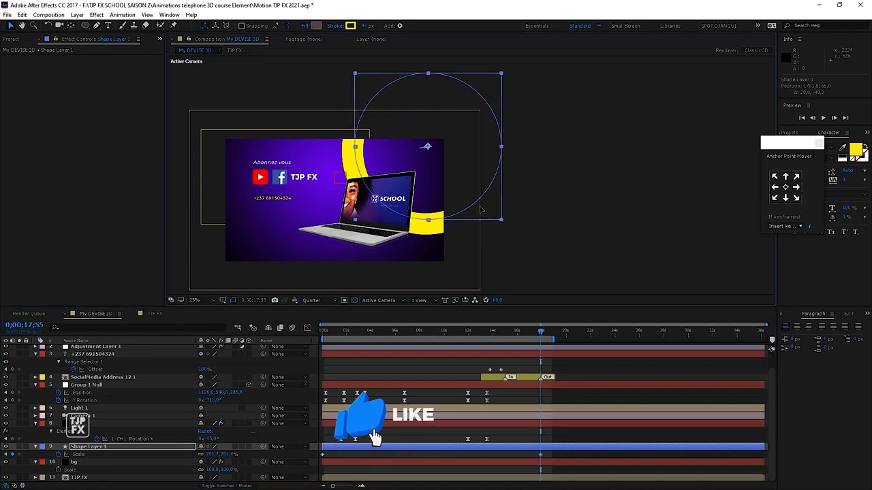
Step: Reapply VC Reflect to the ring, raising the floor to about 808, fading and slightly blurring it
key("ctrl+space")
type("refl")
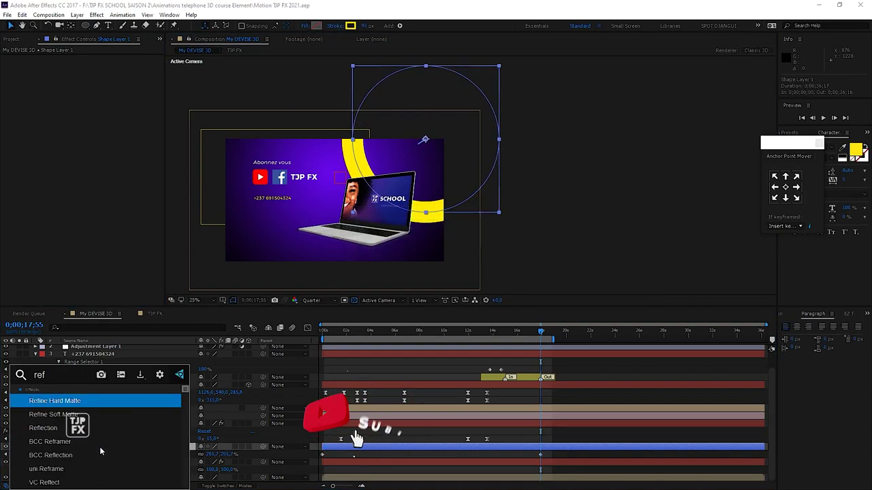
left_click(80, 429)
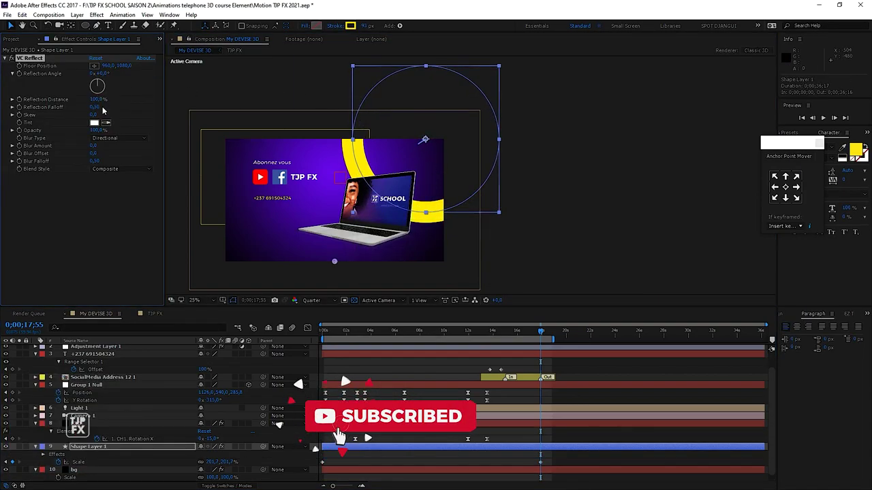
left_click_drag(103, 64, 75, 65)
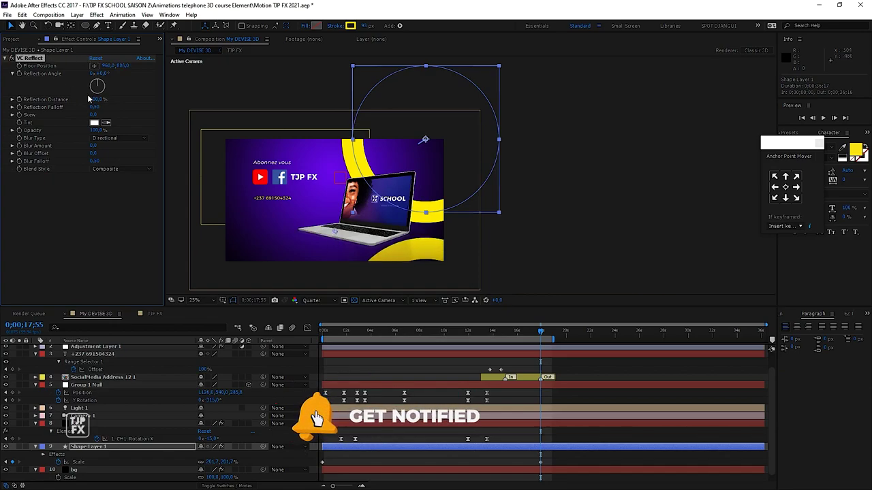
left_click_drag(97, 130, 62, 130)
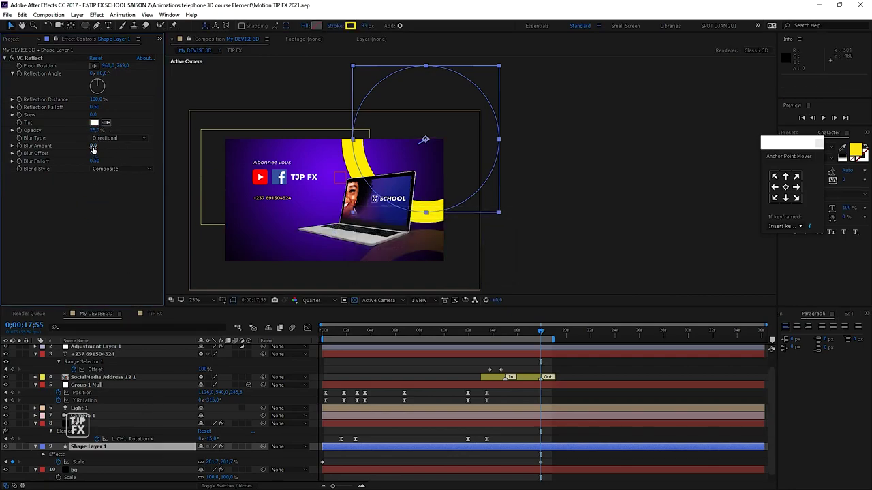
left_click_drag(93, 145, 102, 145)
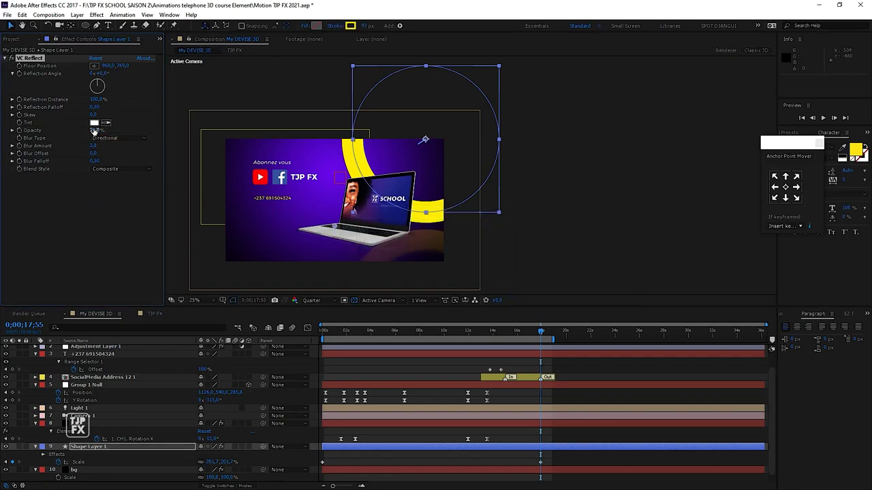
Step: Undo the last adjustment, lower the reflection opacity to 7% again, and return to the start
key("ctrl+z")
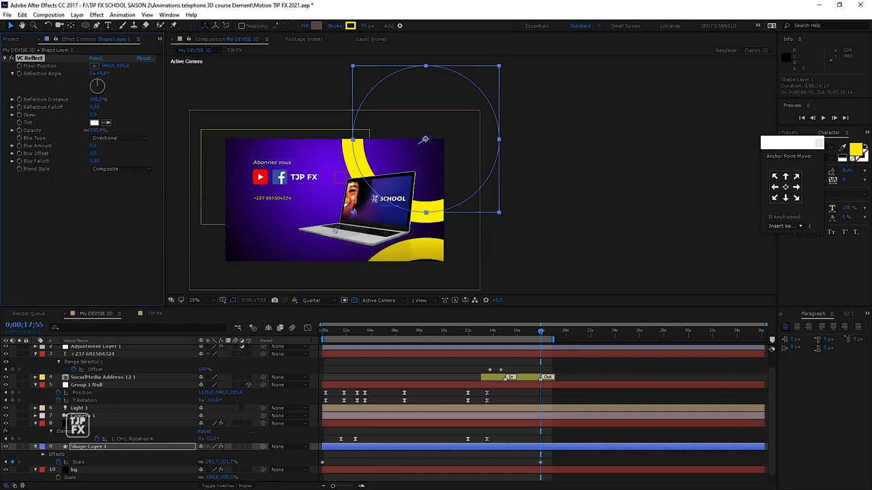
left_click_drag(86, 129, 61, 129)
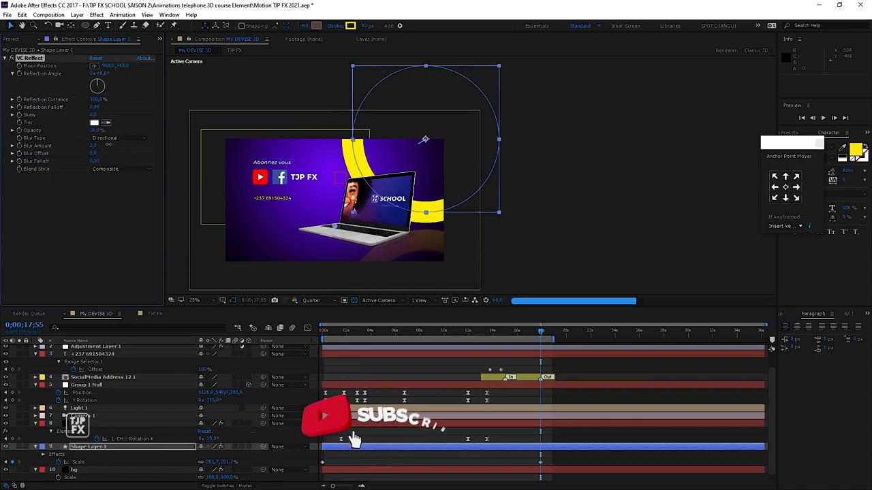
left_click(105, 146)
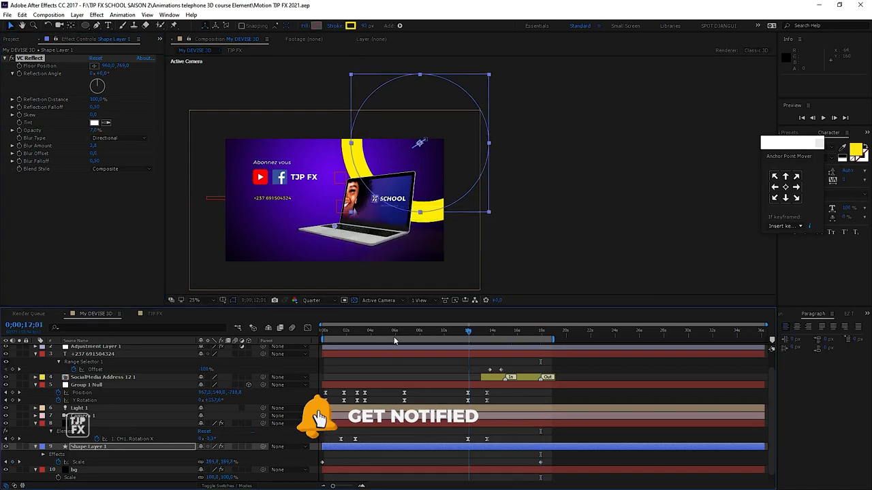
left_click_drag(519, 331, 321, 338)
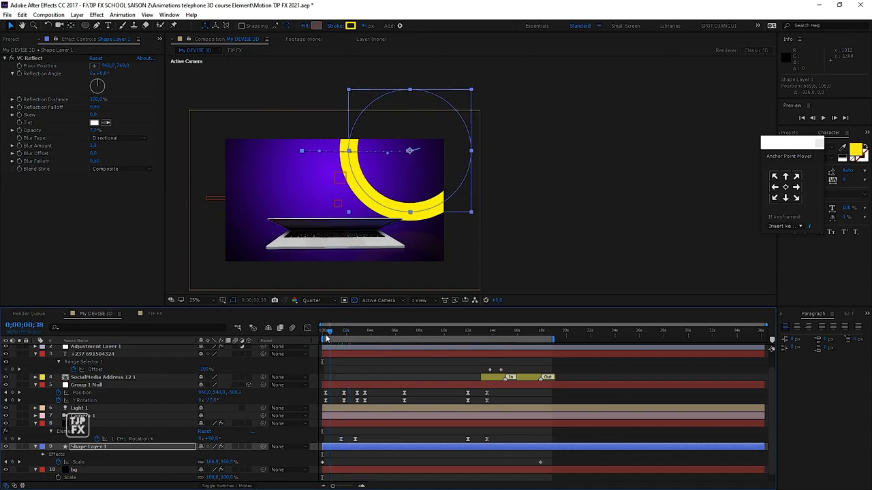
Step: Apply Easy Ease to the yellow ring's Position keyframes
key("=")
key("=")
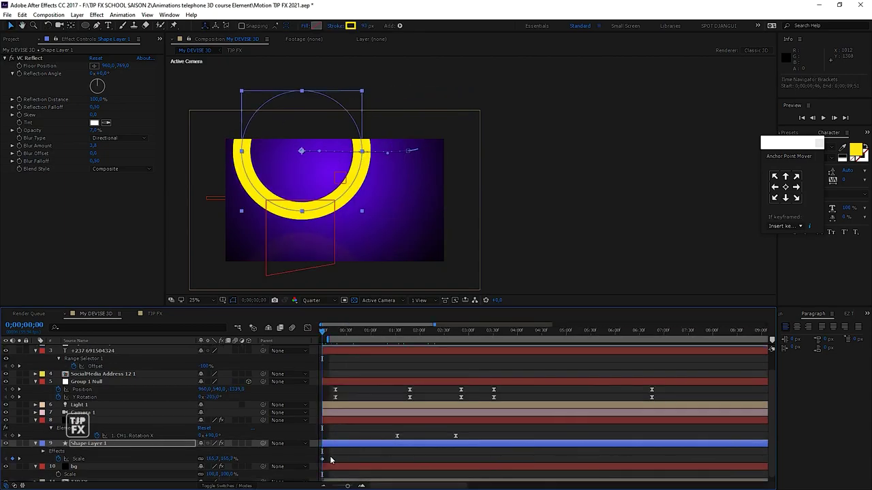
key("p")
key("minus")
key("minus")
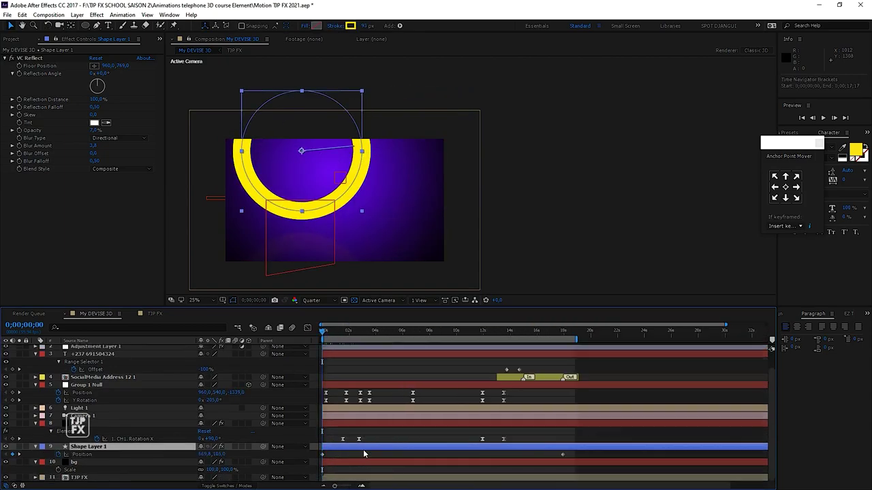
right_click(321, 455)
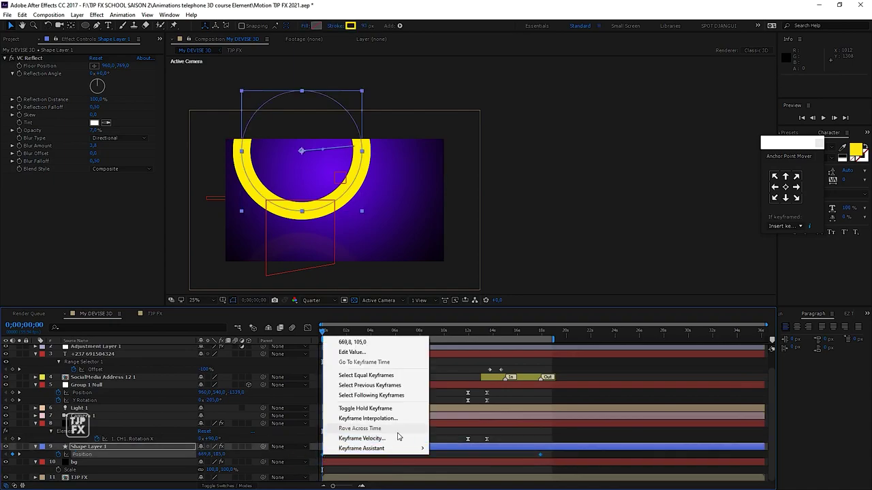
mouse_move(402, 447)
left_click(514, 389)
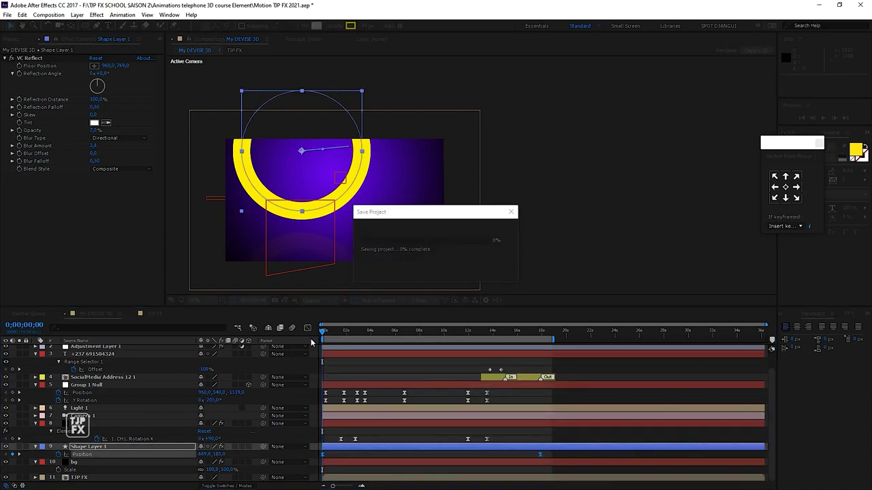
Step: Extend the end of the SocialMedia Address 12 1 badge layer later in the timeline
mouse_move(330, 329)
left_mouse_down()
mouse_move(528, 342)
mouse_move(392, 342)
mouse_move(545, 339)
mouse_move(546, 346)
left_mouse_up()
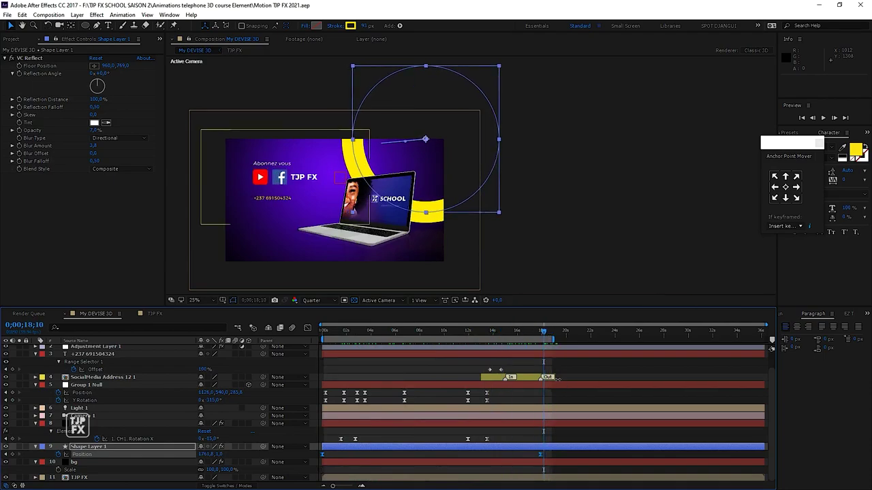
left_click_drag(557, 378, 543, 379)
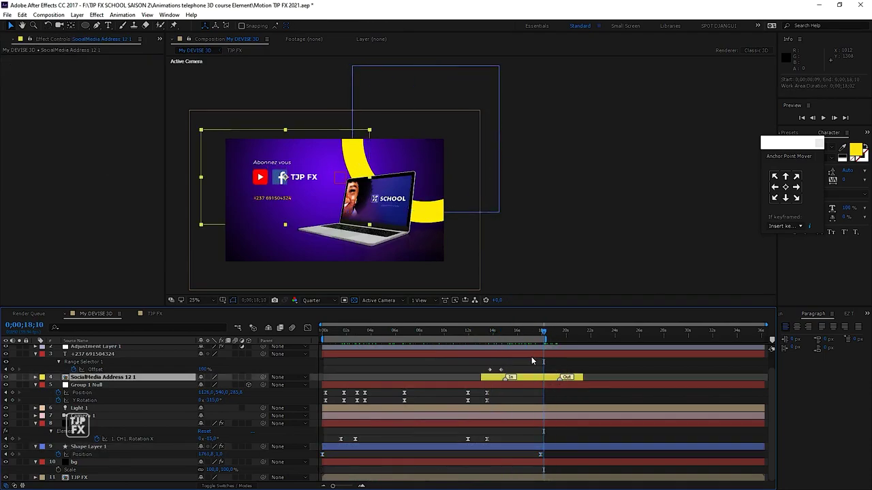
key("F2")
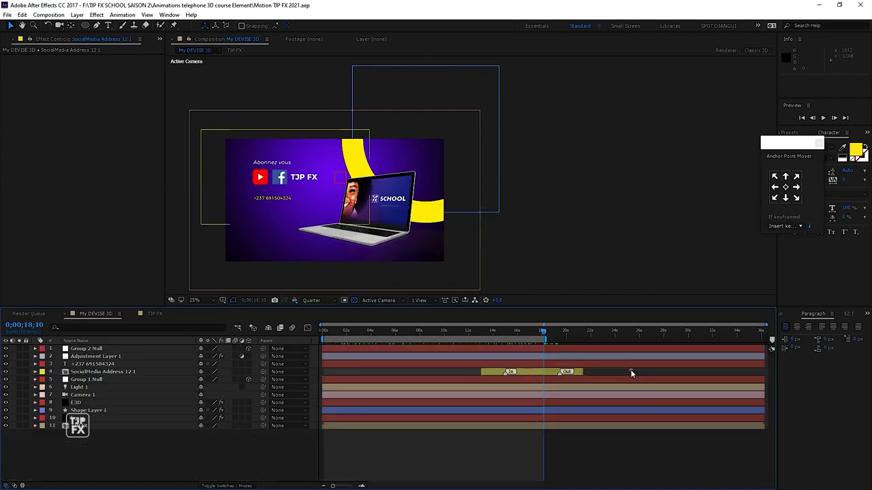
Step: Collapse layer properties, stop the preview, and add My DEVISE 3D to the render queue
key("u")
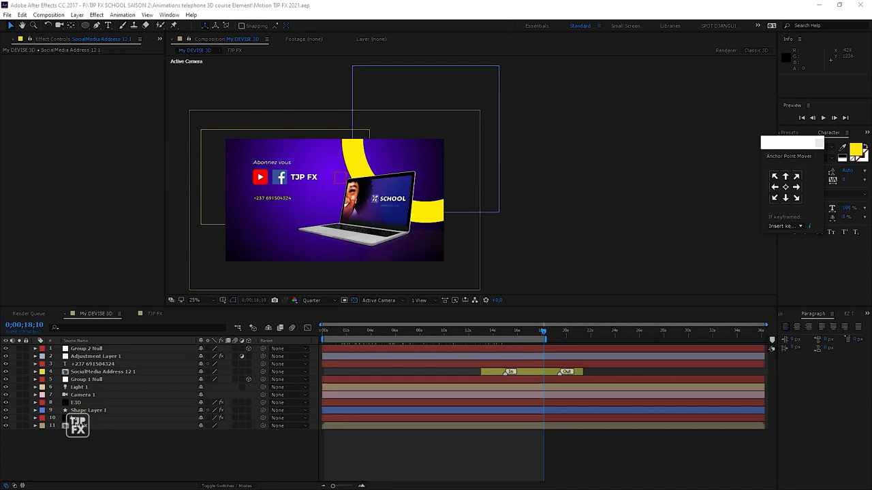
left_click(96, 313)
left_click(48, 14)
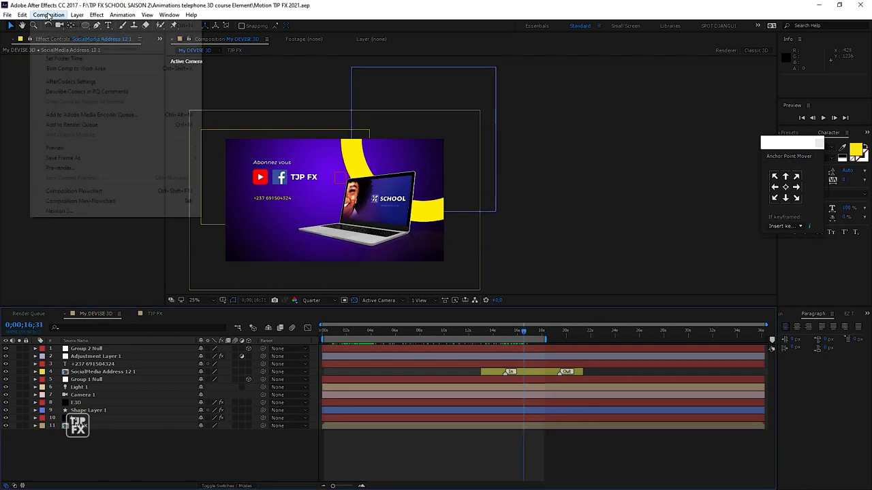
left_click(188, 125)
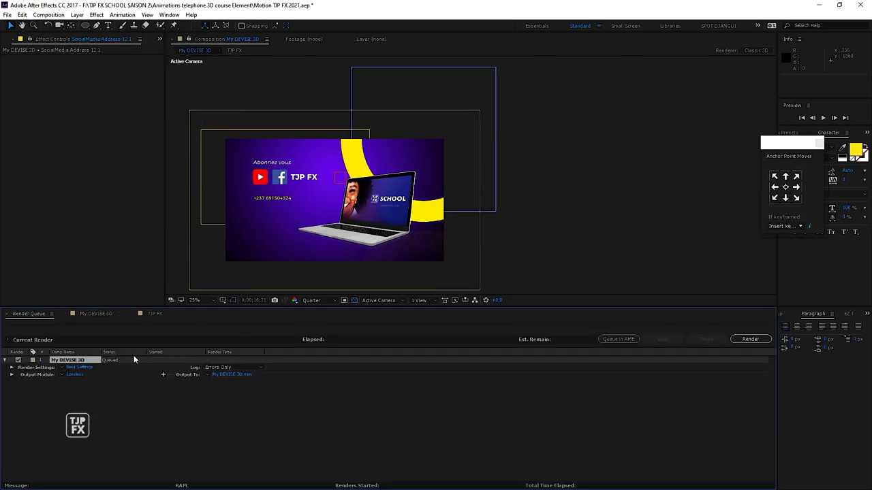
Step: Set the output module's QuickTime video codec to H.264
left_click(75, 375)
left_click(436, 197)
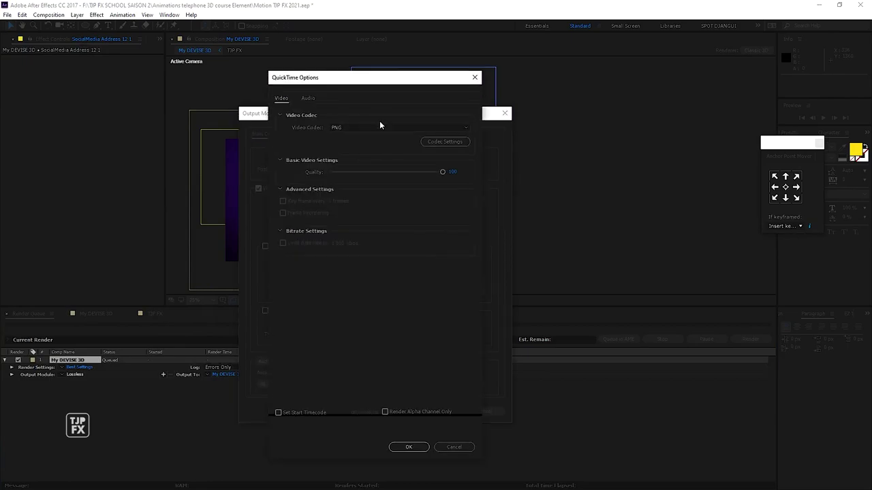
left_click(380, 127)
left_click(363, 358)
left_click(409, 447)
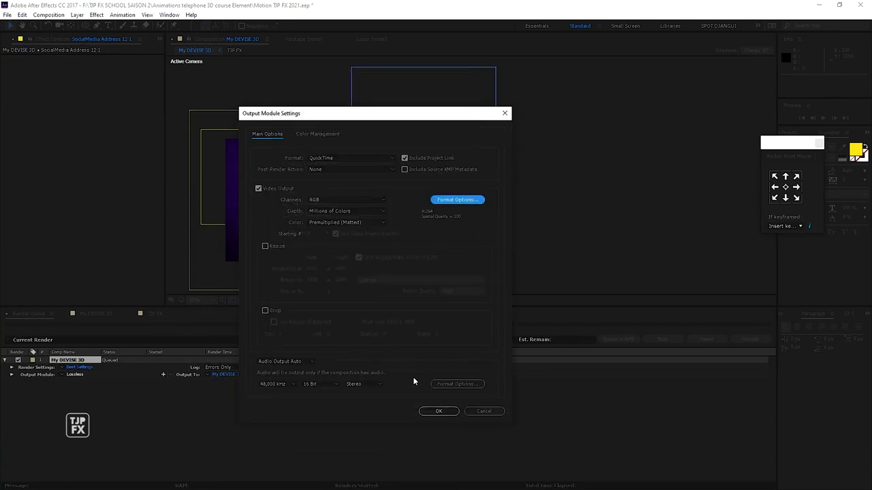
left_click(422, 411)
Step: Save the output as My DEVISE 3D.mov in the Animations telephone 3D course Element folder and render
left_click(266, 374)
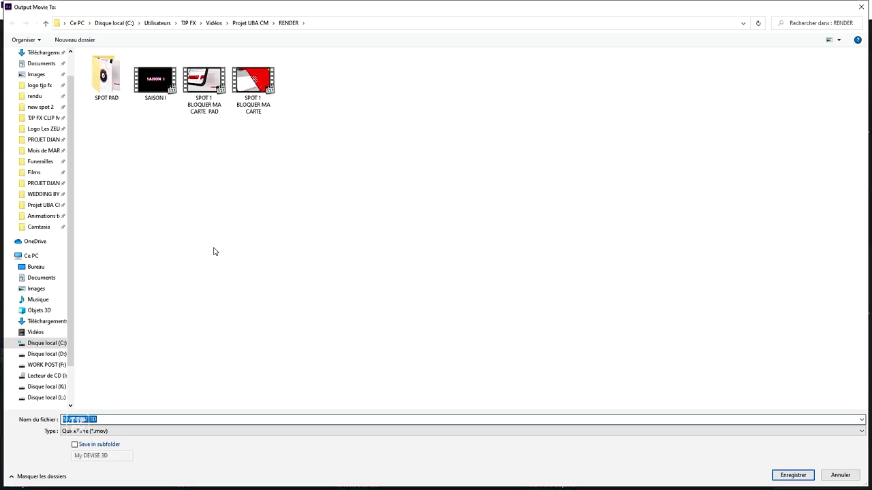
left_click(41, 216)
left_click(793, 475)
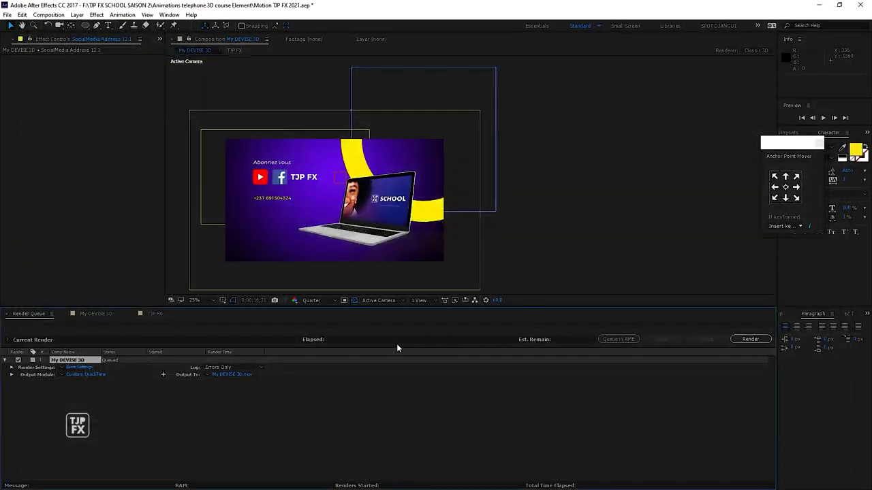
key("Return")
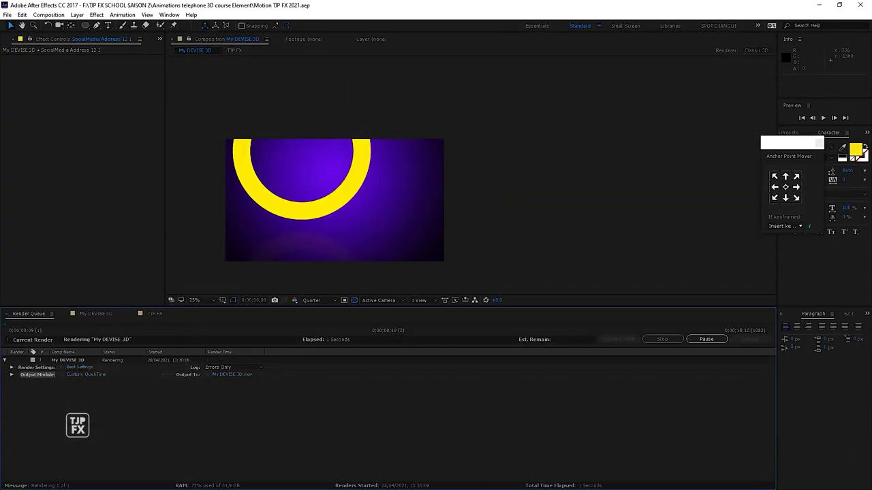
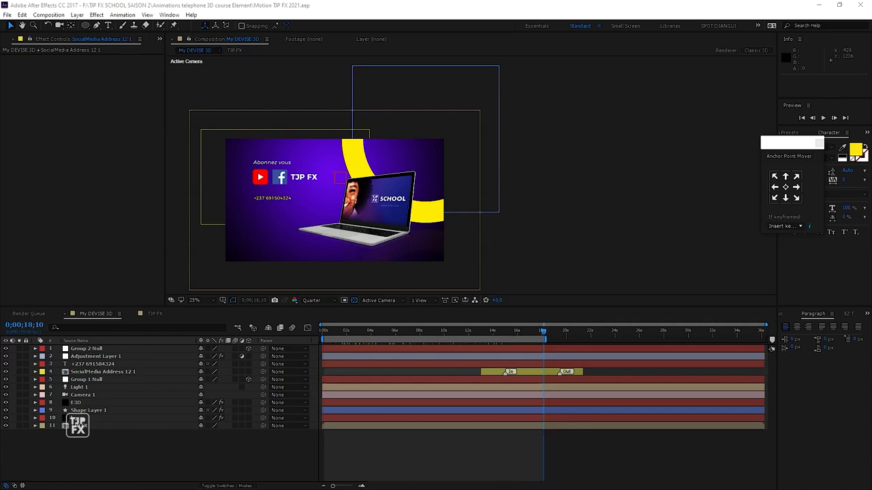
Step: Add My DEVISE 3D to the render queue with a QuickTime H.264 output module
left_click(49, 15)
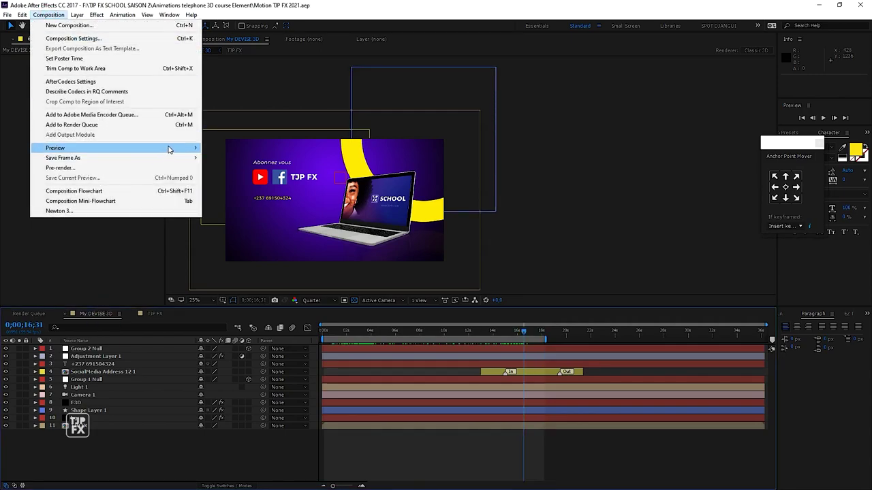
left_click(184, 125)
left_click(79, 374)
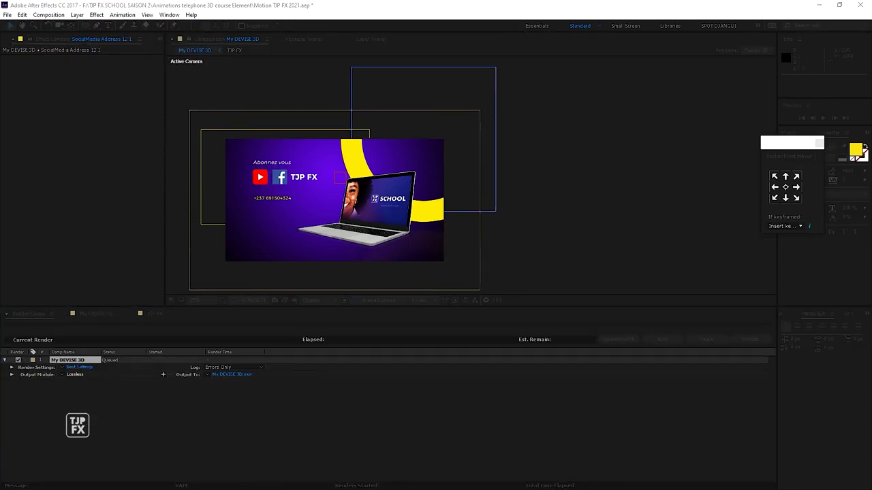
left_click(464, 202)
left_click(379, 127)
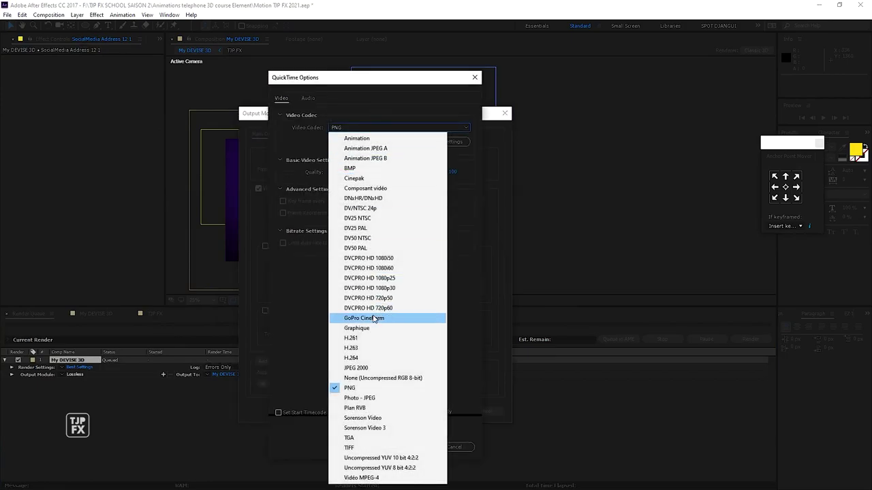
left_click(363, 356)
left_click(408, 447)
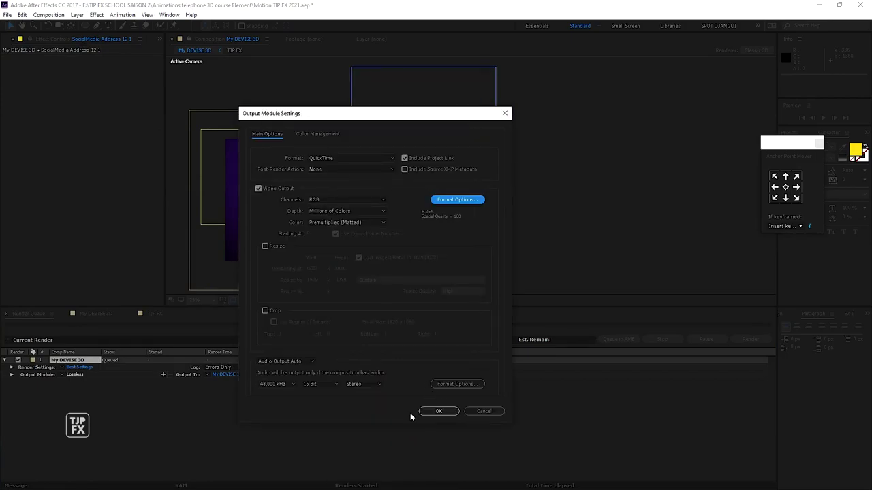
left_click(440, 411)
Step: Set the movie's output location to the Animations telephone 3D course Element folder
left_click(266, 374)
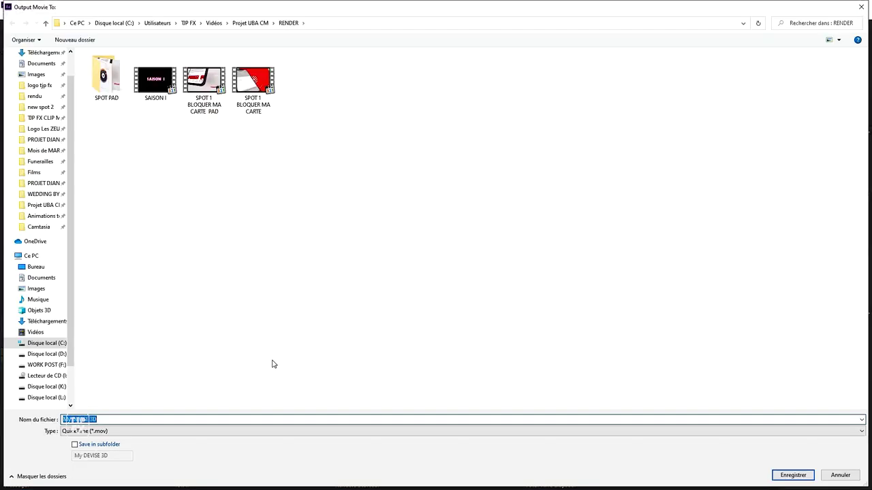
left_click(42, 216)
left_click(793, 475)
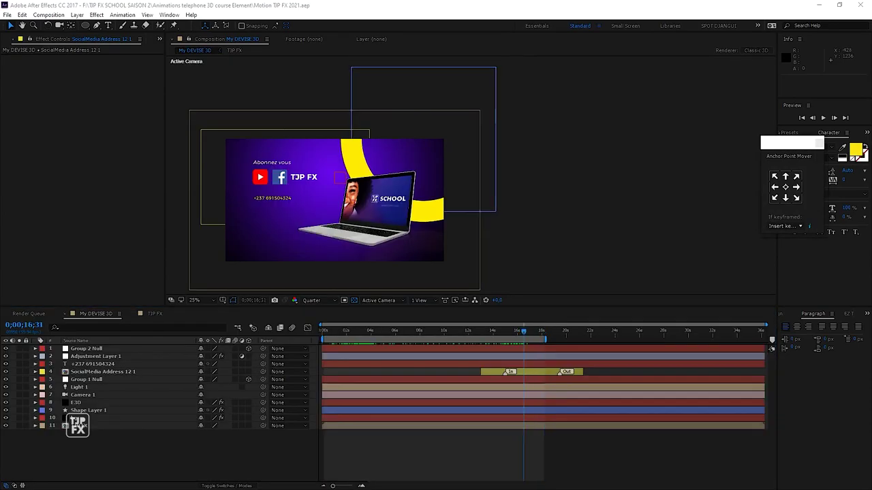
Step: Queue My DEVISE 3D again, choosing the H.264 codec in the QuickTime format options
left_click(49, 14)
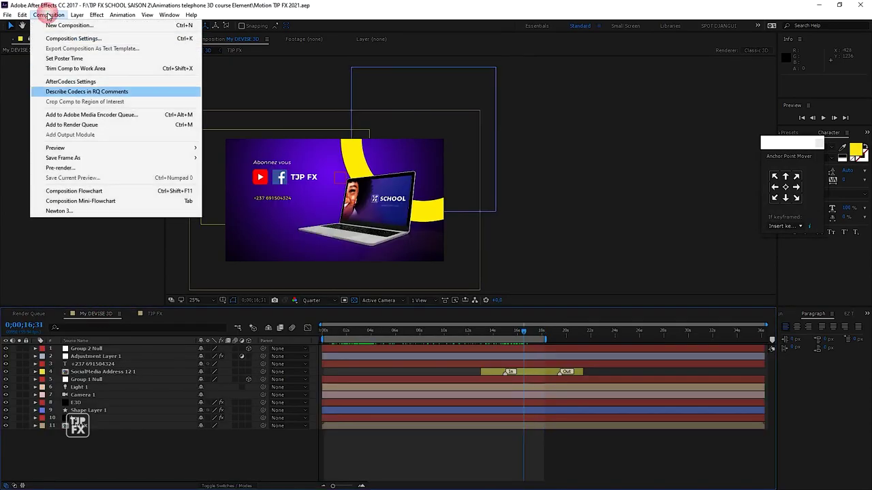
left_click(187, 126)
left_click(77, 374)
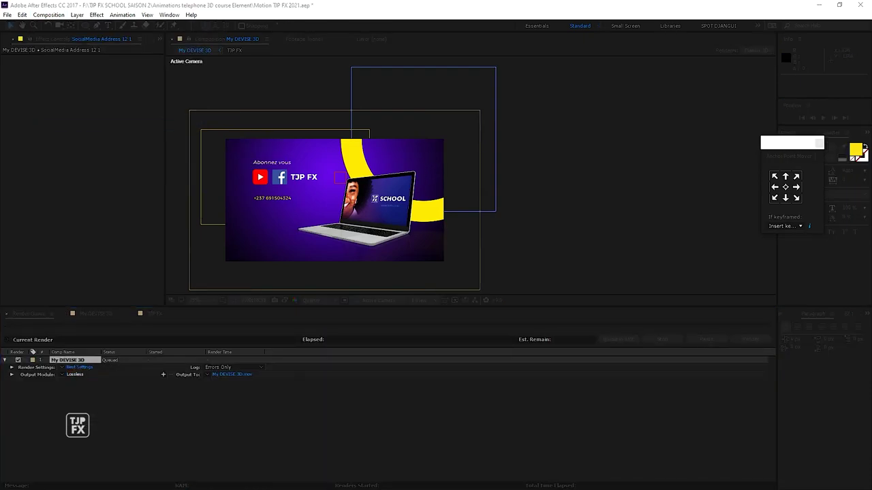
left_click(451, 200)
left_click(380, 127)
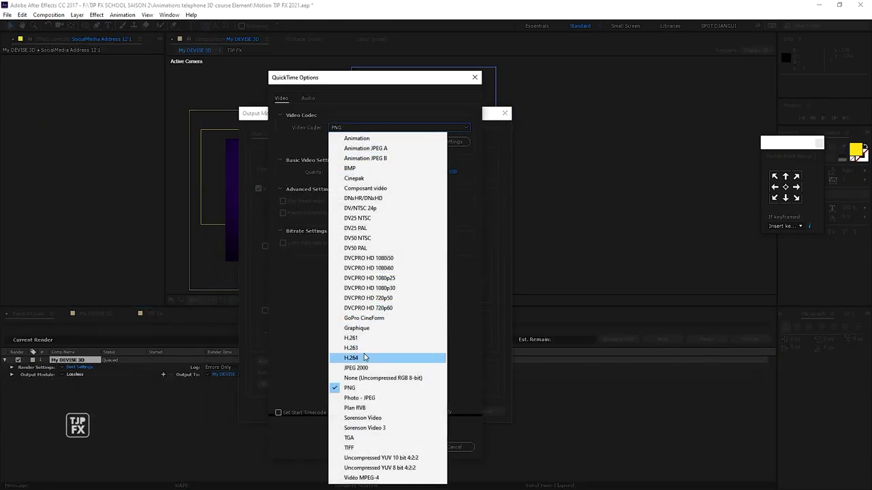
left_click(357, 357)
left_click(410, 447)
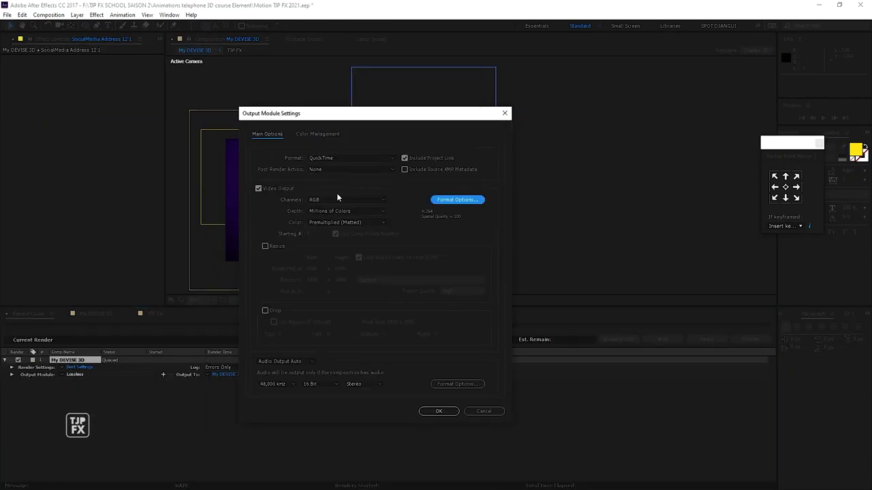
left_click(439, 412)
Step: Save the output to the Animations telephone 3D course Element folder and start rendering
left_click(245, 374)
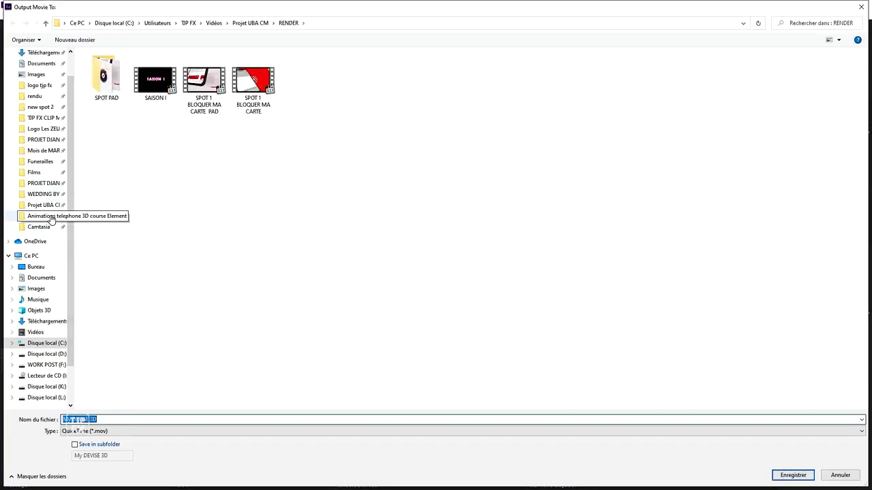
left_click(43, 216)
left_click(793, 474)
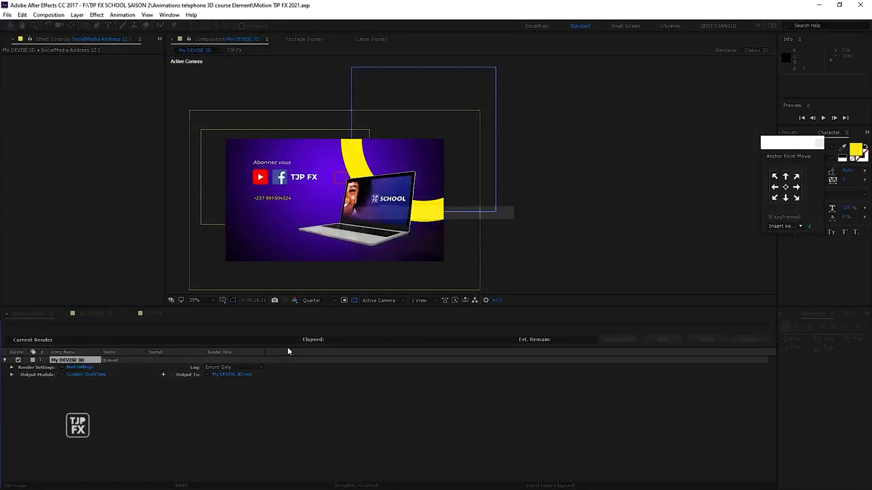
key("Return")
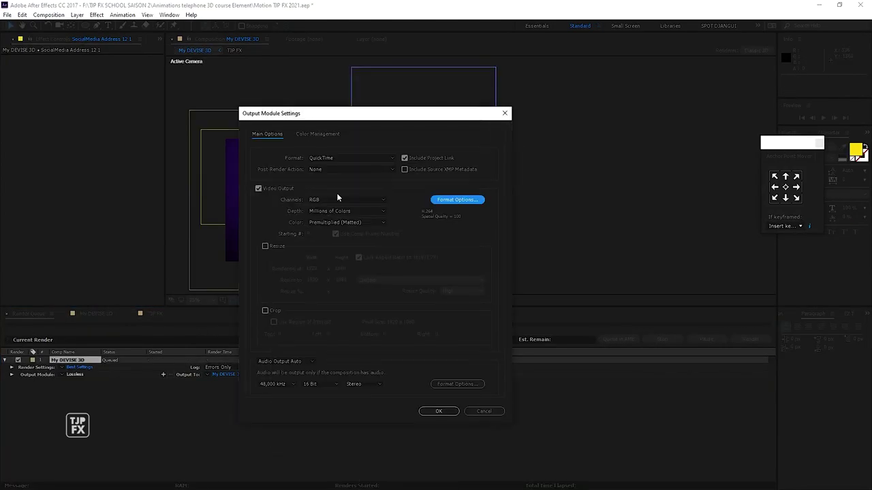
Step: Reconfirm the output settings and folder for My DEVISE 3D.mov, then start the render
left_click(439, 409)
left_click(247, 374)
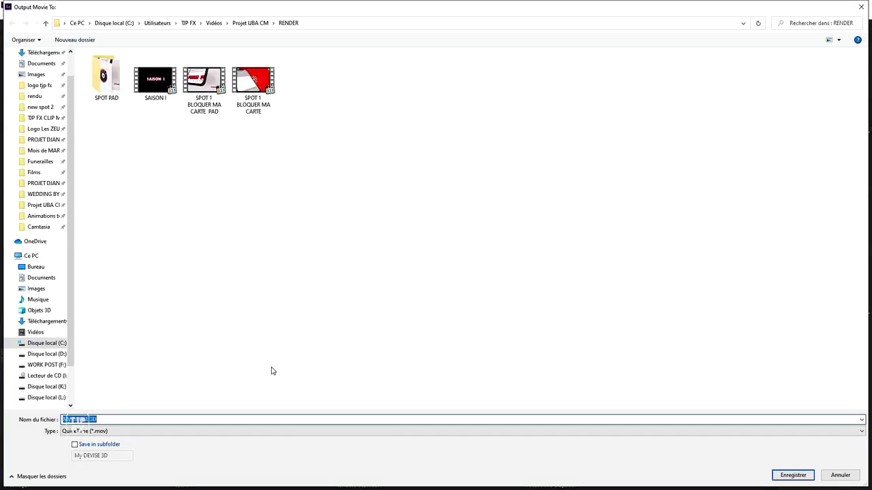
left_click(31, 216)
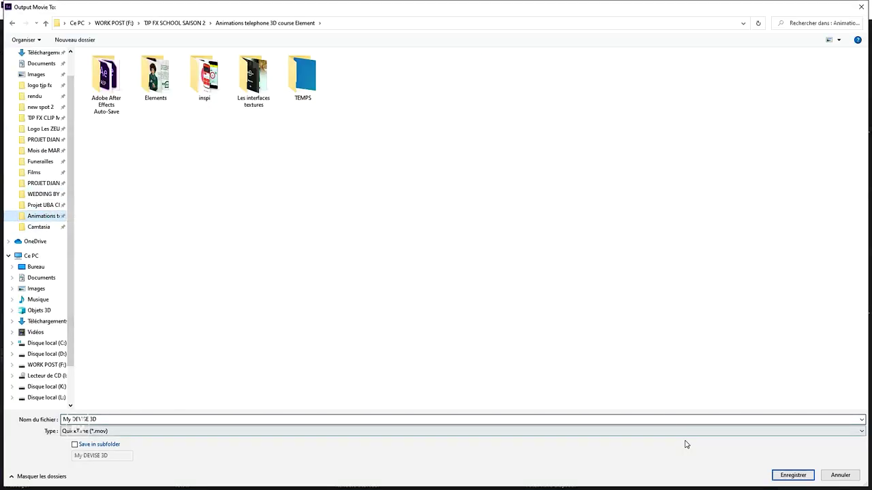
left_click(792, 475)
key("Return")
left_click(788, 473)
key("Return")
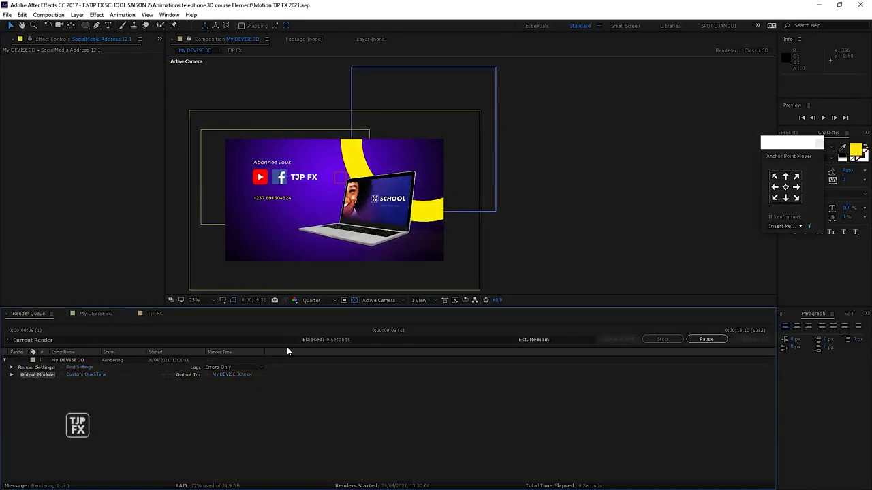